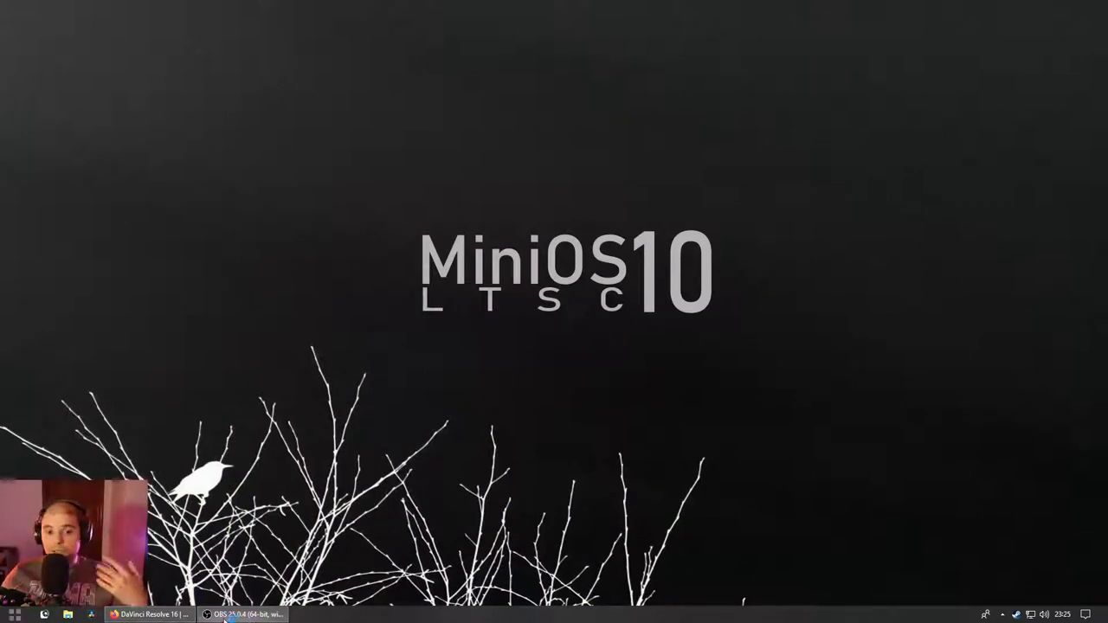
Step: Restore Firefox and scroll the DaVinci Resolve 16 product page down and back up
mouse_move(151, 618)
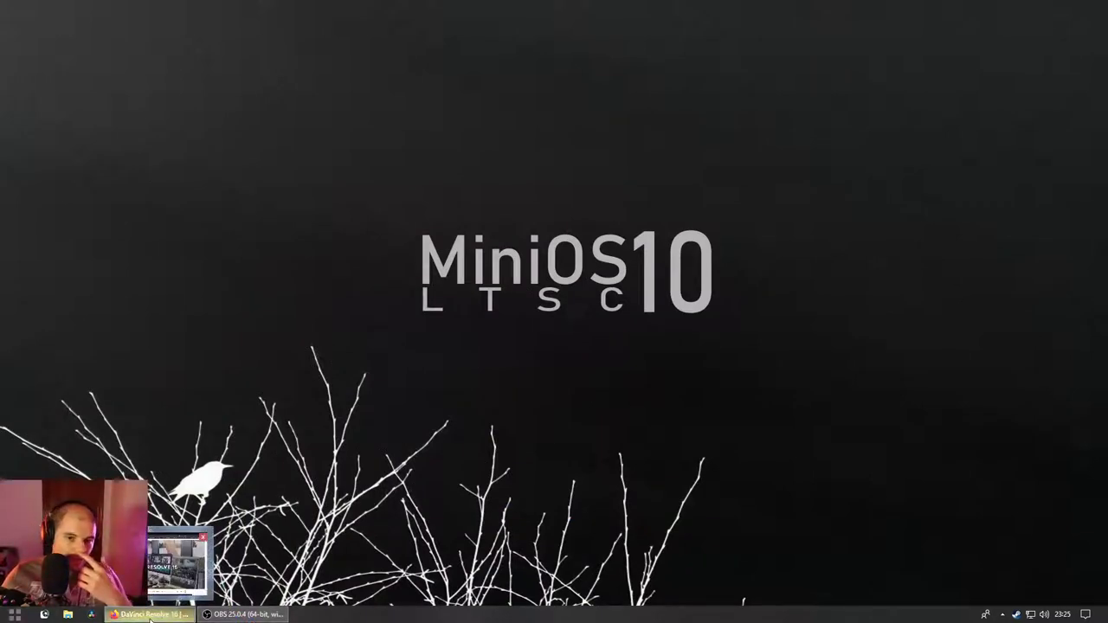
left_click(151, 617)
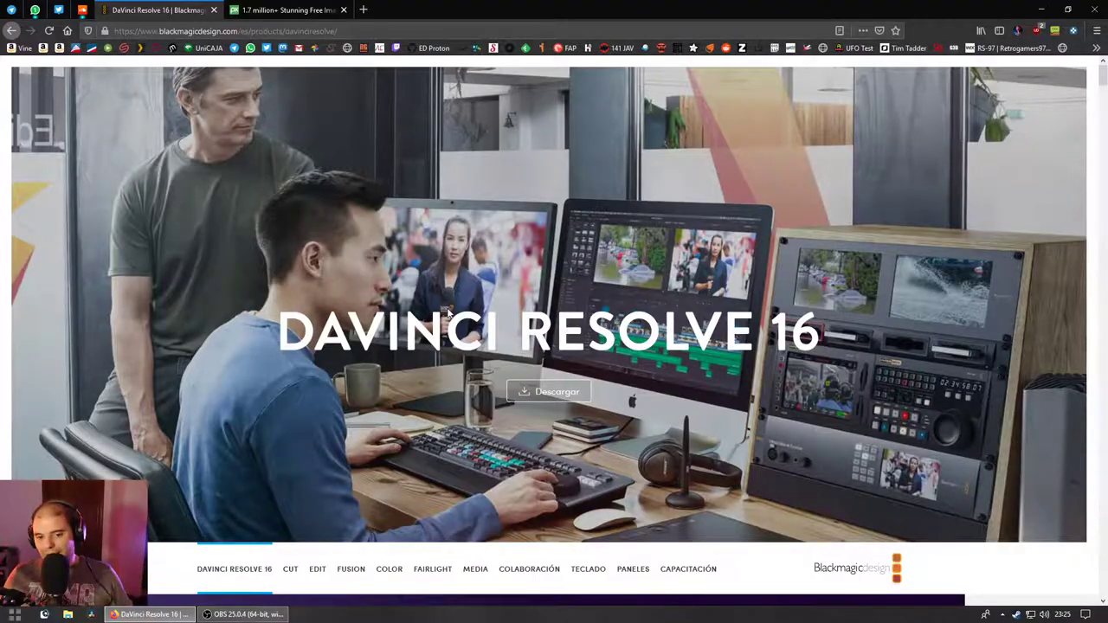
scroll(485, 277, "down", 5)
scroll(459, 285, "down", 5)
scroll(435, 293, "down", 5)
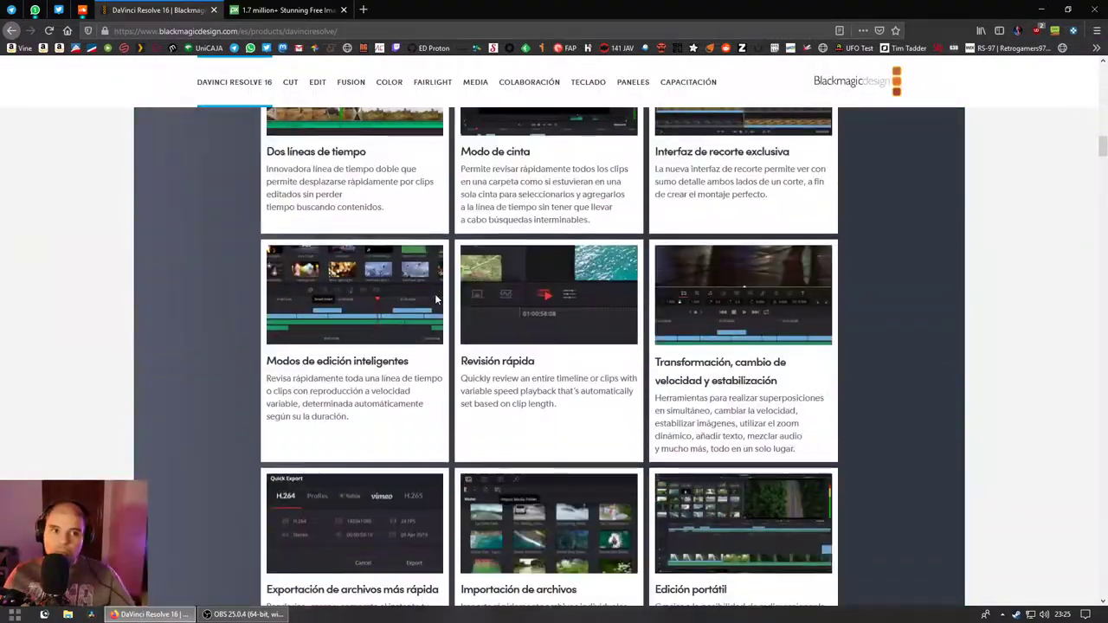
scroll(435, 303, "down", 5)
scroll(433, 302, "up", 5)
scroll(432, 299, "up", 2)
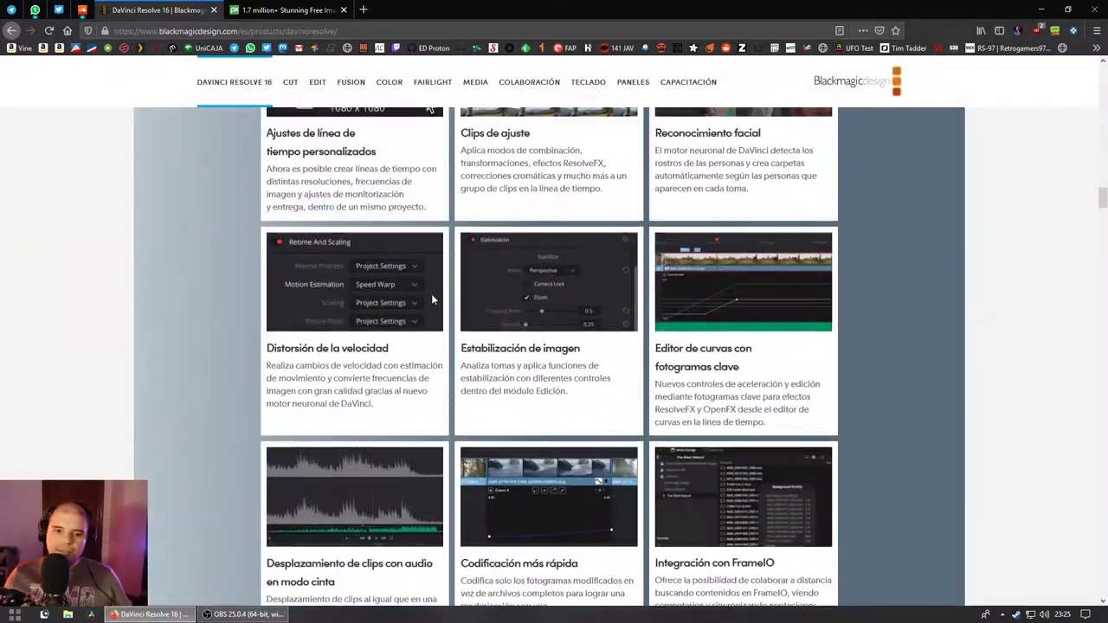
scroll(433, 290, "up", 12)
scroll(434, 287, "up", 3)
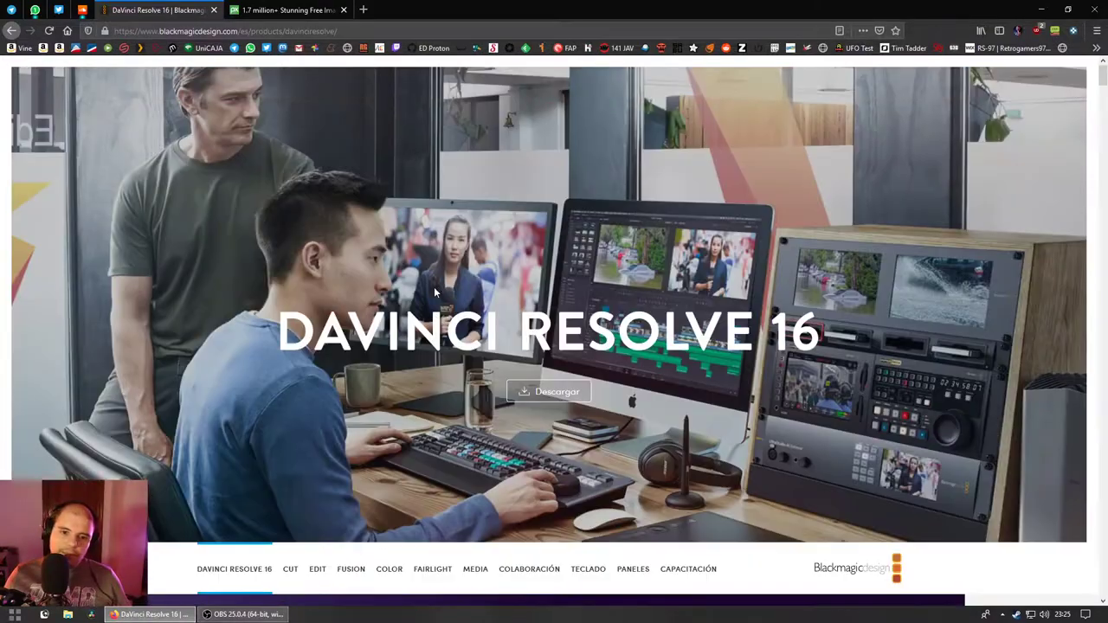
Step: Open the Descargar dialog offering free and Studio 16 for Mac, Windows and Linux
left_click(524, 389)
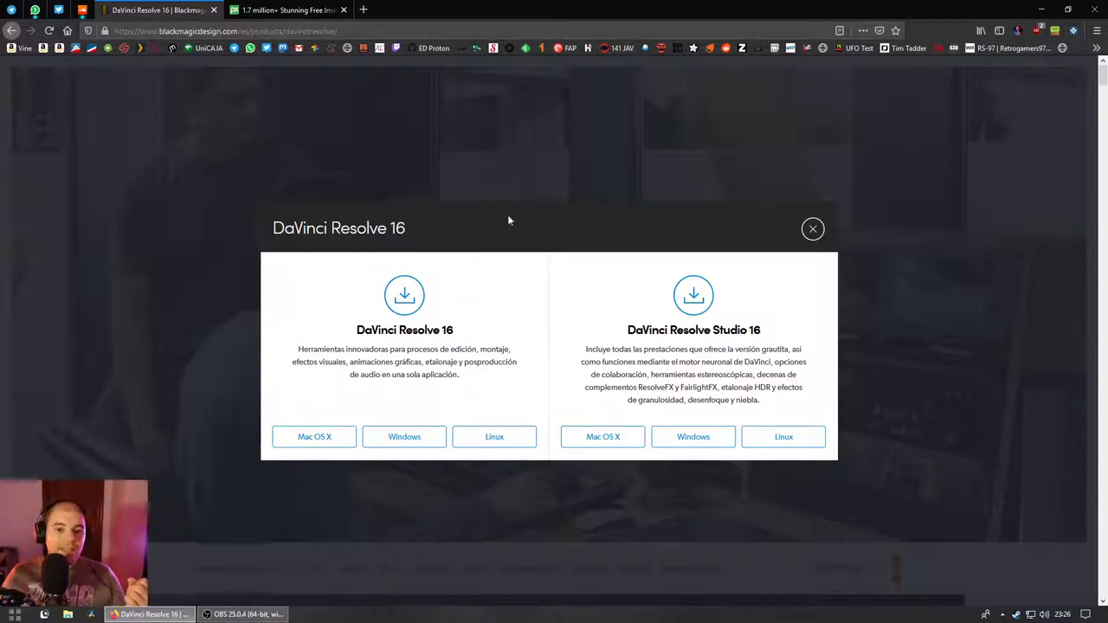
Step: View the free Windows download's registration form, then close it back to the product page
left_click(423, 437)
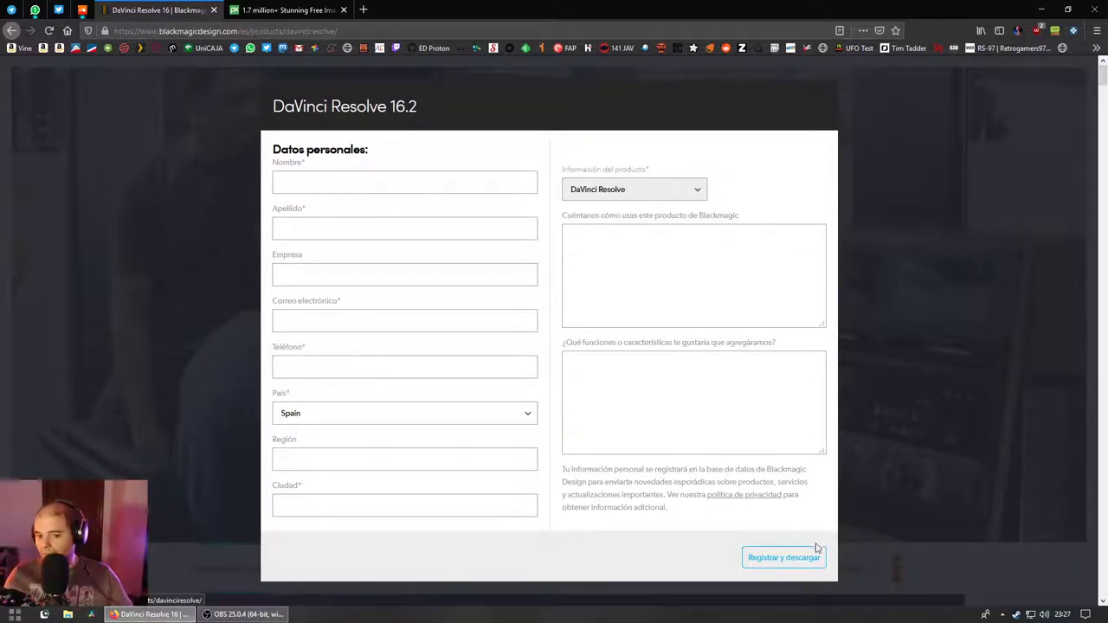
left_click(916, 386)
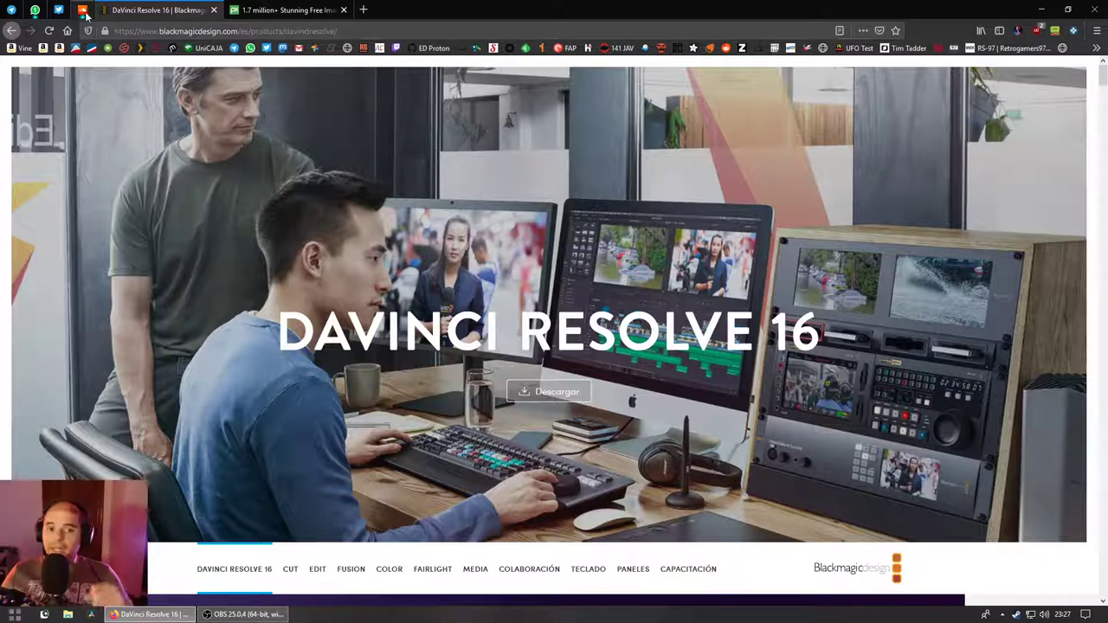
Step: Minimize Firefox and OBS, then launch DaVinci Resolve to its Project Manager
scroll(283, 148, "down", 3)
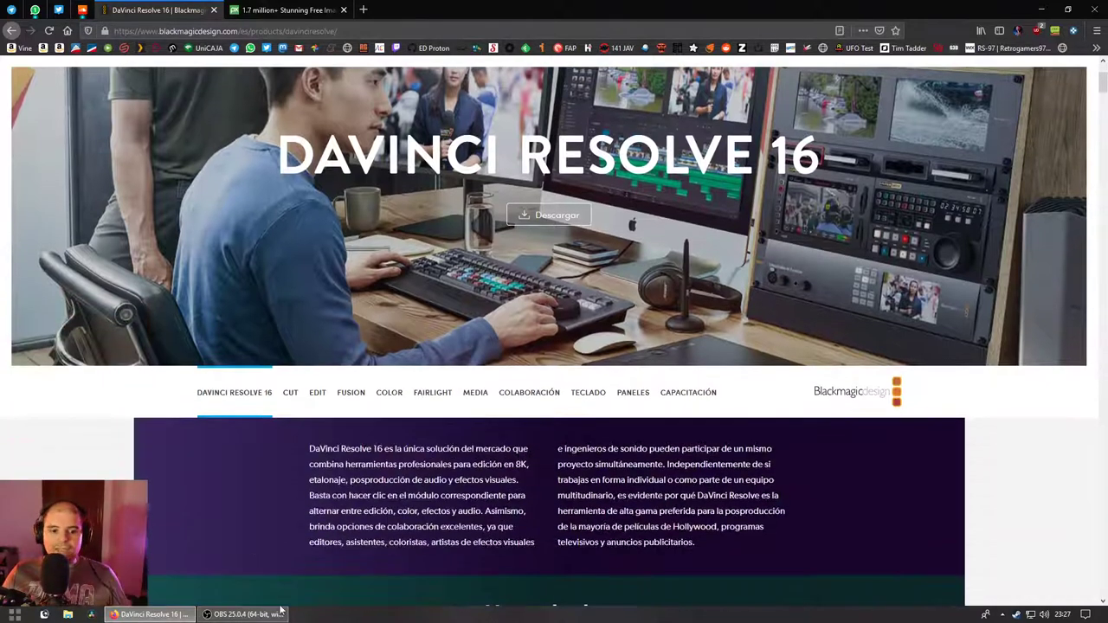
left_click(147, 613)
left_click(242, 613)
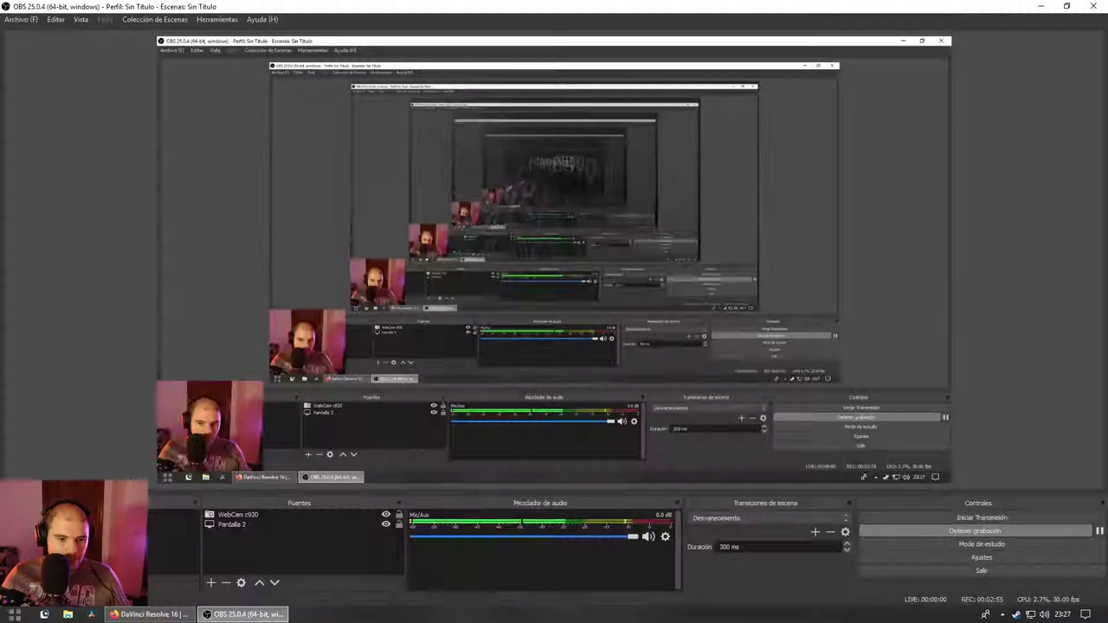
left_click(242, 614)
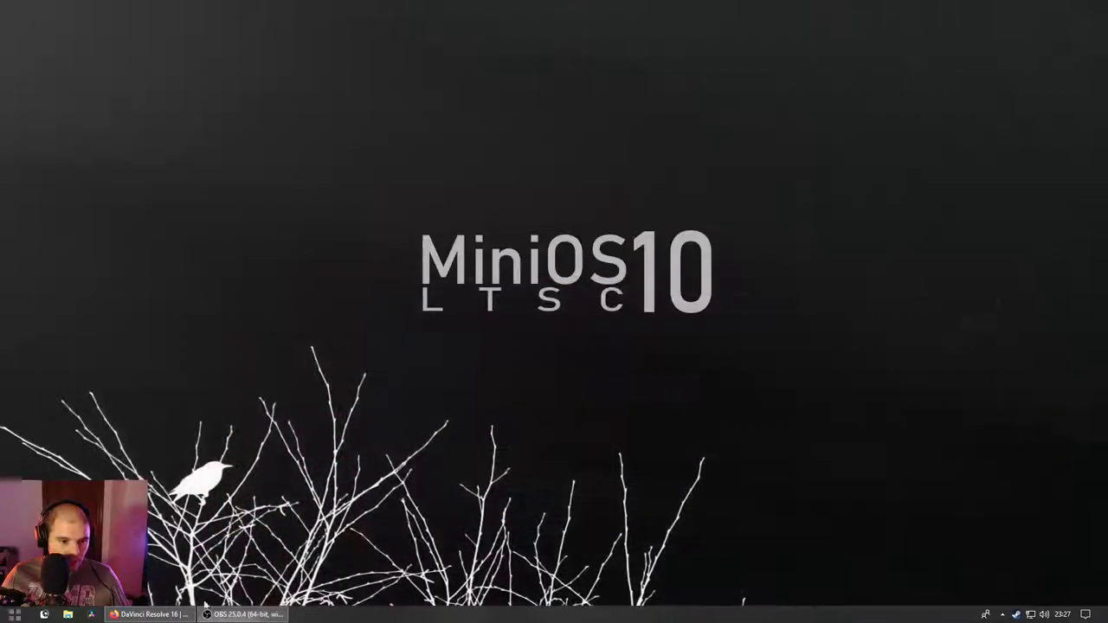
left_click(91, 614)
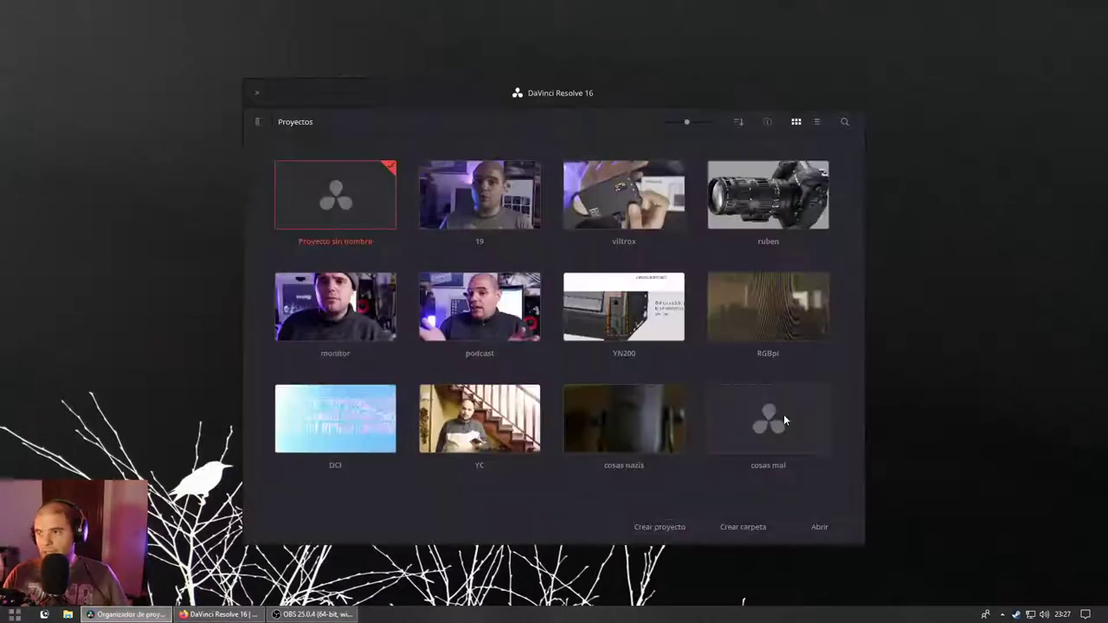
Step: Open Proyecto sin nombre and save the Usuario preferences with the language kept on Español
double_click(327, 206)
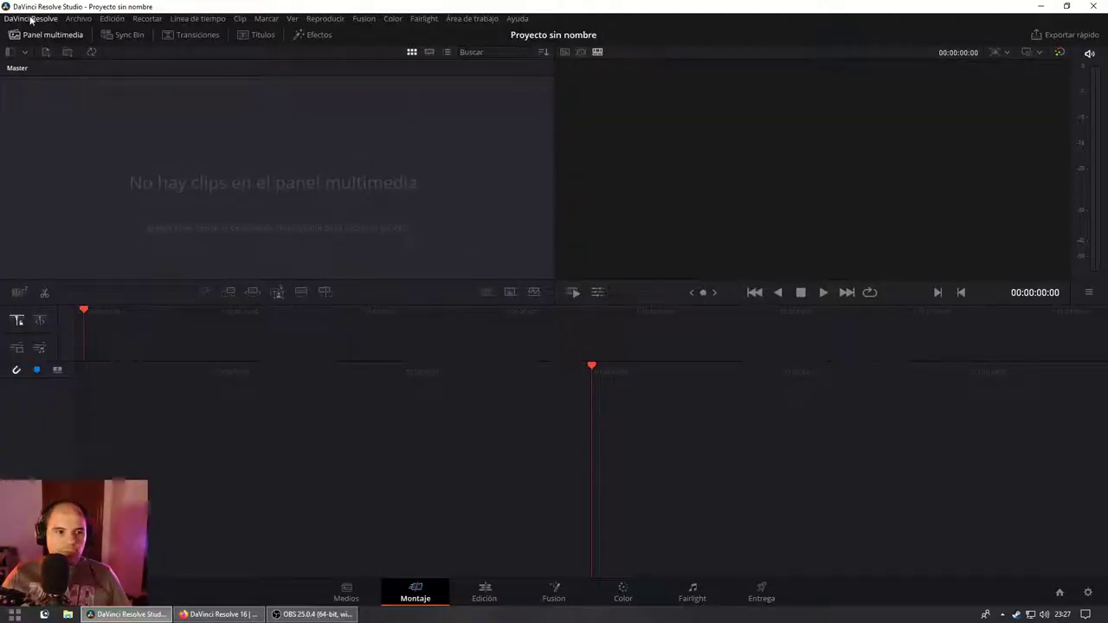
left_click(31, 18)
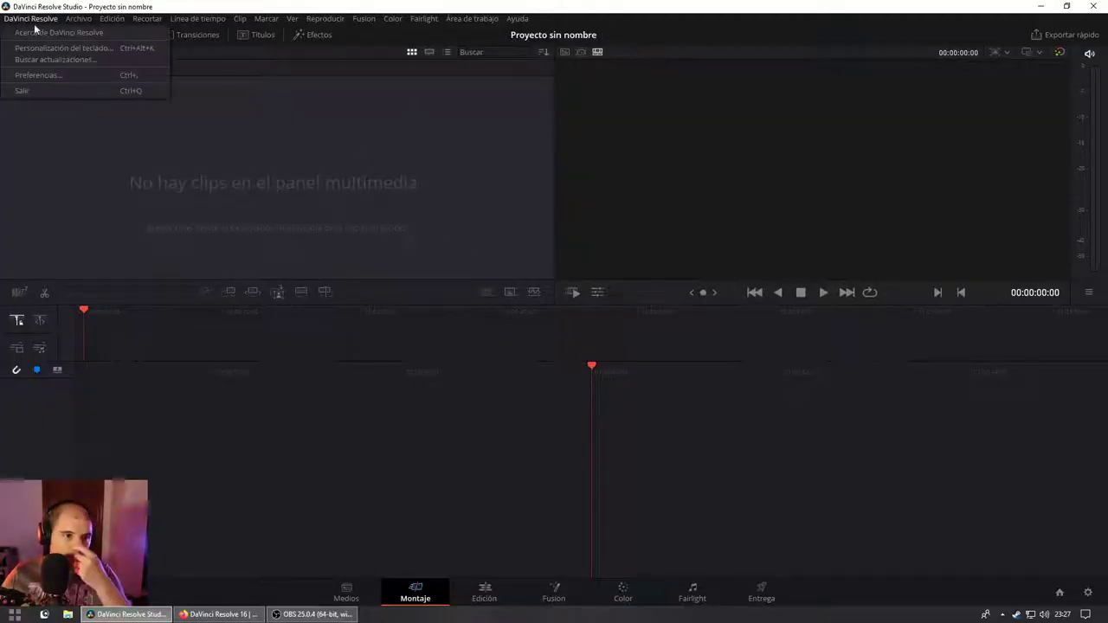
left_click(35, 75)
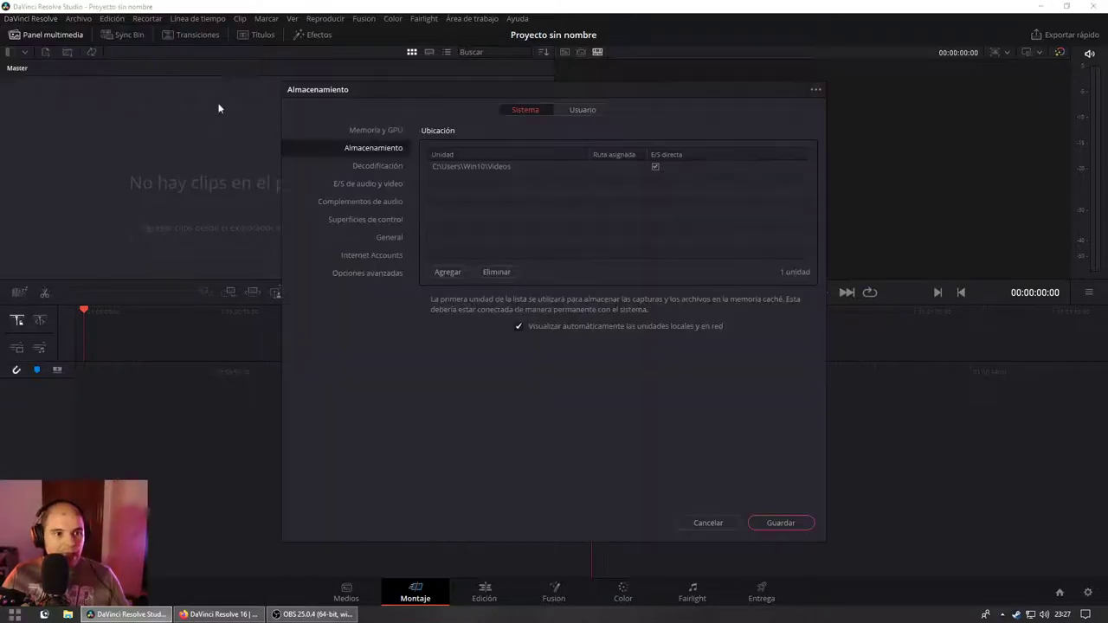
left_click(580, 110)
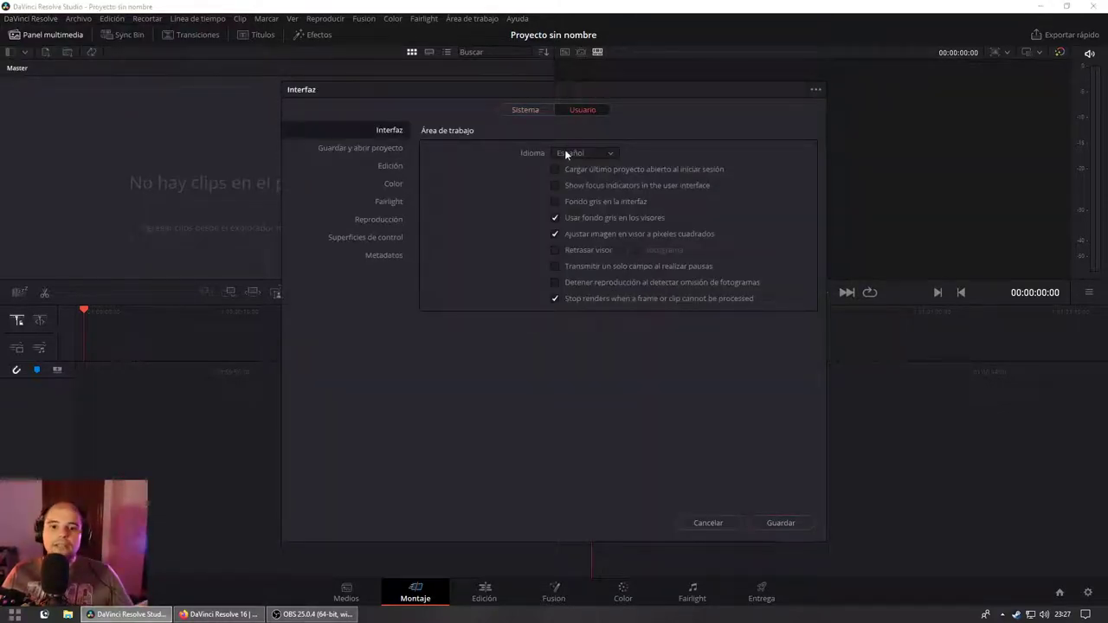
left_click(566, 153)
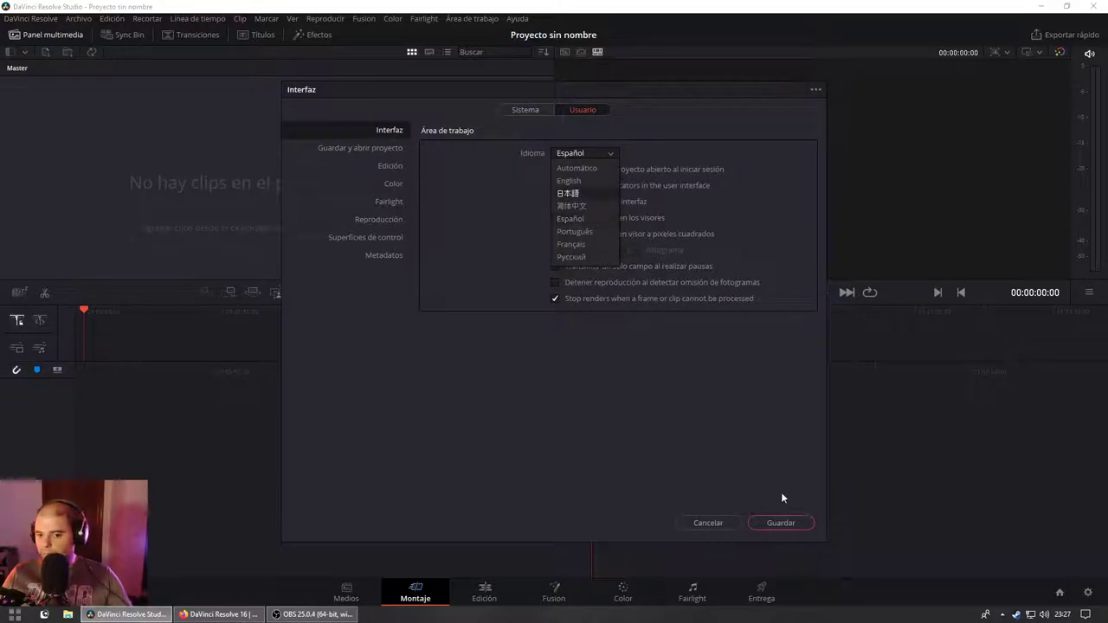
left_click(774, 521)
left_click(774, 521)
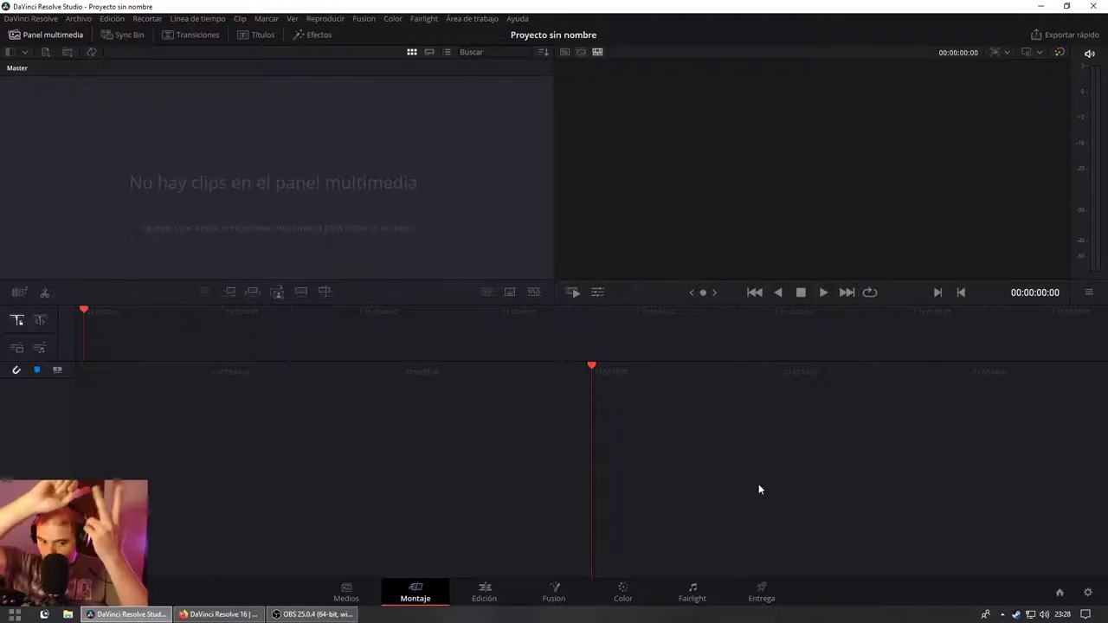
Step: Return from OBS to Resolve and show the Medios page with its media browser
left_click(312, 614)
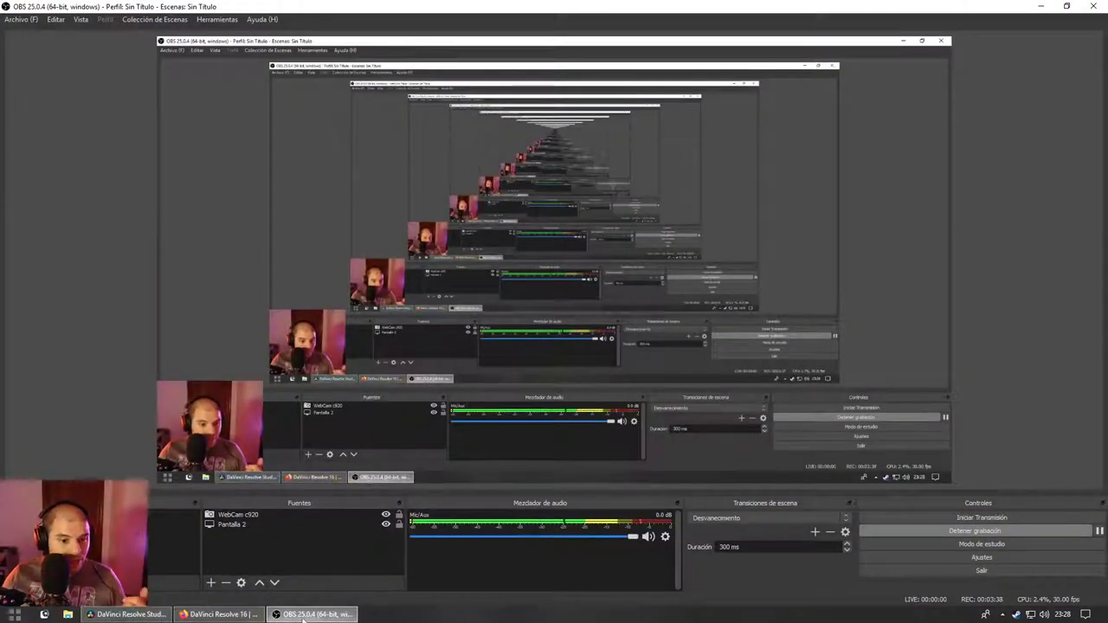
left_click(316, 614)
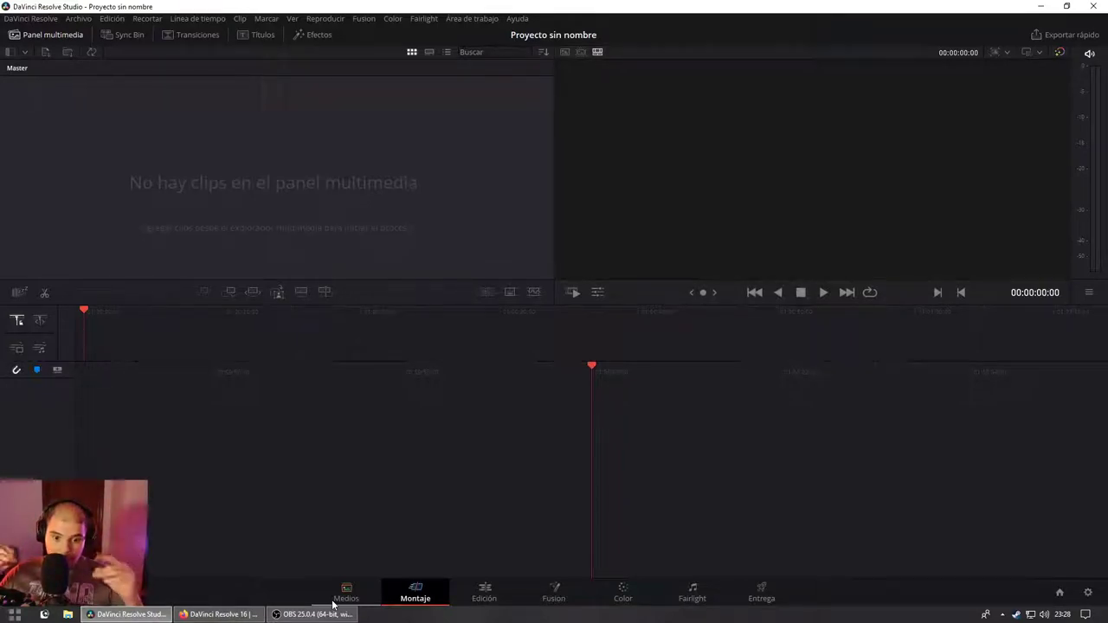
left_click(334, 599)
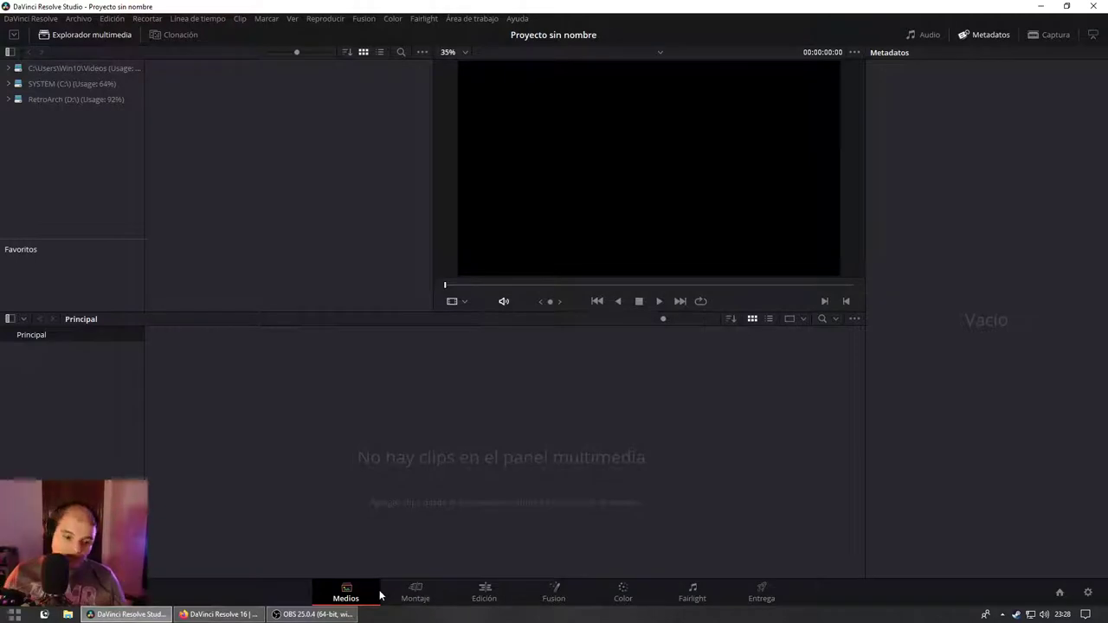
Step: Go through the Montaje page to the Edición page's empty timeline
left_click(424, 603)
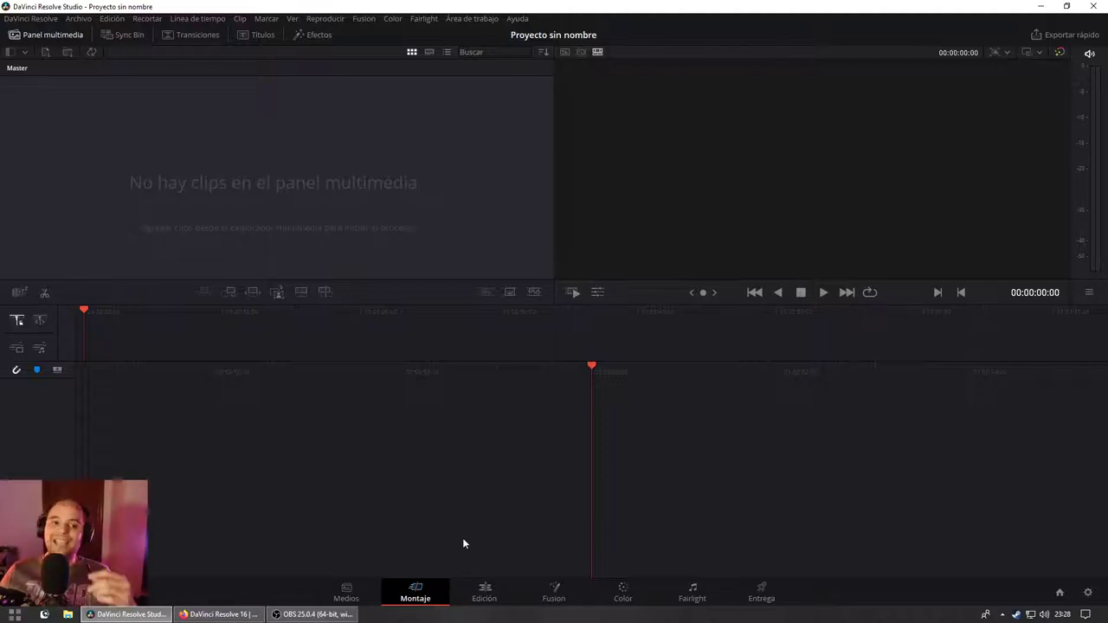
left_click(490, 597)
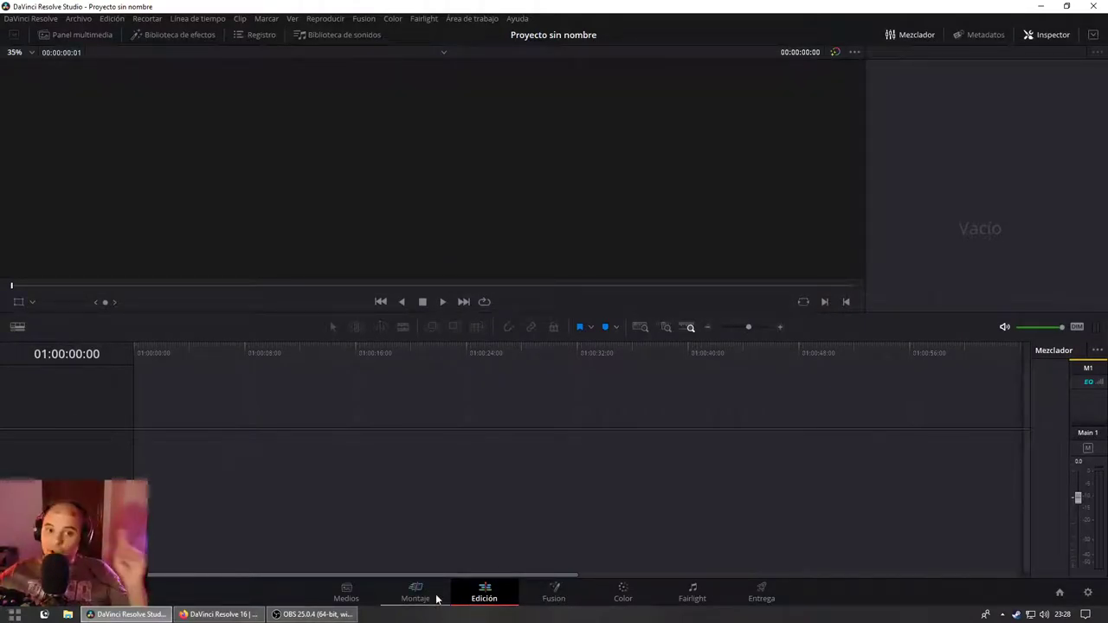
Step: Step through Montaje and Edición to the Fusion page's empty node area
left_click(427, 593)
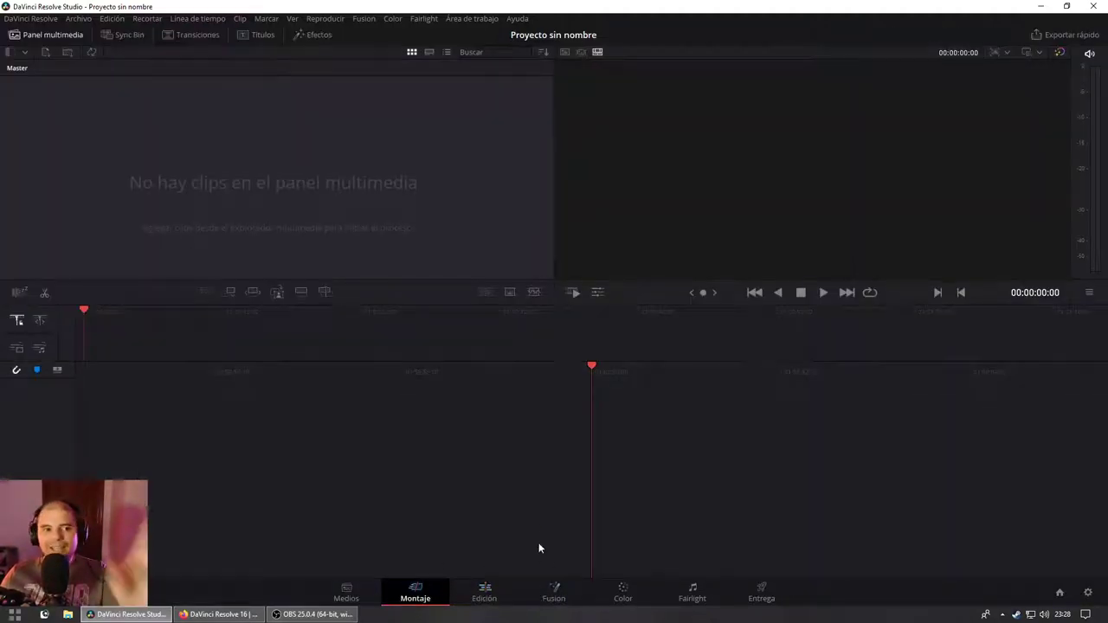
left_click(492, 599)
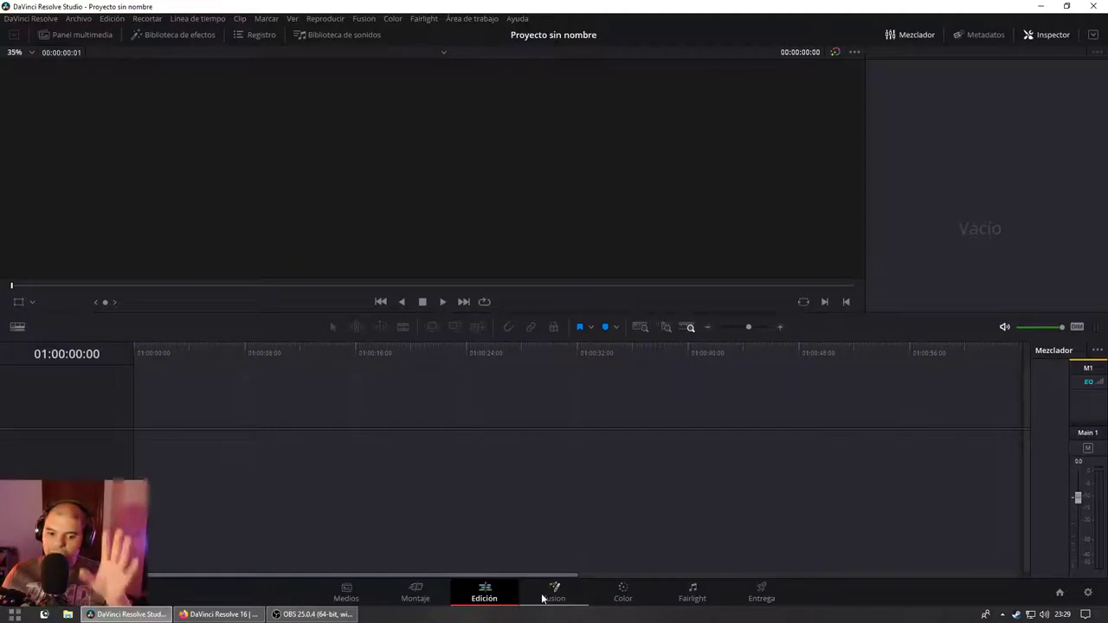
left_click(559, 603)
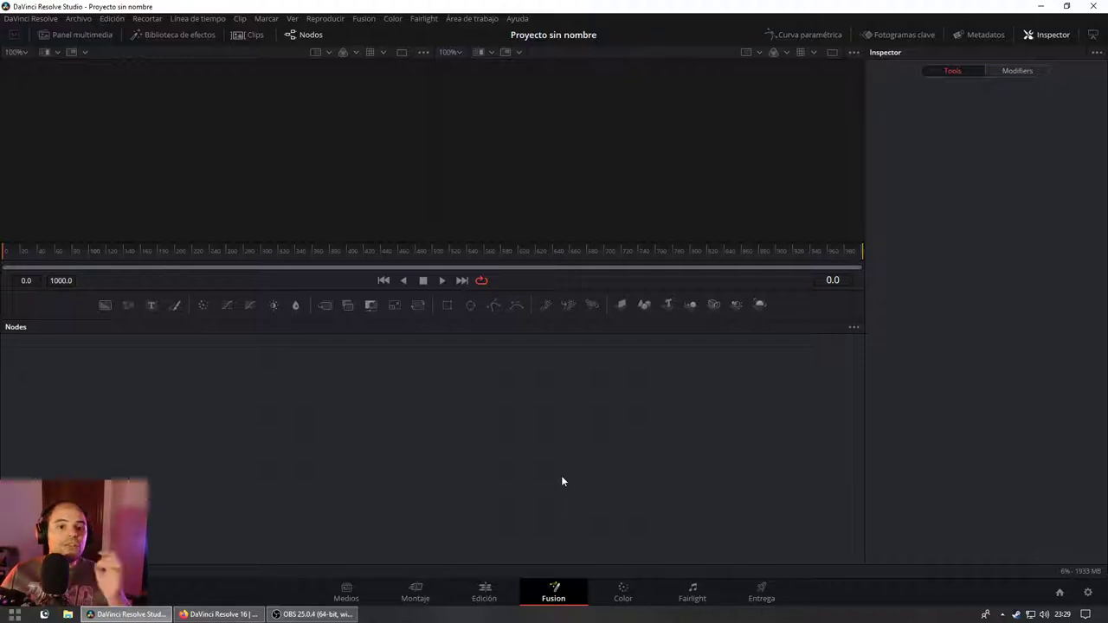
Step: Show the Color page with its colour wheels, curves and empty gallery
left_click(614, 596)
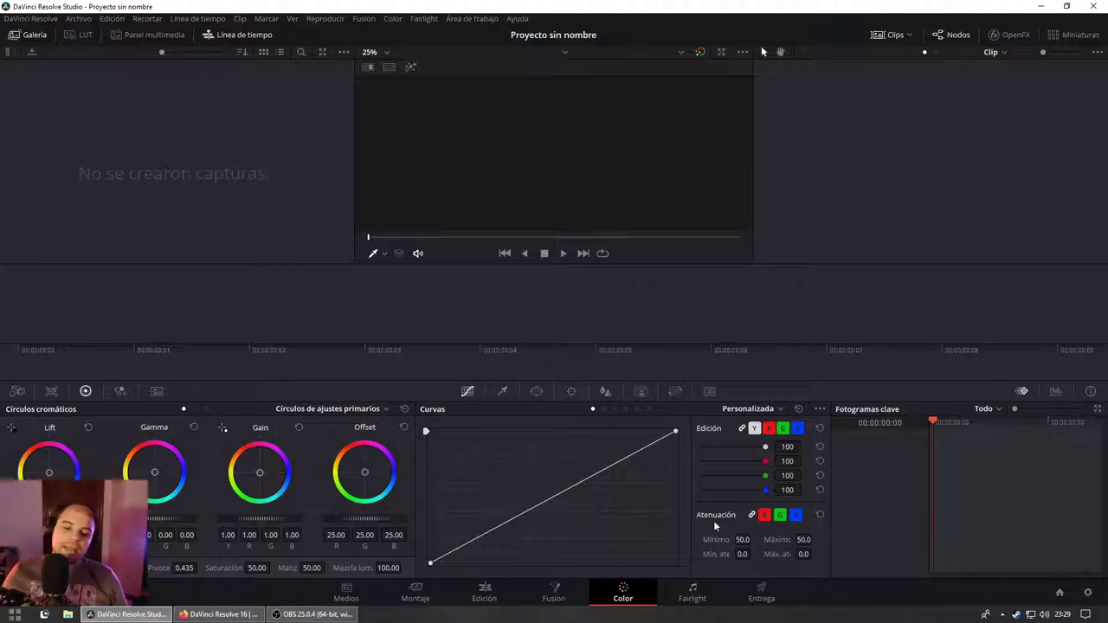
Step: Pass through the Fairlight page to the Entrega page's MXF OP1A/DNxHR render settings
left_click(692, 597)
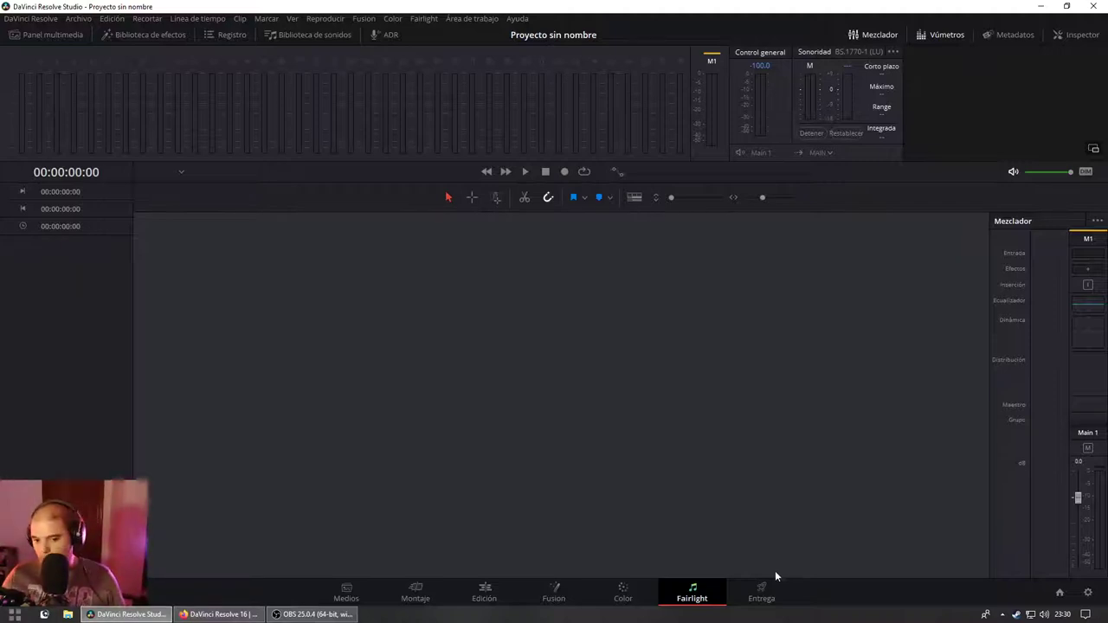
left_click(744, 596)
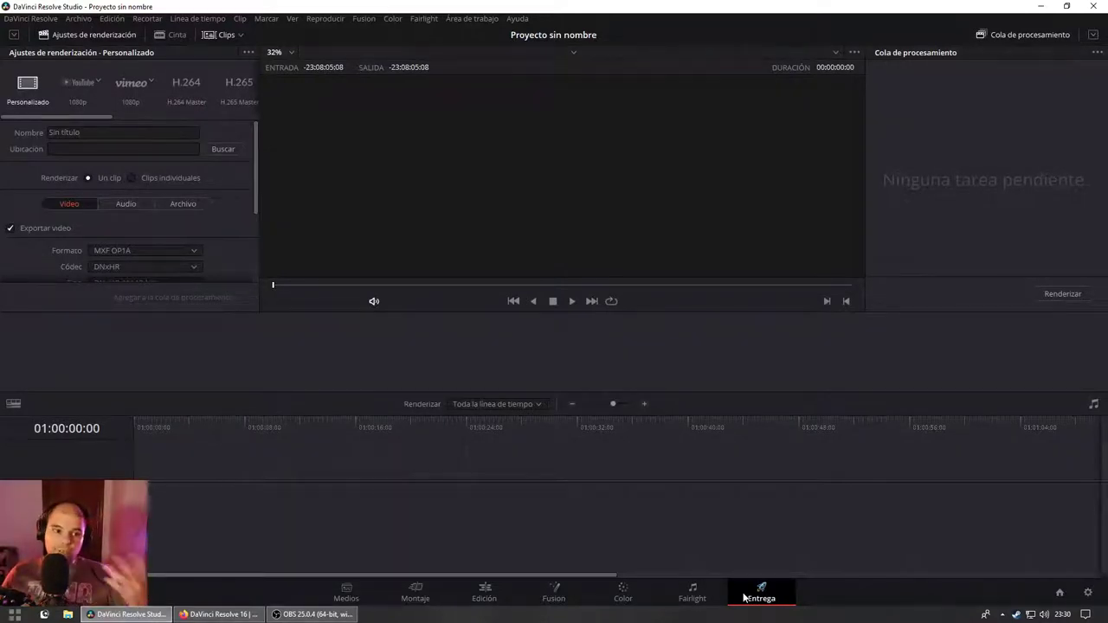
Step: Compare the YouTube, Vimeo 1080p, H.264 Master and IMF Generic render presets
left_click(78, 104)
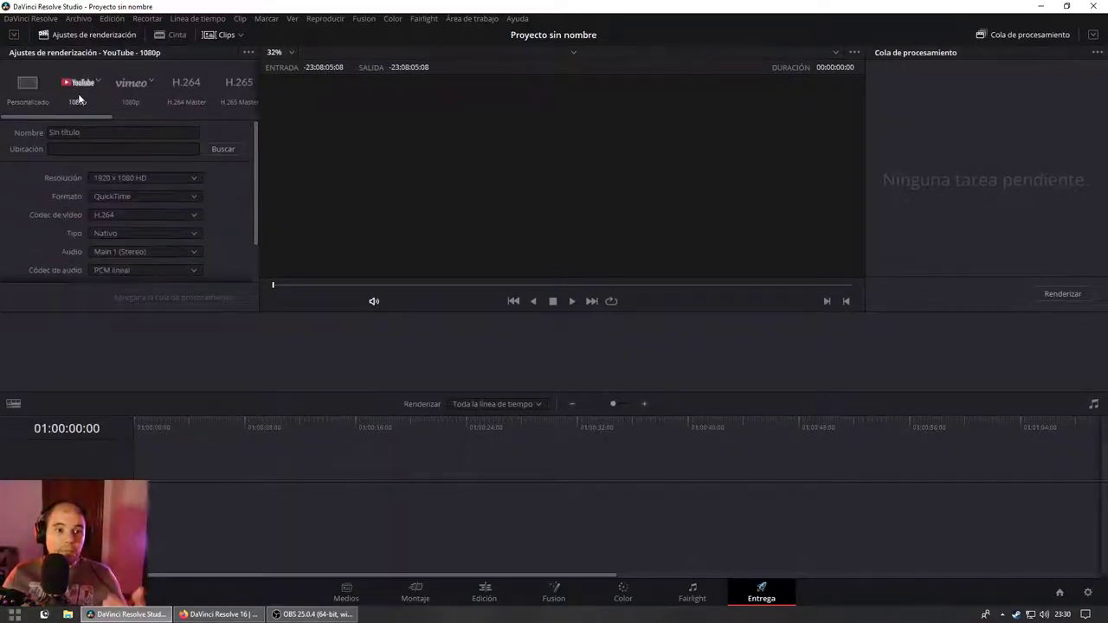
left_click(123, 86)
left_click(84, 83)
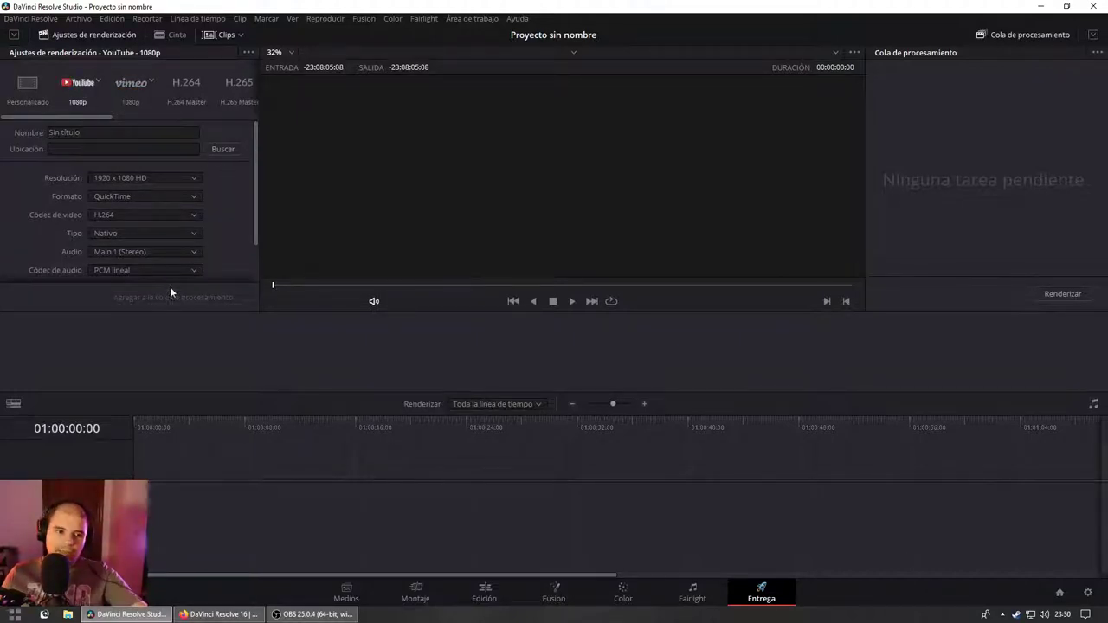
left_click(145, 87)
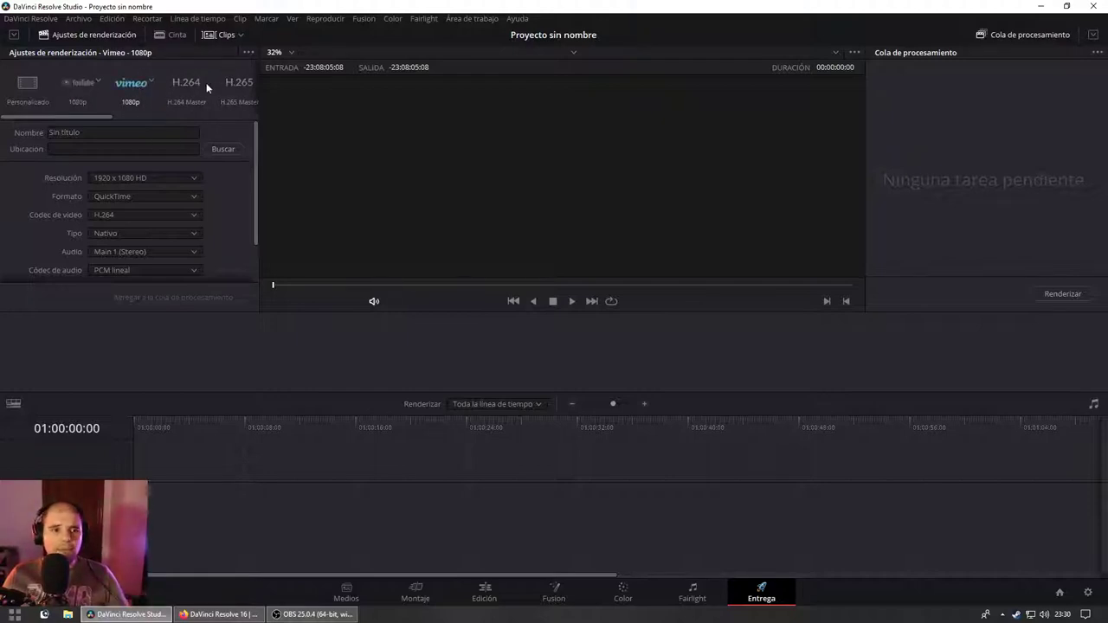
left_click(185, 91)
left_click_drag(85, 114, 161, 113)
left_click(206, 83)
left_click(109, 83)
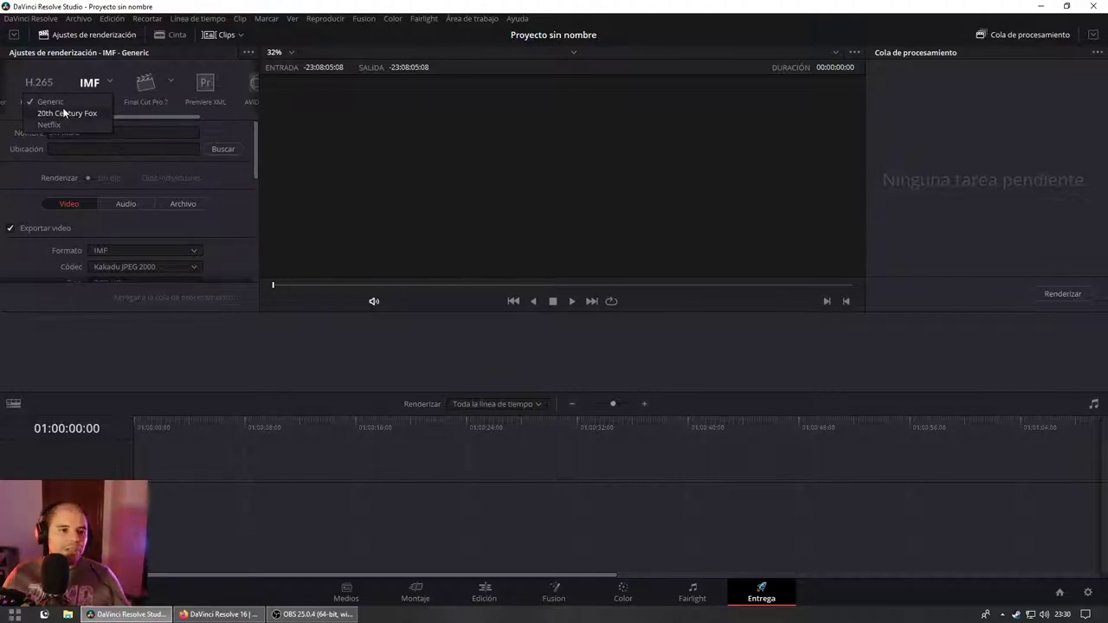
left_click(106, 84)
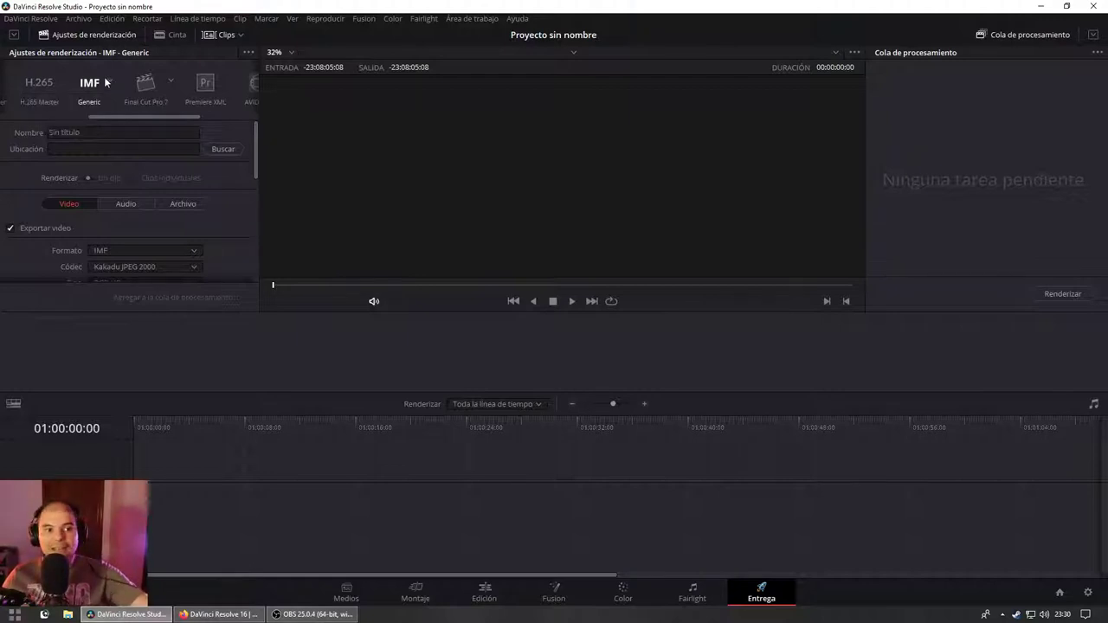
Step: Try the Final Cut Pro 7, Premiere XML, AVID AAF and Pro Tools presets
left_click(152, 90)
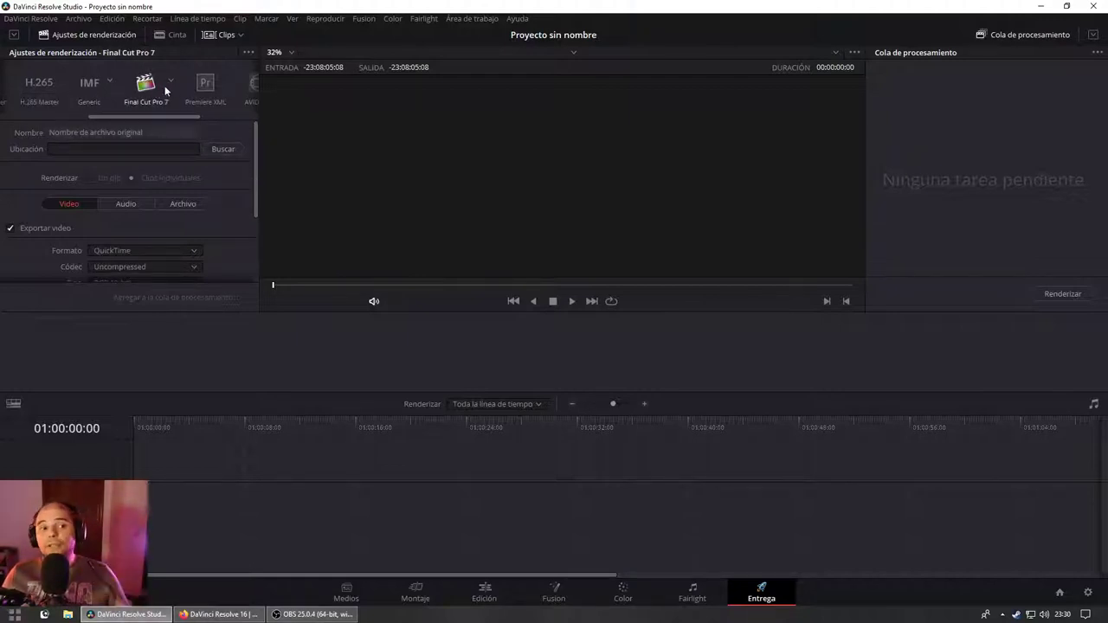
left_click(172, 83)
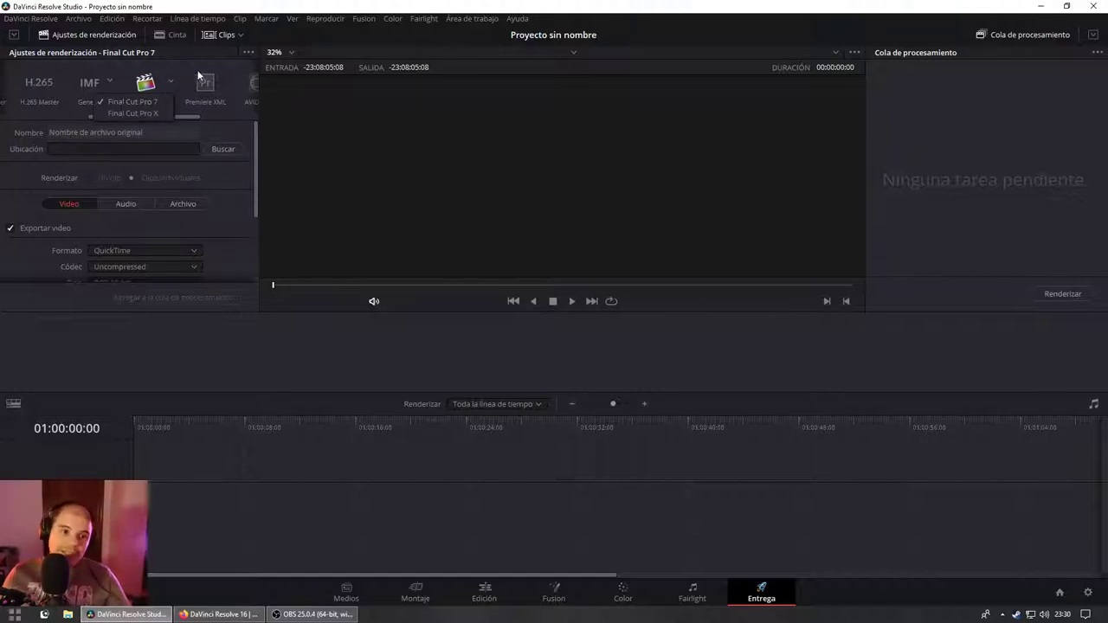
left_click(208, 83)
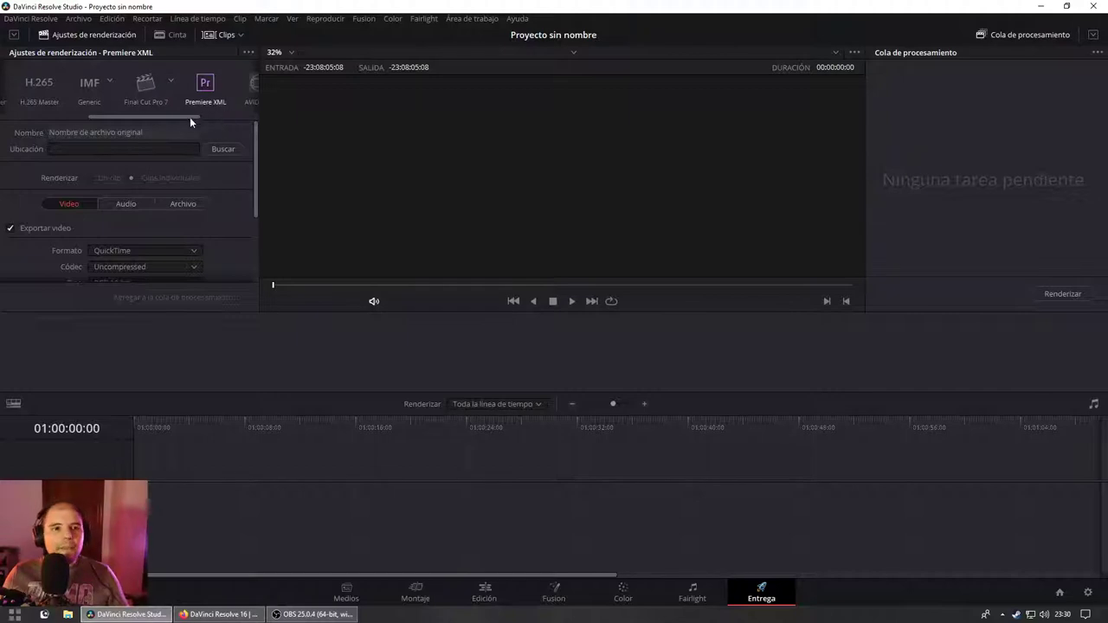
left_click_drag(190, 116, 228, 111)
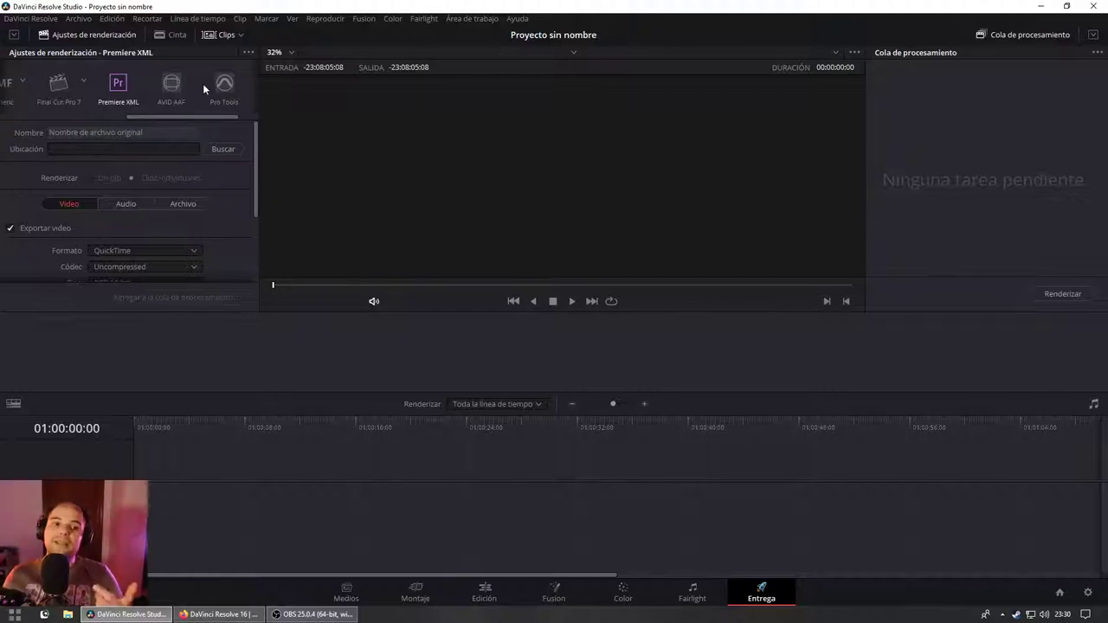
left_click(173, 87)
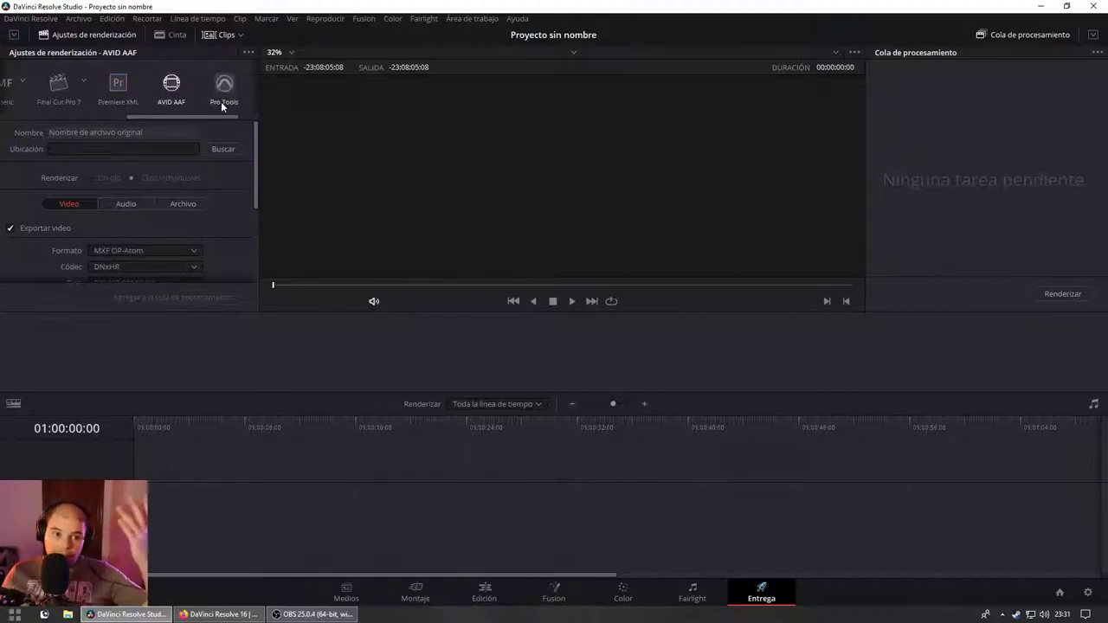
left_click(221, 101)
mouse_move(237, 117)
left_mouse_down()
mouse_move(259, 118)
mouse_move(34, 118)
left_mouse_up()
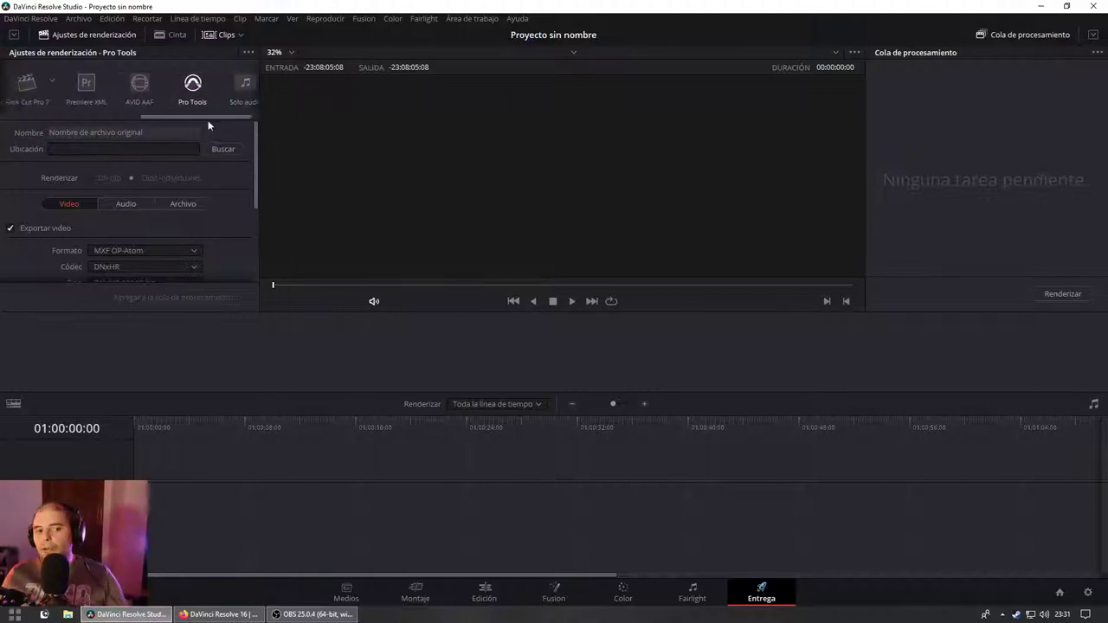
Step: Expand the advanced render settings, then reselect the YouTube preset at 1080p
scroll(144, 154, "down", 3)
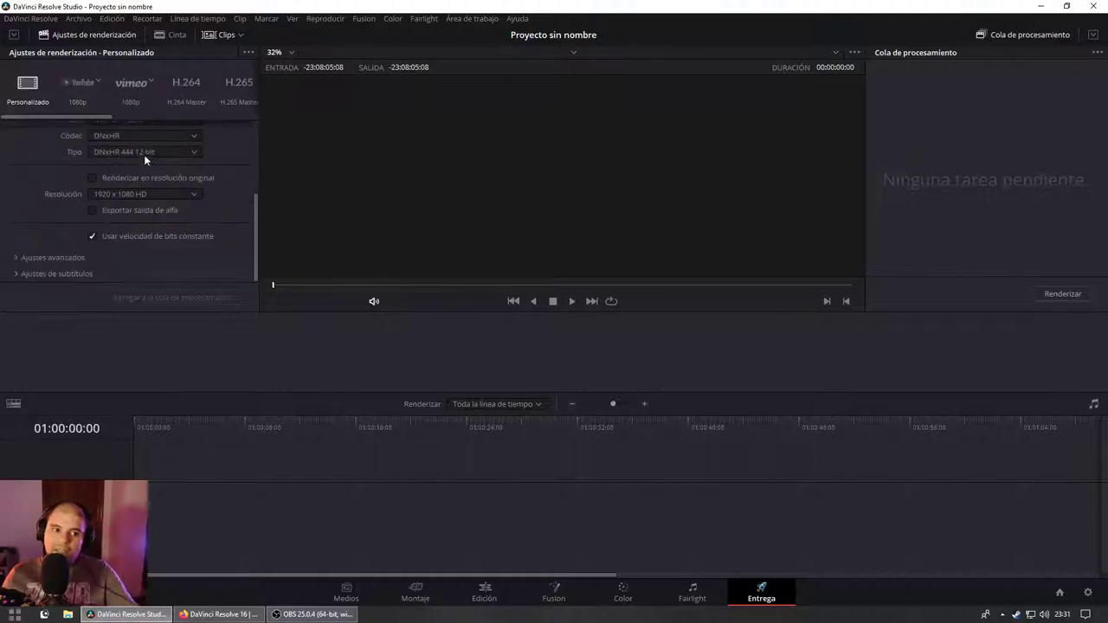
left_click(17, 258)
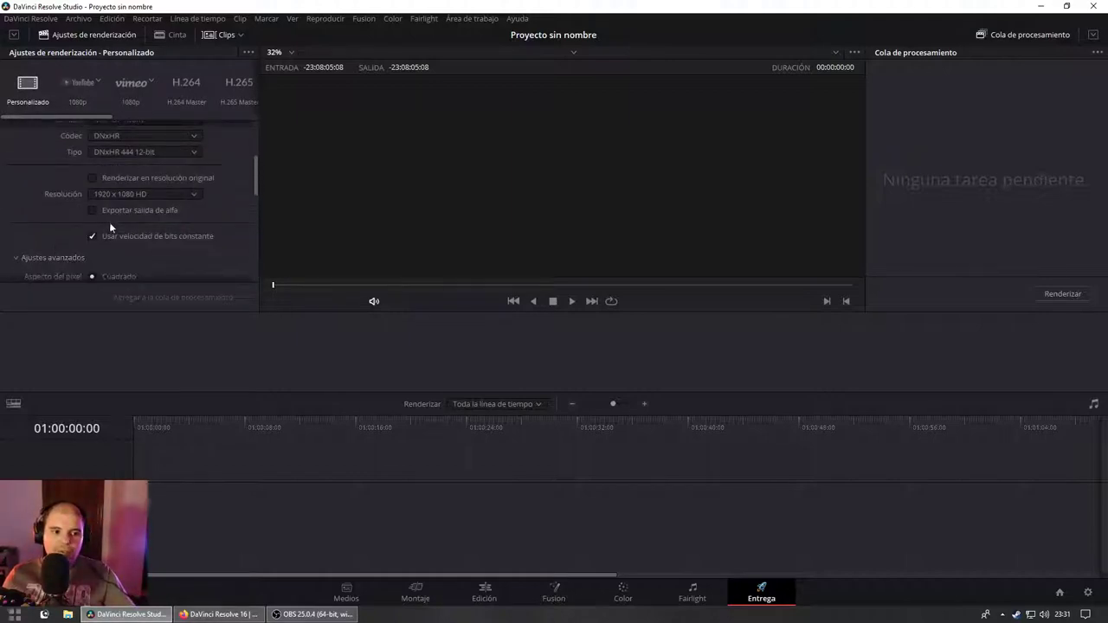
scroll(110, 218, "down", 2)
scroll(110, 216, "down", 1)
scroll(111, 216, "up", 10)
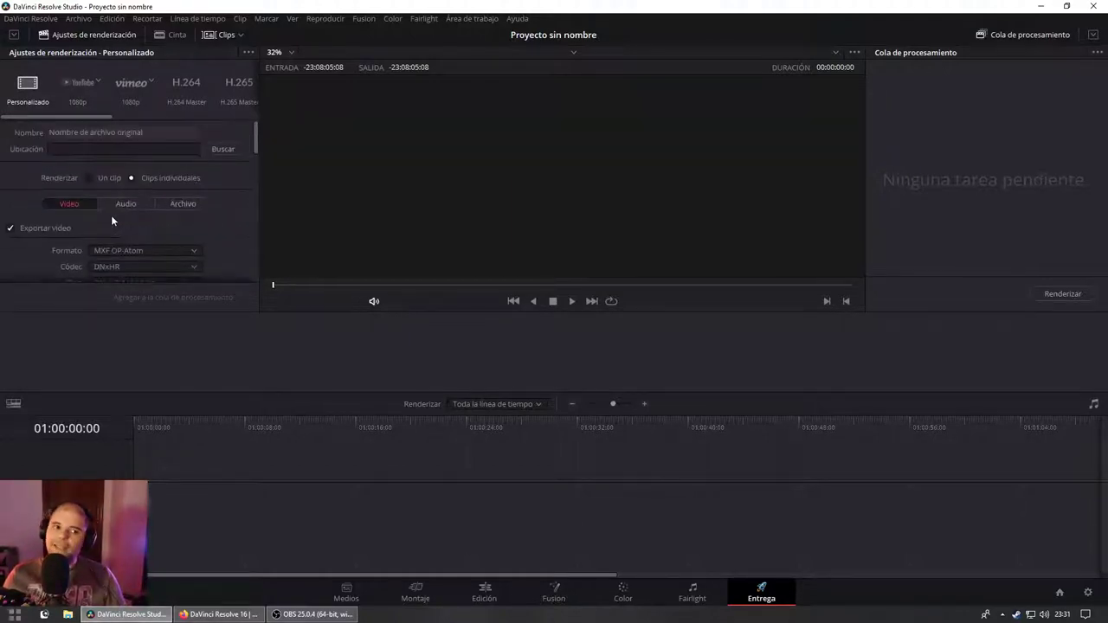
left_click(95, 85)
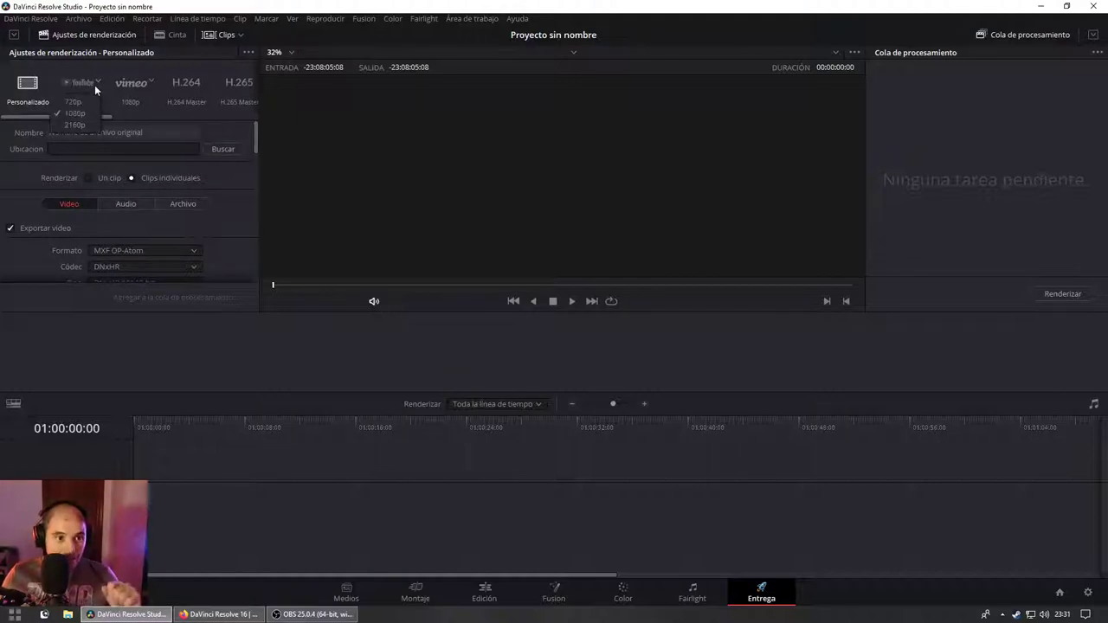
left_click(78, 115)
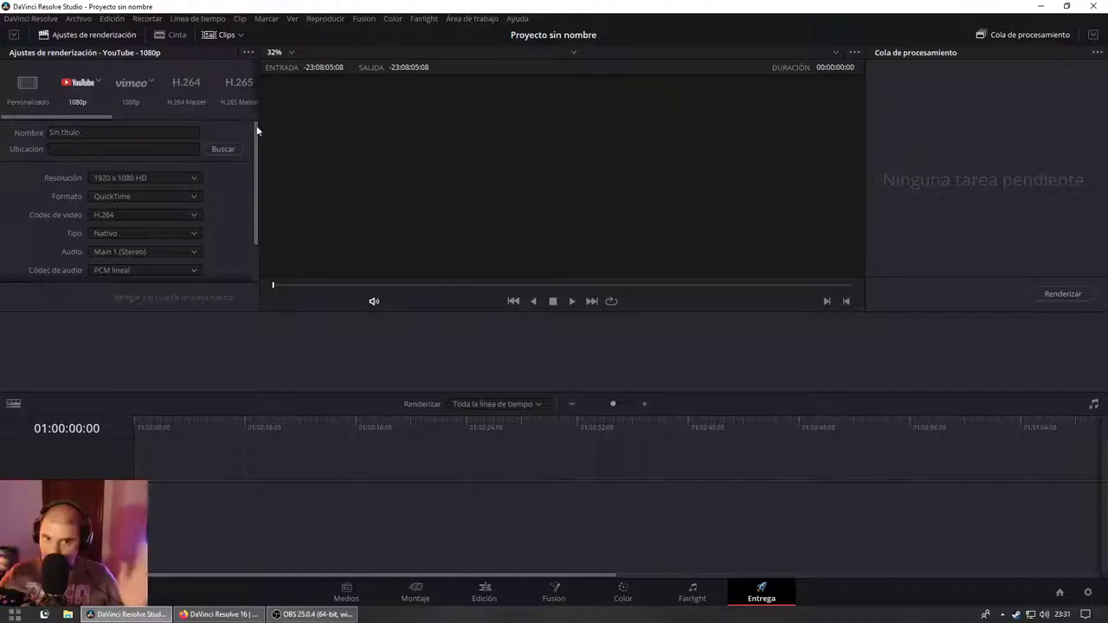
Step: Visit the Media page, then return to the Edit page with its empty viewer and timeline
left_click(346, 595)
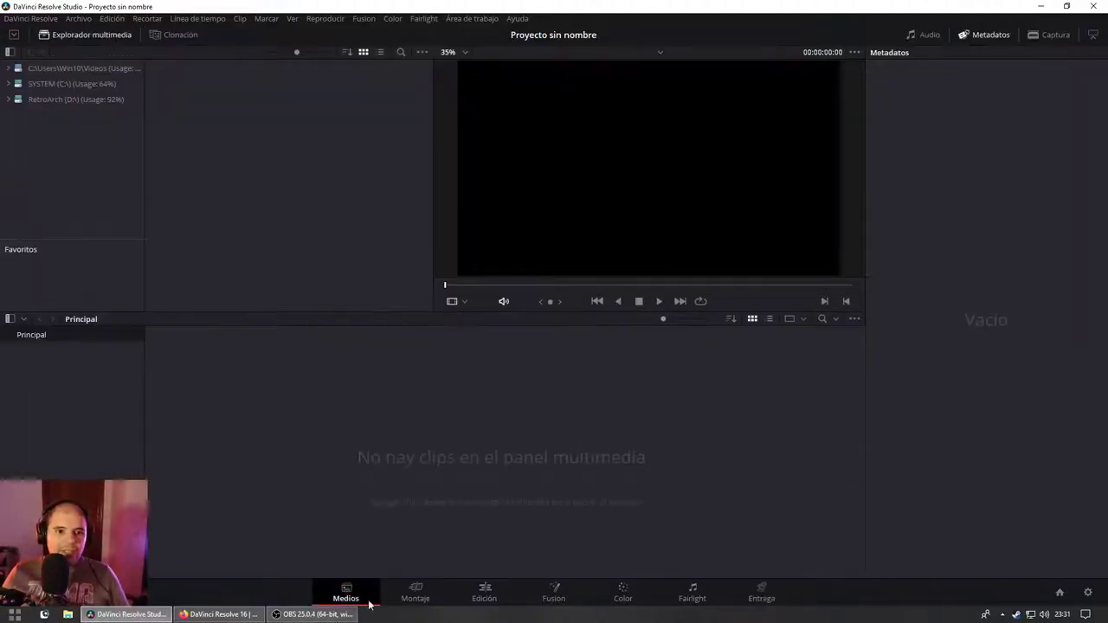
left_click(484, 594)
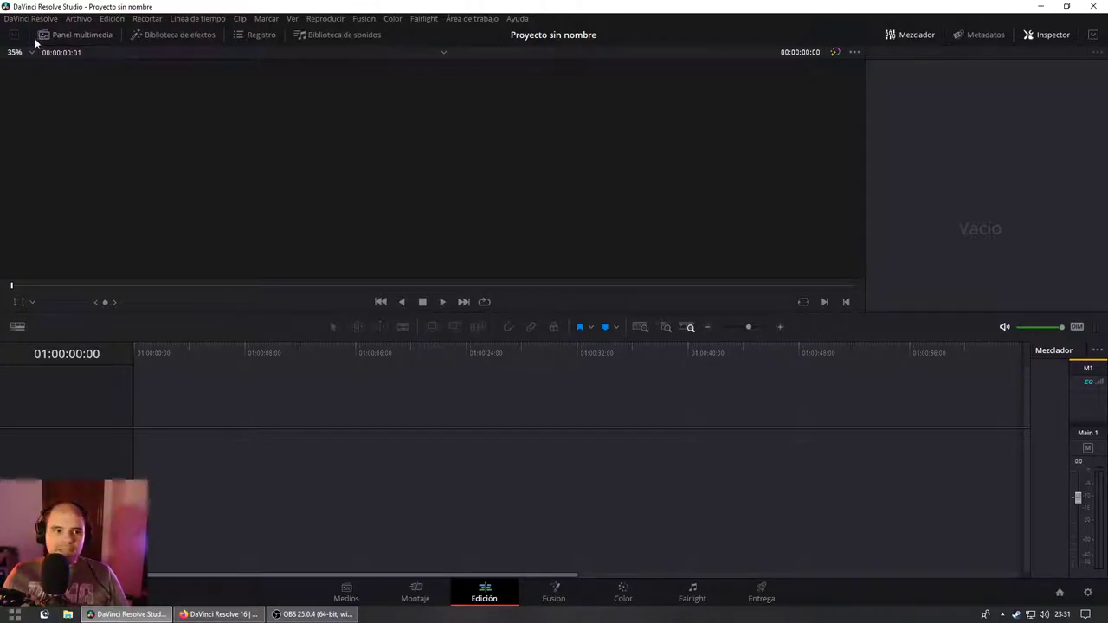
Step: Try the media pool, effects library, edit index, sound library, mixer and metadata panels
left_click(78, 38)
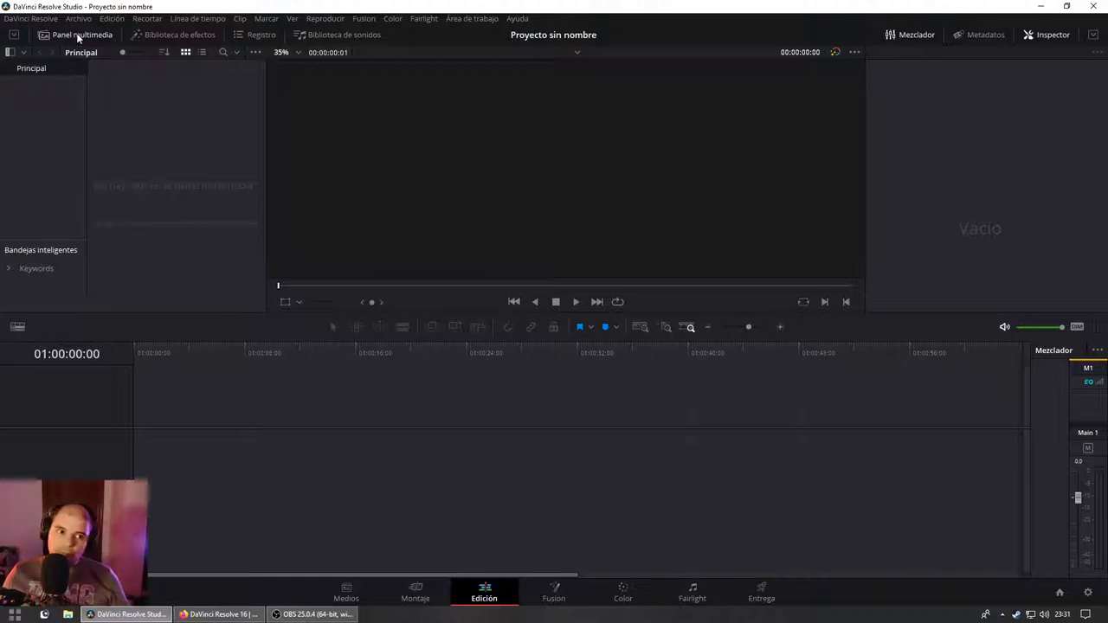
left_click(78, 38)
left_click(149, 35)
left_click(247, 36)
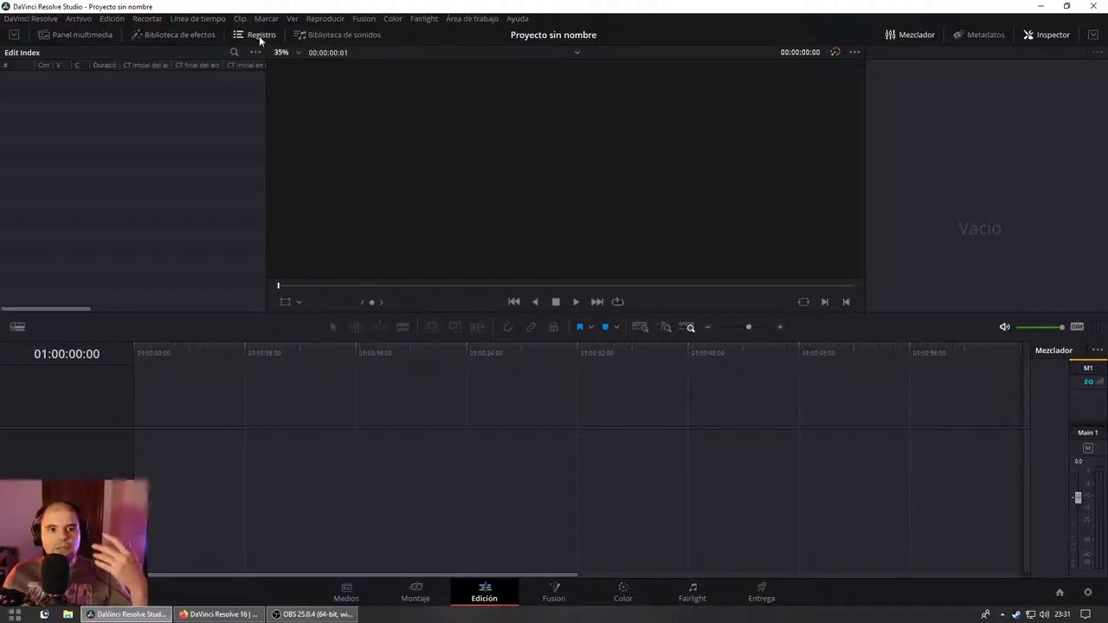
left_click(329, 38)
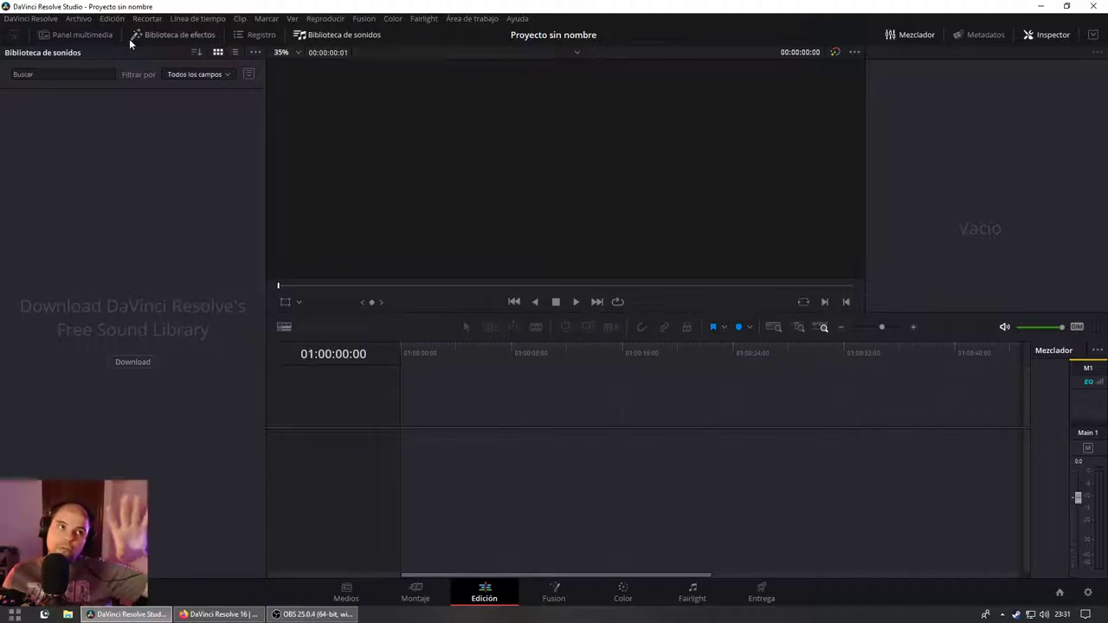
left_click(313, 37)
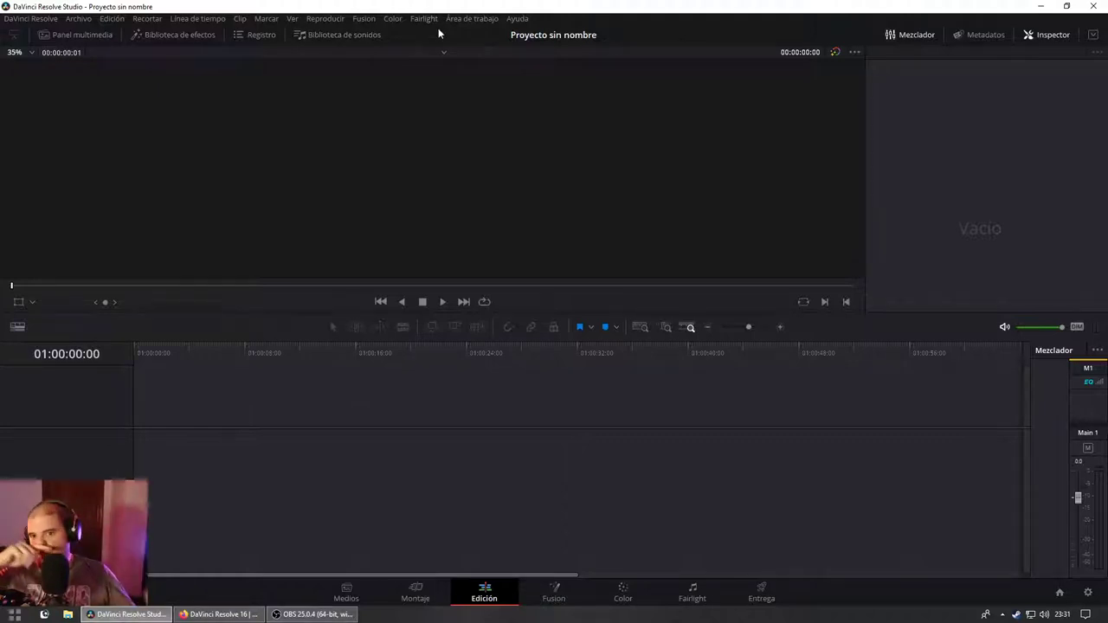
left_click(918, 34)
left_click(918, 34)
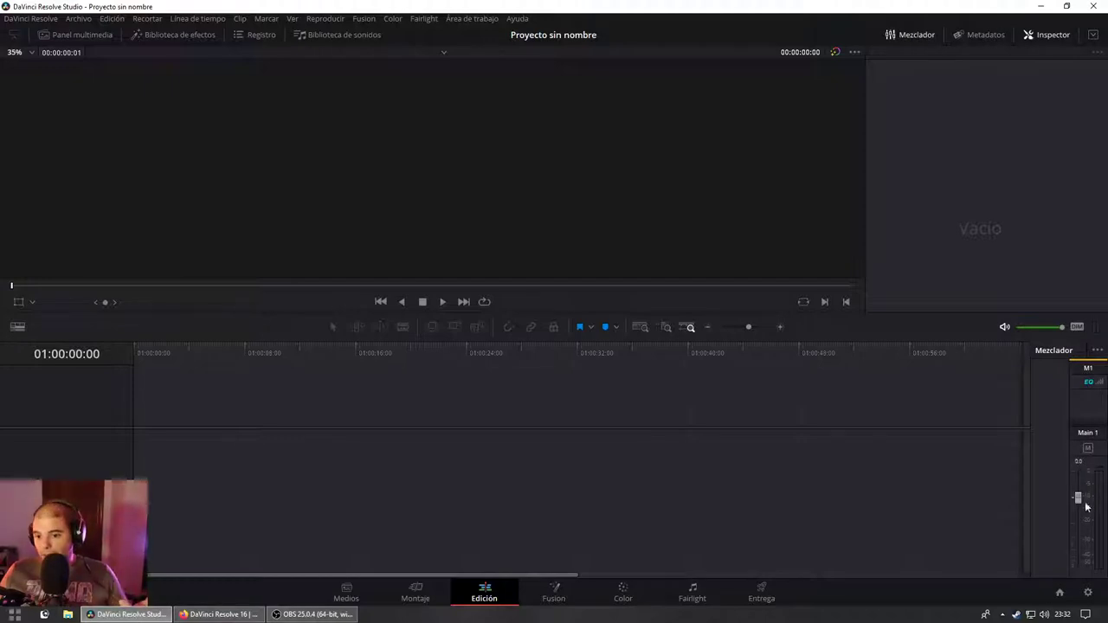
left_click(968, 37)
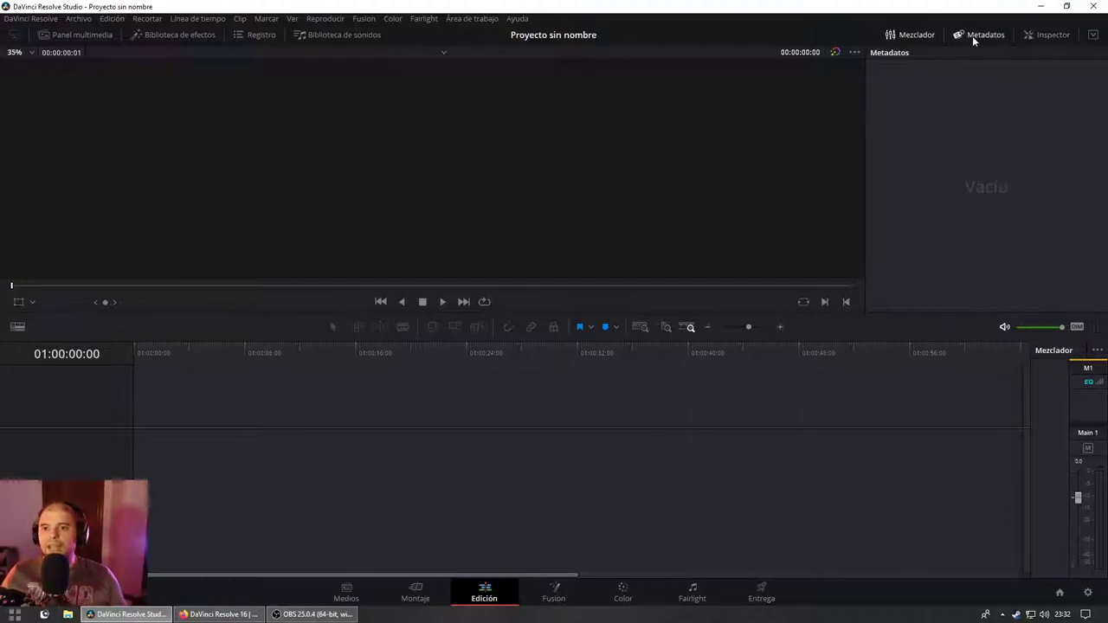
left_click(1047, 35)
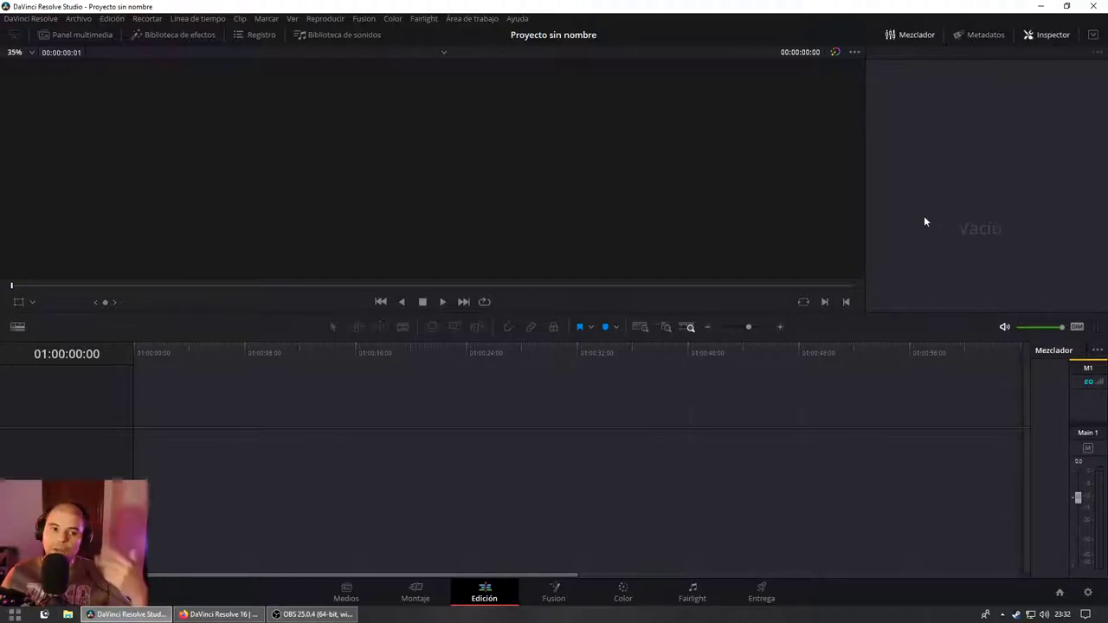
Step: Reopen the media pool and toggle the media pool and inspector between half and full height
left_click(46, 37)
left_click(13, 38)
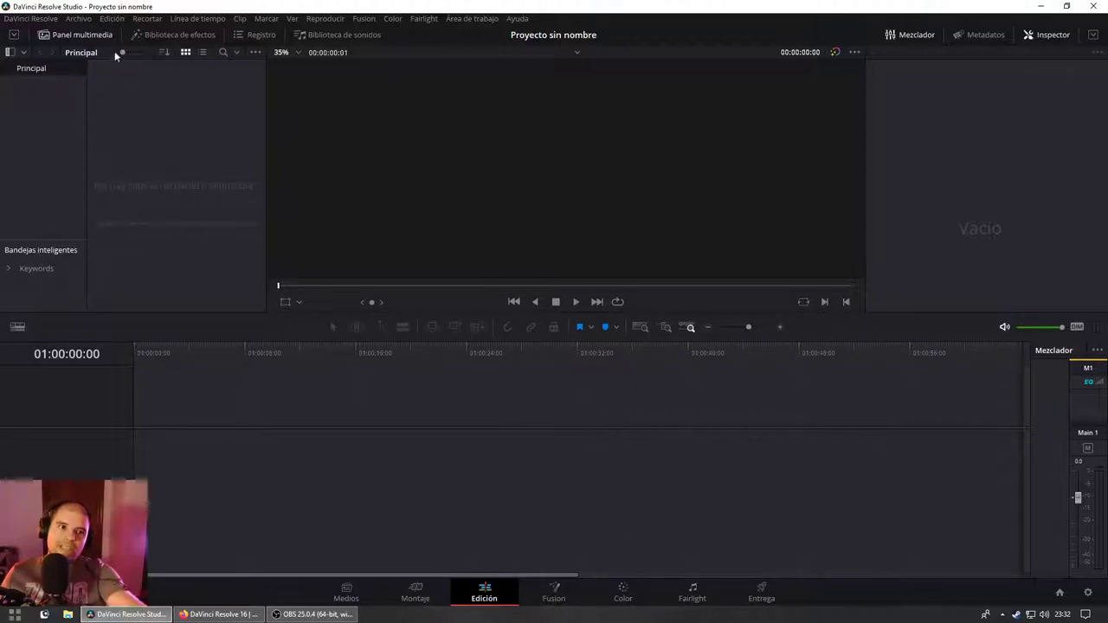
left_click(13, 36)
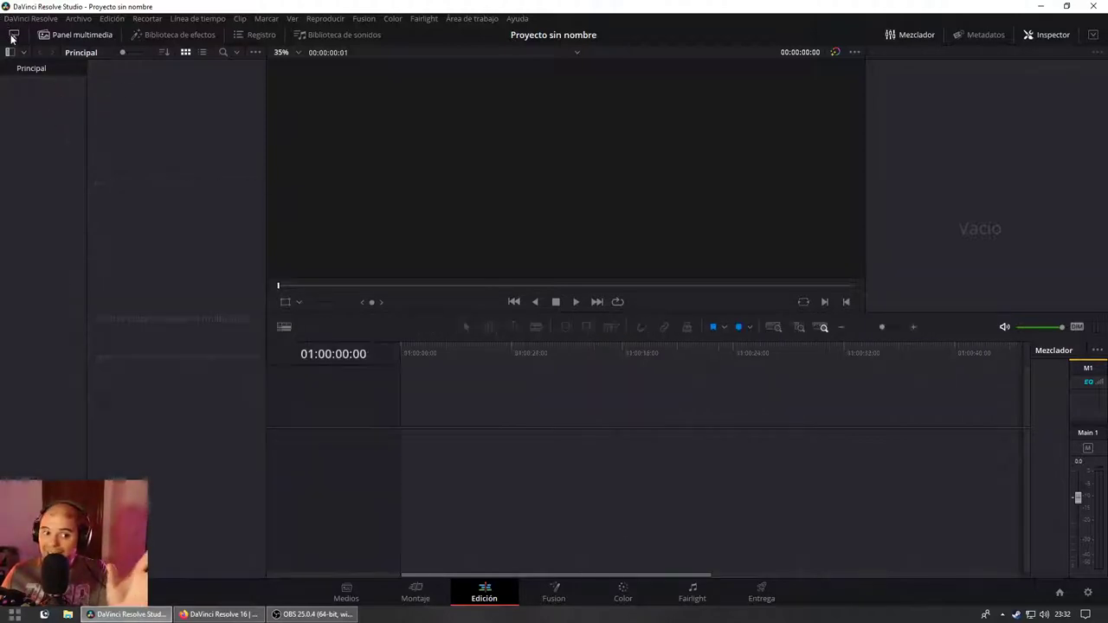
left_click(13, 36)
left_click(13, 36)
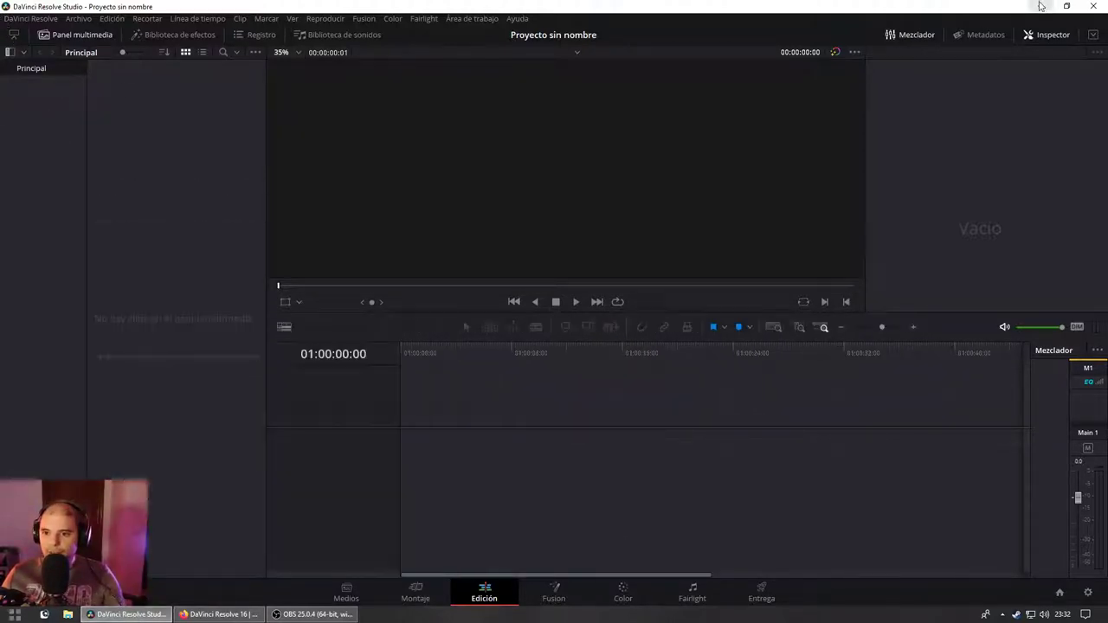
left_click(1092, 34)
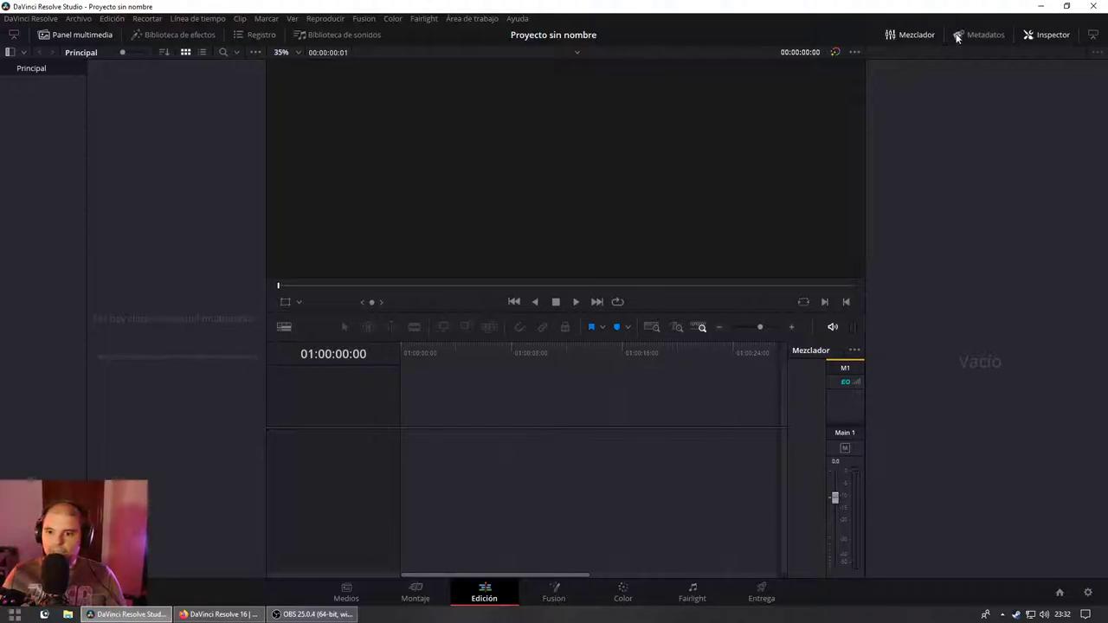
left_click(12, 36)
left_click(1093, 35)
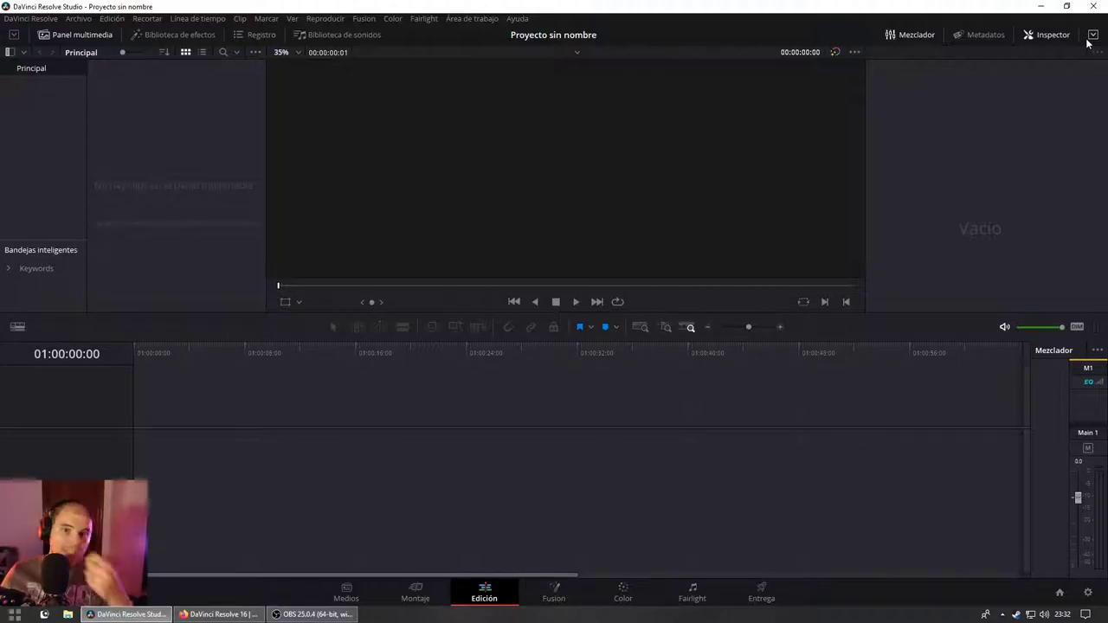
Step: Hide the media pool and inspector, use the dual viewer layout, and return to Firefox
left_click(853, 53)
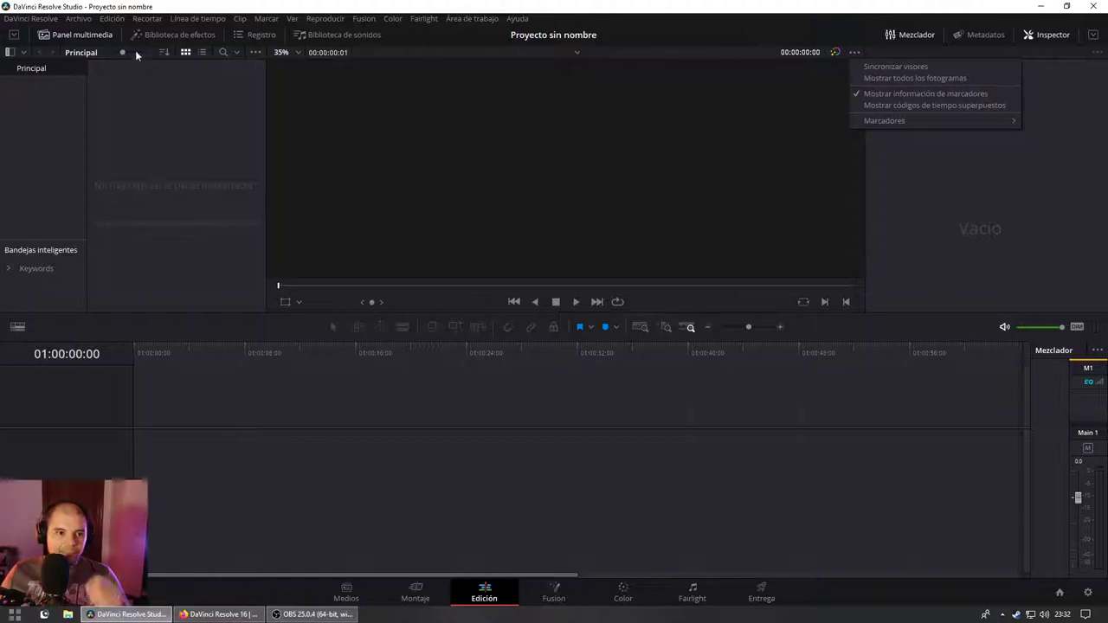
left_click(91, 37)
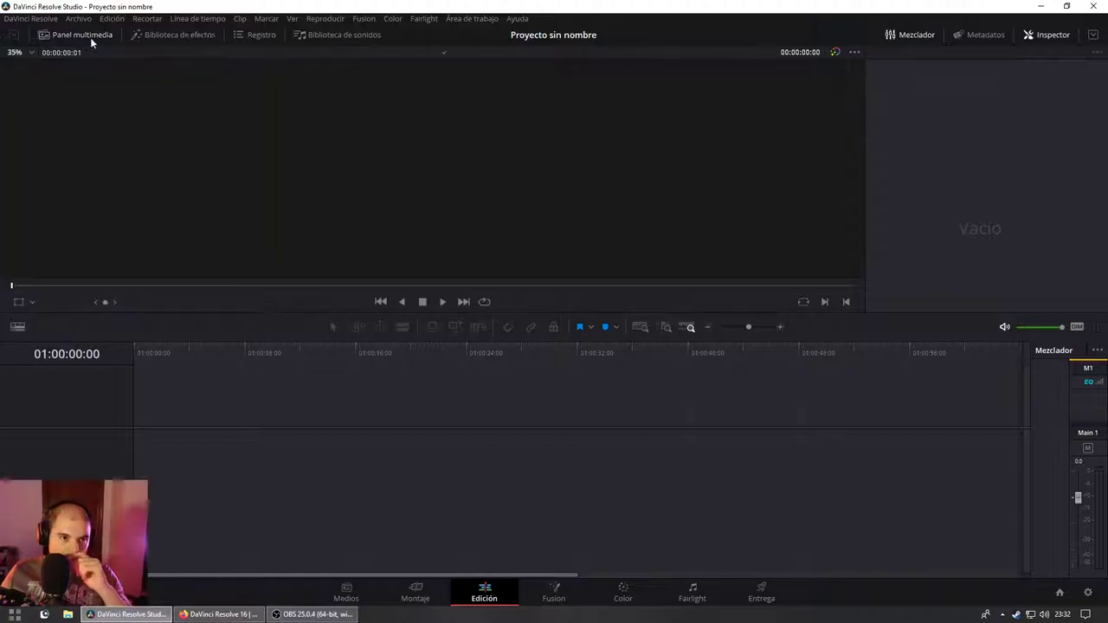
left_click(1046, 36)
left_click(1079, 52)
left_click(1079, 53)
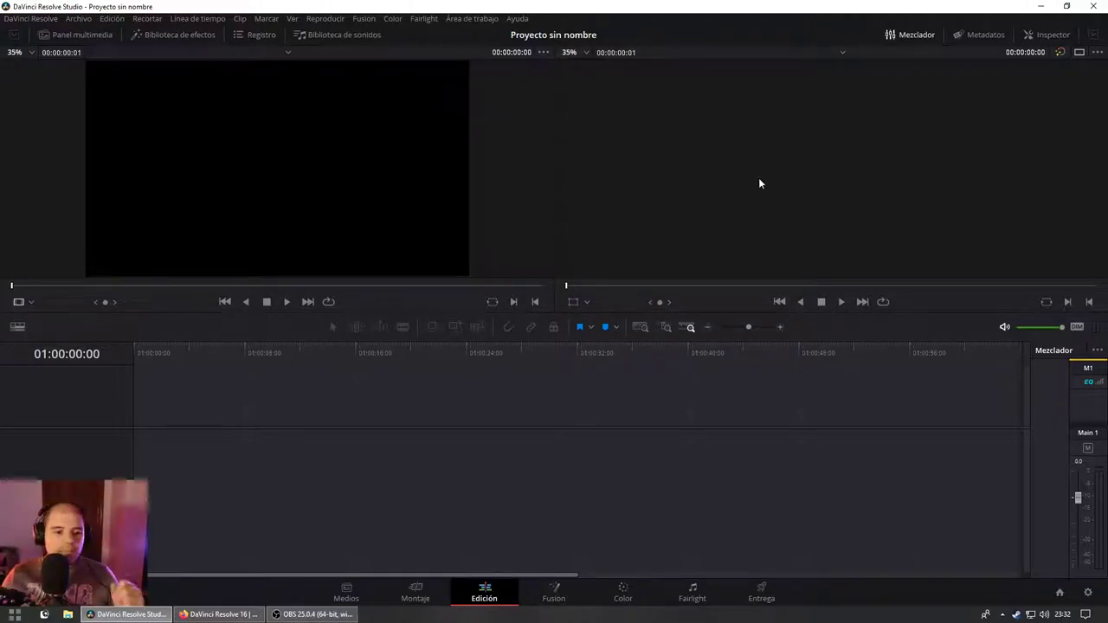
left_click(219, 614)
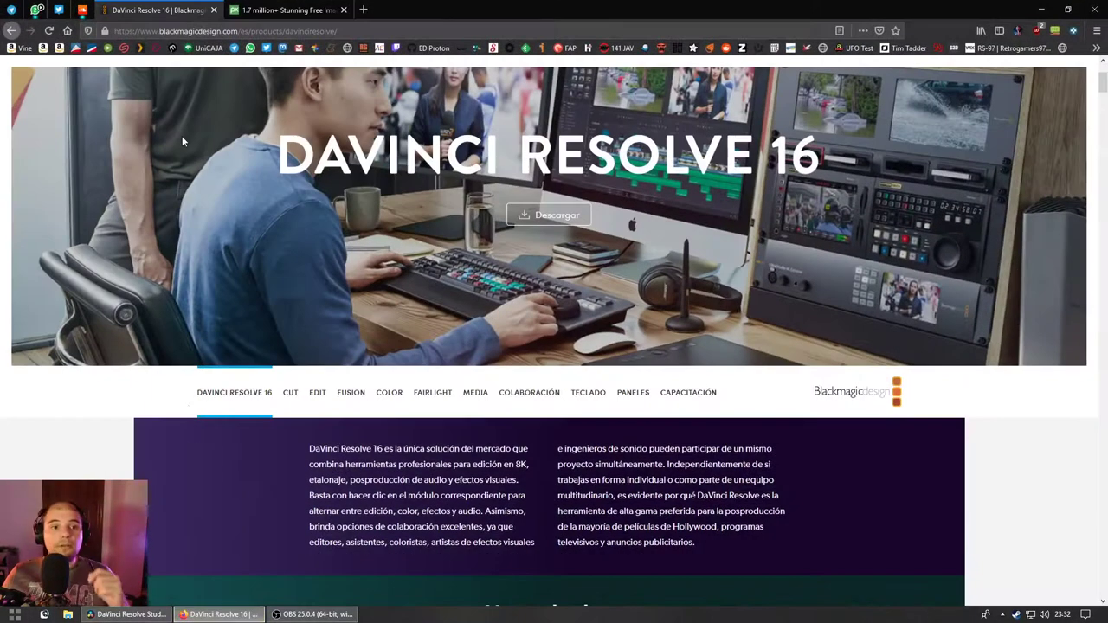
Step: On the Pixabay tab, pass through Illustrations and Vectors to the Videos section and scroll its clips
left_click(282, 11)
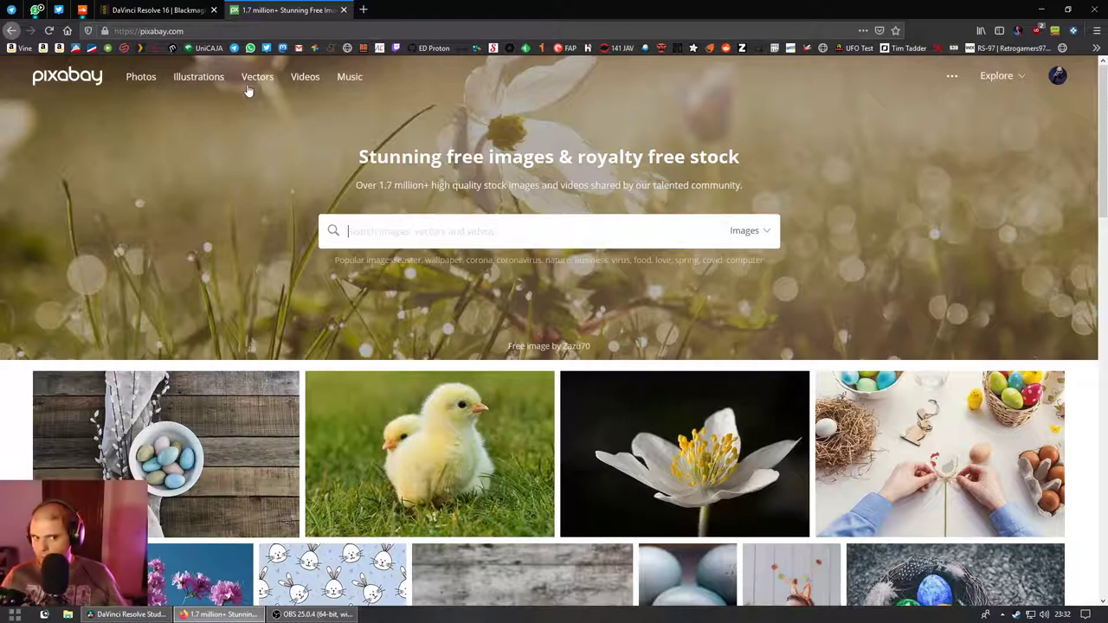
left_click(217, 81)
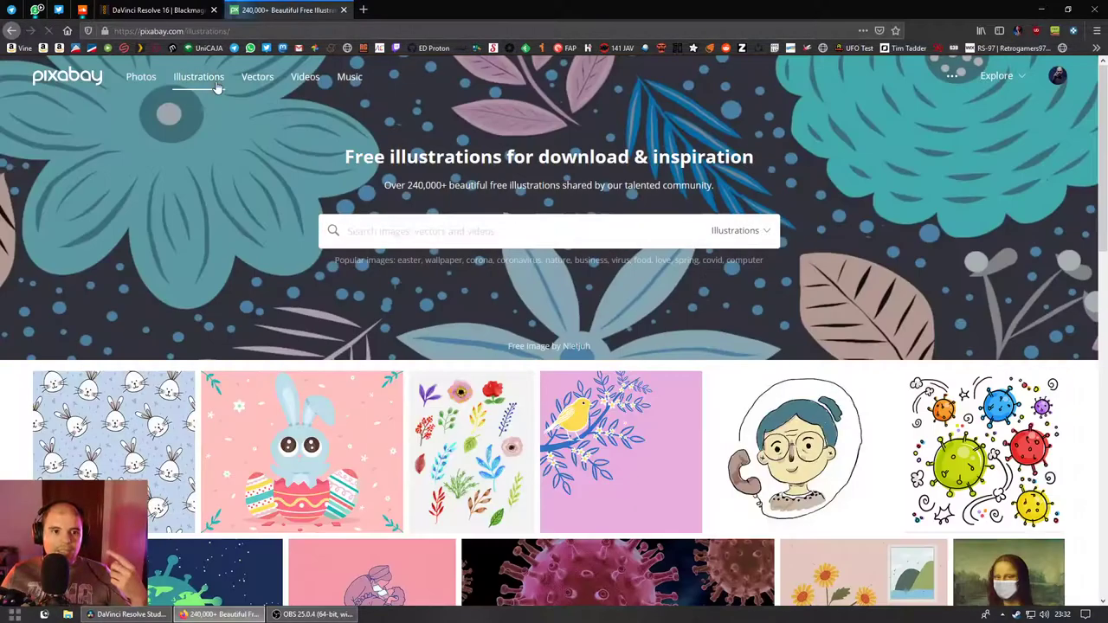
left_click(246, 80)
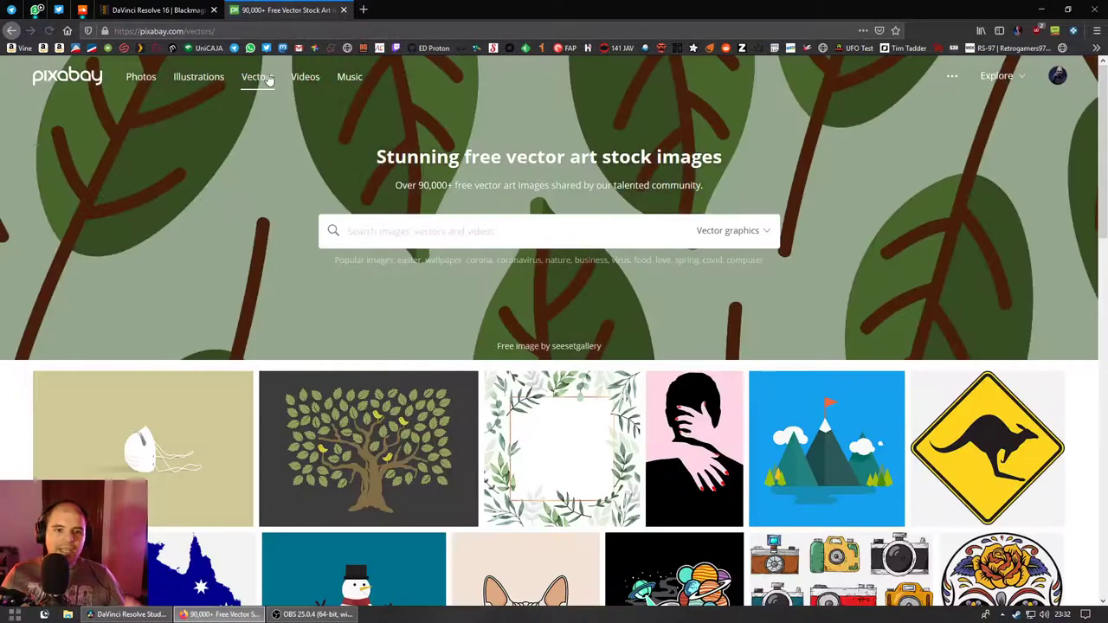
left_click(305, 80)
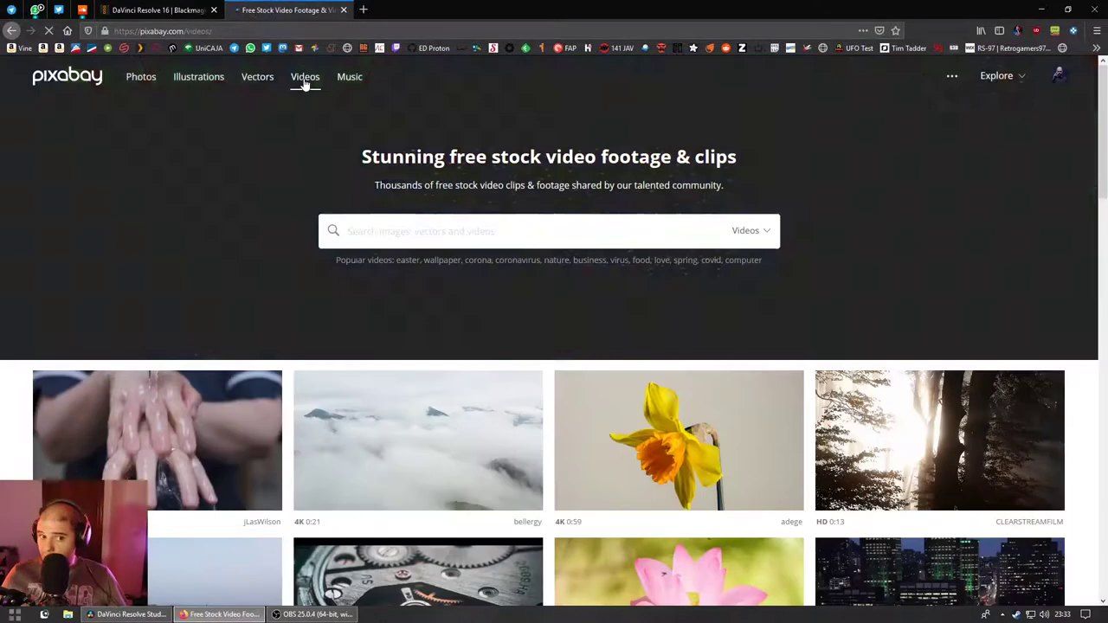
scroll(84, 299, "down", 3)
scroll(84, 300, "down", 5)
scroll(85, 303, "down", 5)
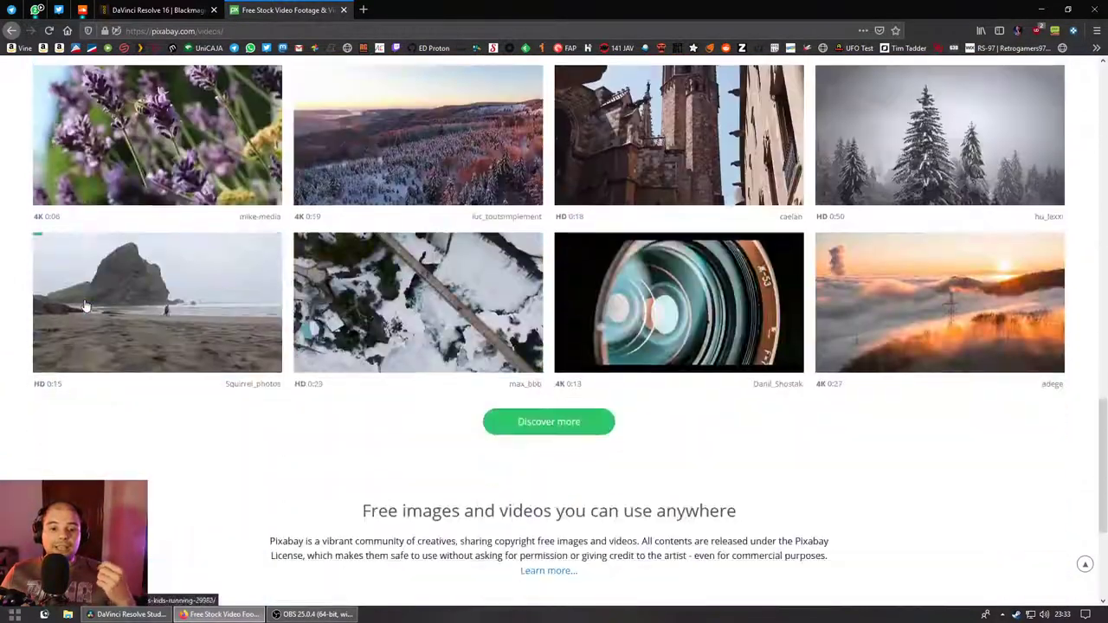
scroll(85, 305, "down", 1)
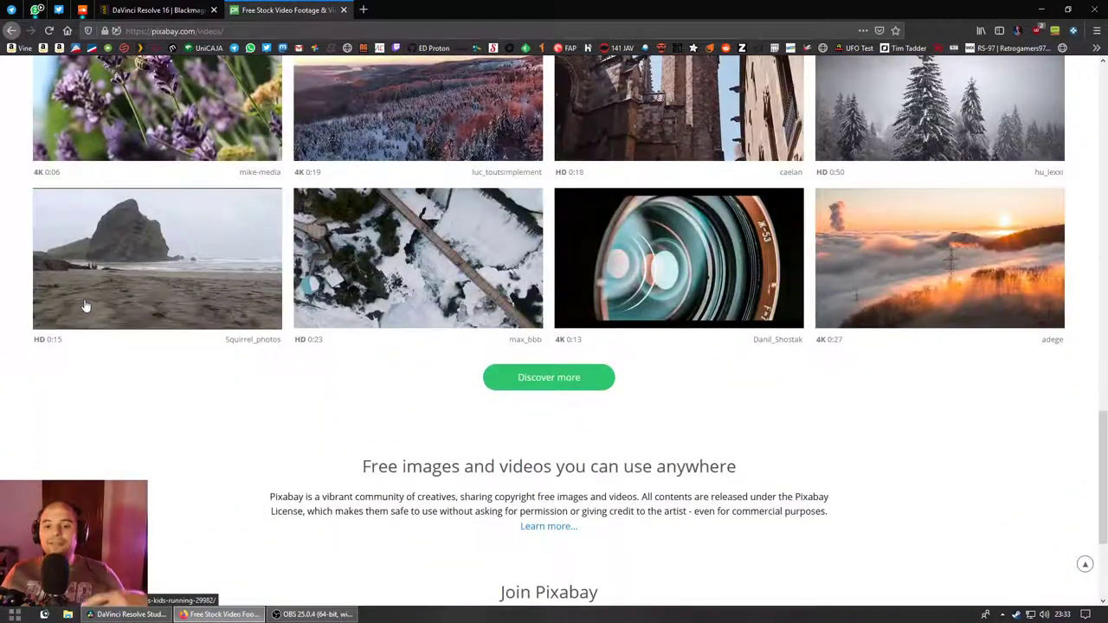
Step: Load the full video results with Discover more and scroll through them
left_click(568, 383)
scroll(510, 344, "down", 3)
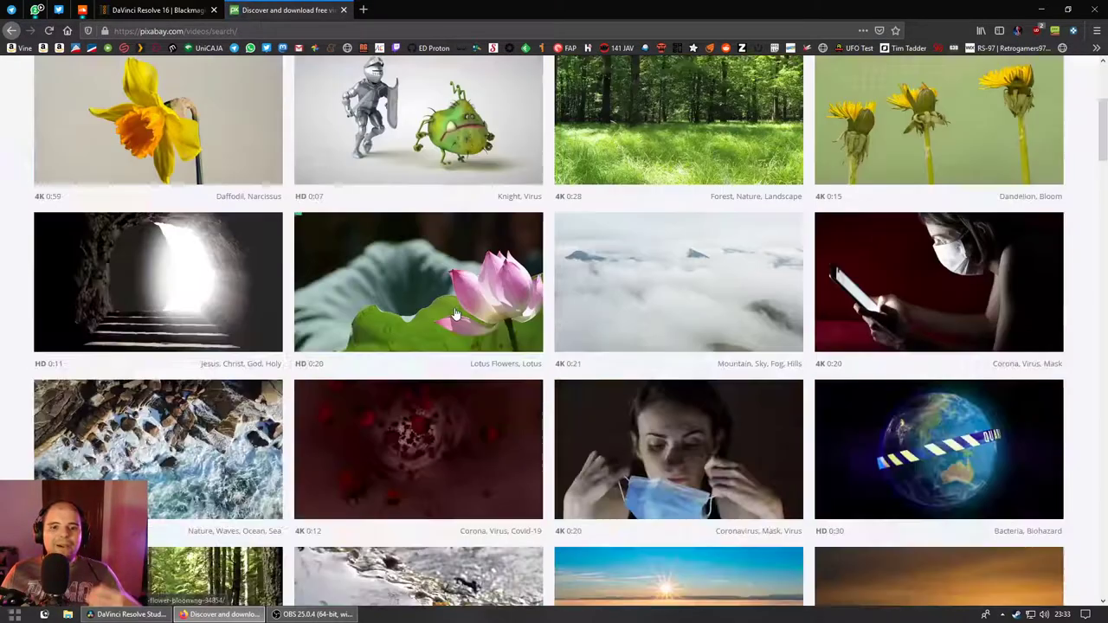
scroll(455, 316, "down", 5)
scroll(454, 316, "down", 3)
scroll(453, 315, "down", 4)
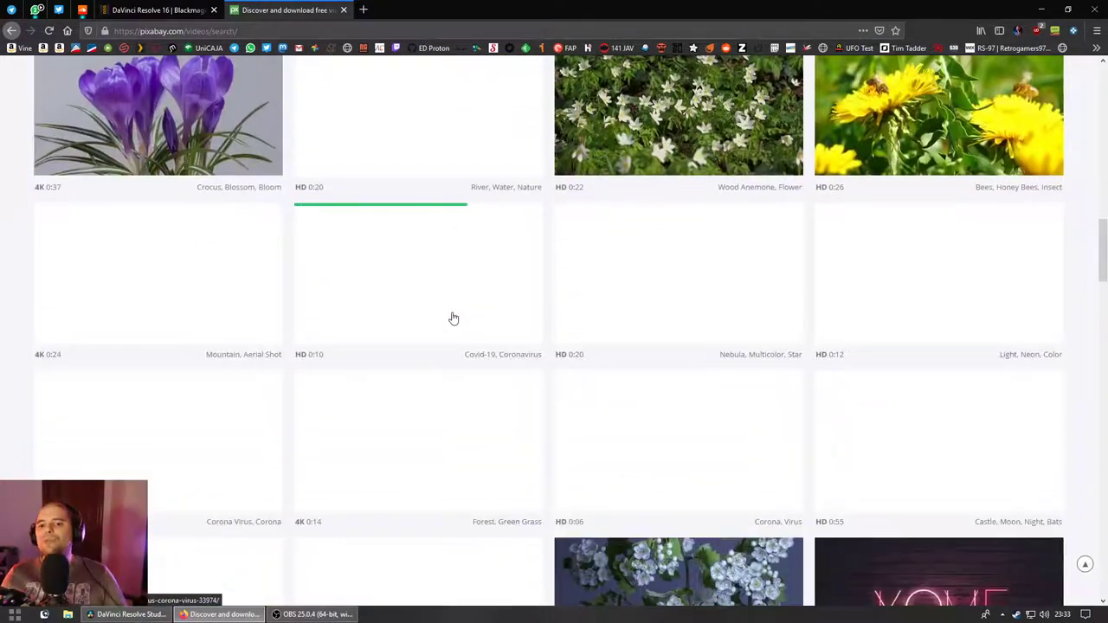
scroll(453, 316, "up", 2)
scroll(452, 317, "up", 3)
scroll(453, 317, "up", 2)
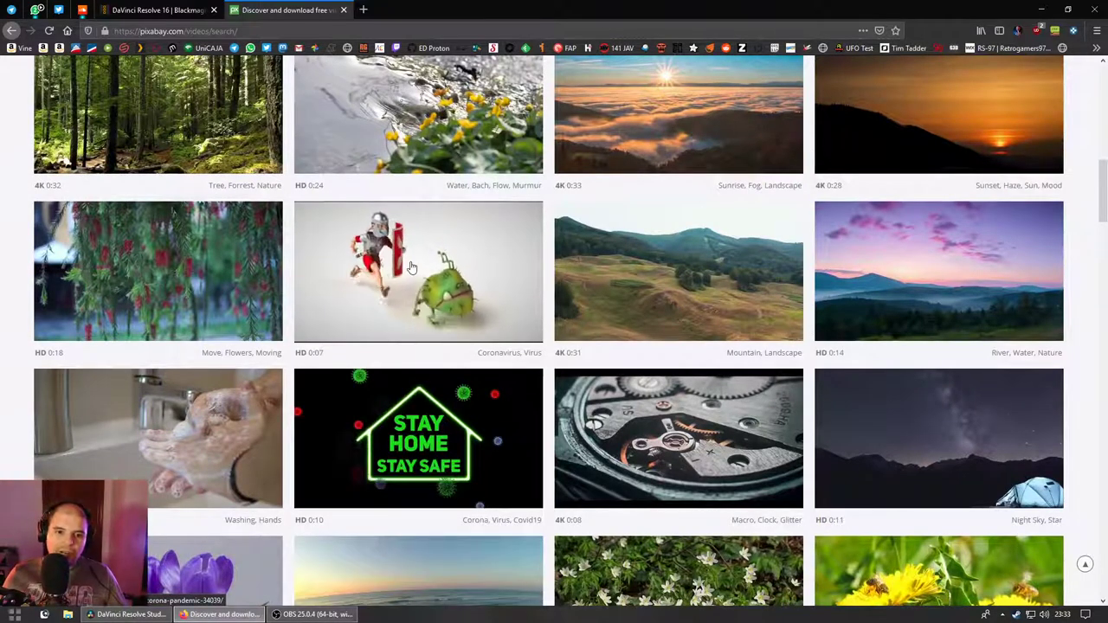
Step: Preview several clip thumbnails while scrolling further down the results
mouse_move(665, 267)
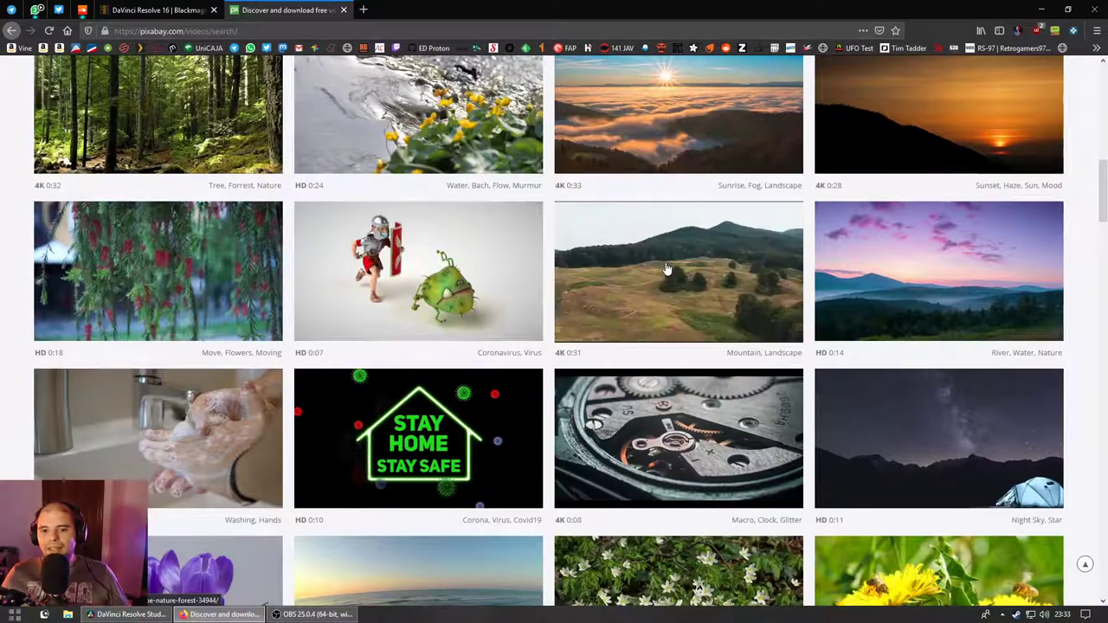
mouse_move(653, 424)
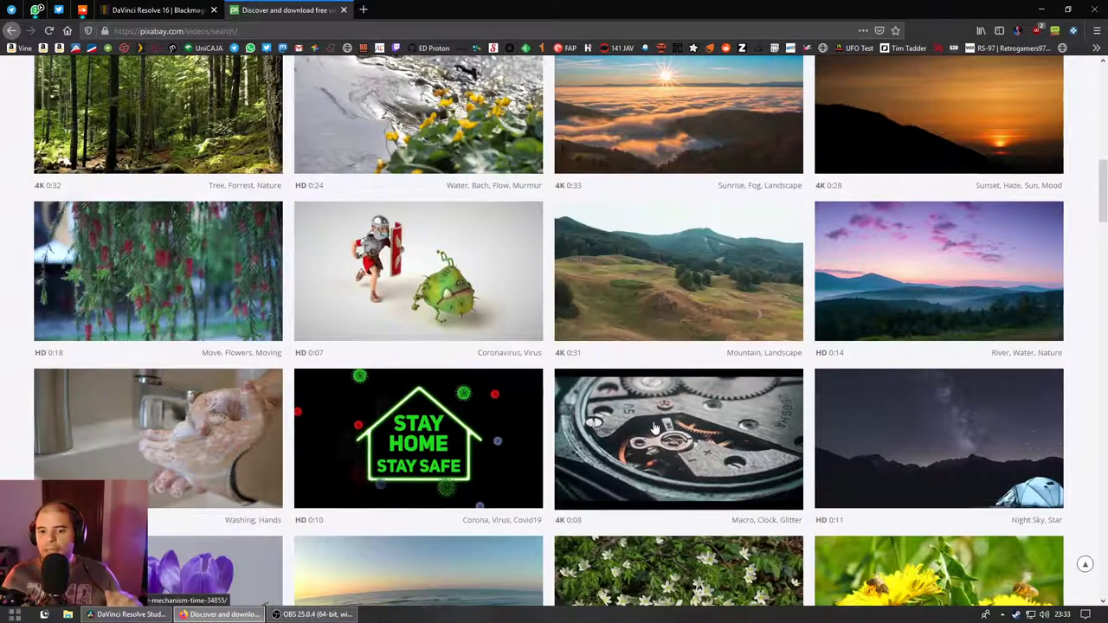
scroll(653, 424, "down", 5)
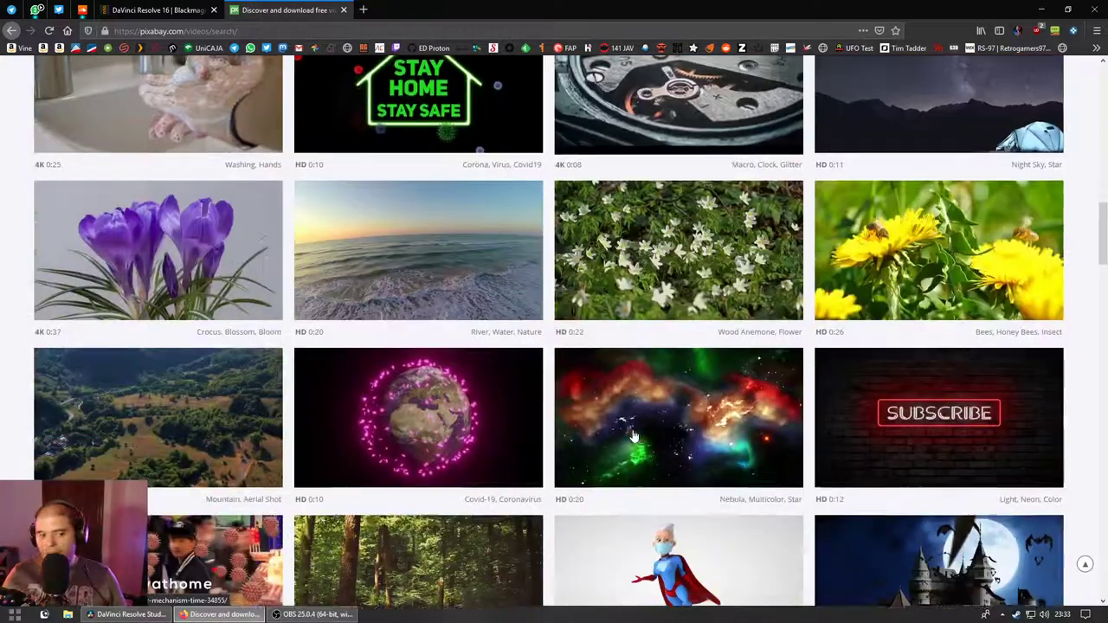
mouse_move(387, 373)
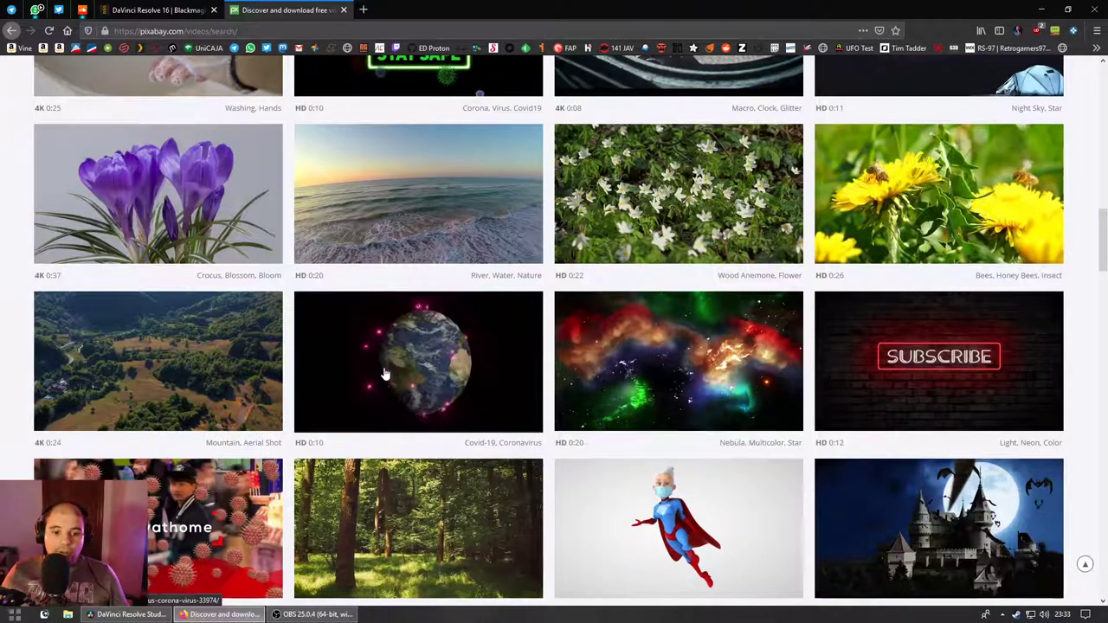
scroll(389, 374, "down", 5)
scroll(390, 374, "down", 4)
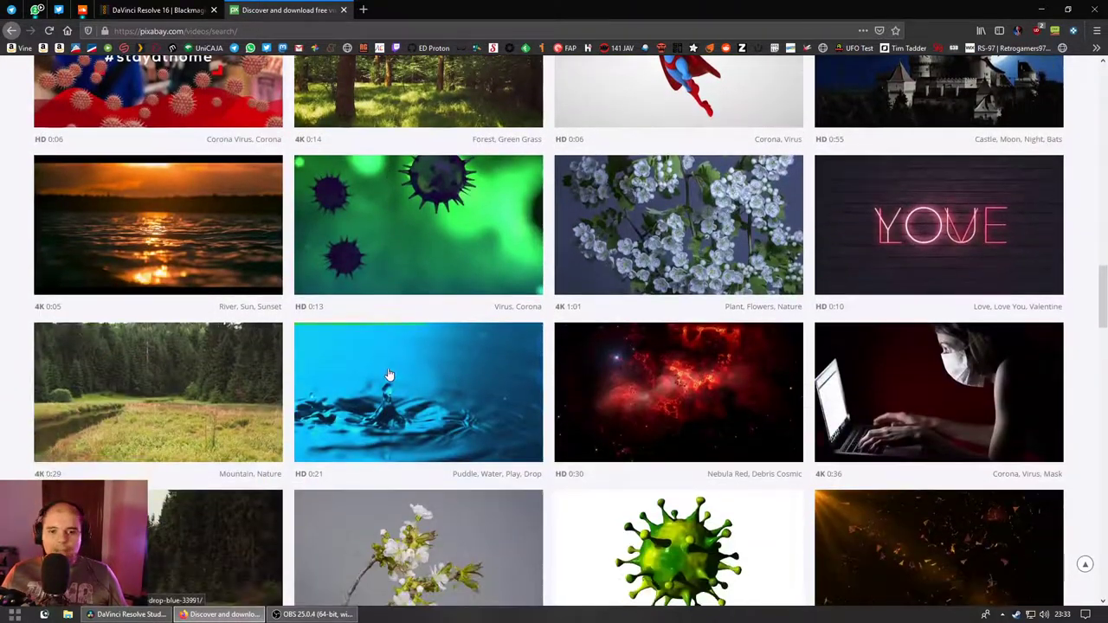
scroll(392, 382, "down", 5)
scroll(389, 384, "down", 5)
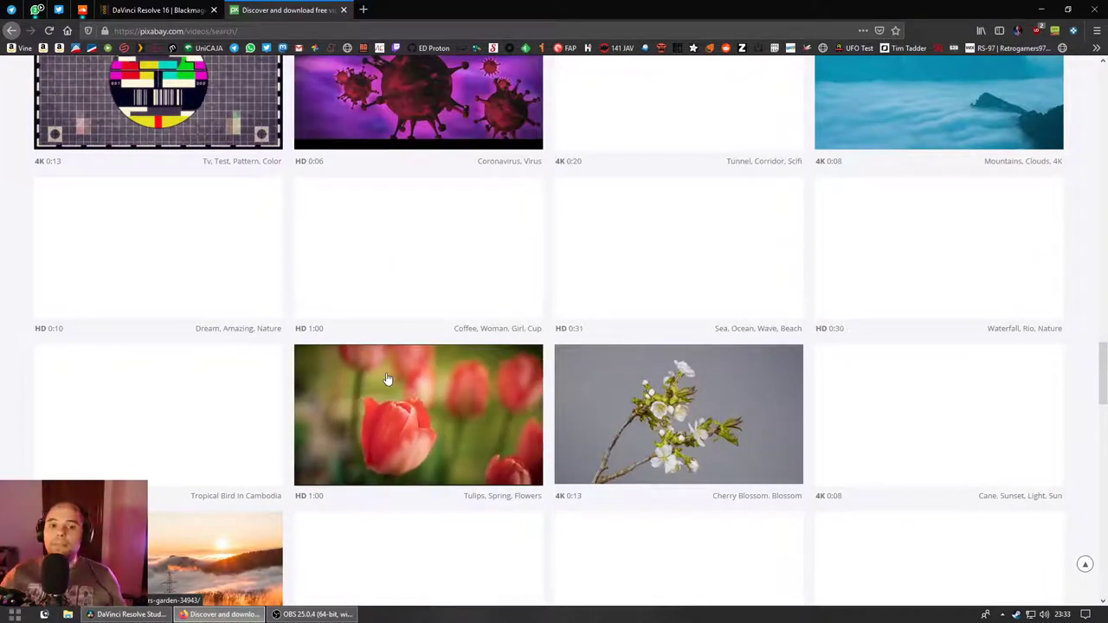
scroll(380, 377, "down", 4)
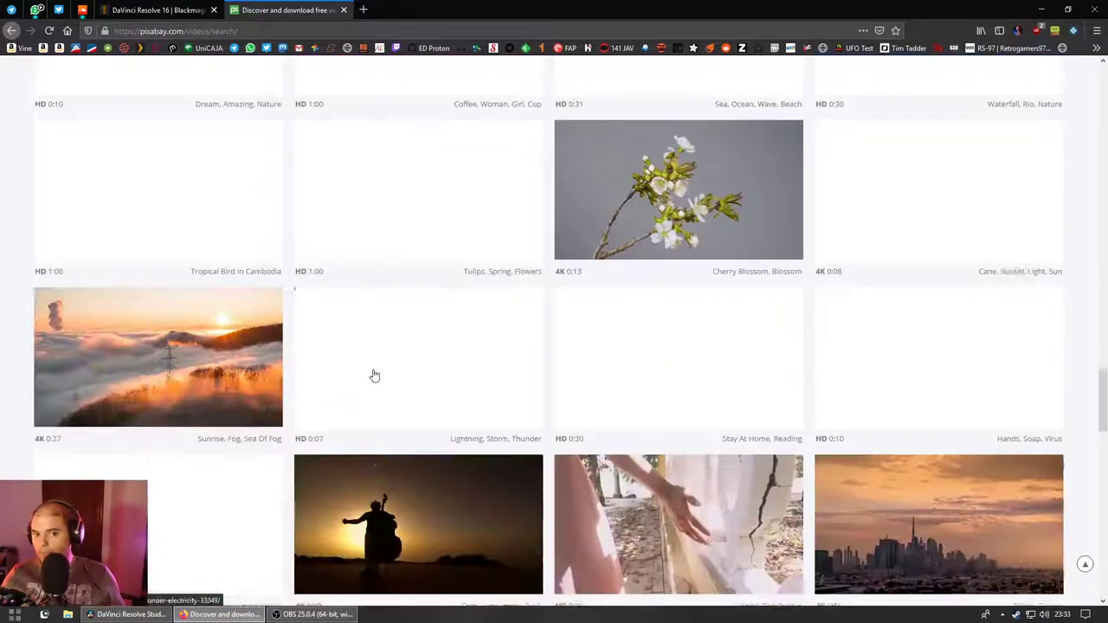
scroll(374, 377, "down", 2)
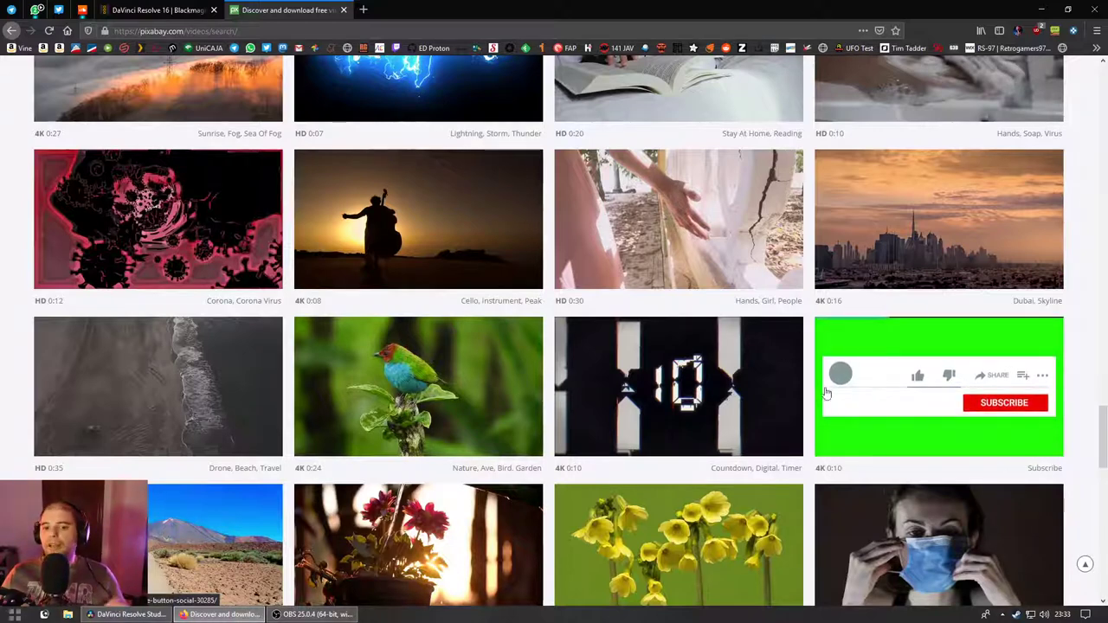
Step: Open the Countdown Digital Timer clip, then favourite and like it
left_click(734, 396)
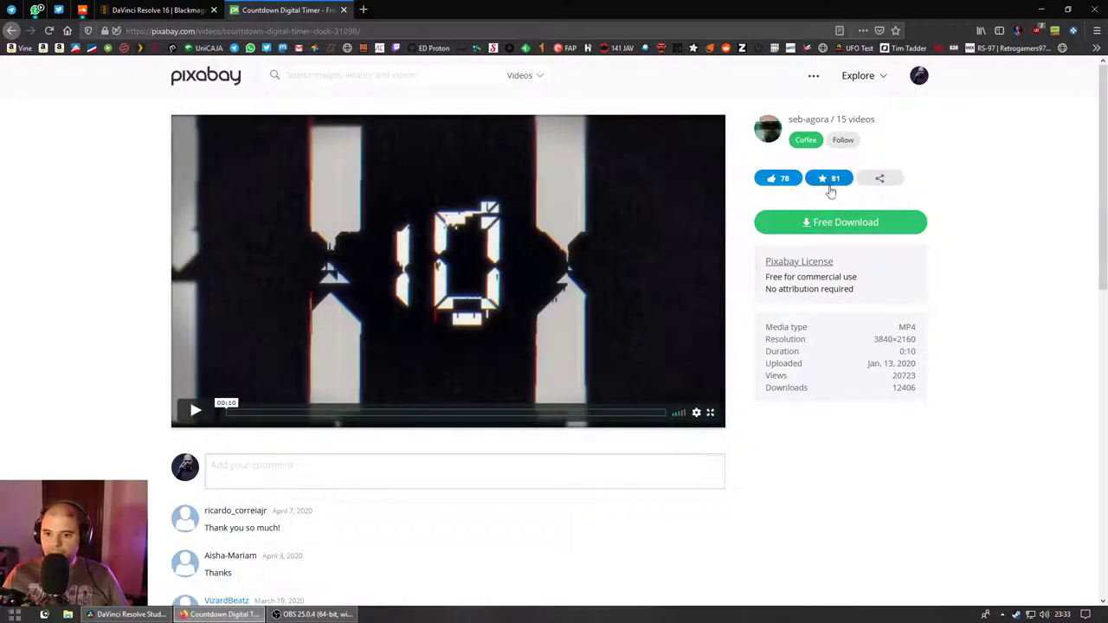
left_click(829, 182)
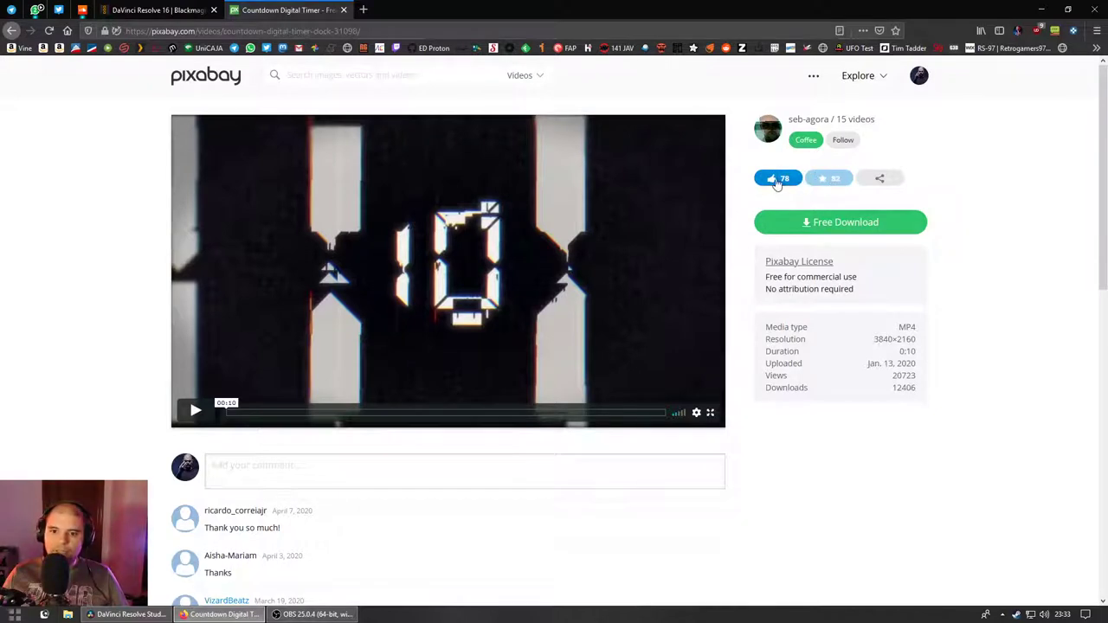
left_click(777, 182)
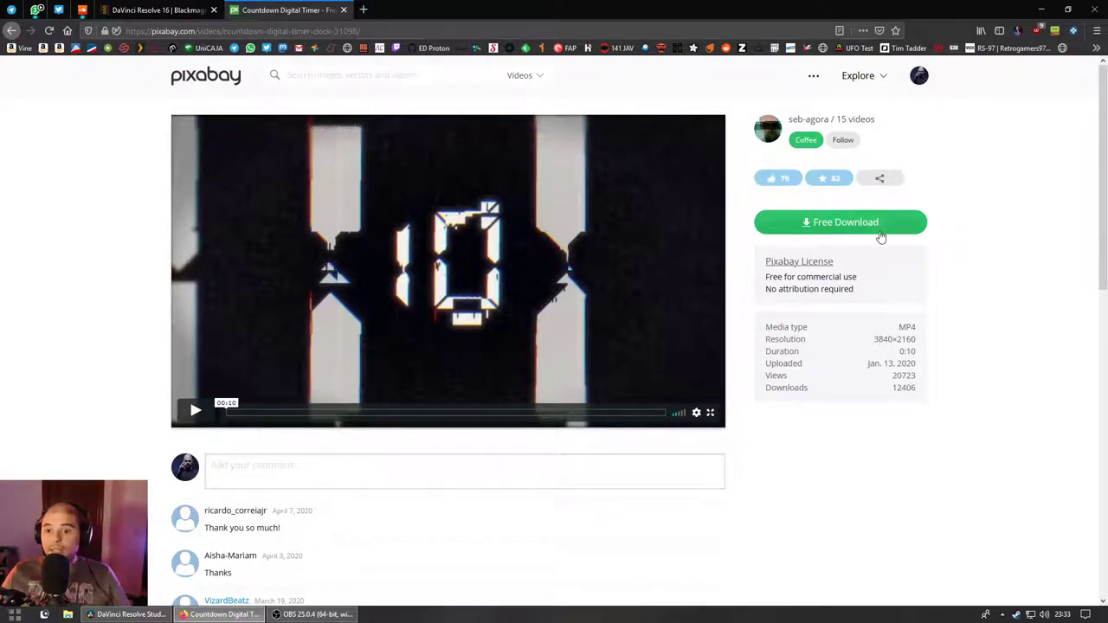
Step: Download the 3840×2160 MP4 version and start a donation to its author
left_click(880, 223)
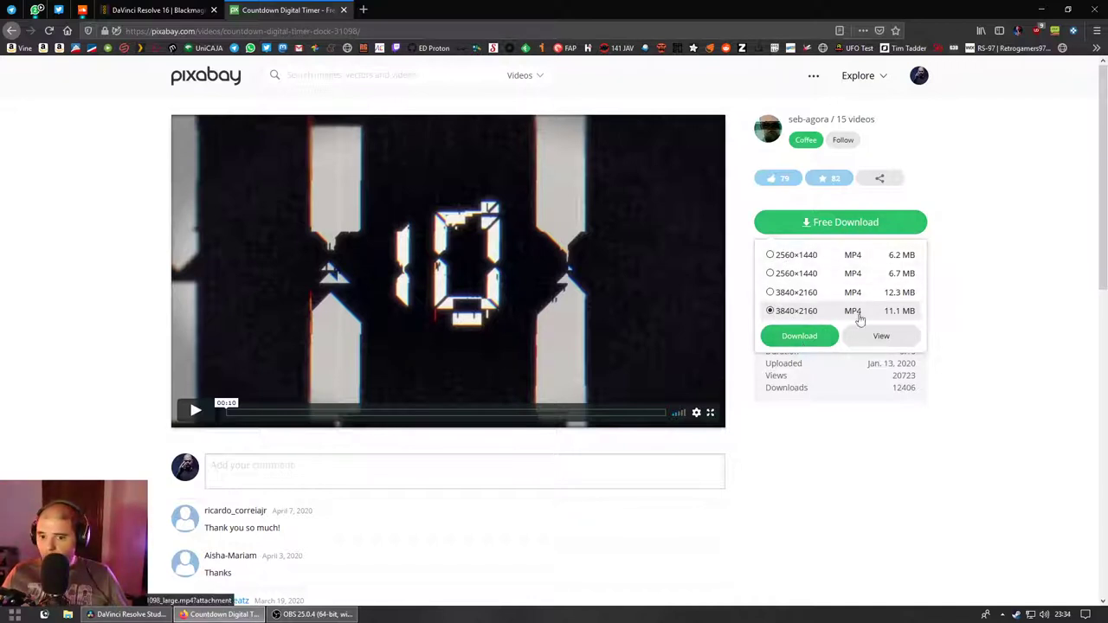
left_click(799, 337)
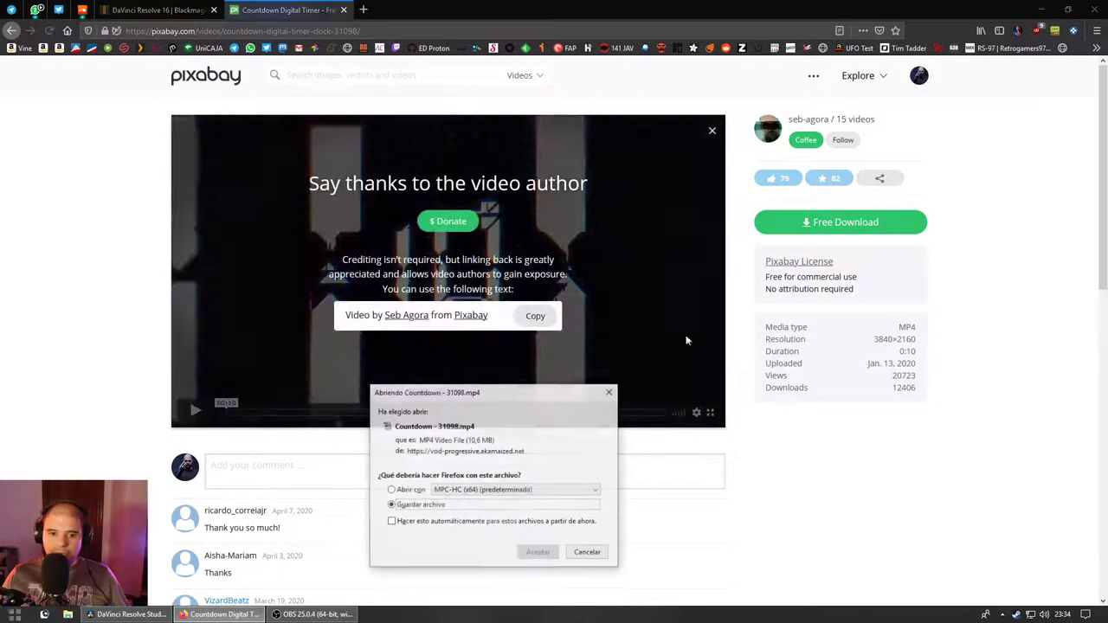
left_click(535, 554)
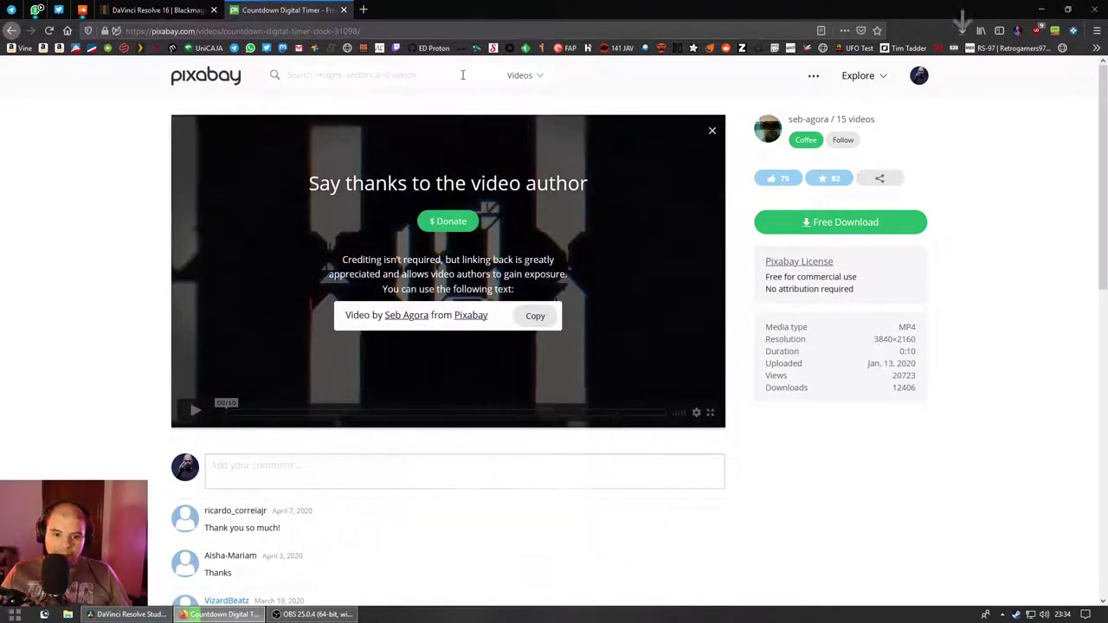
left_click(449, 223)
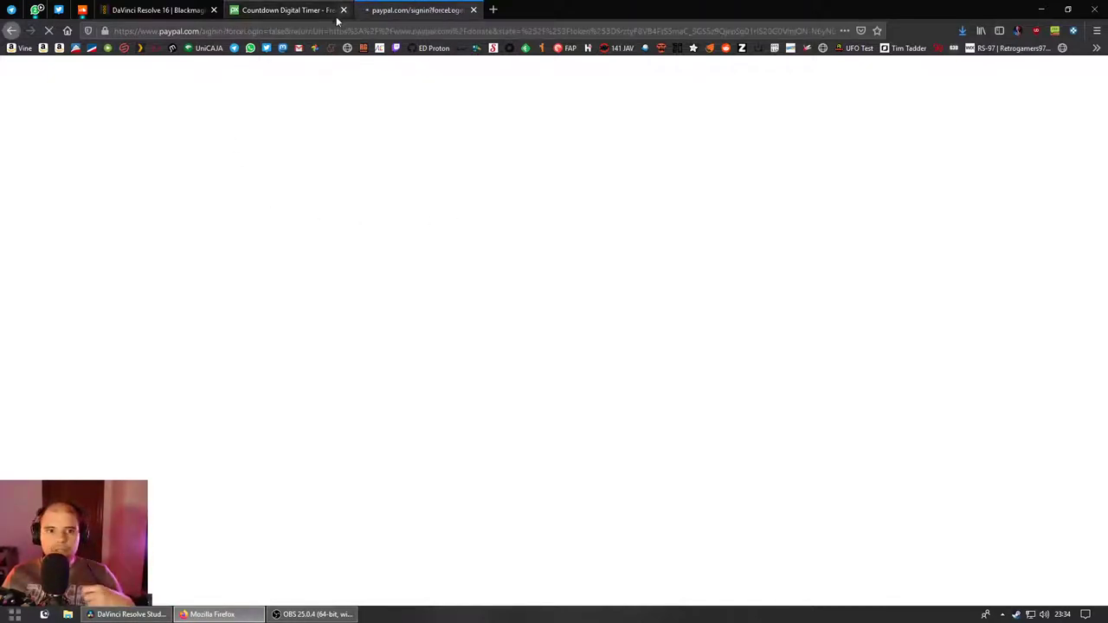
Step: Enter the donation amount, correcting 0.50 to the 1.00 USD minimum
left_click(591, 259)
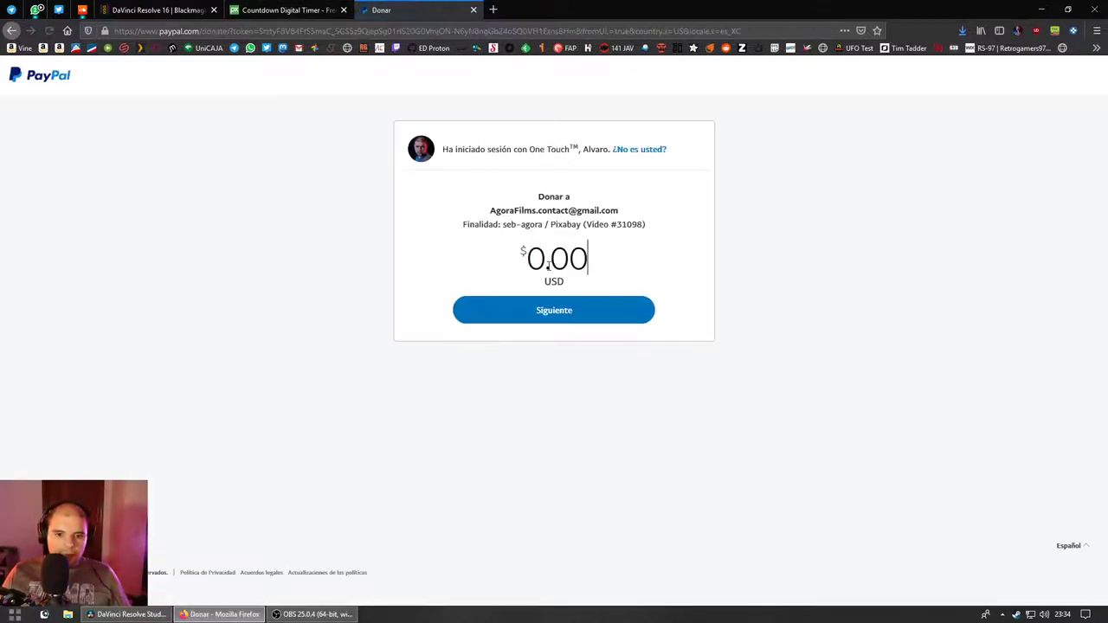
type("50")
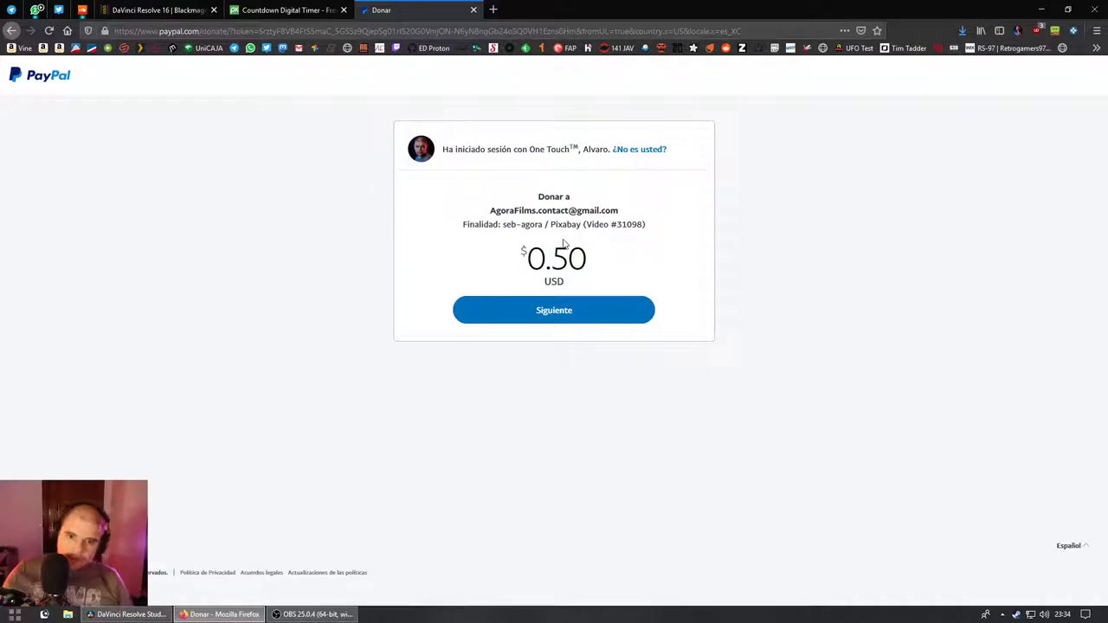
left_click(569, 312)
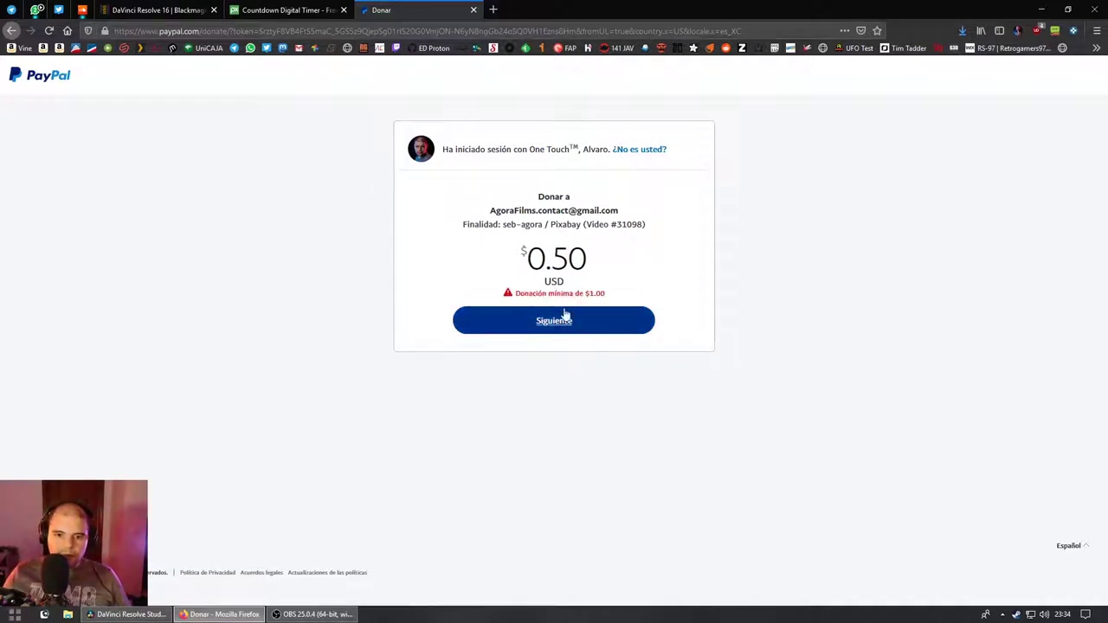
left_click(555, 269)
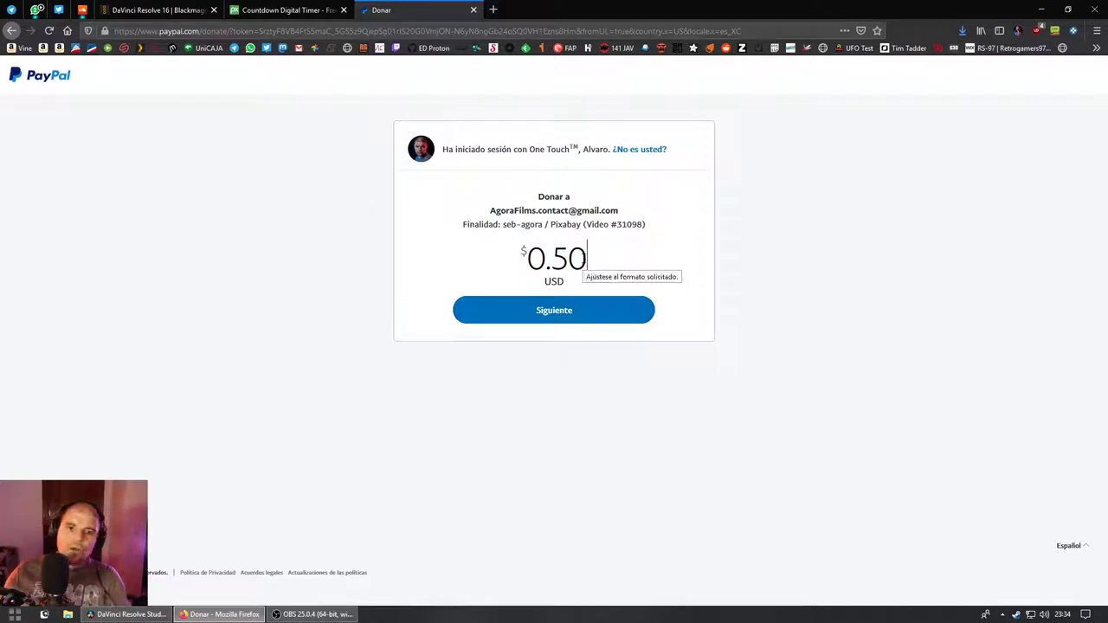
key("BackSpace")
key("BackSpace")
type("100")
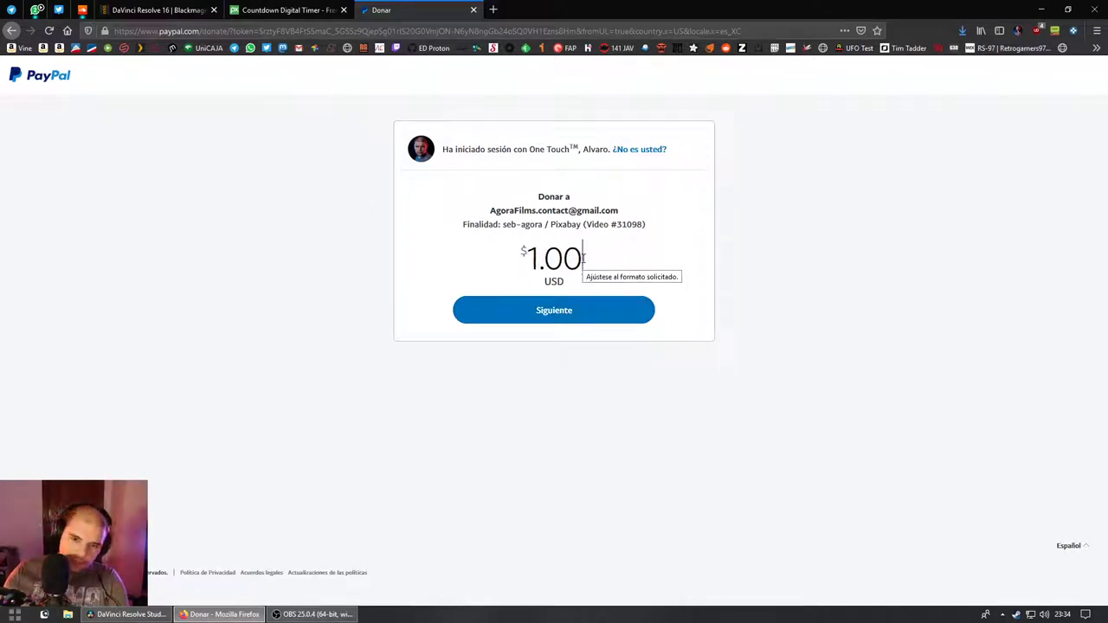
left_click(576, 313)
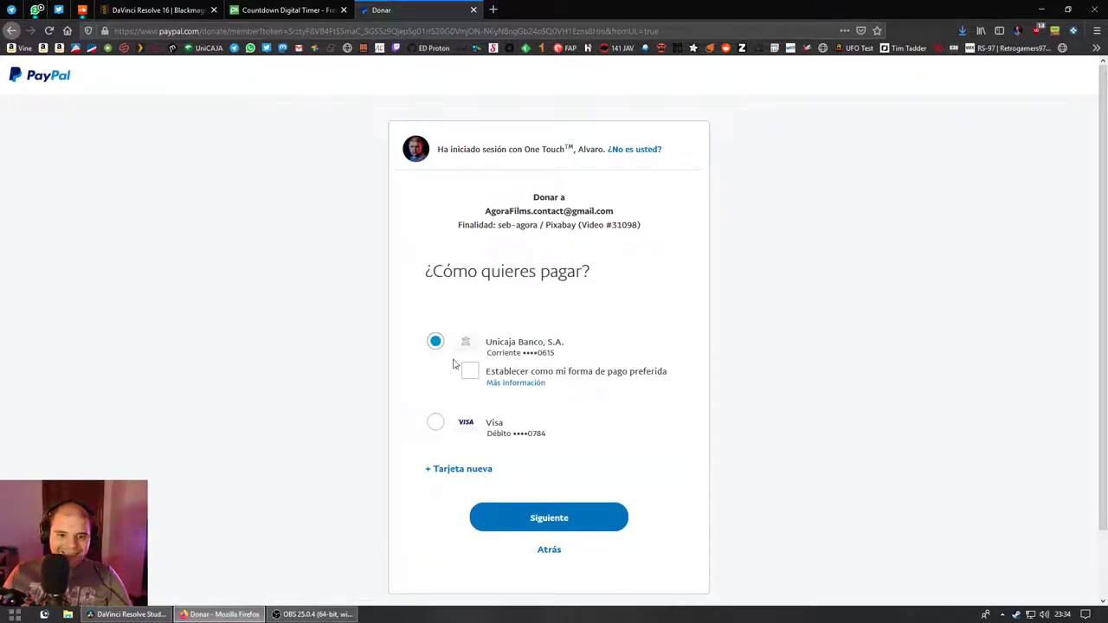
Step: Pay from the bank account and send the donation
left_click(563, 521)
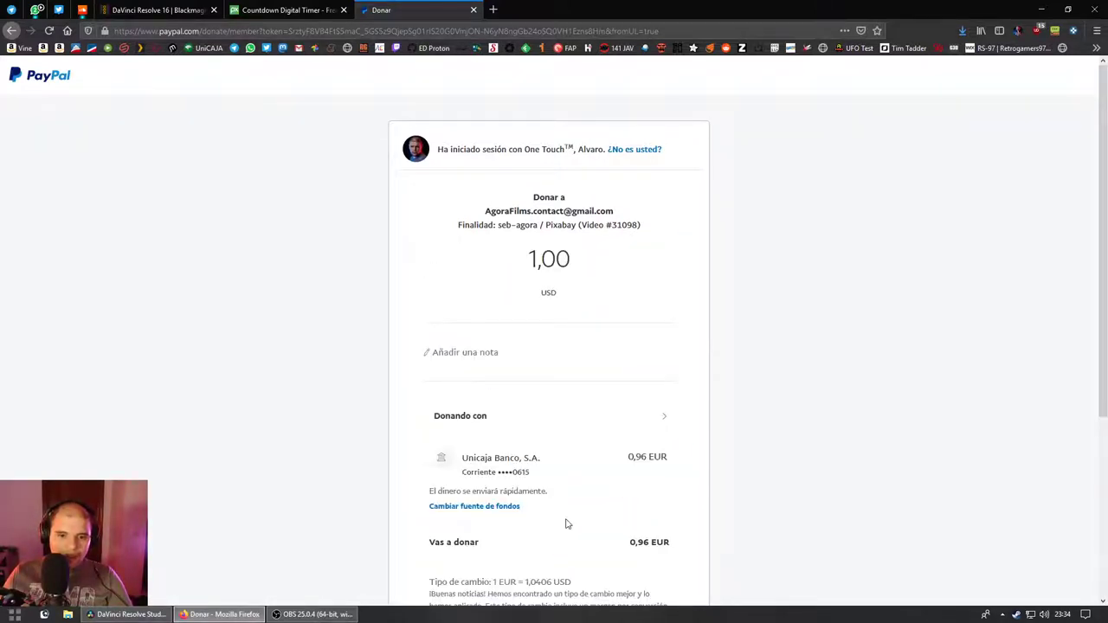
scroll(571, 450, "down", 3)
left_click(551, 460)
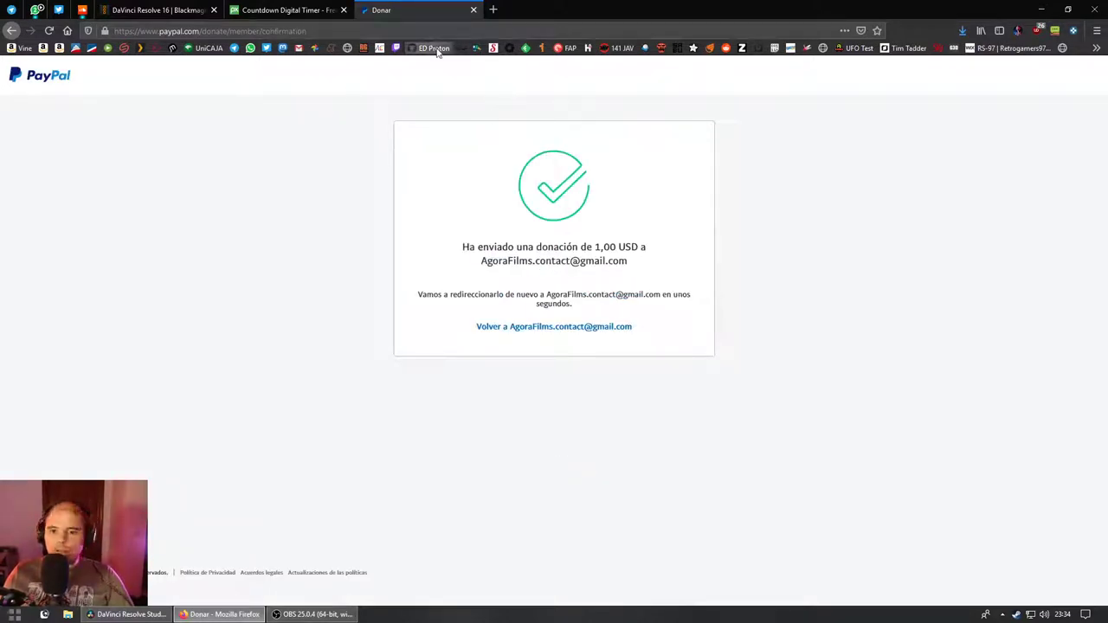
Step: Close the donation tab and scroll through the seb-agora author's video gallery
left_click(472, 11)
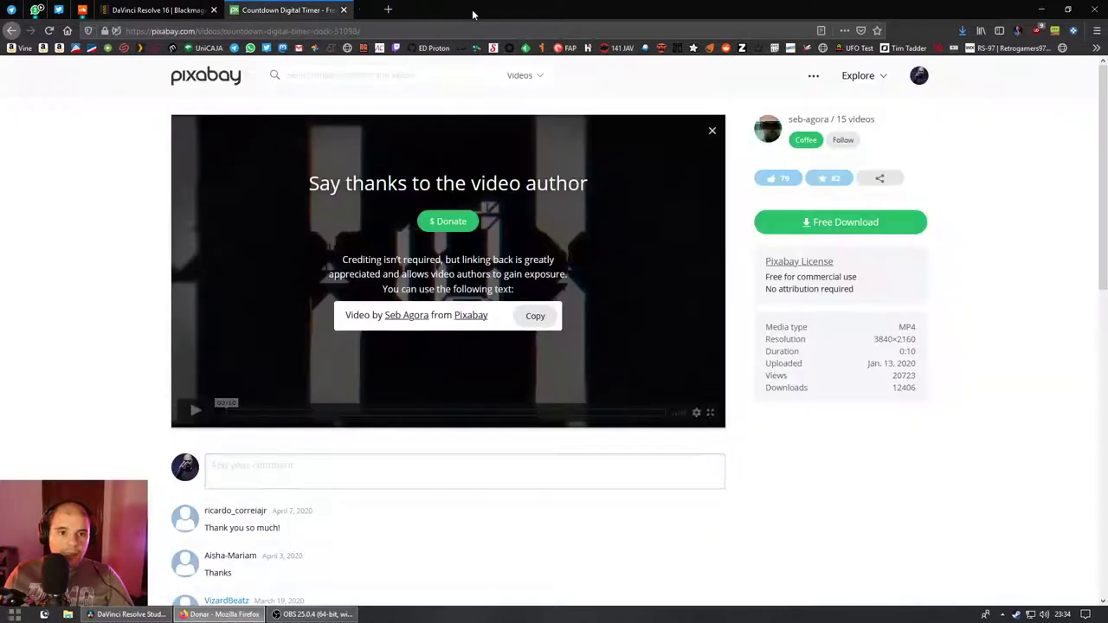
left_click(815, 120)
scroll(487, 300, "down", 1)
scroll(487, 301, "down", 1)
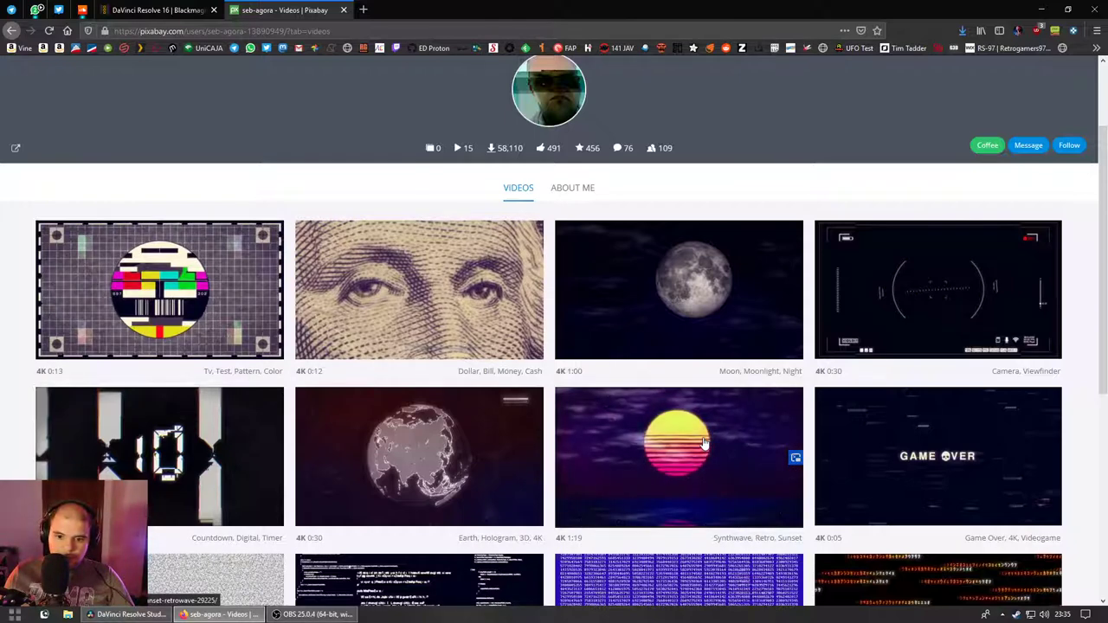
scroll(750, 446, "down", 1)
scroll(749, 446, "down", 2)
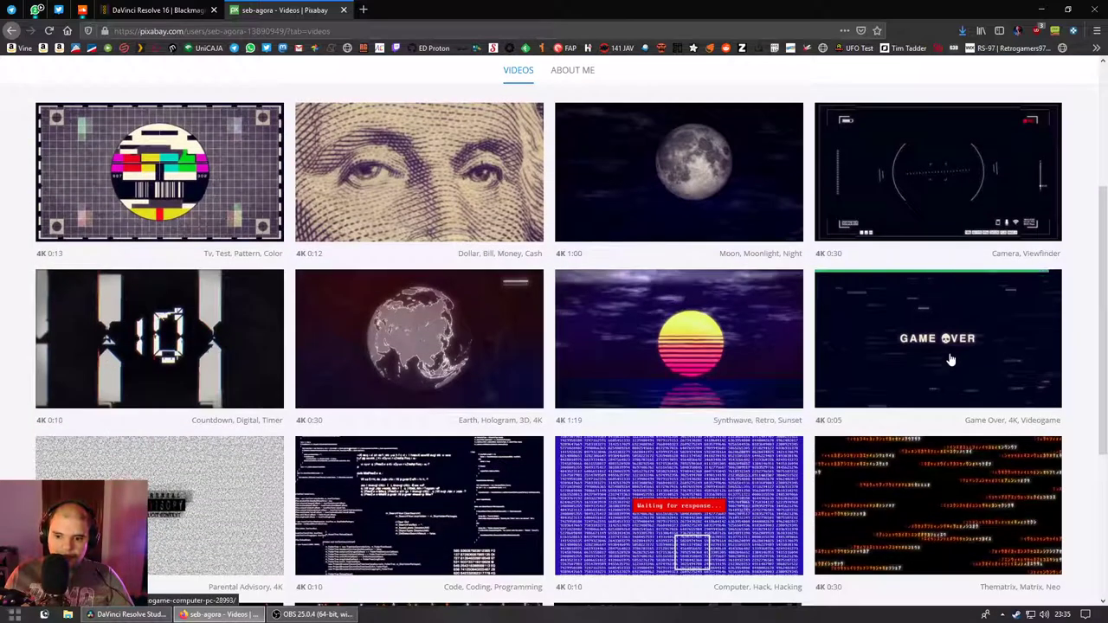
scroll(935, 369, "down", 5)
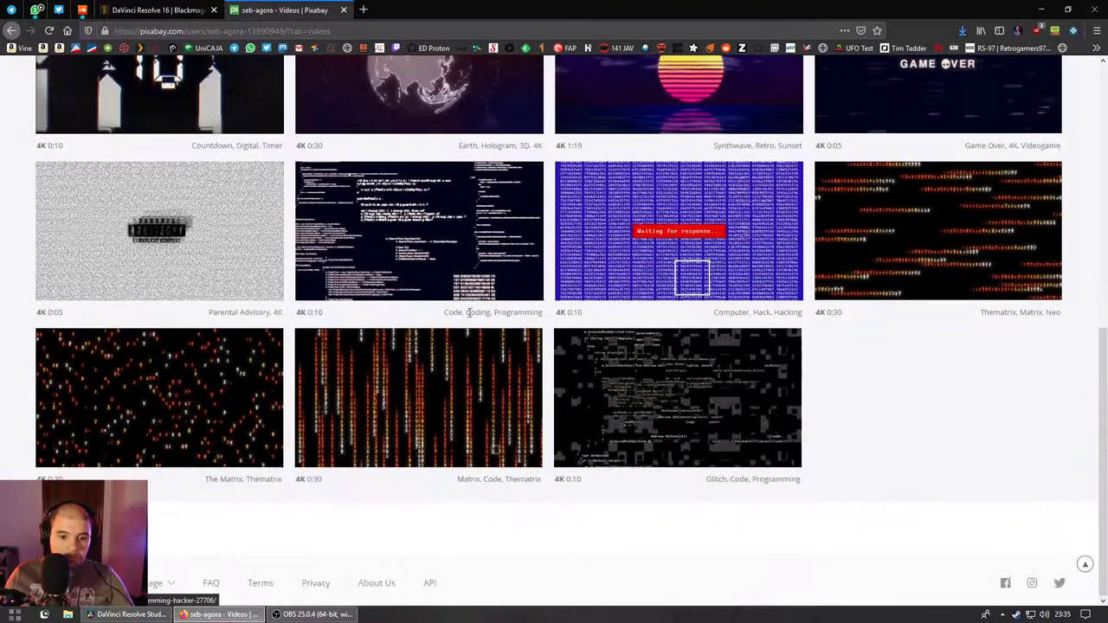
Step: Scroll back up the gallery and switch back to DaVinci Resolve
scroll(274, 199, "up", 6)
scroll(274, 199, "up", 1)
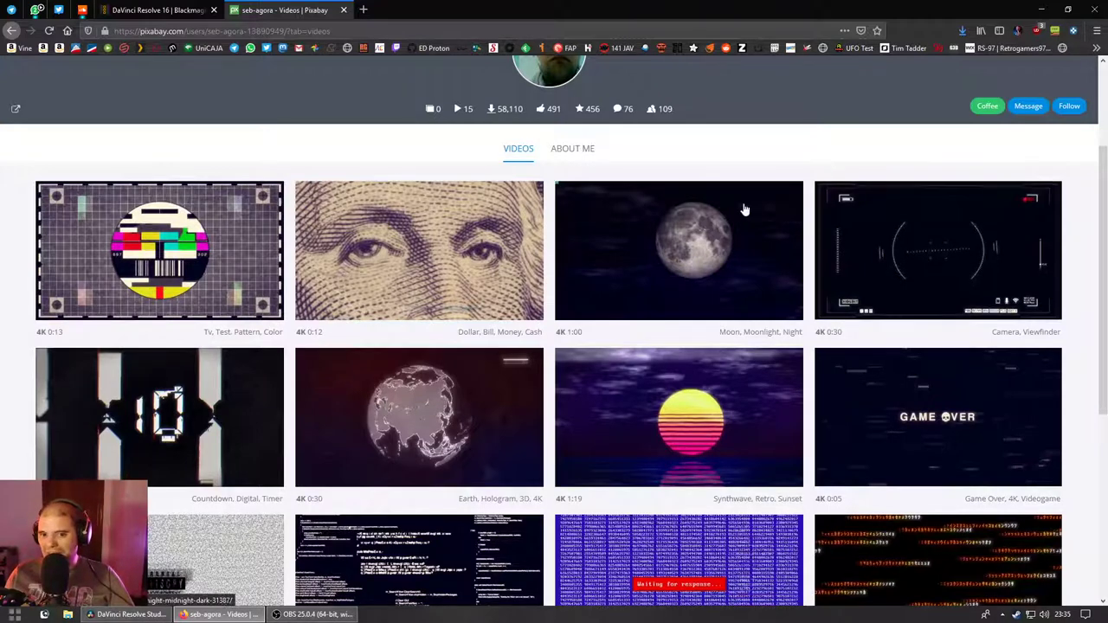
scroll(589, 145, "up", 3)
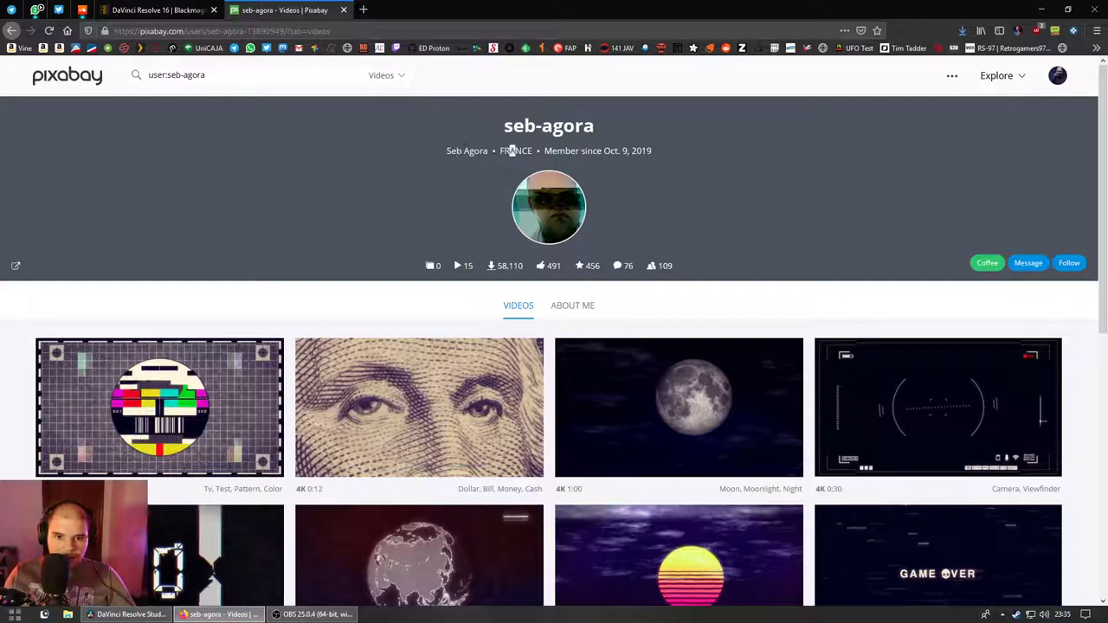
left_click_drag(511, 151, 547, 161)
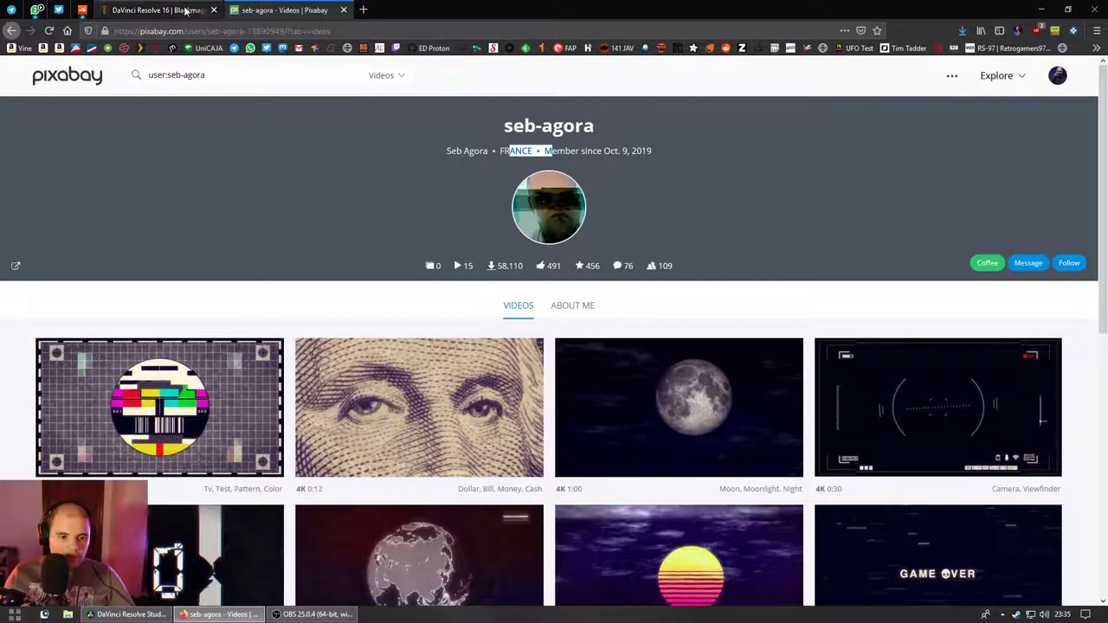
key("ctrl+a")
scroll(555, 346, "down", 1)
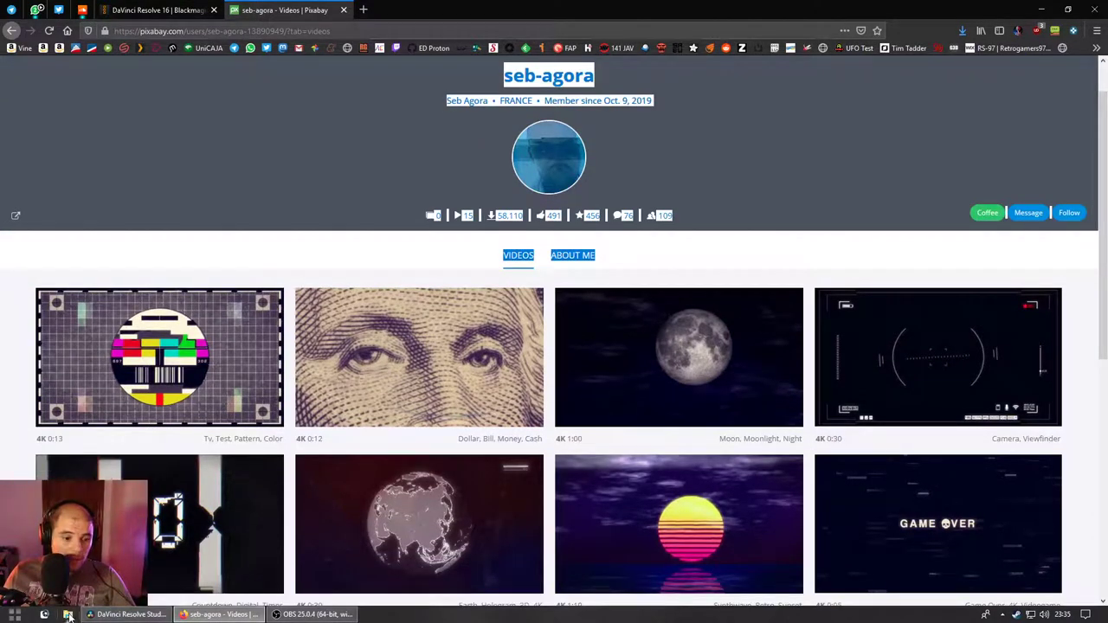
left_click(121, 615)
Step: Switch to the Media page and minimize the recording software covering Resolve
left_click(342, 589)
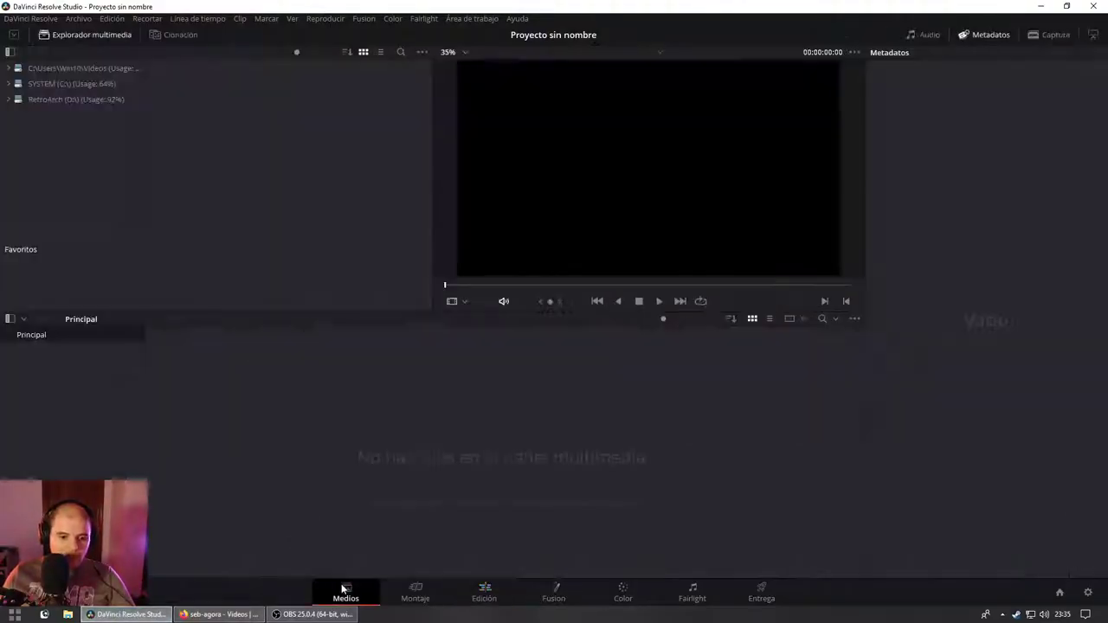
left_click(311, 614)
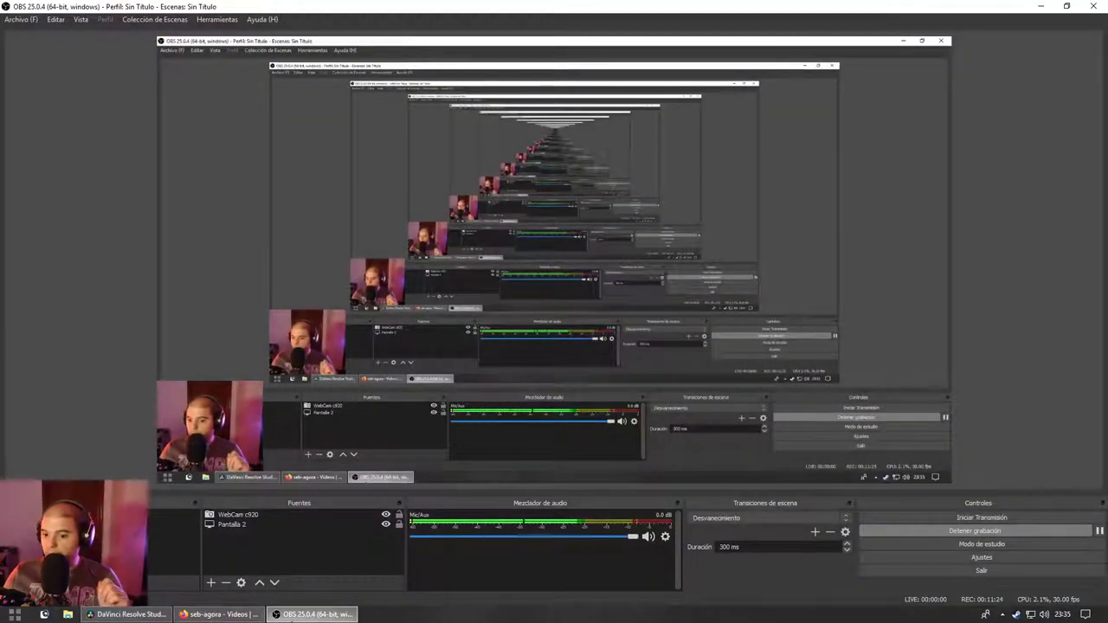
left_click(287, 617)
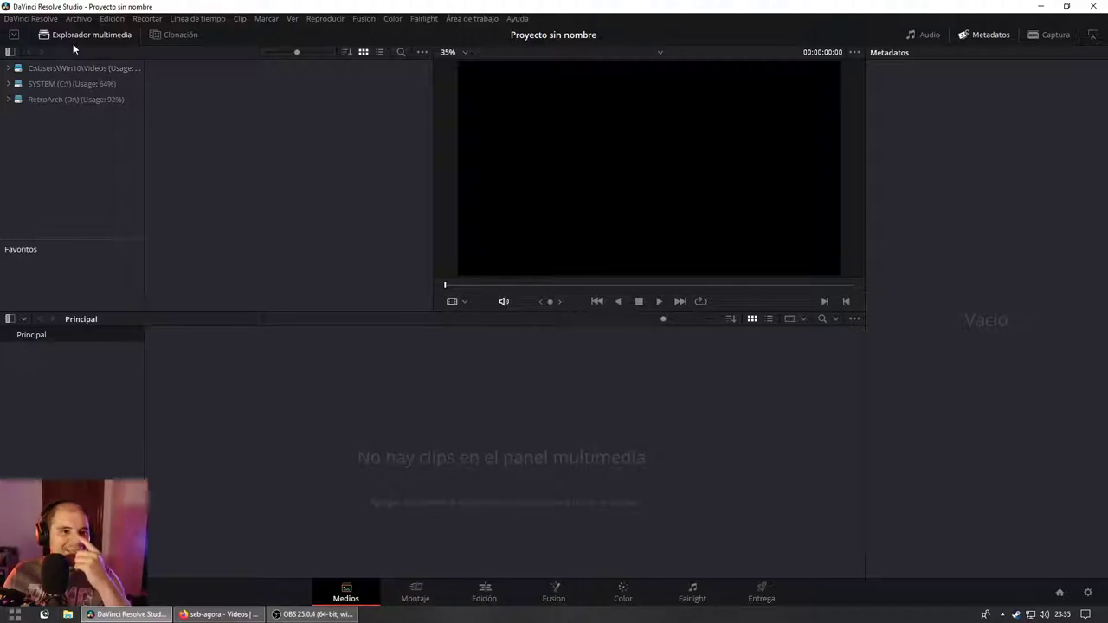
Step: Browse SYSTEM (C:) > Users > Win10 > Downloads and preview Blue - 14530.mp4
left_click(8, 83)
left_click(15, 162)
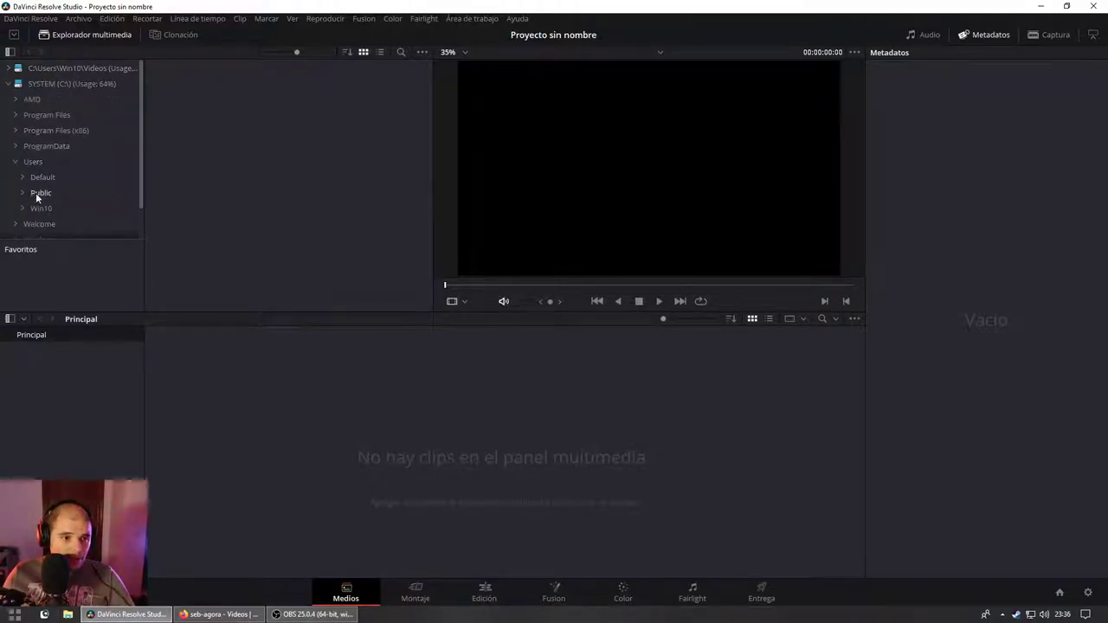
left_click(34, 209)
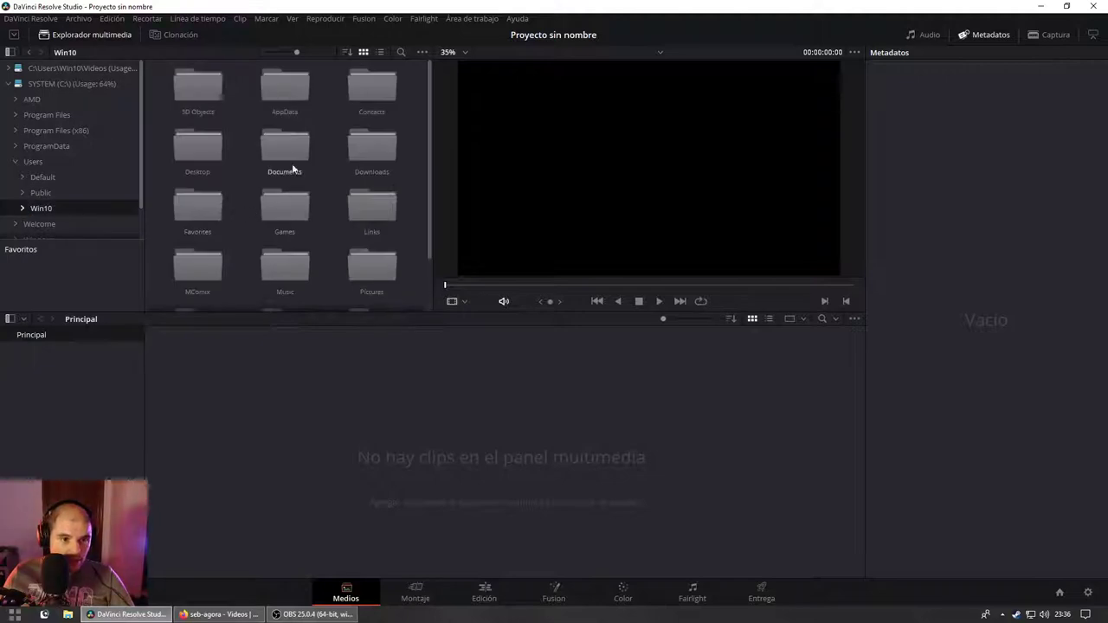
double_click(360, 147)
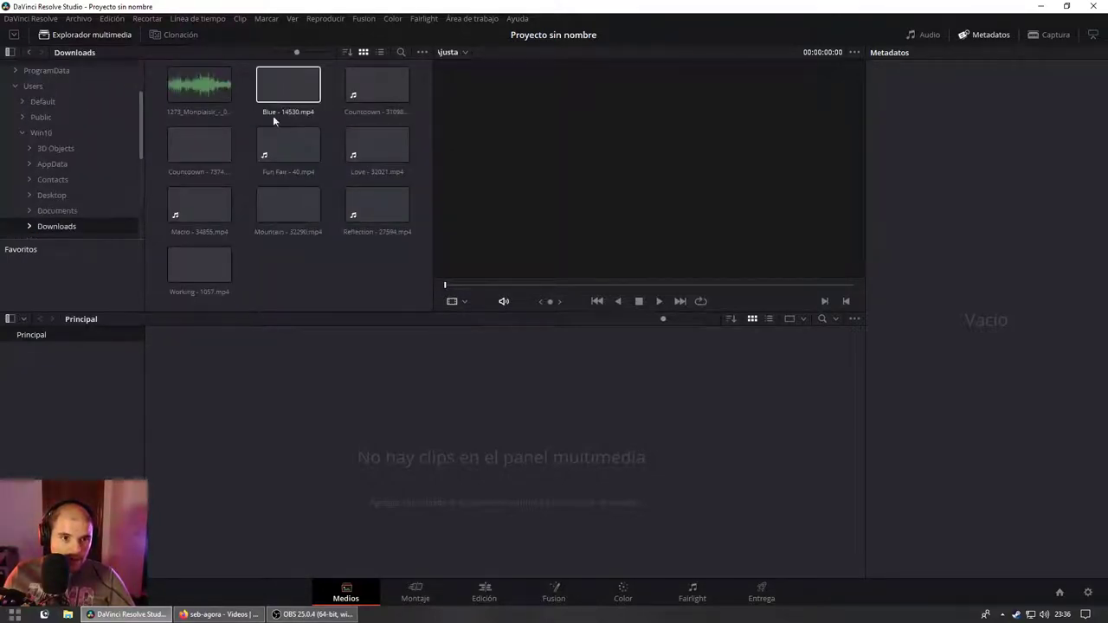
left_click(274, 94)
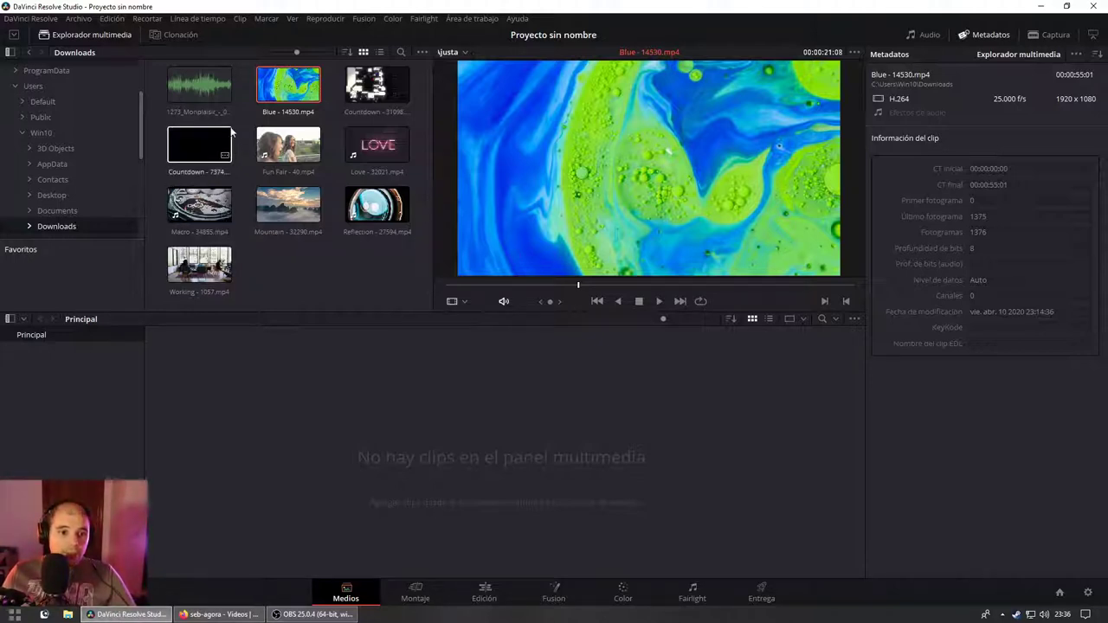
Step: Select all ten Downloads clips, including the 1273_Monplaisir track, and drag them into the Principal pool
left_click(225, 88)
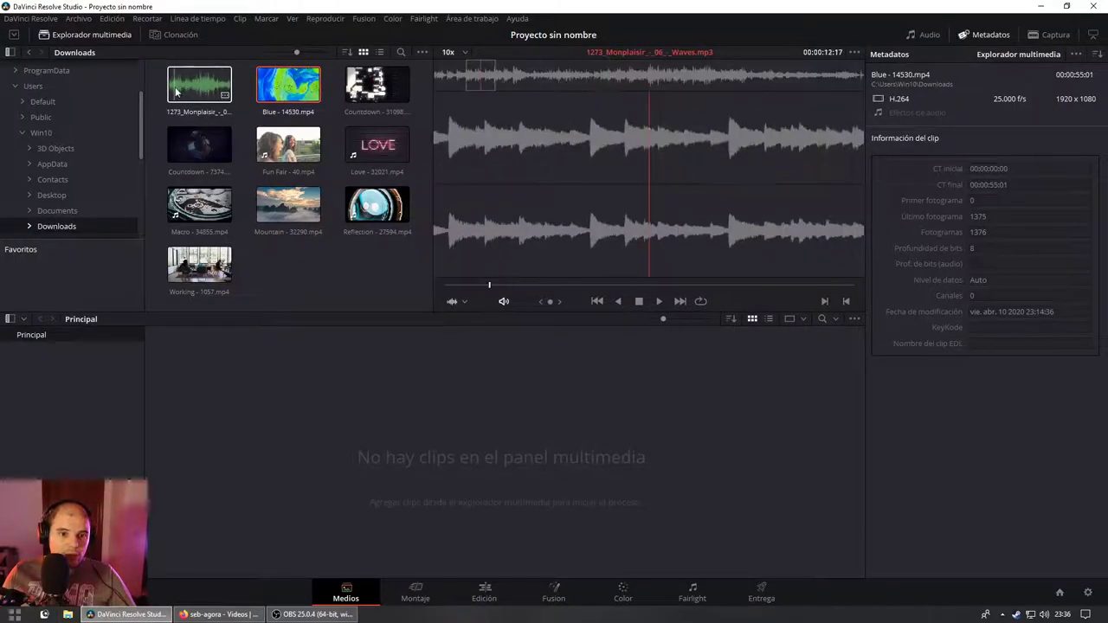
left_click(225, 97)
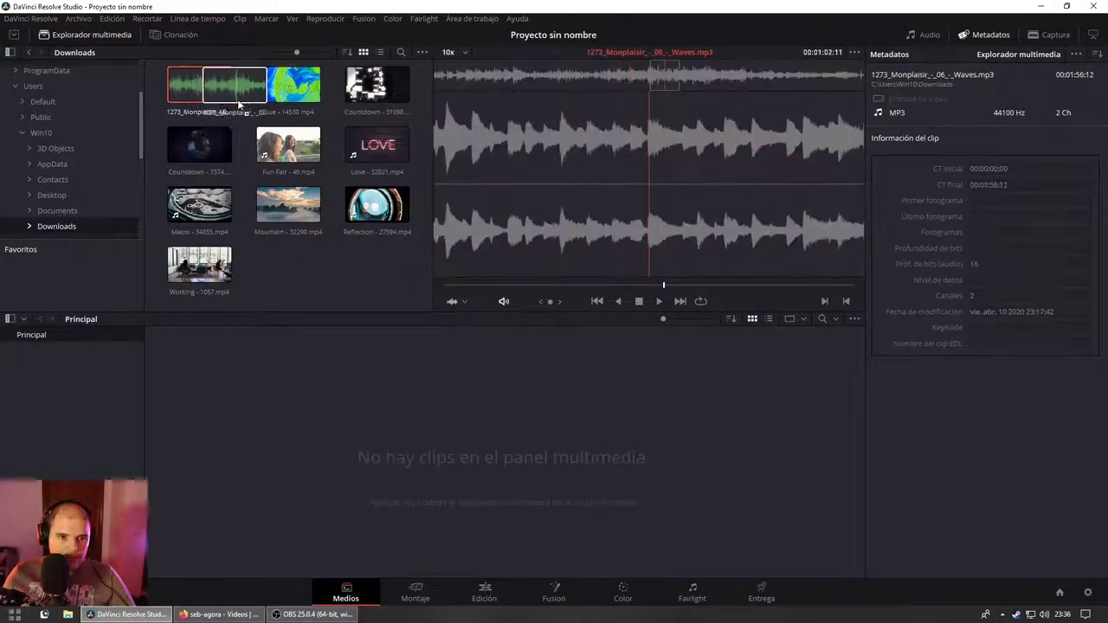
left_click(199, 264, "shift")
left_click_drag(288, 86, 477, 363)
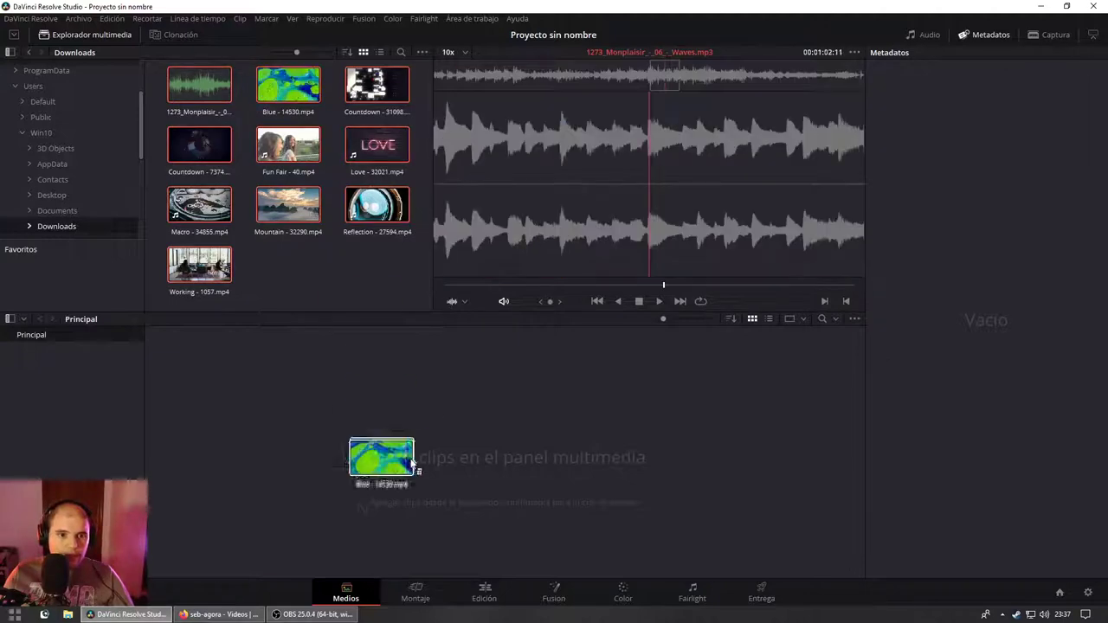
left_click(68, 615)
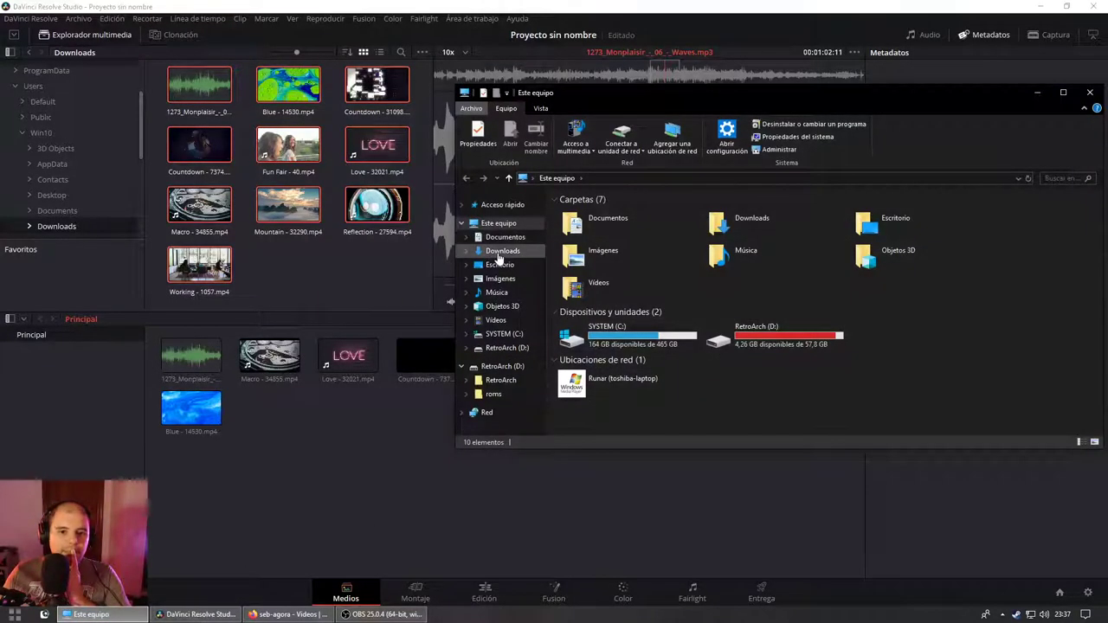
Step: Look through the Downloads folder, selecting Blue - 14530, then return to DaVinci Resolve
left_click(501, 251)
left_click(638, 235)
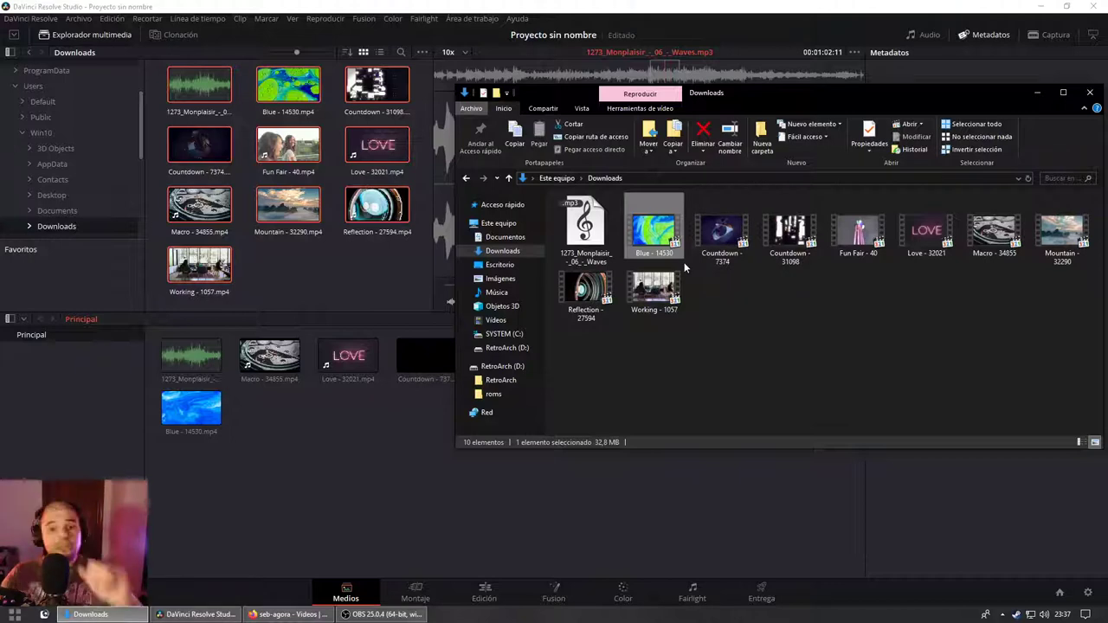
left_click(651, 15)
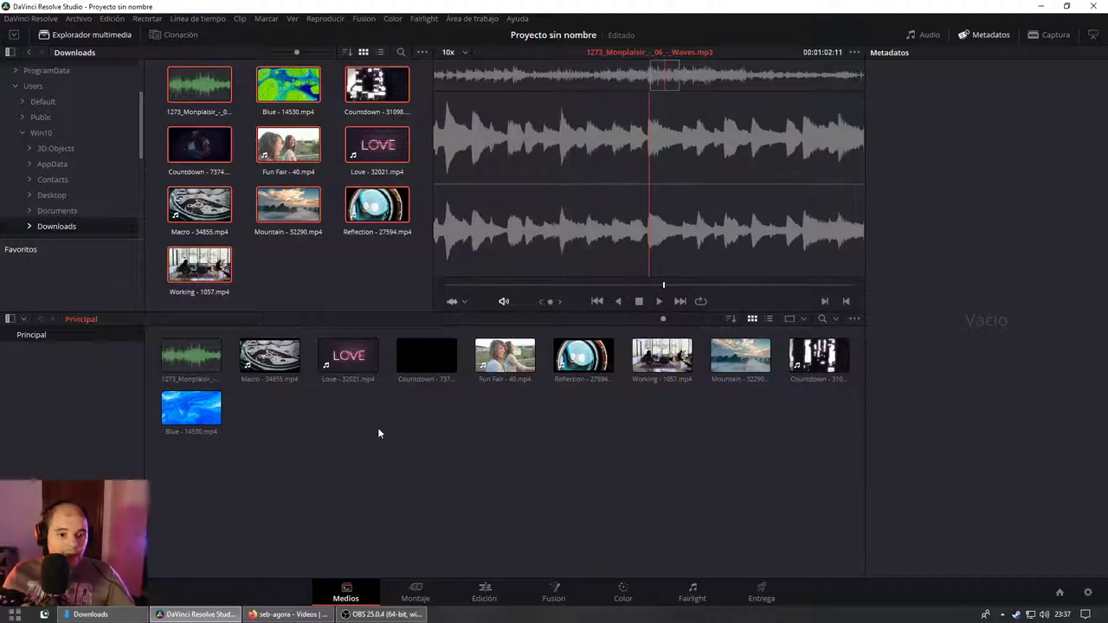
Step: On the Edit page, show the media pool beside the viewers at full height
left_click(478, 596)
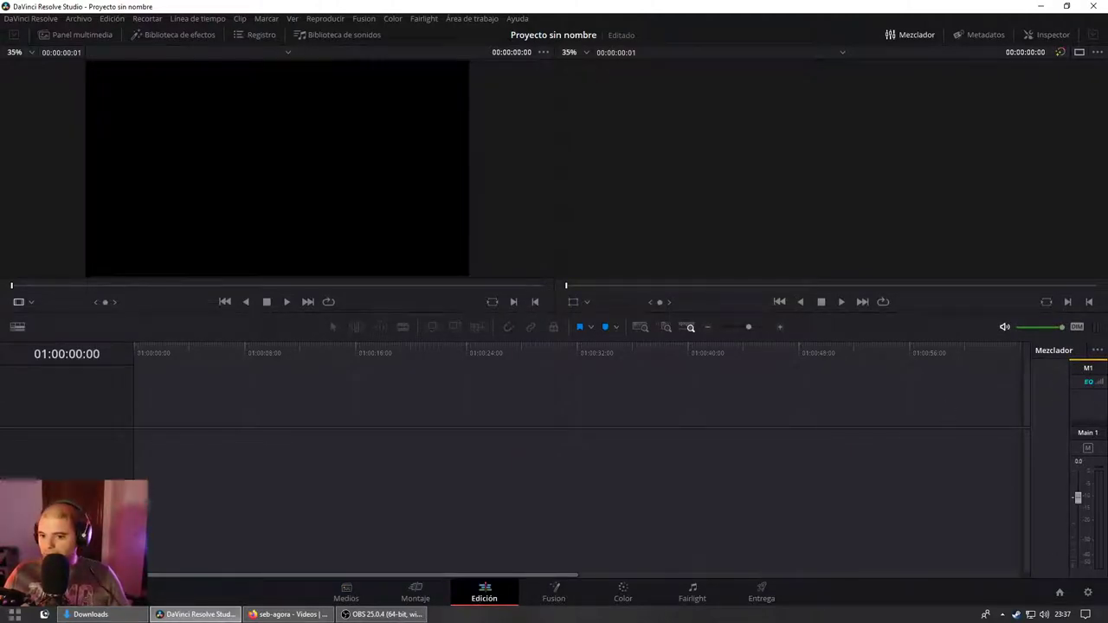
left_click(69, 34)
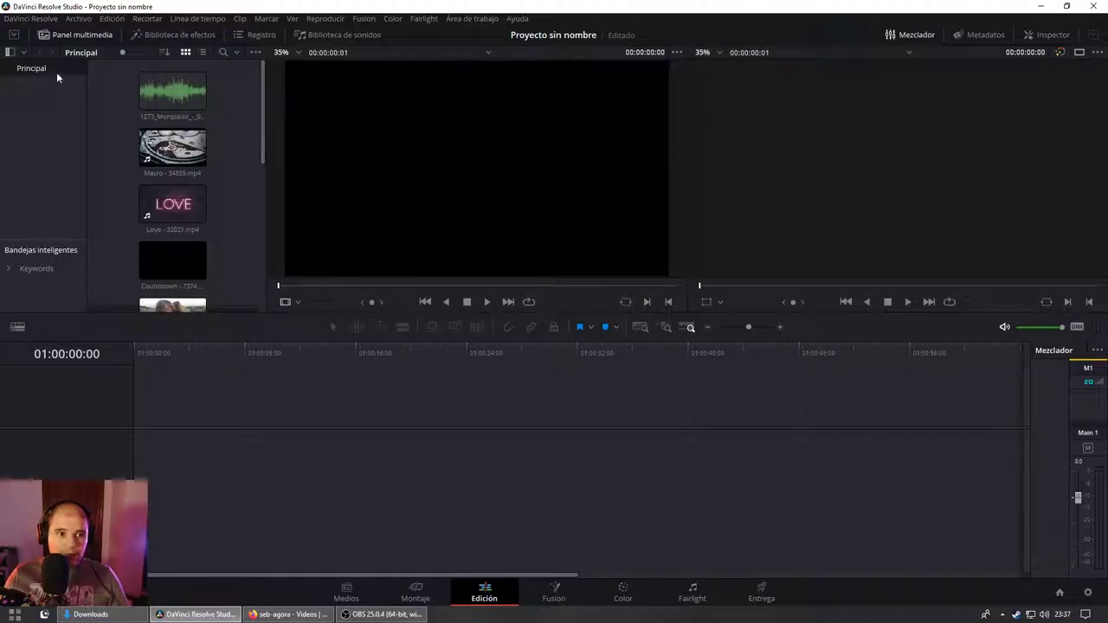
left_click(98, 36)
left_click(98, 37)
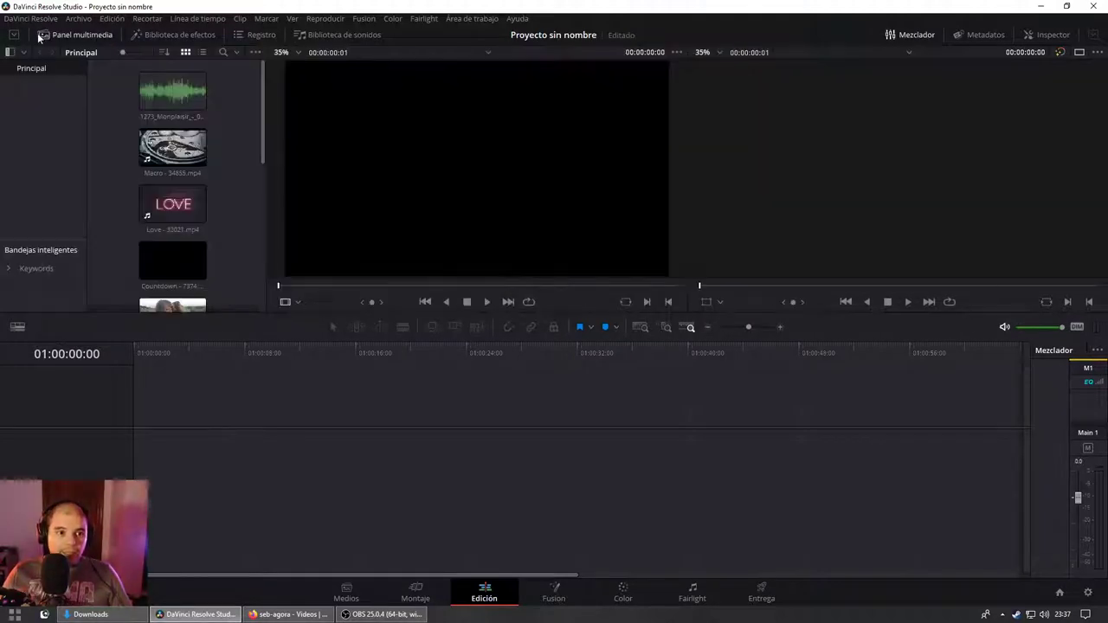
left_click(15, 35)
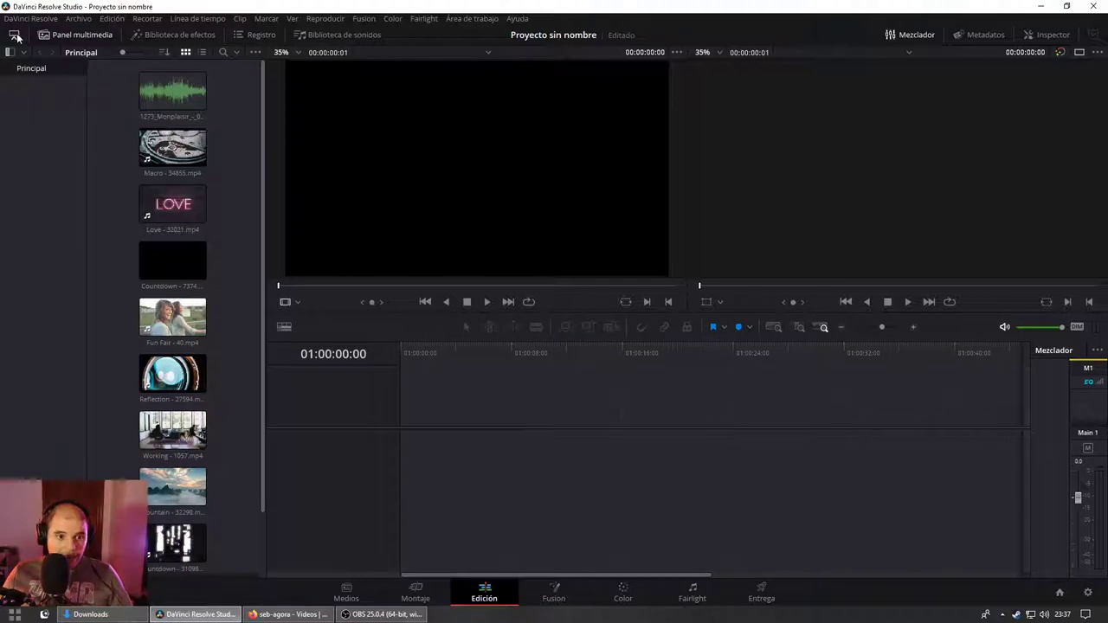
left_click(15, 37)
left_click(16, 37)
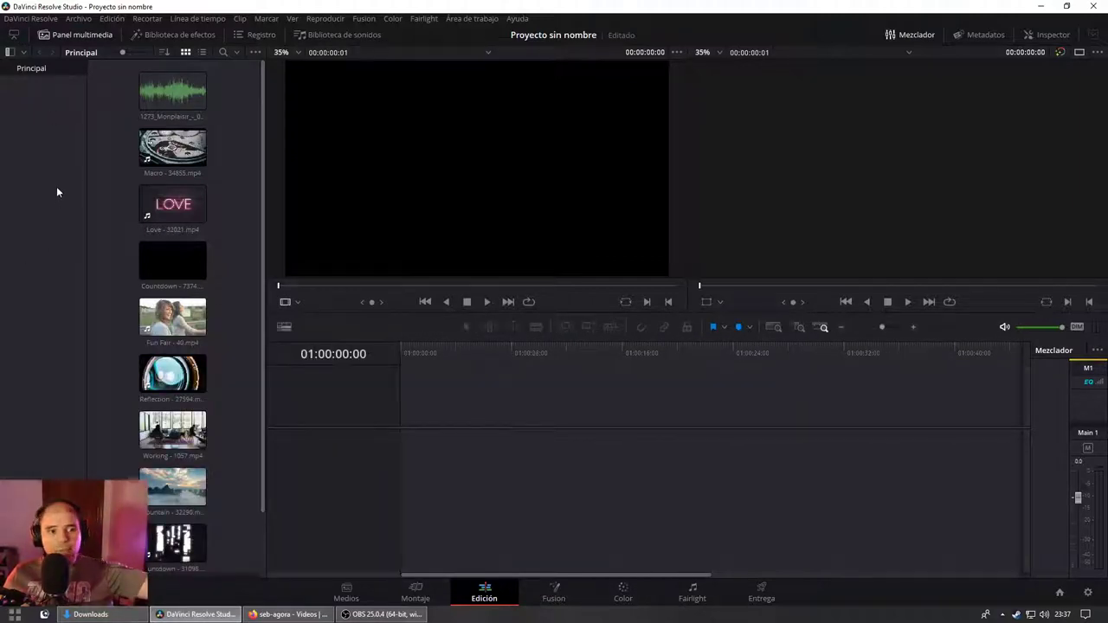
Step: Check the Keywords bin, then return to the Principal bin's clips with the bin list hidden
left_click(29, 93)
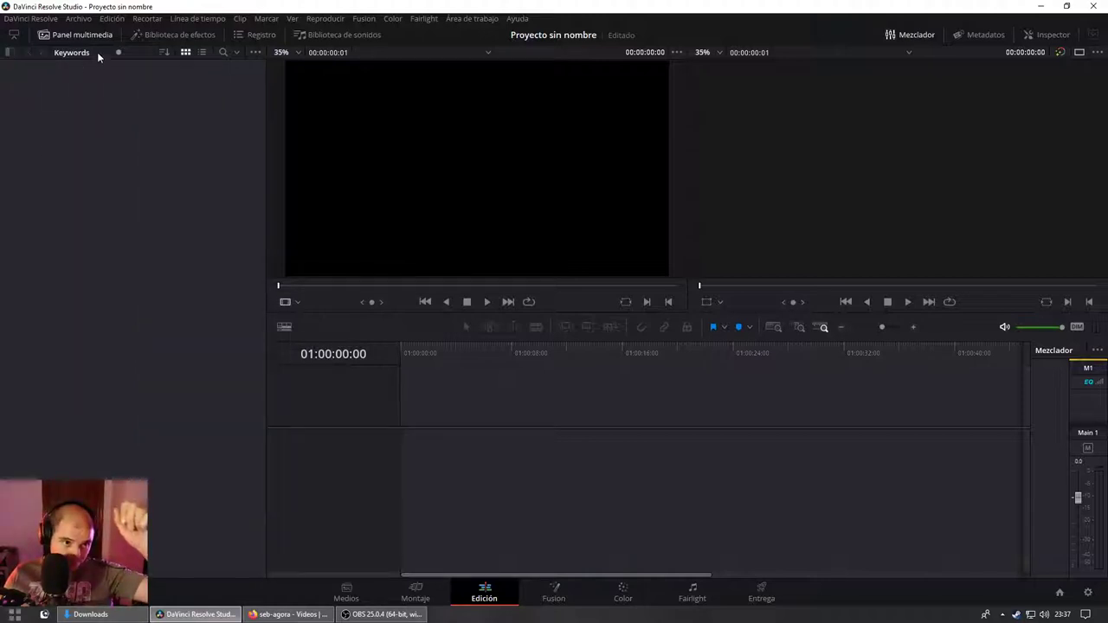
left_click(74, 36)
left_click(59, 37)
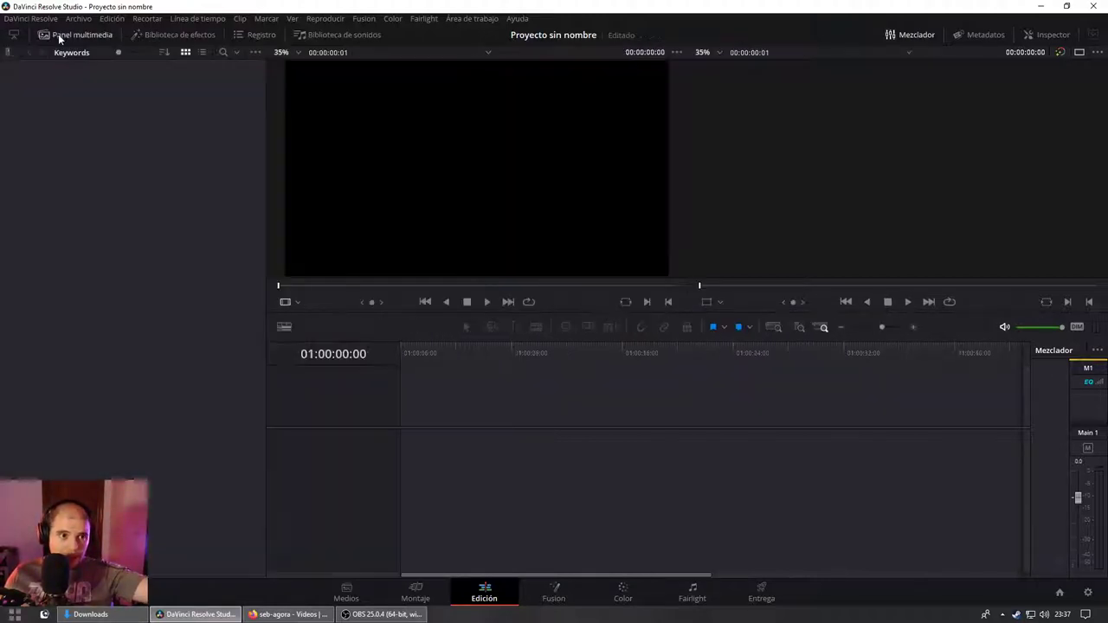
left_click(10, 53)
left_click(25, 71)
left_click(9, 52)
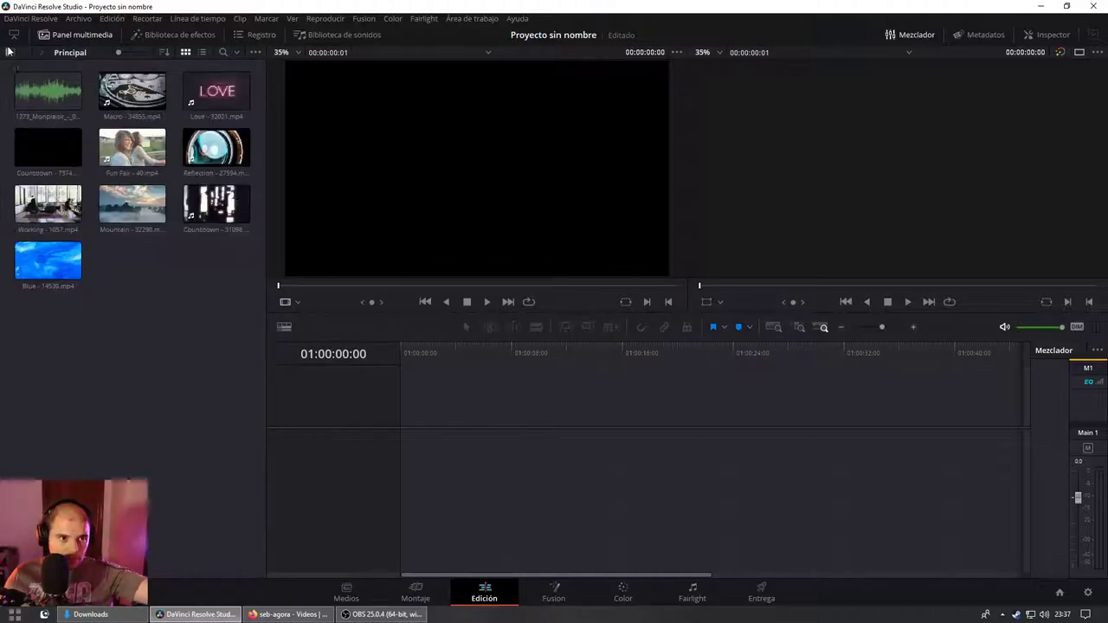
Step: Open clip search and filtering and enlarge the thumbnails to two columns
left_click(222, 52)
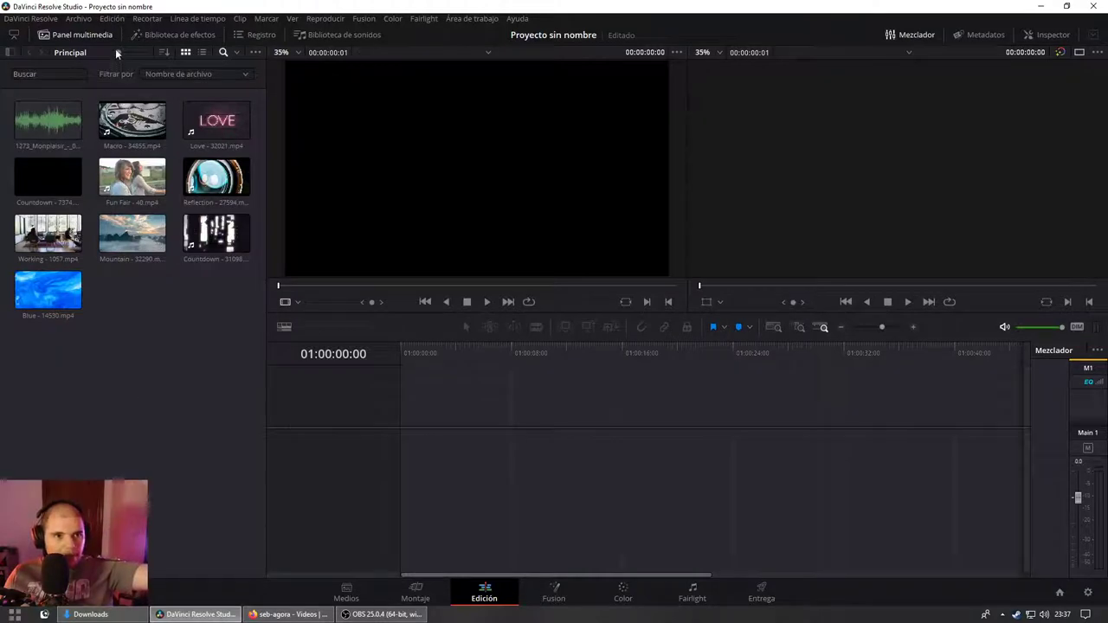
left_click_drag(116, 50, 123, 50)
left_click(202, 52)
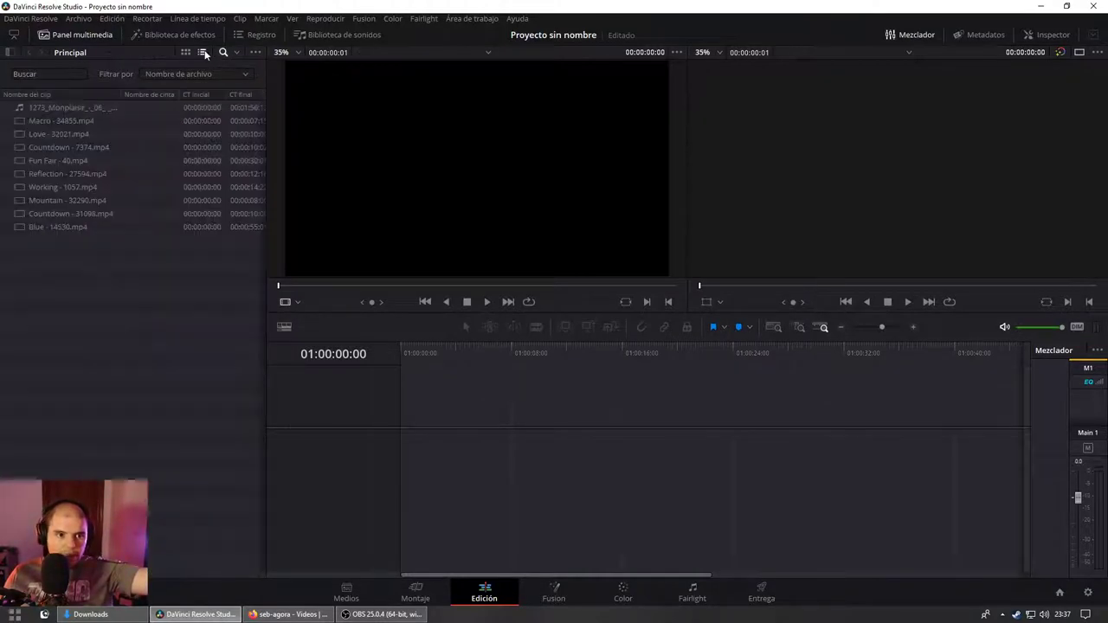
left_click(185, 52)
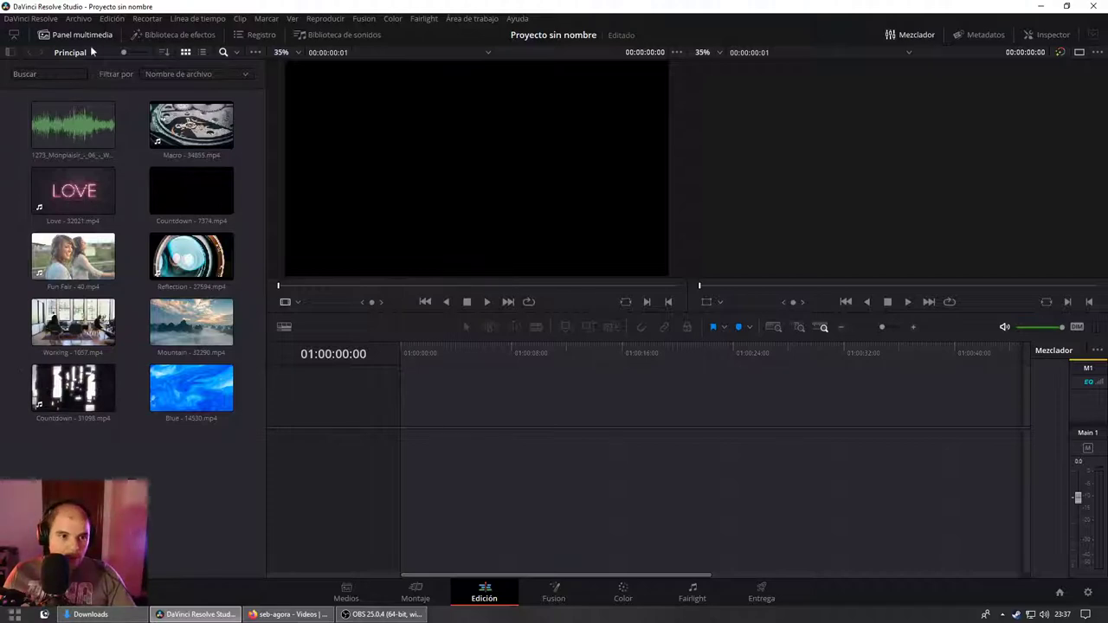
Step: Show the effects library alone in place of the media pool, extended to full height
left_click(172, 35)
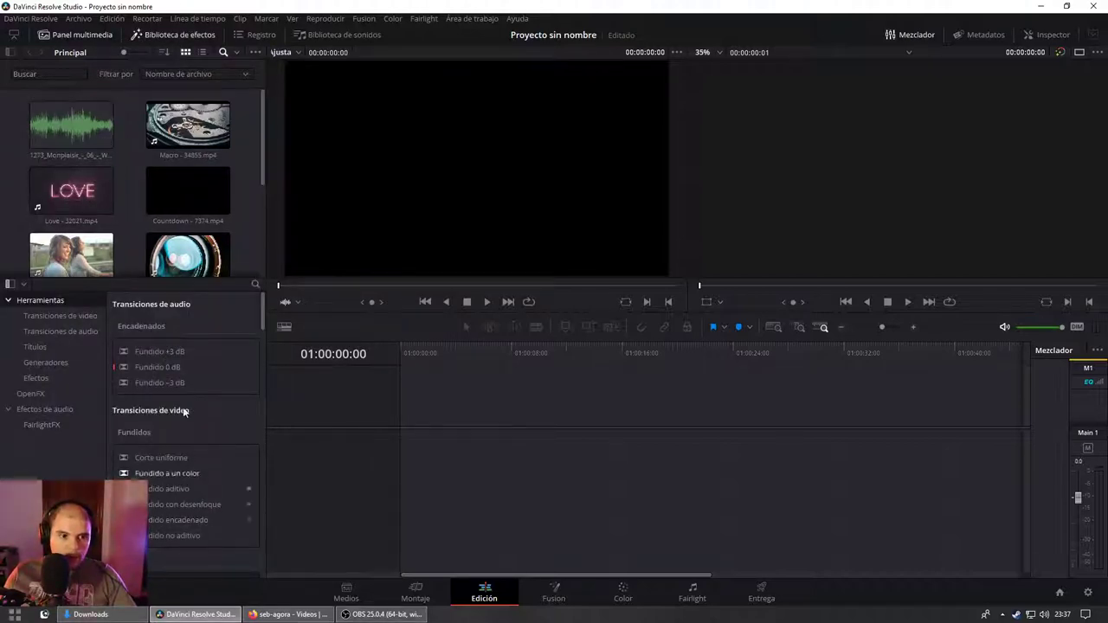
left_click(171, 35)
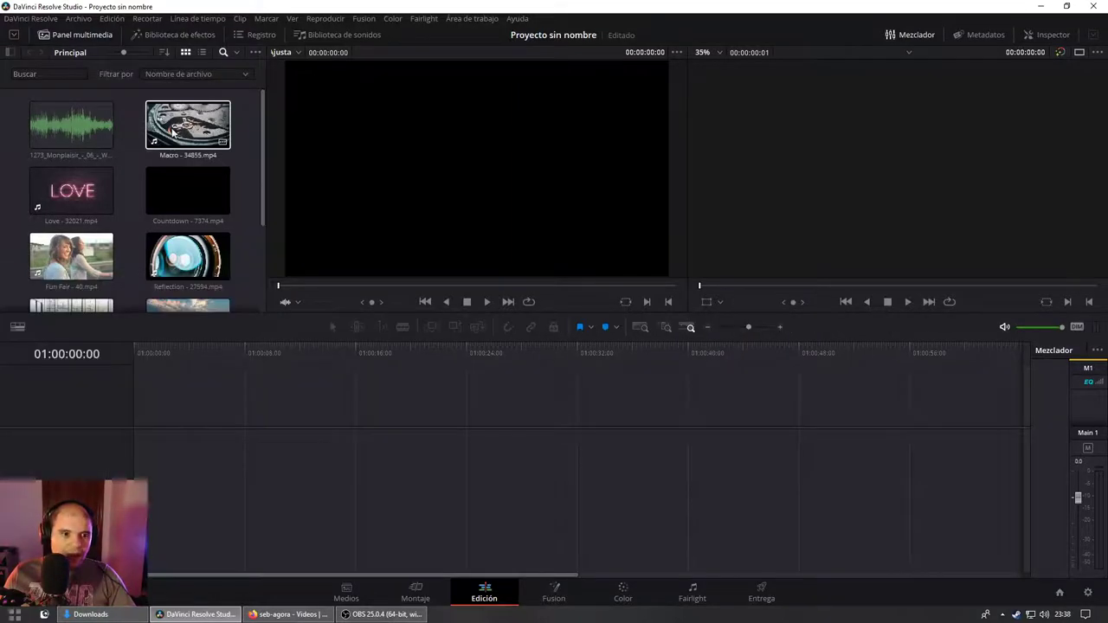
left_click(176, 39)
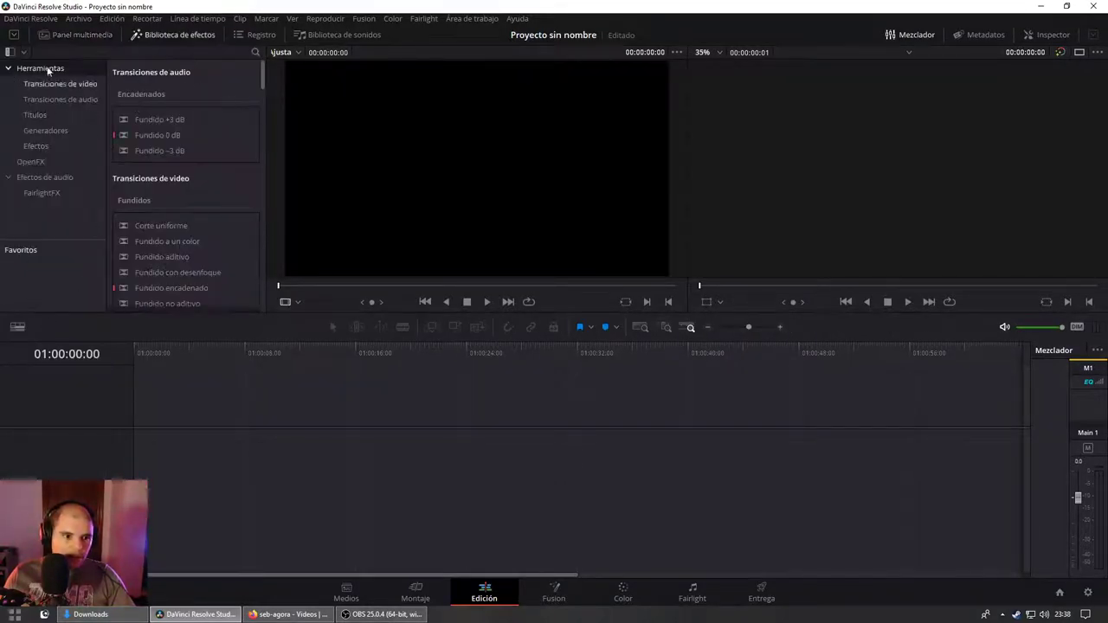
left_click(13, 36)
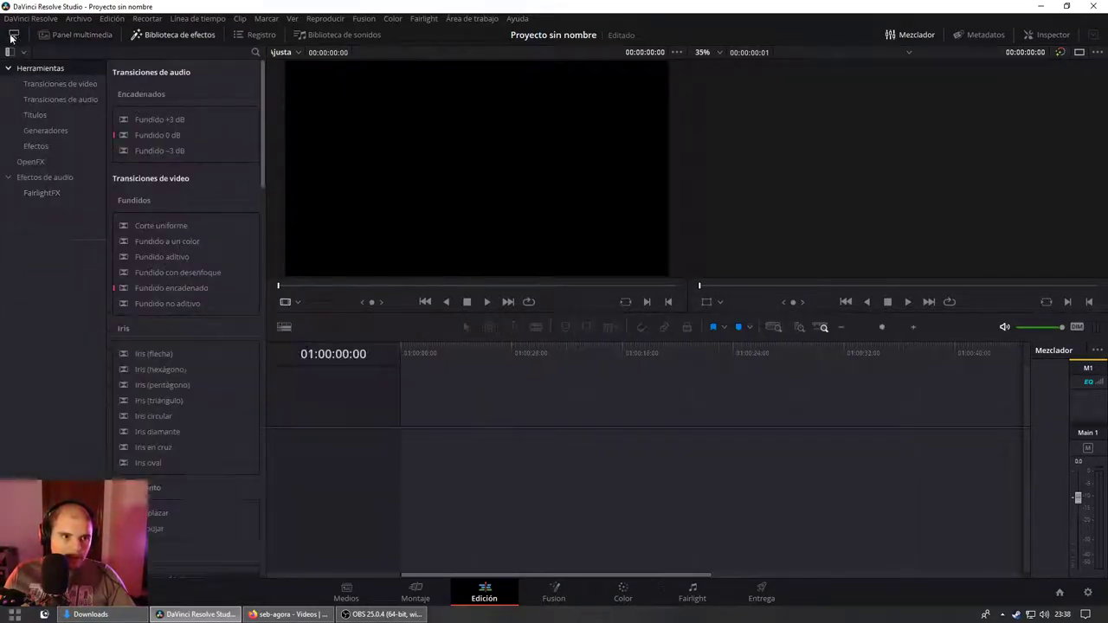
Step: Browse Transiciones de video and Transiciones de audio, ending on the Títulos list
left_click(60, 84)
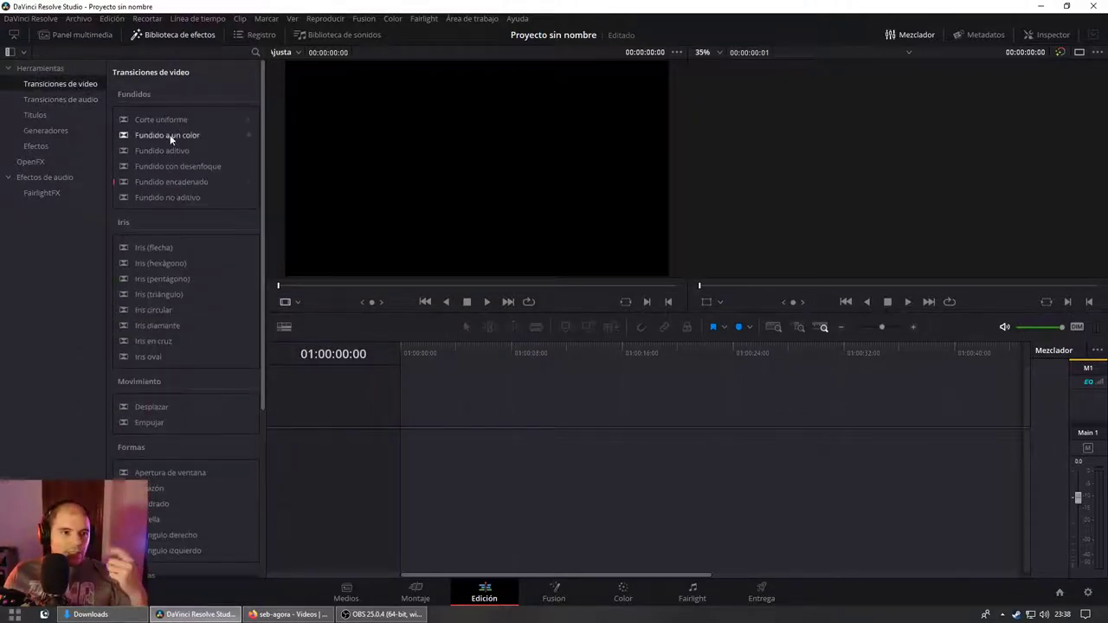
scroll(191, 241, "down", 3)
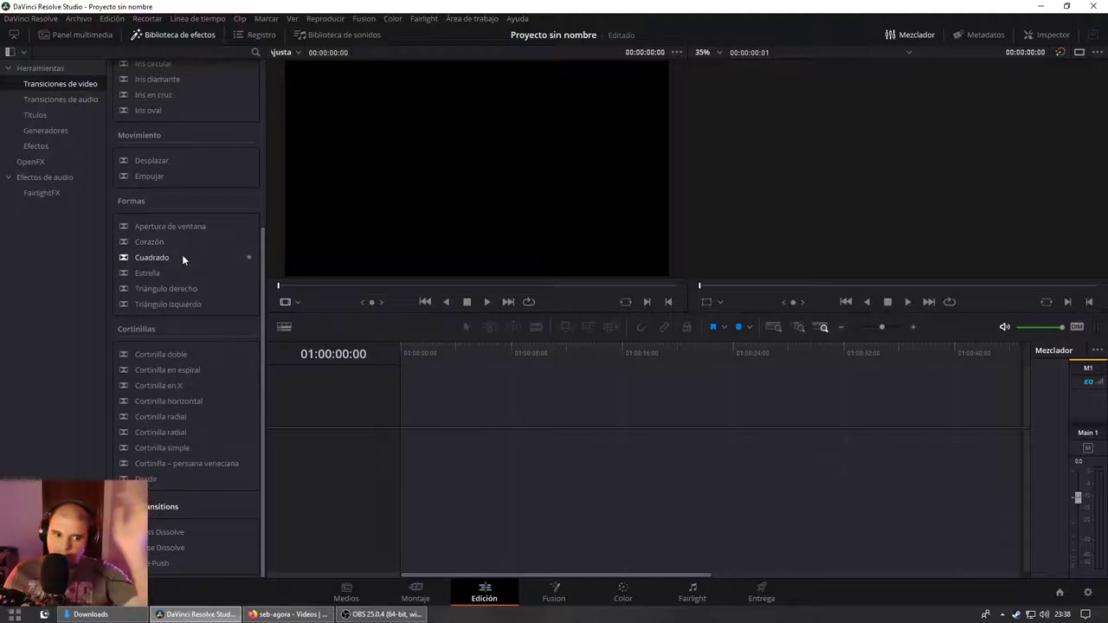
left_click(28, 102)
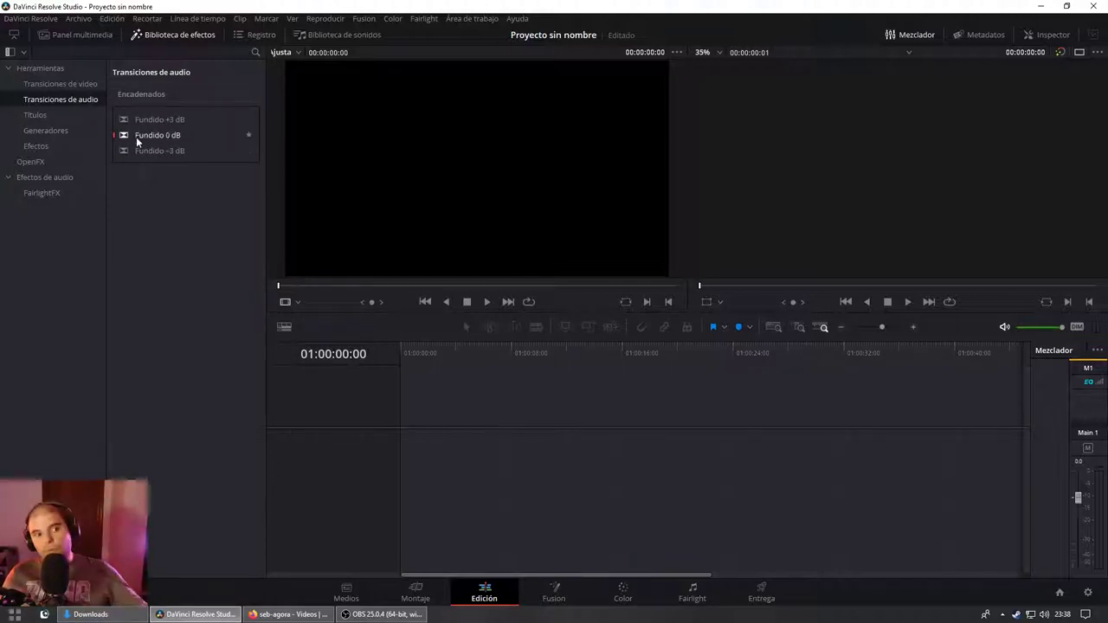
left_click(38, 120)
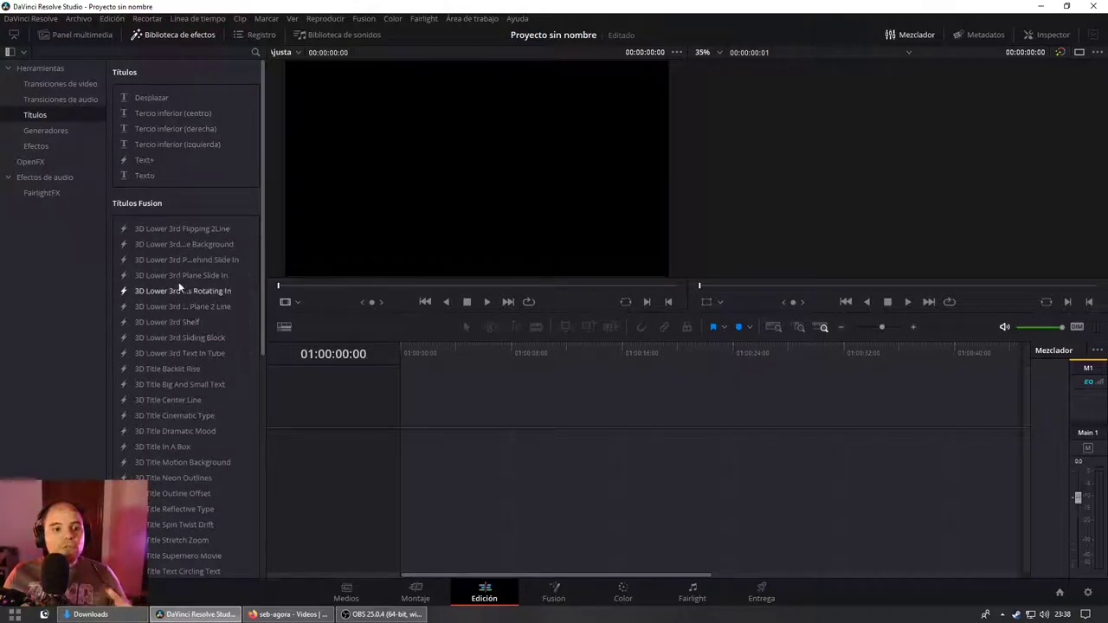
Step: Scroll through the titles, then browse Generadores, Efectos and OpenFX
scroll(176, 279, "down", 5)
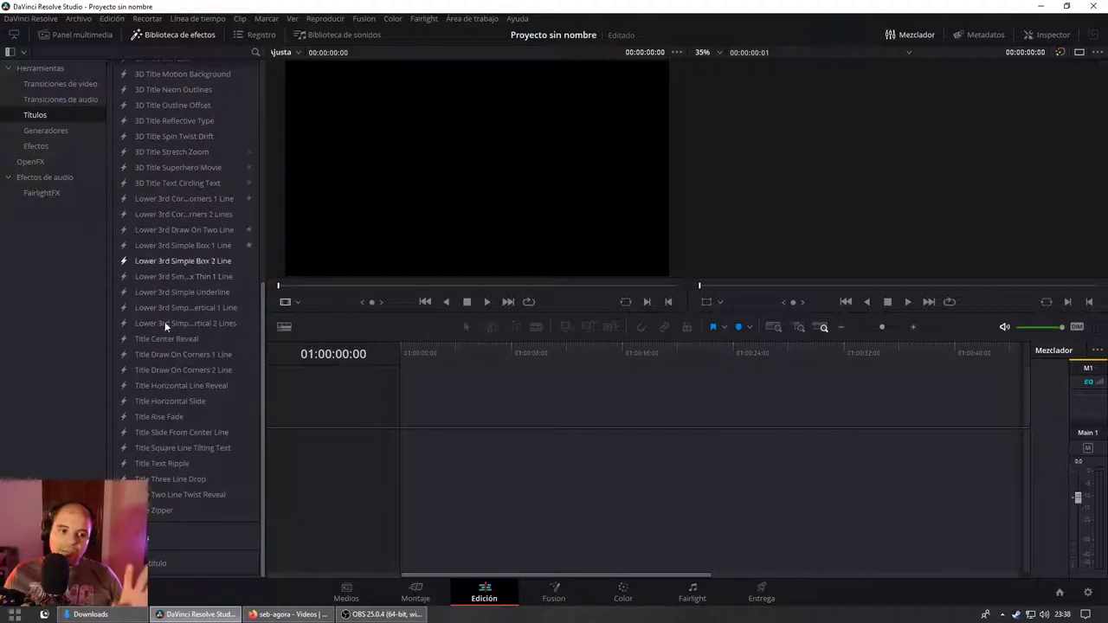
scroll(143, 162, "up", 5)
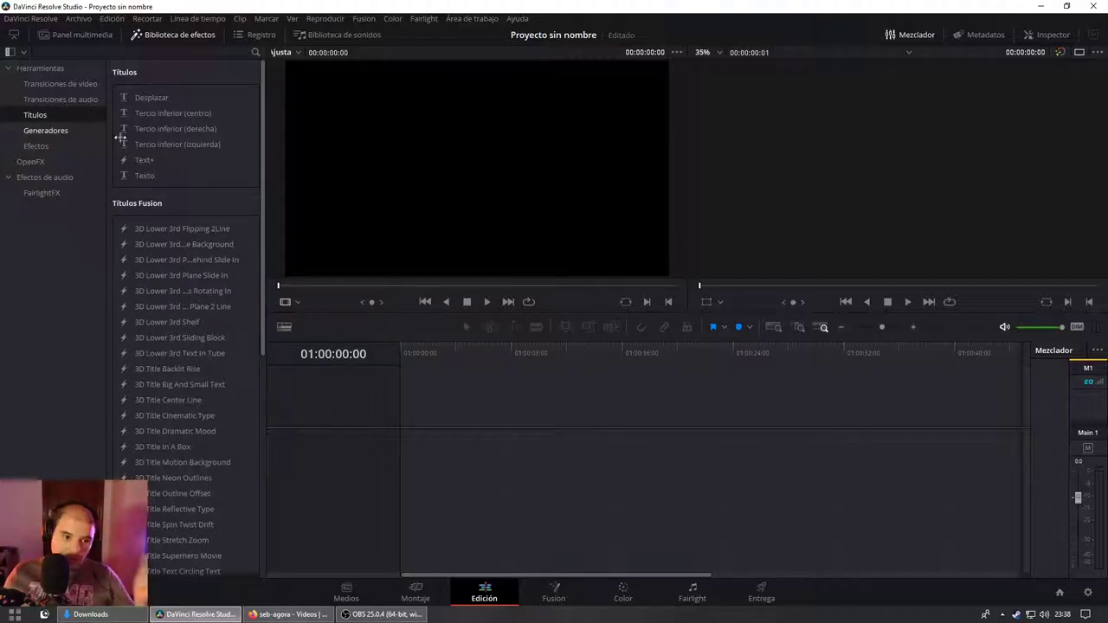
scroll(148, 164, "down", 1)
scroll(182, 494, "down", 4)
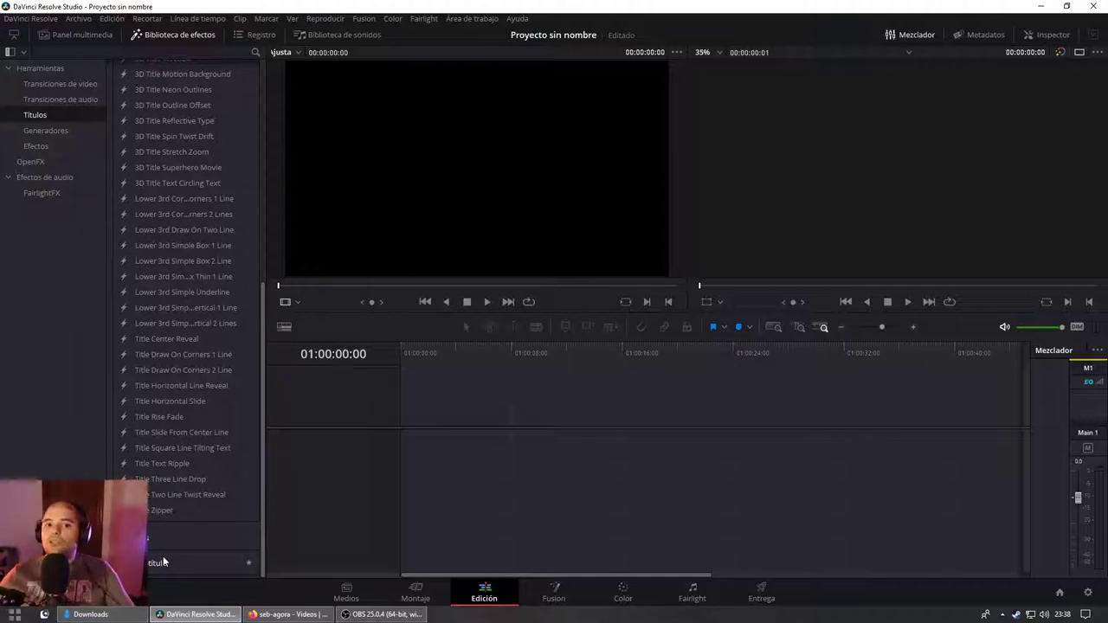
left_click(60, 132)
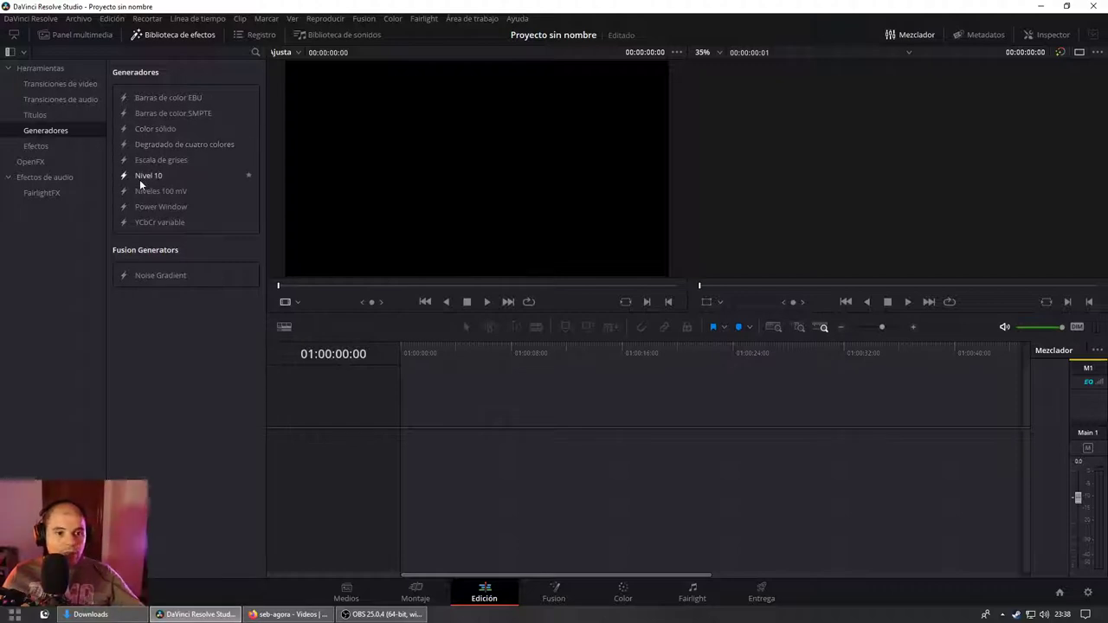
left_click(43, 152)
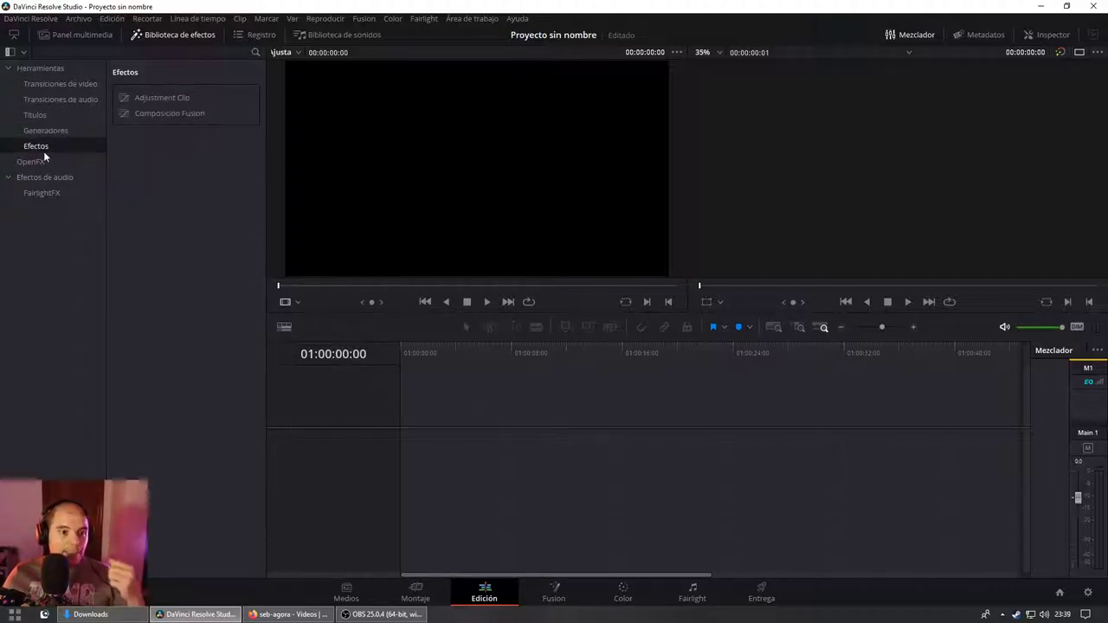
left_click(41, 163)
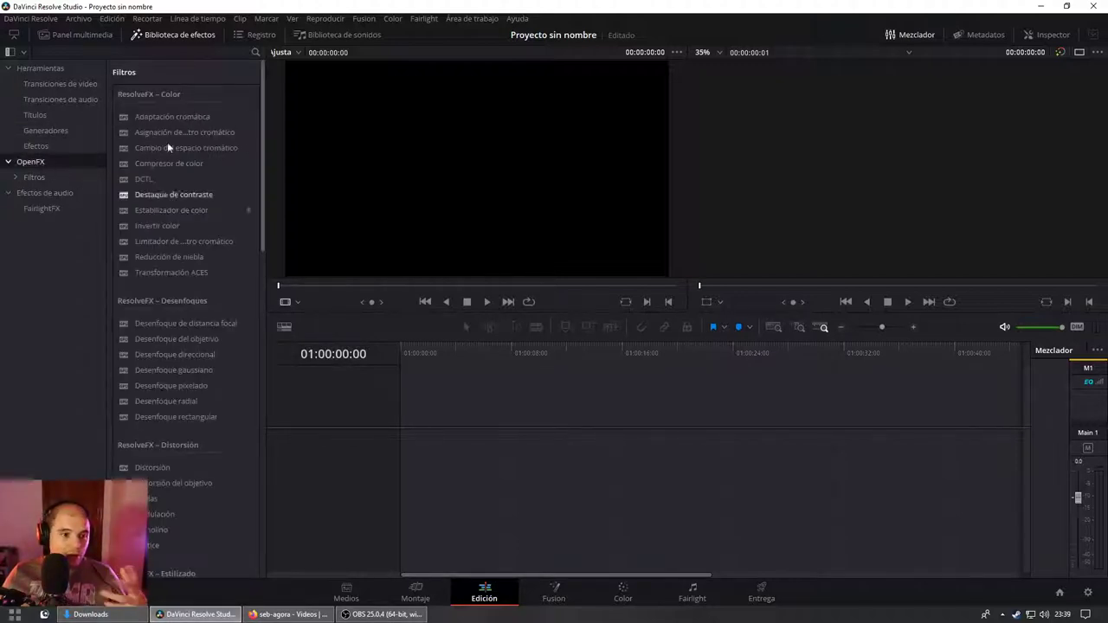
Step: Browse the Efectos de audio category and its FairlightFX group
scroll(150, 361, "down", 10)
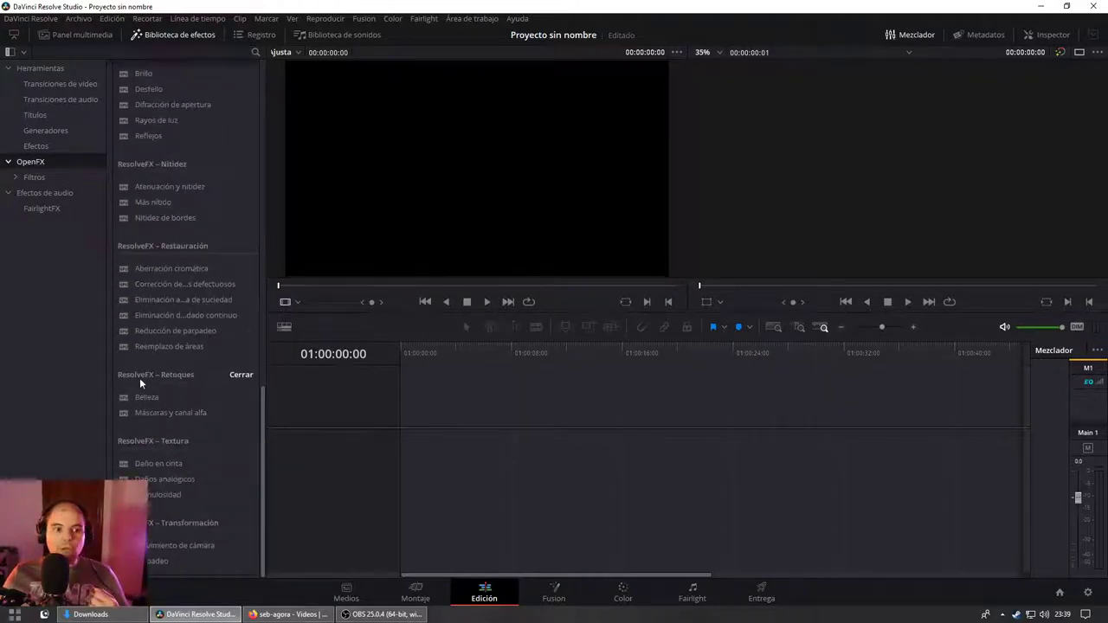
left_click(42, 191)
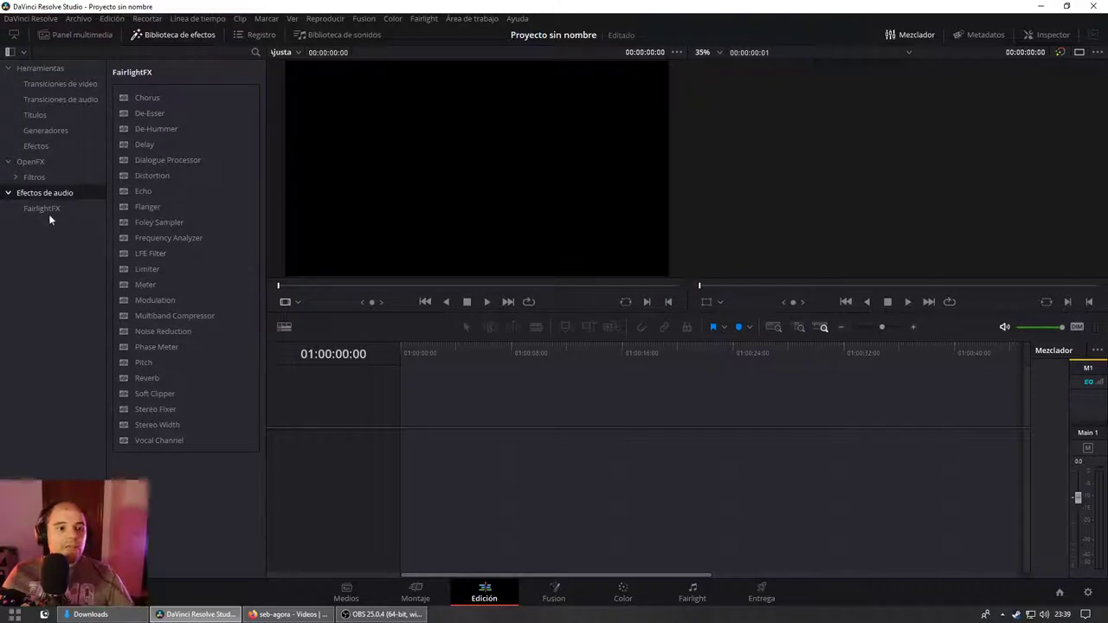
left_click(50, 210)
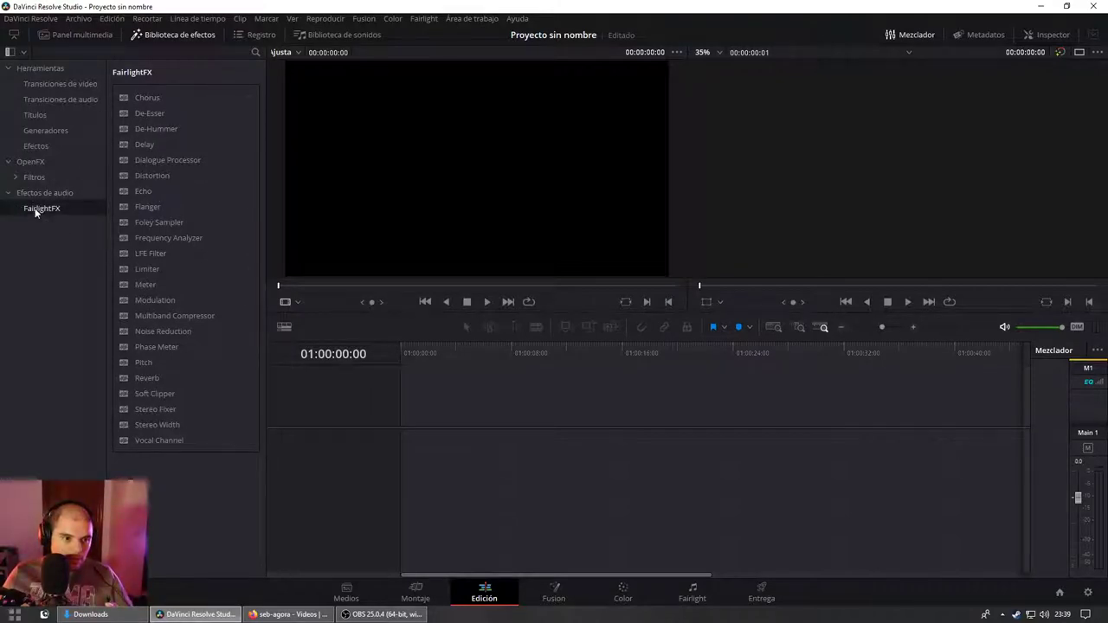
left_click(43, 193)
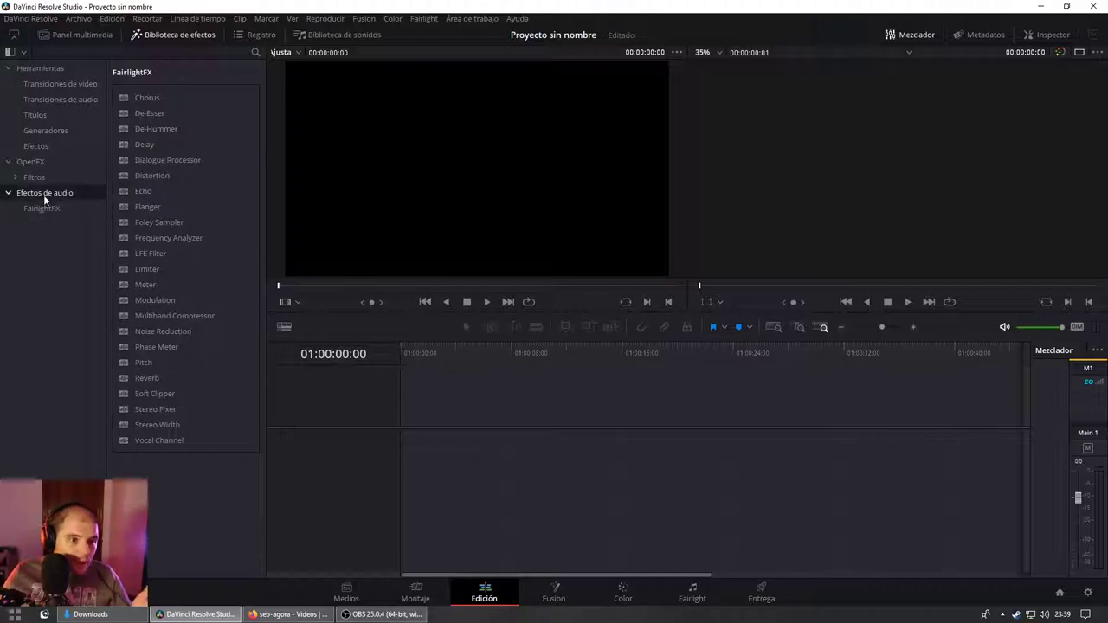
Step: Toggle the edit index on and off, then bring up the sound library
left_click(255, 35)
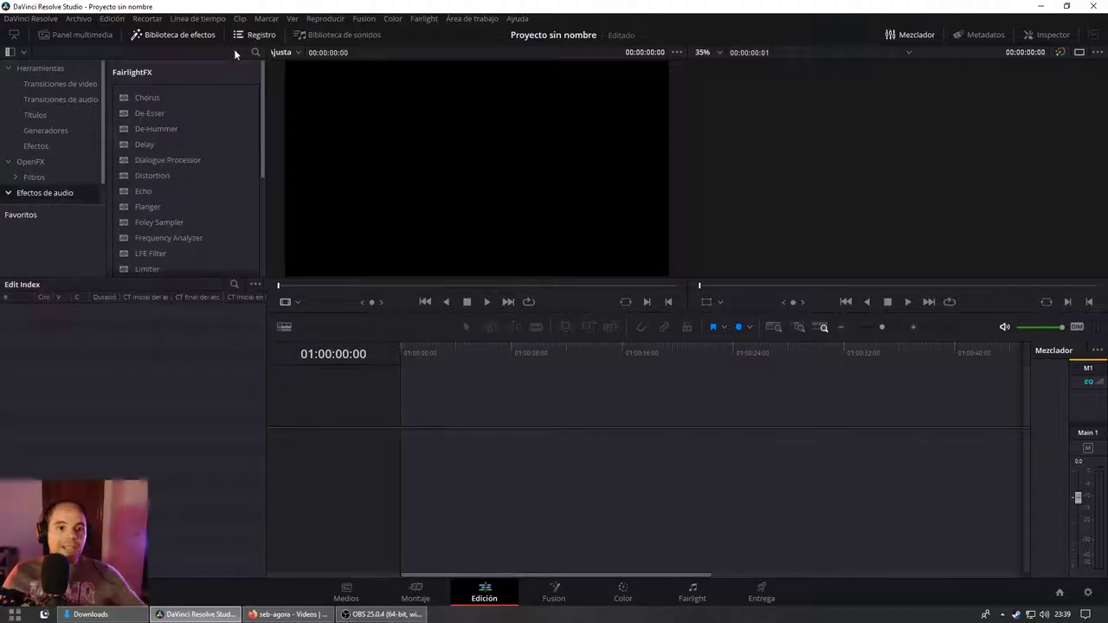
left_click(13, 36)
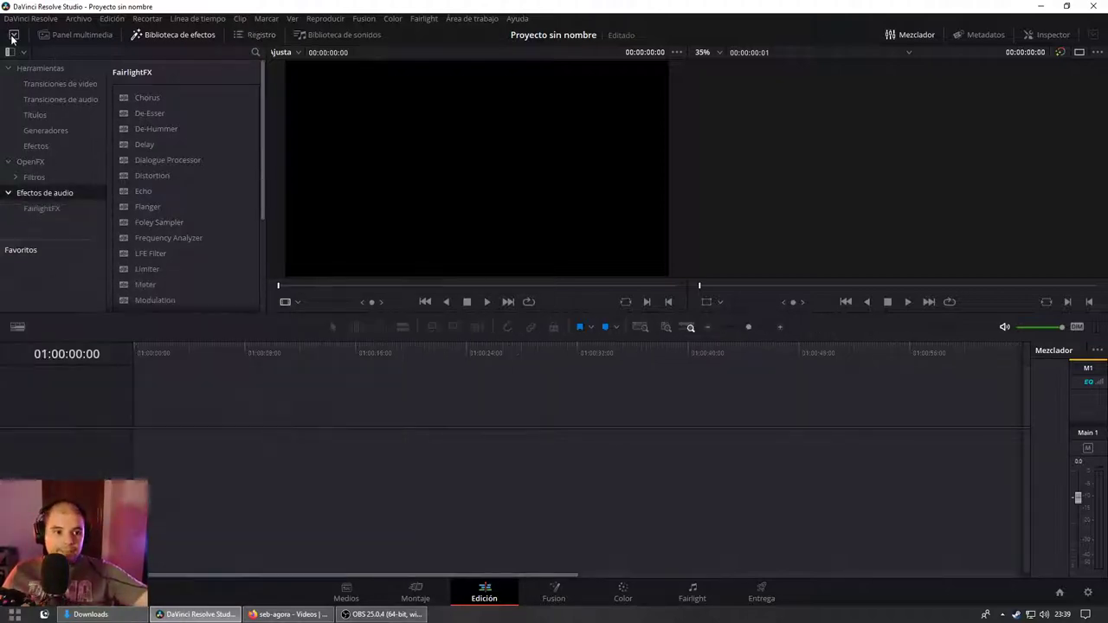
left_click(254, 37)
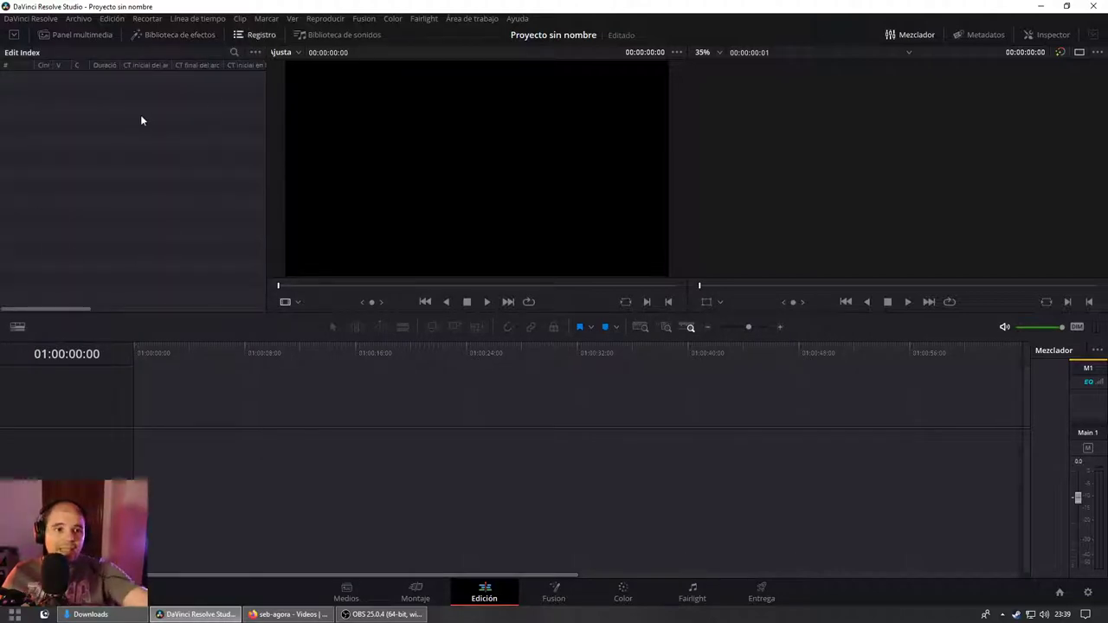
left_click(345, 35)
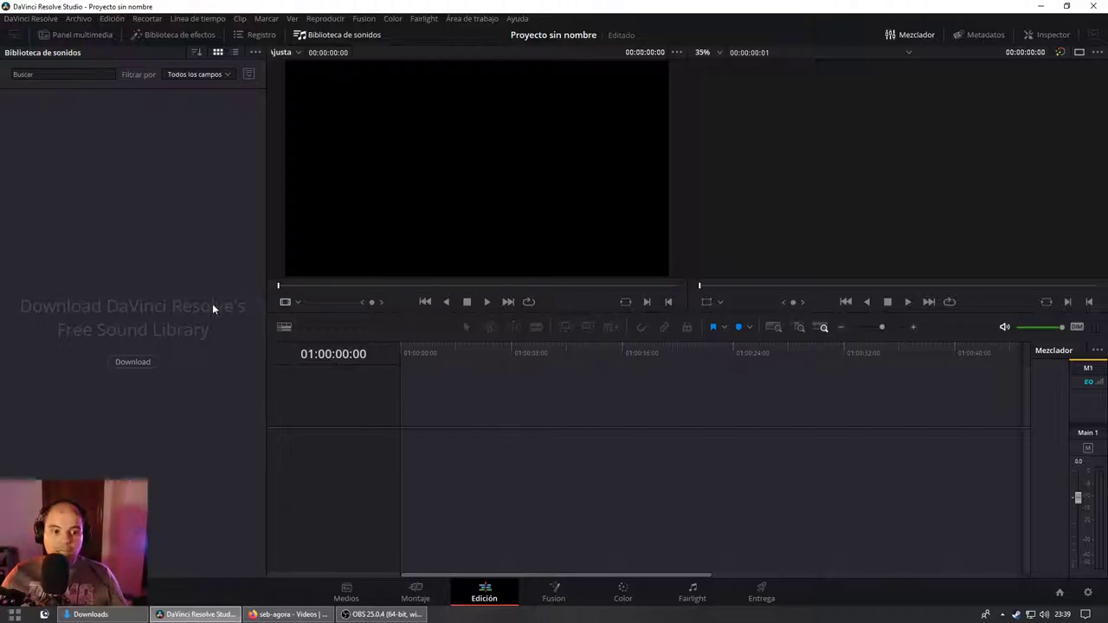
Step: Start the free sound library download, dismiss the registration form, and Alt+Tab back to Resolve
left_click(137, 361)
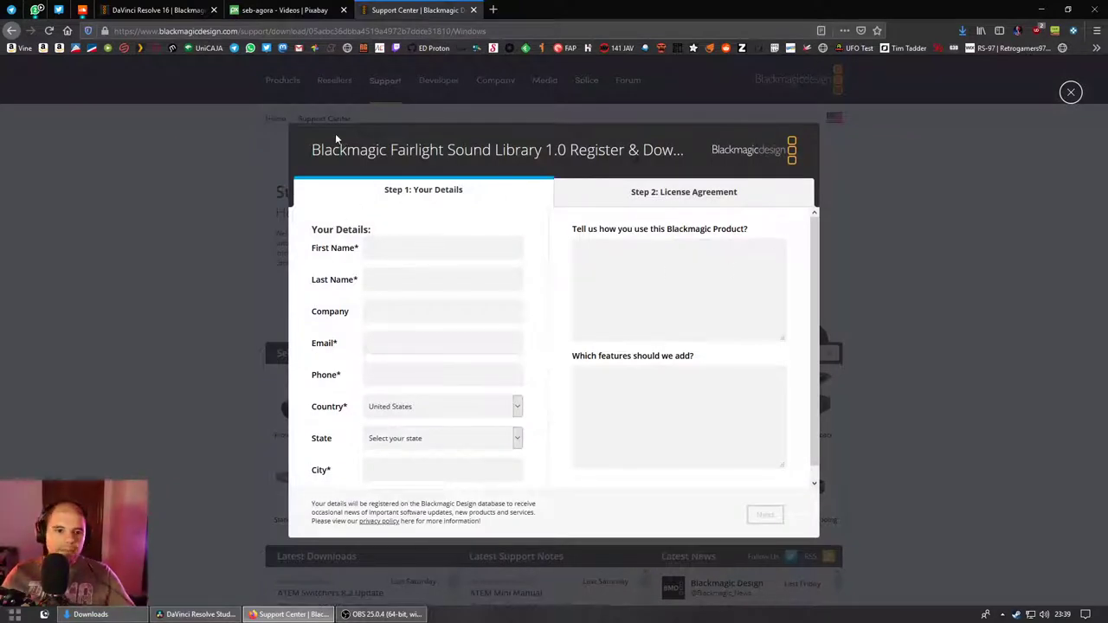
key("Escape")
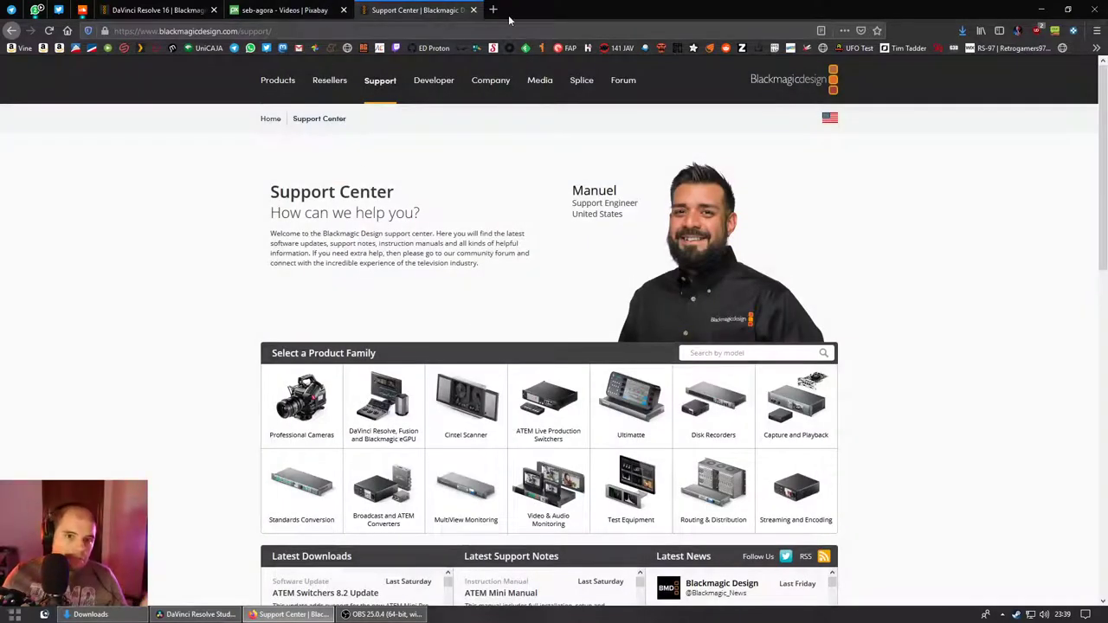
key("alt+Tab")
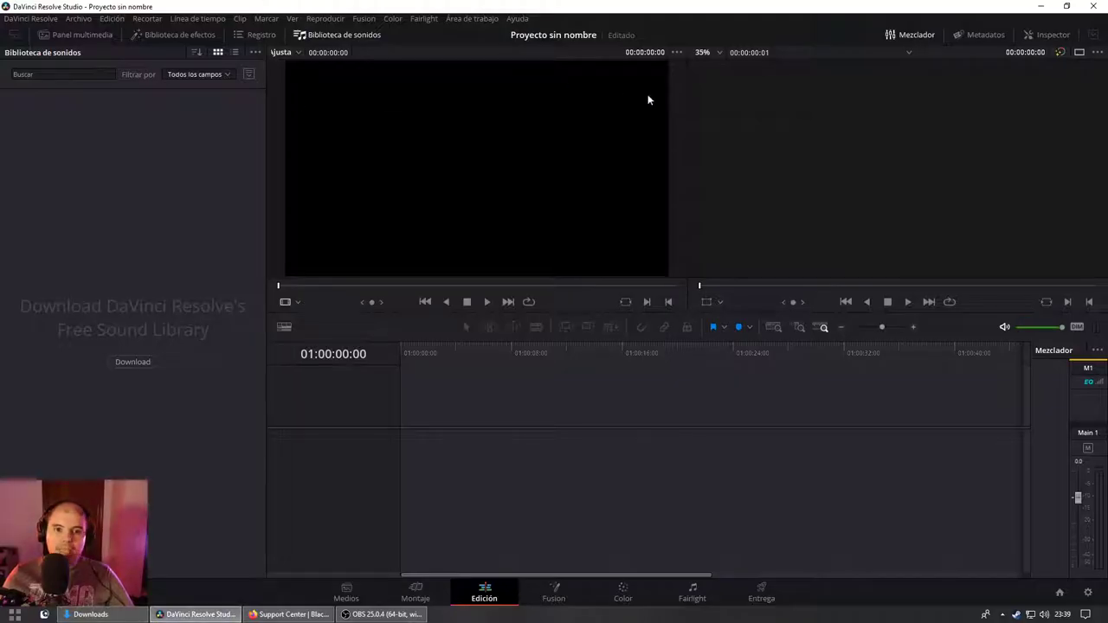
Step: Close the sound library, try the Metadatos and Inspector panels, and open Project Settings
left_click(304, 35)
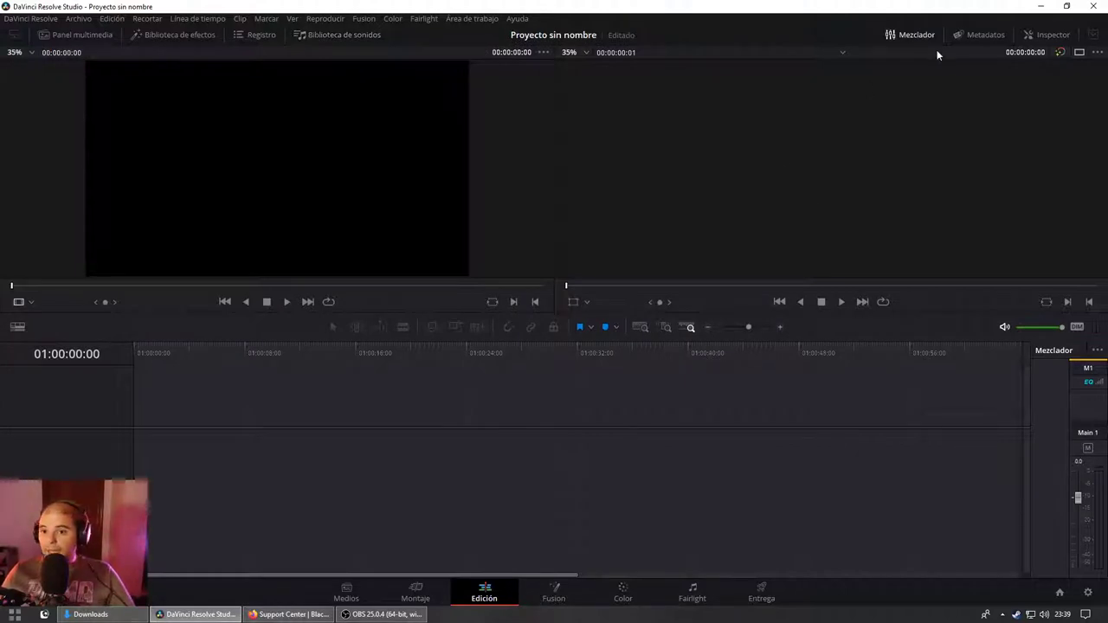
left_click(909, 35)
left_click(909, 35)
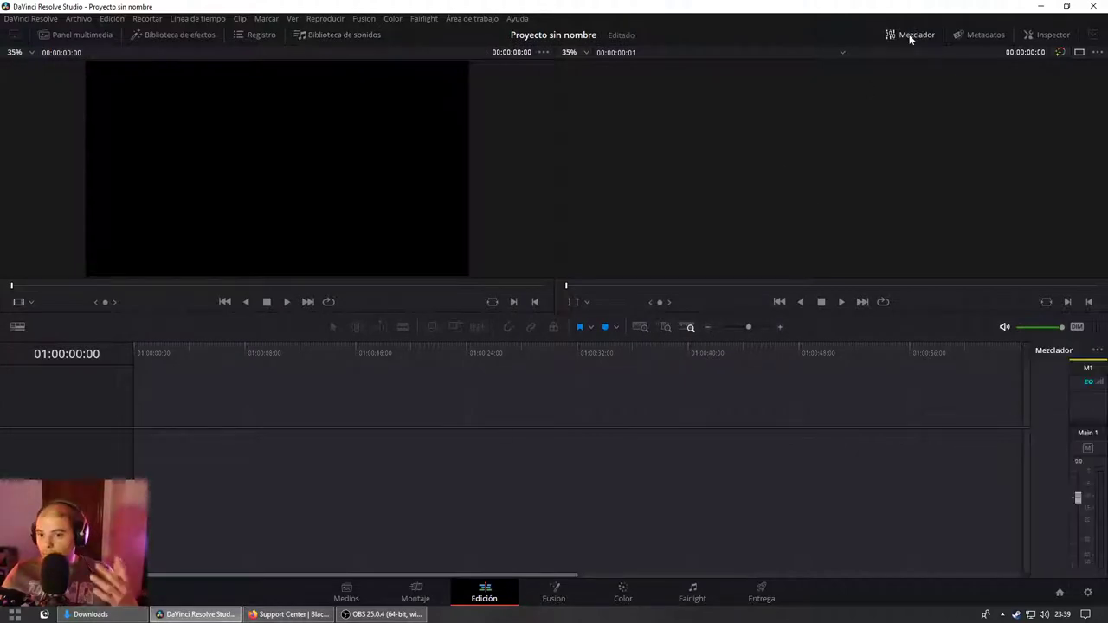
left_click(978, 35)
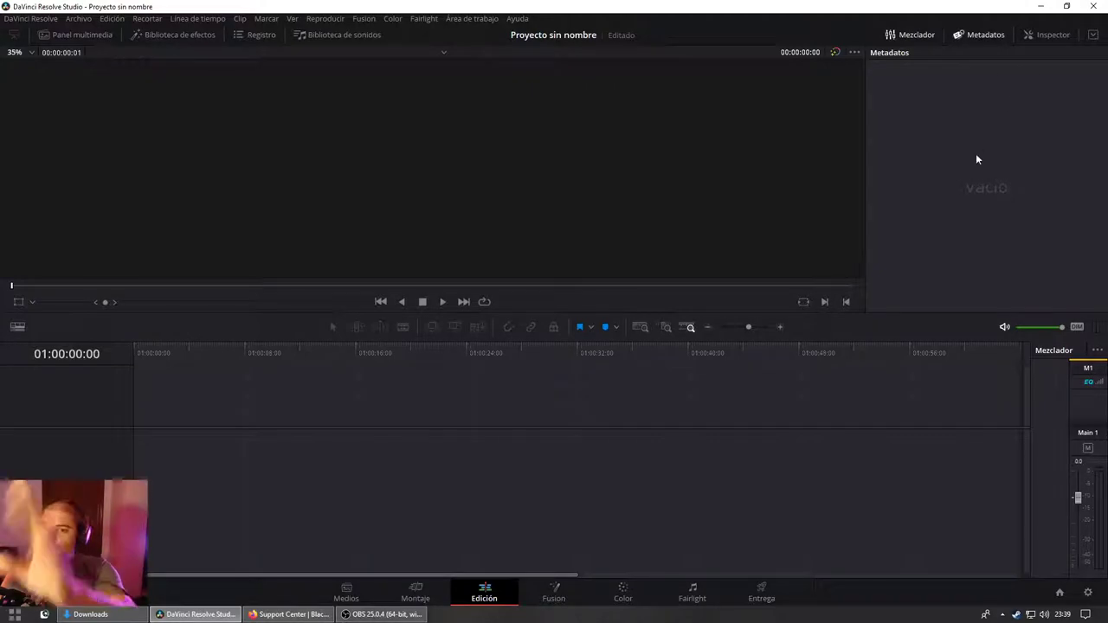
left_click(1045, 36)
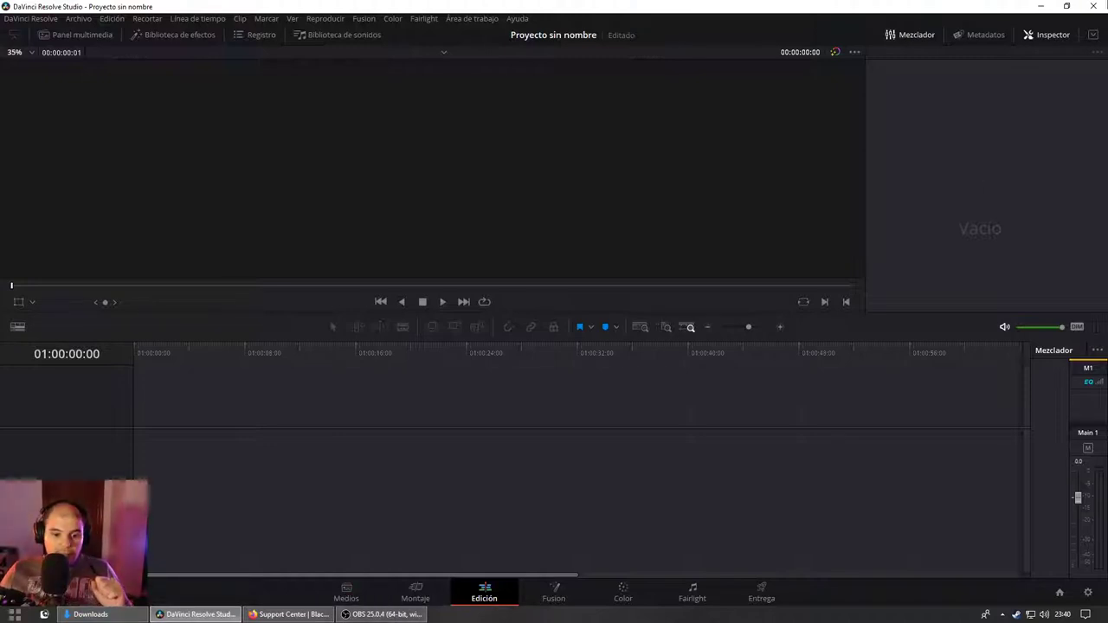
left_click(1051, 34)
left_click(1089, 590)
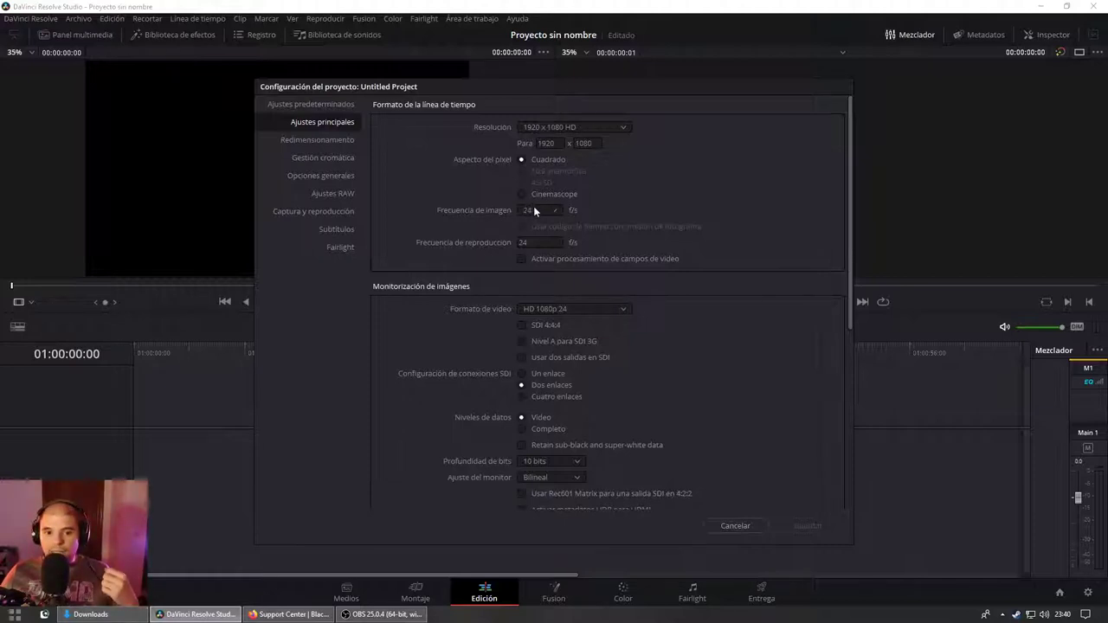
Step: Cancel Project Settings and preview Love, Macro, Countdown, Fun Fair, Reflection and Working on the Media page
left_click(735, 525)
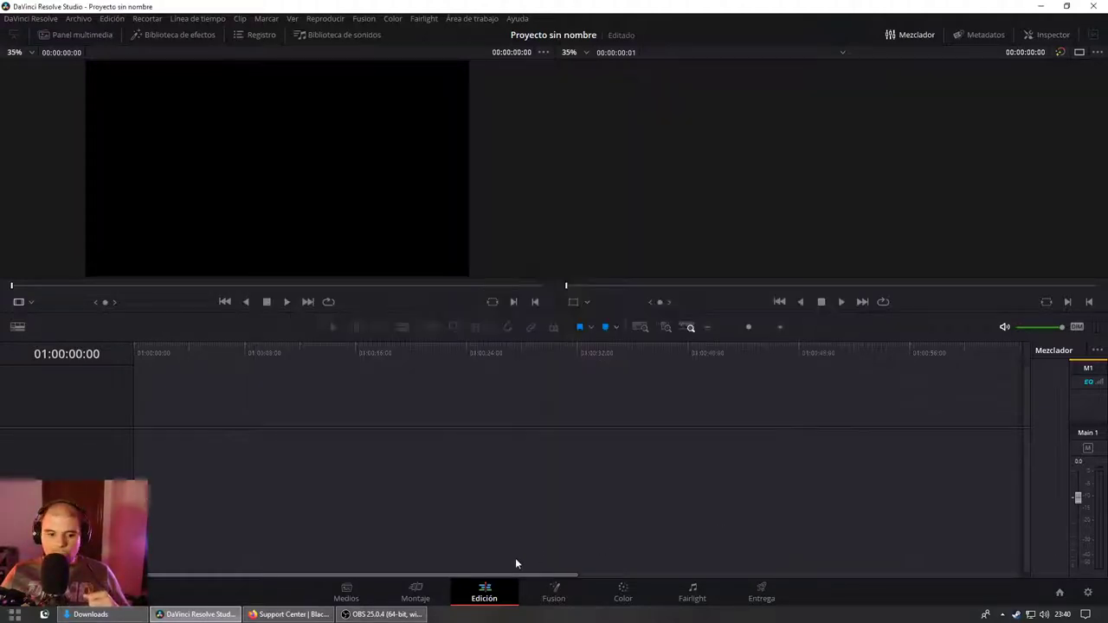
left_click(346, 594)
left_click(348, 355)
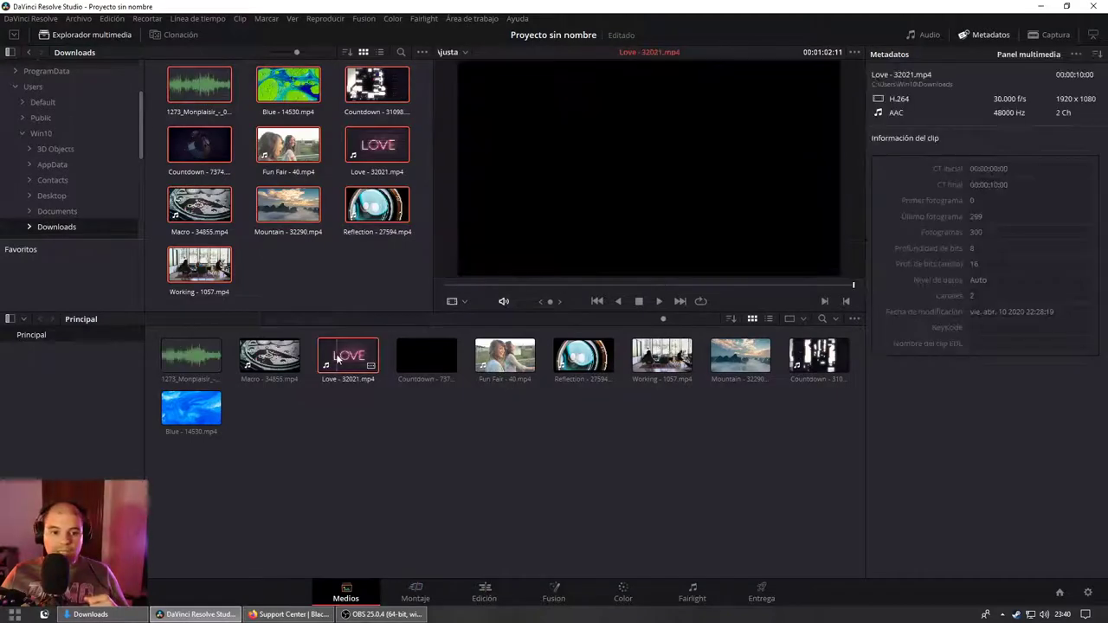
left_click(251, 362)
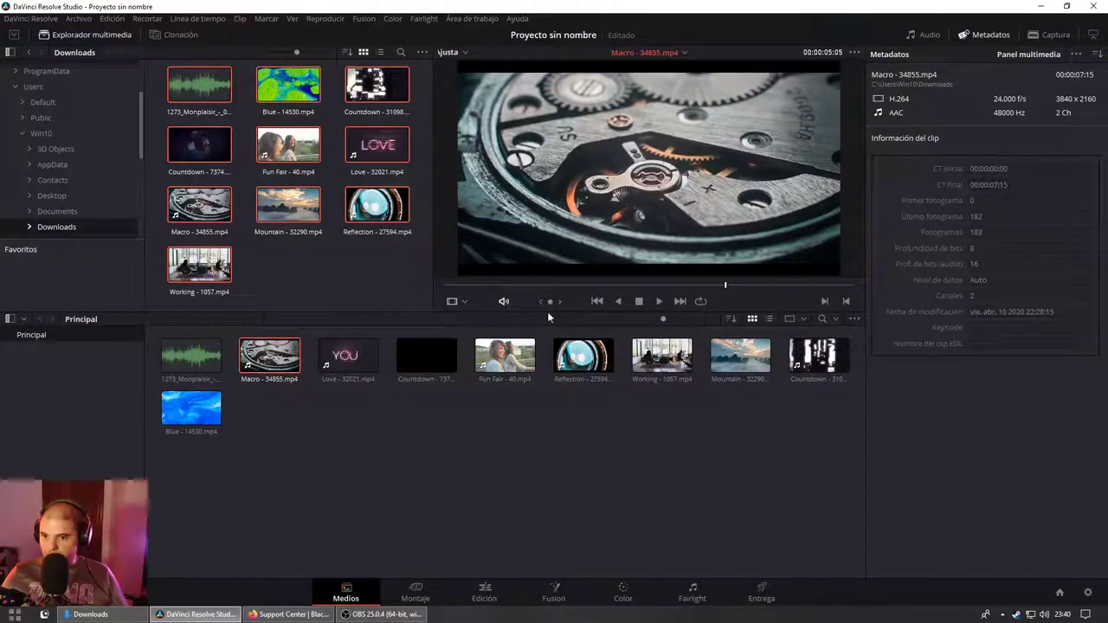
left_click(348, 356)
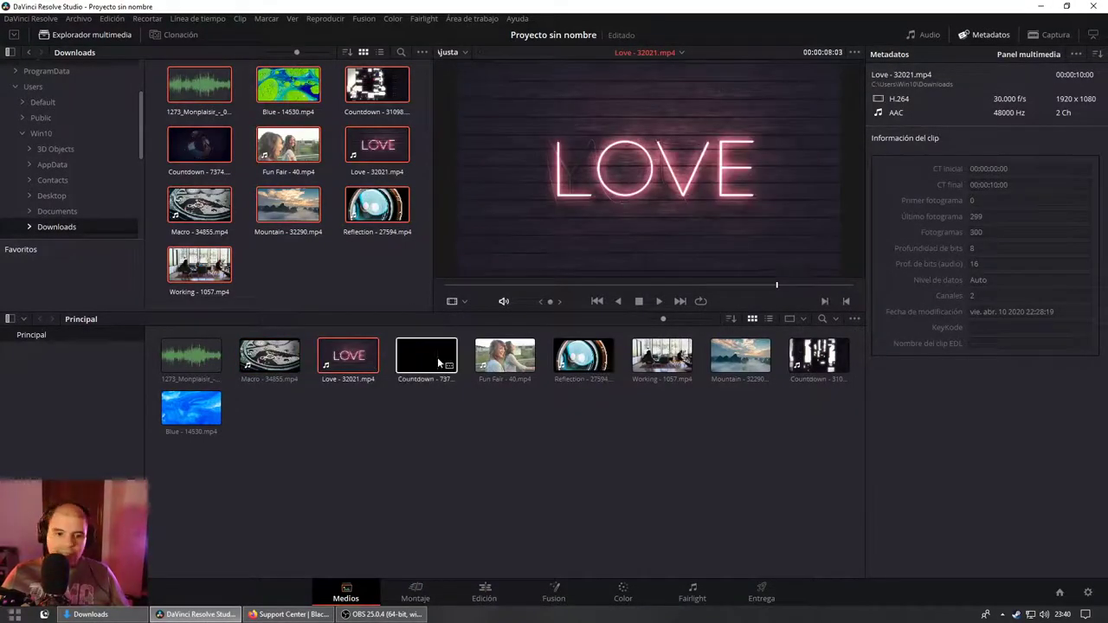
left_click(438, 357)
left_click(514, 353)
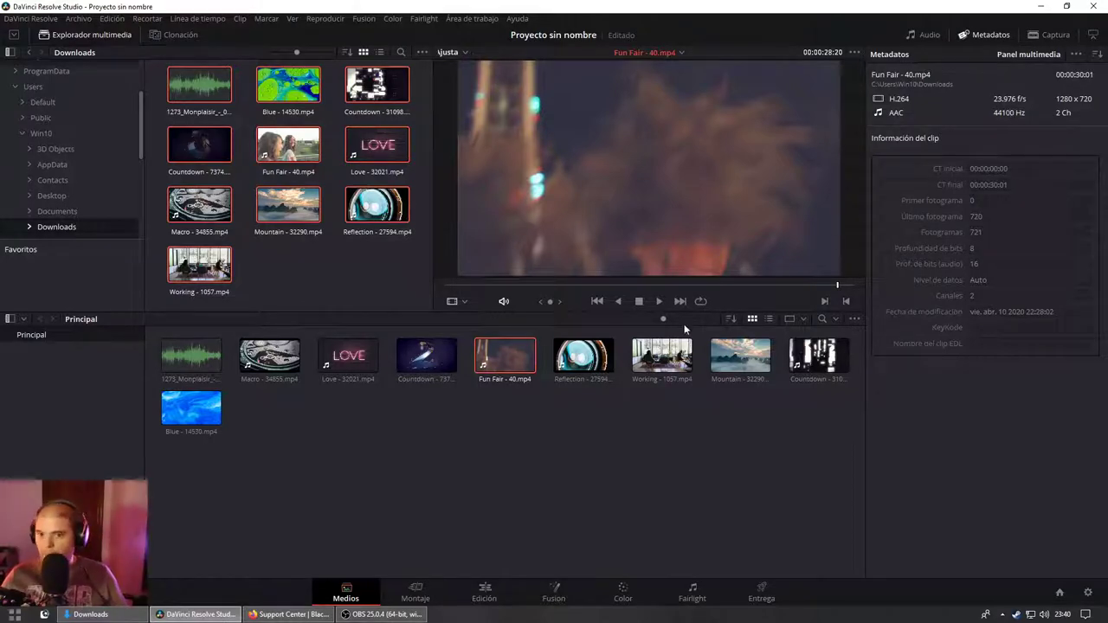
left_click(583, 355)
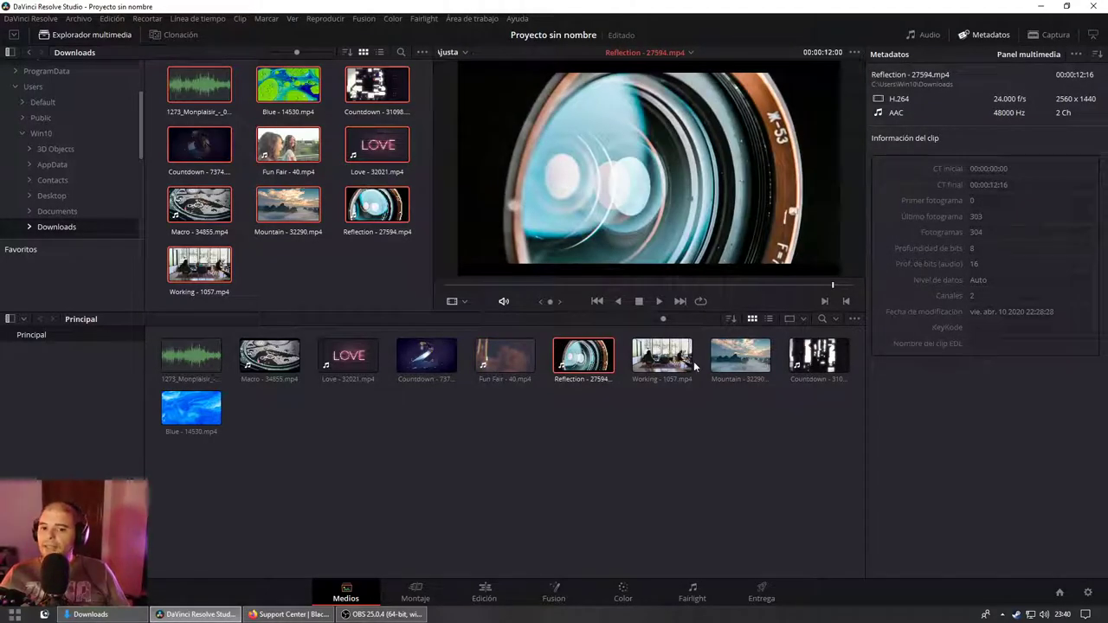
left_click(691, 365)
left_click(1088, 592)
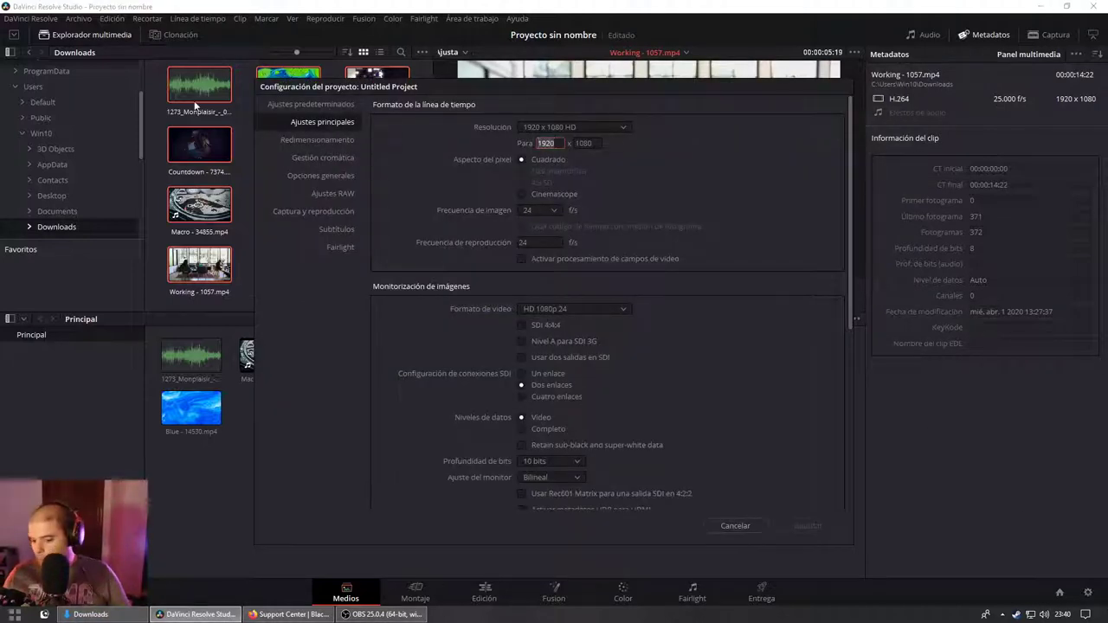
Step: Enter a 640 x 640 timeline resolution, confirm with Guardar, then clear the clip selection
key("Tab")
type("64")
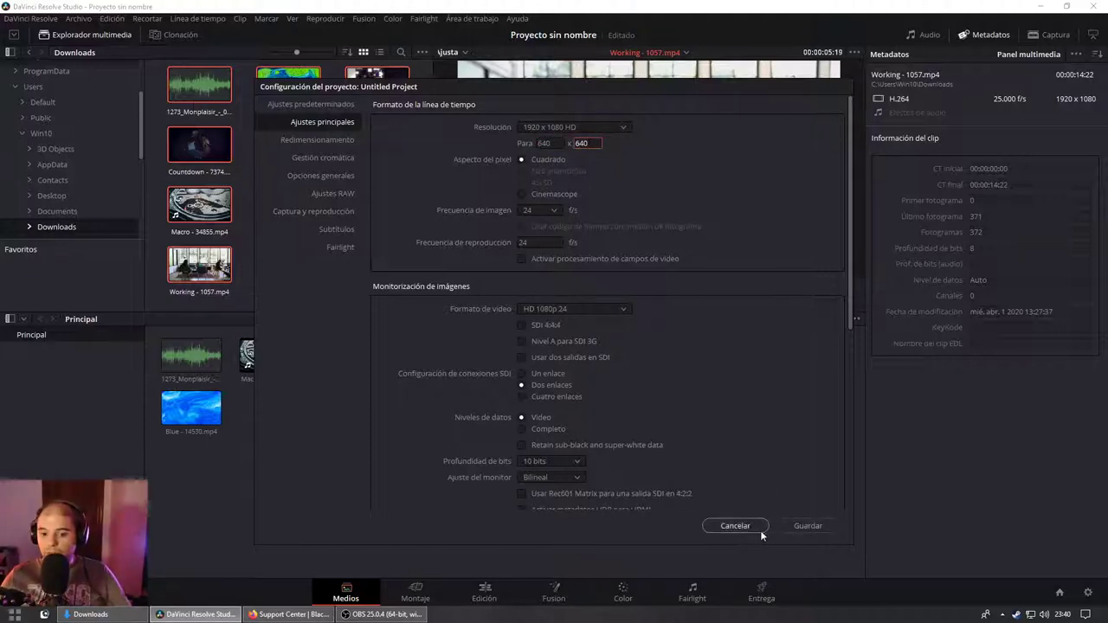
left_click(811, 526)
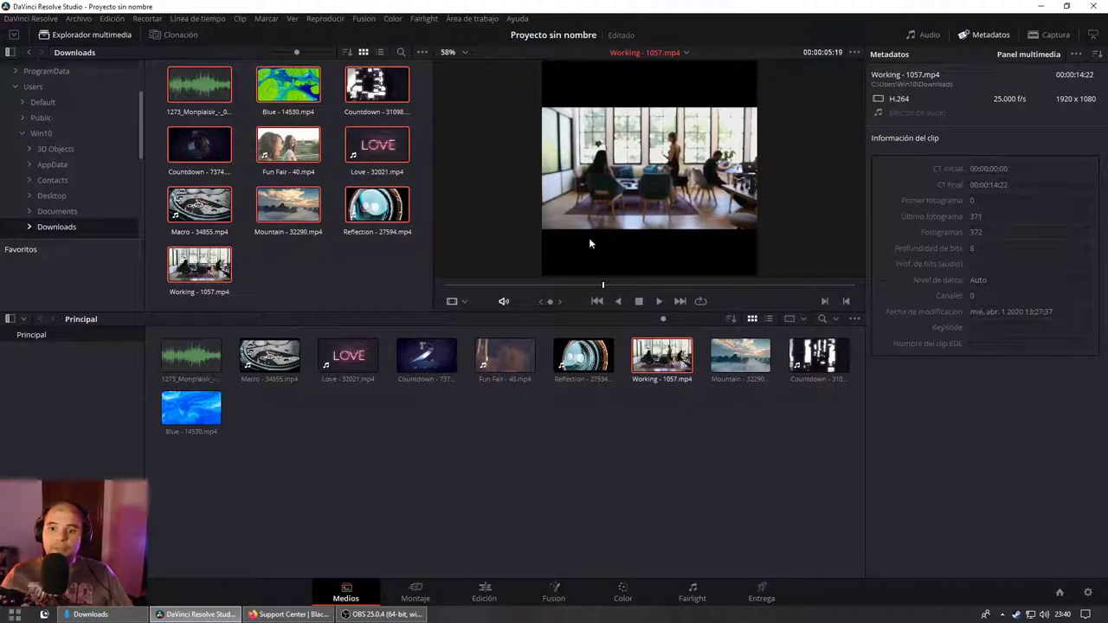
left_click(417, 491)
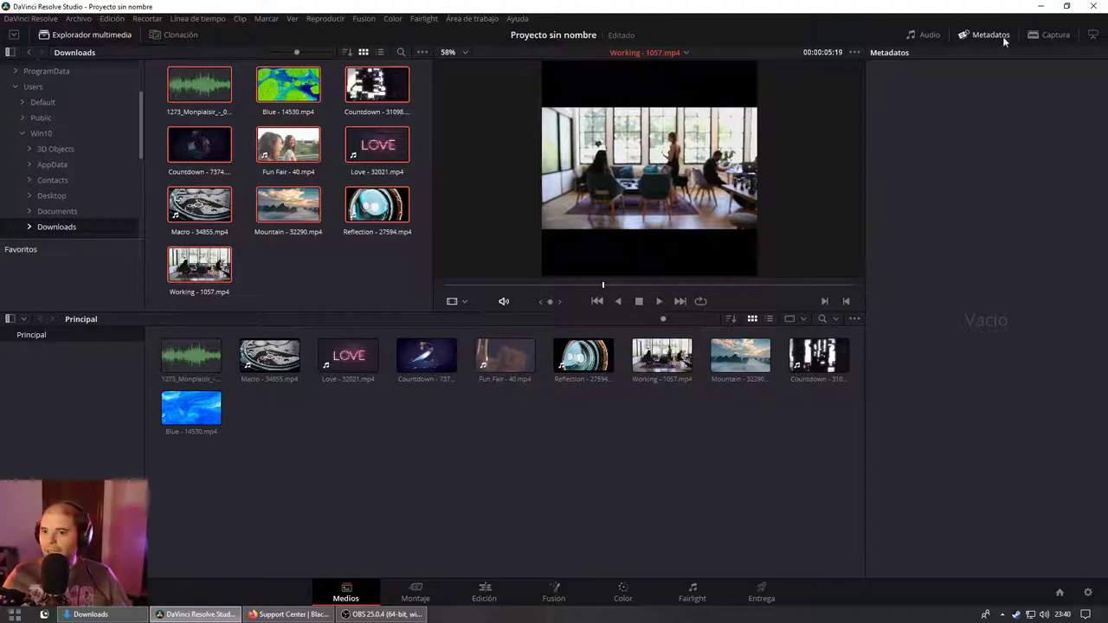
Step: Place the 1273_Monplaisir Waves mp3 on audio track A1 of the Edit page timeline
left_click(484, 598)
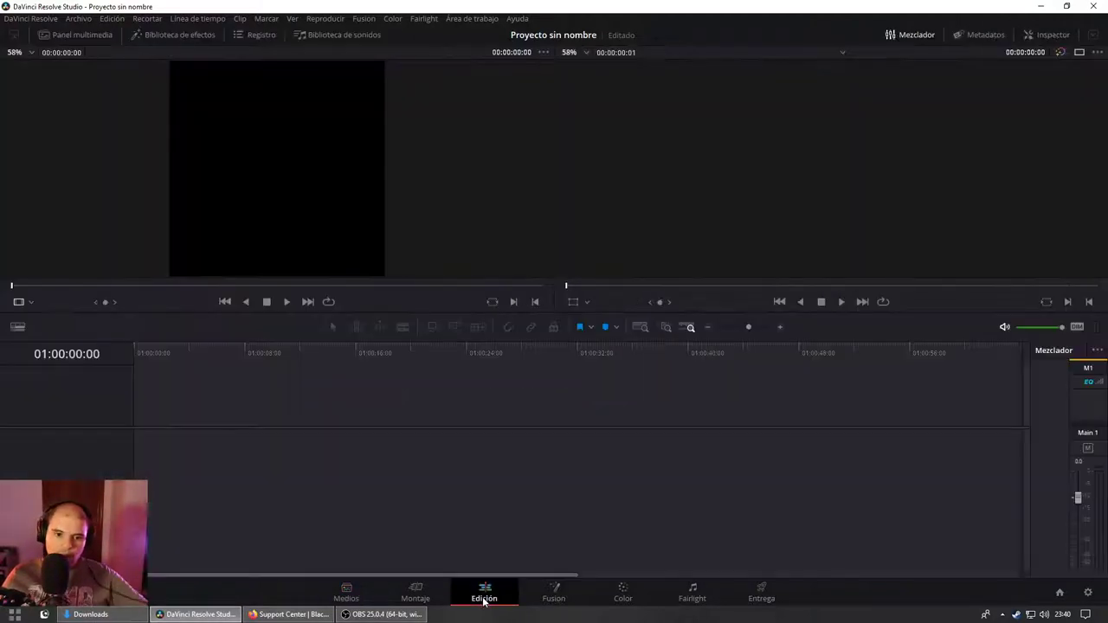
left_click(56, 35)
mouse_move(87, 130)
left_mouse_down()
mouse_move(394, 485)
mouse_move(405, 480)
left_mouse_up()
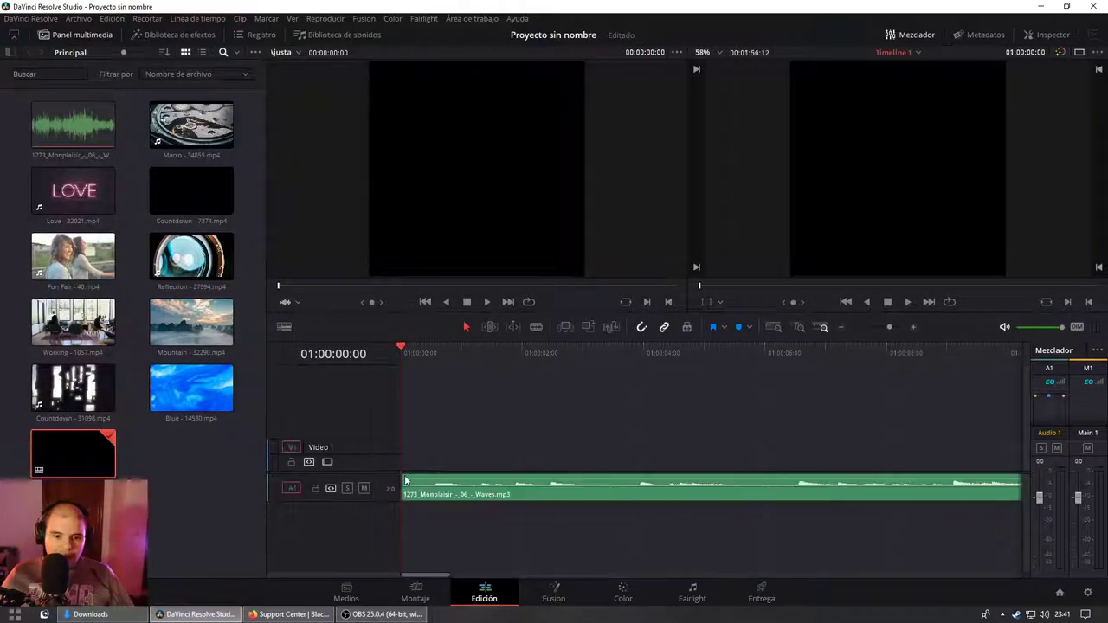
left_click_drag(665, 489, 728, 518)
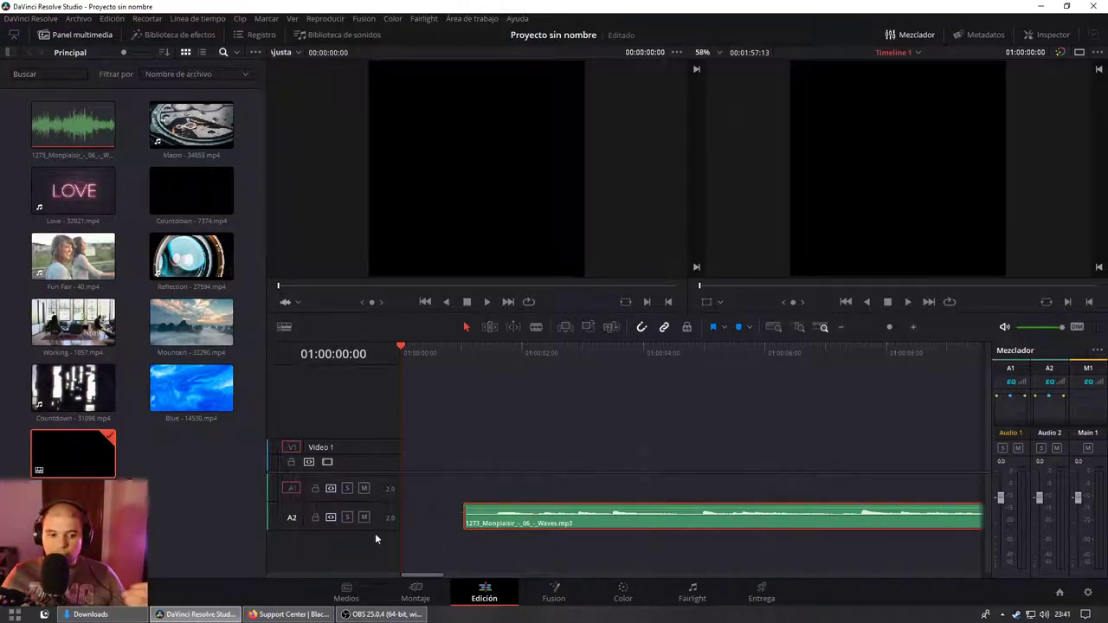
mouse_move(532, 520)
left_mouse_down()
mouse_move(538, 576)
mouse_move(513, 488)
left_mouse_up()
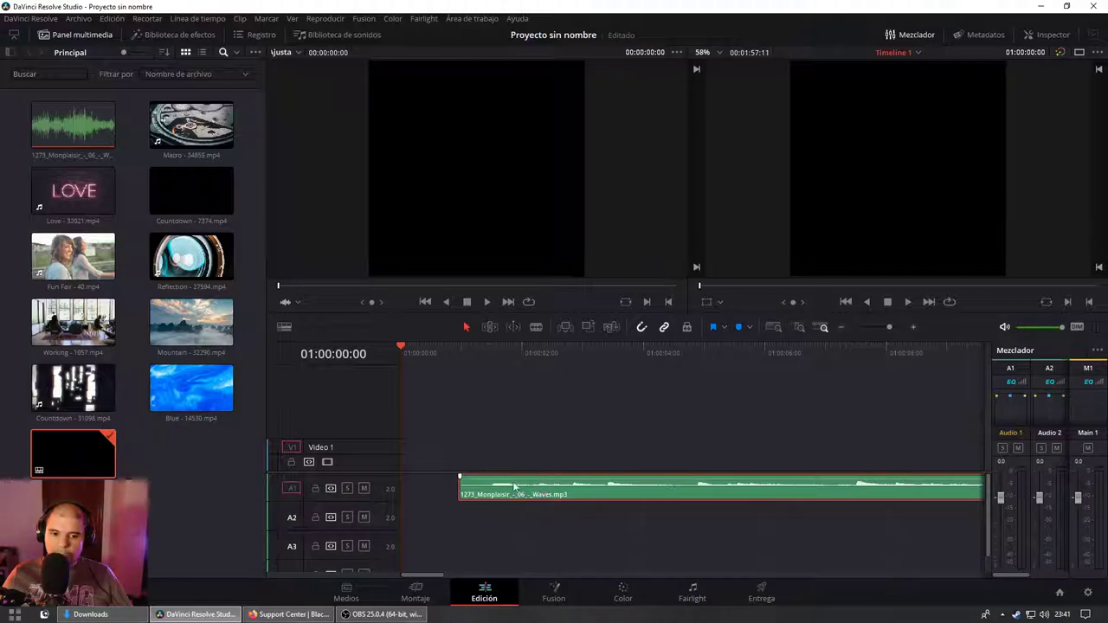
Step: Test the Fun Fair clip on the video track, fit the timeline to view, then delete it
mouse_move(72, 257)
left_mouse_down()
mouse_move(577, 441)
mouse_move(553, 430)
mouse_move(622, 441)
mouse_move(622, 405)
left_mouse_up()
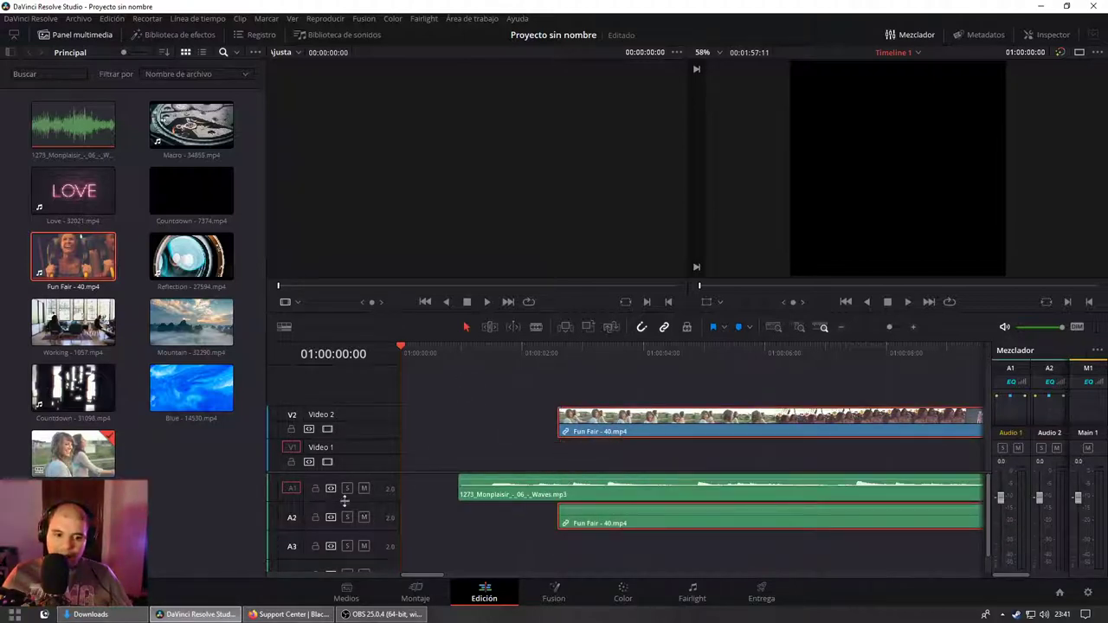
mouse_move(635, 420)
left_mouse_down()
mouse_move(777, 465)
mouse_move(711, 425)
mouse_move(707, 437)
left_mouse_up()
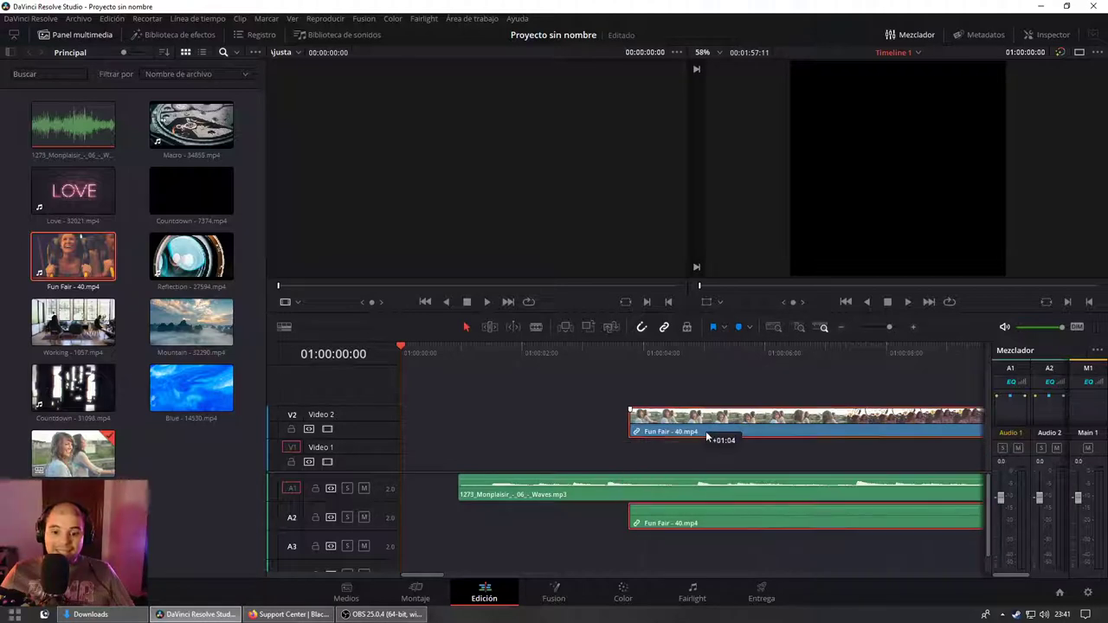
scroll(704, 439, "down", 2)
scroll(675, 449, "down", 4)
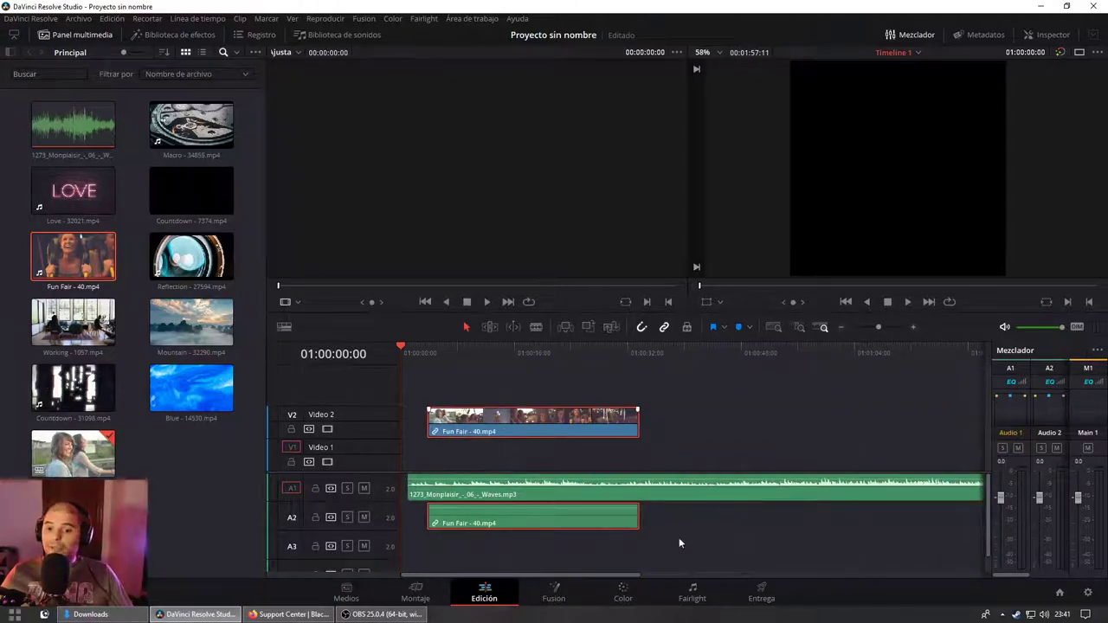
left_click(770, 325)
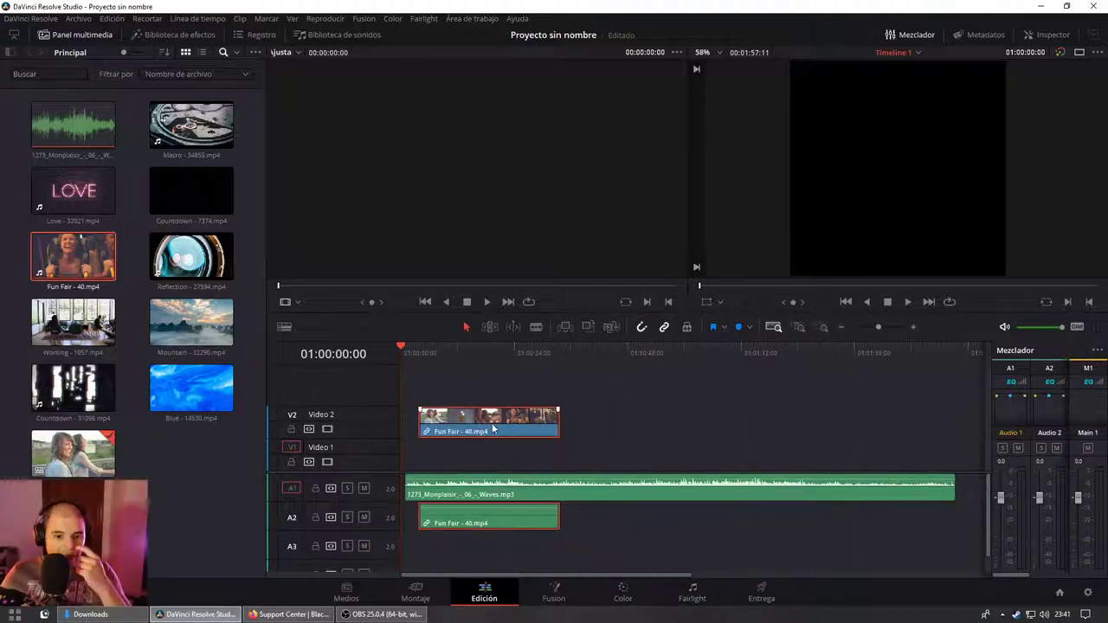
key("Delete")
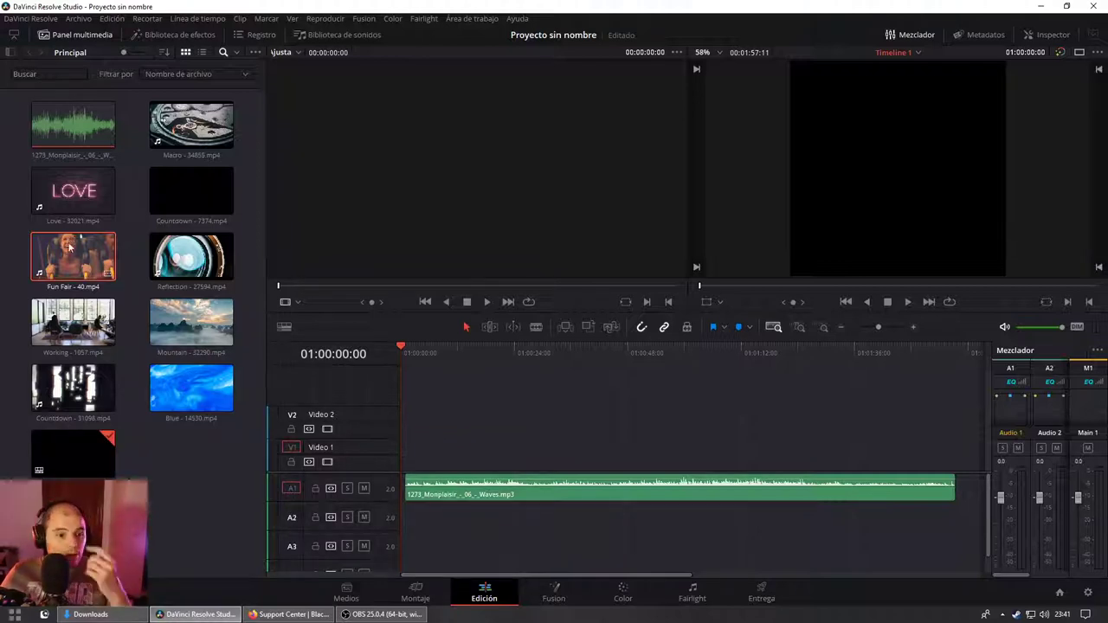
Step: In the source viewer, mark an In point on Reflection and an Out point at 00:00:06:01
left_click(71, 248)
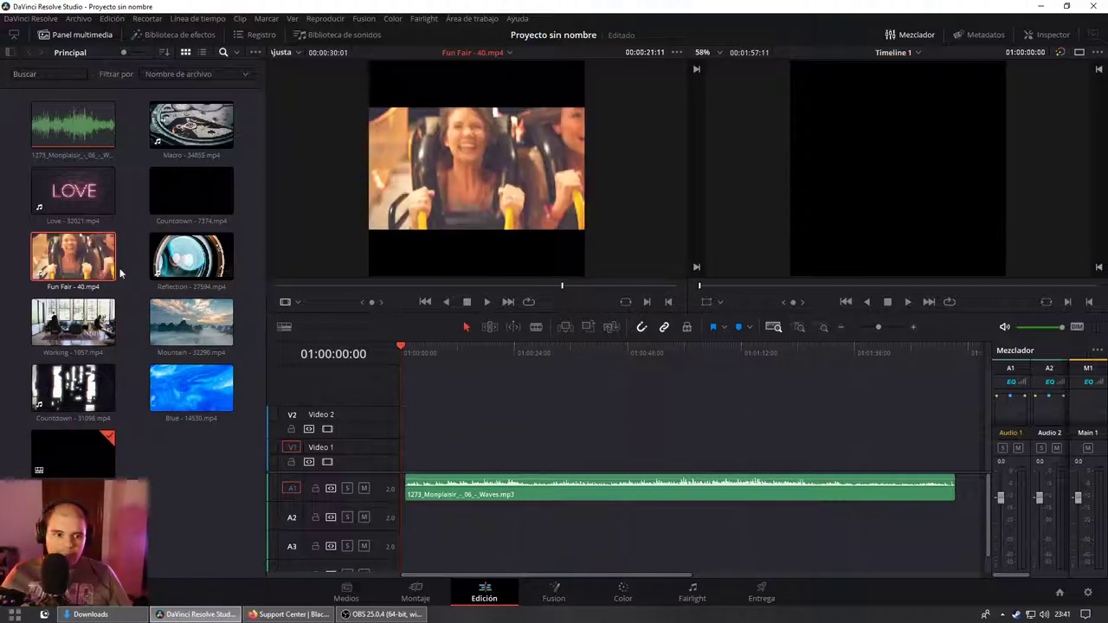
left_click(179, 274)
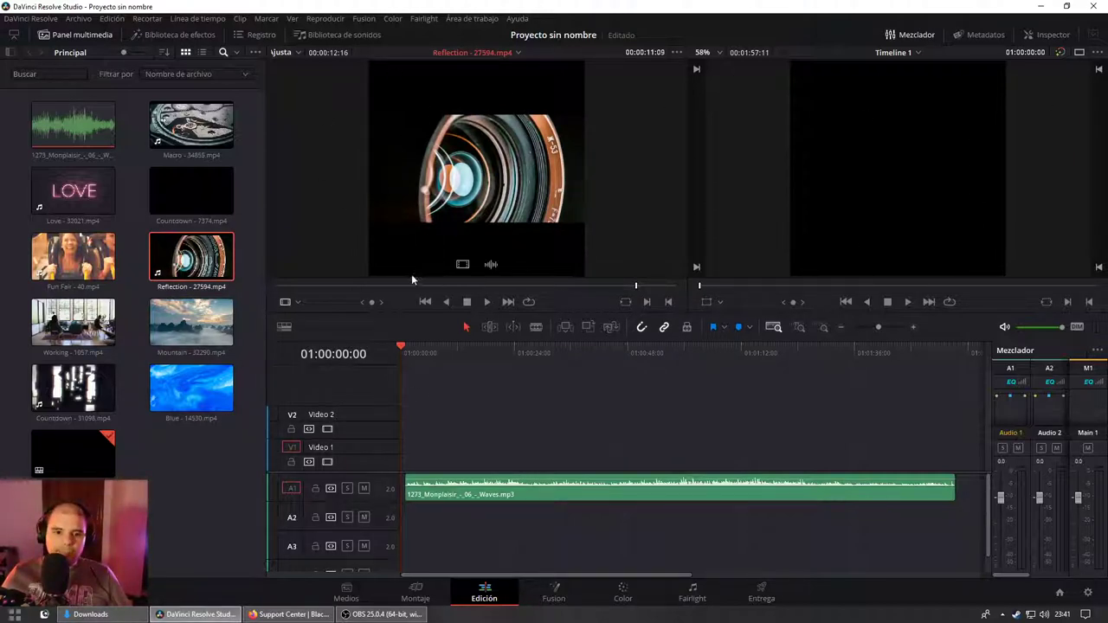
mouse_move(350, 286)
left_mouse_down()
mouse_move(441, 285)
mouse_move(378, 302)
left_mouse_up()
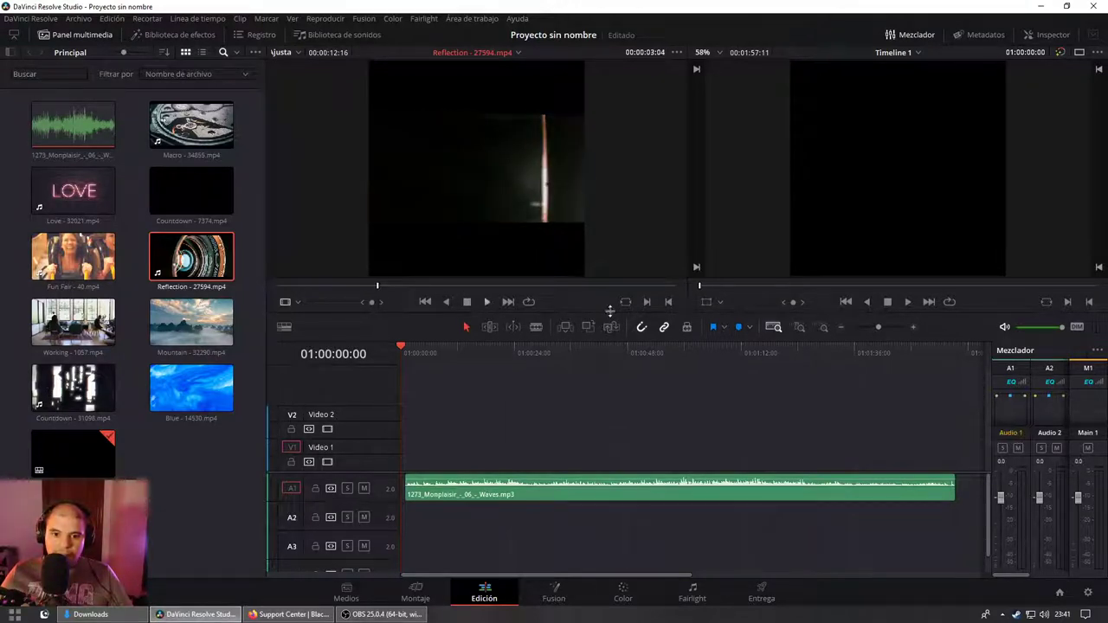
left_click(647, 302)
left_click_drag(374, 285, 490, 288)
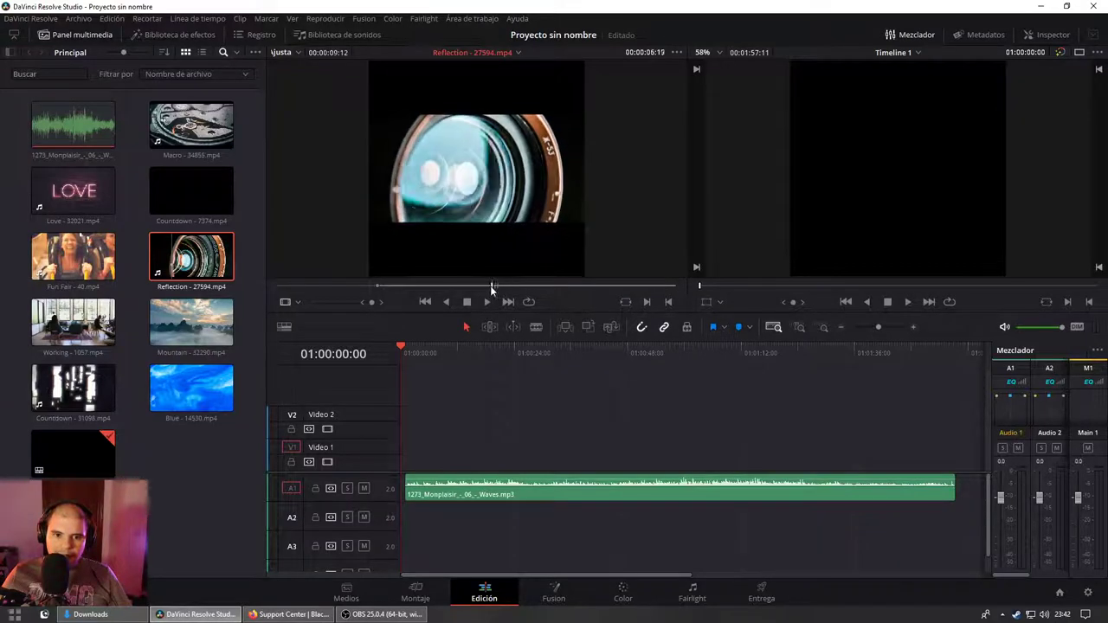
left_click_drag(490, 287, 468, 286)
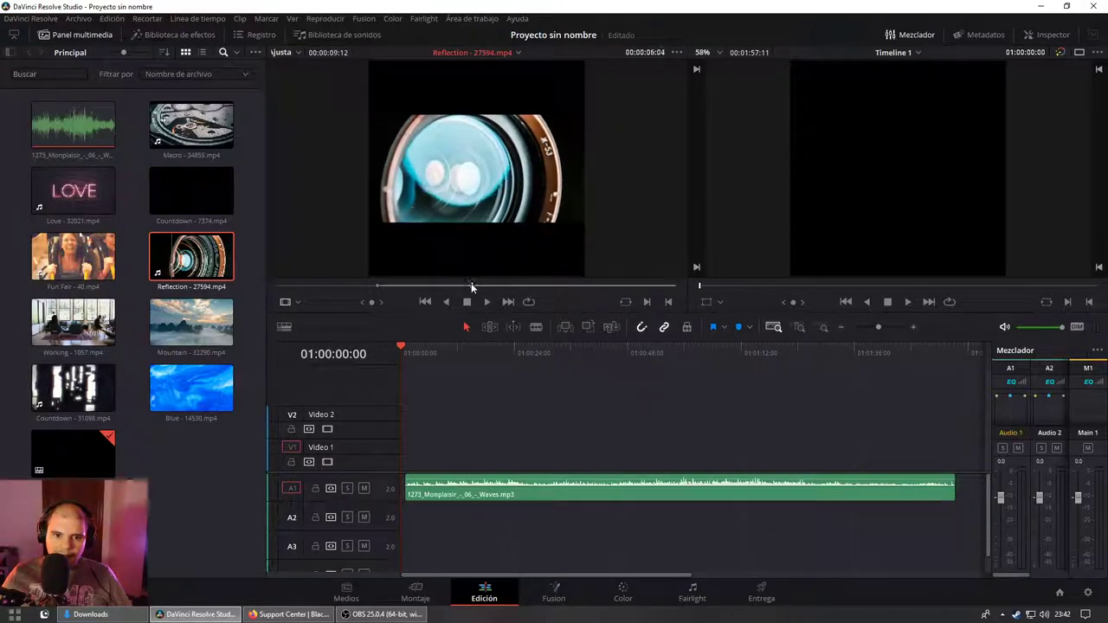
left_click(671, 302)
Step: Drag the marked Reflection clip from the viewer into the timeline
left_click_drag(464, 264, 562, 419)
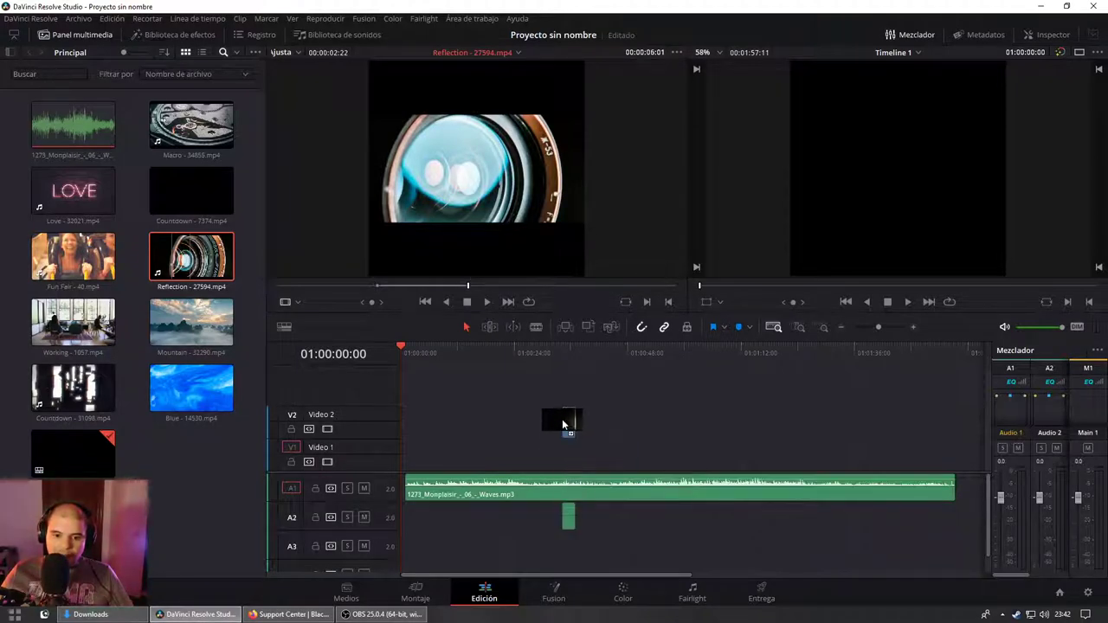
left_click_drag(562, 419, 478, 177)
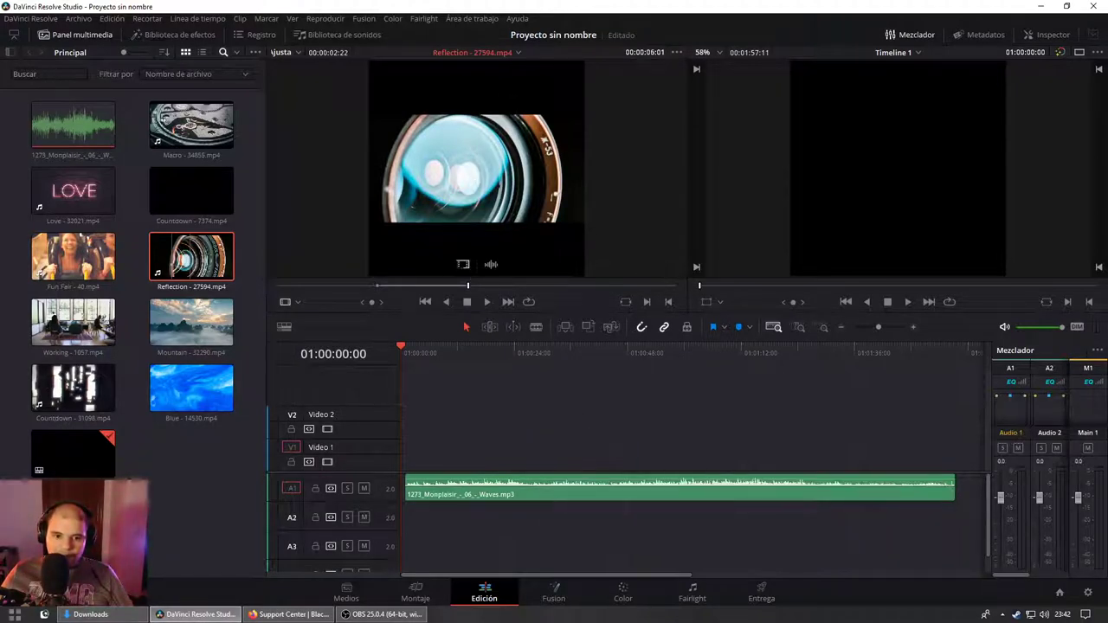
mouse_move(463, 264)
left_mouse_down()
mouse_move(523, 445)
mouse_move(493, 232)
left_mouse_up()
Step: Drop the clip's audio onto A2, select it, and shift the music clip later along A1
mouse_move(566, 369)
left_mouse_down()
mouse_move(561, 522)
mouse_move(558, 490)
left_mouse_up()
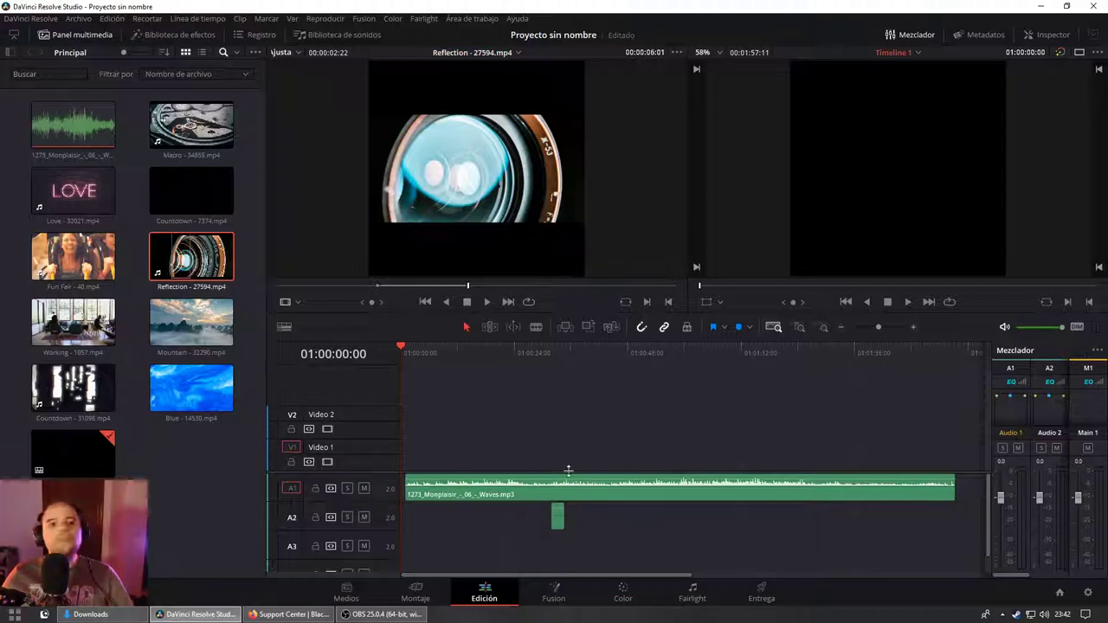
left_click(556, 524)
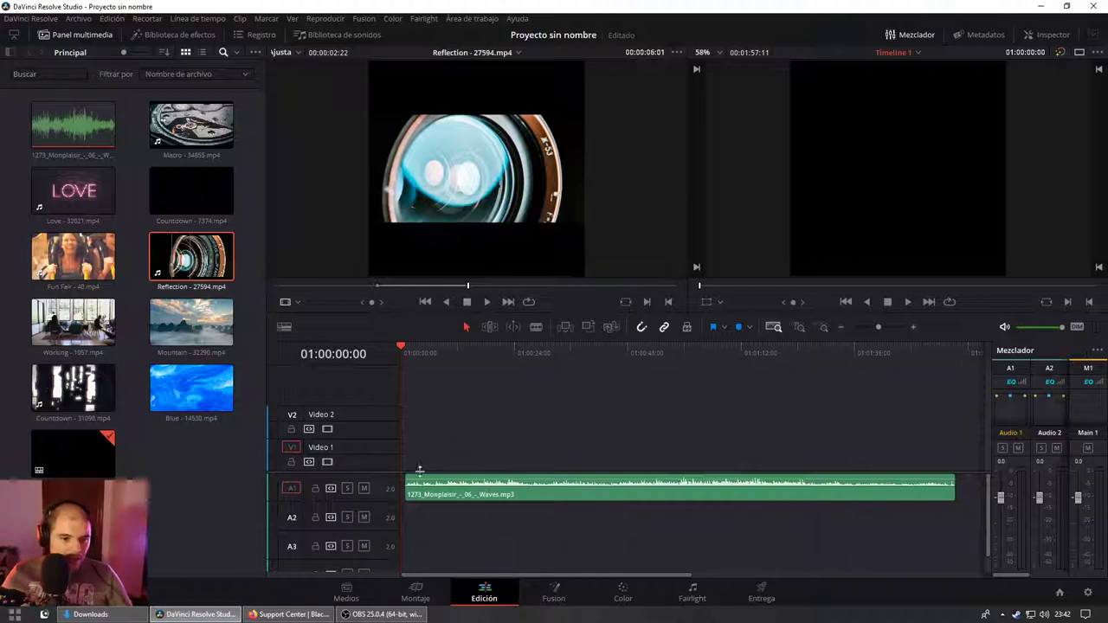
scroll(419, 487, "up", 2)
scroll(450, 489, "up", 2)
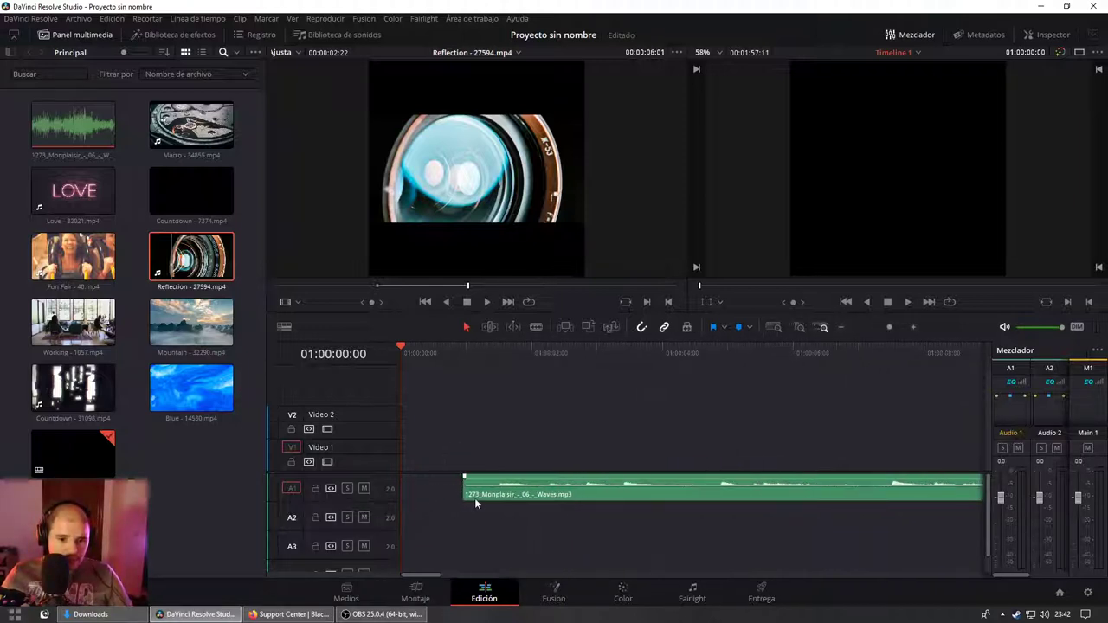
mouse_move(492, 495)
left_mouse_down()
mouse_move(541, 496)
mouse_move(495, 492)
left_mouse_up()
Step: Restore and re-trim the music's beginning, then move the clip back to the timeline start
left_click(502, 354)
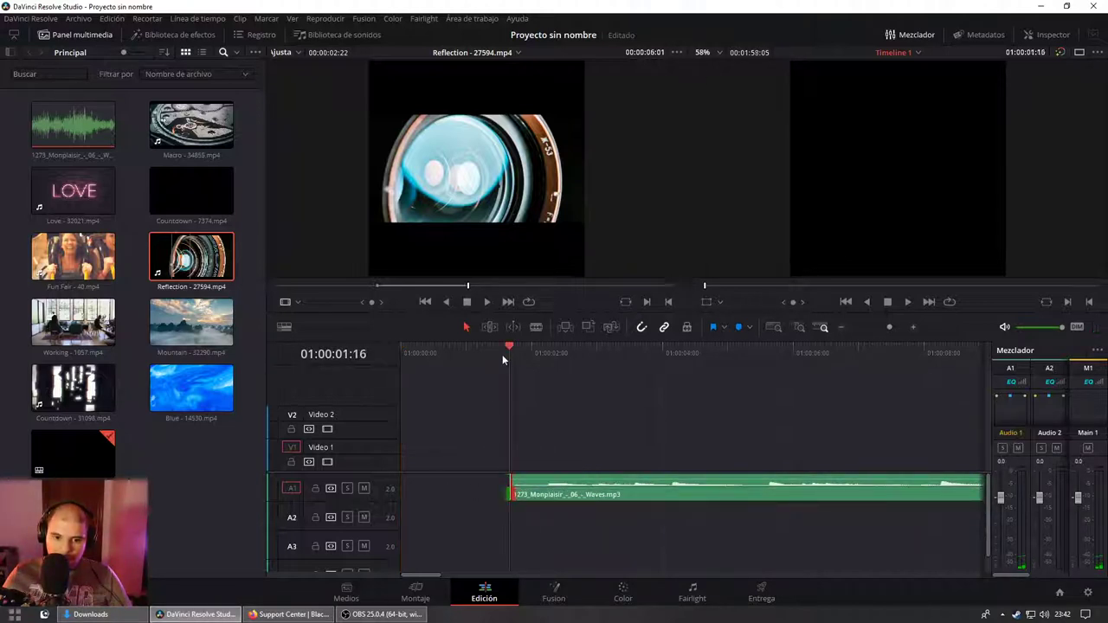
key("space")
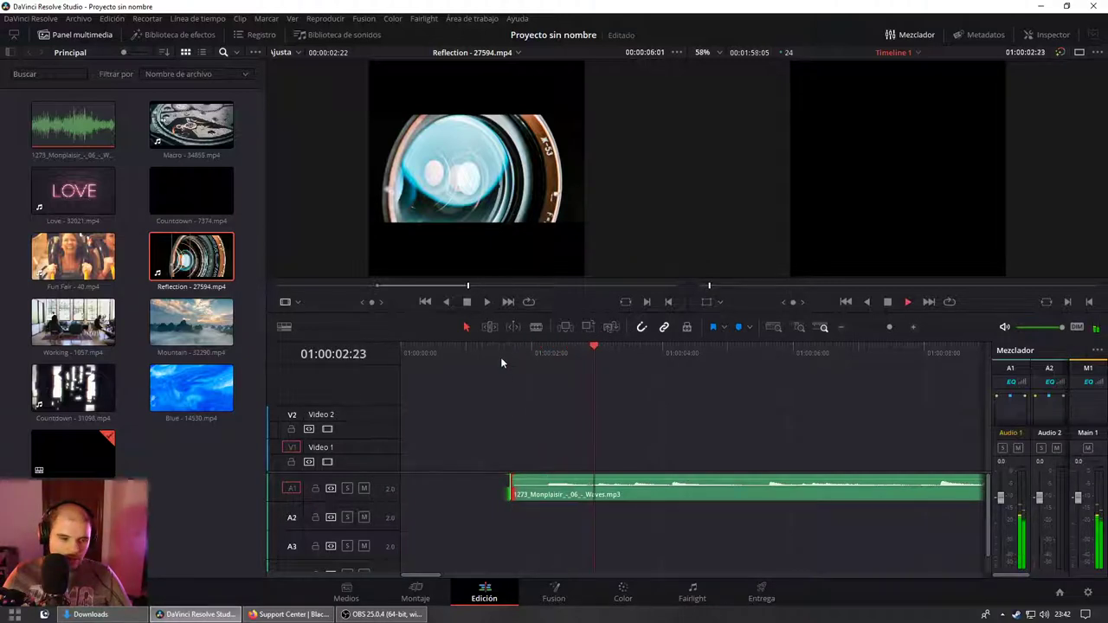
left_click_drag(513, 493, 547, 494)
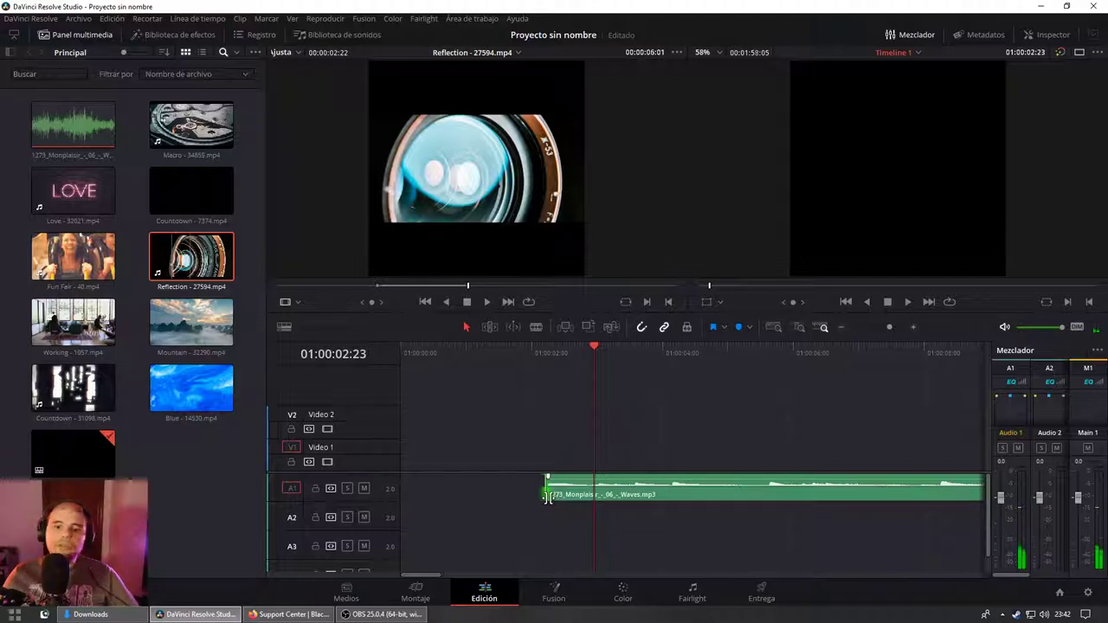
scroll(594, 467, "down", 3)
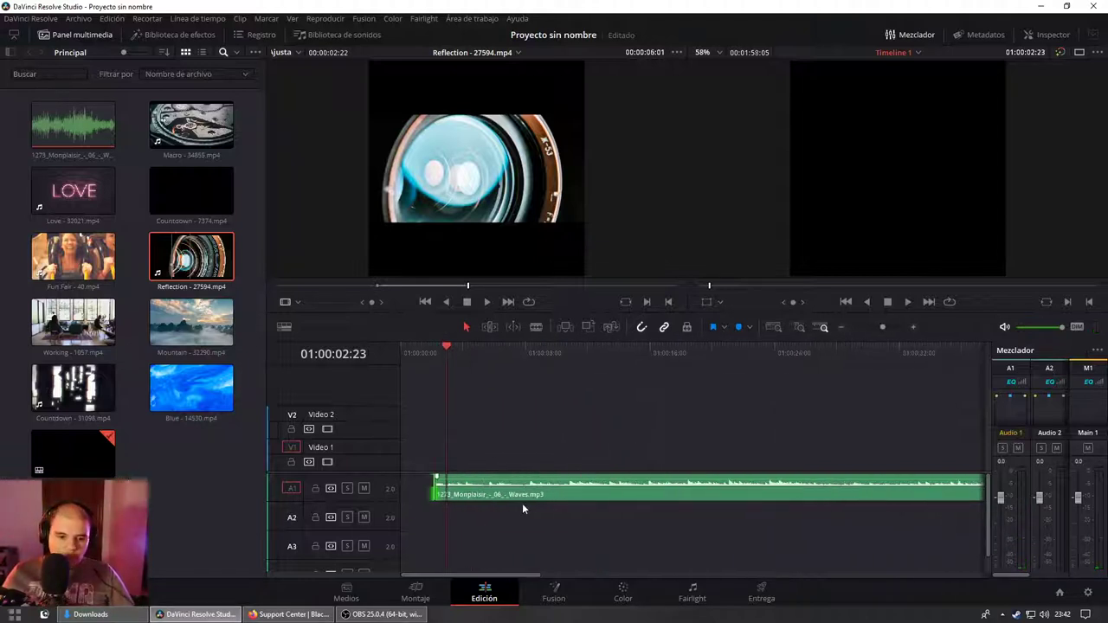
left_click_drag(560, 492, 429, 497)
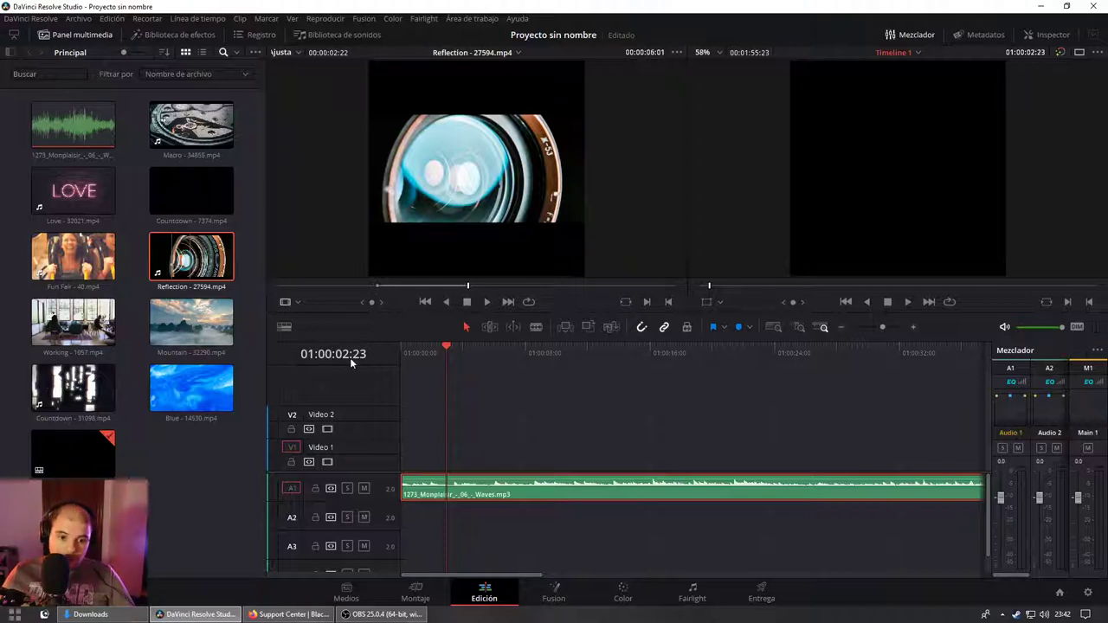
Step: Blade the music at 01:00:14:23 and move the second half onto track A3
left_click_drag(447, 347, 634, 370)
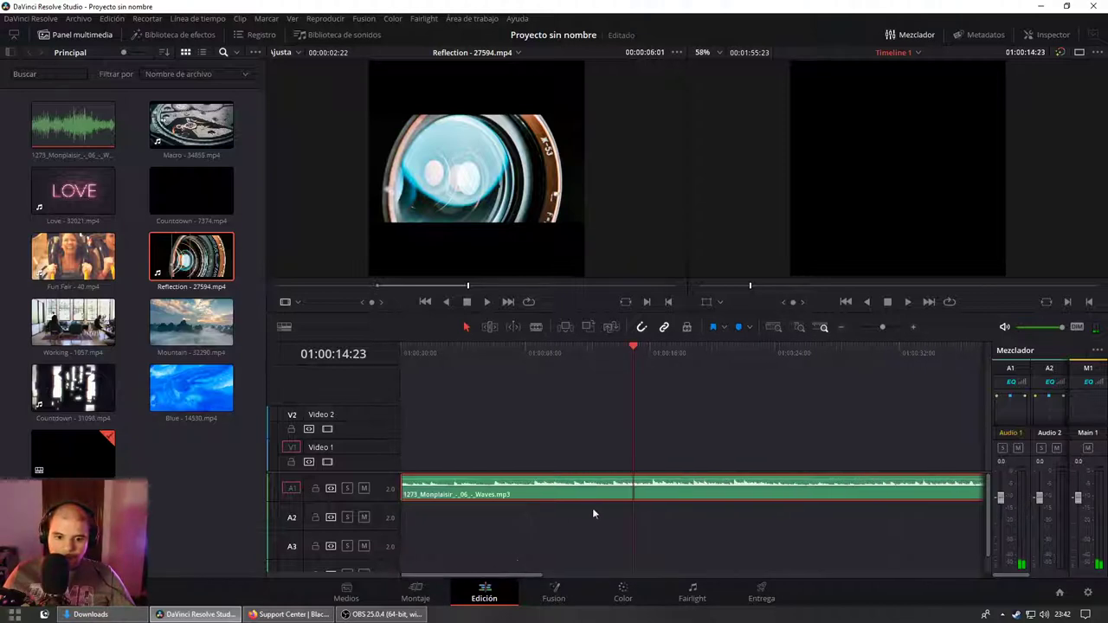
scroll(673, 489, "up", 5)
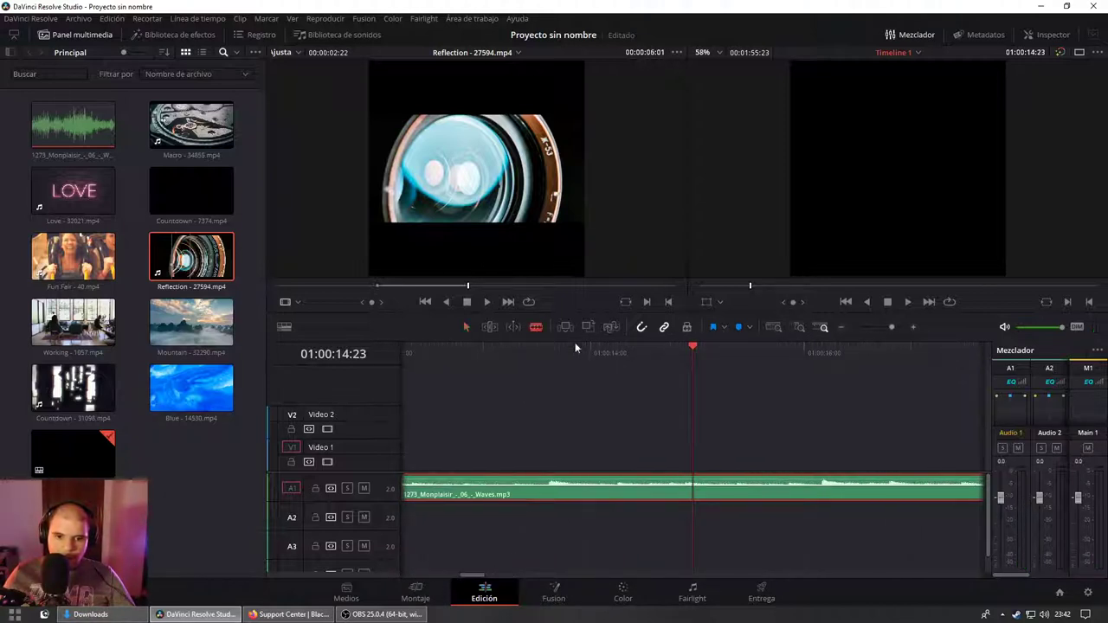
left_click(694, 489)
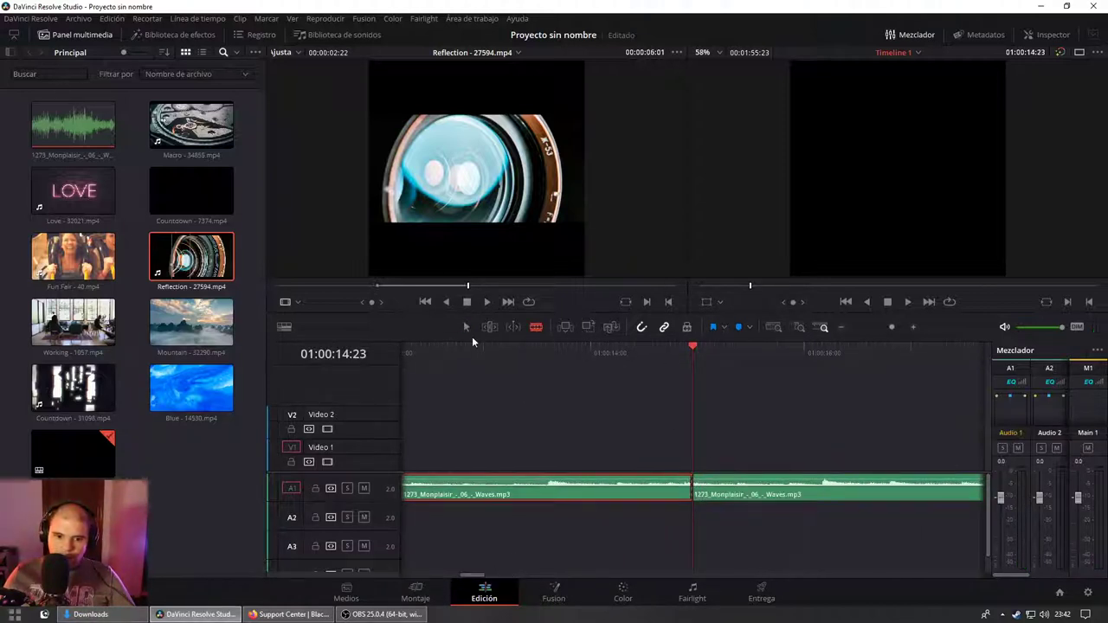
left_click_drag(742, 491, 744, 529)
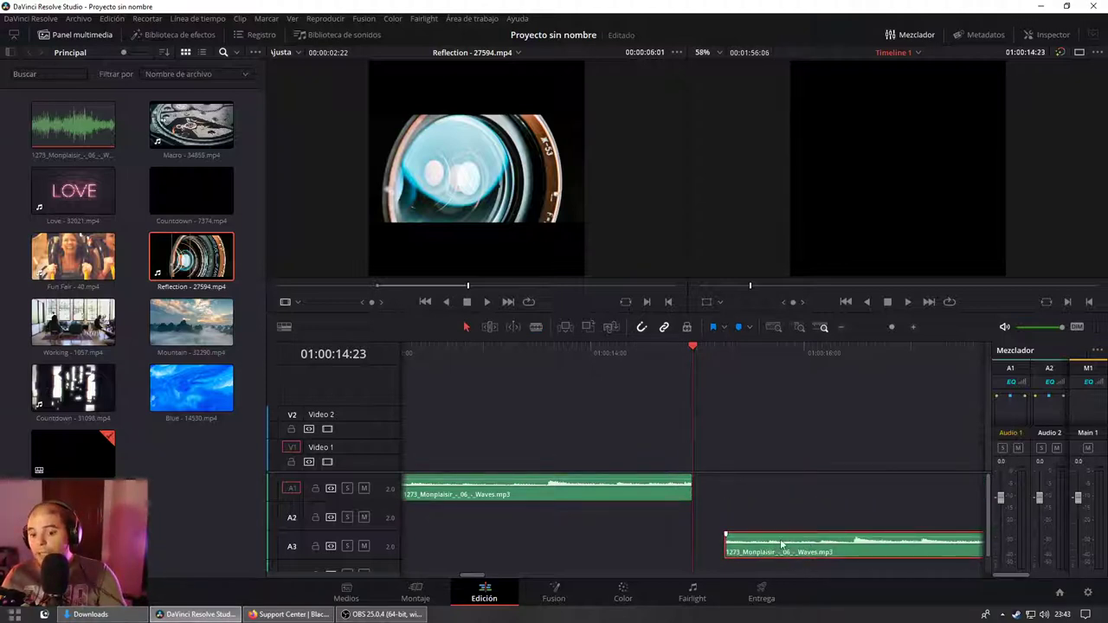
key("alt+Tab")
Step: Switch to the OBS Studio recording window
key("alt+Tab")
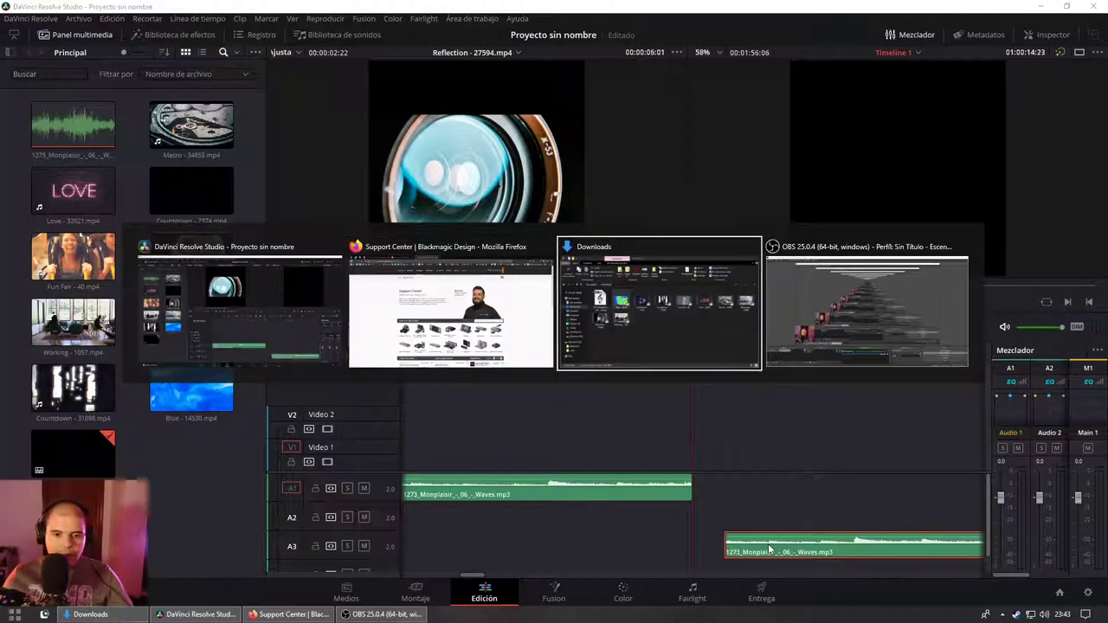
key("alt+Tab")
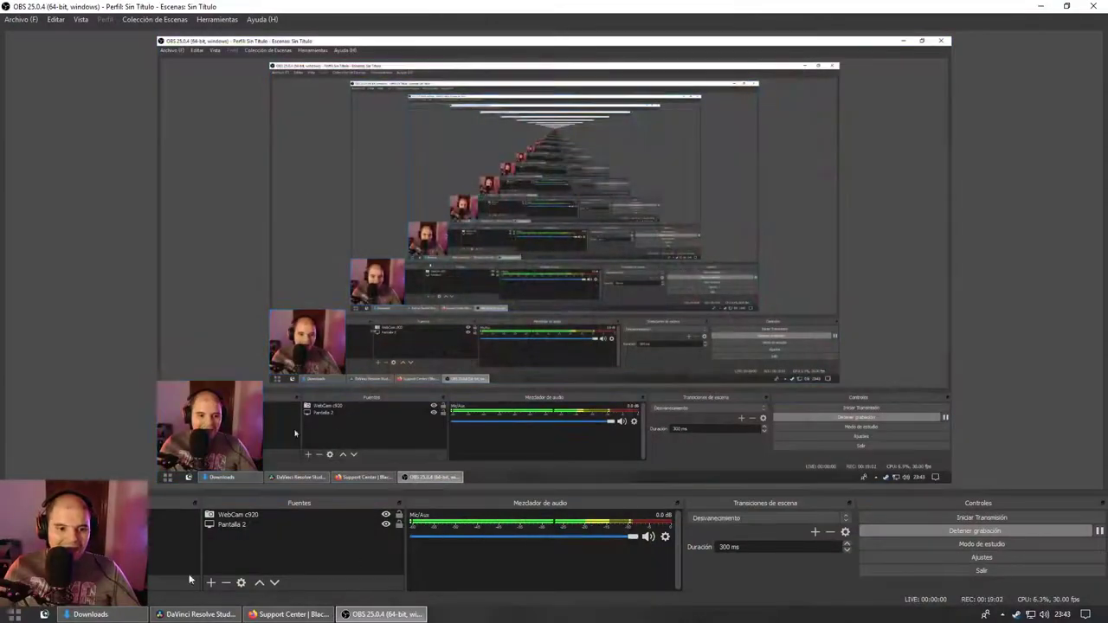
Step: Close the Blackmagic Design Support Center browser tab and return to the DaVinci Resolve project
left_click(287, 618)
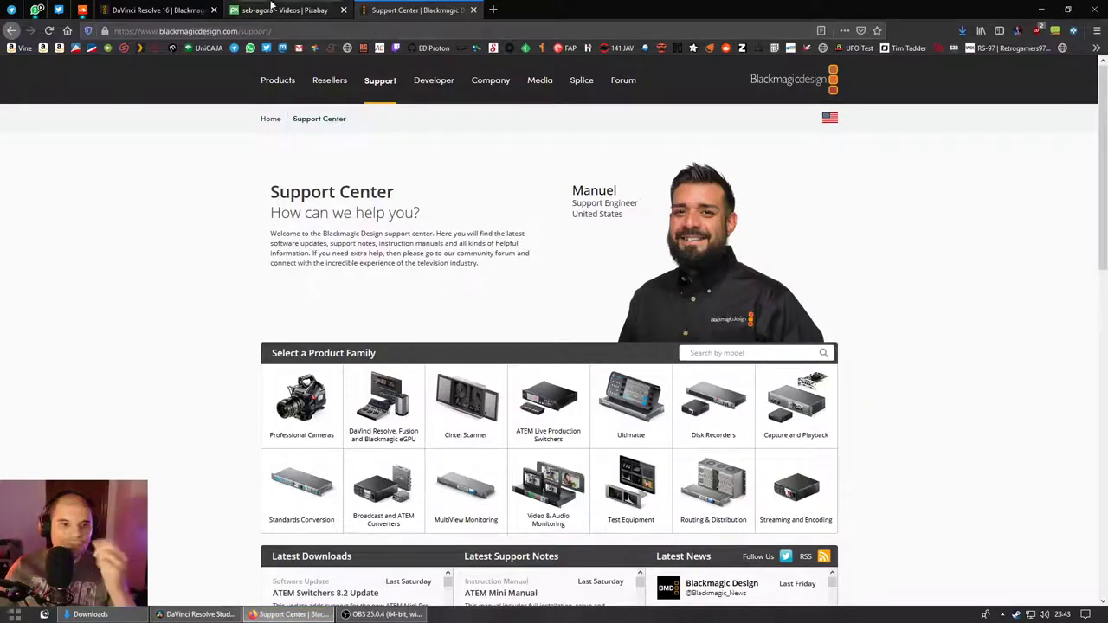
left_click(478, 9)
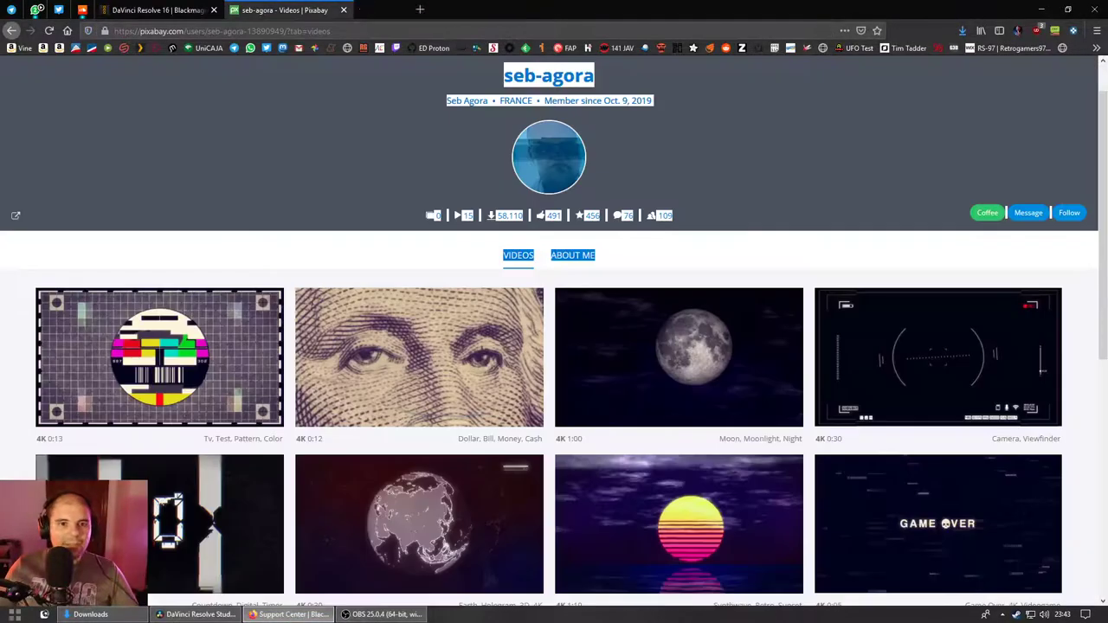
left_click(195, 614)
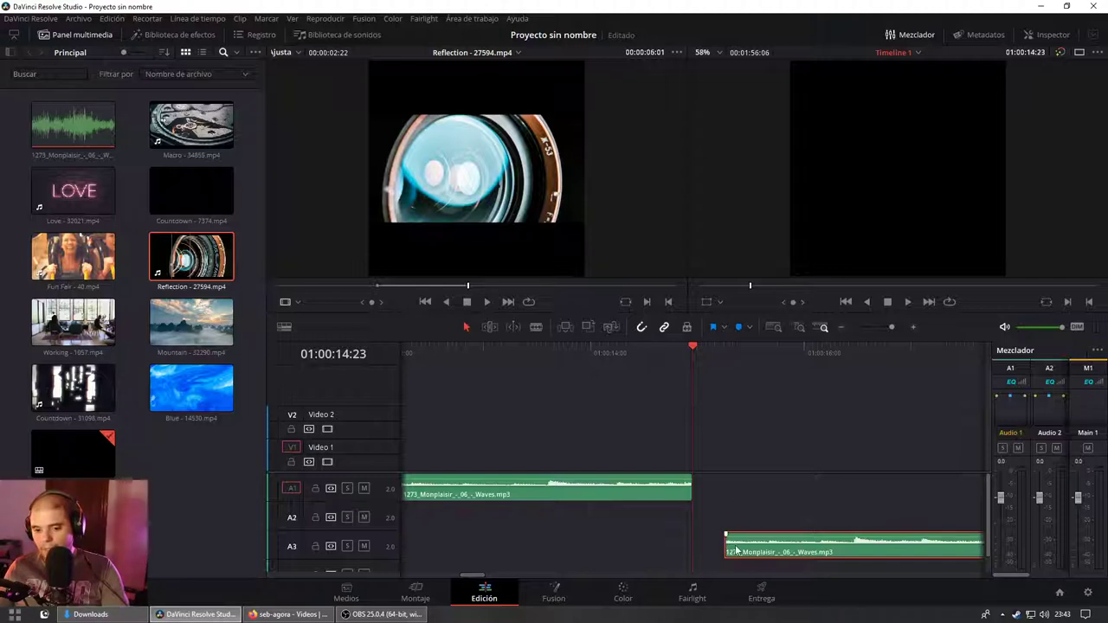
Step: Delete the leftover music piece on A3 and select the remaining A1 music clip
key("Delete")
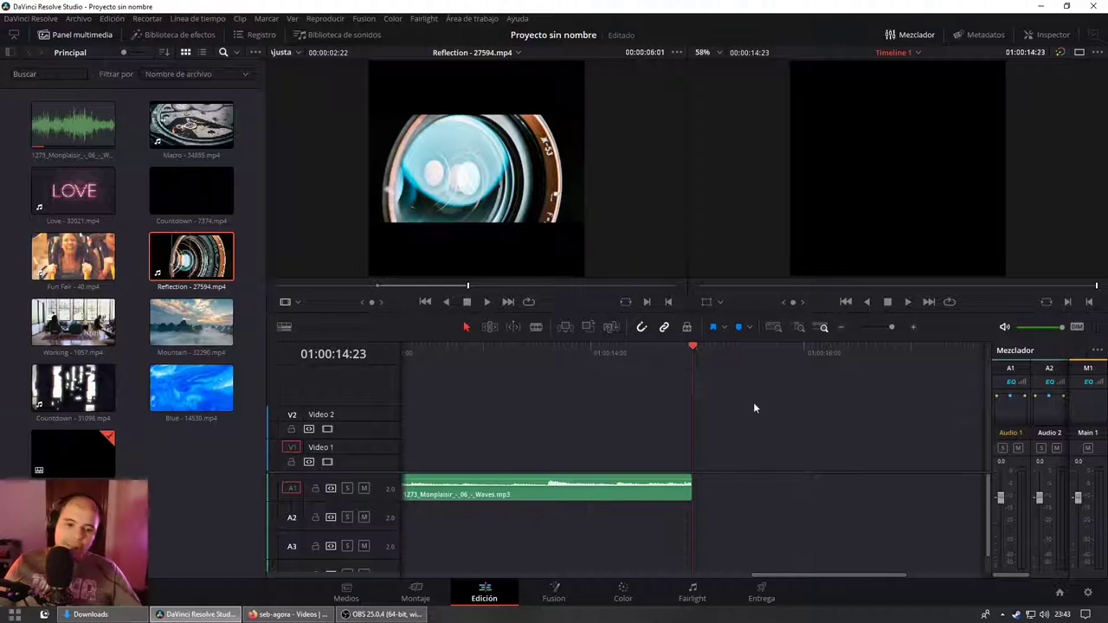
left_click(605, 500)
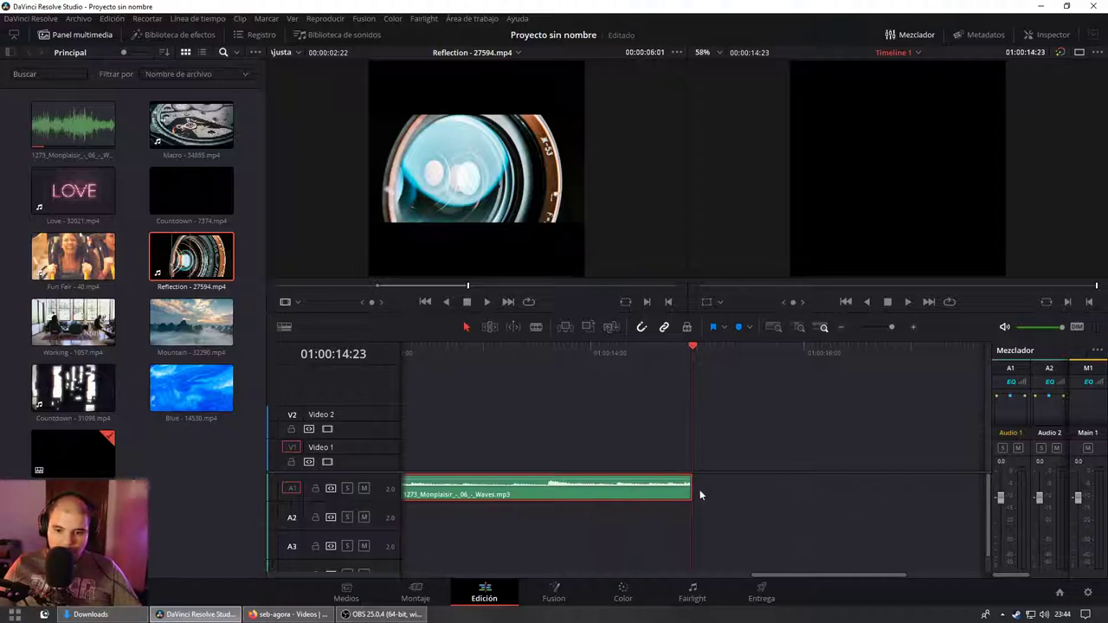
Step: Drag the A1 music's top-right fade handle to add a fade-out, then play it back twice
scroll(697, 493, "up", 4)
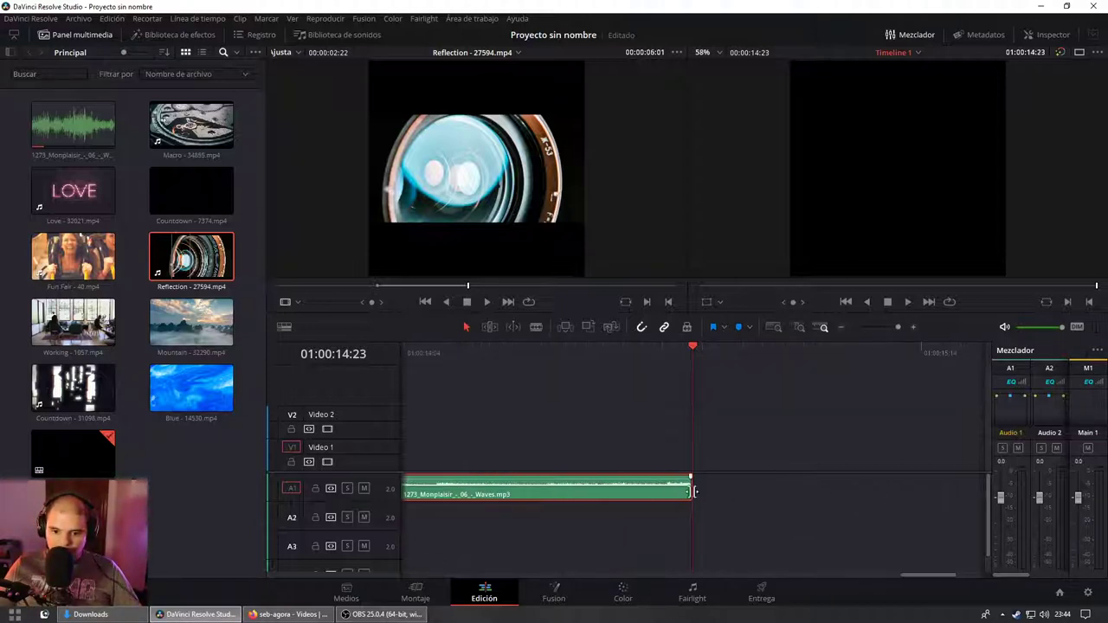
left_click_drag(691, 476, 643, 461)
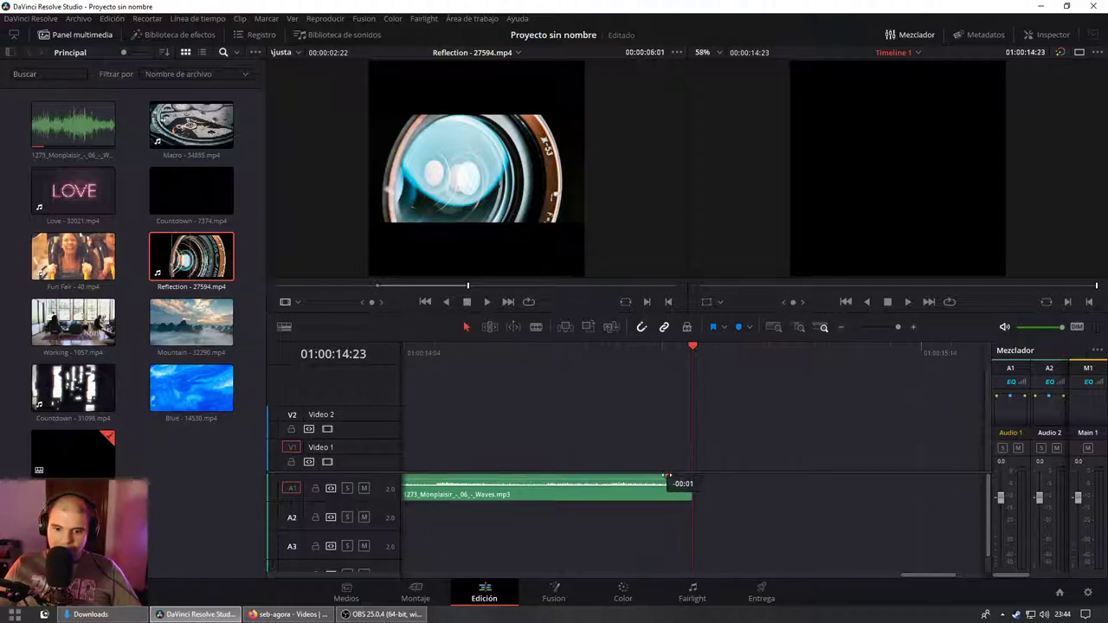
left_click_drag(609, 356, 613, 357)
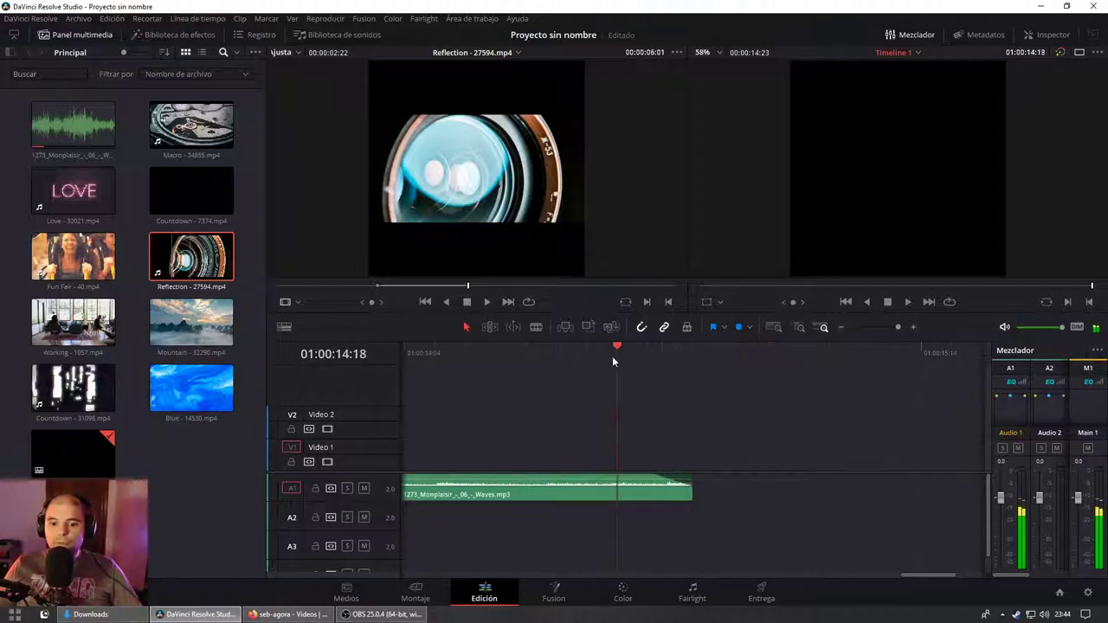
key("space")
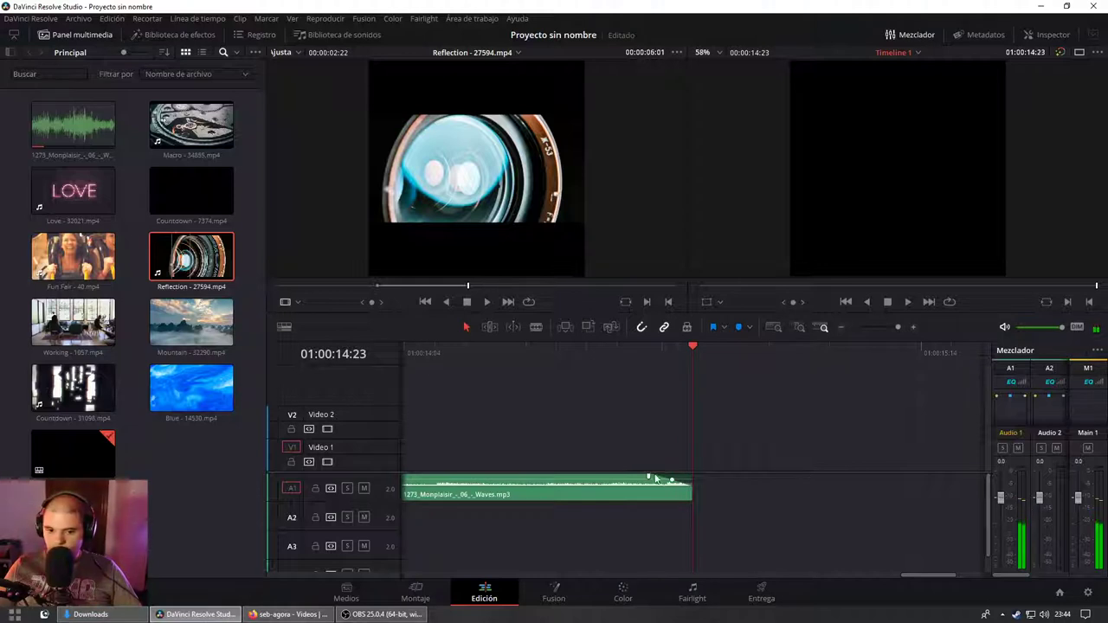
scroll(679, 447, "up", 3)
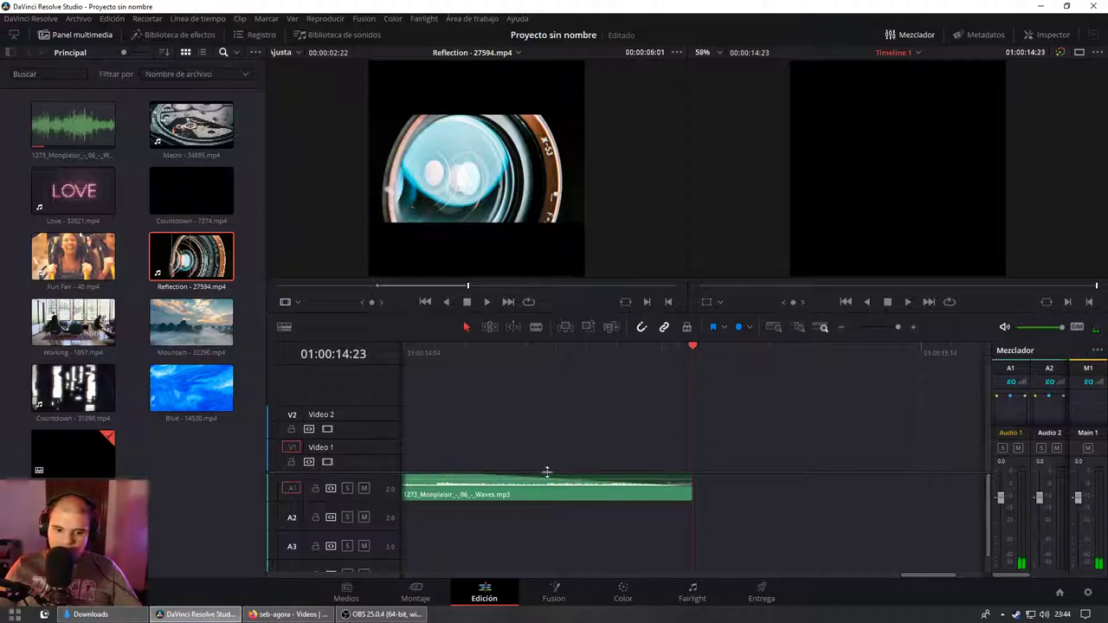
scroll(679, 441, "down", 2)
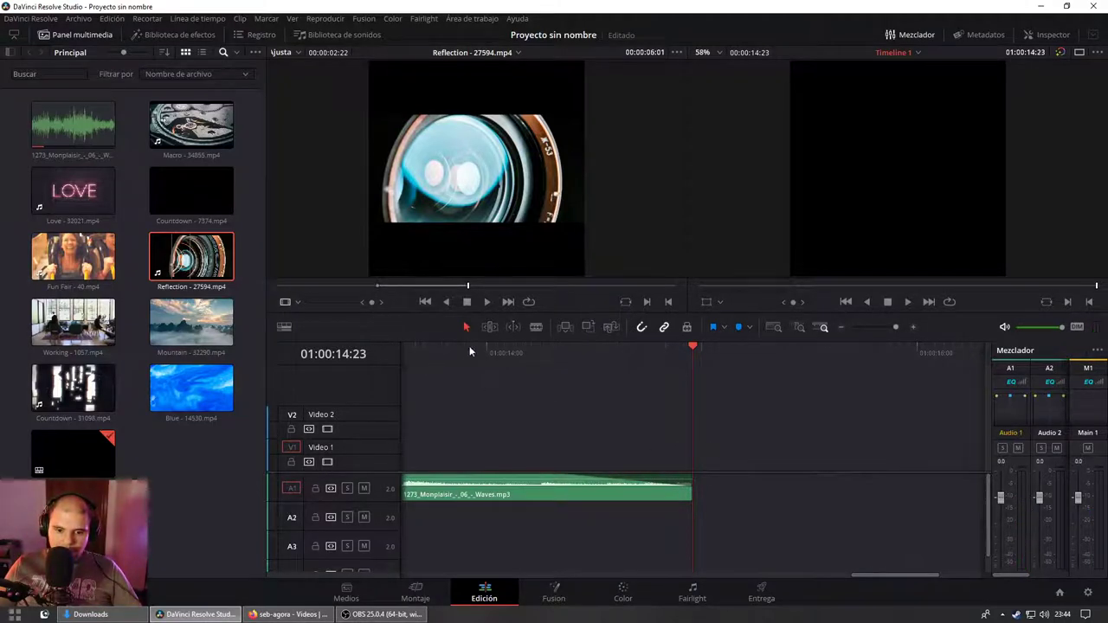
left_click(432, 358)
key("space")
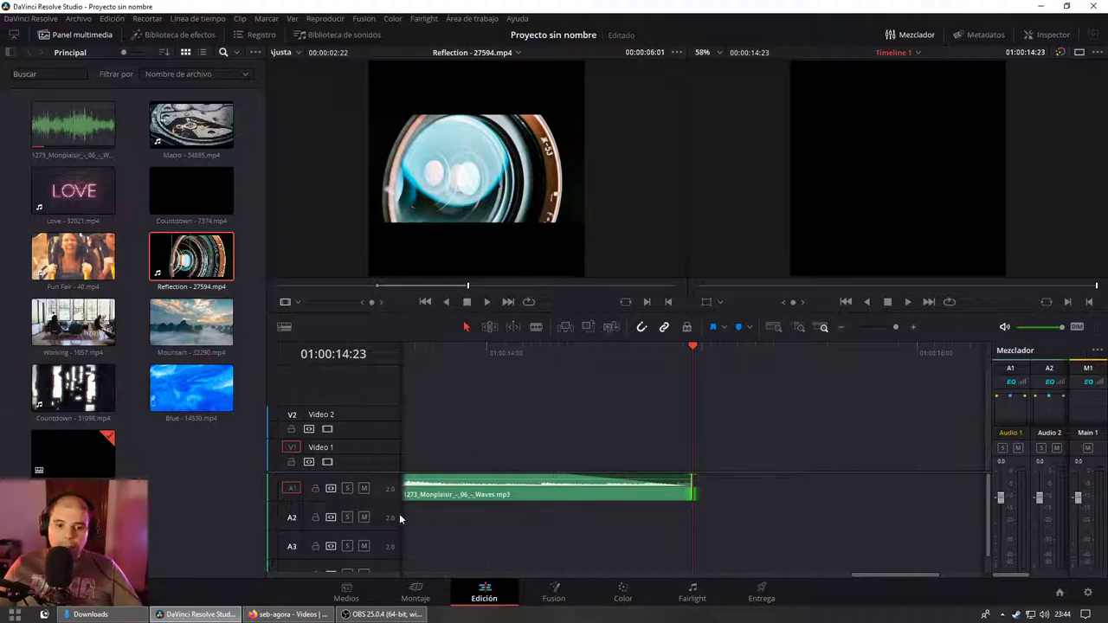
Step: Collapse the media pool to widen the timeline and switch the timeline layout
left_click(282, 329)
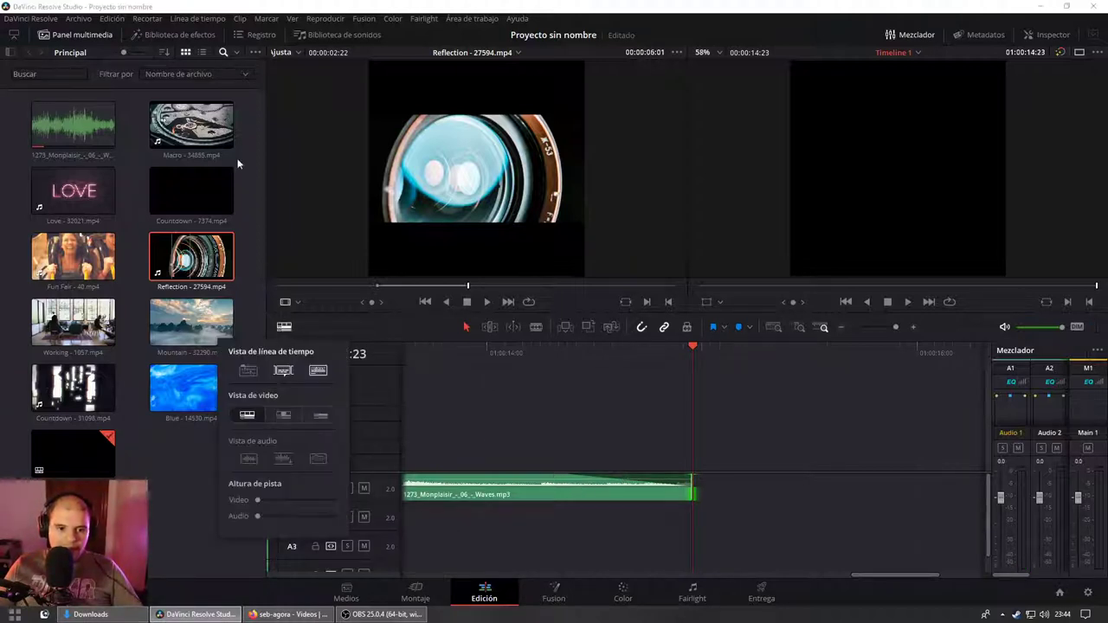
left_click(95, 36)
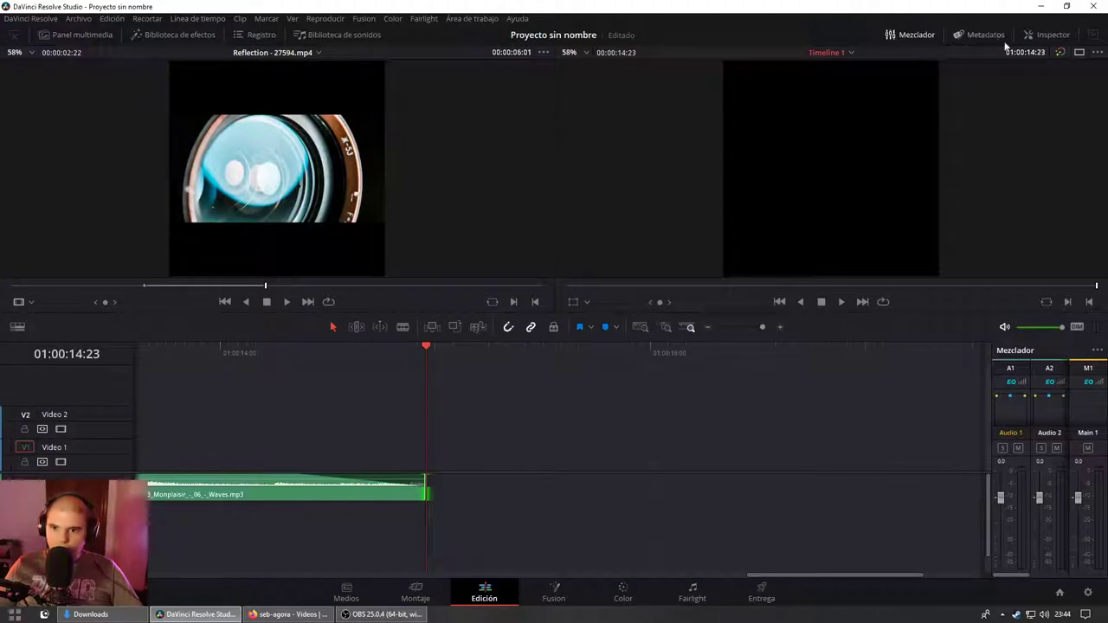
left_click(19, 327)
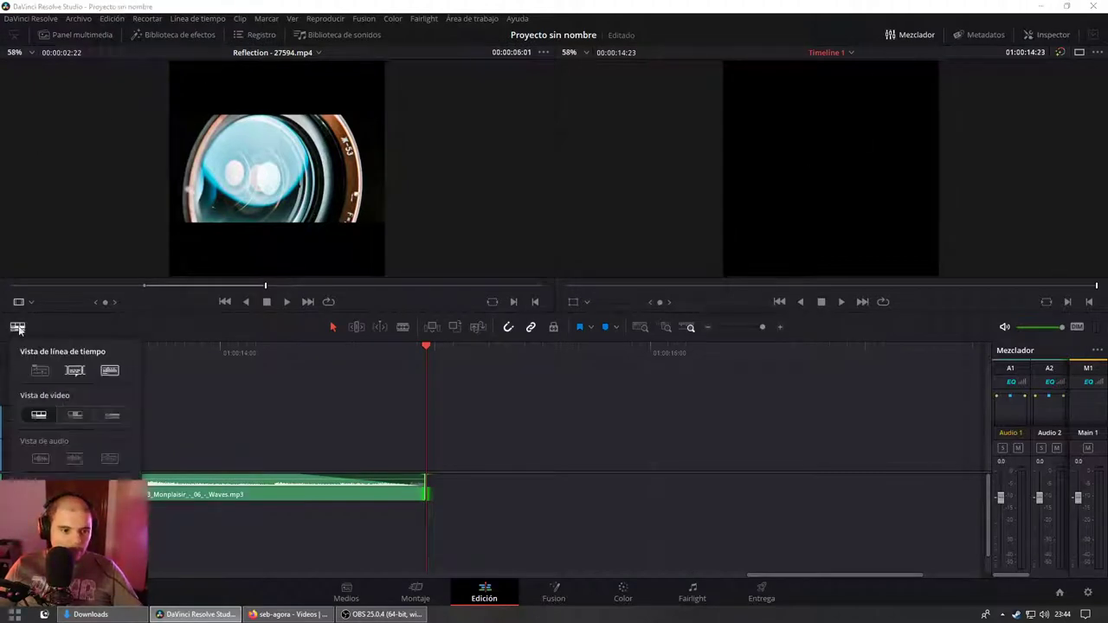
left_click(110, 373)
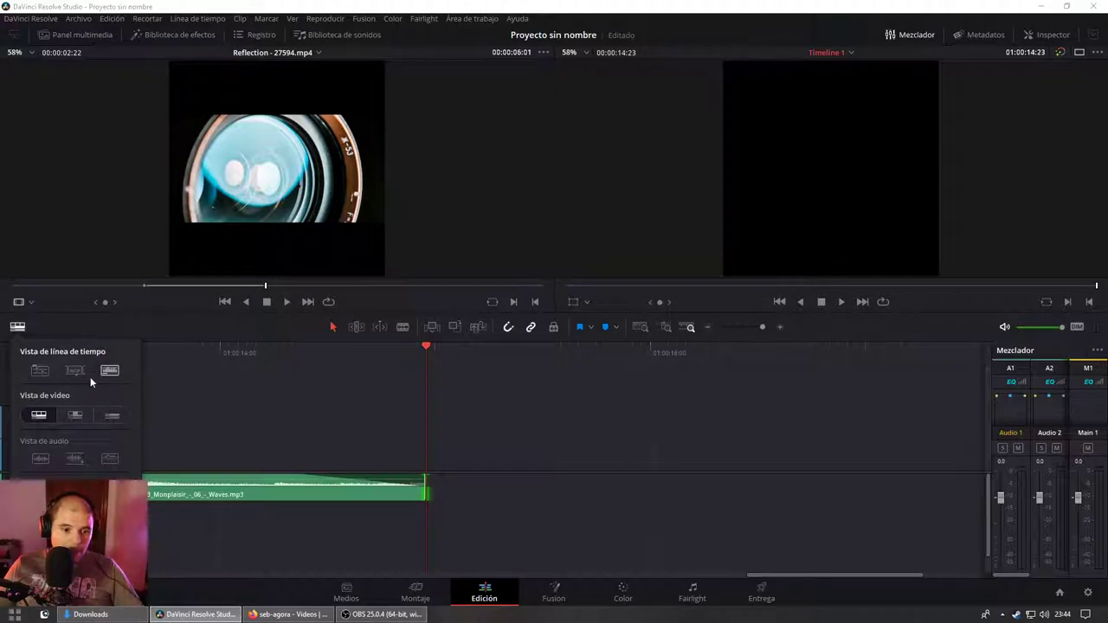
Step: Compare thin-bar, thumbnail and filmstrip clip views, settling on the thumbnail view
left_click(113, 419)
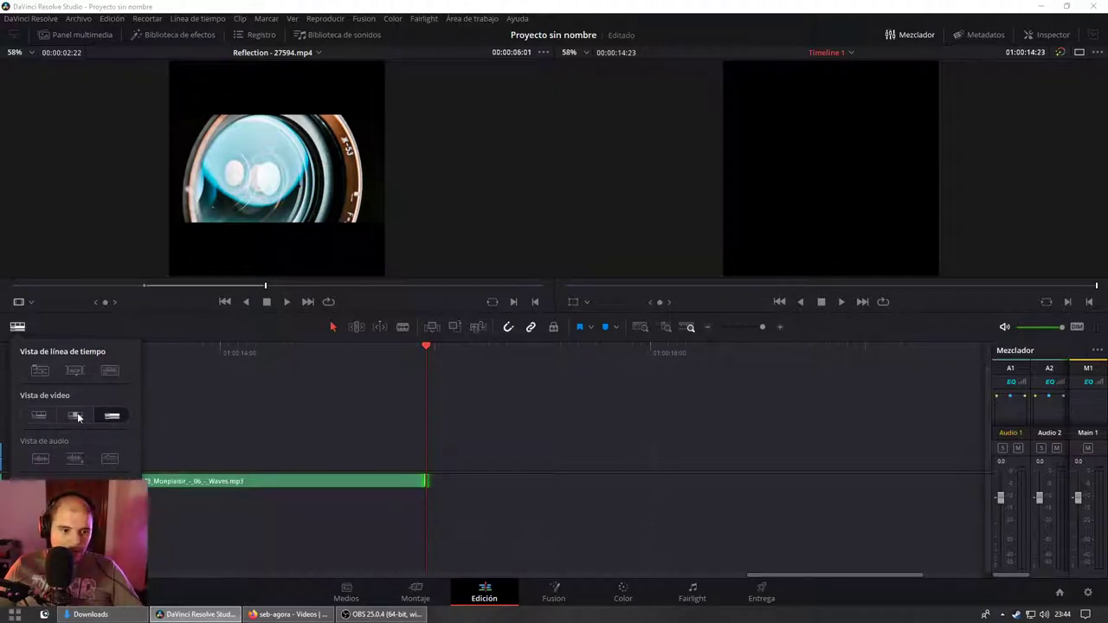
left_click(77, 416)
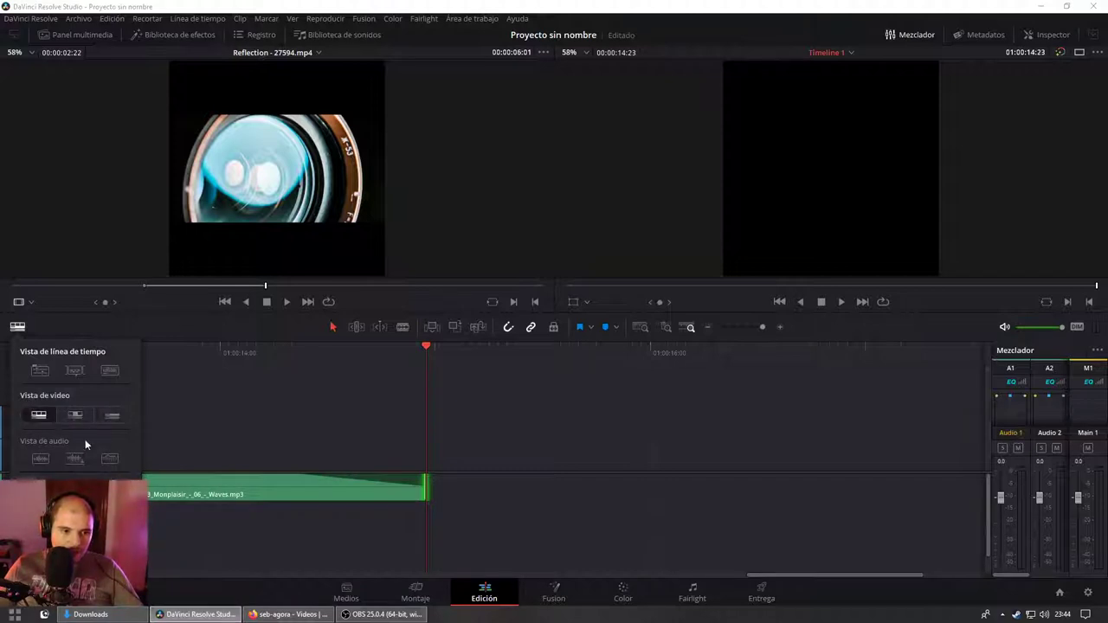
left_click(38, 416)
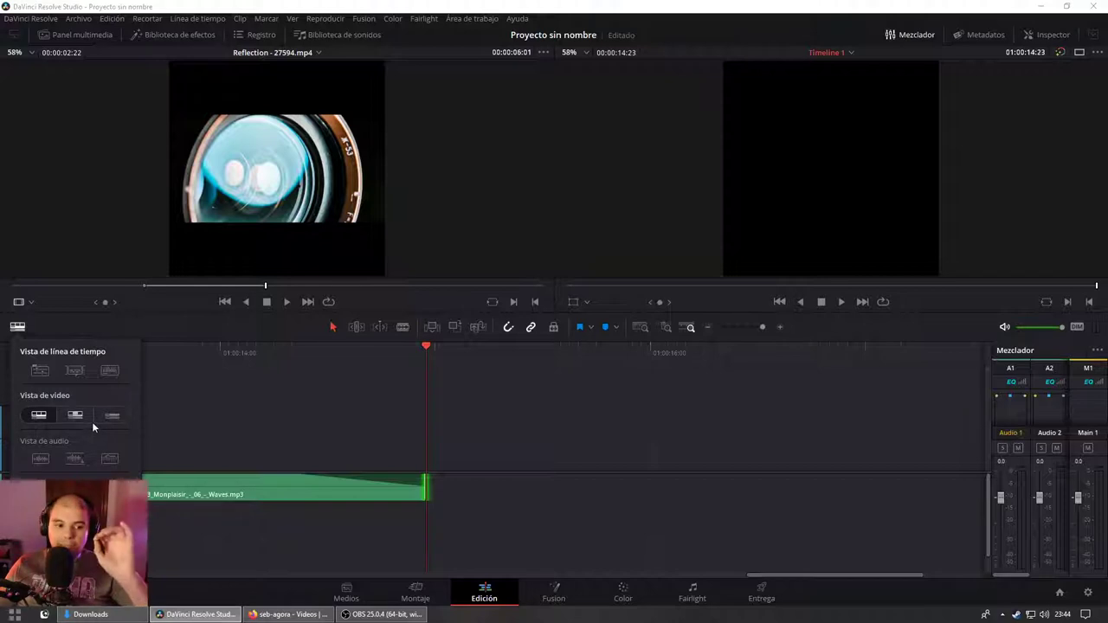
left_click(76, 416)
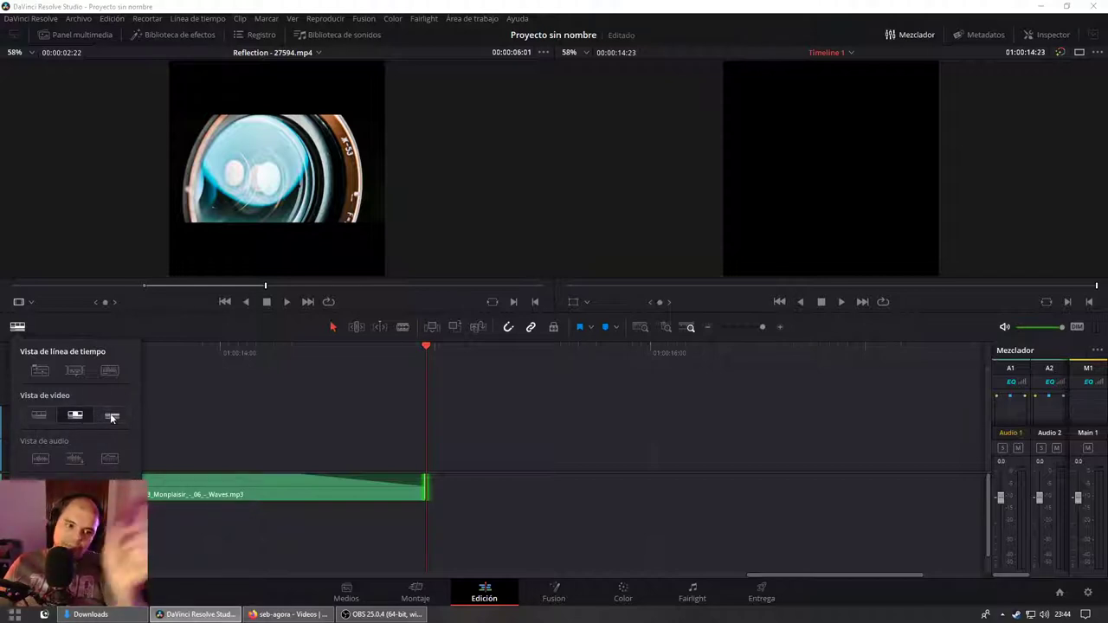
left_click(111, 415)
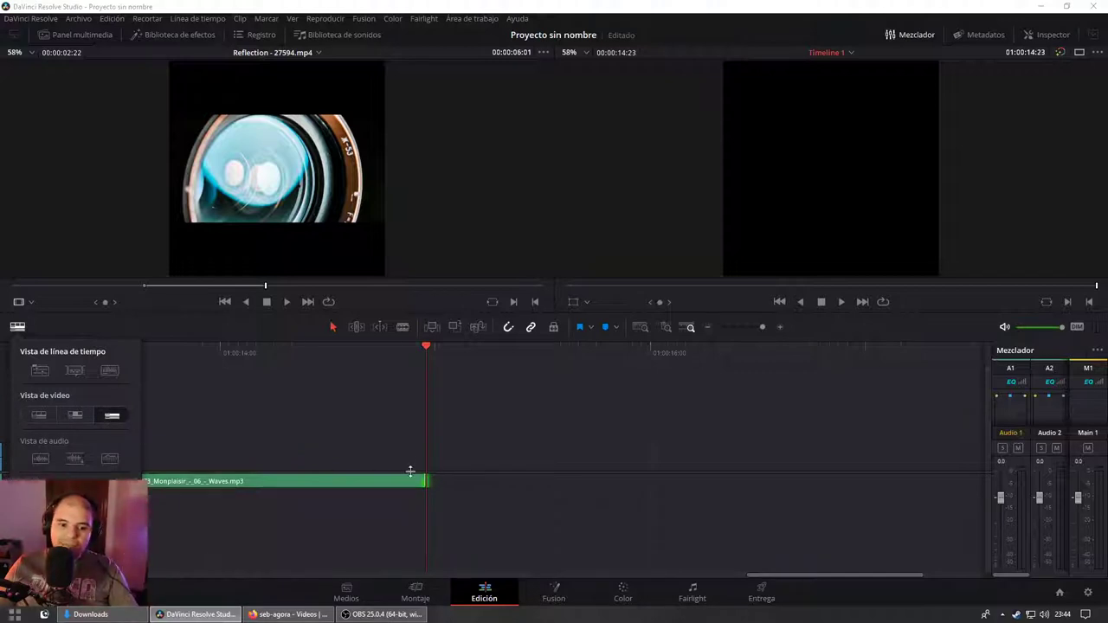
left_click(75, 415)
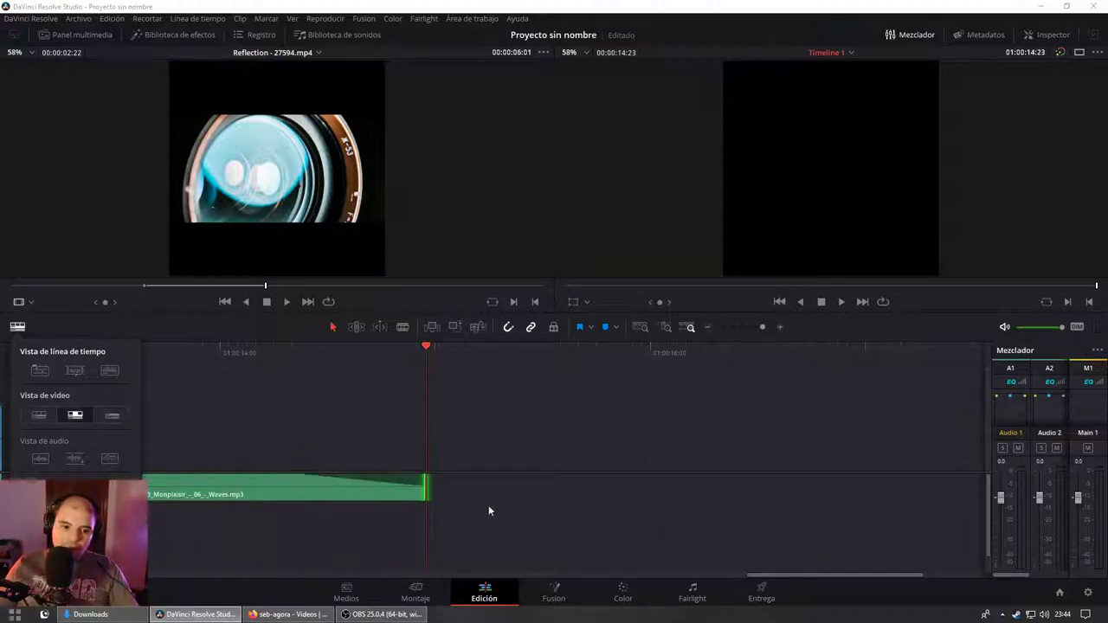
left_click(398, 493)
Step: Zoom the timeline out and play the faded music from 01:00:00:00, then stop
scroll(505, 477, "down", 2)
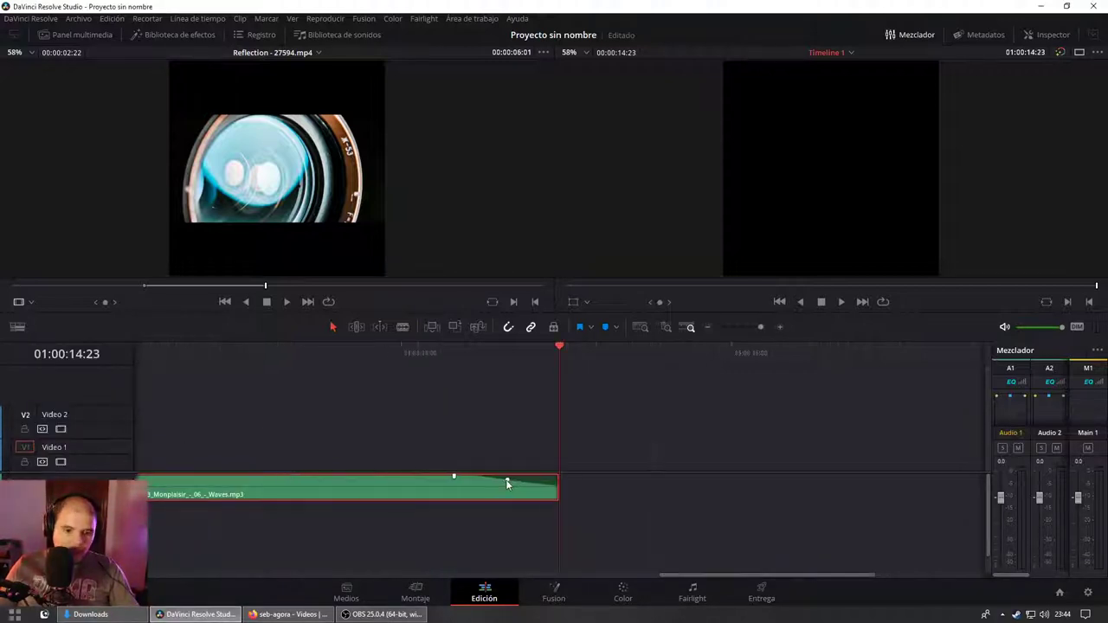
scroll(509, 480, "down", 2)
scroll(209, 474, "down", 1)
scroll(285, 457, "up", 1)
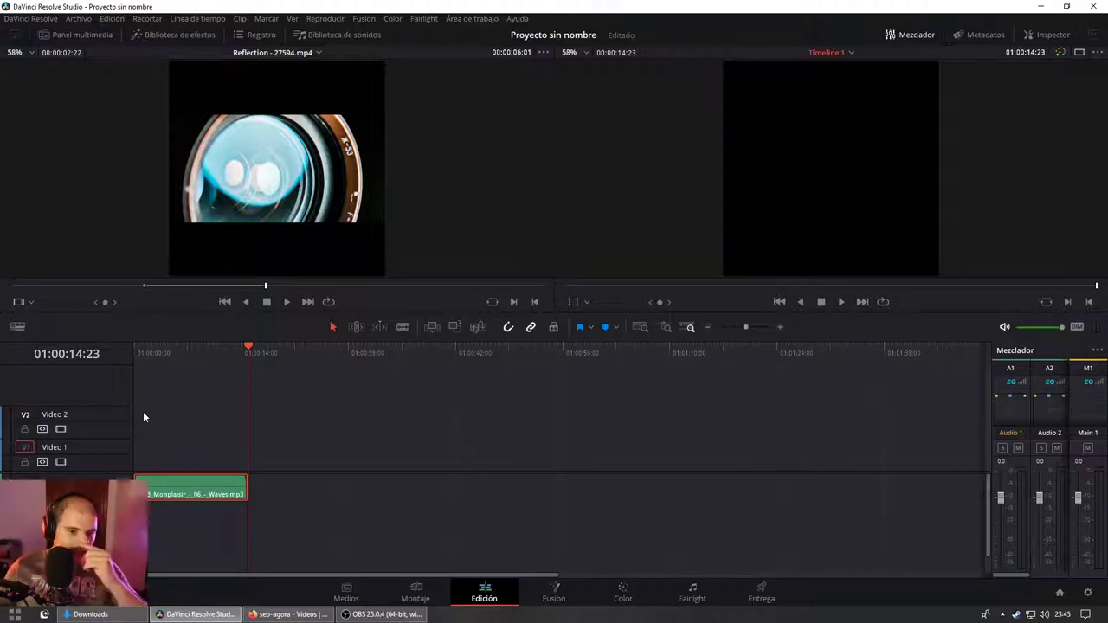
left_click_drag(216, 357, 128, 353)
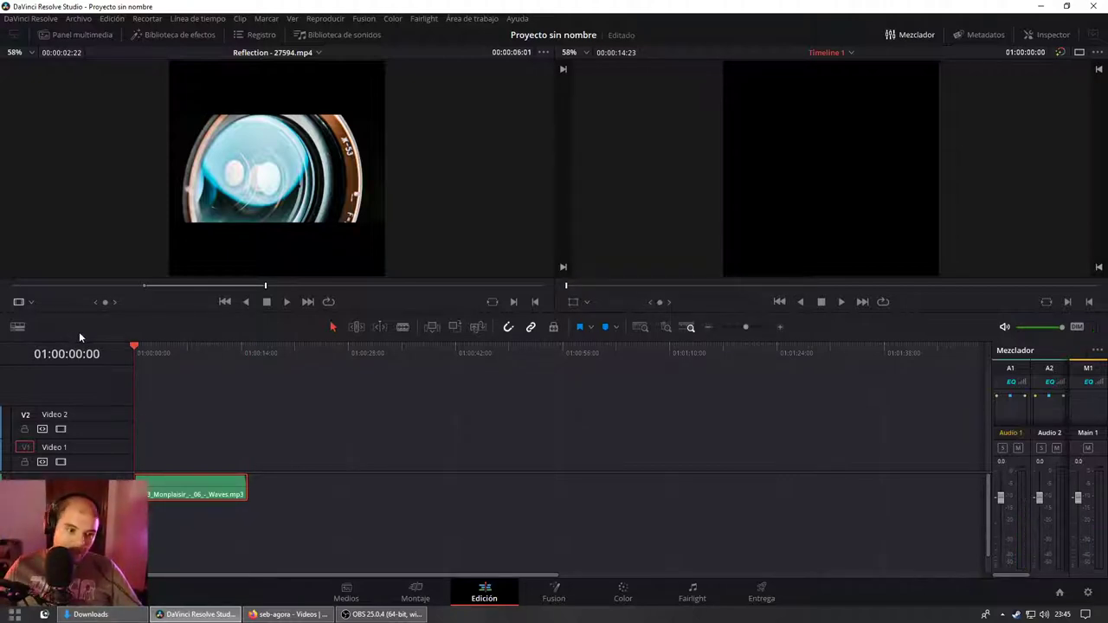
key("space")
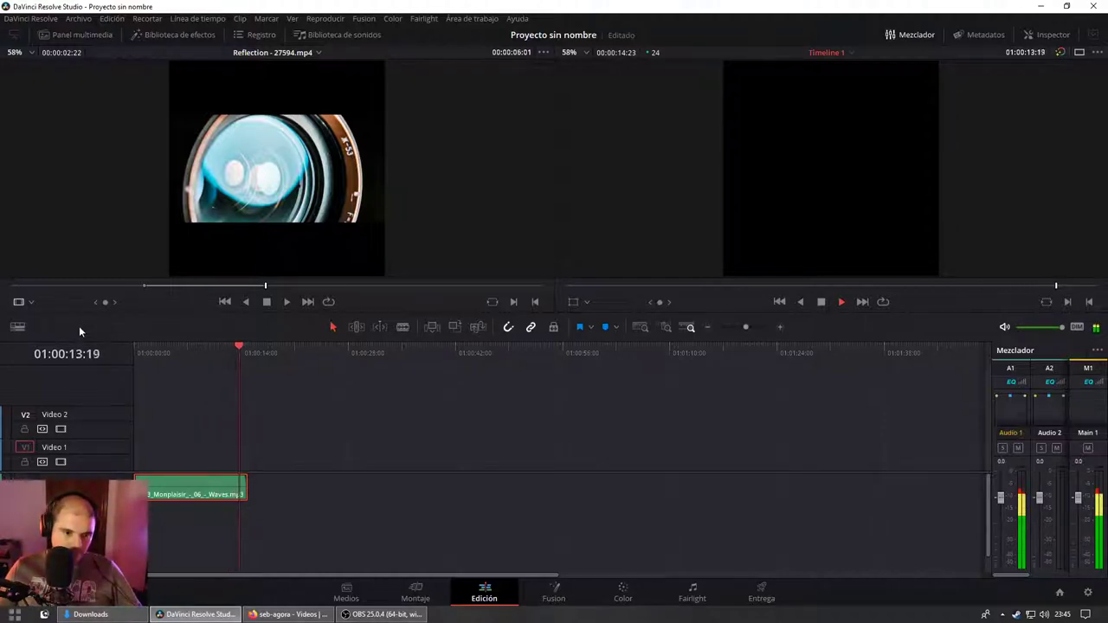
key("space")
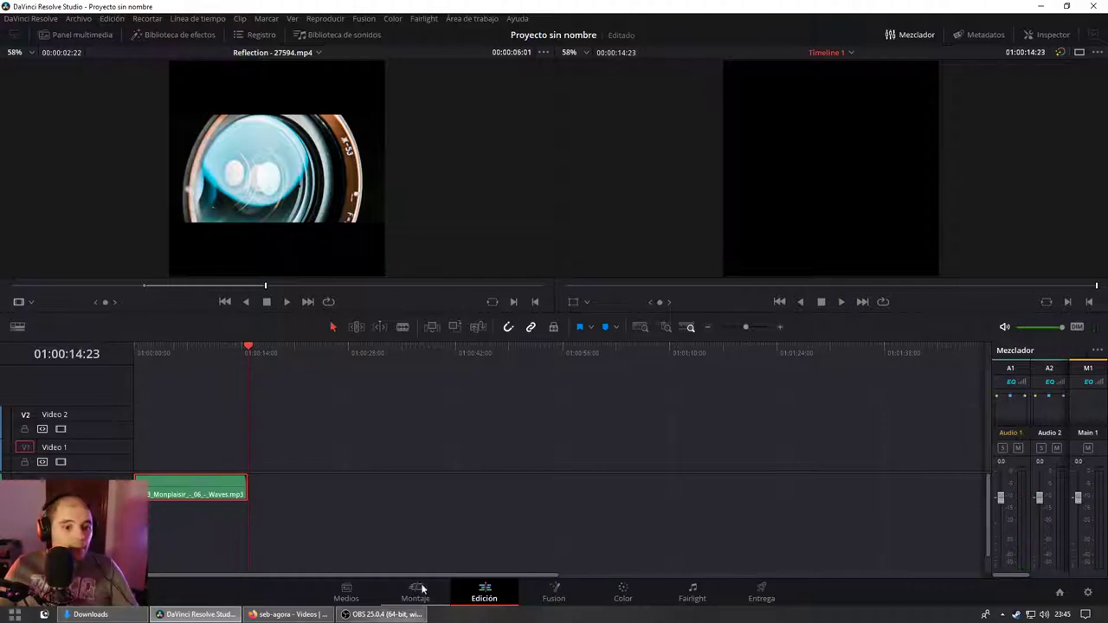
Step: Restore the media pool, cue Reflection - 27594.mp4 at 00:00:04:06, and place it at V1's start
left_click(72, 34)
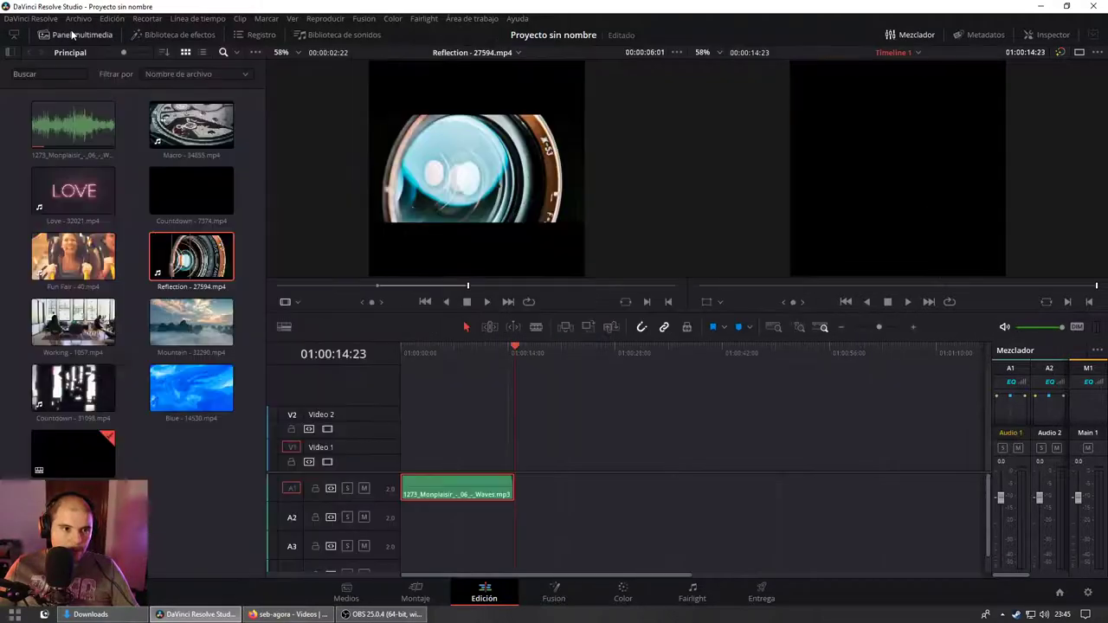
left_click(191, 126)
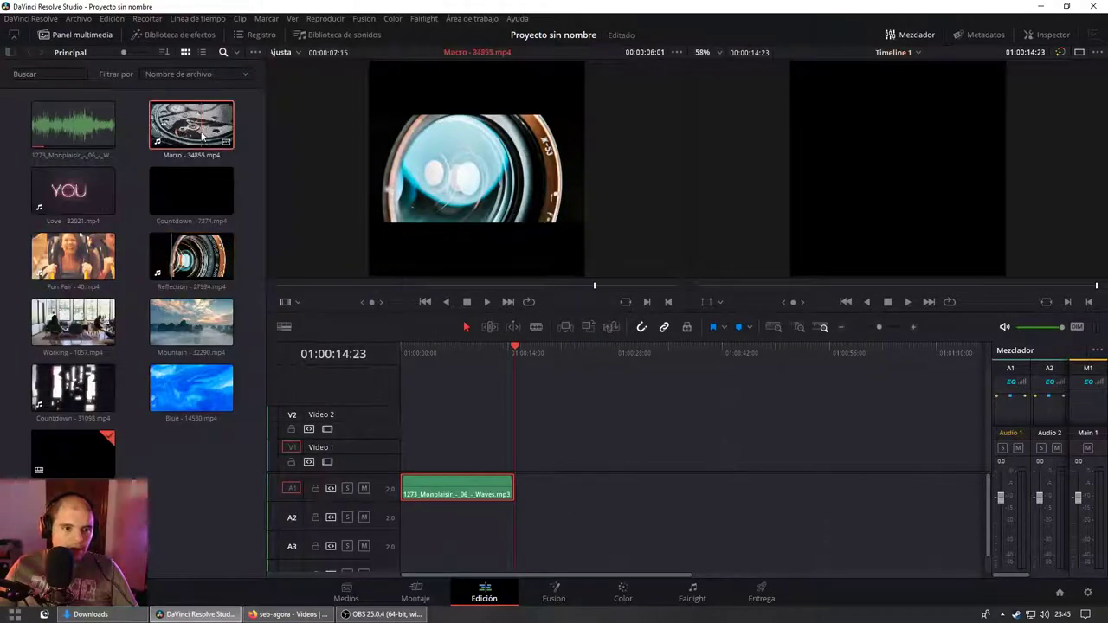
left_click(191, 256)
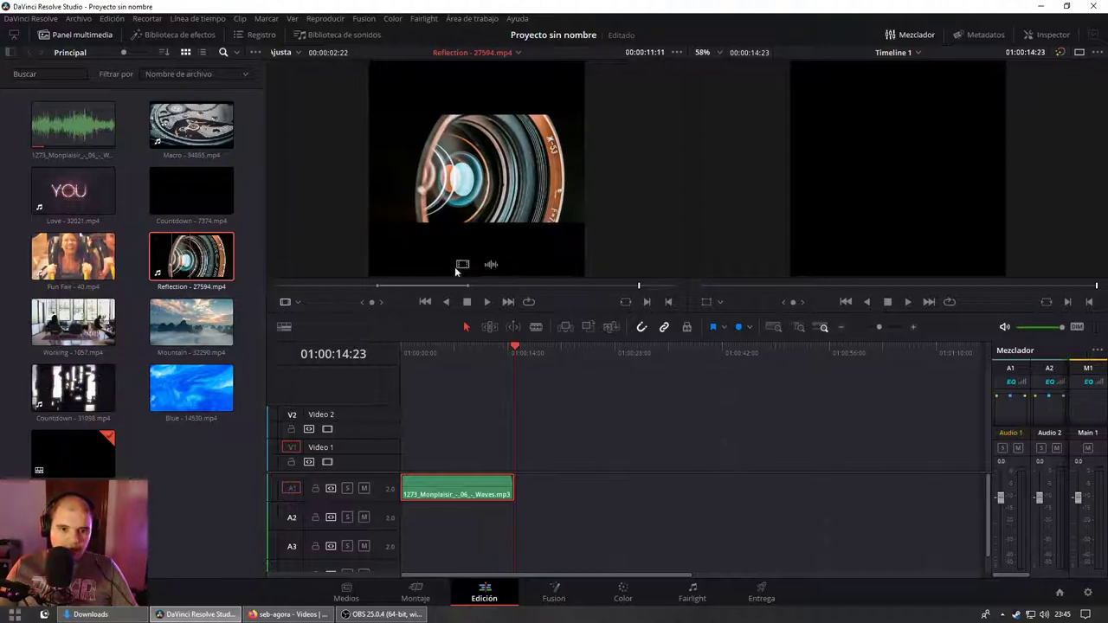
left_click(412, 285)
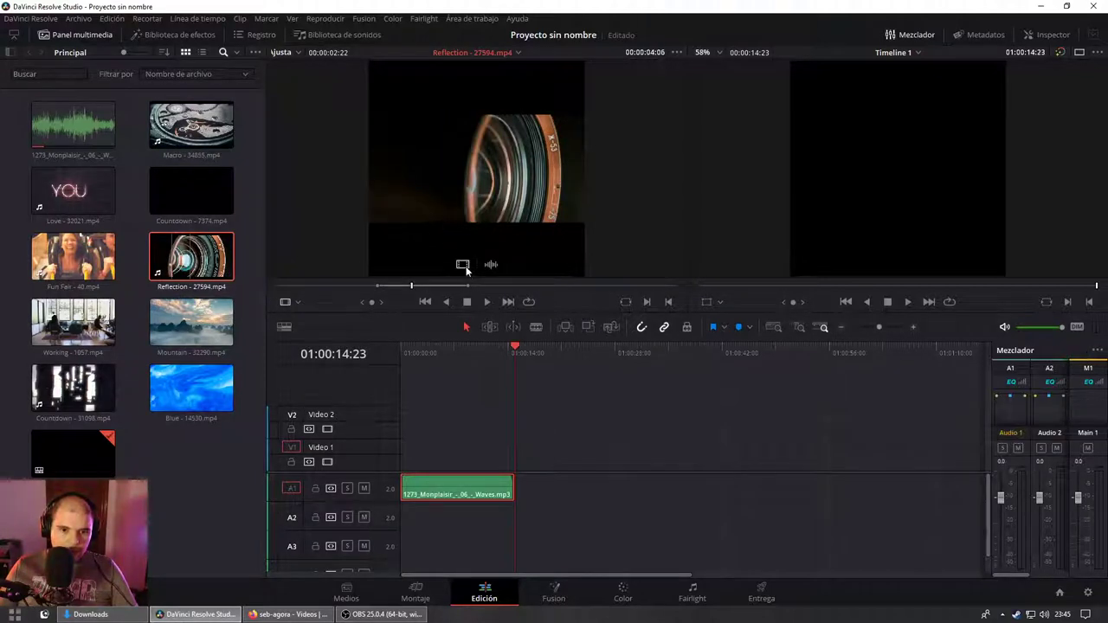
mouse_move(523, 377)
left_mouse_down()
mouse_move(419, 432)
mouse_move(422, 450)
mouse_move(582, 456)
left_mouse_up()
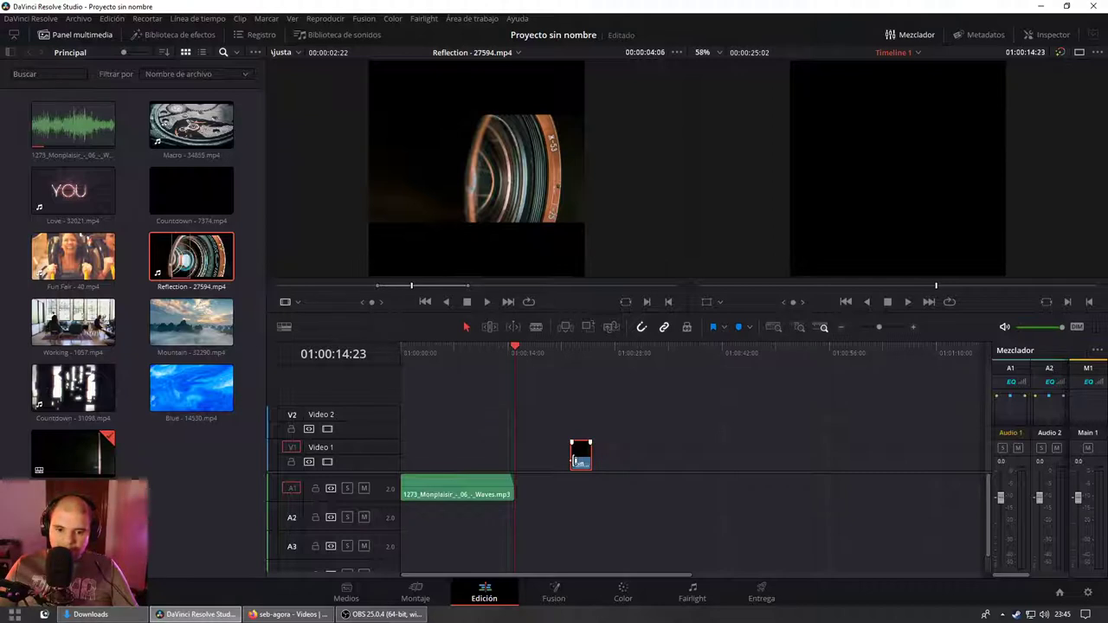
mouse_move(572, 457)
left_mouse_down()
mouse_move(547, 451)
mouse_move(635, 452)
mouse_move(567, 445)
left_mouse_up()
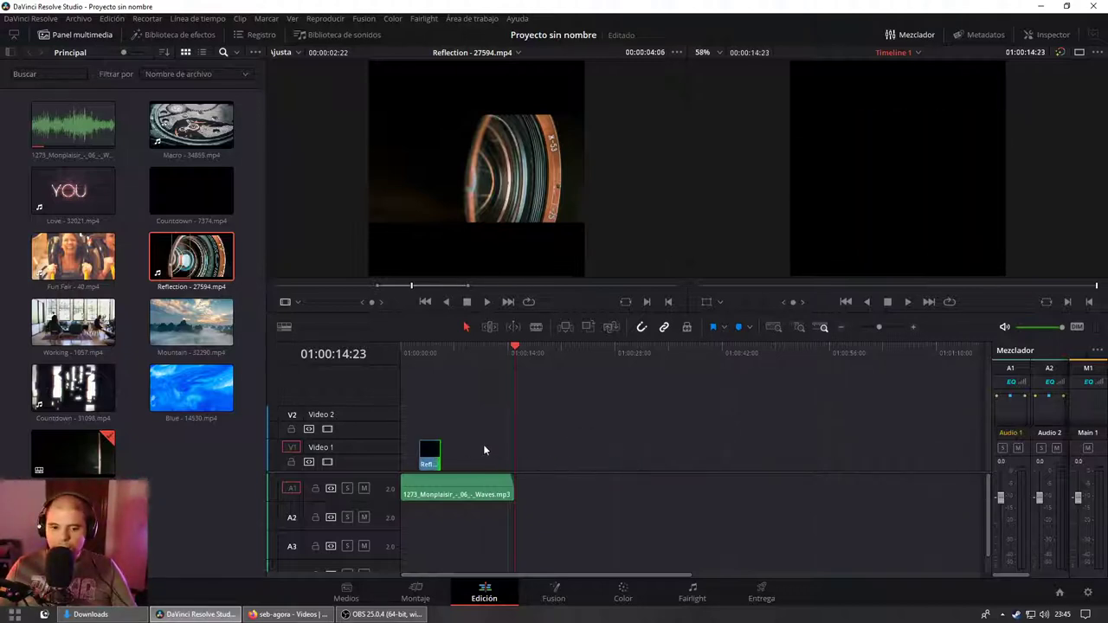
mouse_move(424, 456)
left_mouse_down()
mouse_move(580, 456)
mouse_move(410, 452)
left_mouse_up()
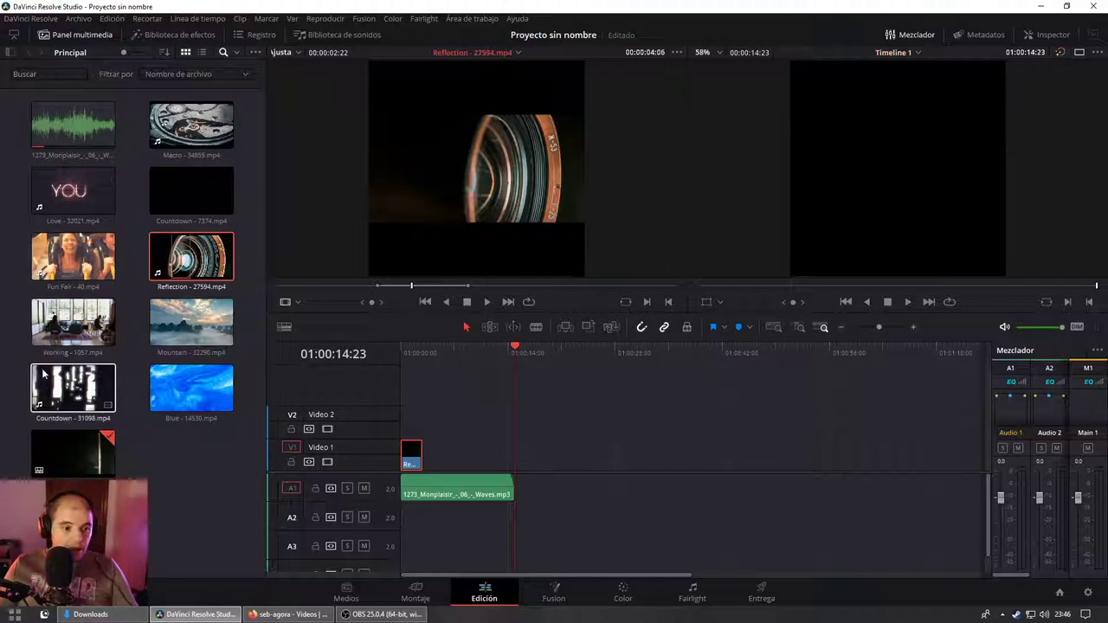
Step: Place a section of the Mountain clip on V2 near the start, then scrub Blue - 14530.mp4
left_click(178, 322)
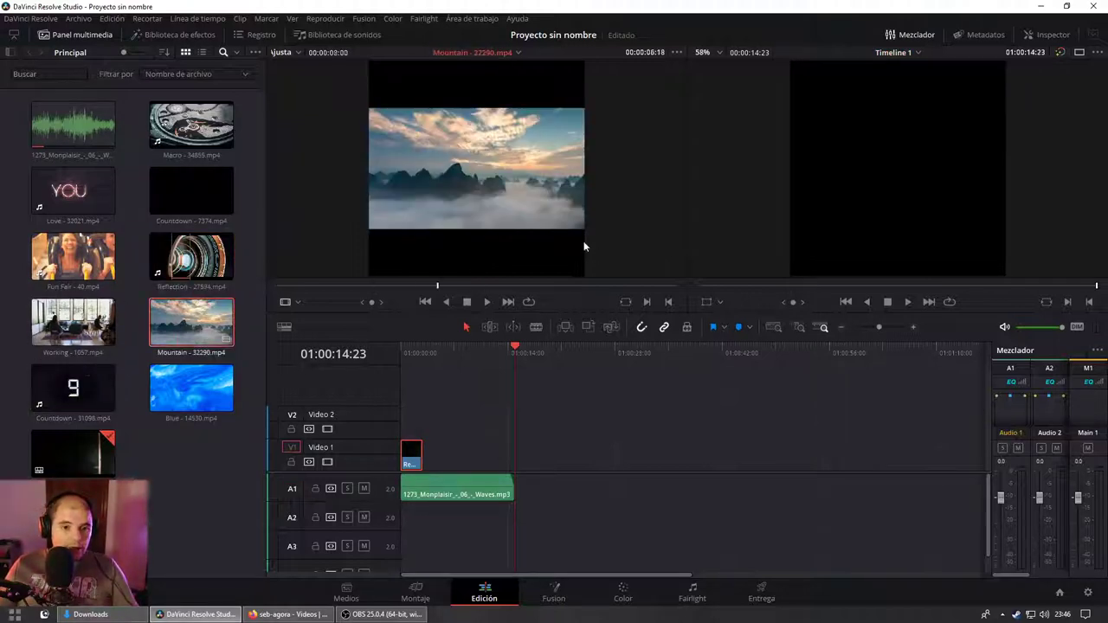
mouse_move(289, 289)
left_mouse_down()
mouse_move(665, 289)
mouse_move(357, 290)
left_mouse_up()
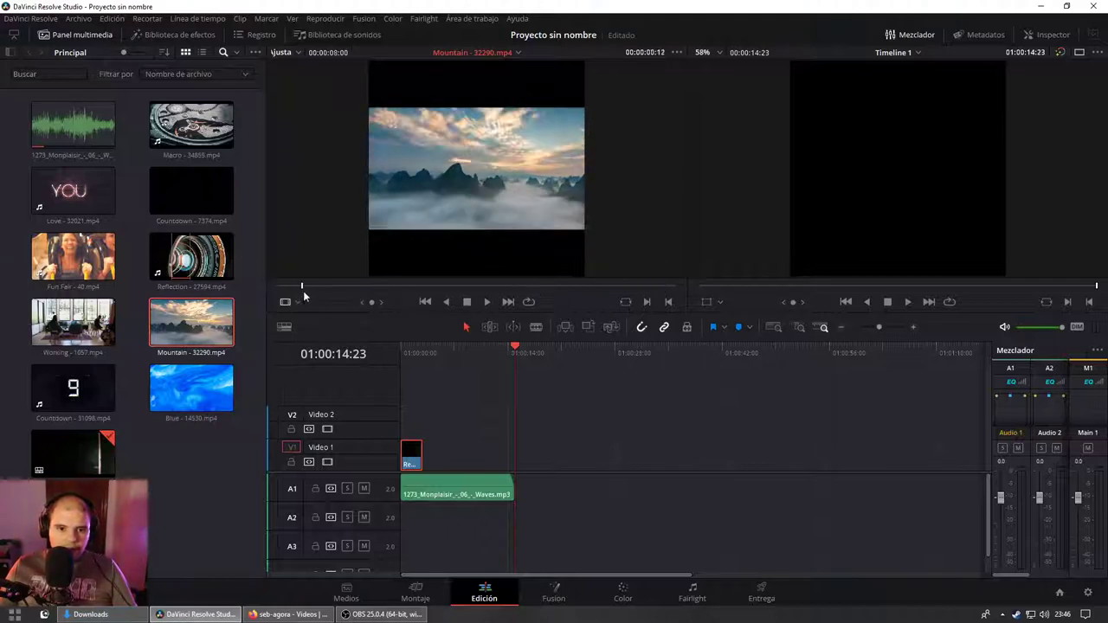
mouse_move(454, 169)
left_mouse_down()
mouse_move(412, 441)
mouse_move(435, 438)
left_mouse_up()
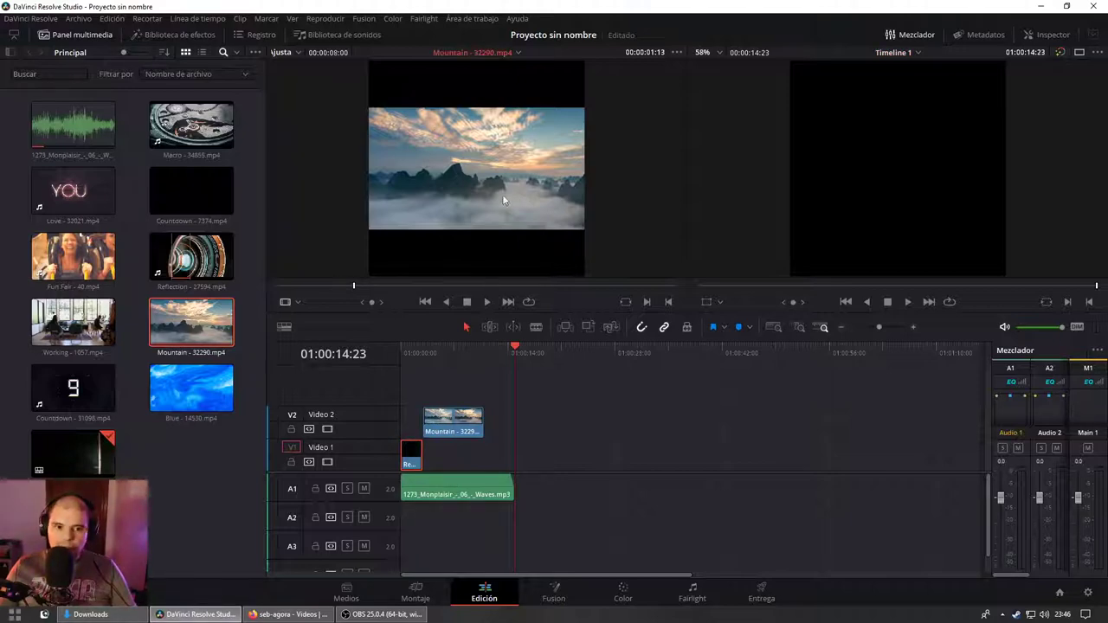
left_click(171, 389)
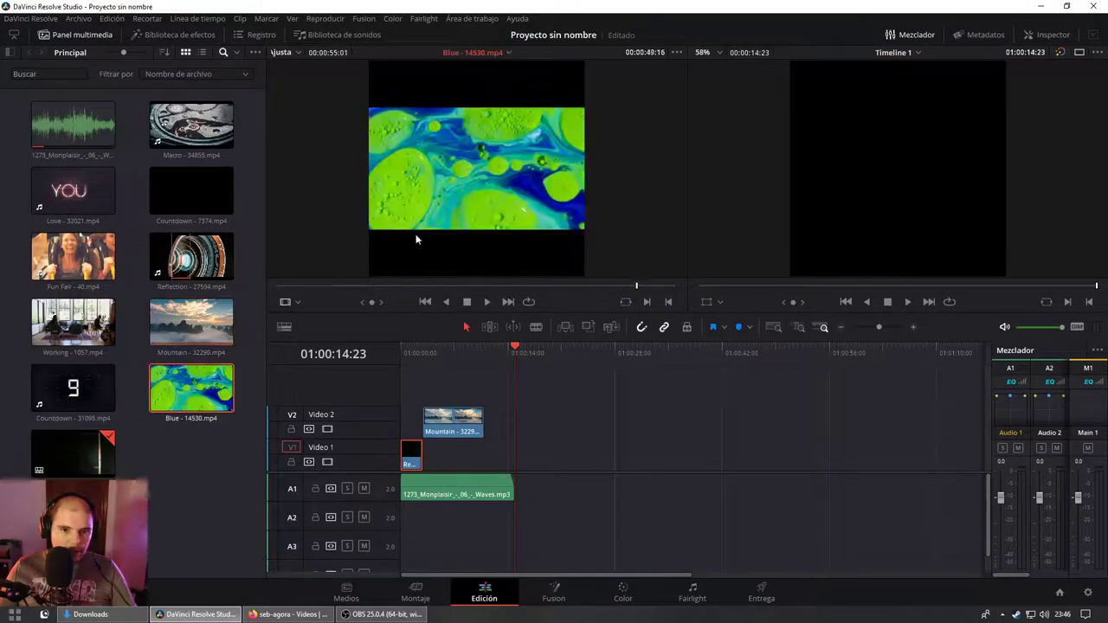
left_click_drag(326, 291, 562, 285)
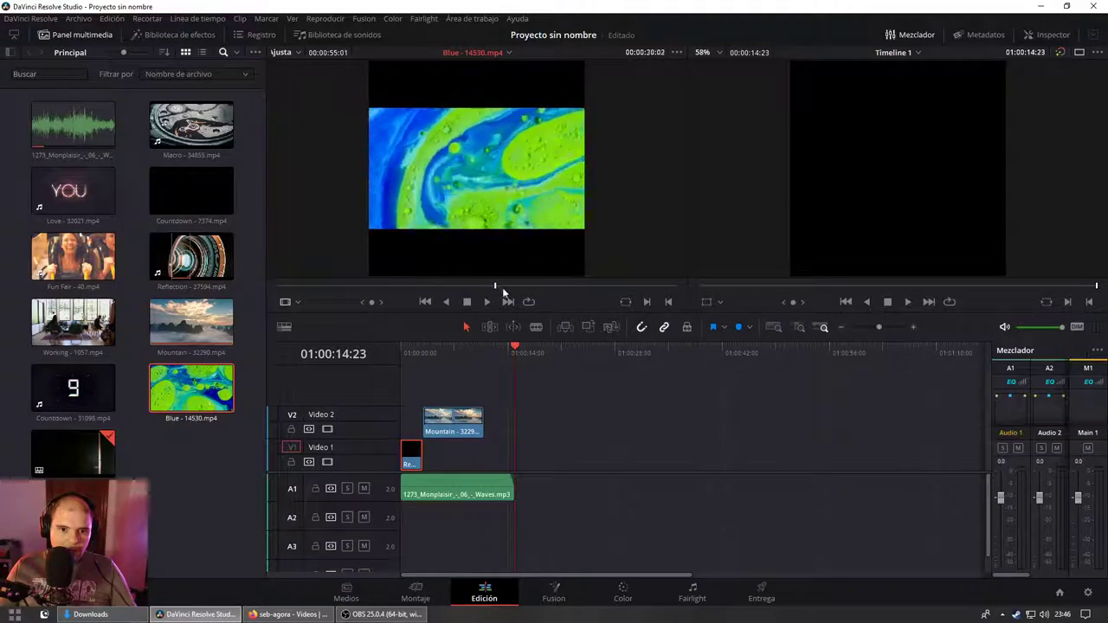
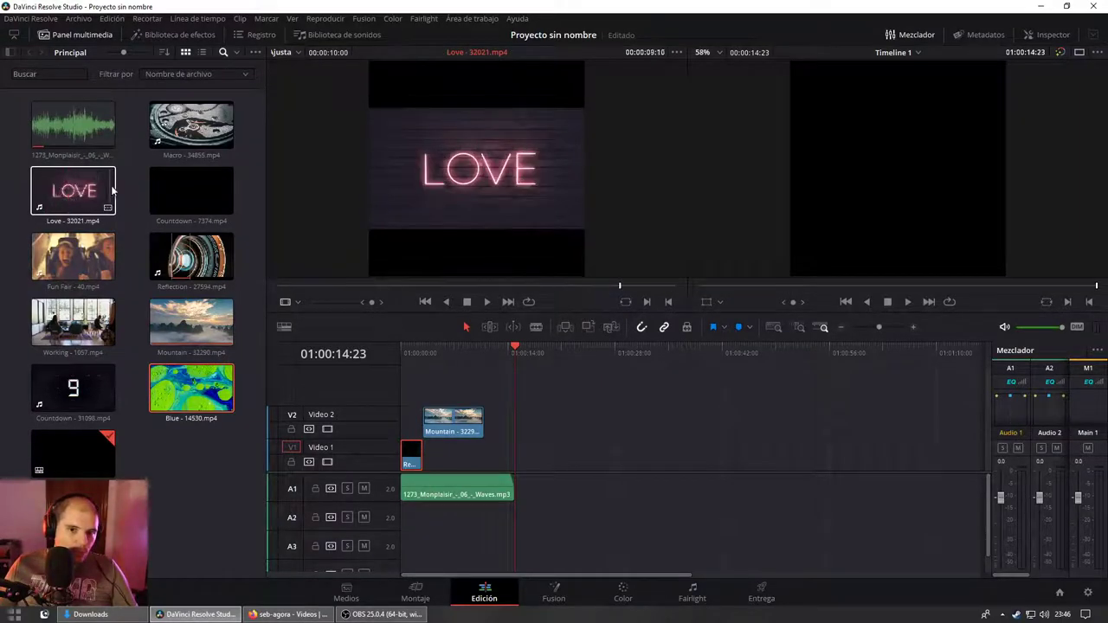
Step: Add the Love - 32021.mp4 video to Video 2 and delete its unwanted audio from A1
left_click(80, 192)
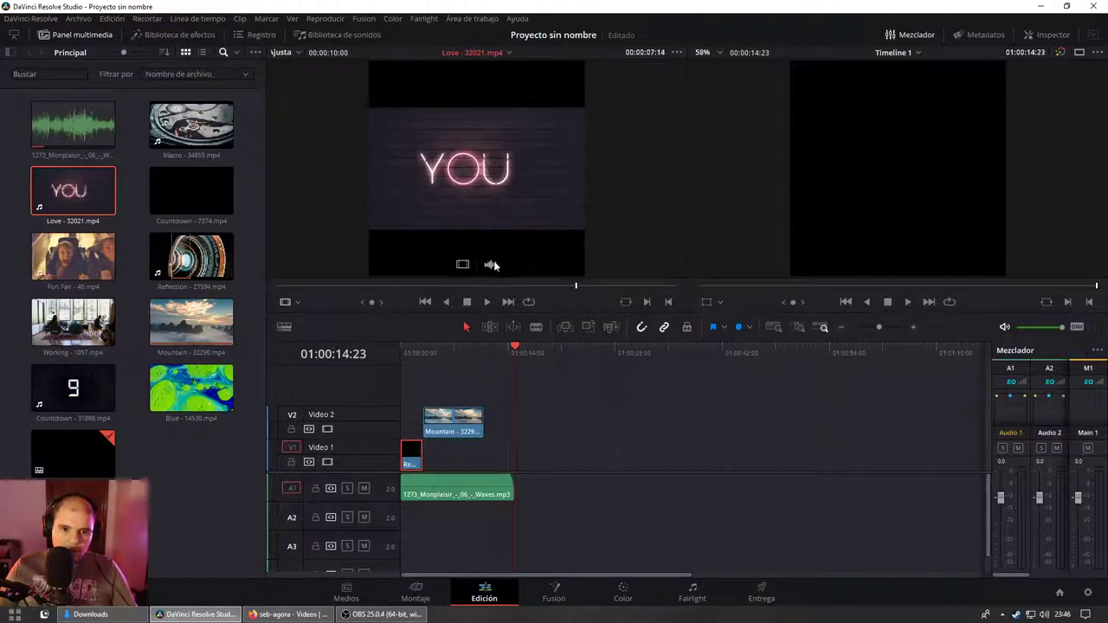
left_click_drag(492, 266, 636, 487)
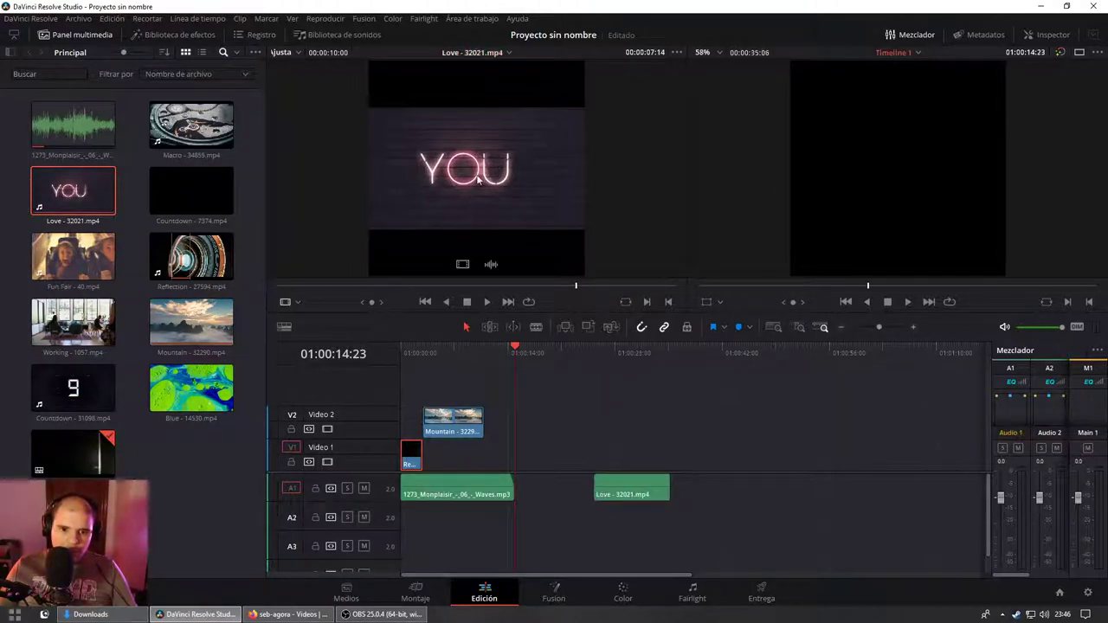
left_click_drag(463, 264, 544, 438)
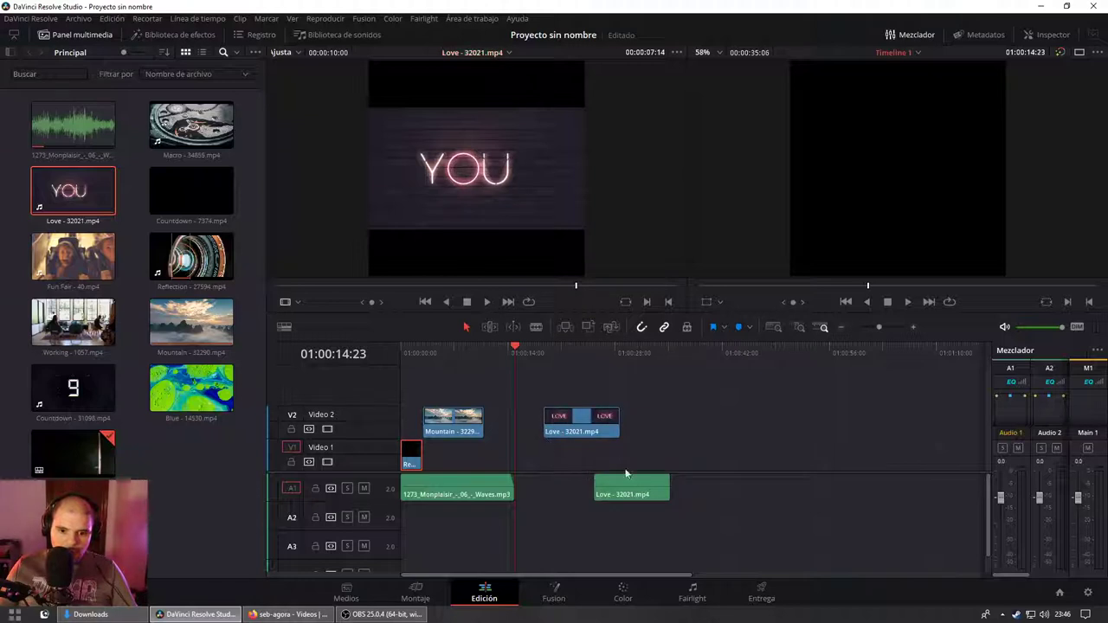
left_click(636, 492)
key("Delete")
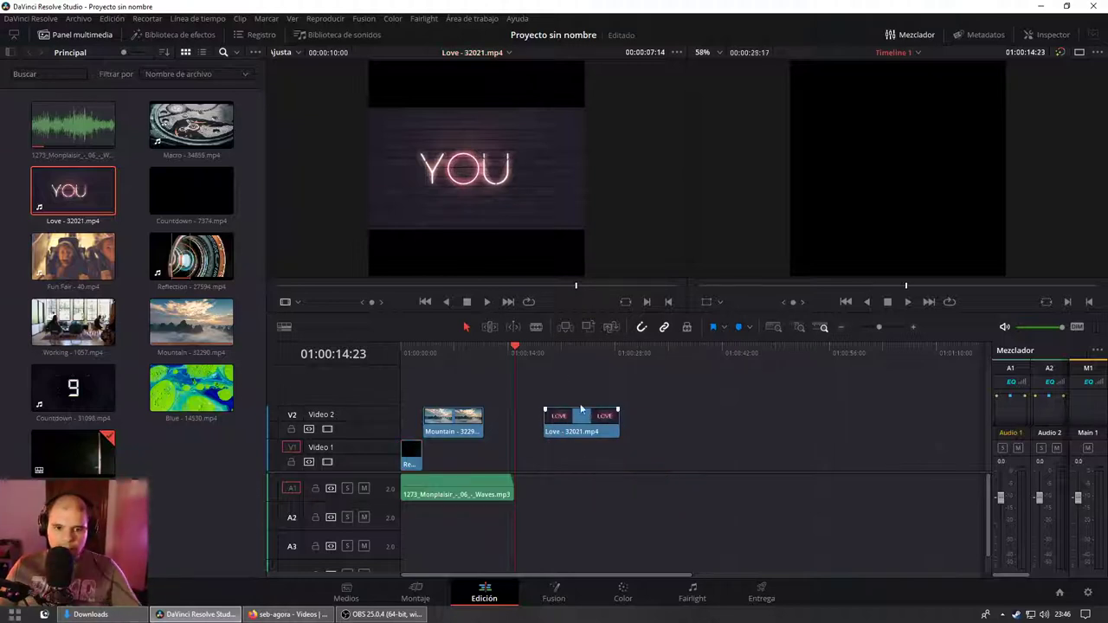
Step: Preview the Love clip, then move it onto Video 1 after Reflection at the music's end
left_click(546, 350)
mouse_move(546, 349)
left_mouse_down()
mouse_move(623, 356)
mouse_move(594, 367)
left_mouse_up()
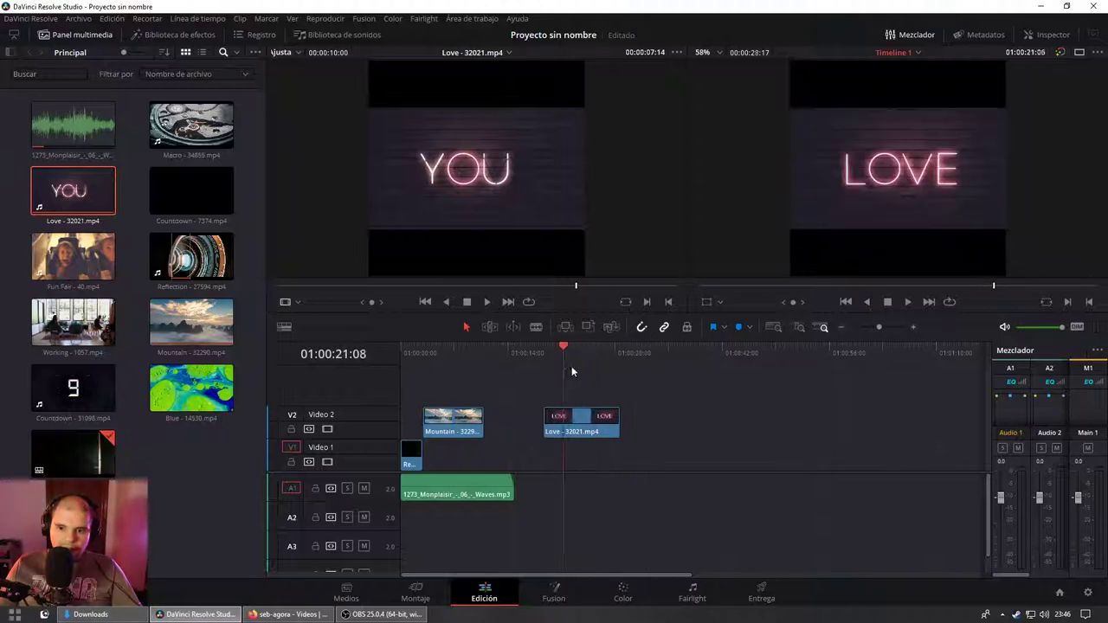
key("space")
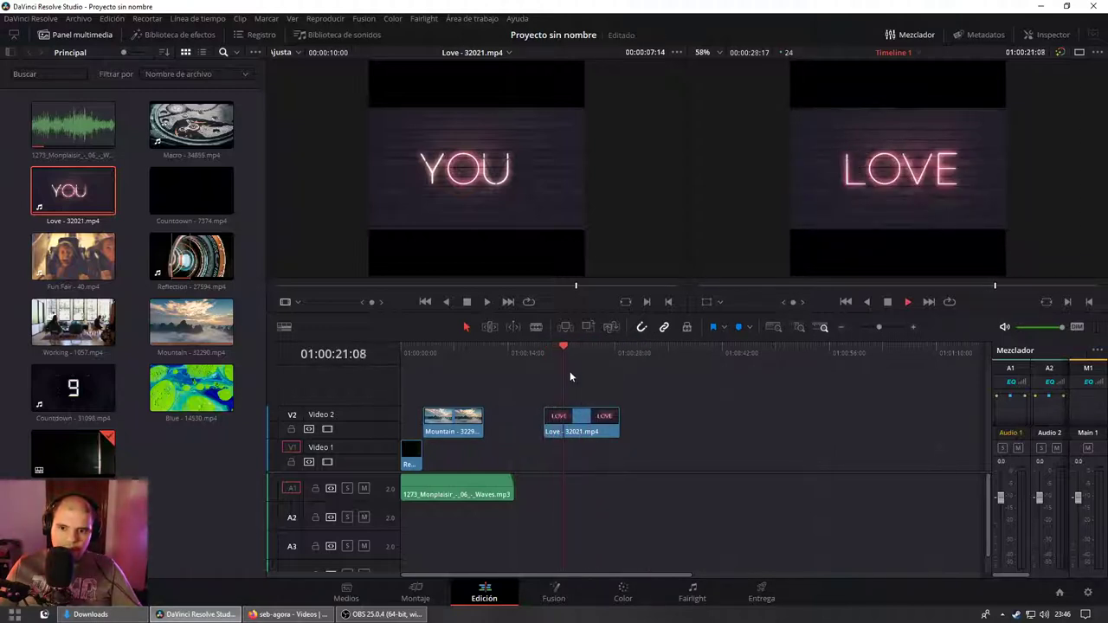
key("space")
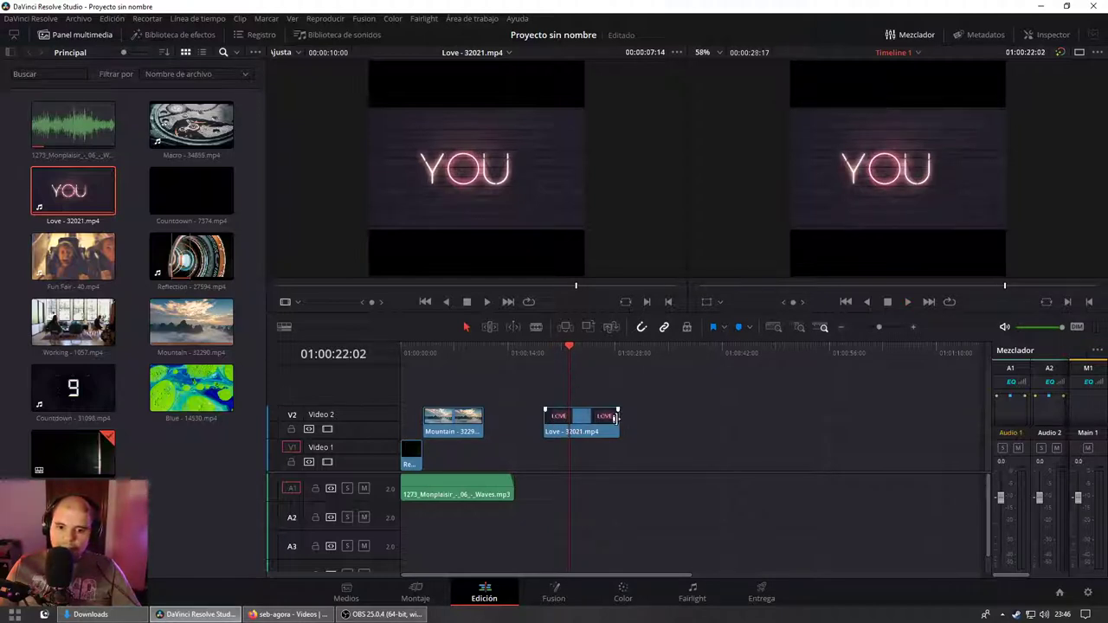
left_click_drag(613, 418, 511, 453)
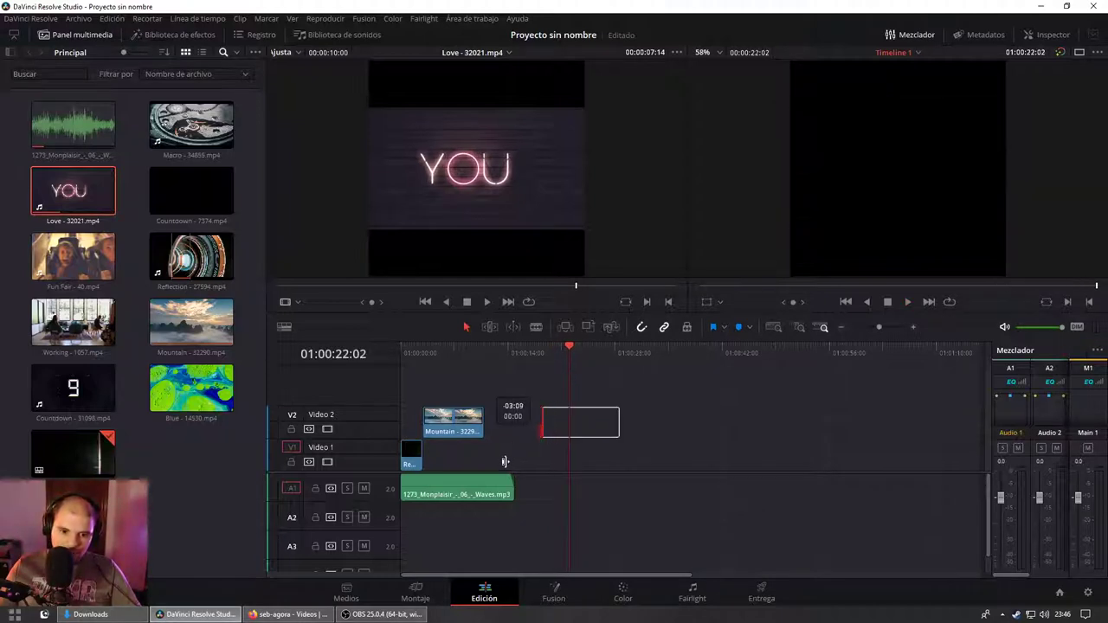
left_click_drag(504, 462, 505, 448)
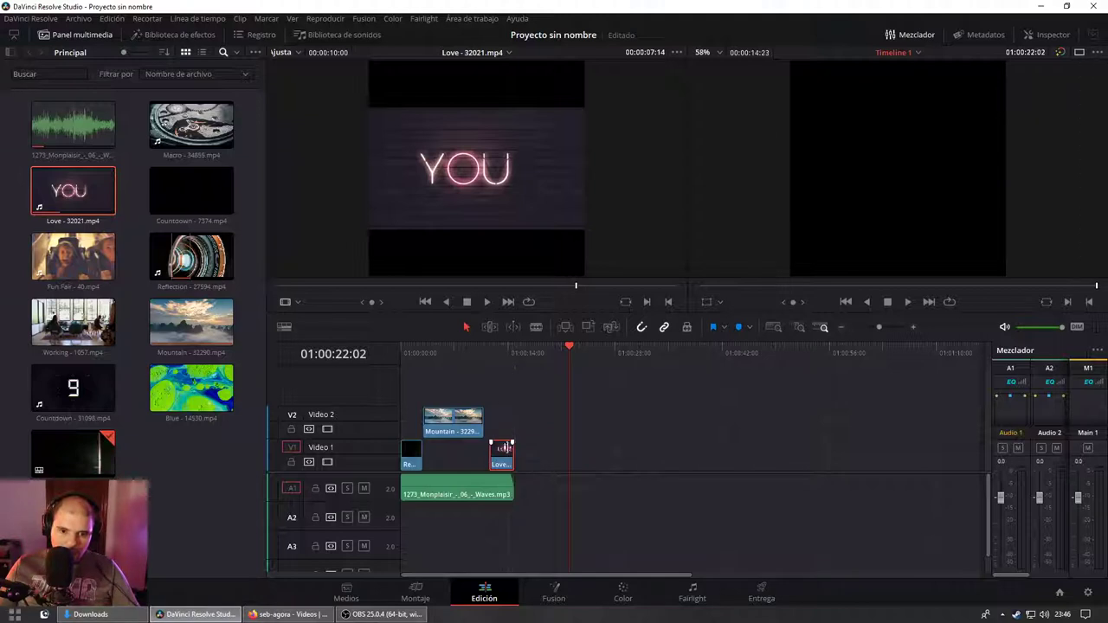
scroll(525, 457, "up", 4)
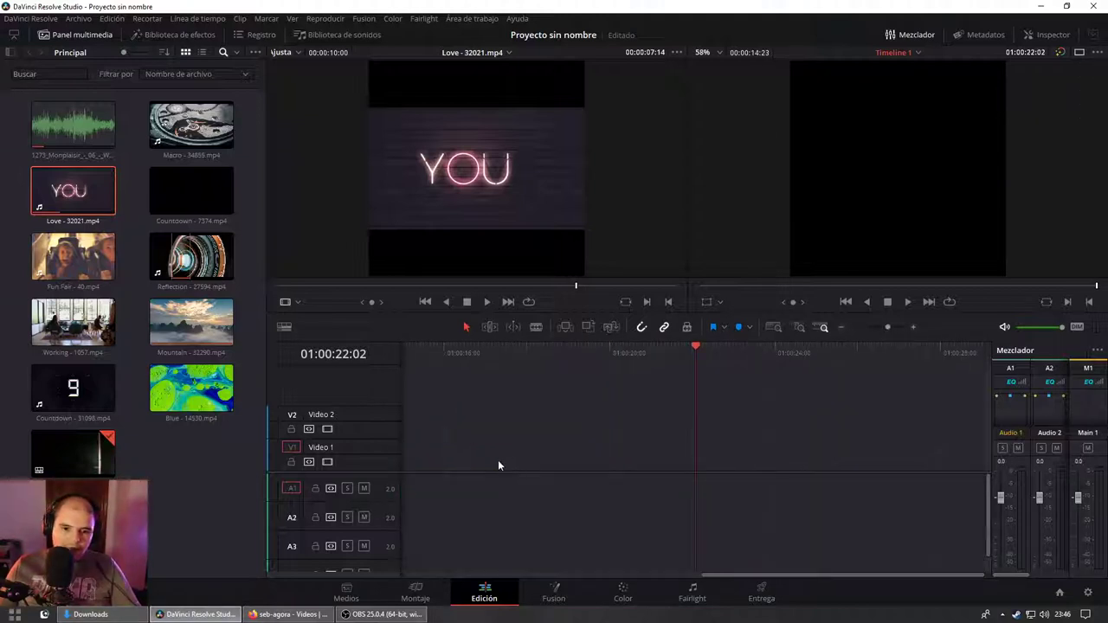
scroll(498, 465, "down", 4)
left_click(442, 356)
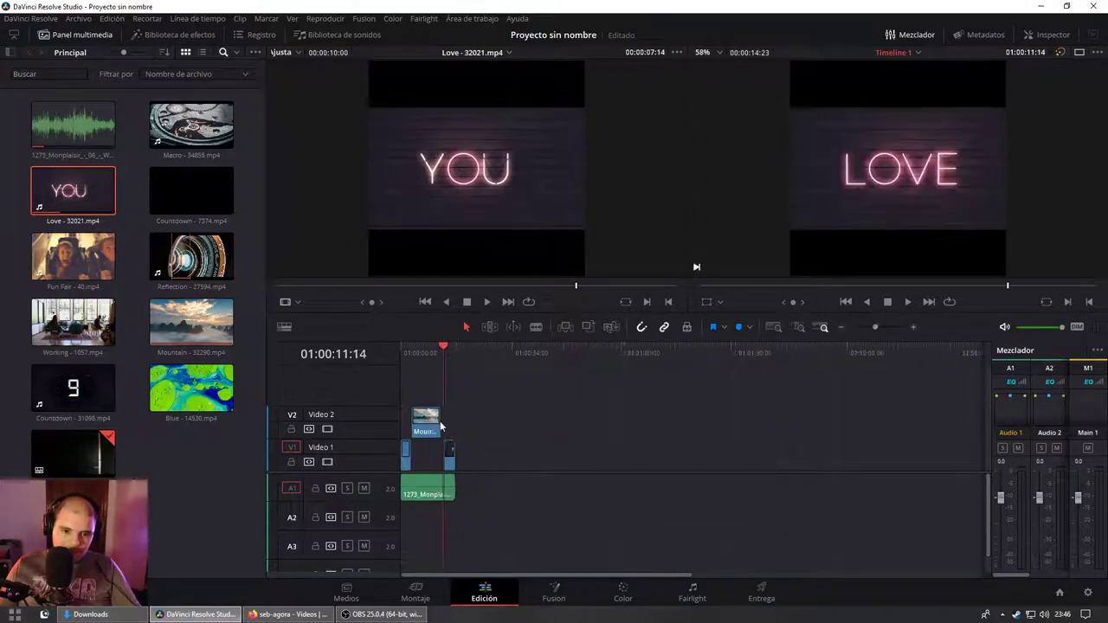
scroll(606, 368, "up", 3)
left_click(660, 346)
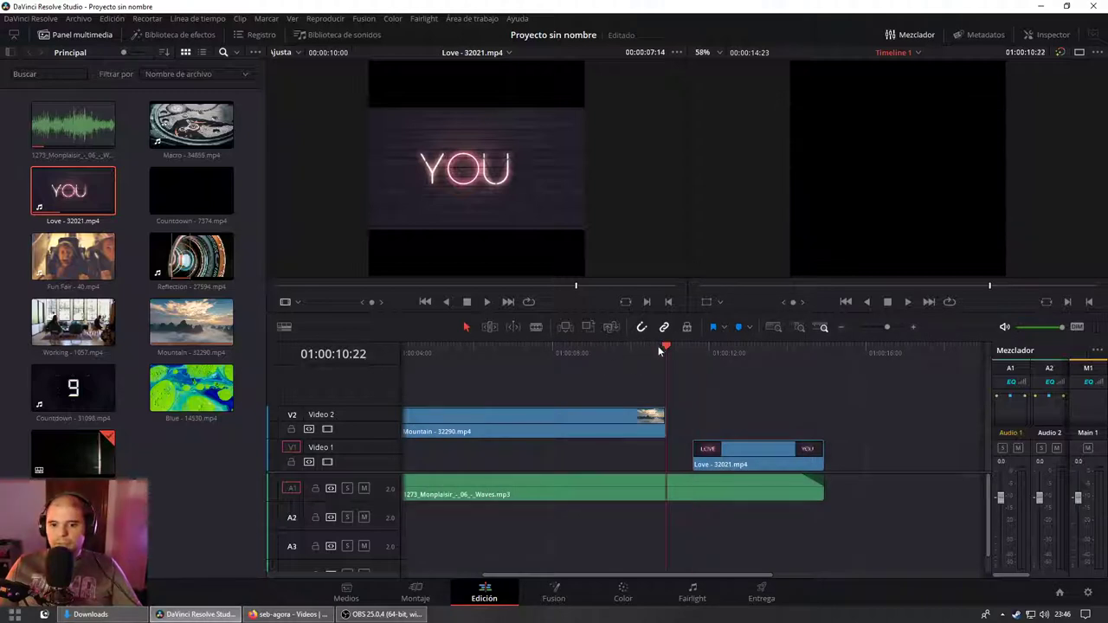
key("space")
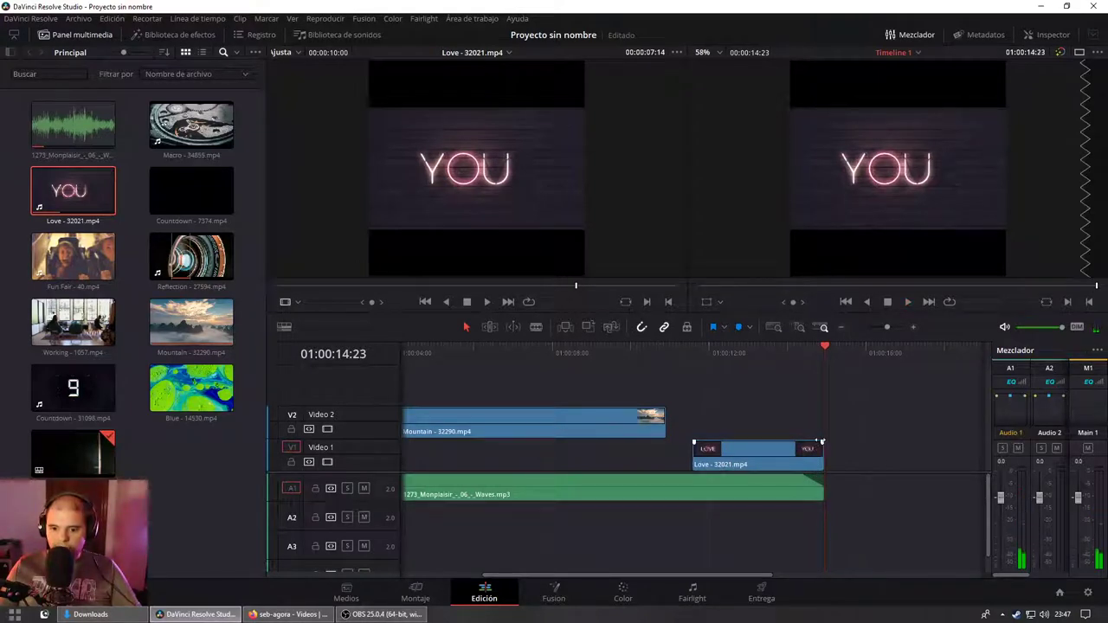
left_click(716, 348)
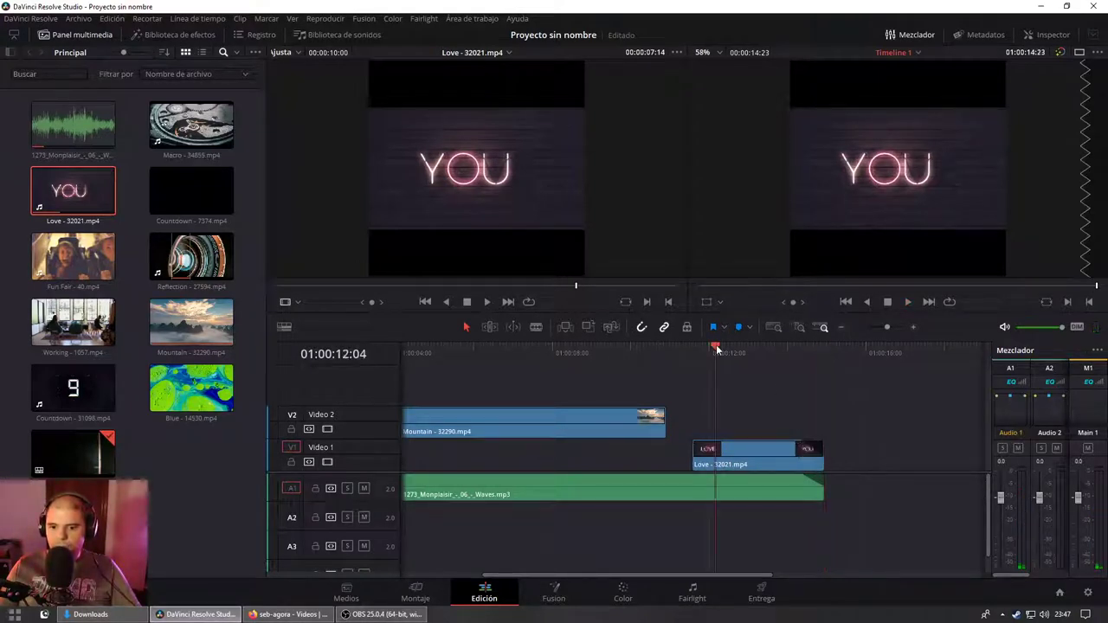
left_click(779, 353)
key("space")
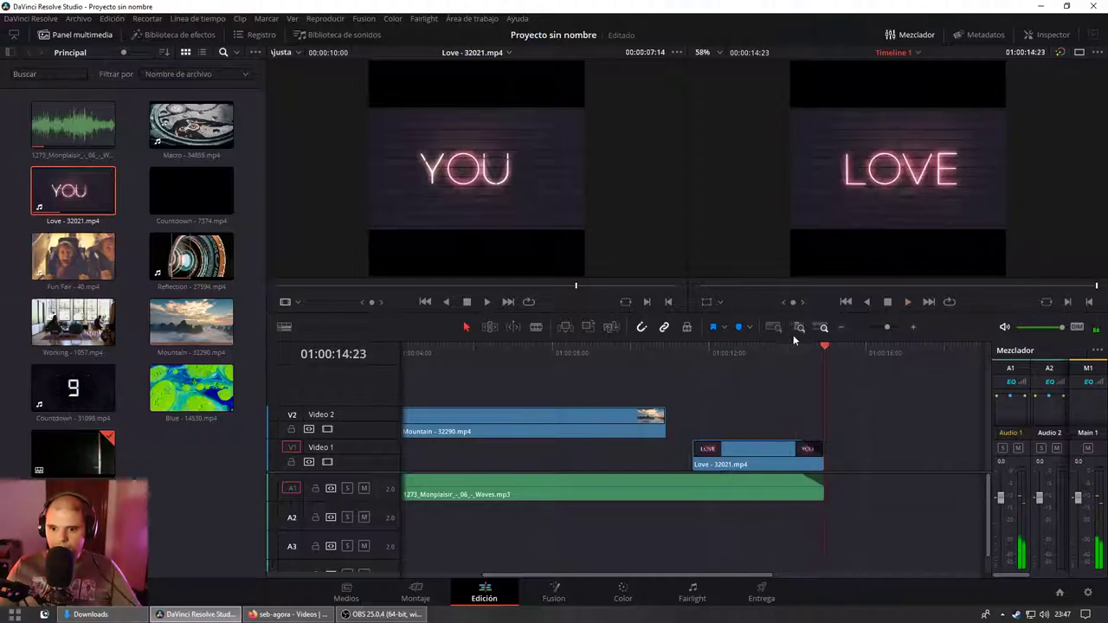
left_click(788, 356)
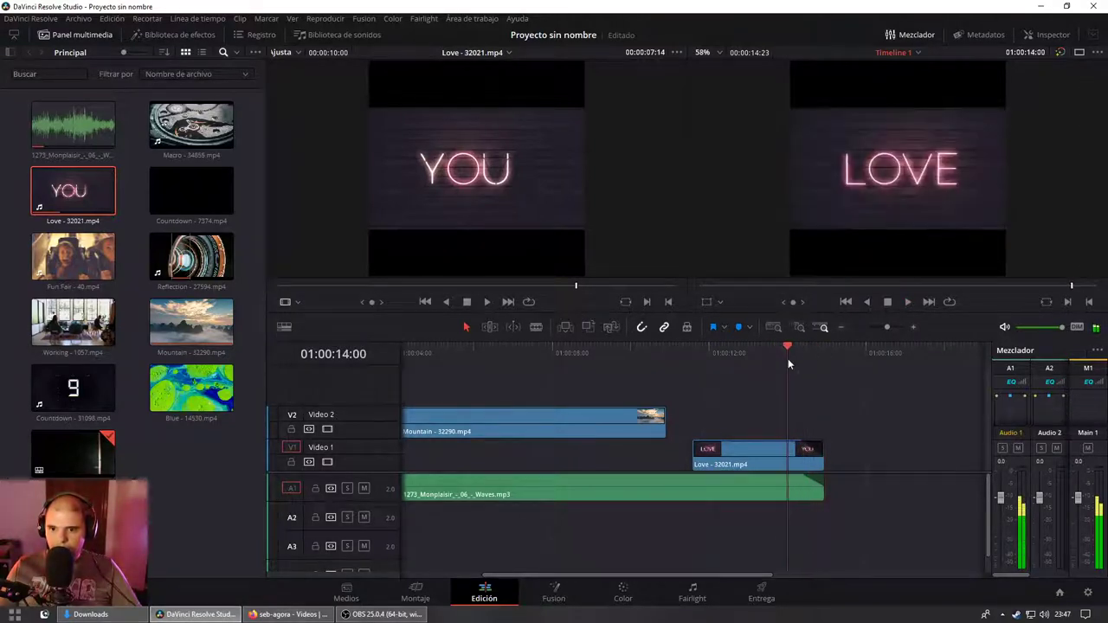
key("space")
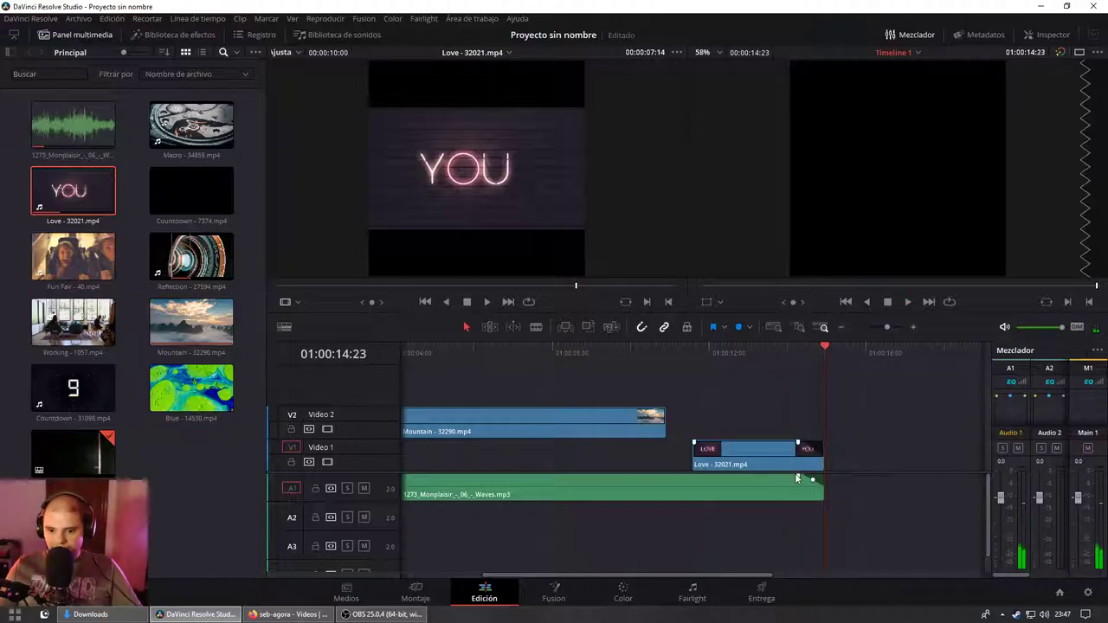
Step: Lengthen the music's fade-out on A1 and play the ending to check it
left_click_drag(796, 476, 781, 477)
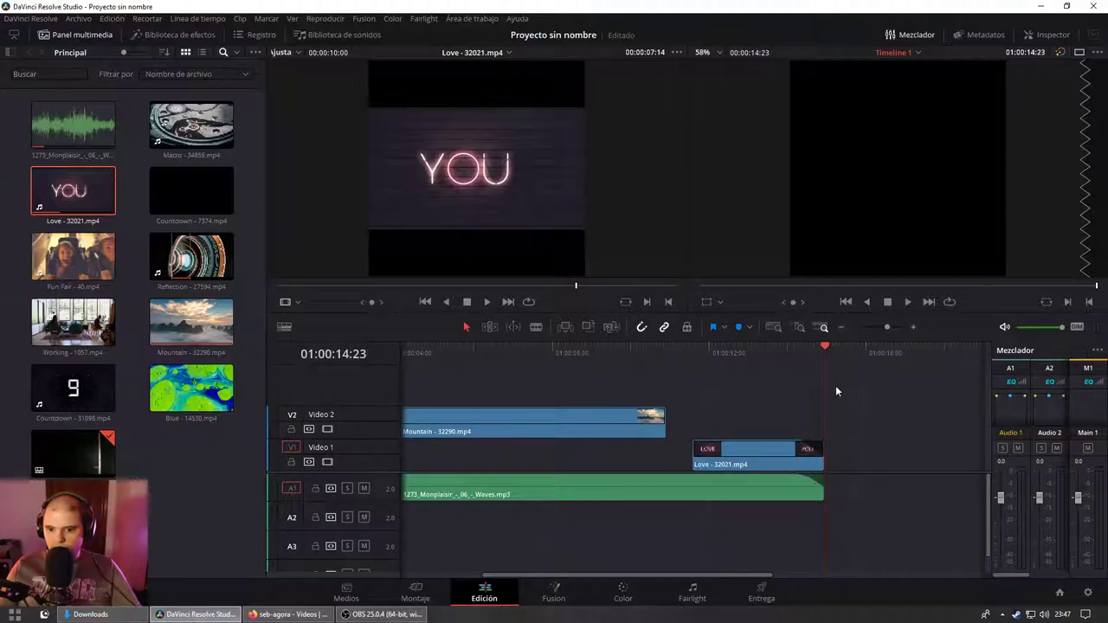
left_click(782, 354)
key("space")
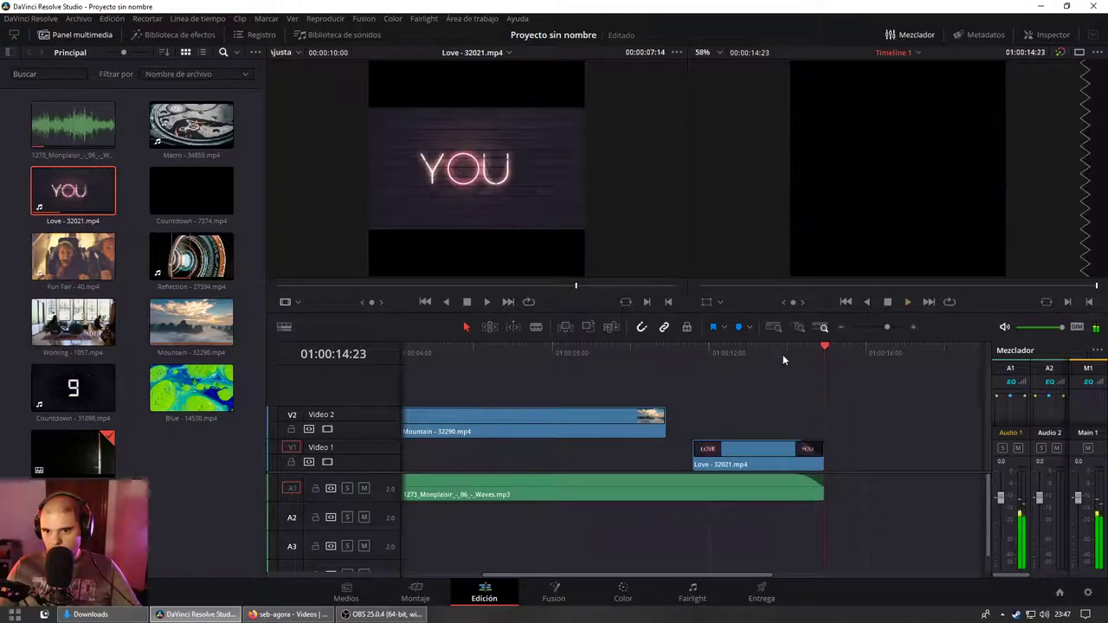
mouse_move(817, 475)
left_mouse_down()
mouse_move(727, 475)
mouse_move(766, 464)
left_mouse_up()
left_click(742, 352)
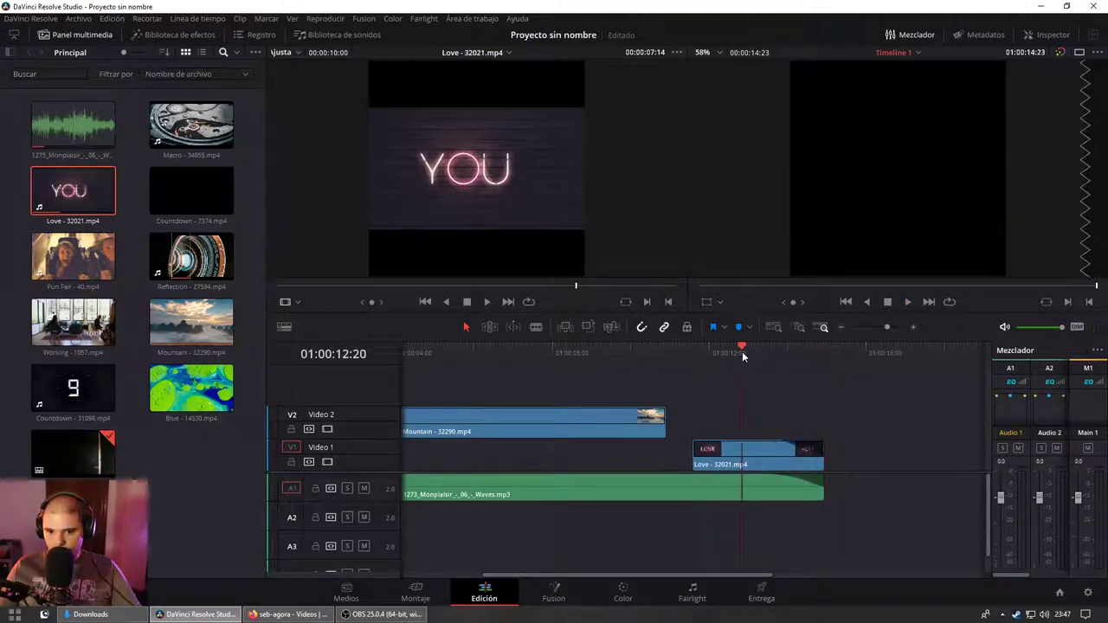
key("space")
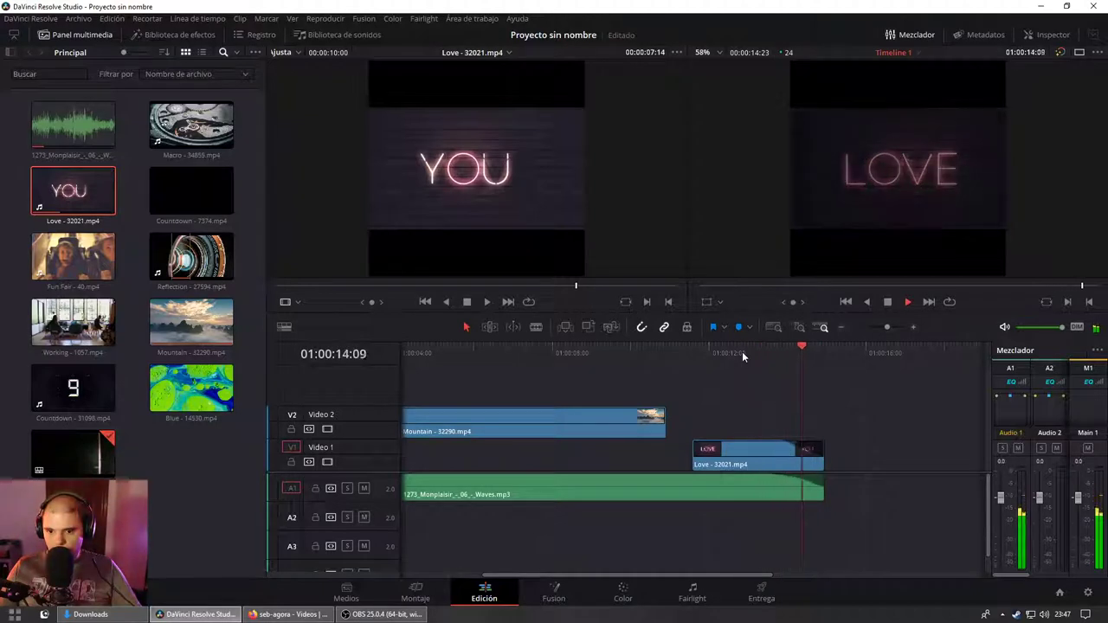
Step: Split the Love clip at 01:00:13:17 and select it on Video 1
left_click_drag(761, 347, 775, 417)
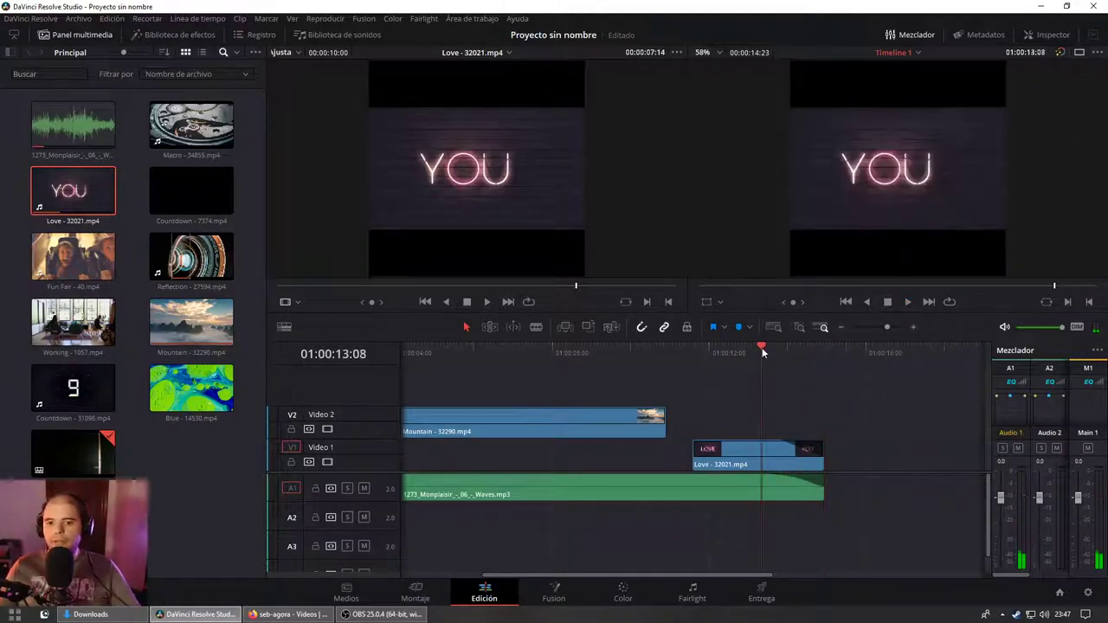
key("ctrl+b")
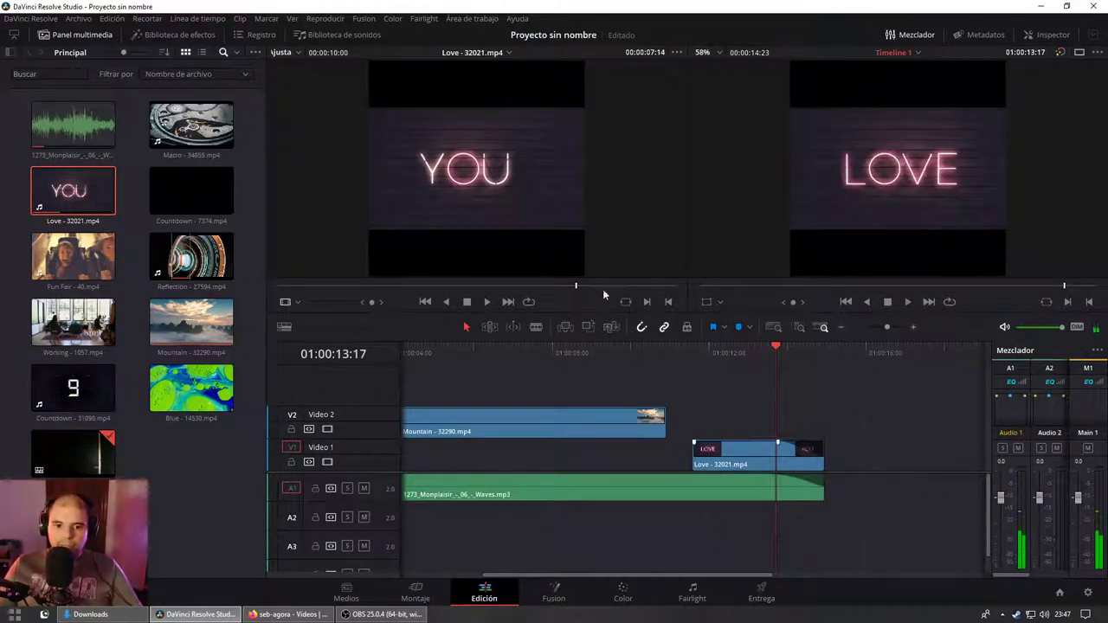
left_click(728, 443)
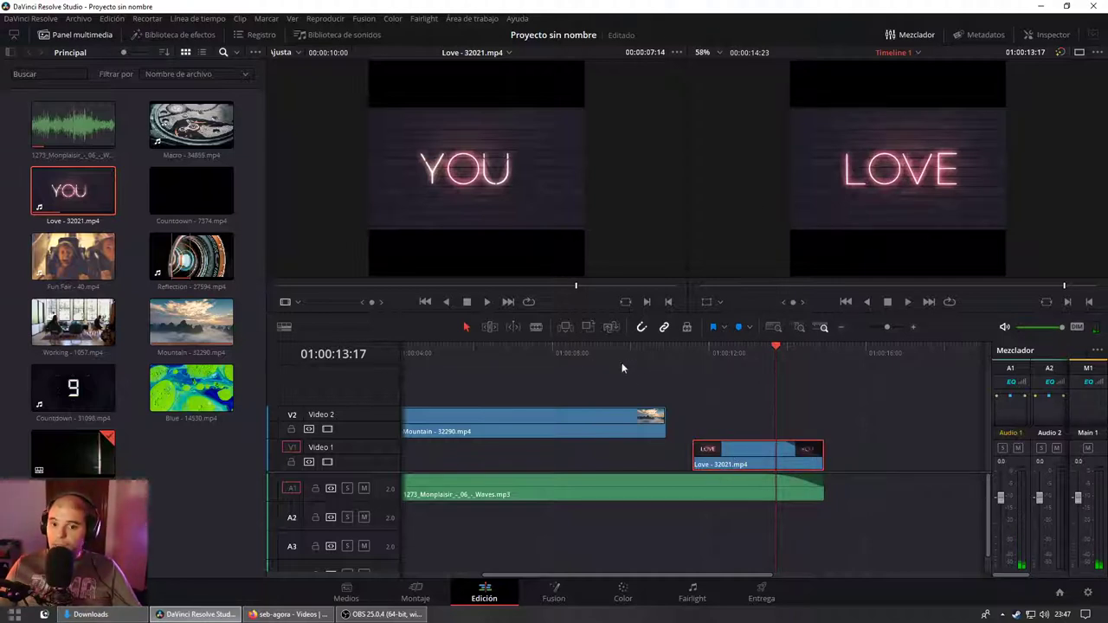
scroll(673, 389, "down", 2)
scroll(658, 396, "down", 2)
Step: Preview Fun Fair - 40.mp4 and add its video to Video 1
scroll(437, 430, "down", 2)
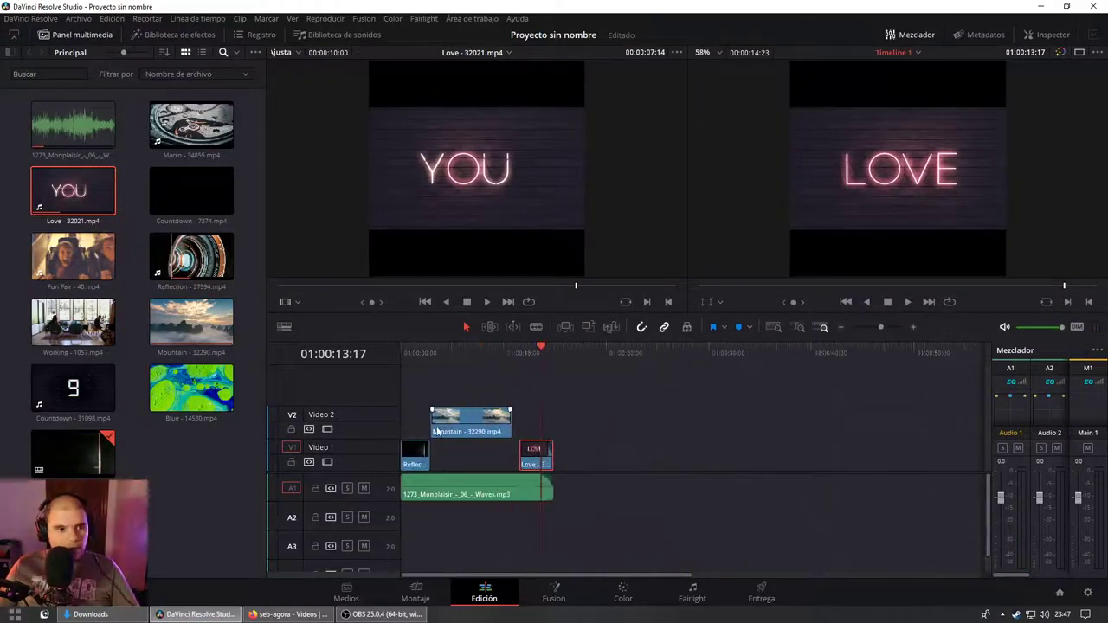
left_click(69, 271)
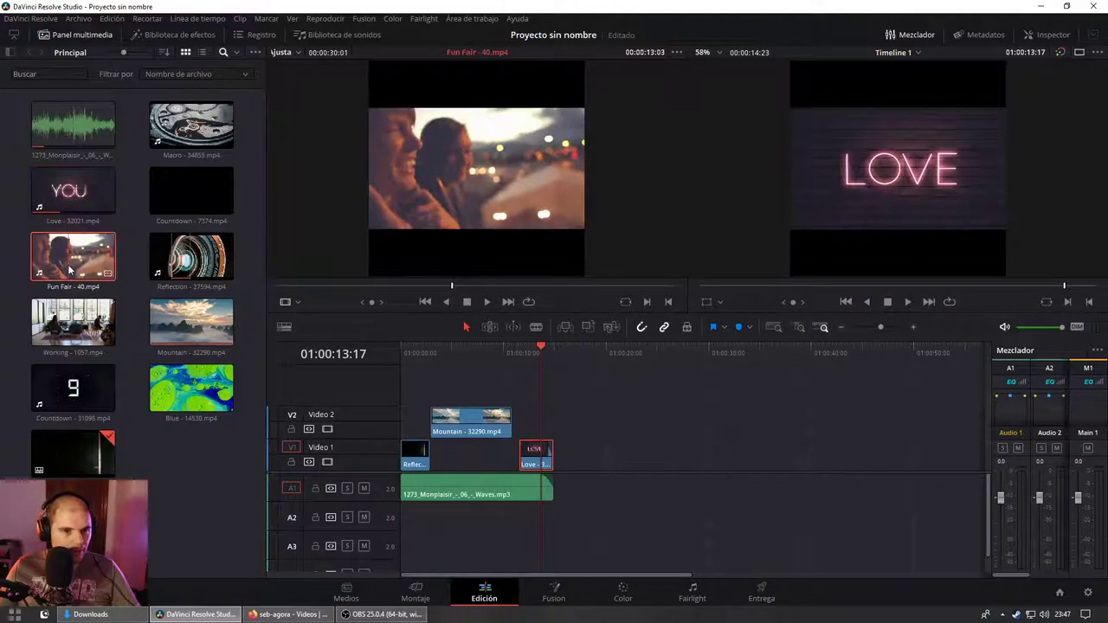
mouse_move(301, 284)
left_mouse_down()
mouse_move(377, 286)
mouse_move(277, 289)
mouse_move(304, 288)
left_mouse_up()
mouse_move(314, 284)
left_mouse_down()
mouse_move(297, 286)
mouse_move(303, 292)
left_mouse_up()
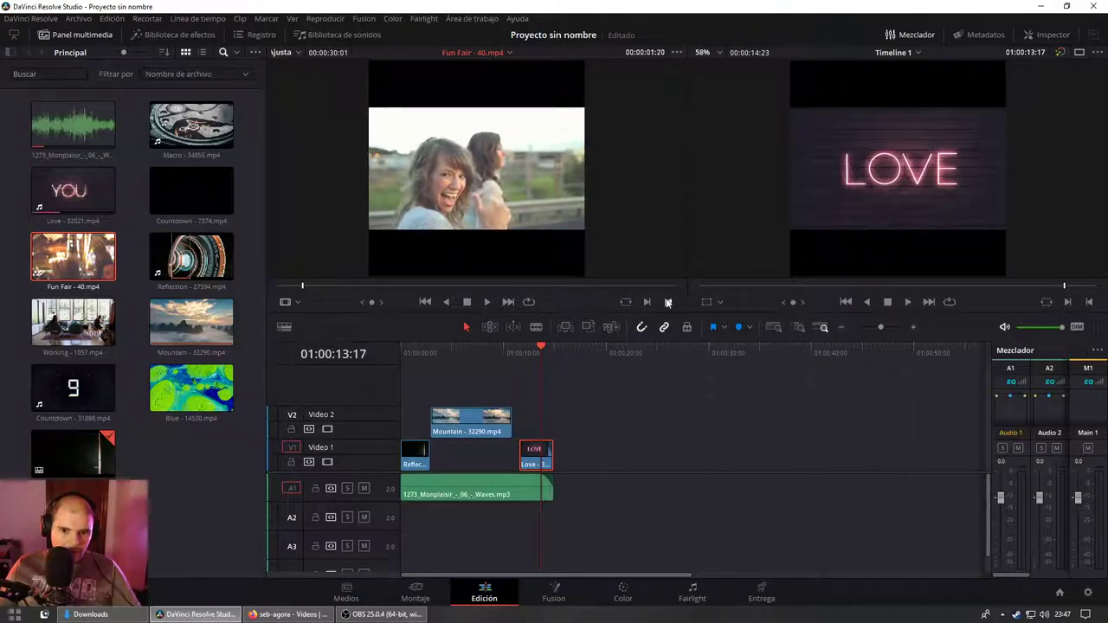
left_click_drag(462, 265, 667, 454)
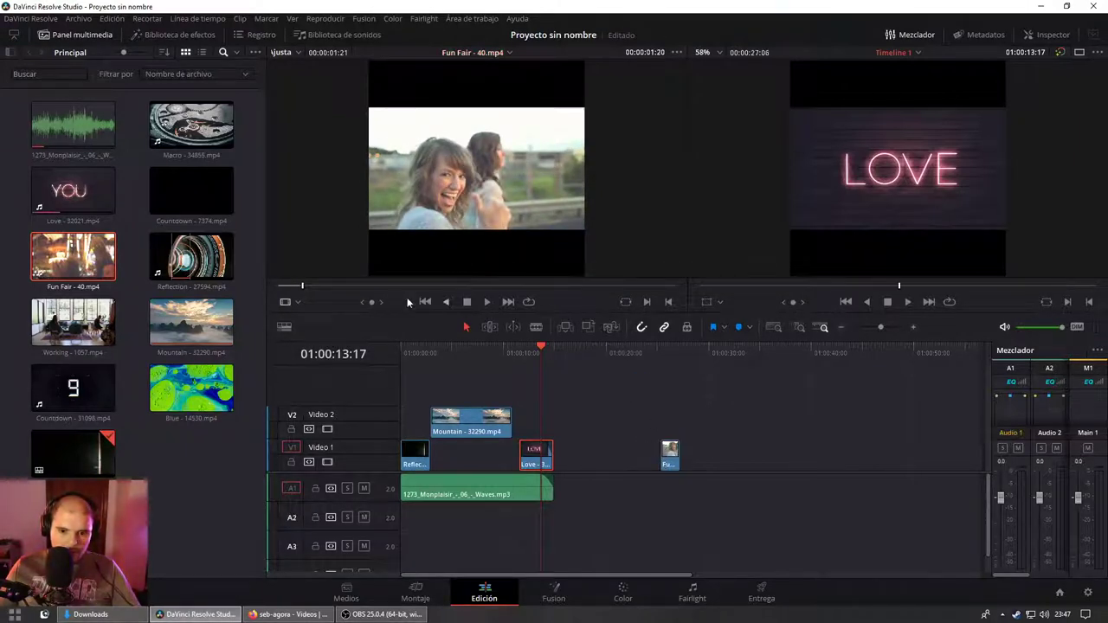
Step: Mark a short Fun Fair selection with an Out point, place it on Video 1, and park the playhead at 01:00:27:06
mouse_move(302, 292)
left_mouse_down()
mouse_move(690, 301)
mouse_move(318, 298)
left_mouse_up()
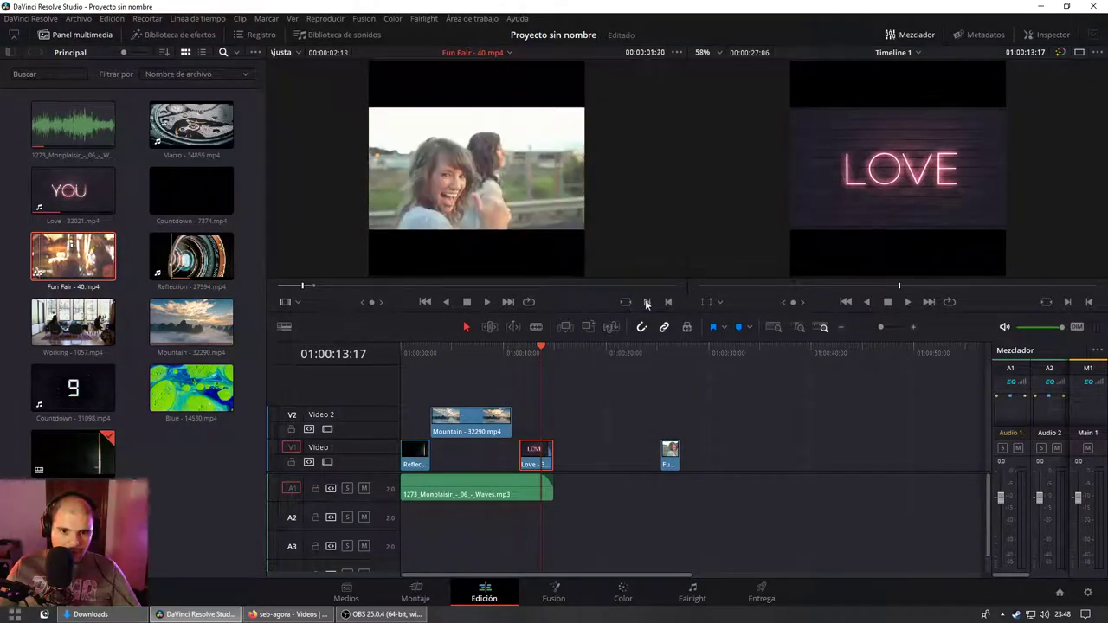
left_click_drag(303, 287, 315, 288)
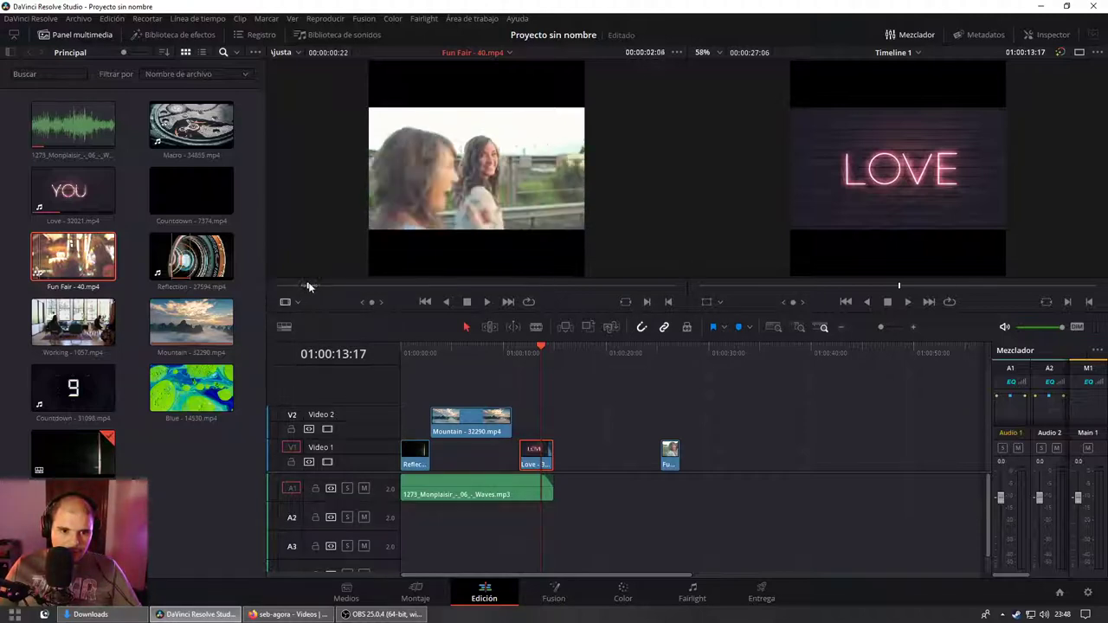
key("space")
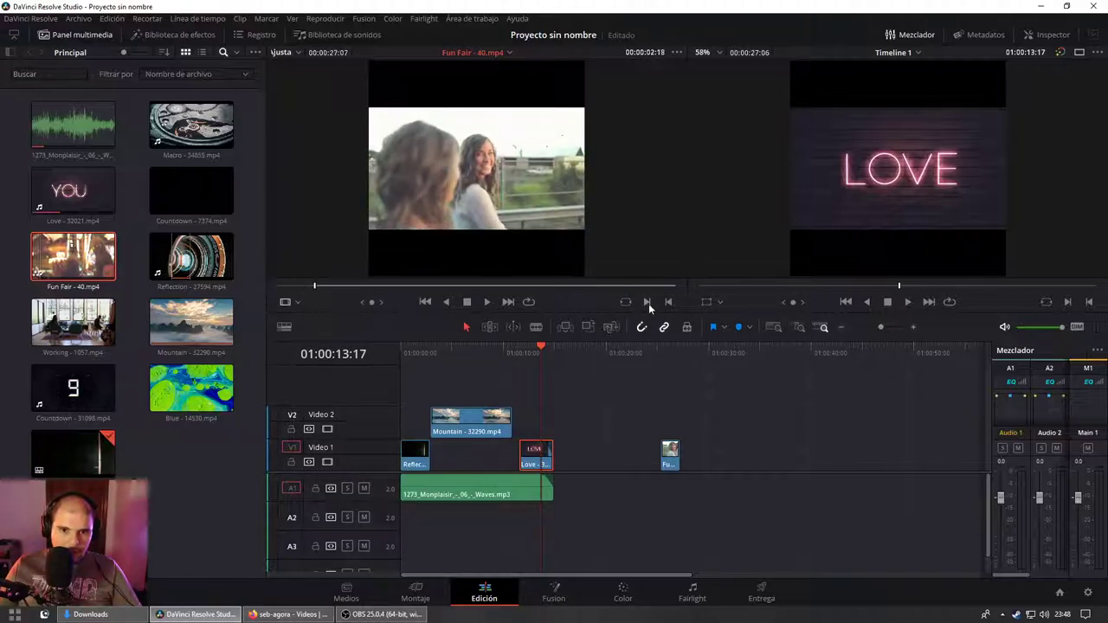
key("space")
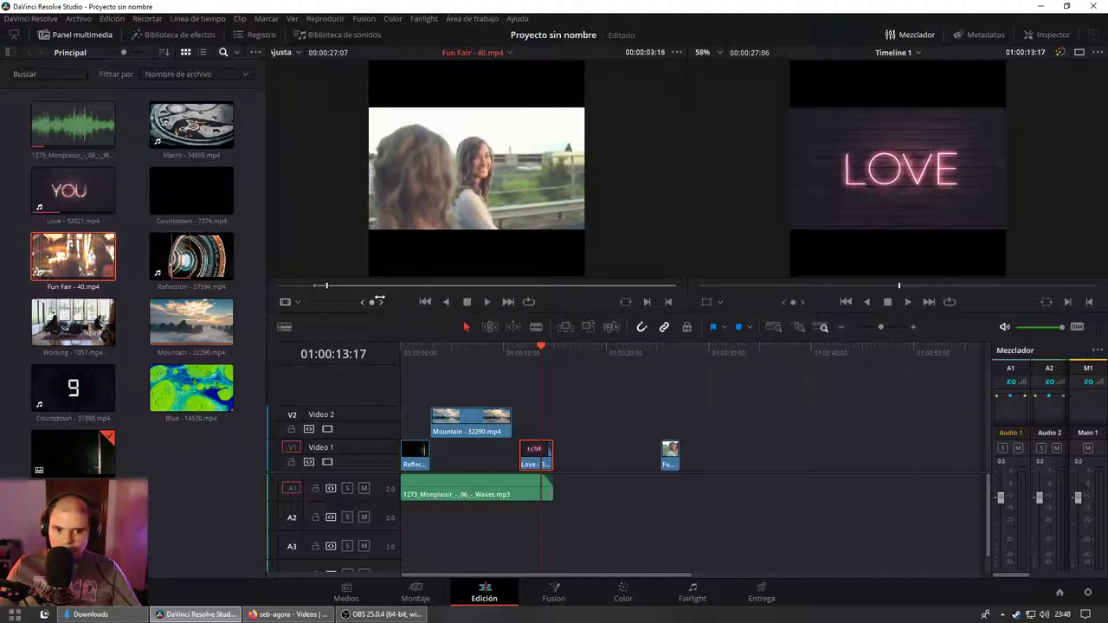
left_click_drag(371, 301, 372, 301)
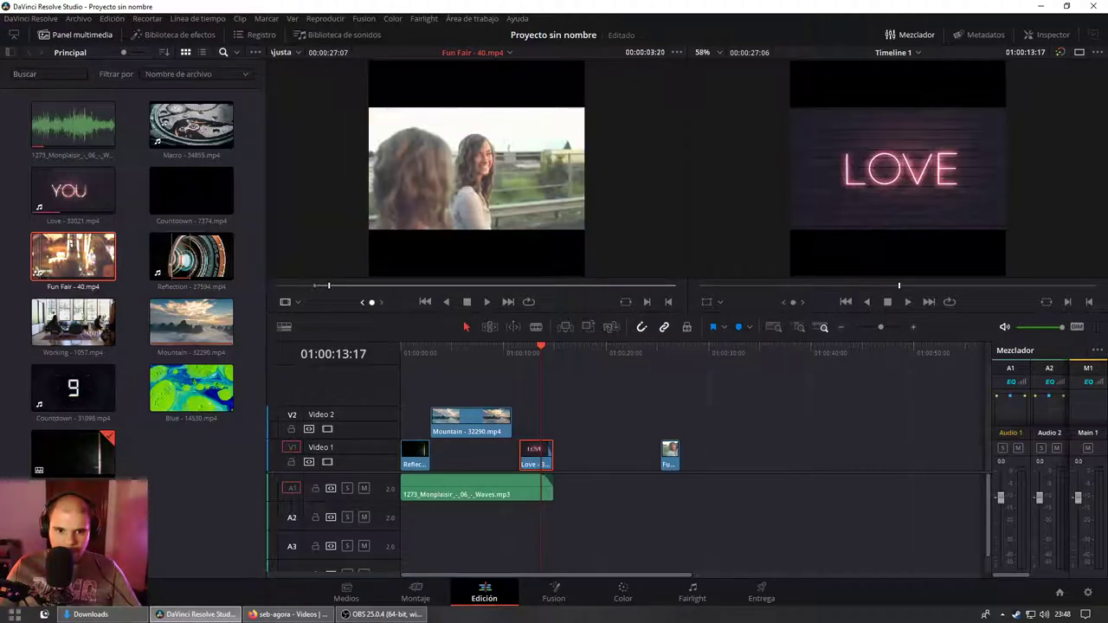
left_click(671, 302)
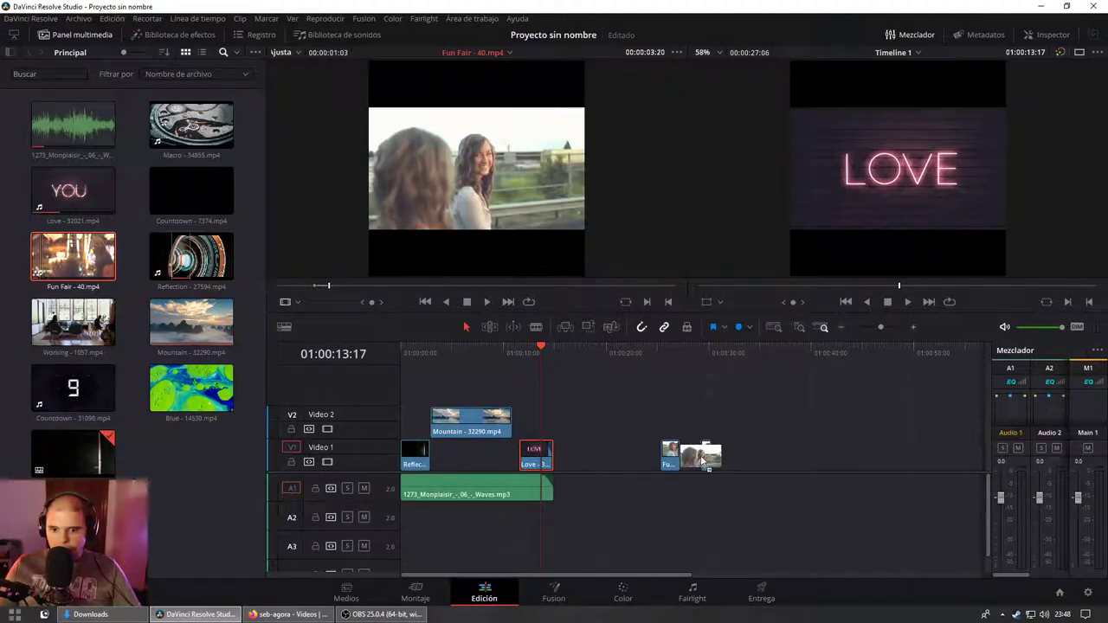
left_click_drag(464, 265, 706, 456)
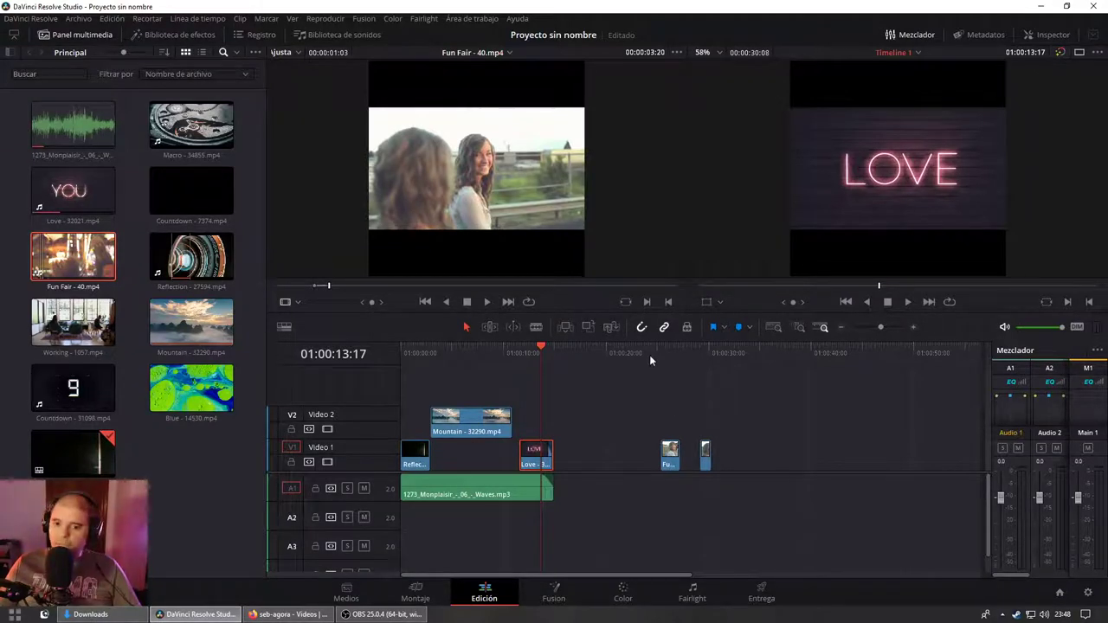
left_click_drag(651, 360, 681, 365)
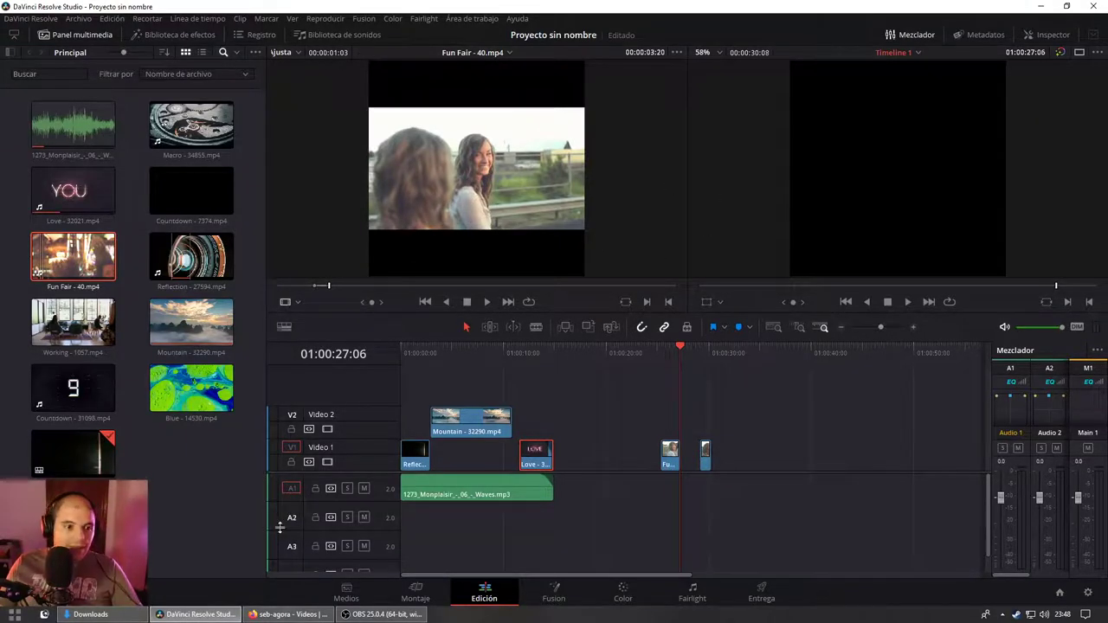
Step: Set an Out point at 00:00:06:20 in Macro - 34855.mp4 and add its video to Video 1's end
left_click(160, 417)
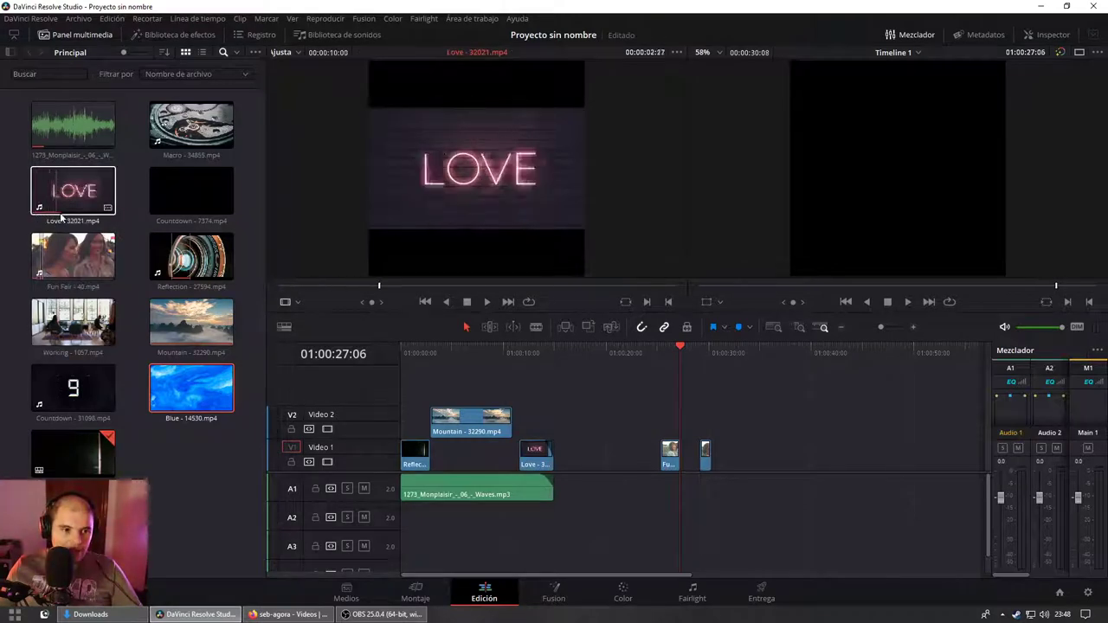
left_click(184, 127)
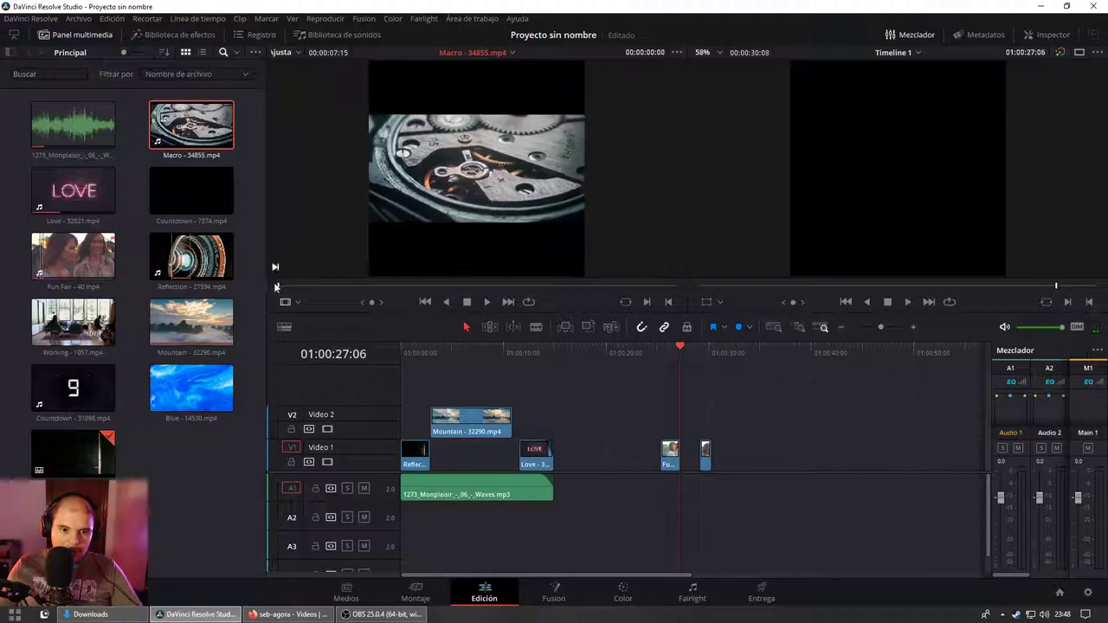
key("space")
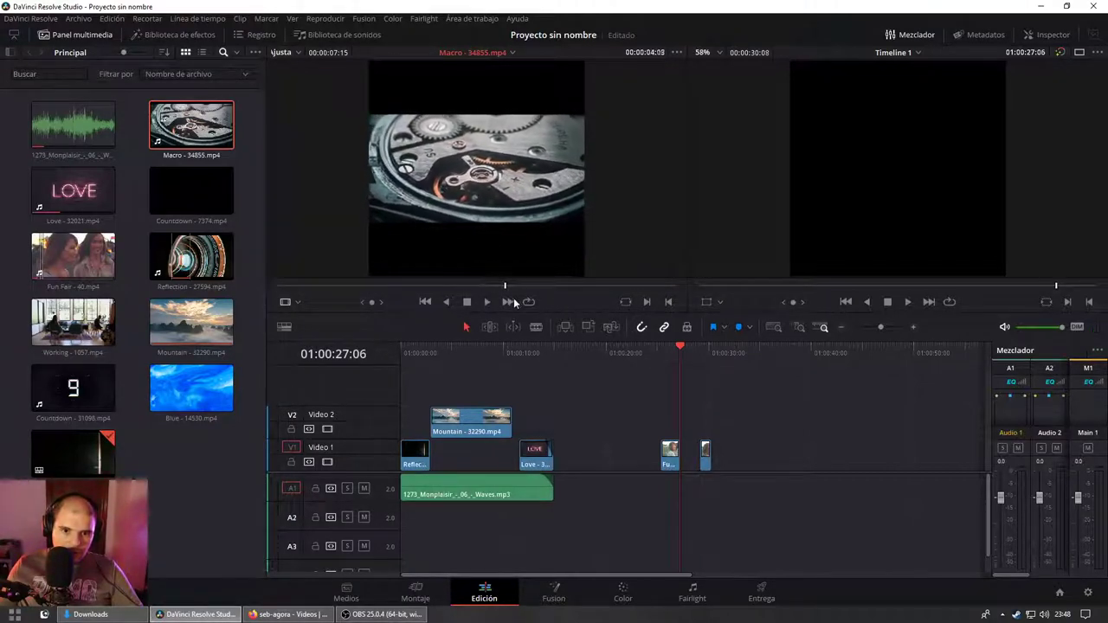
left_click(467, 302)
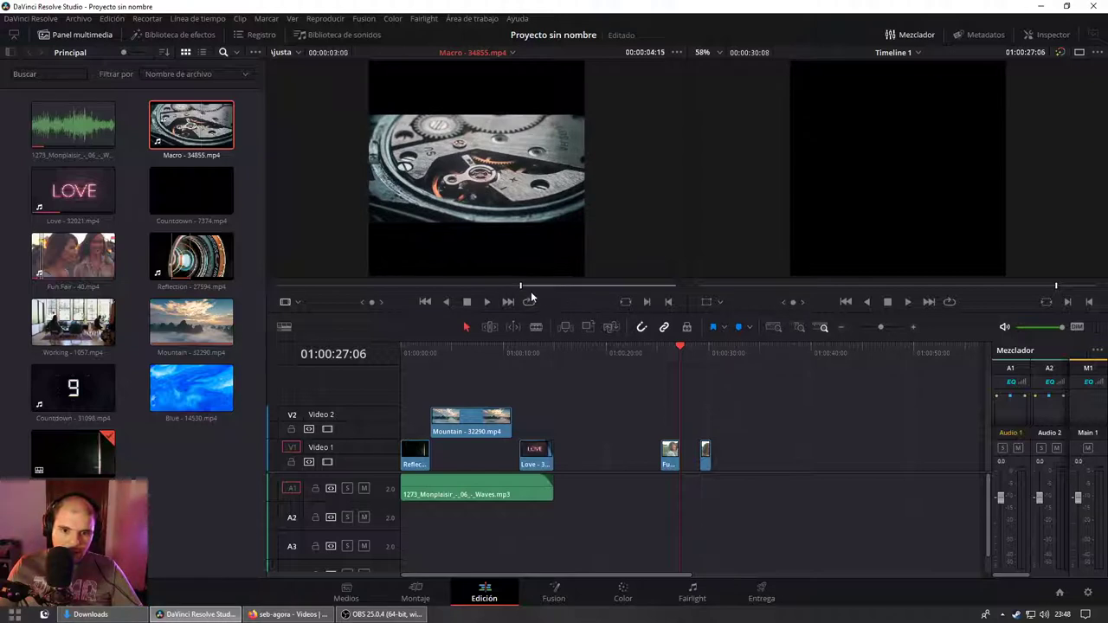
left_click_drag(523, 286, 637, 286)
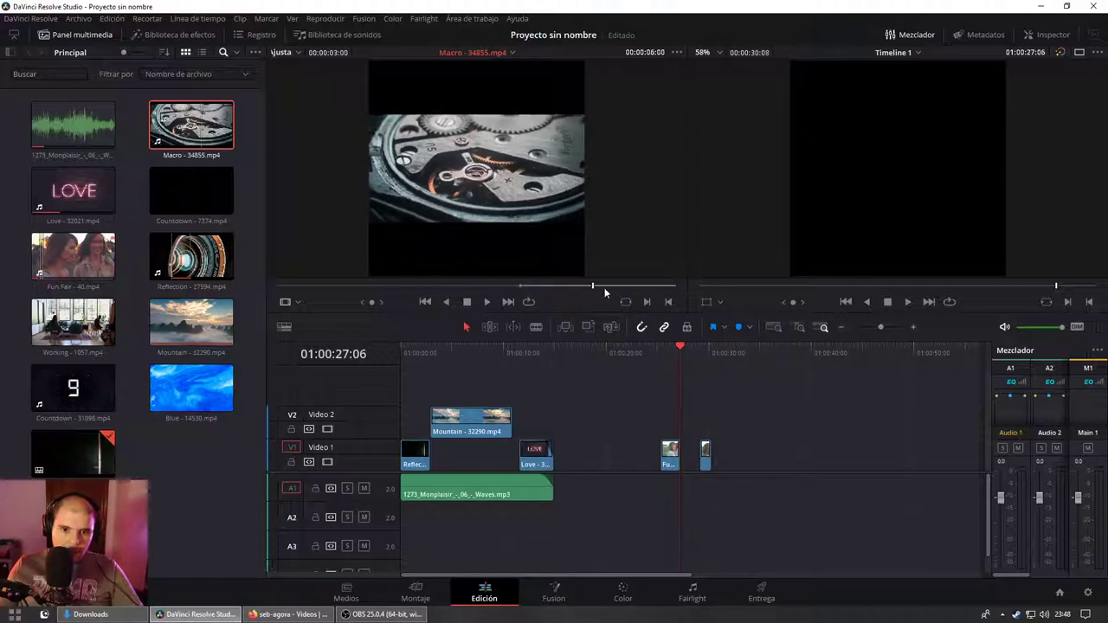
left_click(671, 301)
left_click_drag(471, 264, 767, 456)
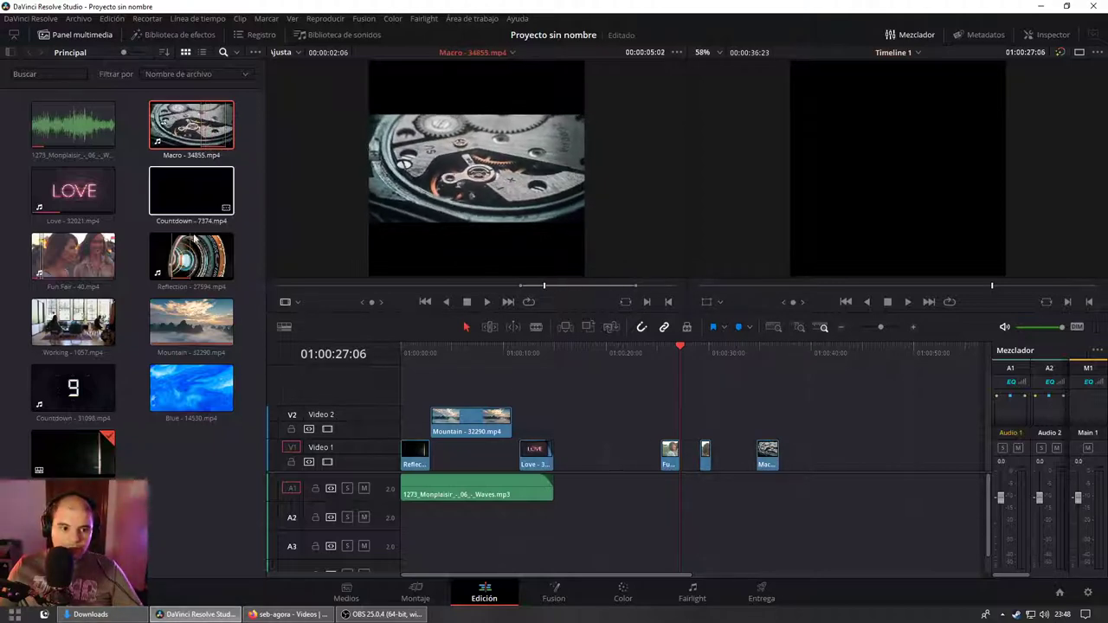
Step: Preview the Countdown and Working clips, then hide the Media Pool
left_click(170, 206)
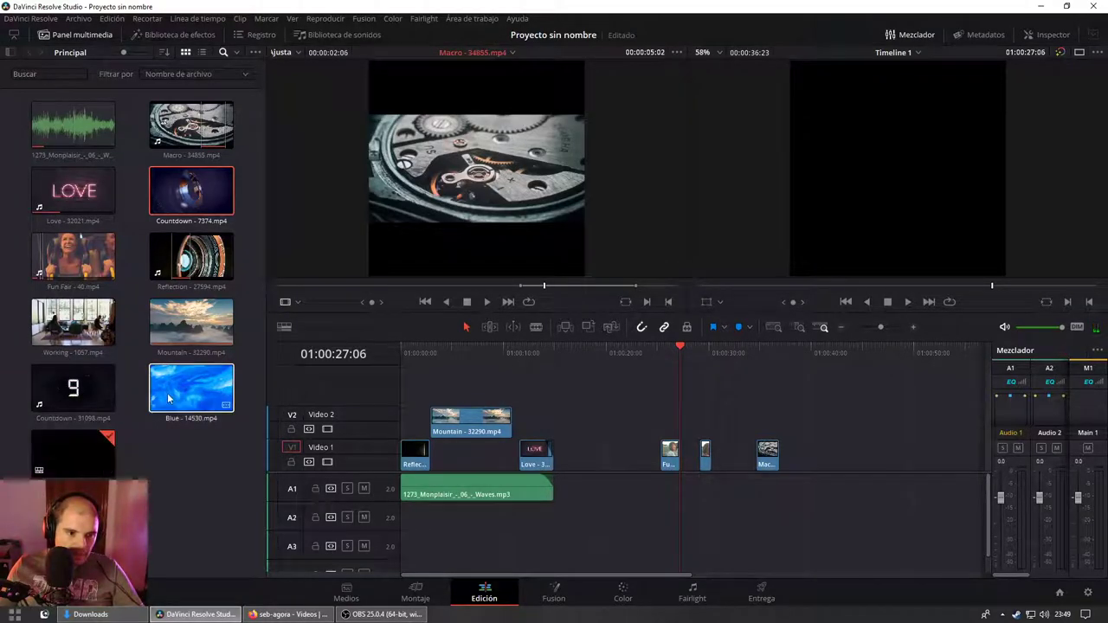
left_click(63, 473)
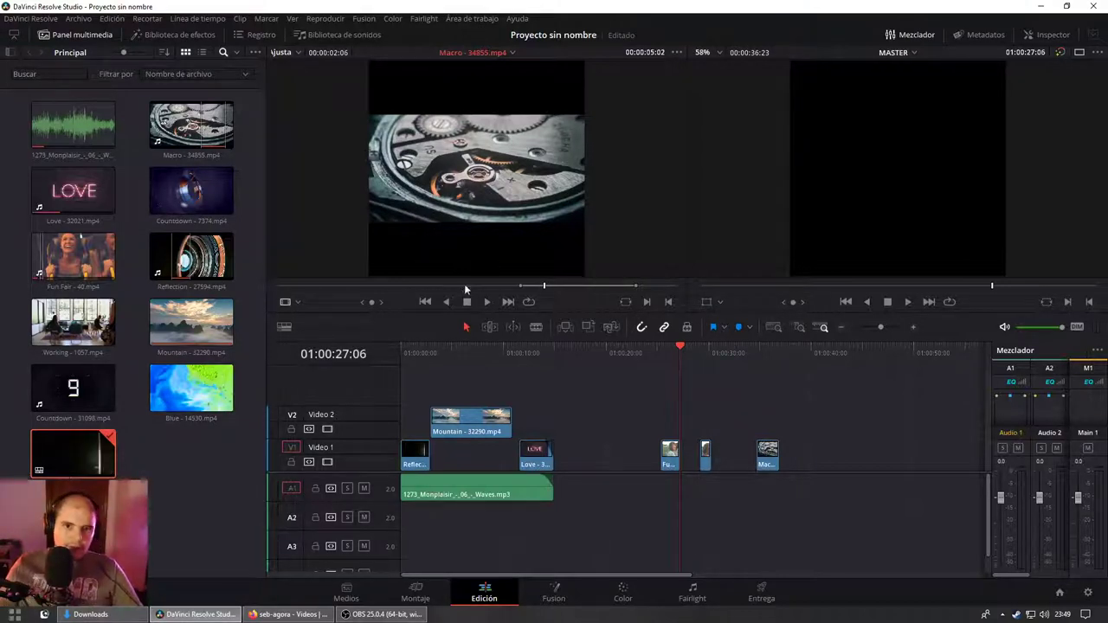
left_click(166, 507)
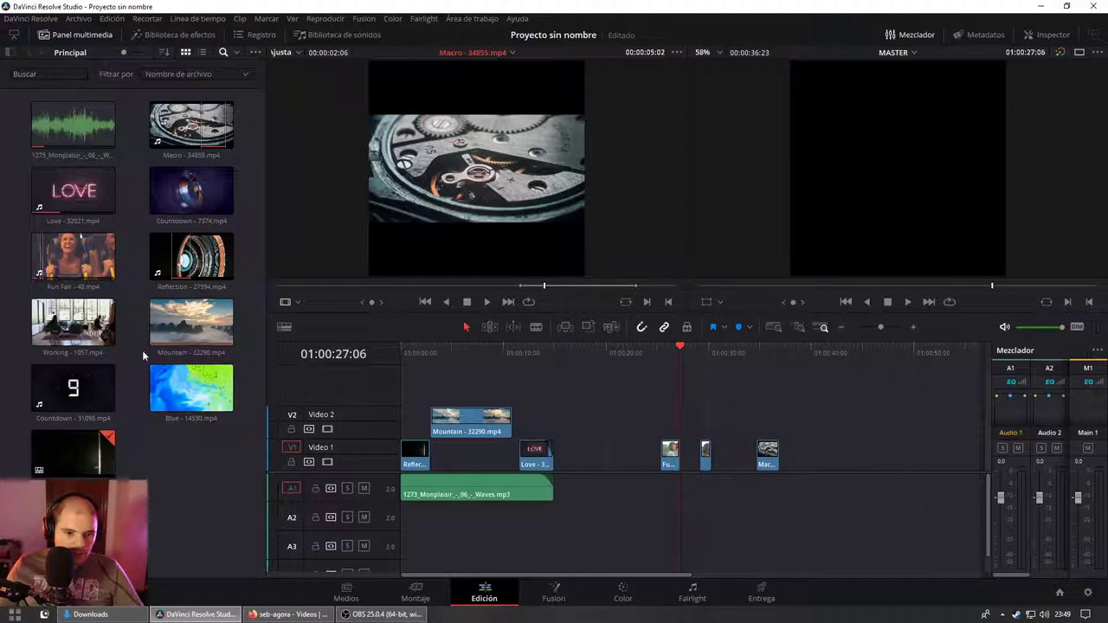
left_click(49, 340)
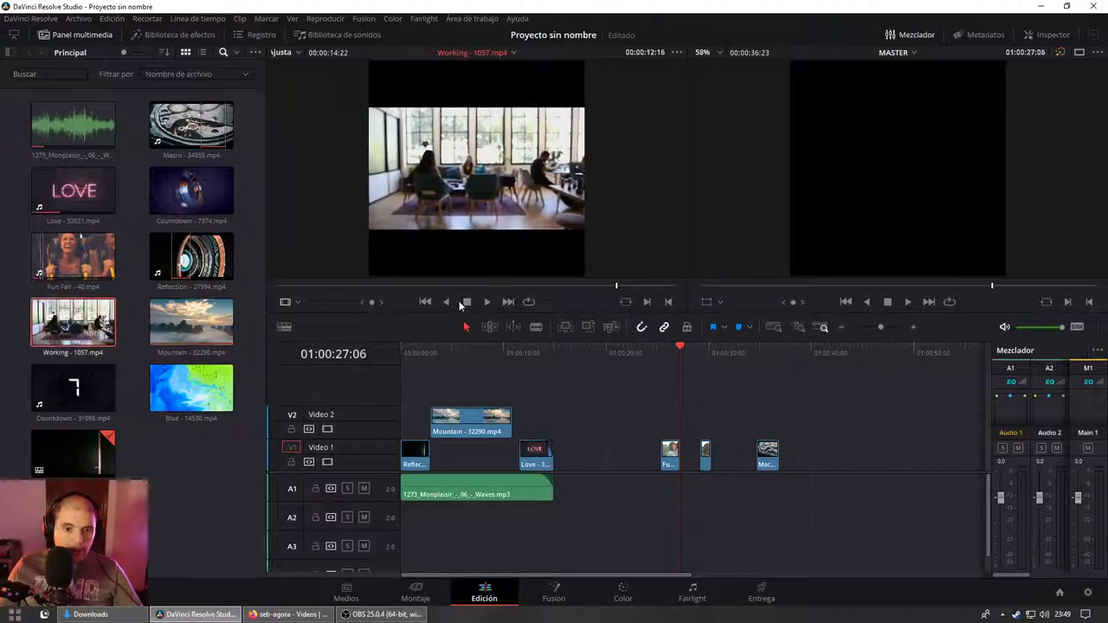
left_click(67, 33)
Step: Switch to a single viewer, reopen the Media Pool, and load Working - 1057.mp4 in a taller viewer
left_click(1084, 53)
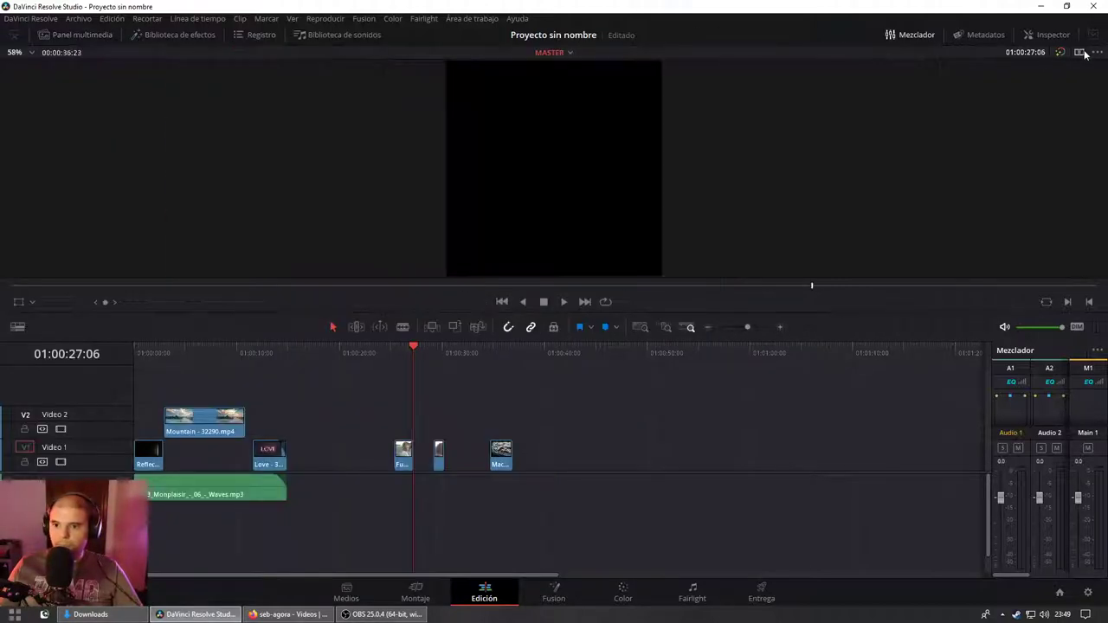
left_click(66, 35)
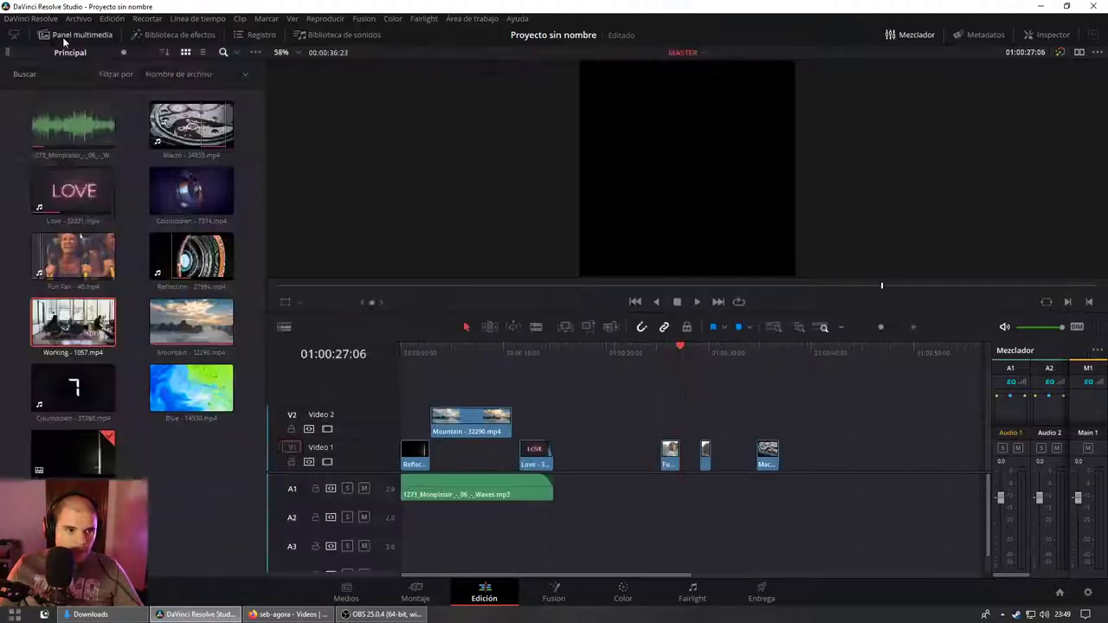
left_click(73, 329)
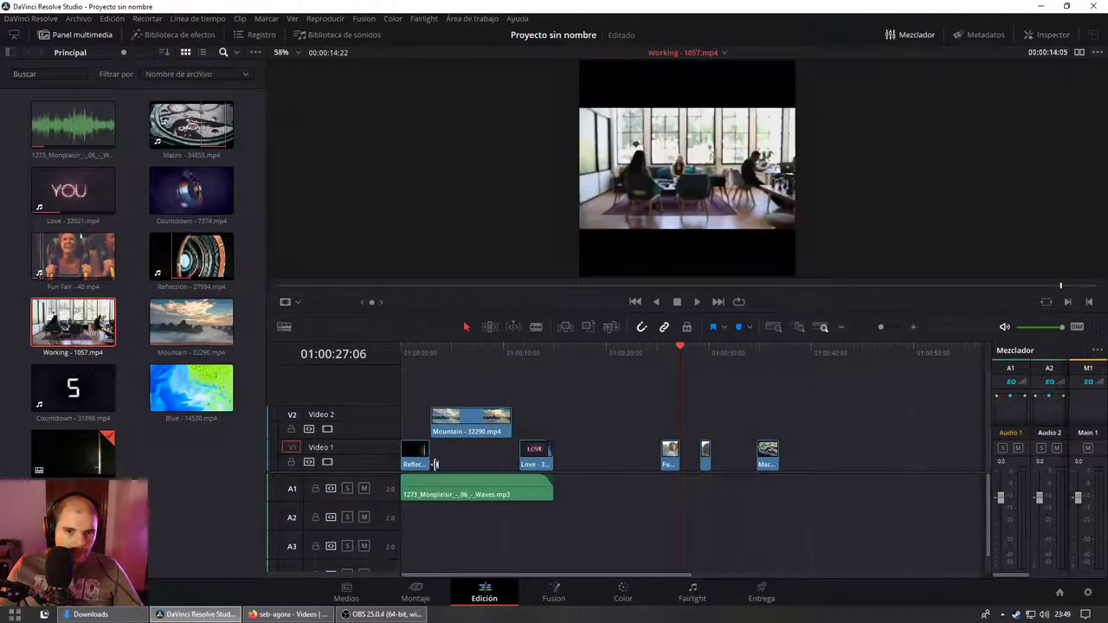
left_click_drag(336, 311, 342, 433)
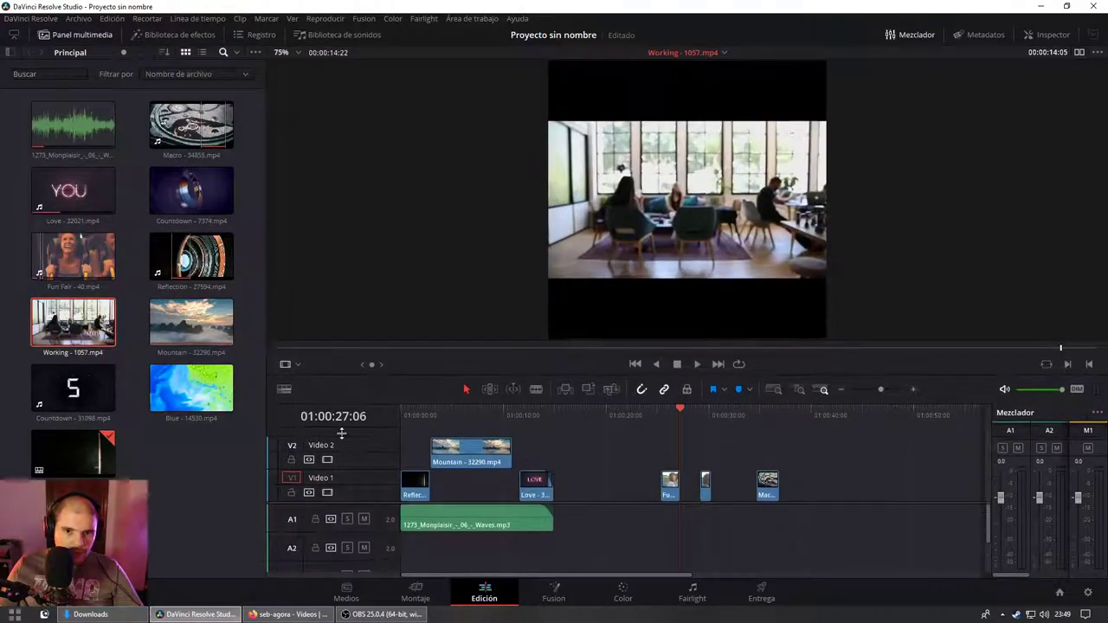
Step: Inspect the Working clip in the viewer and scrub it to 00:00:05:03
left_click_drag(676, 235, 748, 236)
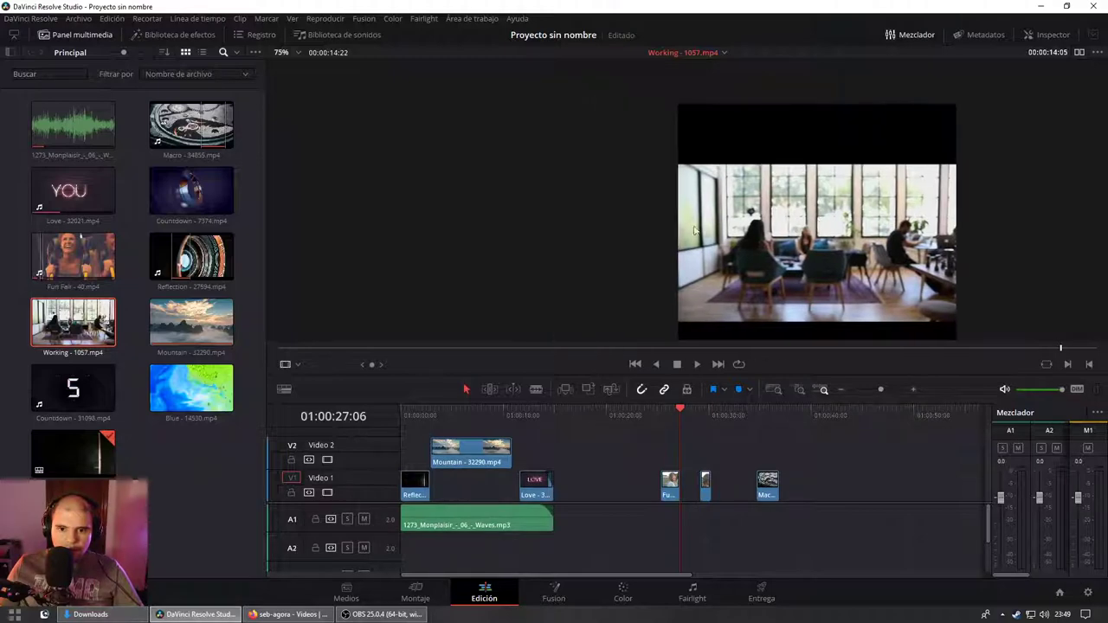
scroll(748, 236, "up", 2)
scroll(749, 236, "up", 2)
scroll(749, 235, "up", 2)
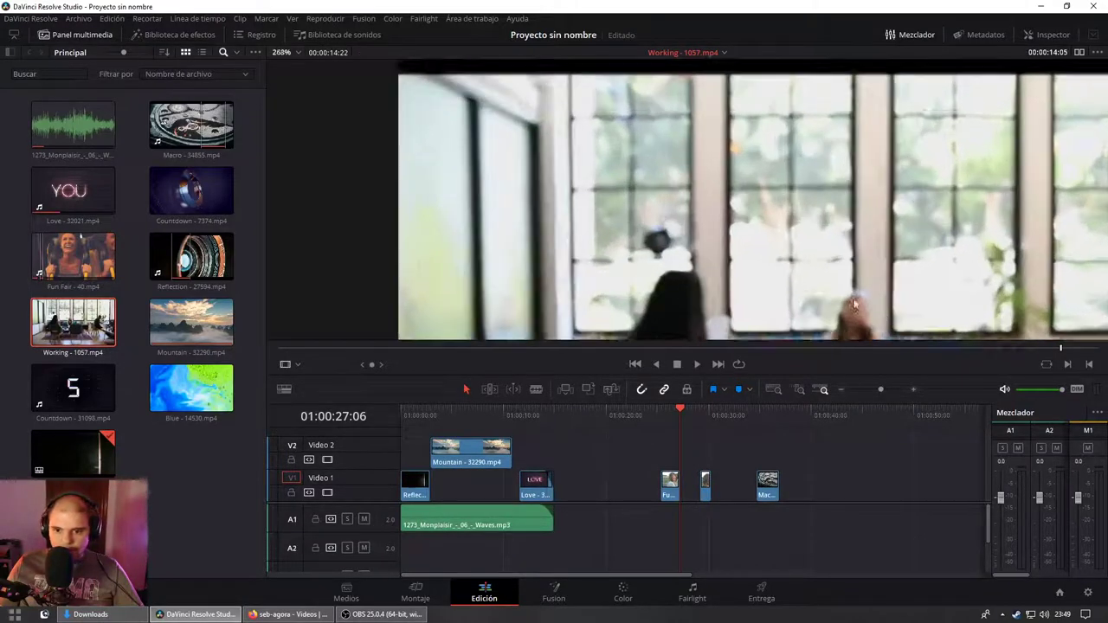
scroll(748, 235, "up", 2)
left_click_drag(353, 350, 561, 351)
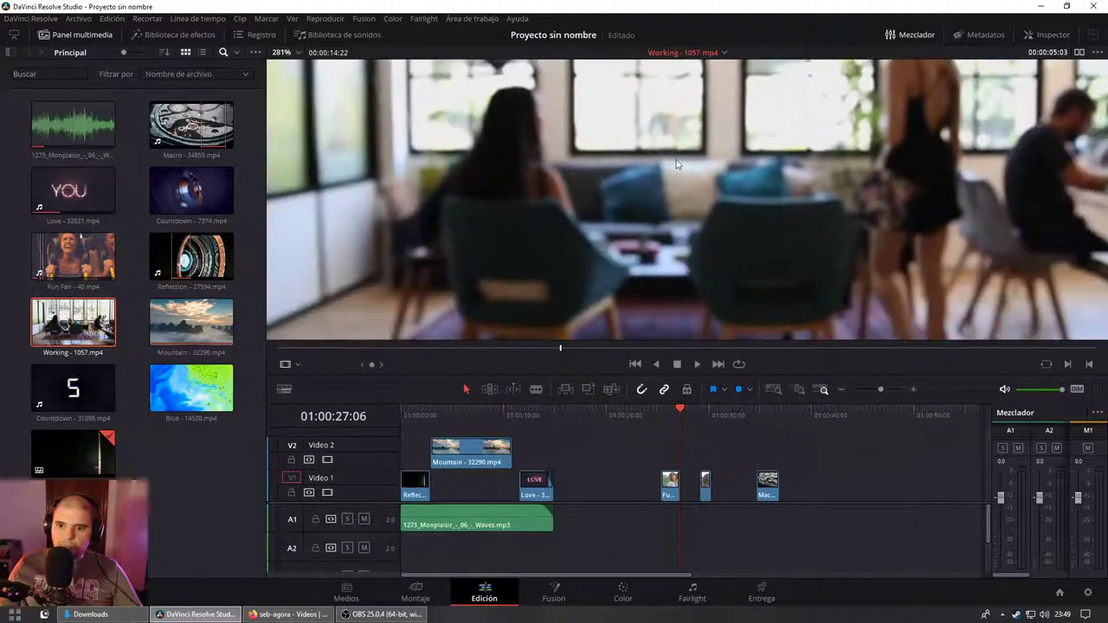
scroll(673, 173, "down", 5)
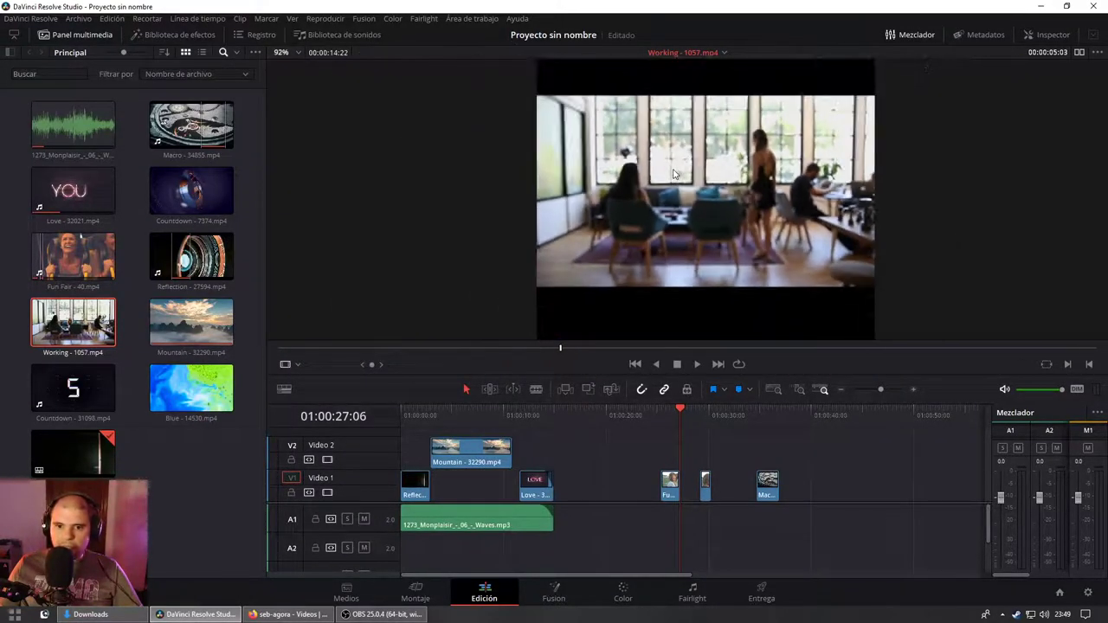
scroll(674, 173, "down", 3)
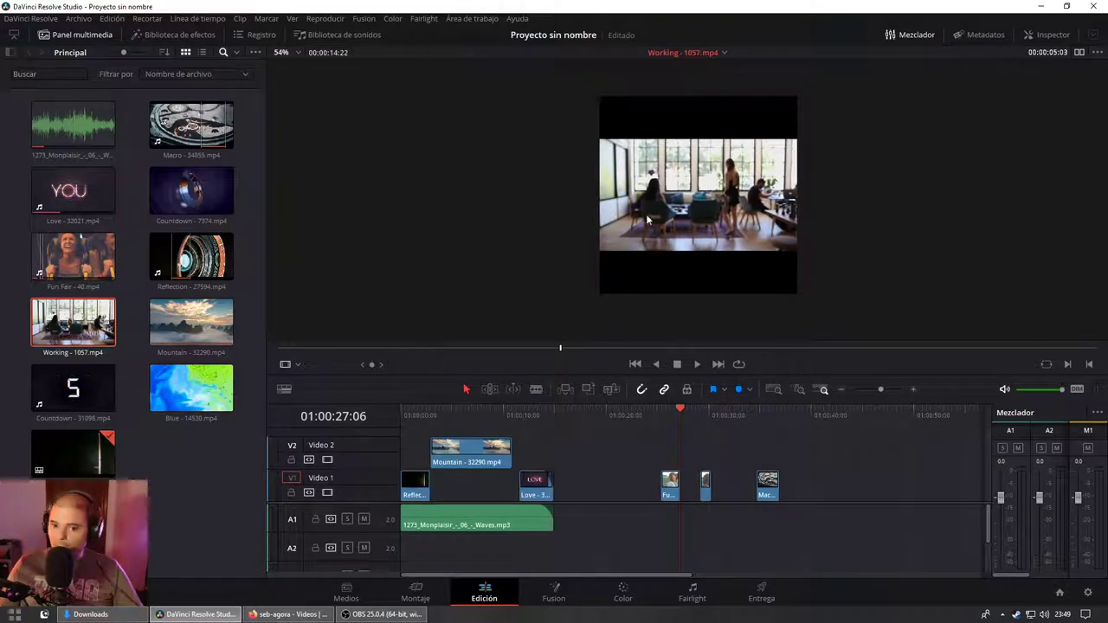
scroll(648, 221, "up", 3)
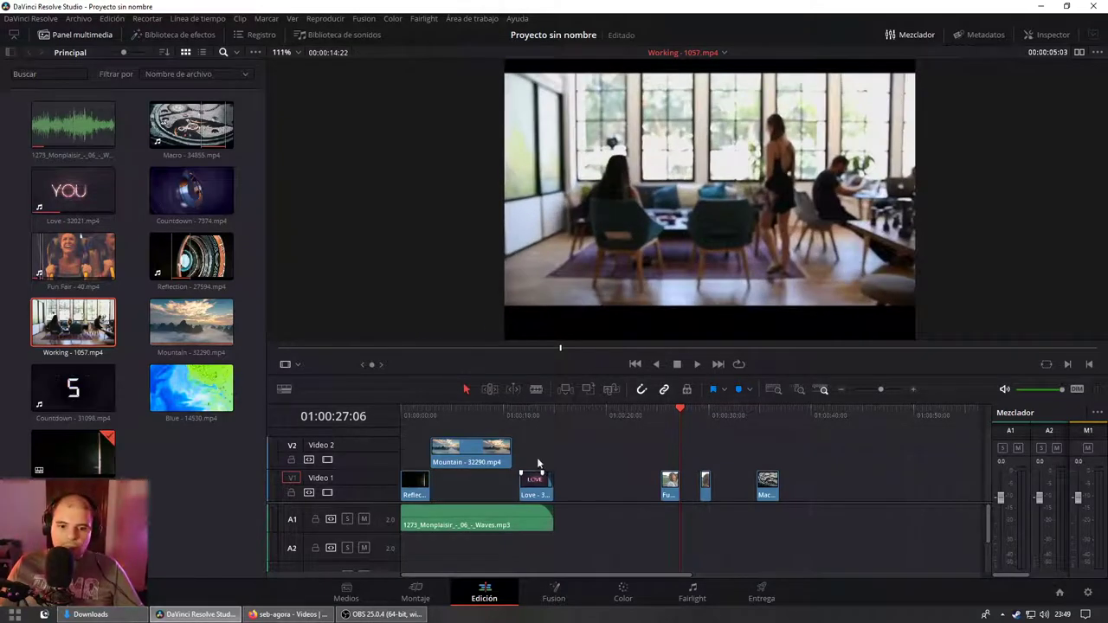
Step: Stack the clip above Mountain at 01:00:05:18 and play from there
left_click(460, 412)
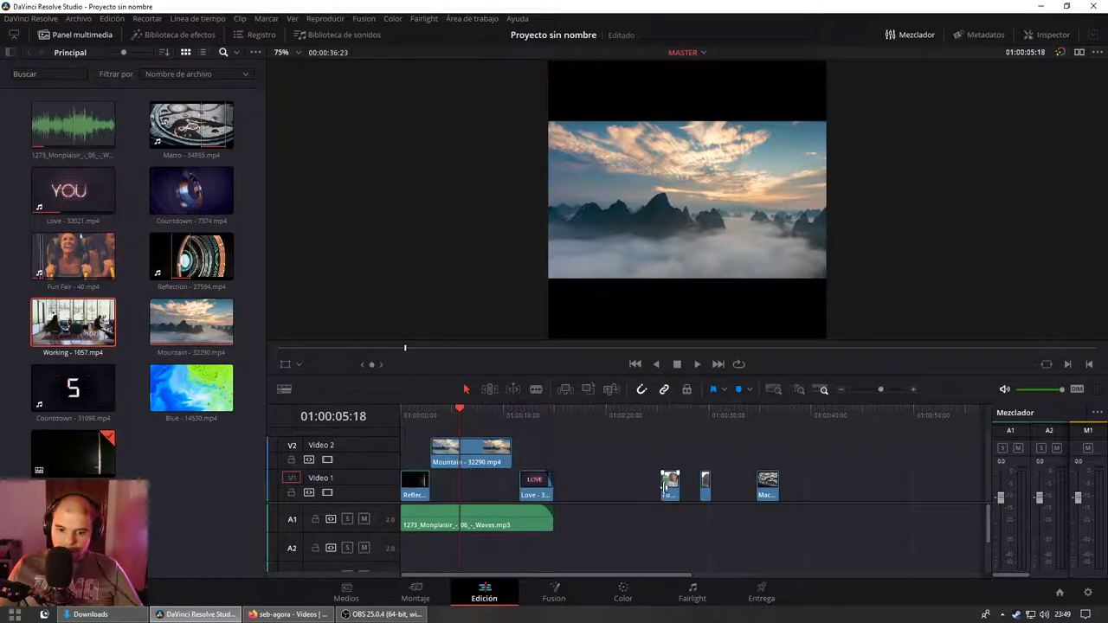
left_click_drag(675, 494, 461, 439)
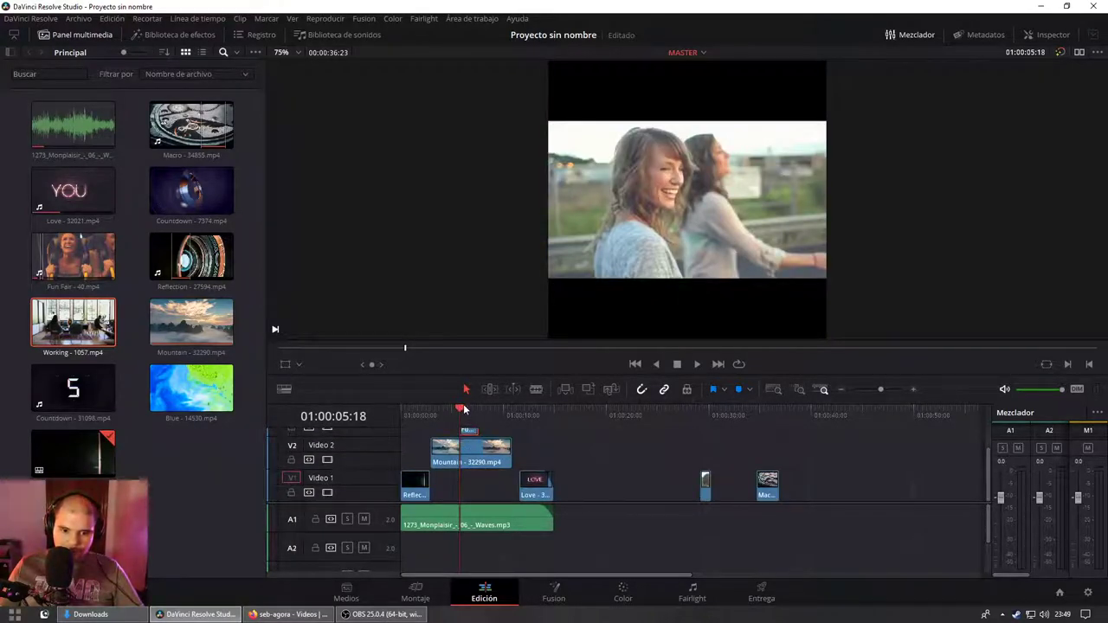
key("space")
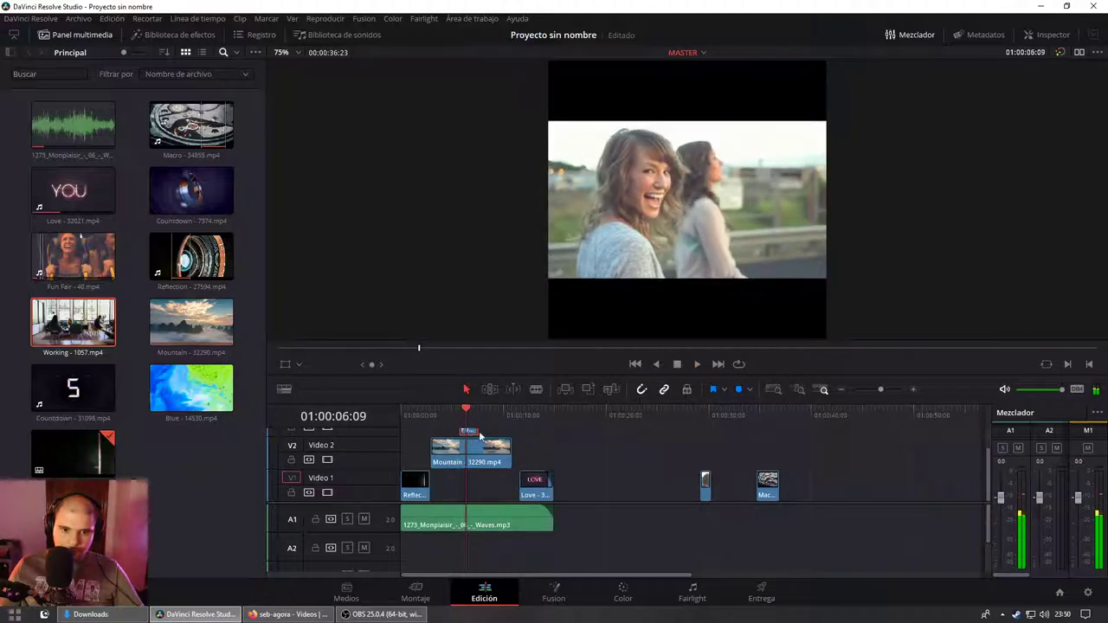
Step: Shrink the top clip in the Inspector to reveal Mountain, and magnify the viewer on the inset
left_click(1041, 39)
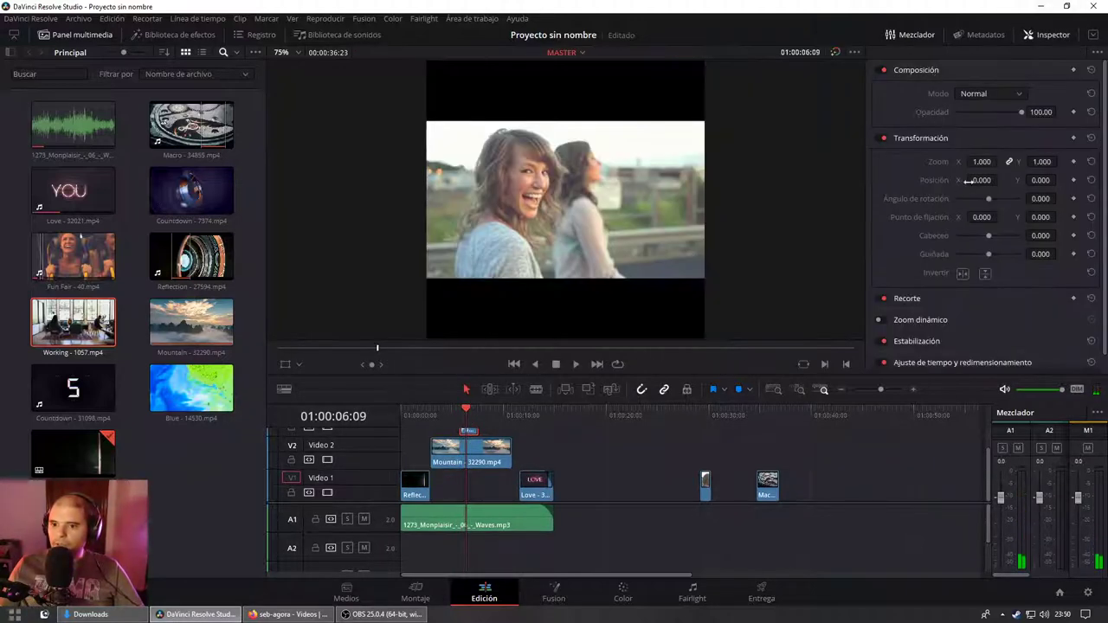
left_click_drag(981, 161, 953, 161)
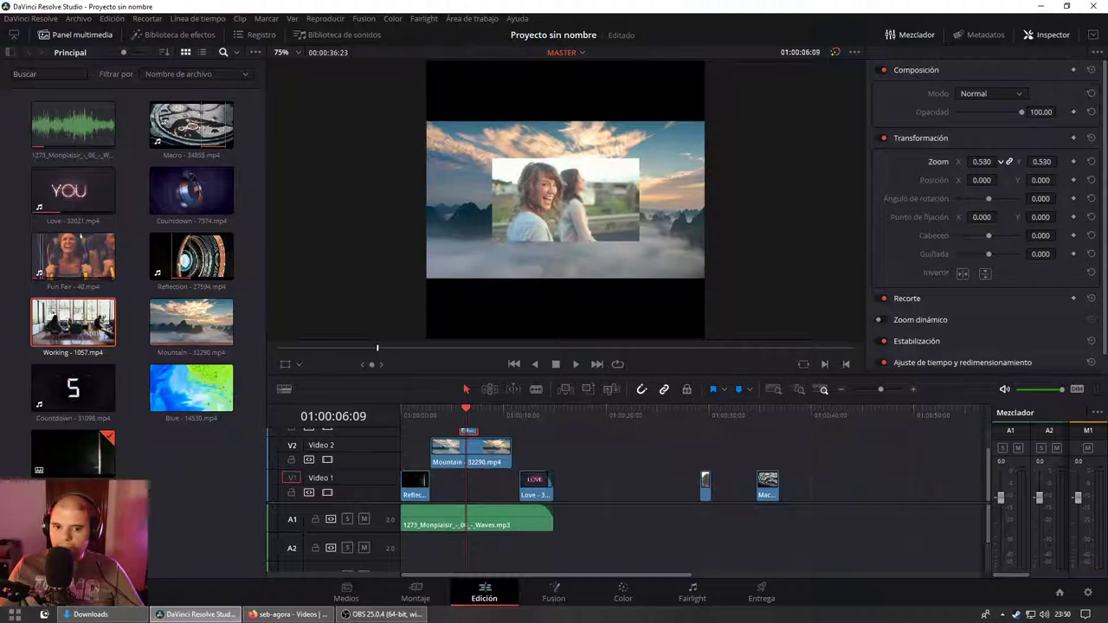
left_click_drag(468, 152, 573, 234)
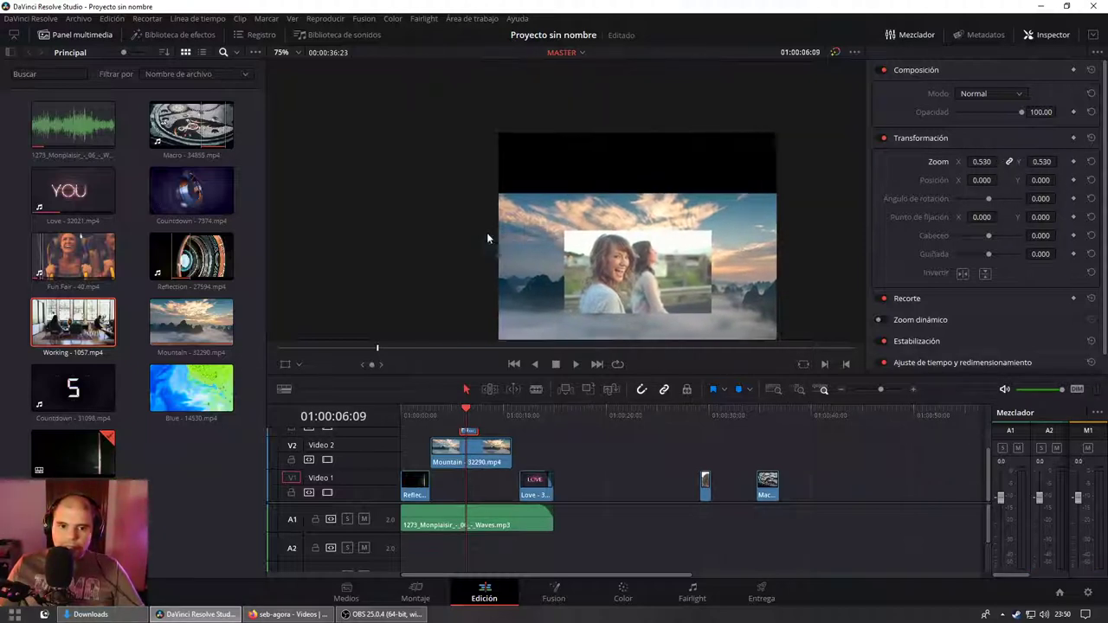
scroll(589, 251, "up", 2)
scroll(606, 268, "up", 2)
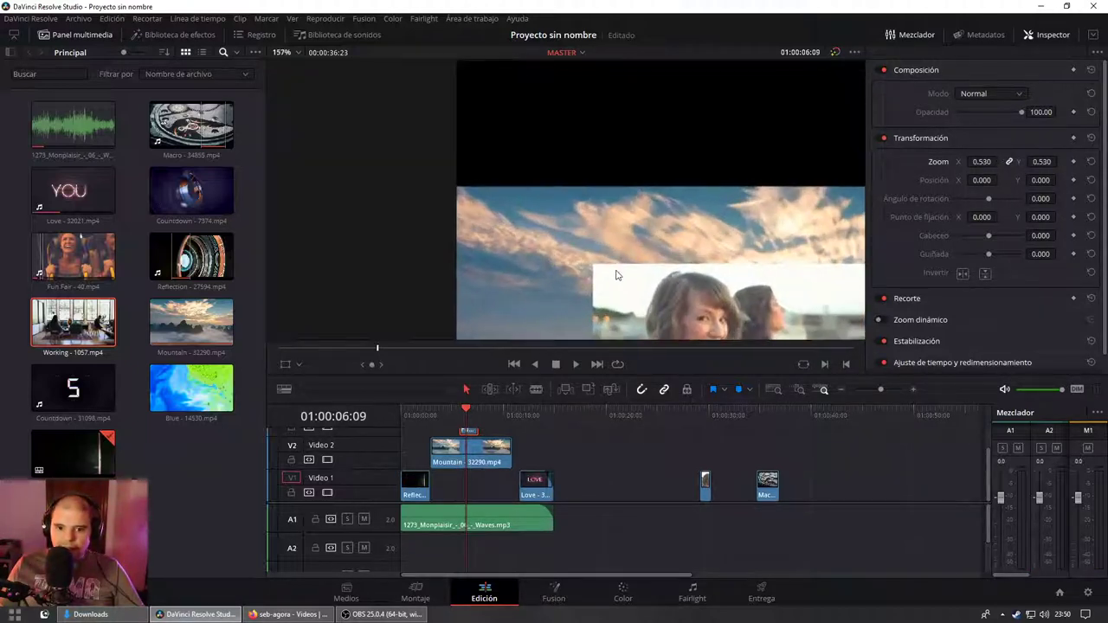
scroll(612, 282, "up", 2)
left_click_drag(612, 281, 472, 113)
scroll(465, 105, "up", 3)
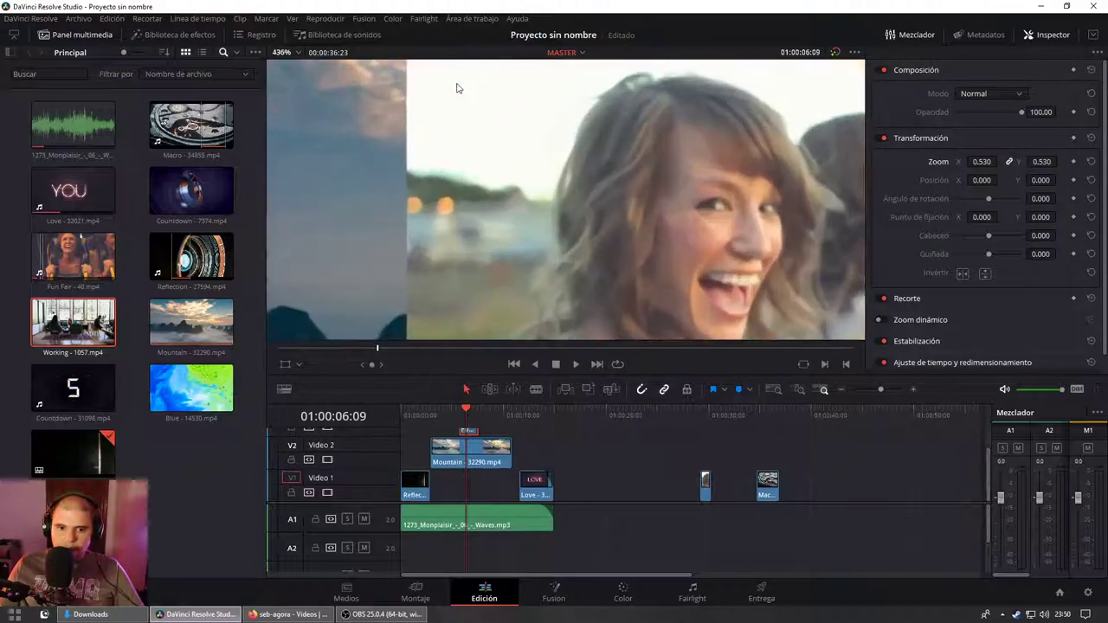
scroll(470, 168, "up", 1)
scroll(462, 155, "up", 2)
scroll(433, 145, "up", 1)
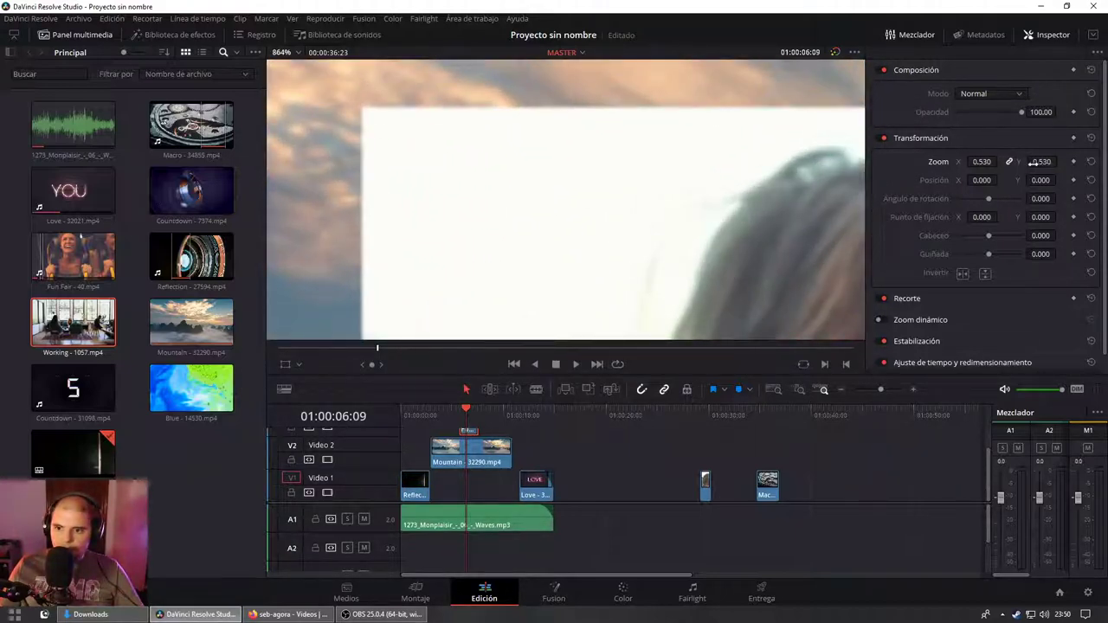
Step: Set the inset's zoom to 0.520 and return the viewer to 75%
mouse_move(1037, 161)
left_mouse_down()
mouse_move(1019, 161)
mouse_move(1043, 161)
mouse_move(1035, 180)
mouse_move(895, 262)
left_mouse_up()
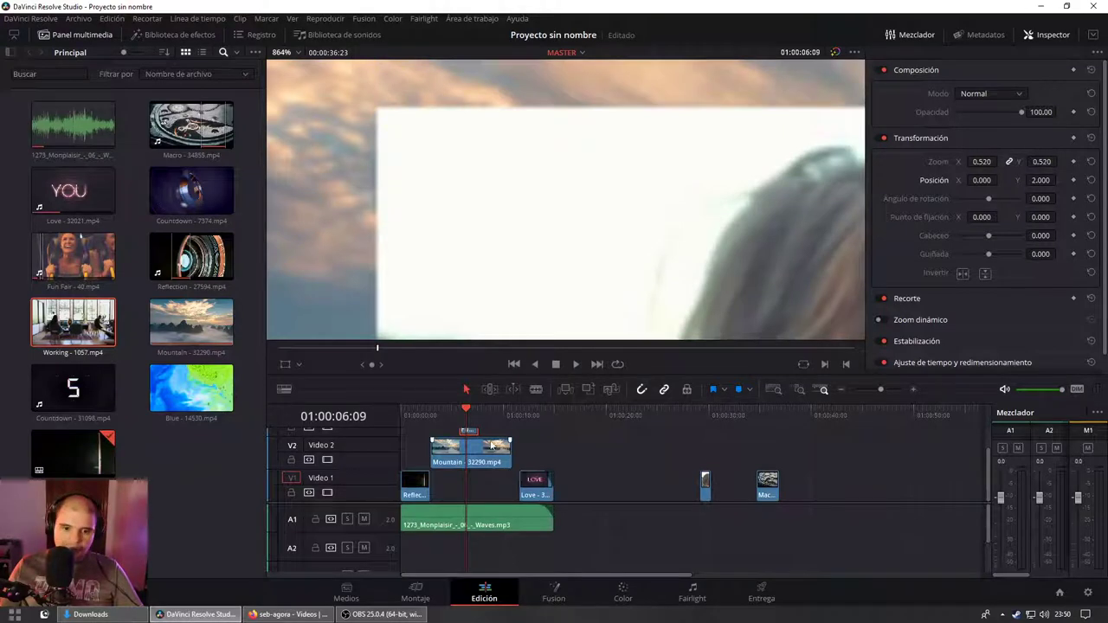
scroll(531, 453, "down", 4)
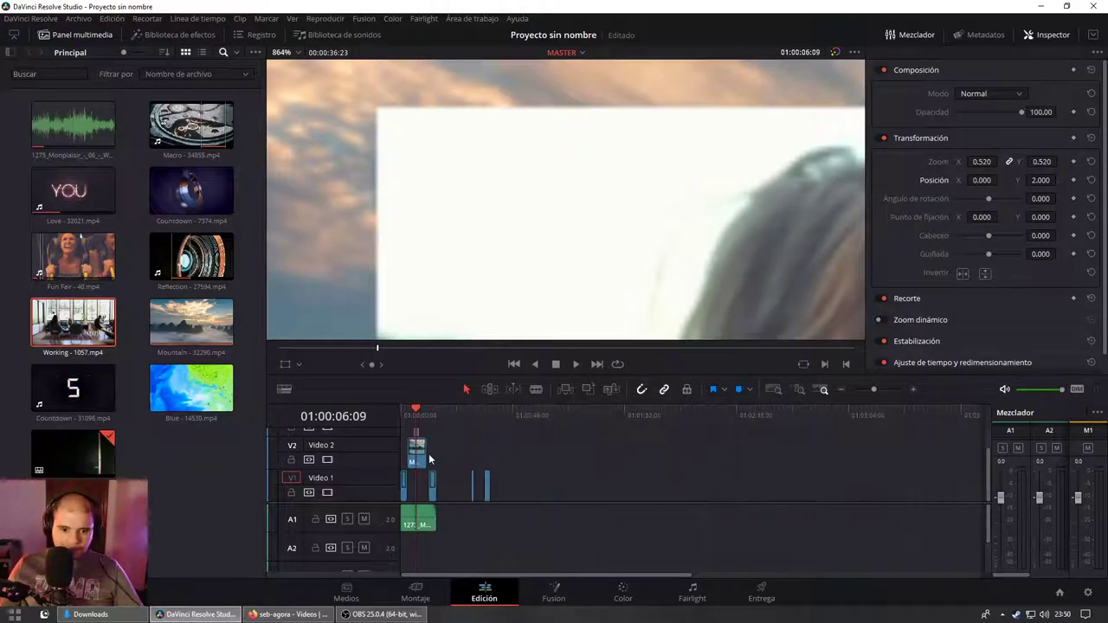
scroll(437, 446, "up", 3)
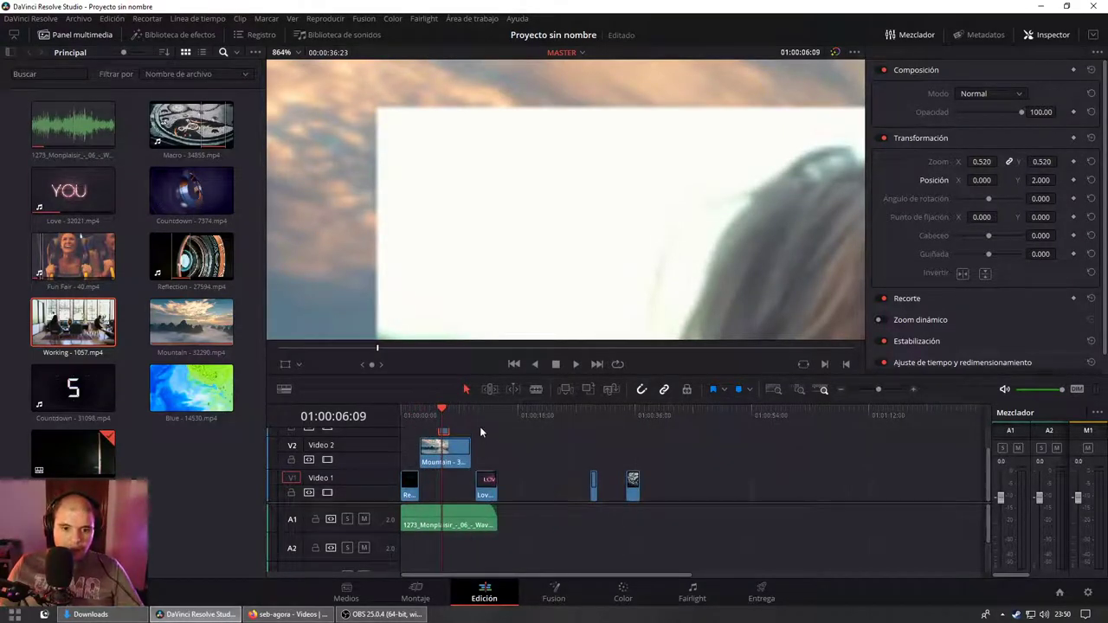
scroll(554, 214, "down", 2)
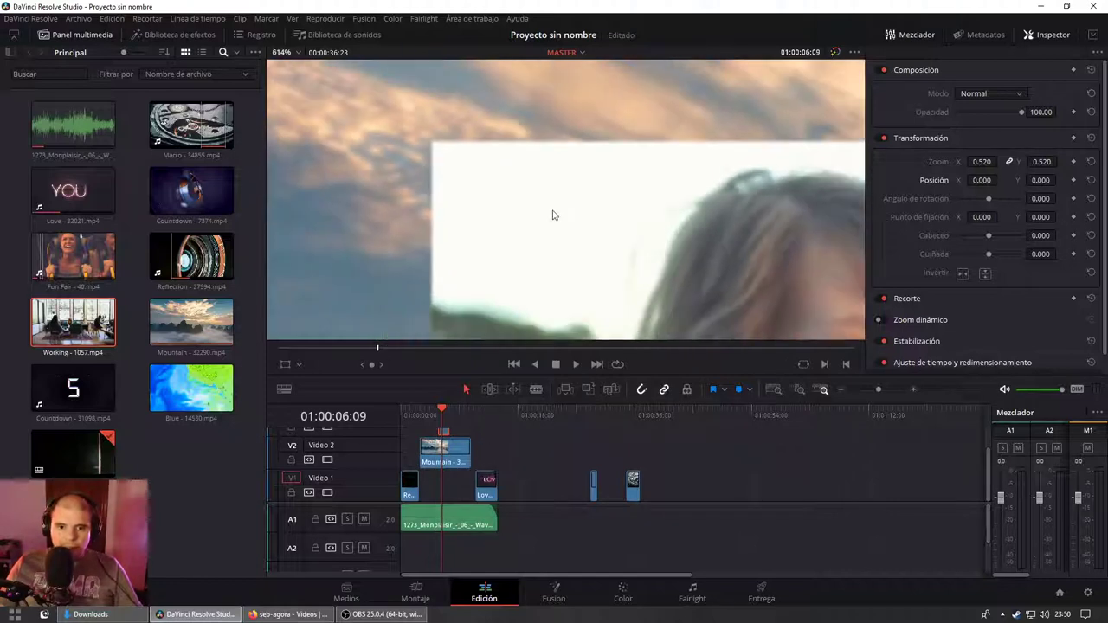
left_click(289, 53)
left_click(286, 129)
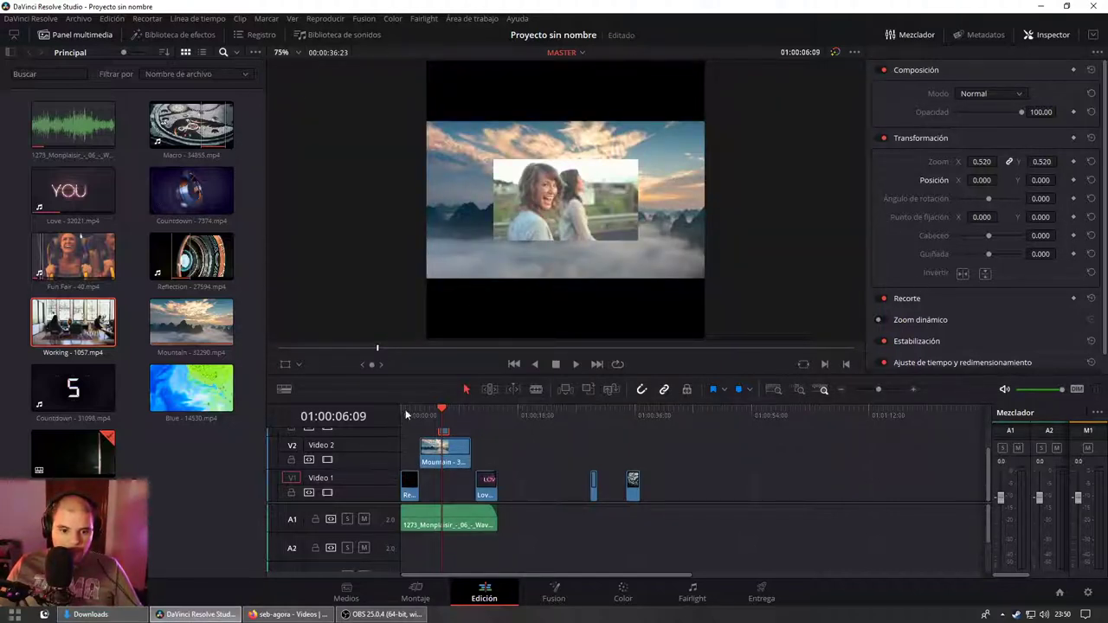
Step: Zoom the opening clip to 2.120 and play the montage from the start to check it
key("Home")
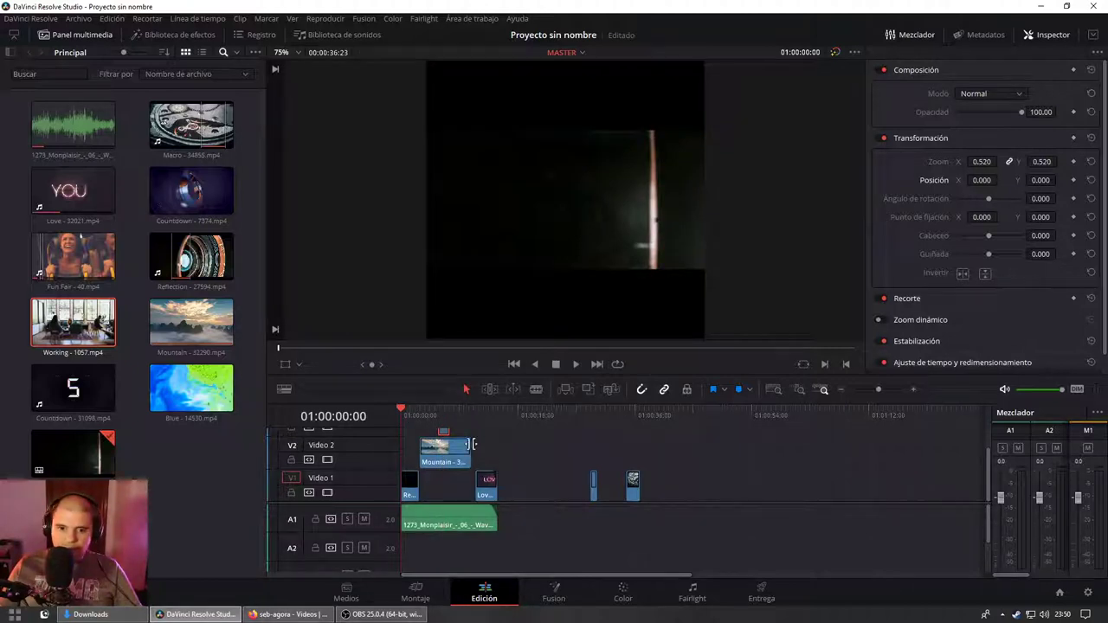
key("space")
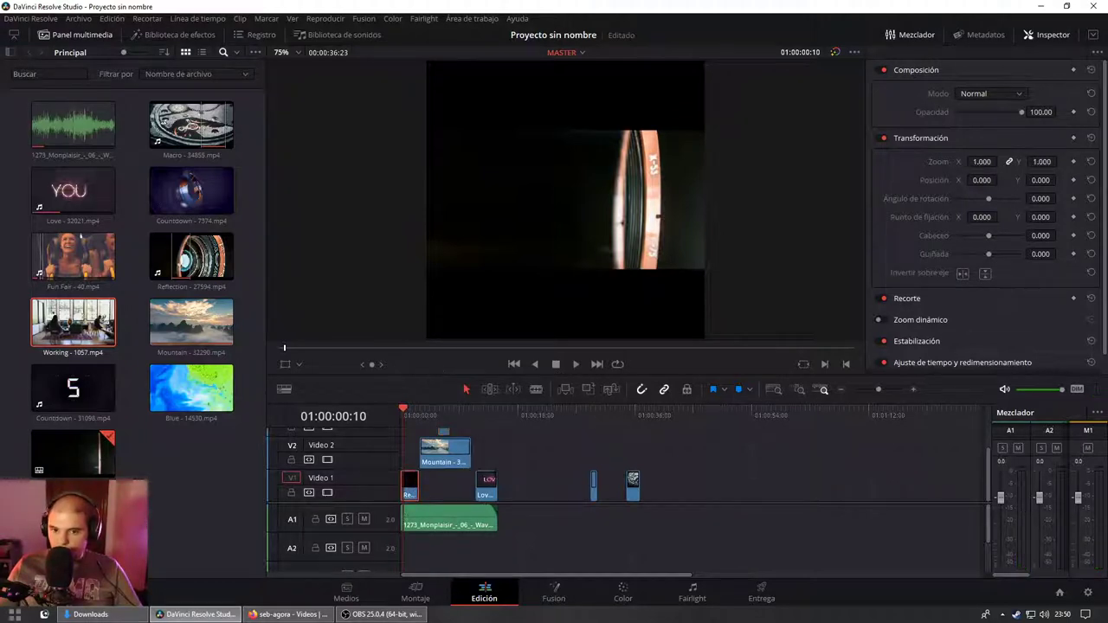
mouse_move(982, 161)
left_mouse_down()
mouse_move(1000, 162)
mouse_move(987, 161)
left_mouse_up()
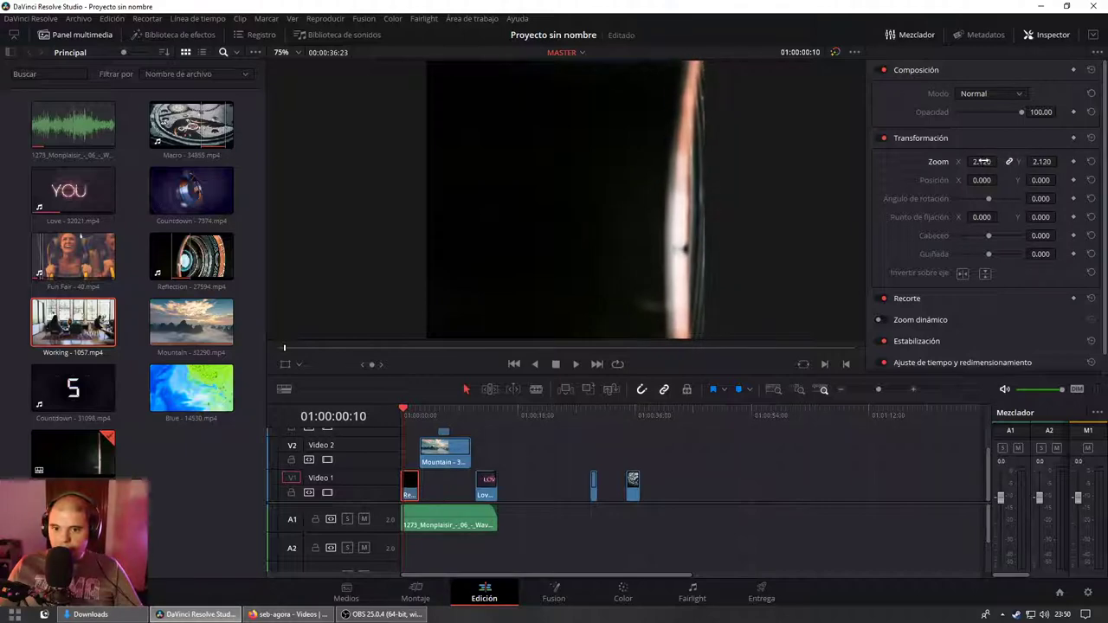
key("space")
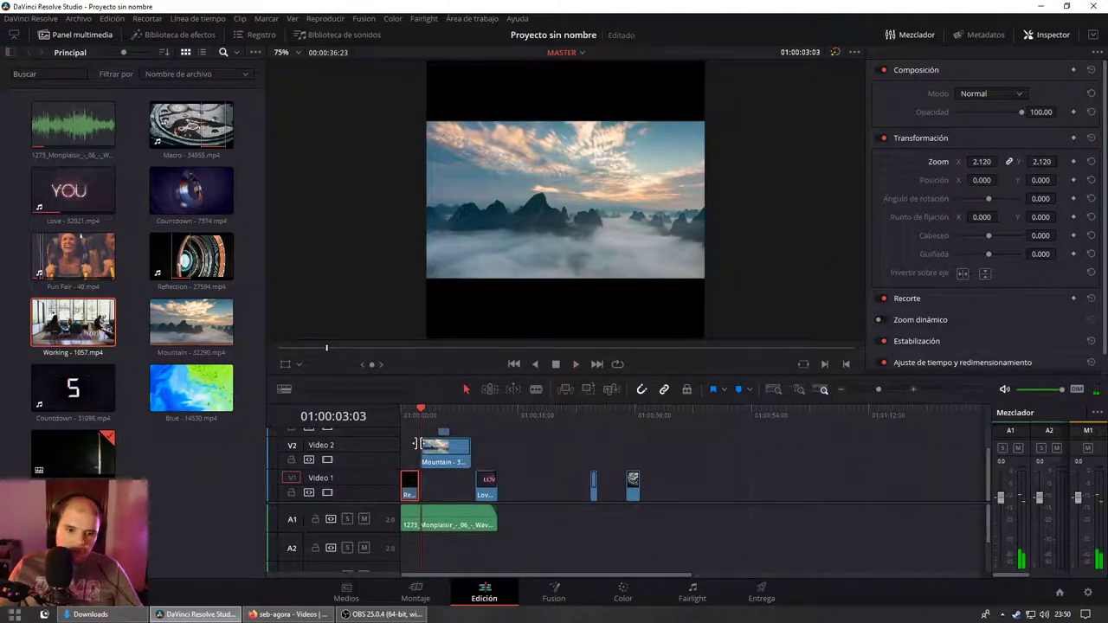
key("space")
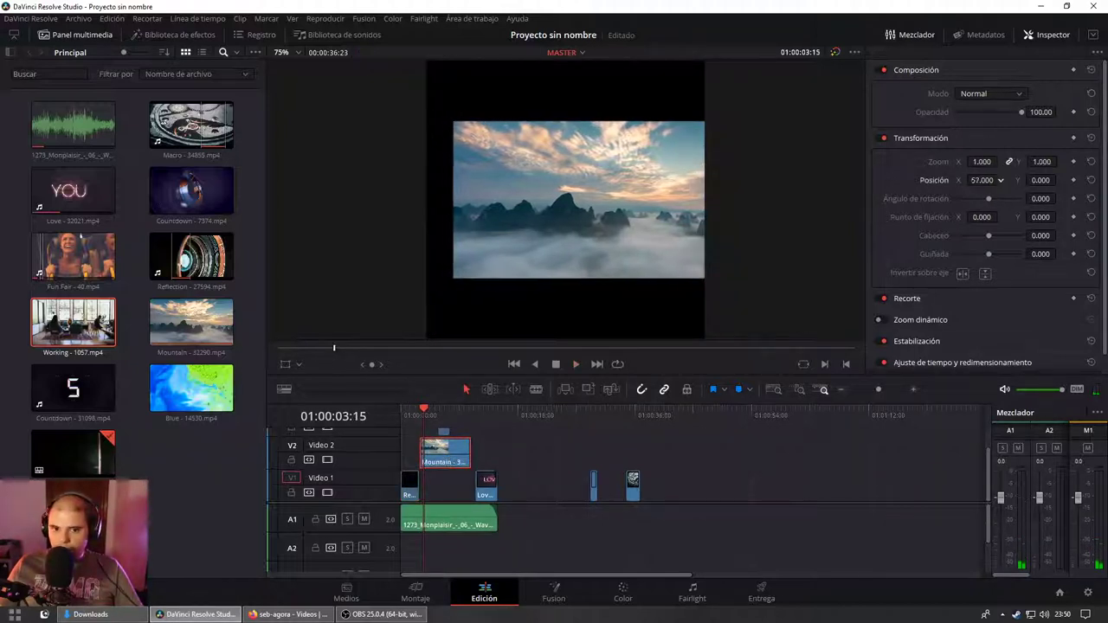
Step: Reposition the Mountain clip to X -121, Y -43, then select the women clip near five seconds
mouse_move(1038, 180)
left_mouse_down()
mouse_move(977, 180)
mouse_move(1000, 161)
mouse_move(981, 161)
left_mouse_up()
mouse_move(1041, 179)
left_mouse_down()
mouse_move(1059, 178)
mouse_move(1000, 180)
mouse_move(960, 206)
left_mouse_up()
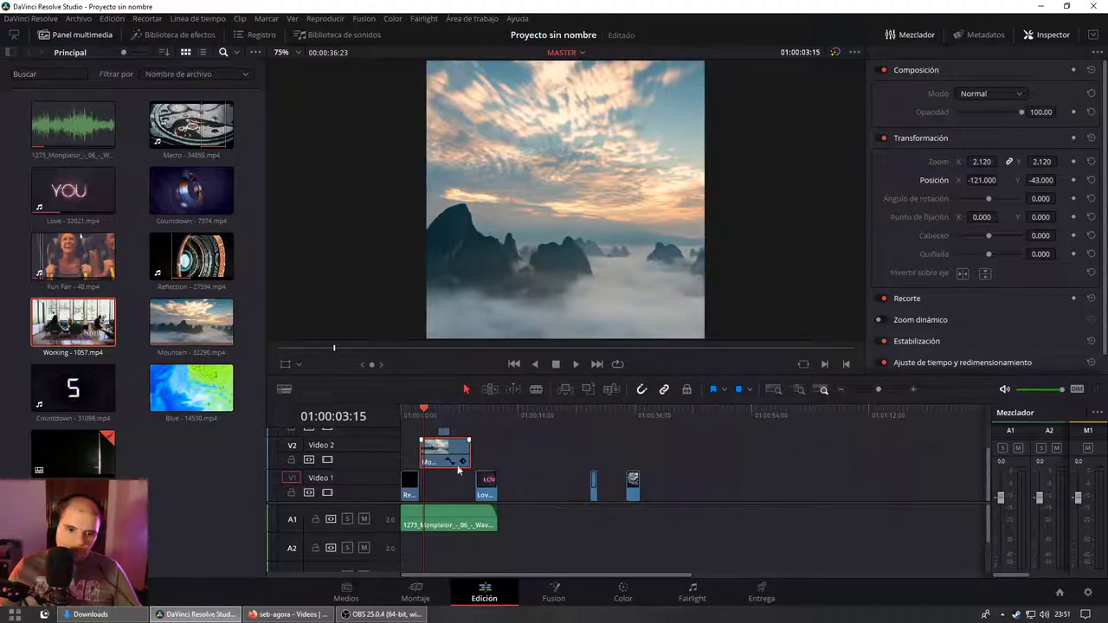
left_click(440, 415)
left_click(446, 417)
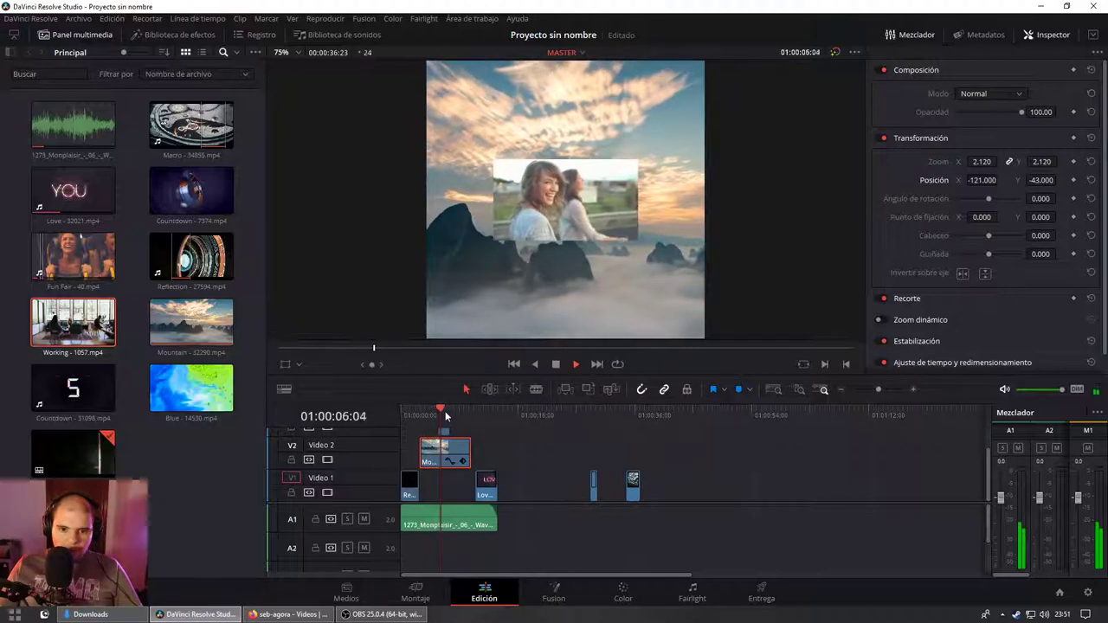
left_click(446, 433)
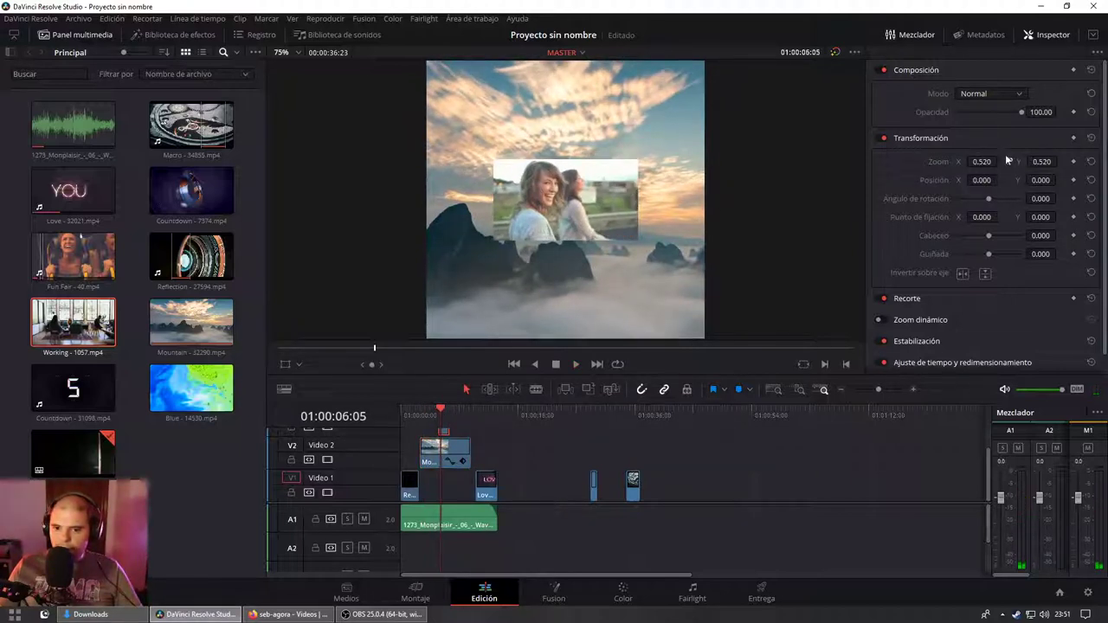
Step: Set the women clip to zoom 1.890 at 192/-26 and the 29-second clip to zoom 2.200 at 0/35
left_click_drag(1006, 162, 1063, 180)
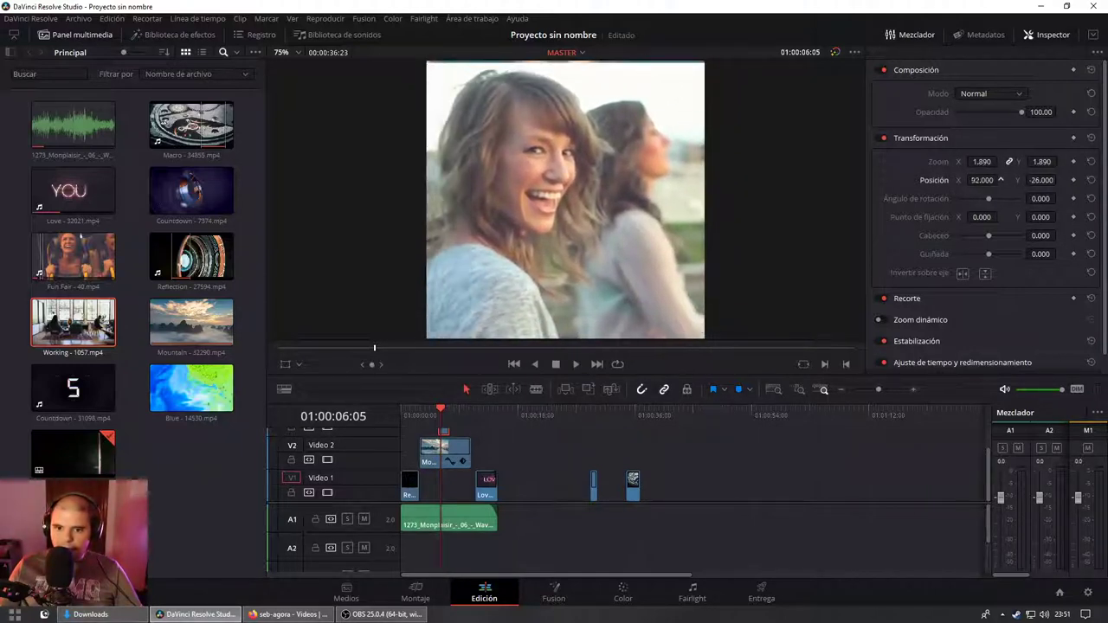
left_click_drag(982, 180, 996, 180)
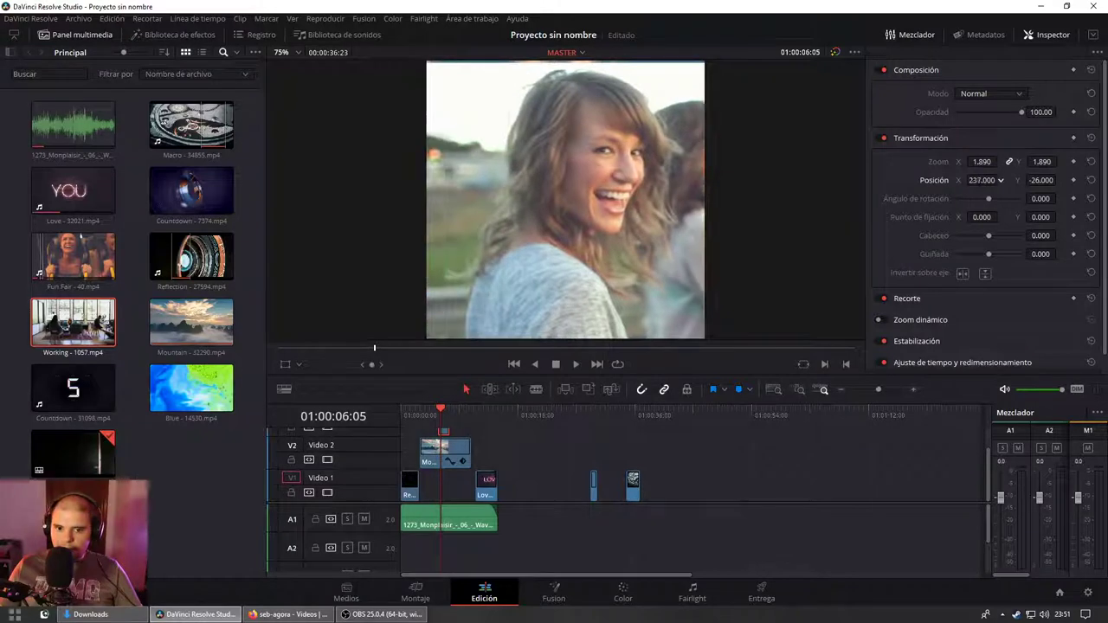
left_click(590, 411)
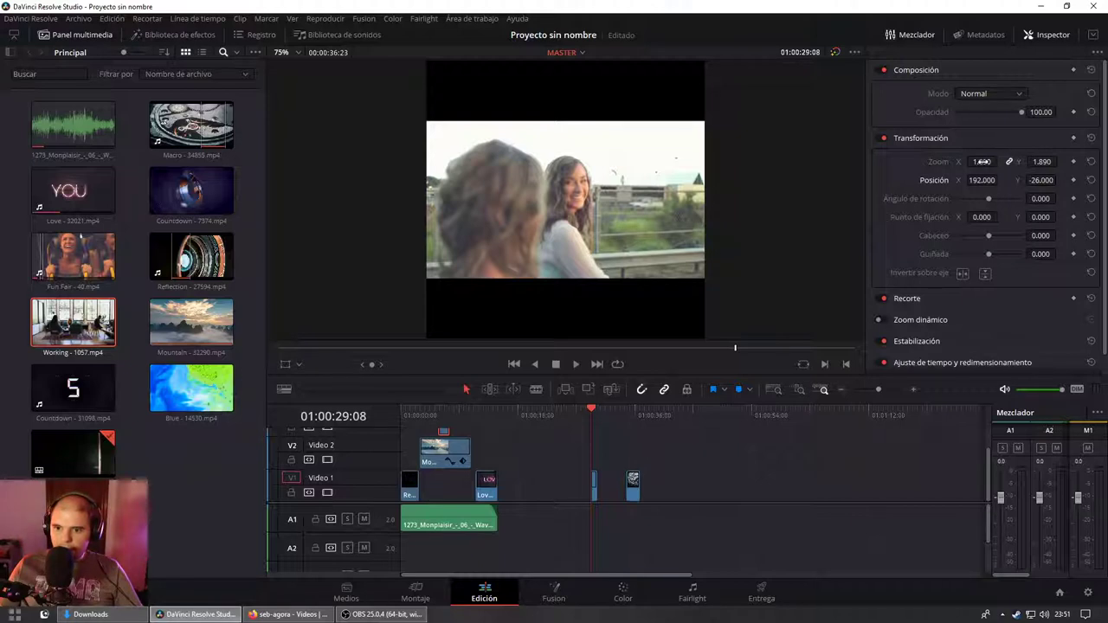
left_click_drag(982, 162, 1004, 162)
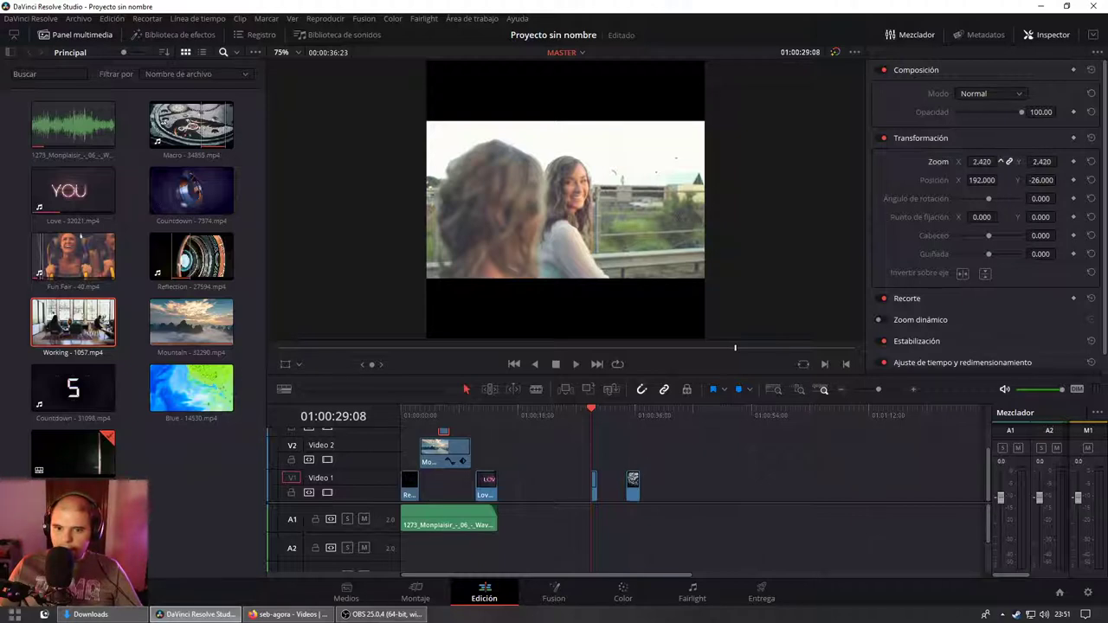
left_click(594, 492)
left_click_drag(982, 162, 1065, 180)
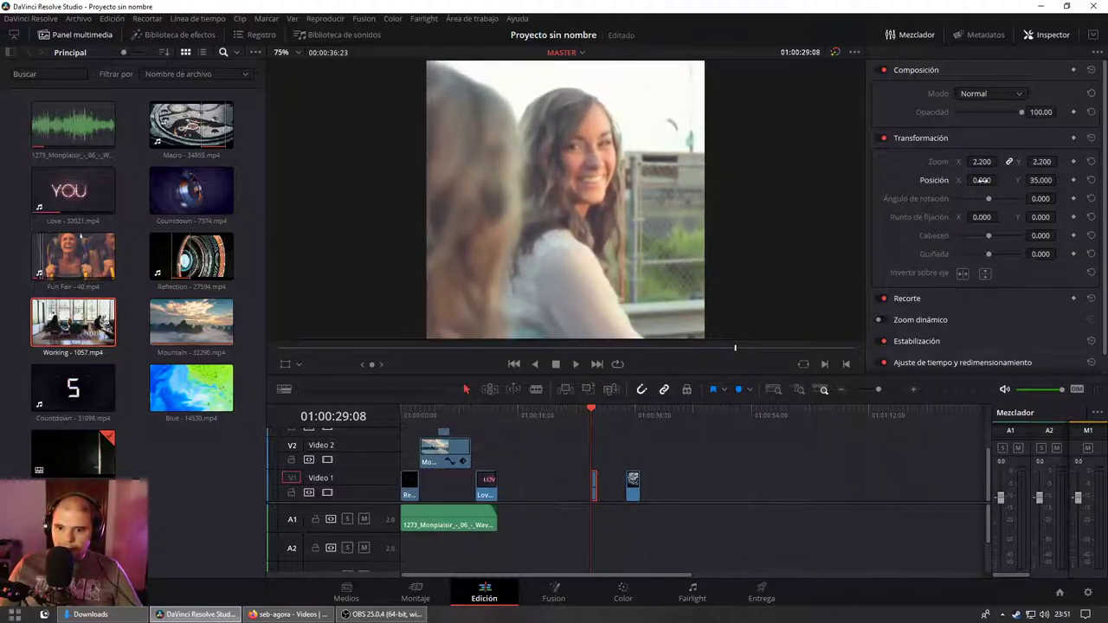
key("space")
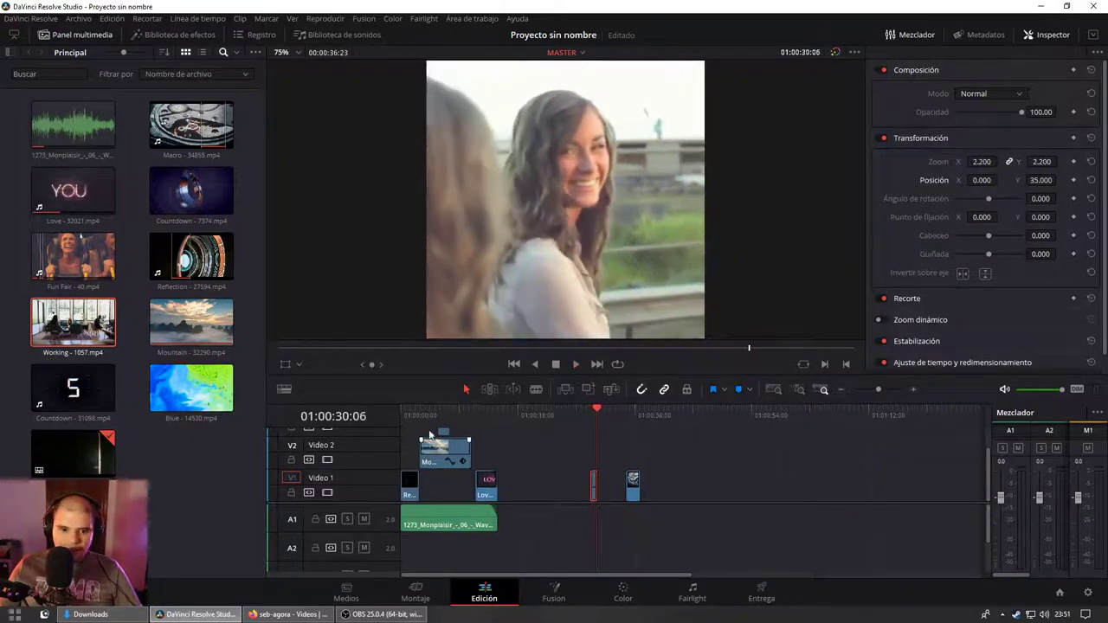
Step: Zoom the watch close-up to 2.000 and move it and the 29-second clip earlier
left_click(438, 415)
key("space")
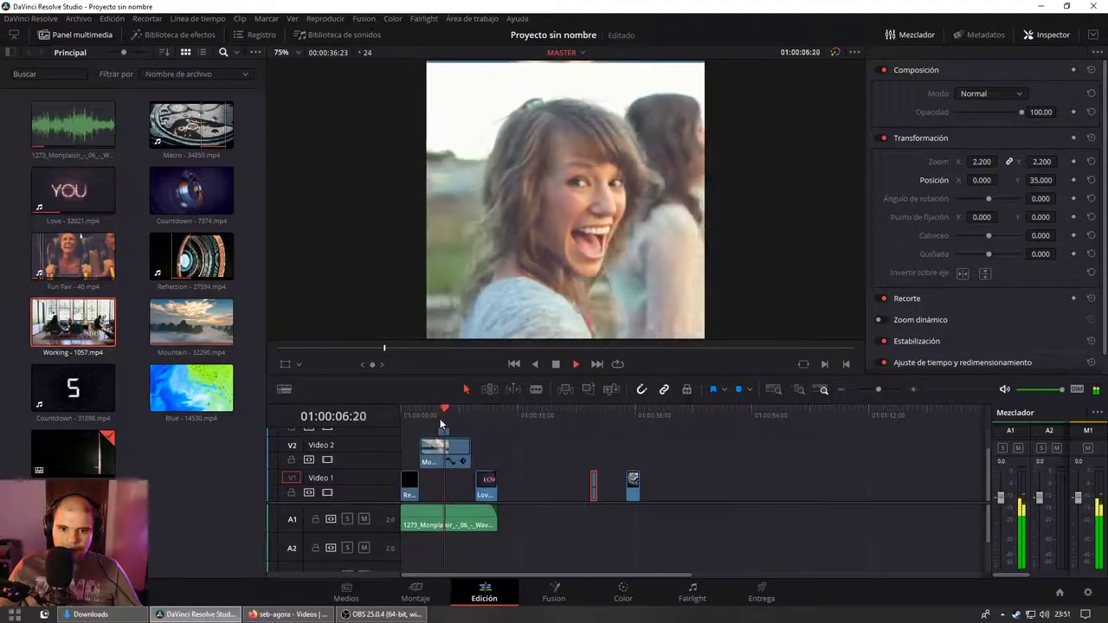
left_click(626, 418)
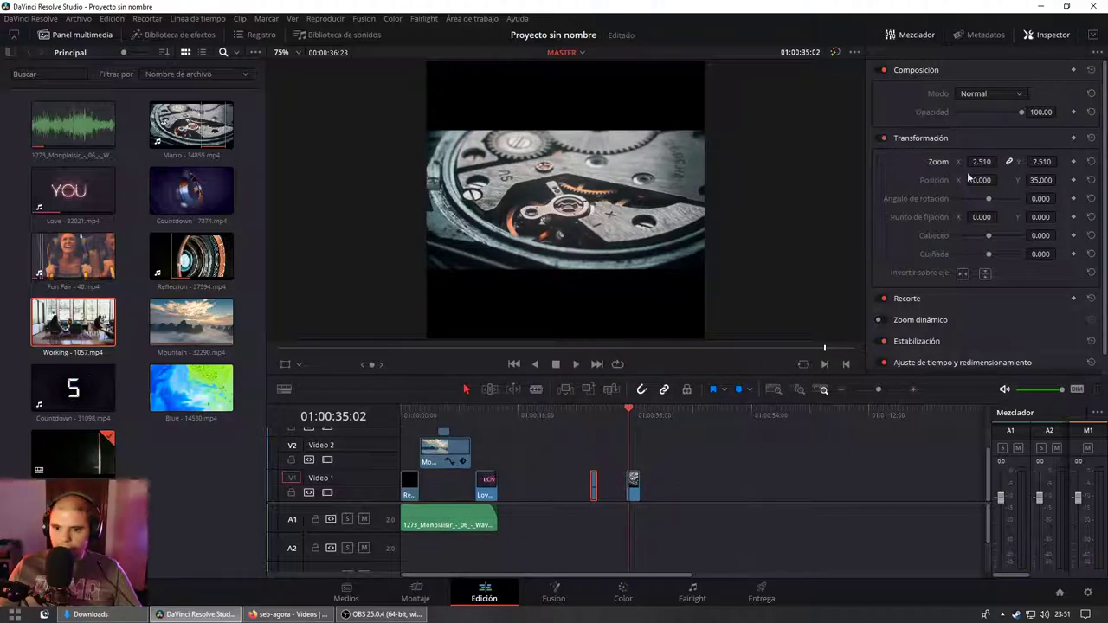
left_click(636, 492)
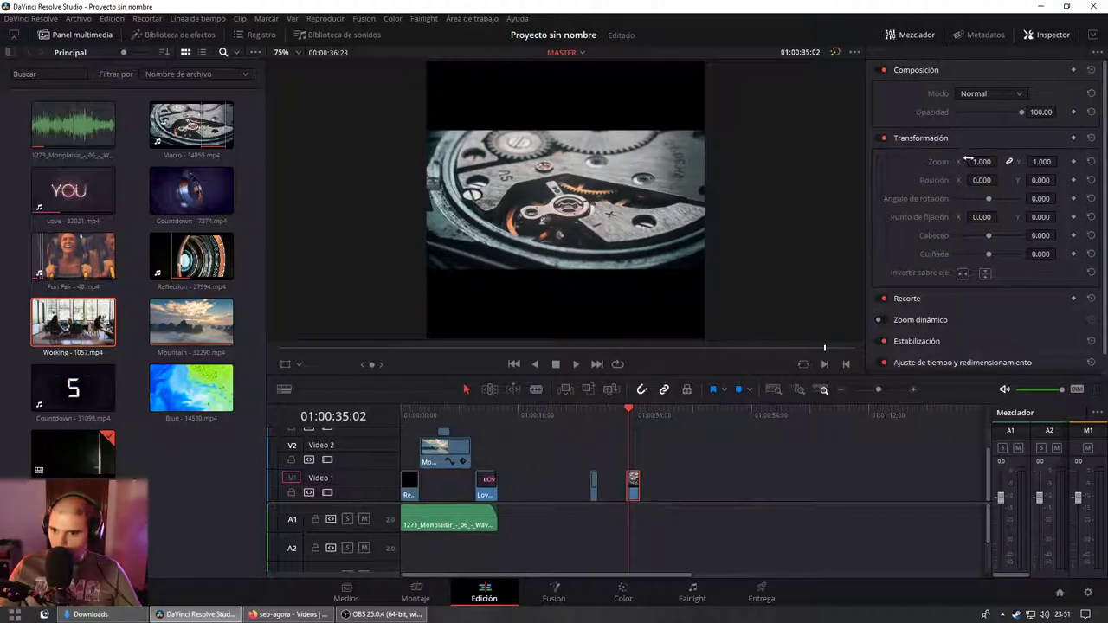
left_click_drag(968, 161, 981, 161)
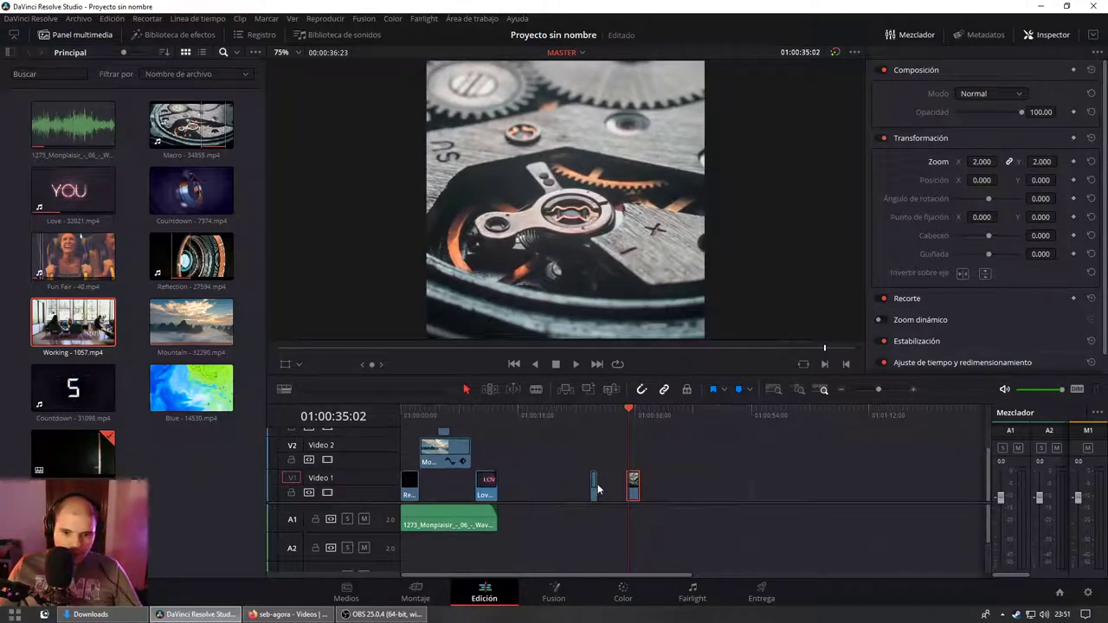
left_click_drag(594, 485, 472, 441)
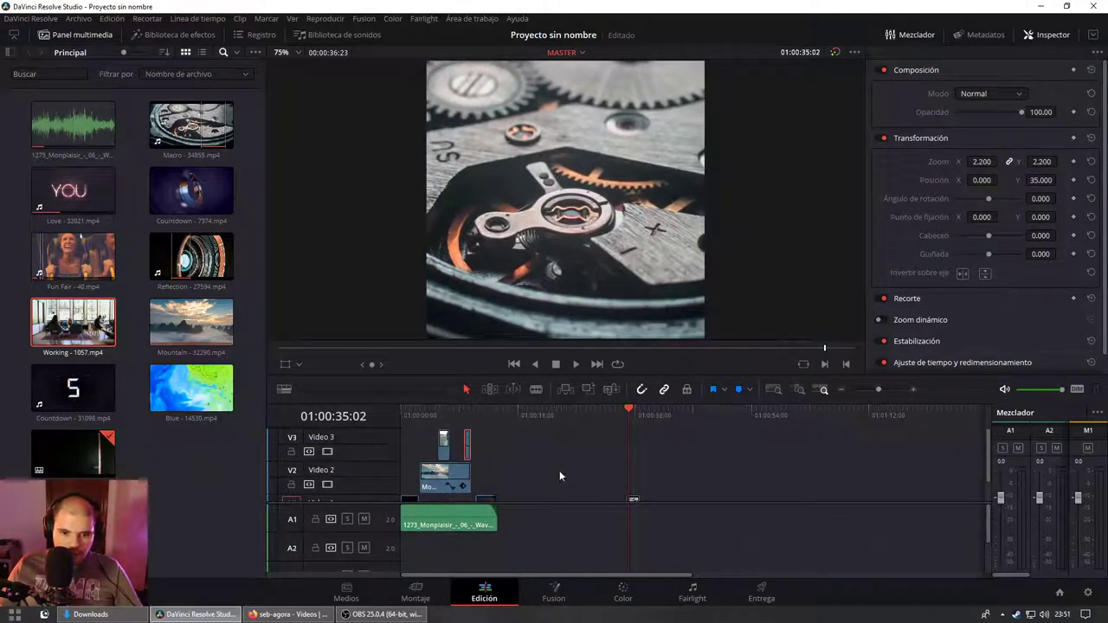
left_click_drag(634, 481, 464, 492)
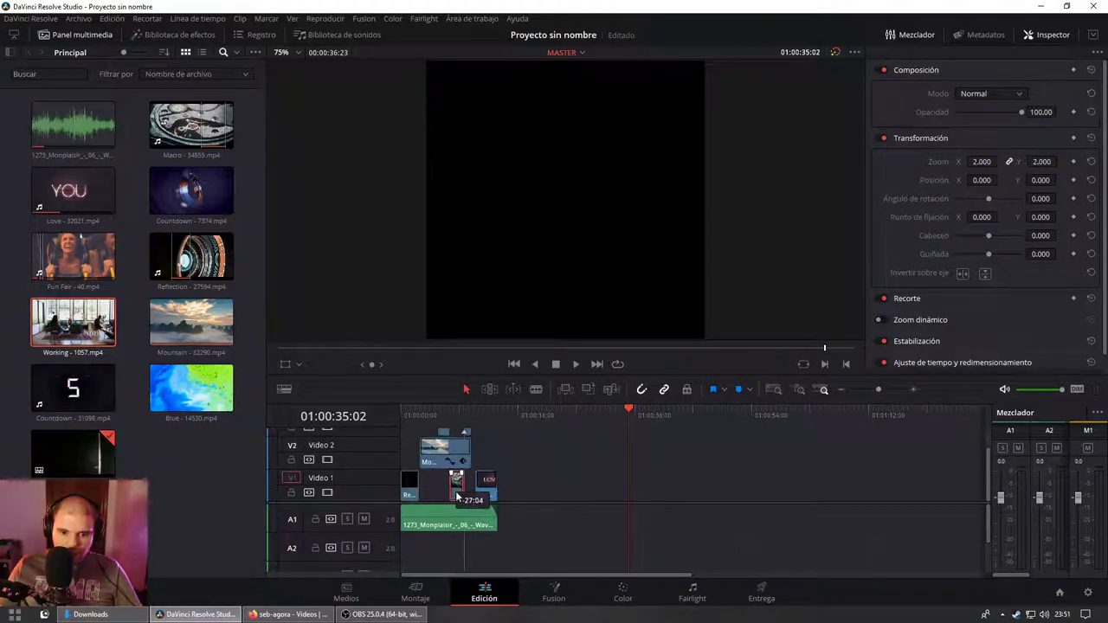
Step: Switch the video tracks to compact clip view and hide the Media Pool to widen the timeline
left_click(284, 389)
left_click(320, 476)
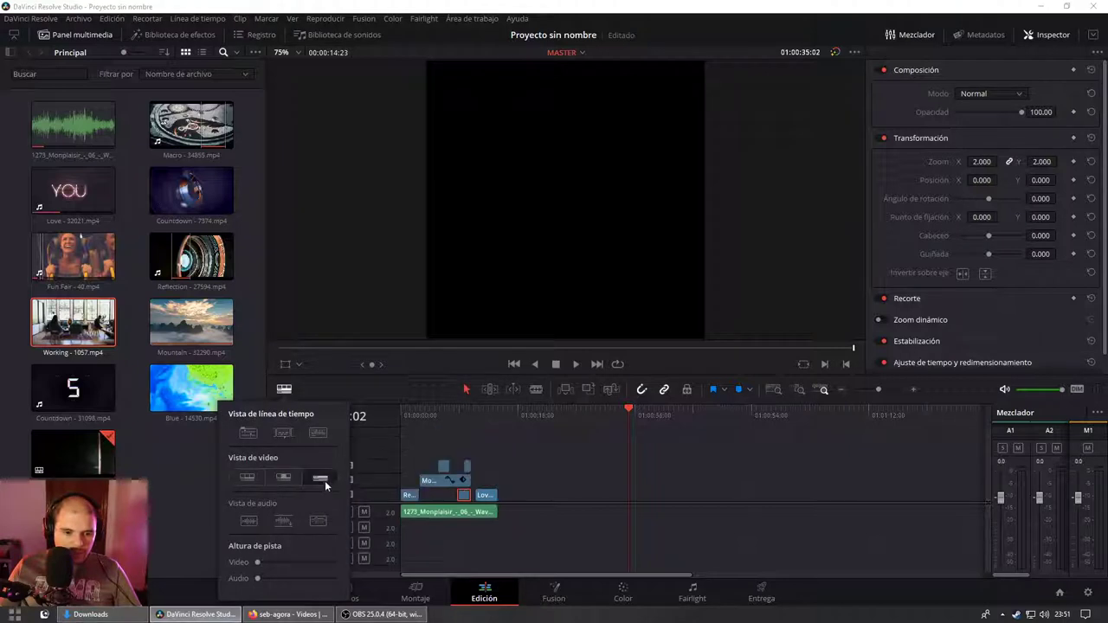
left_click(179, 34)
left_click(179, 35)
left_click(76, 36)
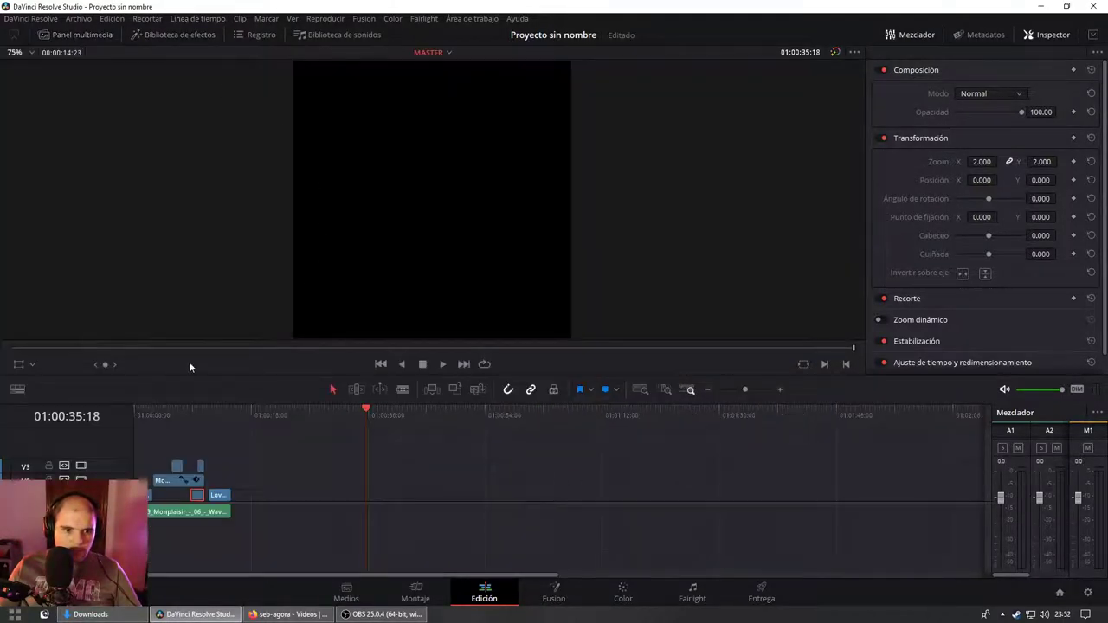
scroll(163, 442, "right", 10)
scroll(458, 574, "left", 10)
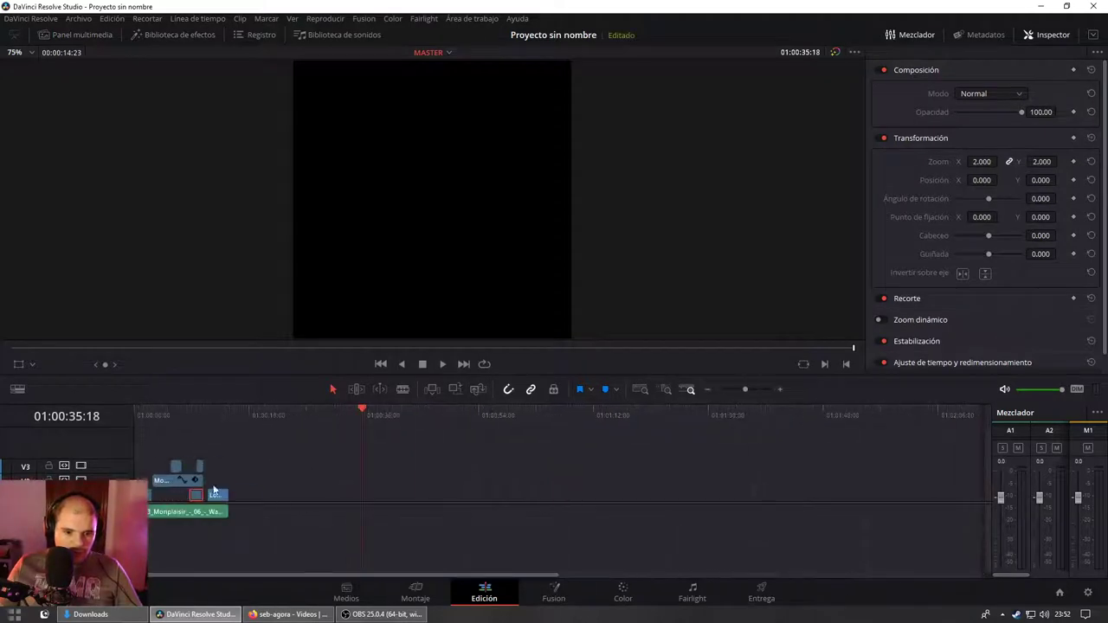
Step: Move the Mountain clip on Video 2 to start at 01:00:01:02 and play the new start
left_click(153, 419)
scroll(177, 463, "up", 3)
scroll(290, 442, "up", 3)
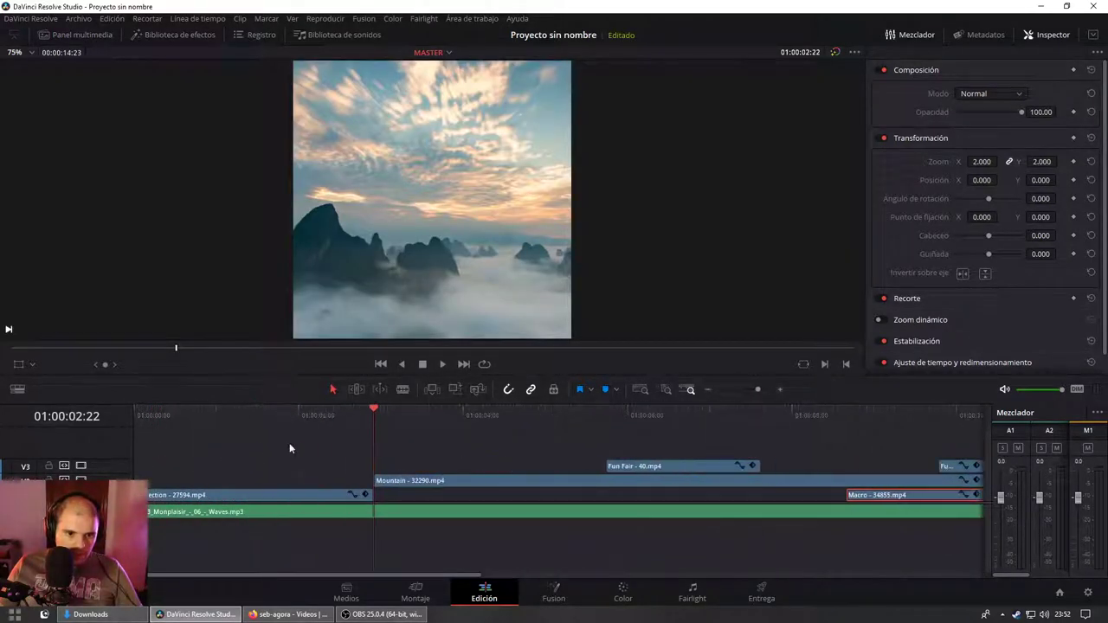
left_click(149, 416)
key("space")
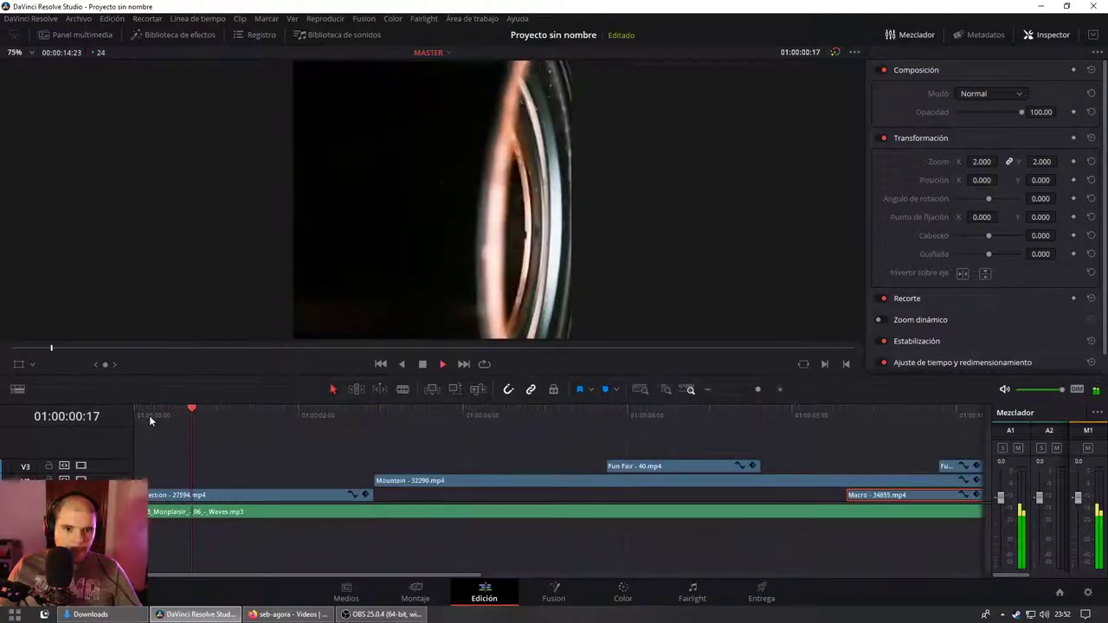
key("space")
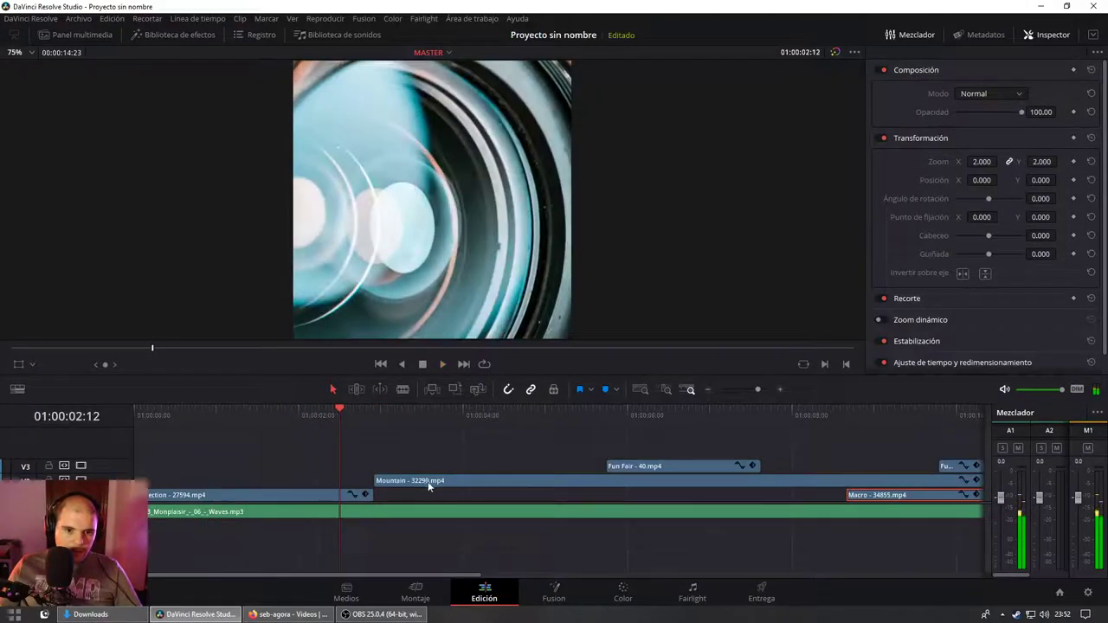
left_click(222, 409)
left_click_drag(460, 482, 300, 489)
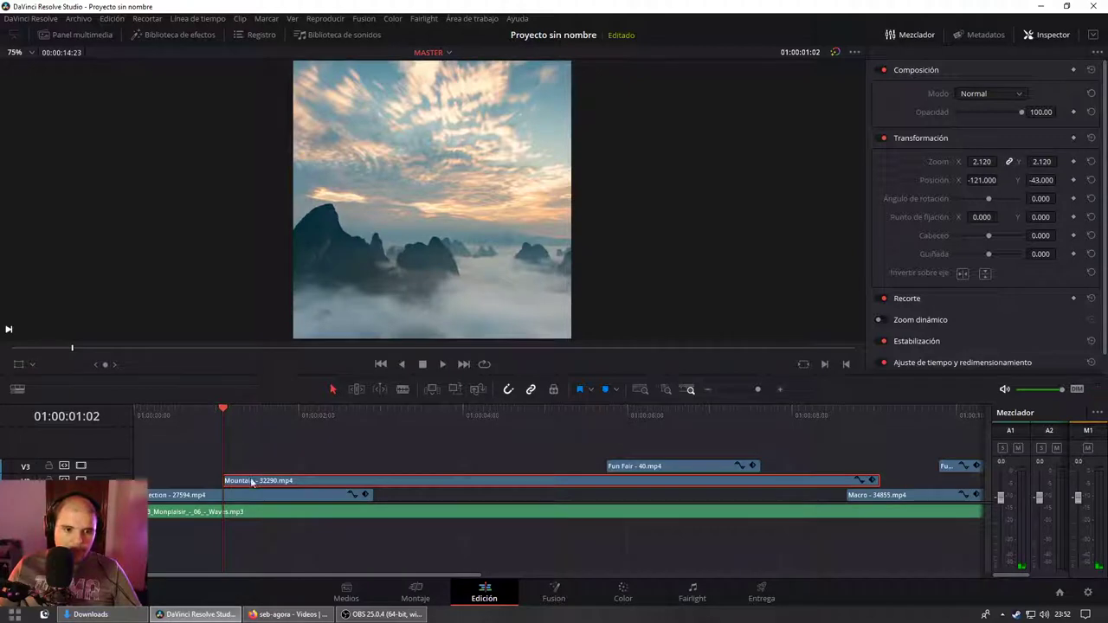
key("space")
key("space")
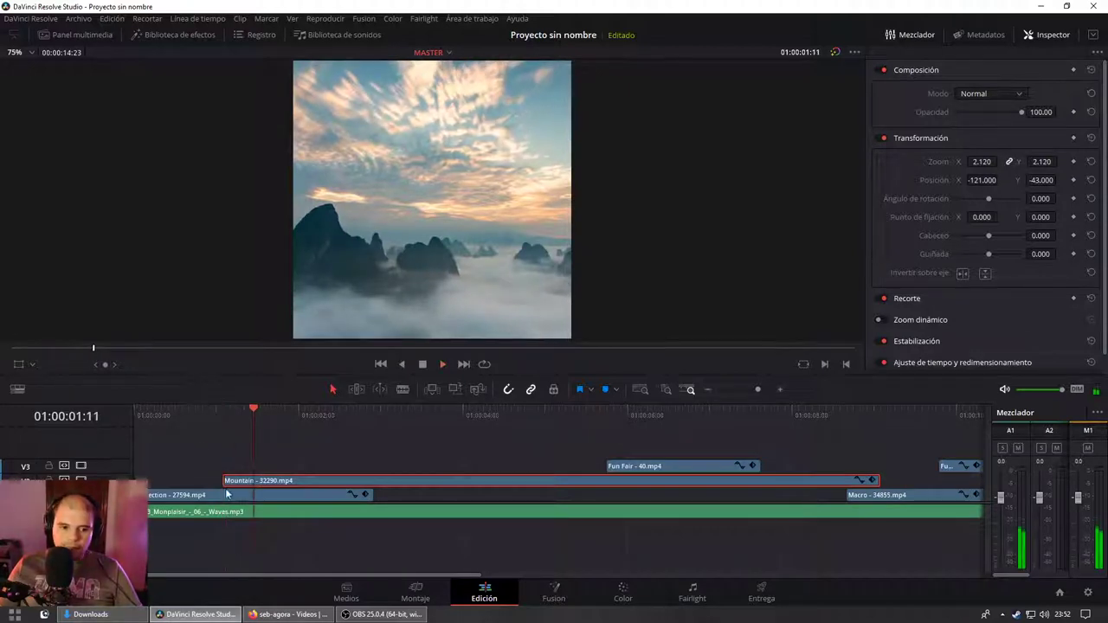
left_click(191, 37)
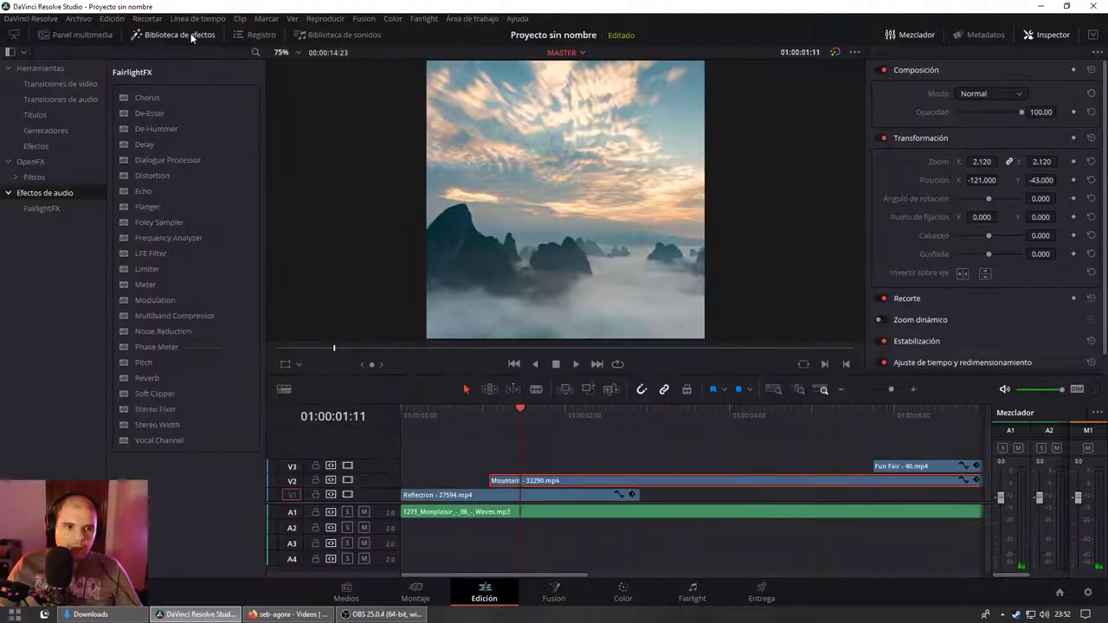
Step: Try Fundido encadenado from the video transitions on Mountain, and show thumbnails on video tracks
left_click(77, 84)
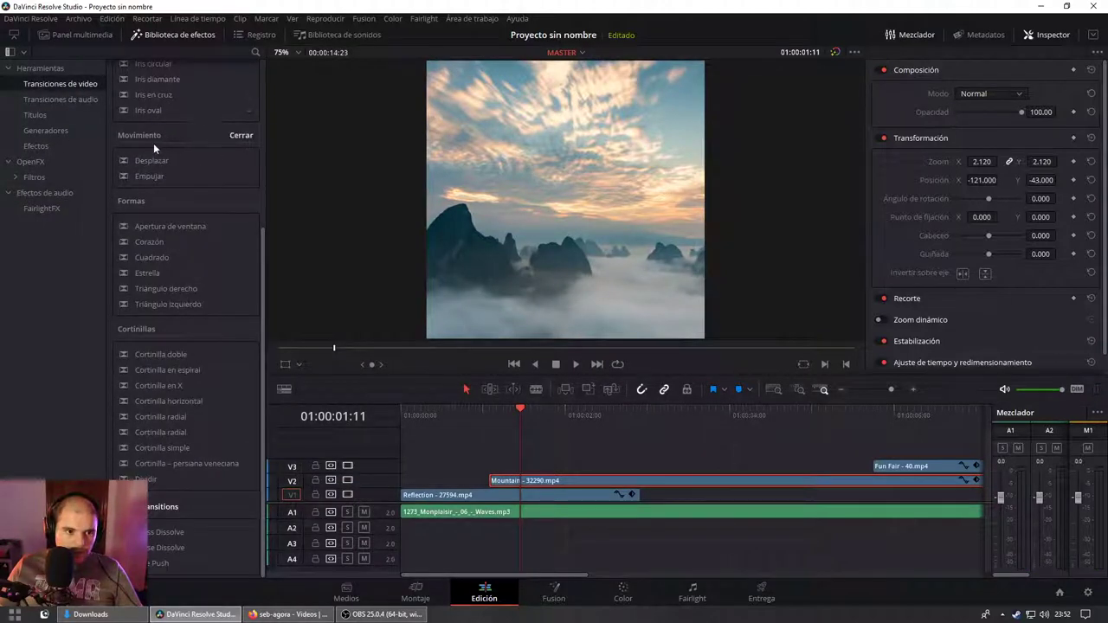
mouse_move(152, 182)
left_mouse_down()
mouse_move(496, 486)
mouse_move(536, 485)
left_mouse_up()
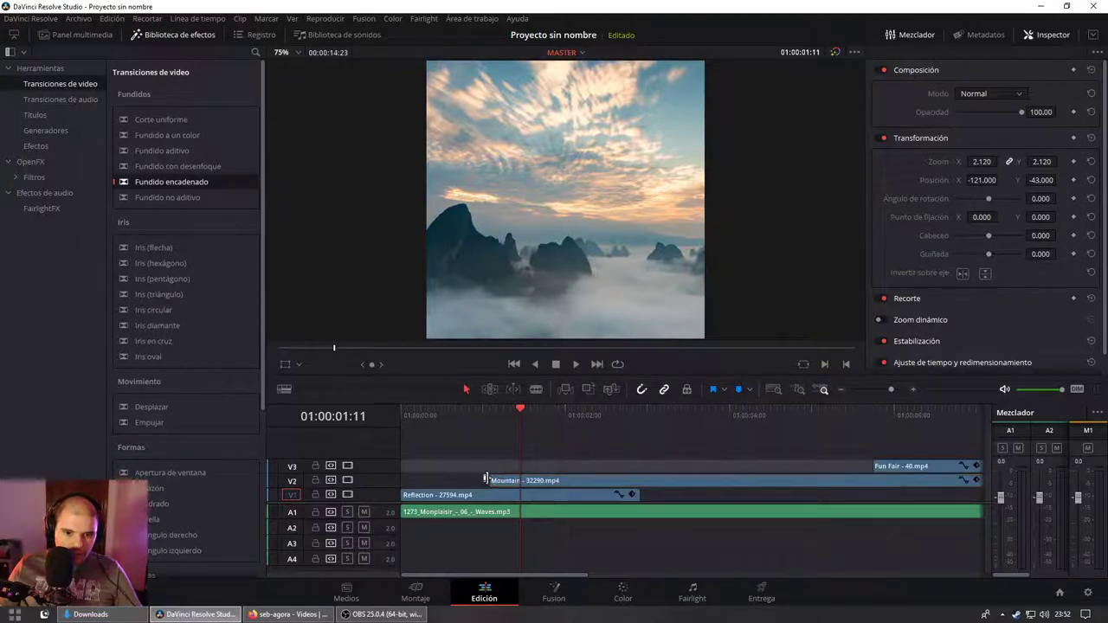
scroll(592, 472, "up", 2)
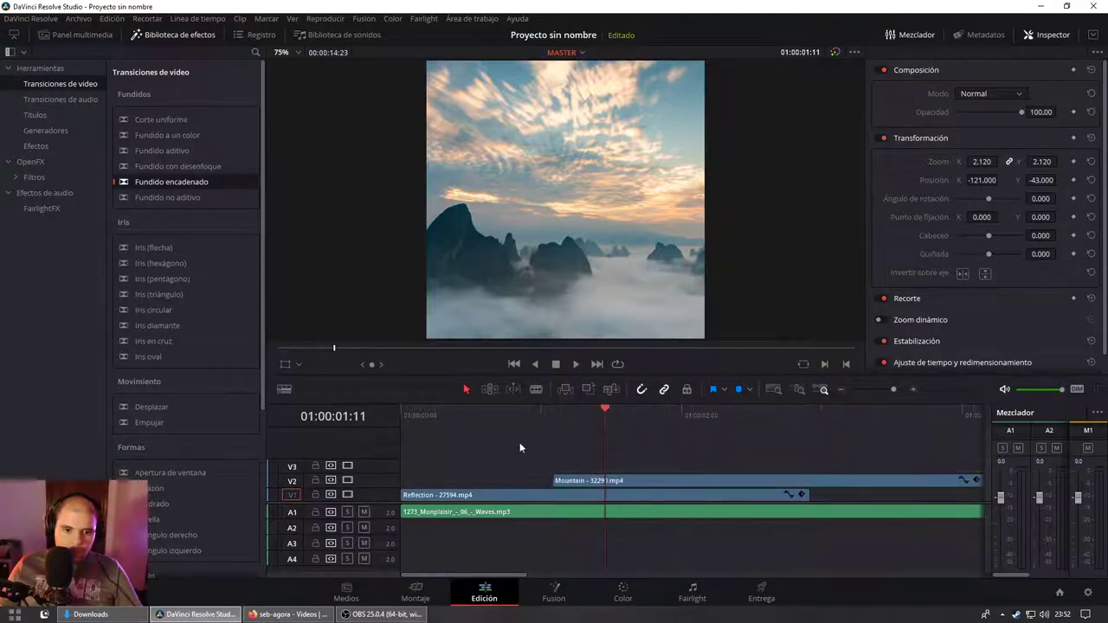
key("space")
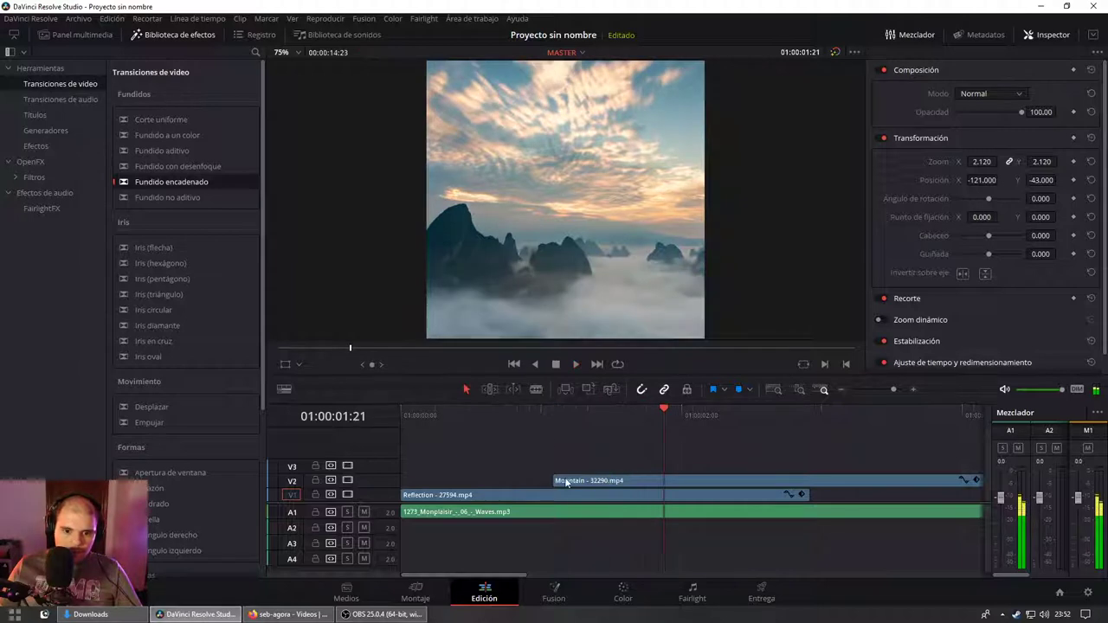
left_click(566, 483)
left_click(284, 389)
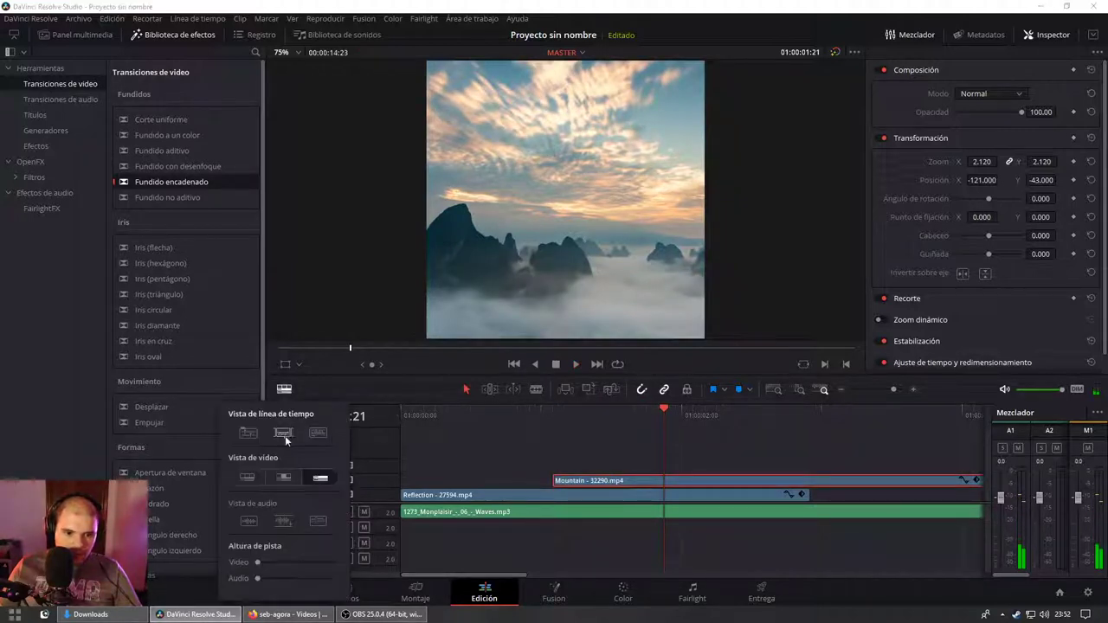
left_click(284, 478)
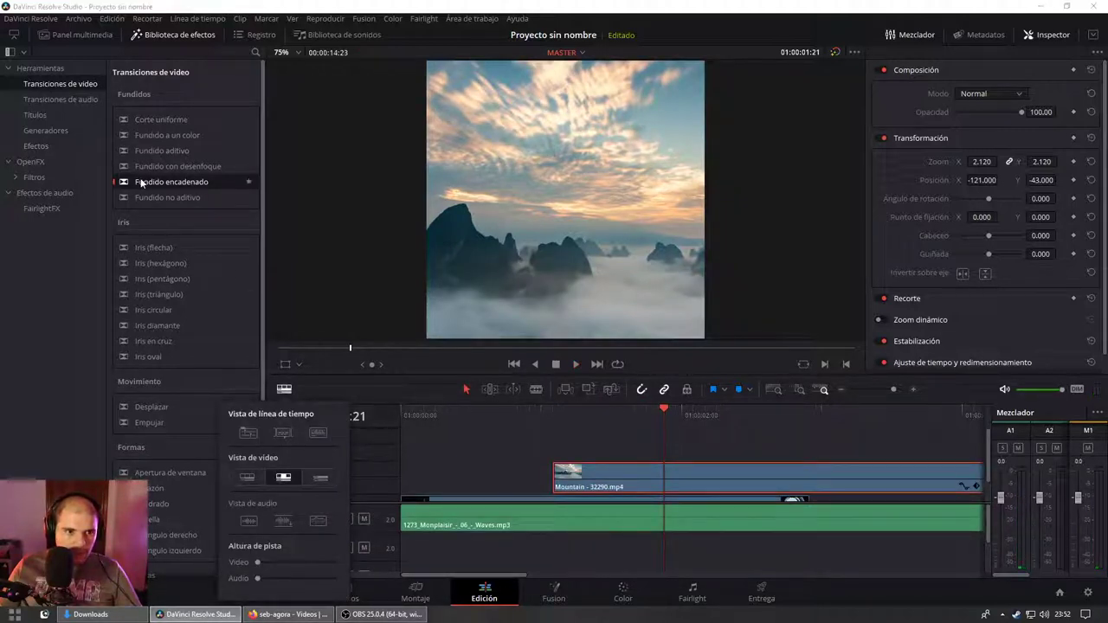
Step: Place Fundido encadenado at Mountain's start, lengthen it, and scrub through the dissolve
left_click_drag(141, 179, 568, 473)
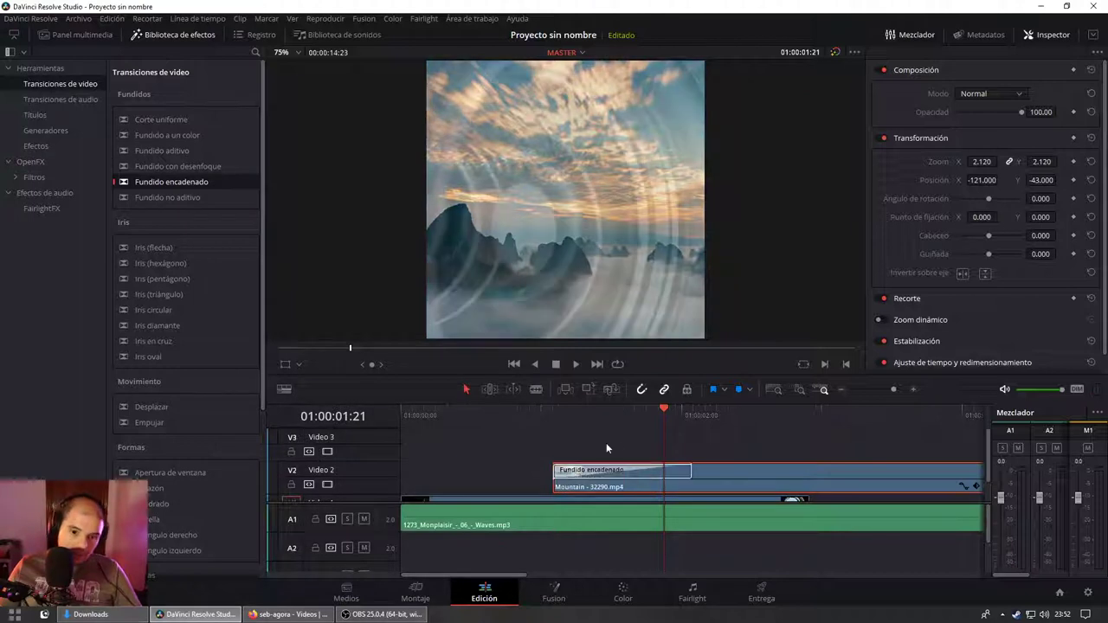
scroll(705, 467, "down", 1)
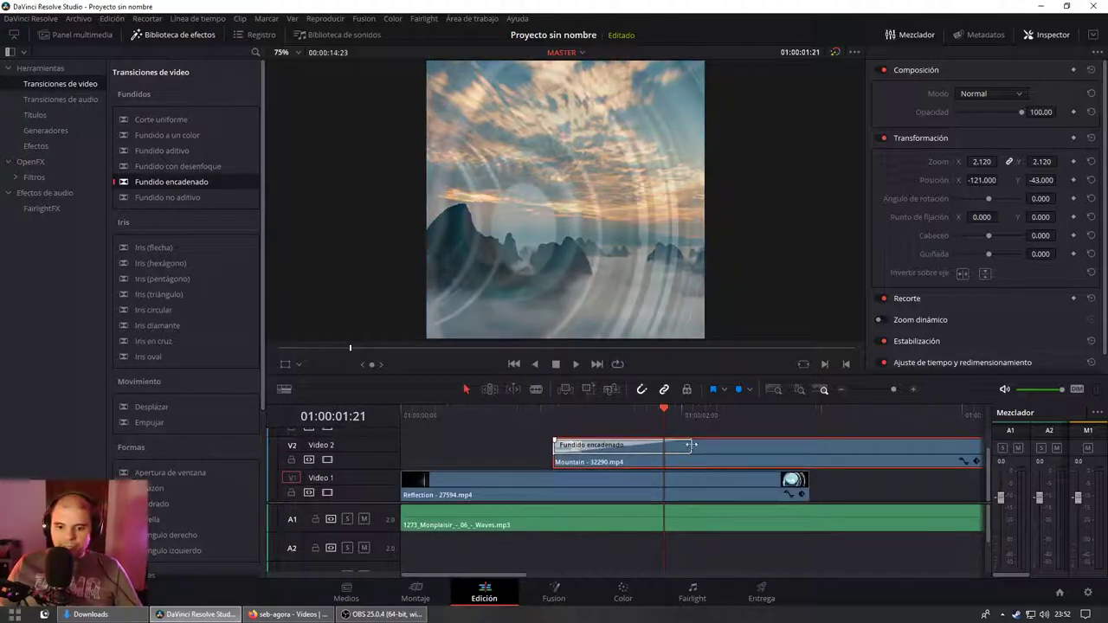
left_click_drag(691, 446, 808, 448)
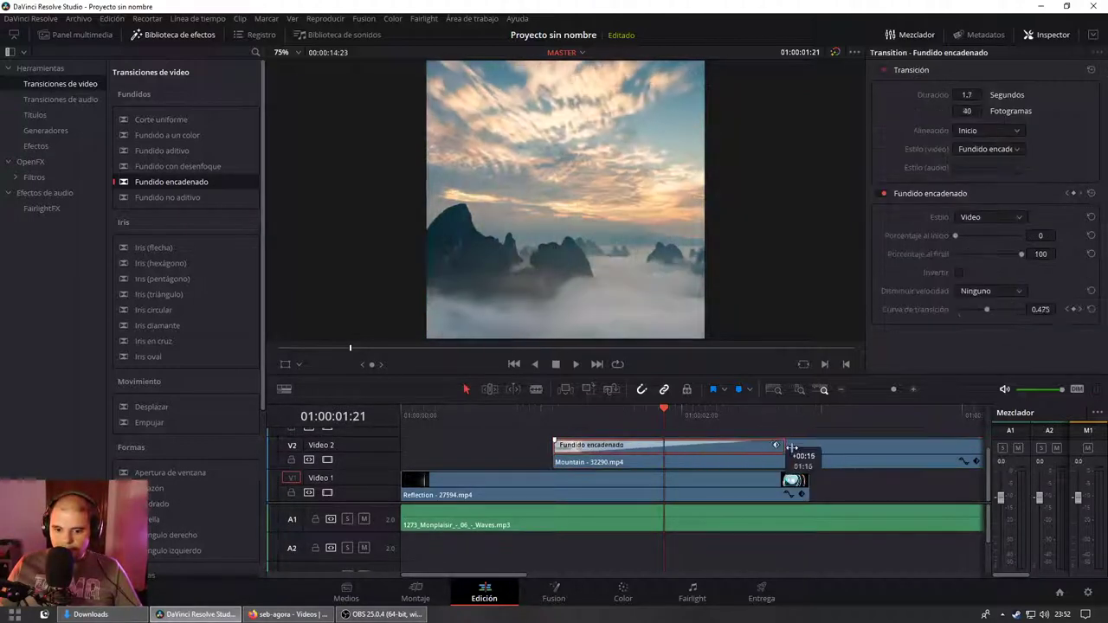
left_click_drag(539, 411, 804, 423)
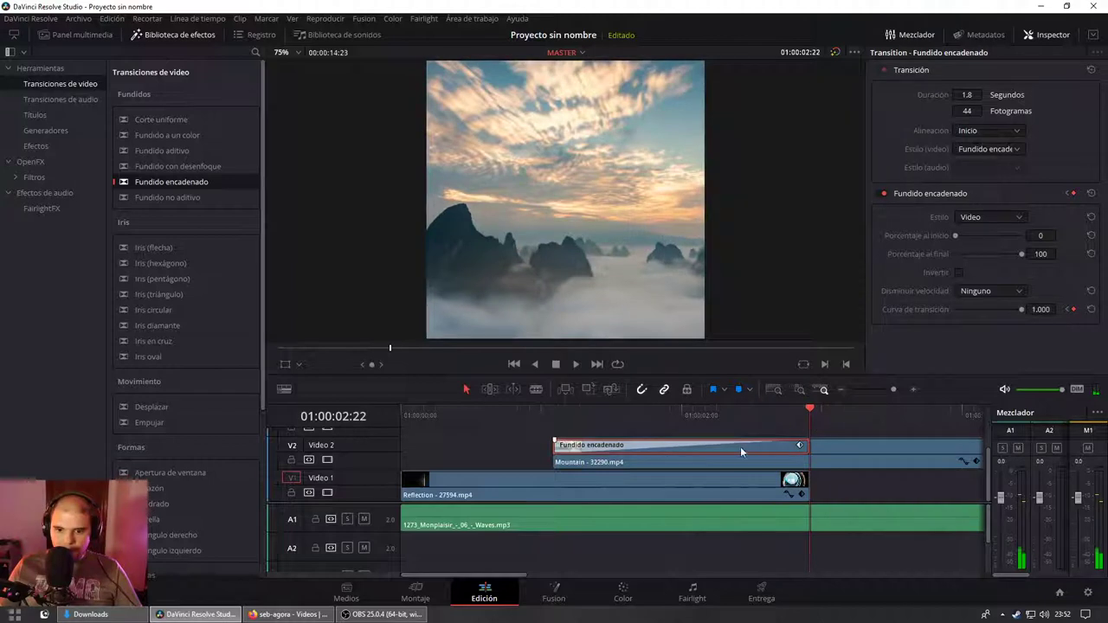
scroll(735, 448, "down", 2)
scroll(680, 457, "down", 2)
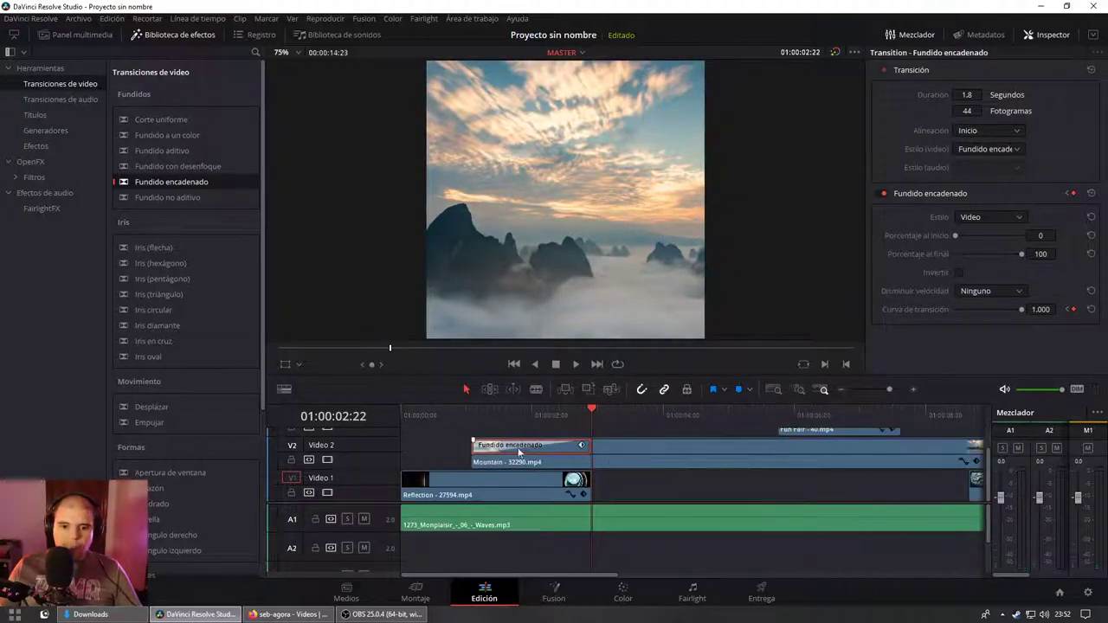
Step: Add a fade-in to the Mountain clip's start and play back the dissolve
left_click(614, 453)
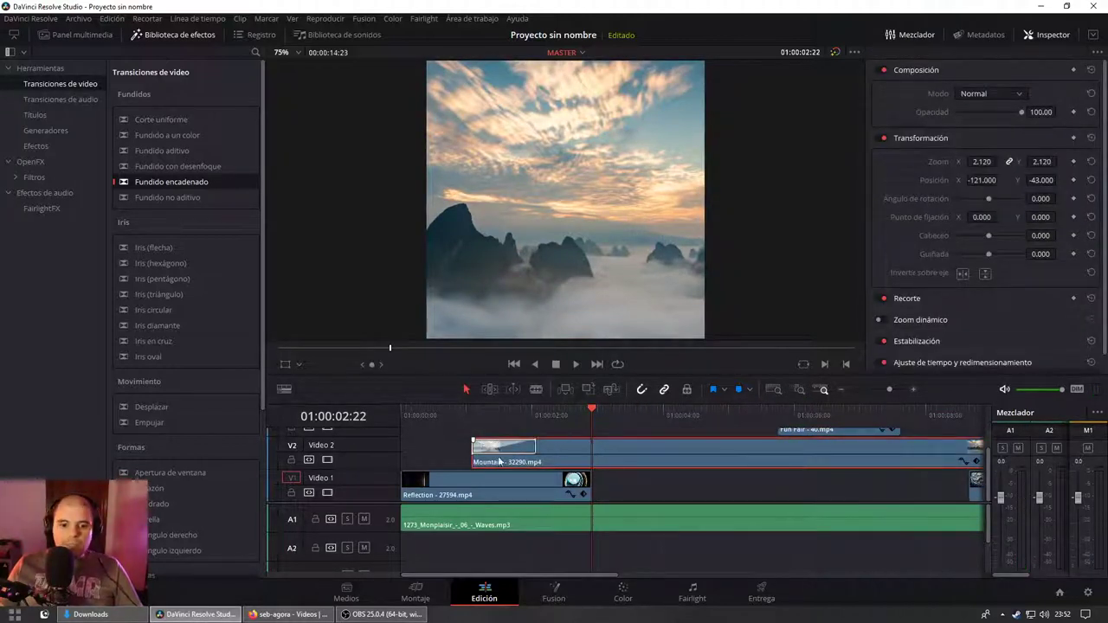
left_click_drag(472, 441, 589, 445)
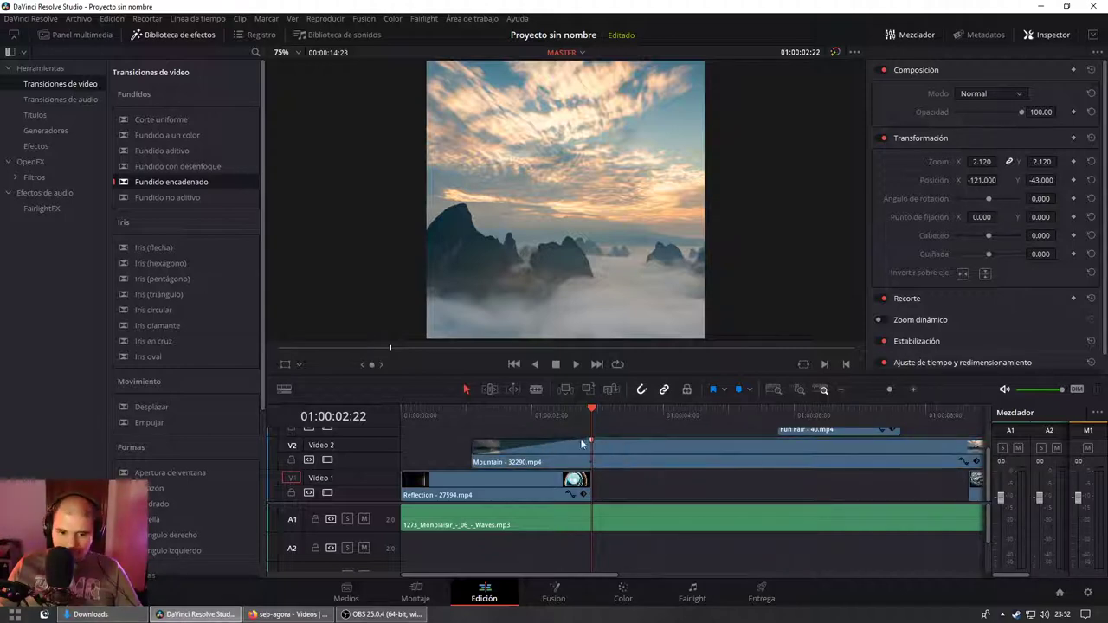
left_click(470, 414)
key("space")
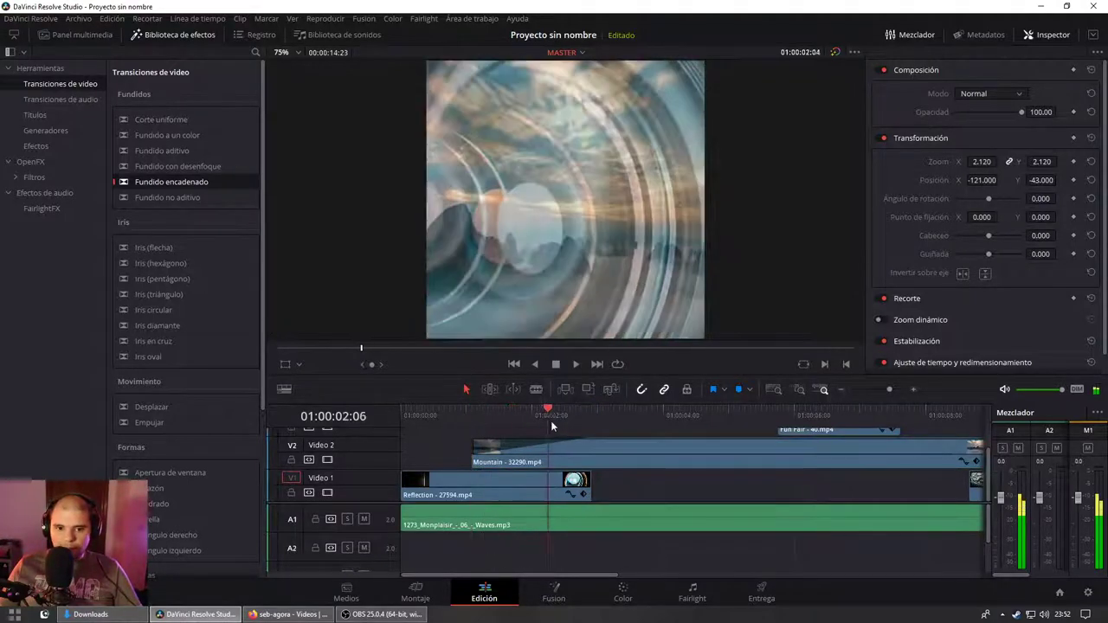
key("space")
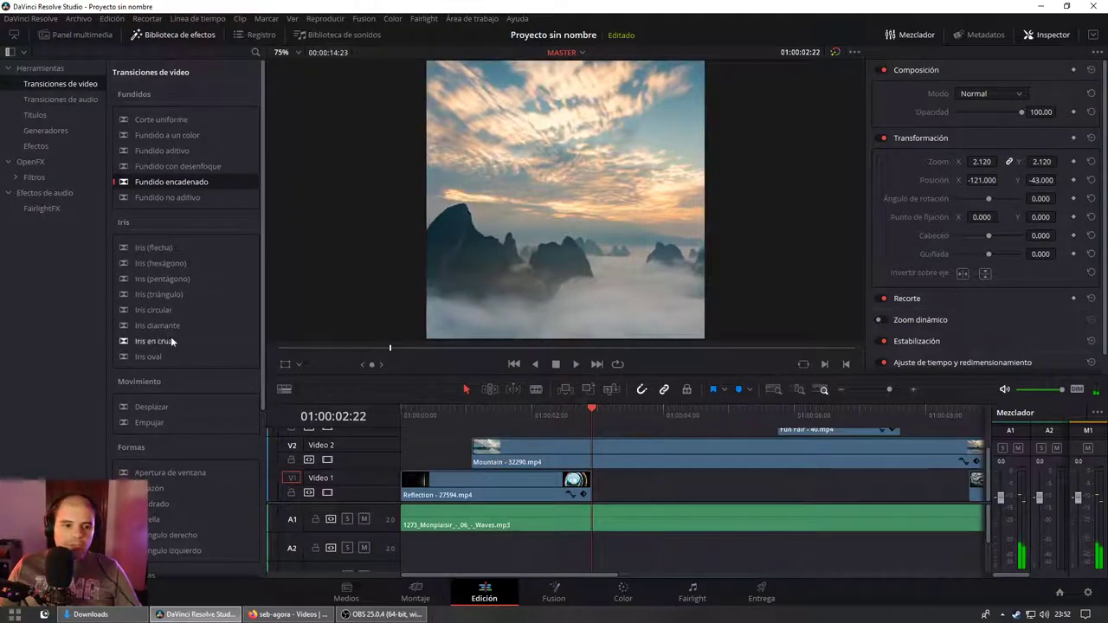
Step: Apply the Iris circular transition to the Mountain clip's start on V2 and preview it
mouse_move(118, 309)
left_mouse_down()
mouse_move(486, 447)
mouse_move(510, 415)
left_mouse_up()
left_click(470, 414)
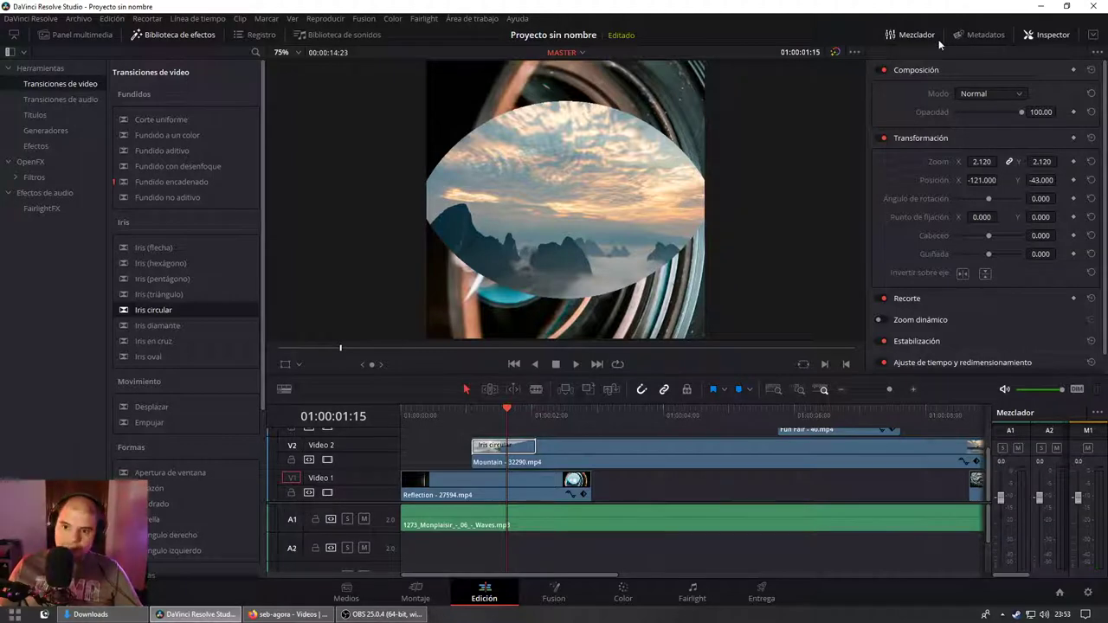
left_click(914, 32)
left_click(914, 32)
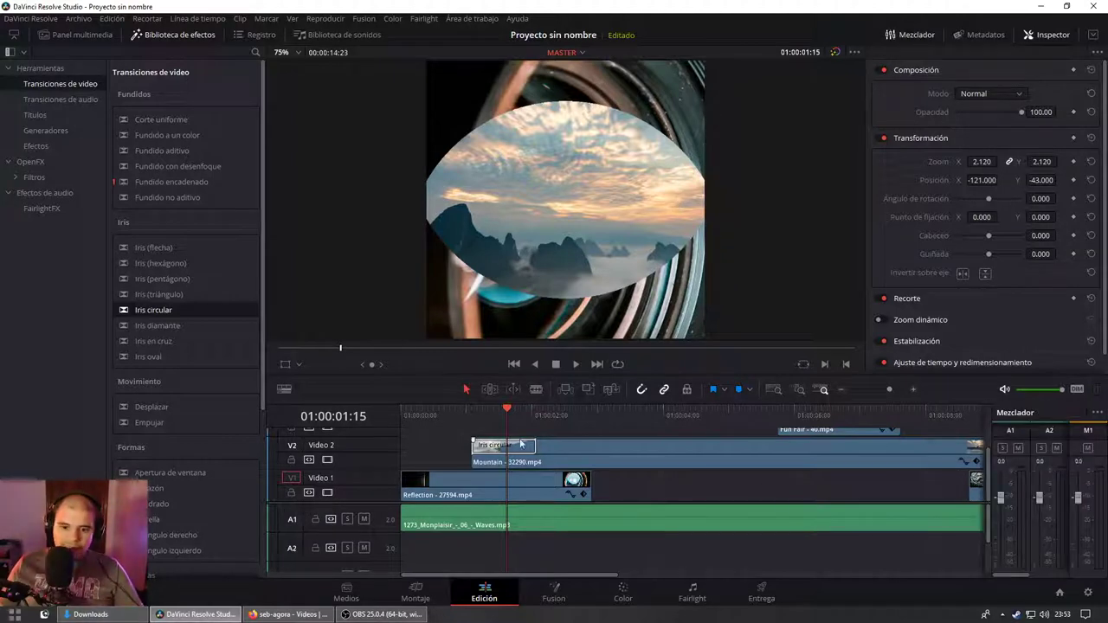
left_click(472, 418)
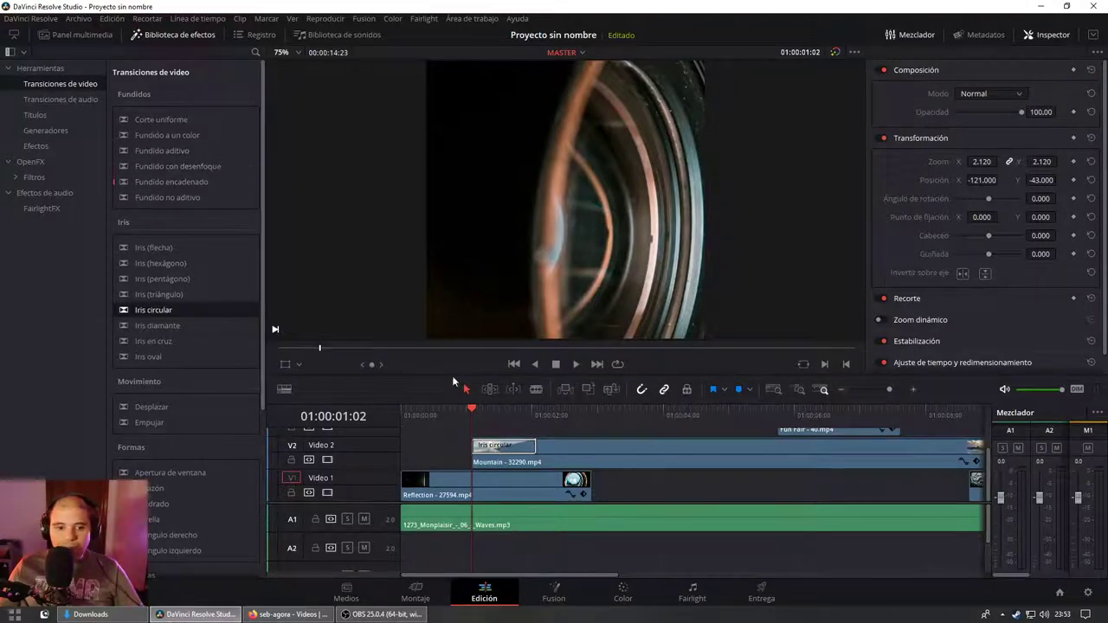
left_click_drag(470, 451, 173, 141)
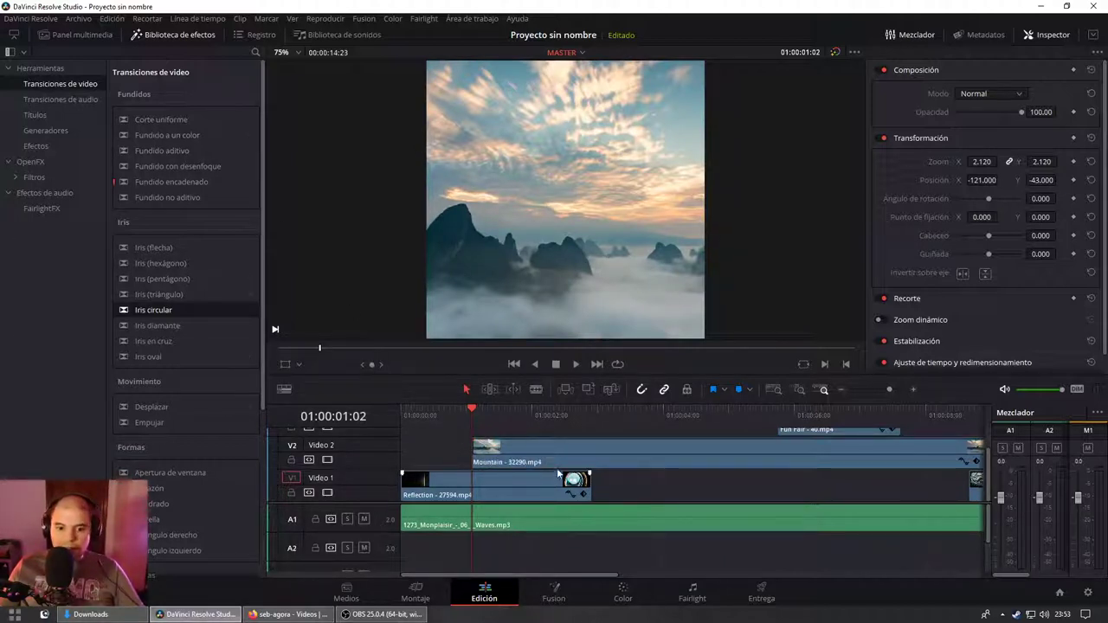
Step: Move Mountain onto the Reflection track, shift the cut later and add Iris circular there
mouse_move(475, 451)
left_mouse_down()
mouse_move(476, 483)
mouse_move(513, 483)
left_mouse_up()
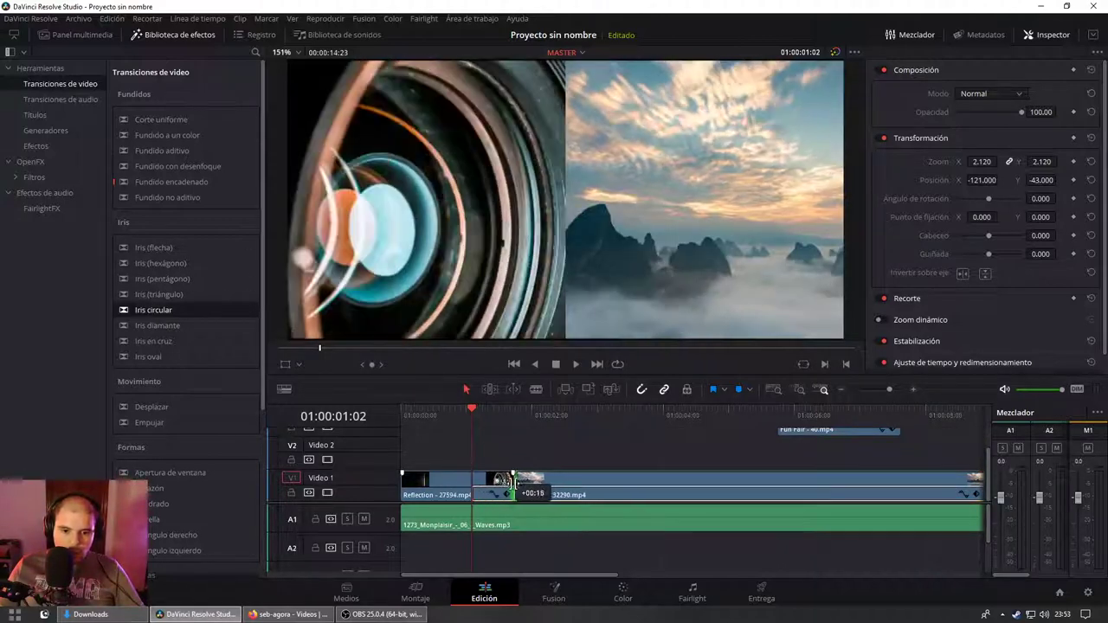
left_click_drag(514, 483, 528, 483)
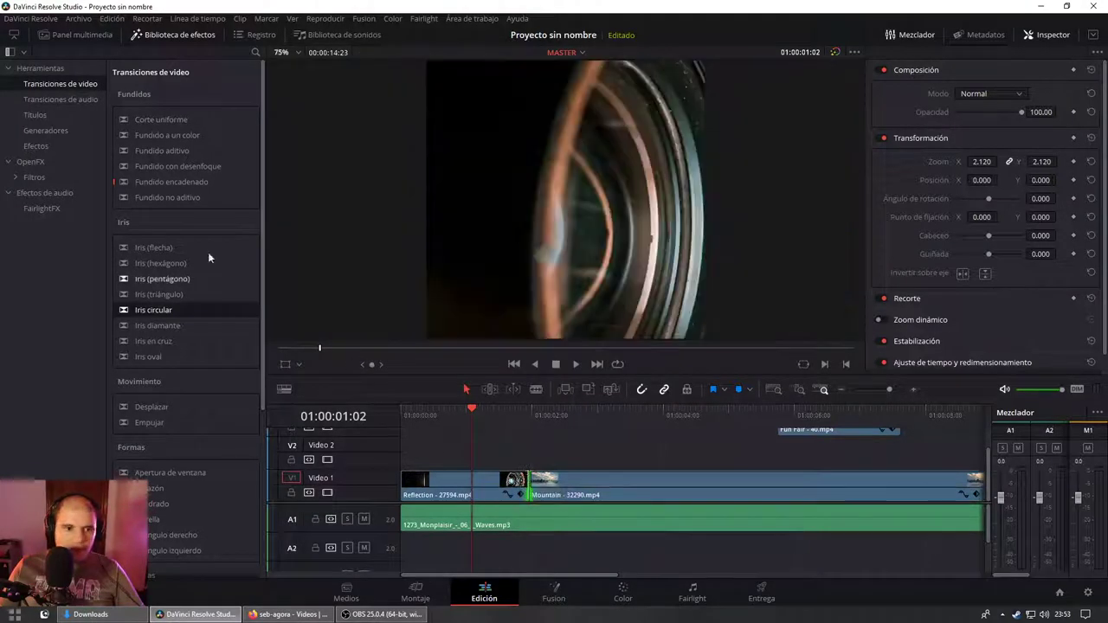
mouse_move(130, 305)
left_mouse_down()
mouse_move(540, 497)
mouse_move(585, 478)
left_mouse_up()
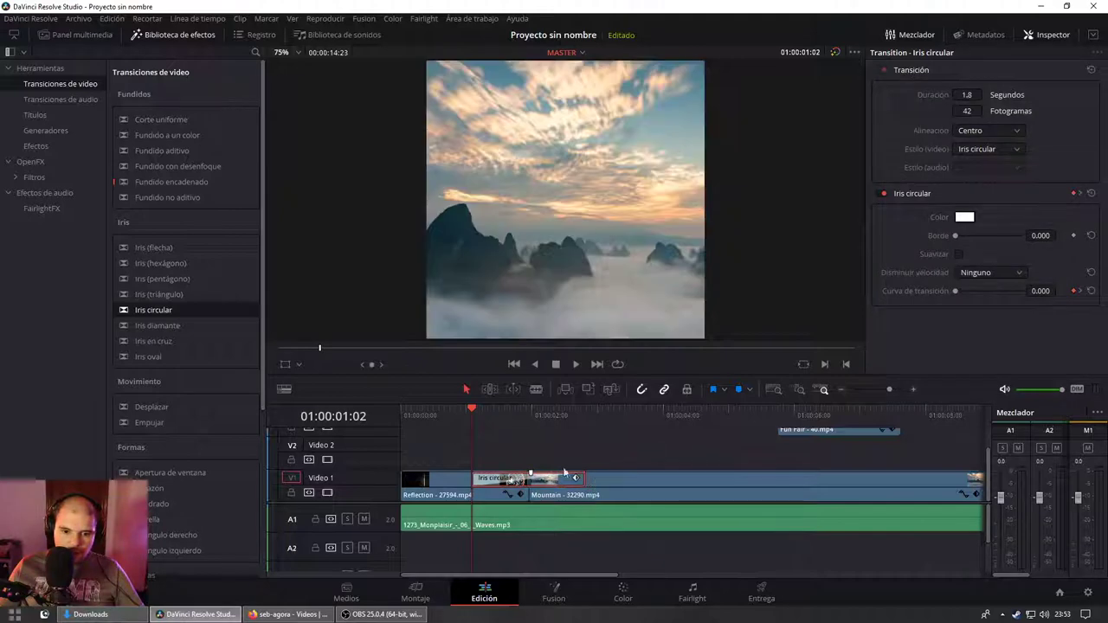
mouse_move(471, 413)
left_mouse_down()
mouse_move(590, 429)
mouse_move(473, 441)
left_mouse_up()
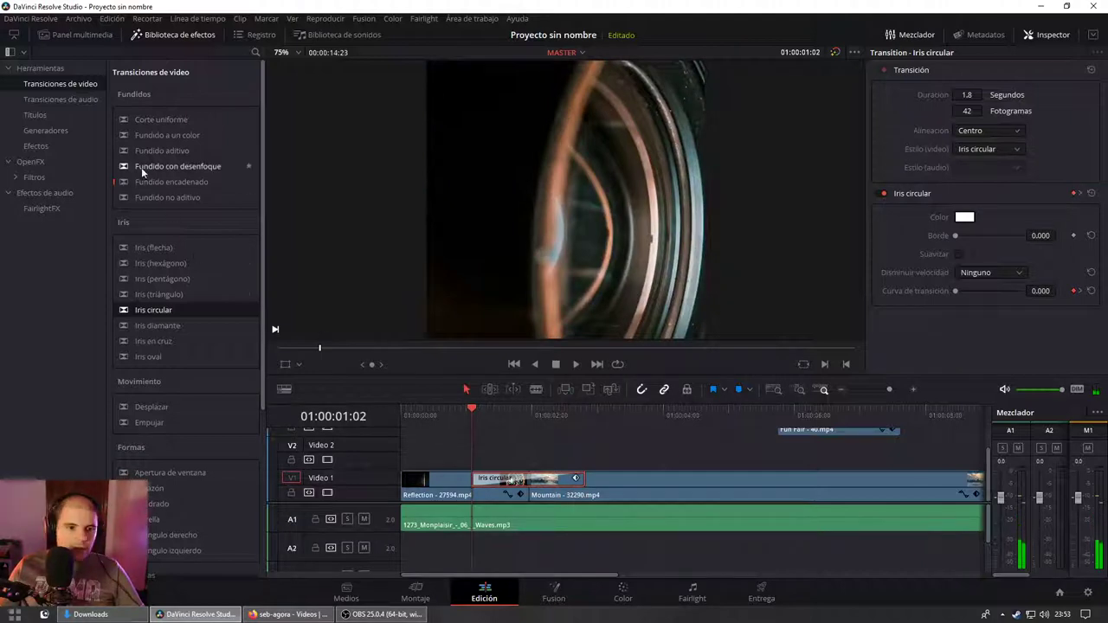
key("ctrl+z")
Step: Replace the iris with a Fundido aditivo dissolve between Reflection and Mountain, then play it
left_click_drag(124, 151, 519, 480)
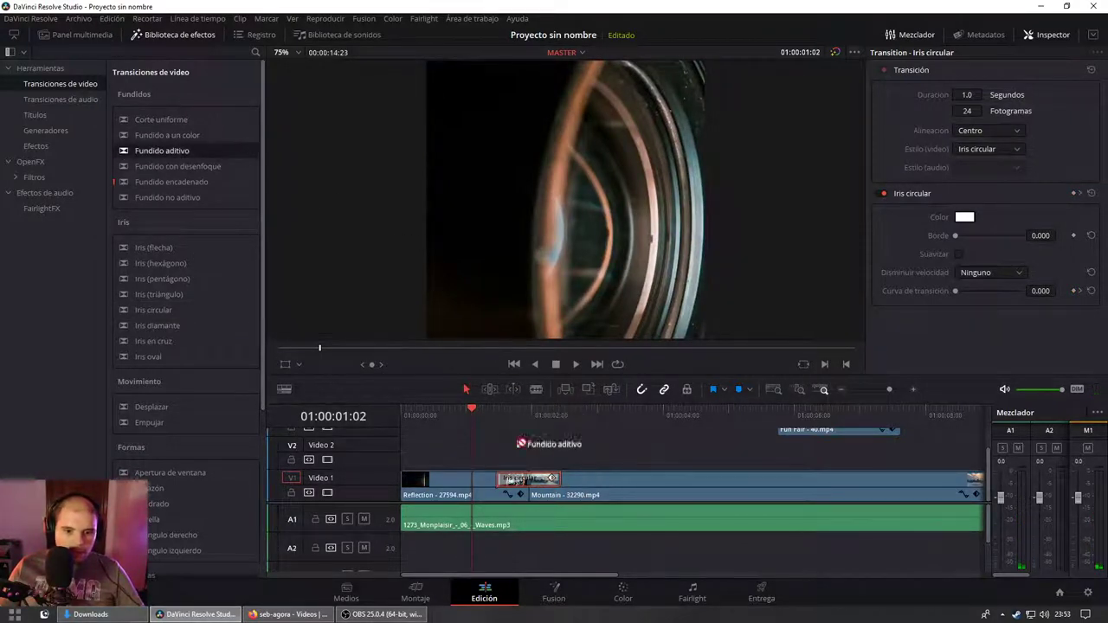
left_click(476, 480)
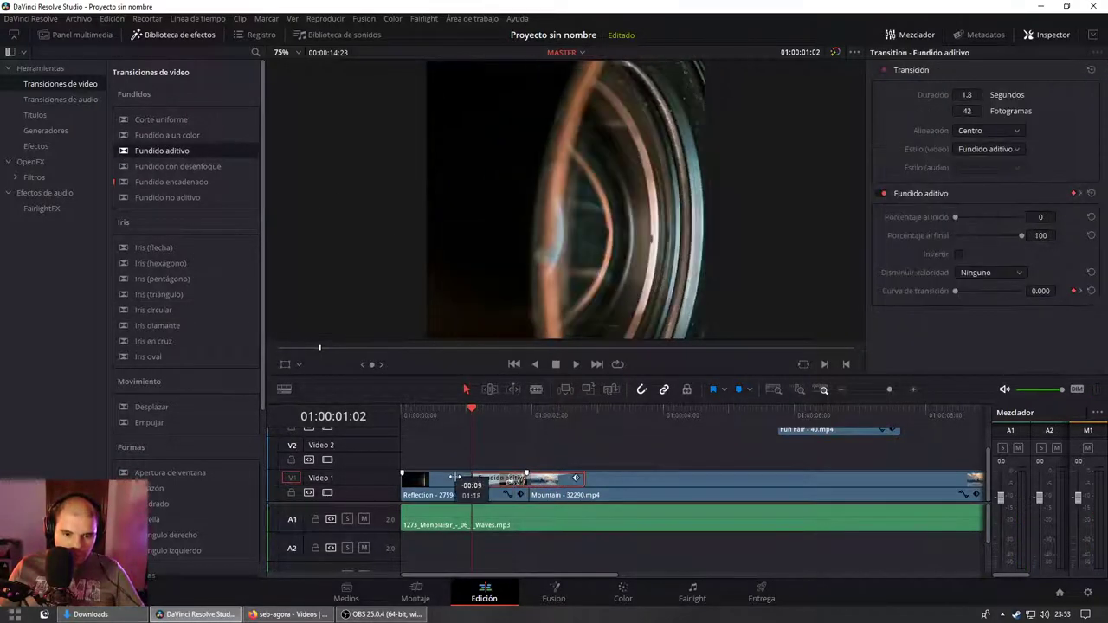
key("space")
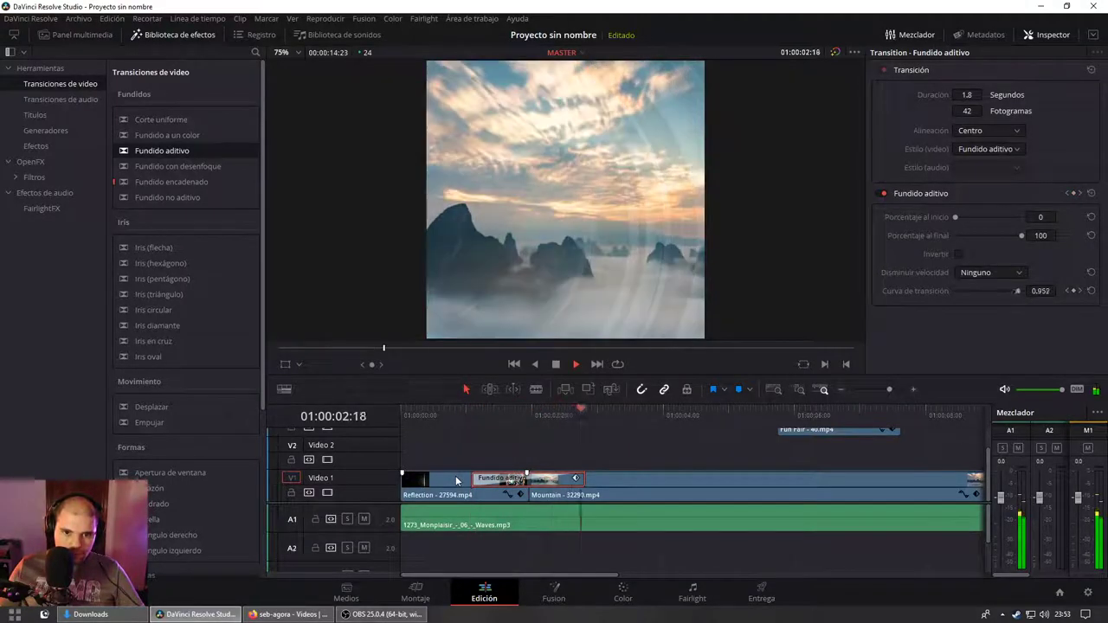
key("space")
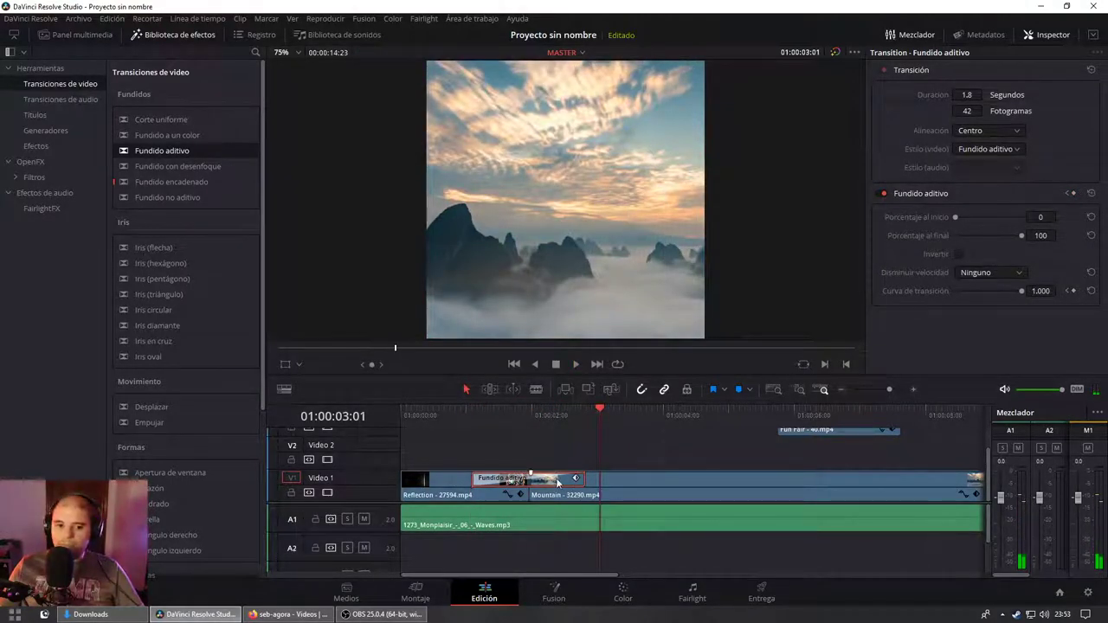
left_click(510, 481)
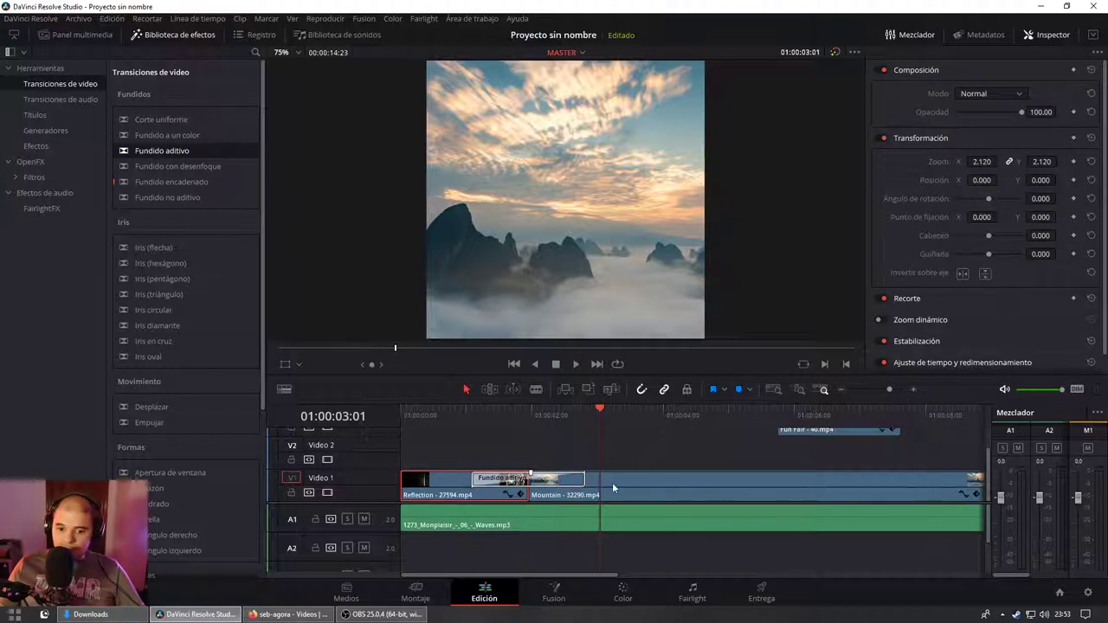
left_click(496, 481)
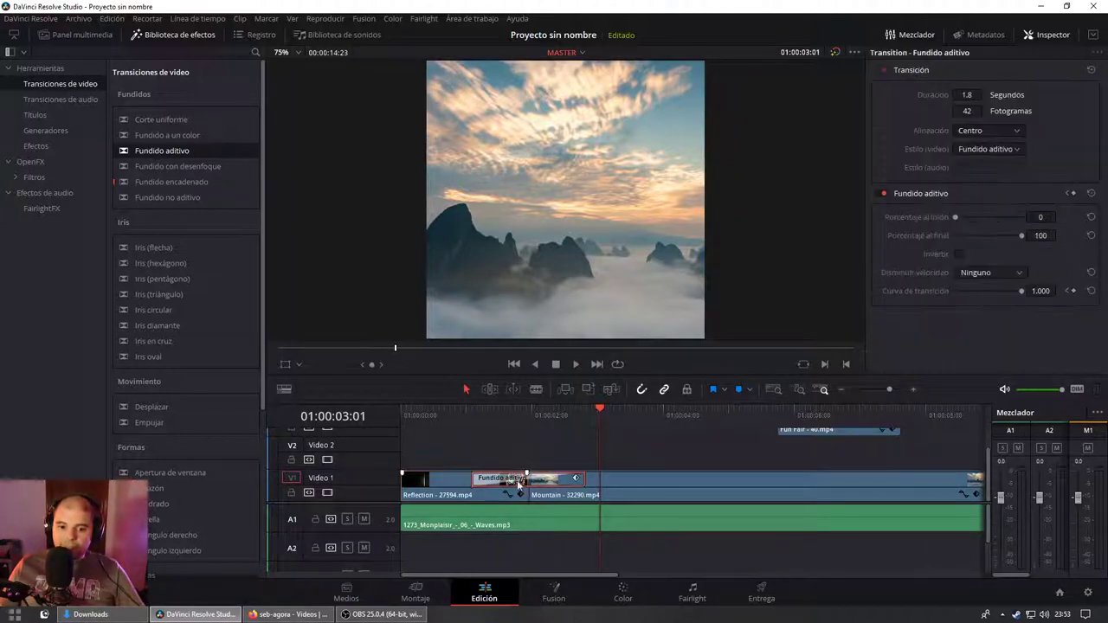
scroll(608, 462, "down", 2)
scroll(609, 463, "down", 3)
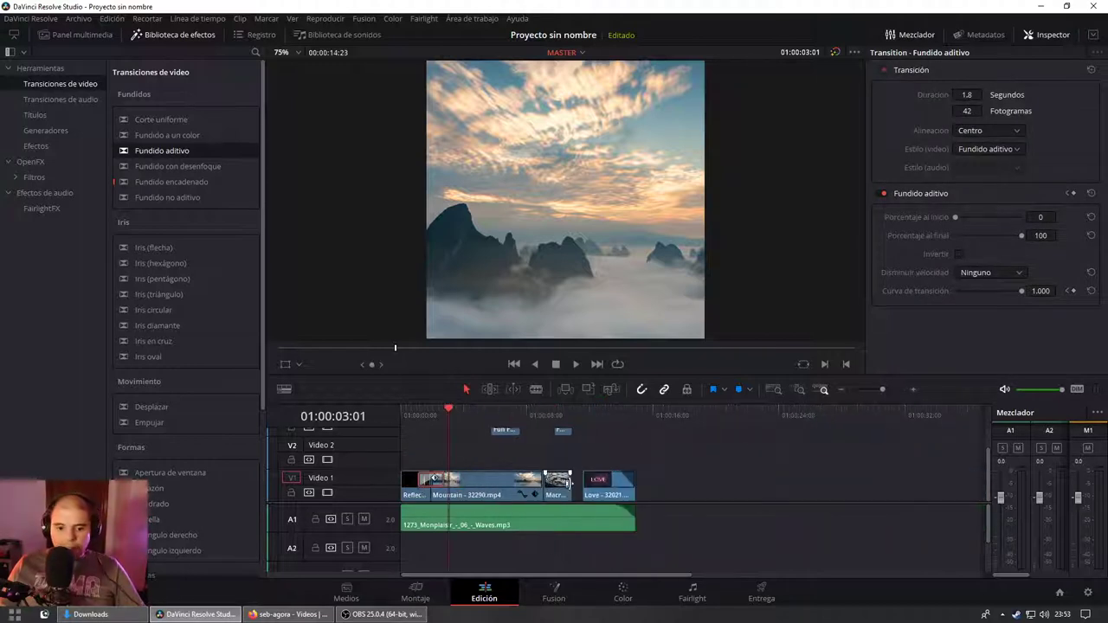
Step: Paste a copy of the Love clip later on V1 and extend it to run longer
left_click(625, 487)
left_click_drag(632, 481, 635, 481)
key("ctrl+c")
left_click(710, 415)
key("ctrl+v")
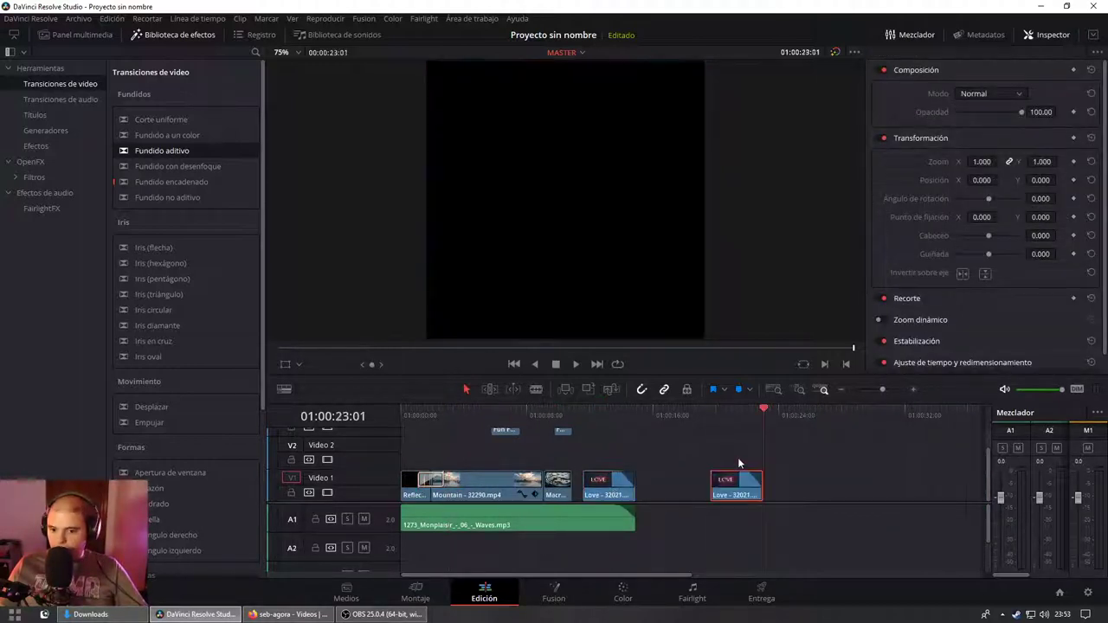
mouse_move(761, 486)
left_mouse_down()
mouse_move(929, 491)
mouse_move(870, 483)
left_mouse_up()
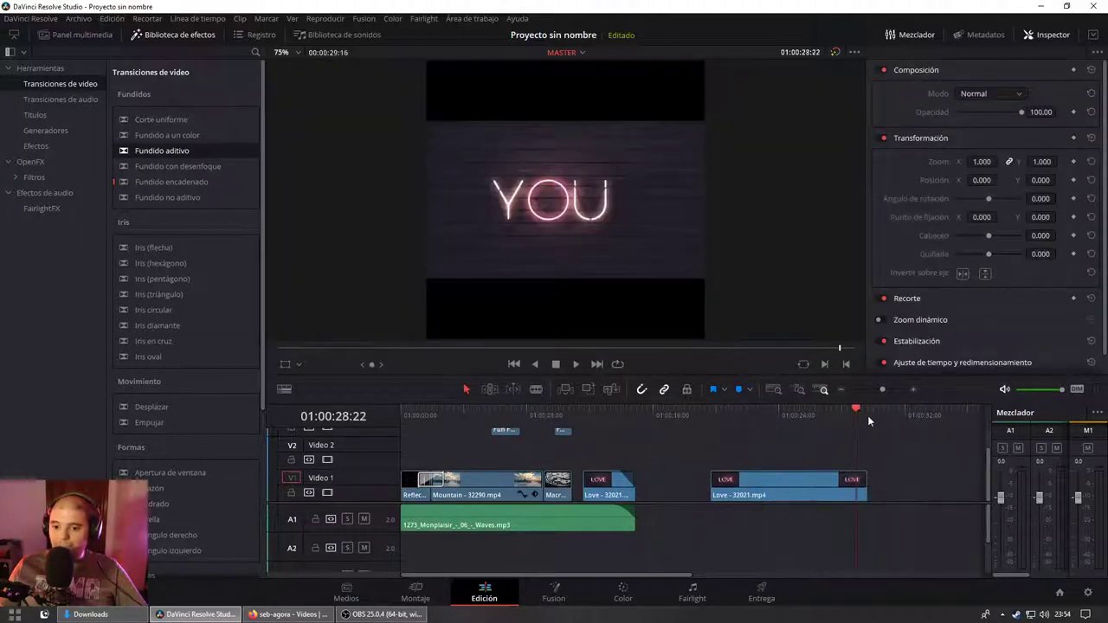
key("space")
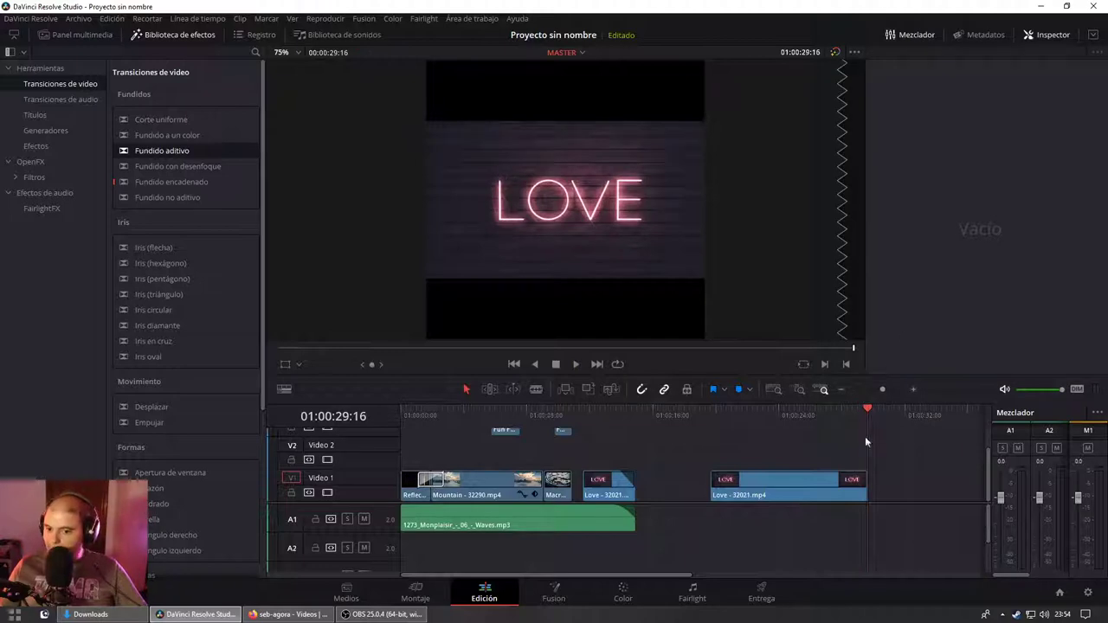
left_click(865, 478)
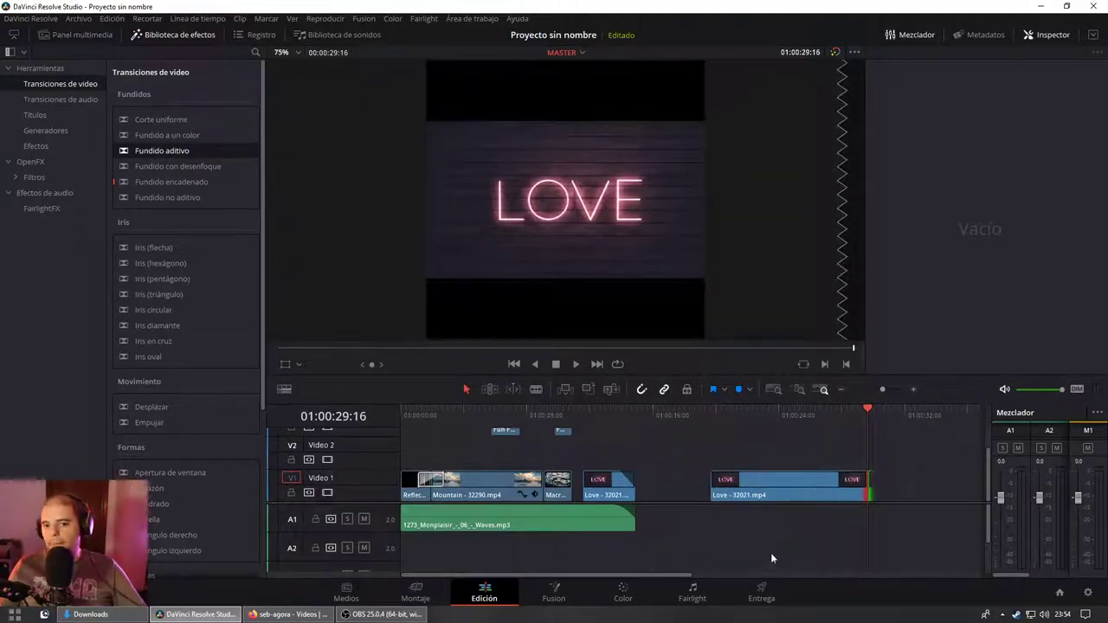
Step: Paste a copy of the Macro clip directly after the Love copy
left_click(553, 485)
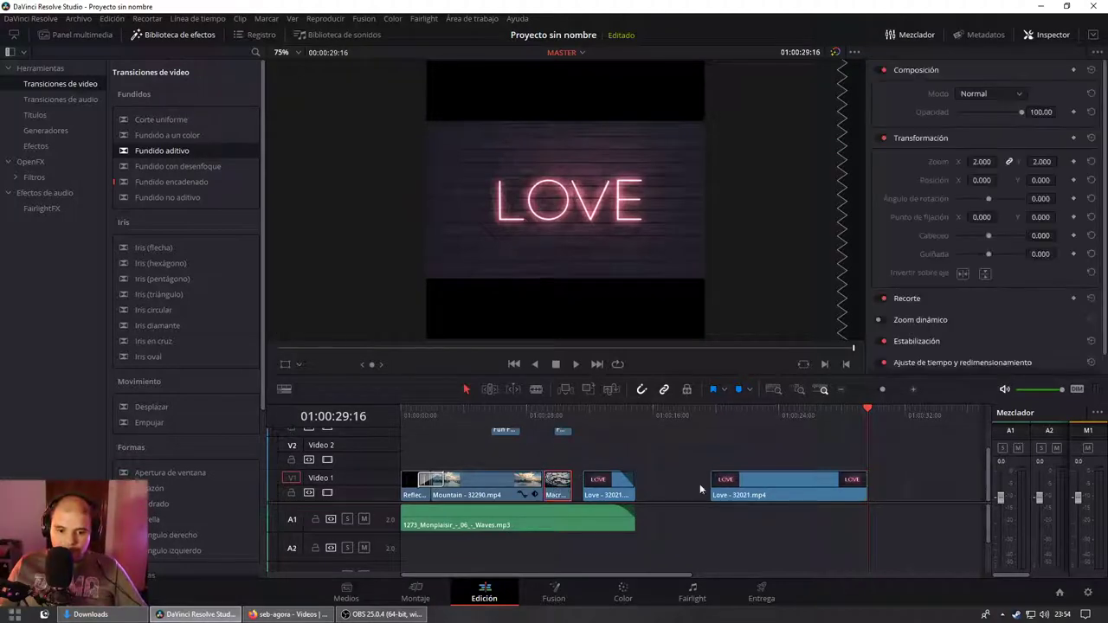
left_click(892, 480)
key("ctrl+v")
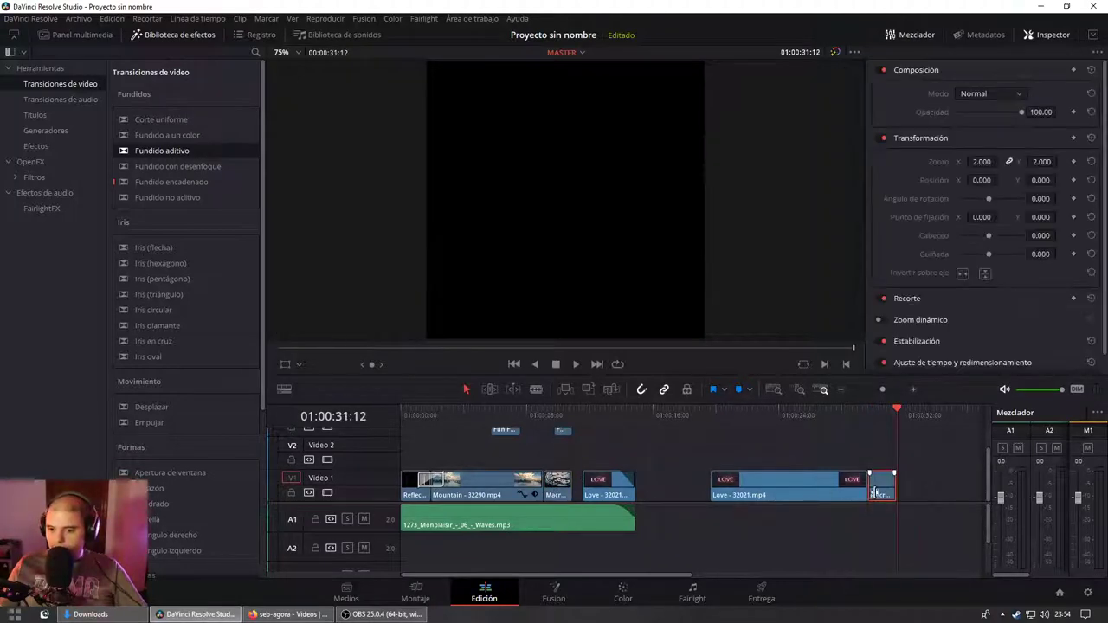
key("ctrl+equal")
key("ctrl+equal")
key("ctrl+equal")
mouse_move(563, 487)
left_mouse_down()
mouse_move(499, 457)
mouse_move(622, 471)
mouse_move(631, 448)
mouse_move(394, 450)
mouse_move(633, 447)
mouse_move(647, 488)
left_mouse_up()
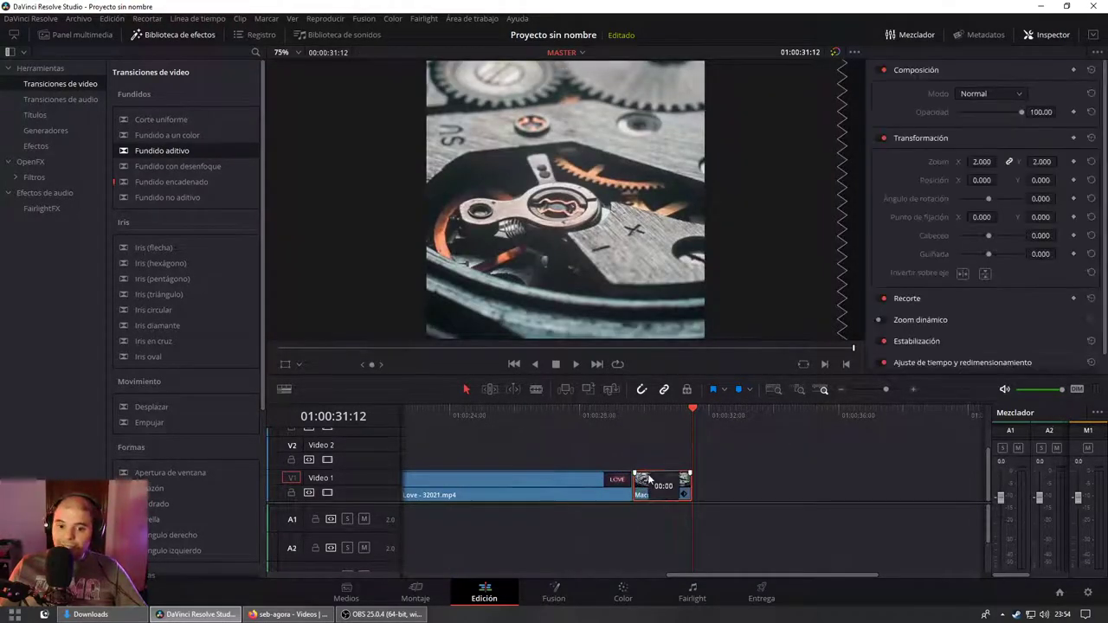
Step: Add a Fundido aditivo dissolve on the Love-to-Macro cut and scrub through it
left_click_drag(123, 154, 624, 491)
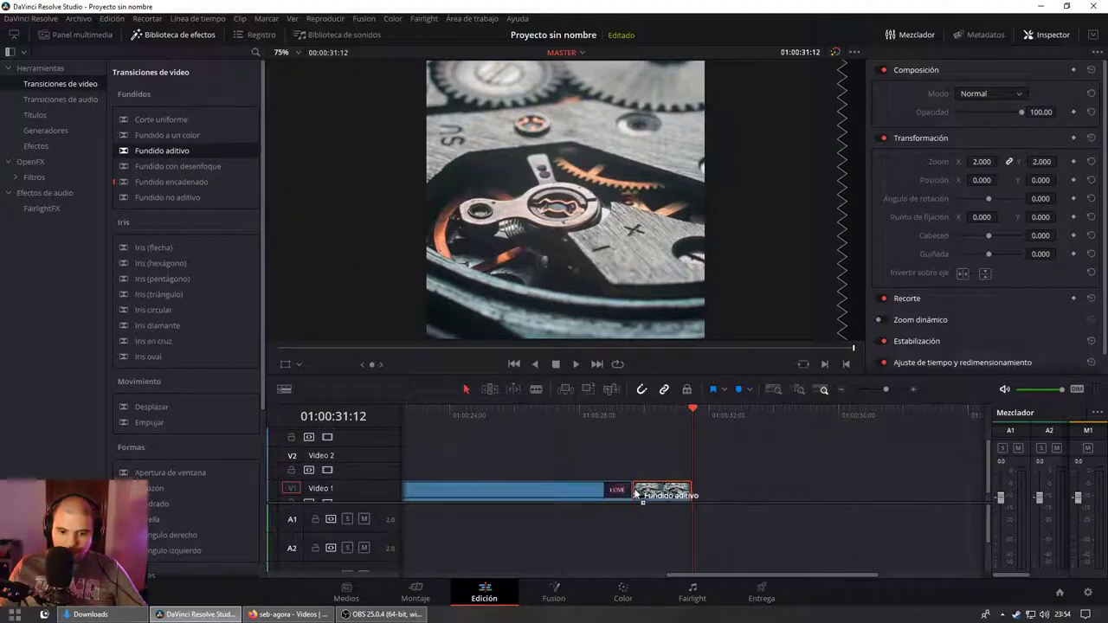
scroll(623, 490, "up", 2)
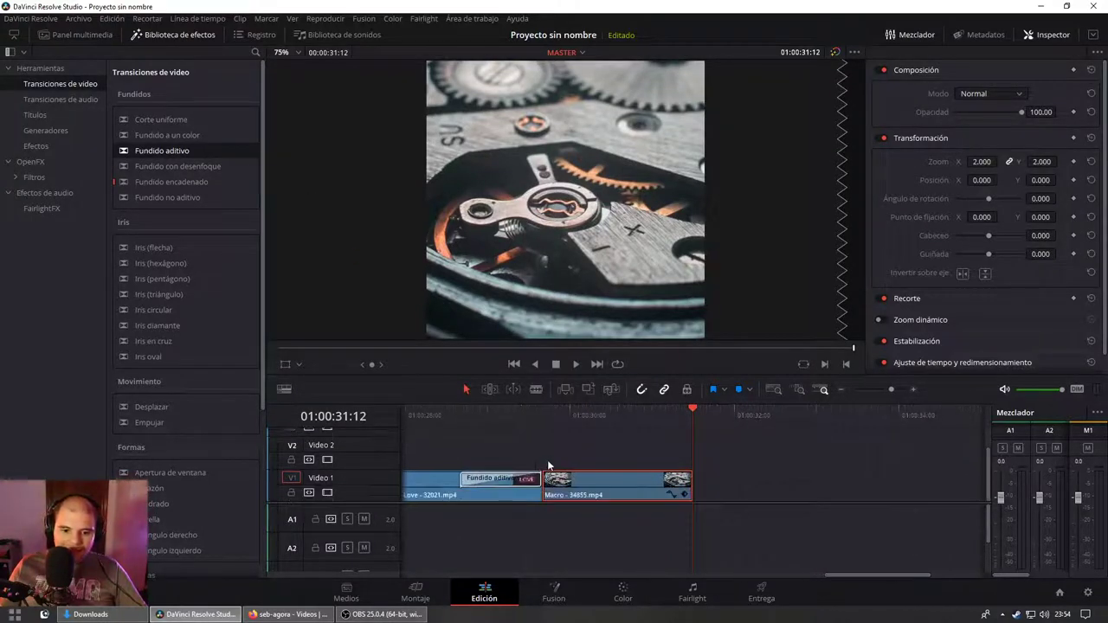
left_click_drag(462, 410, 538, 415)
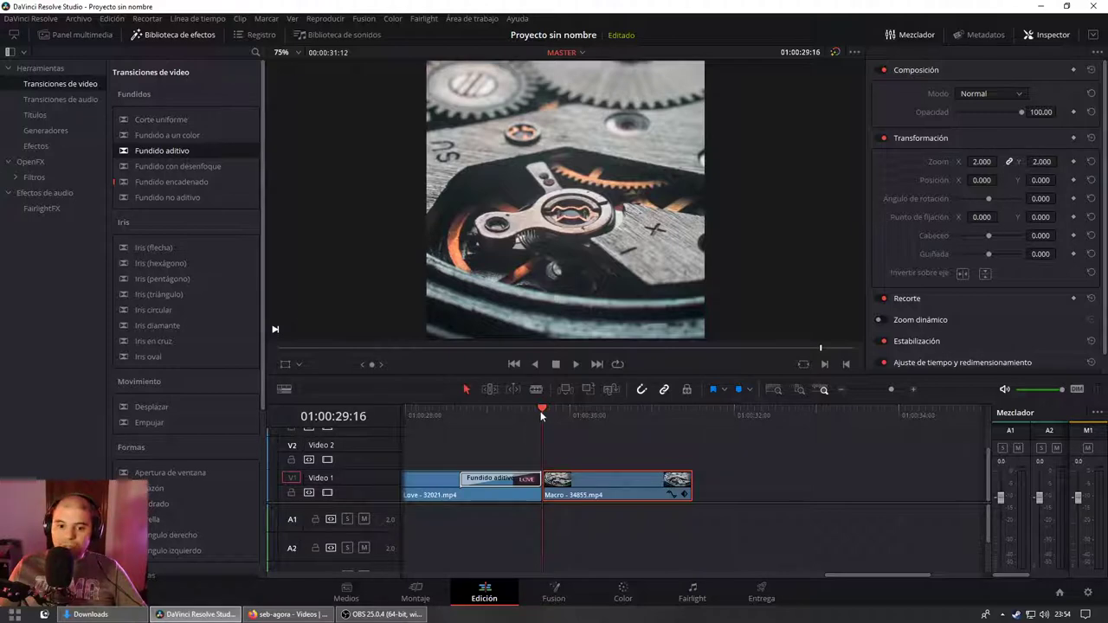
mouse_move(541, 416)
left_mouse_down()
mouse_move(528, 419)
mouse_move(542, 418)
left_mouse_up()
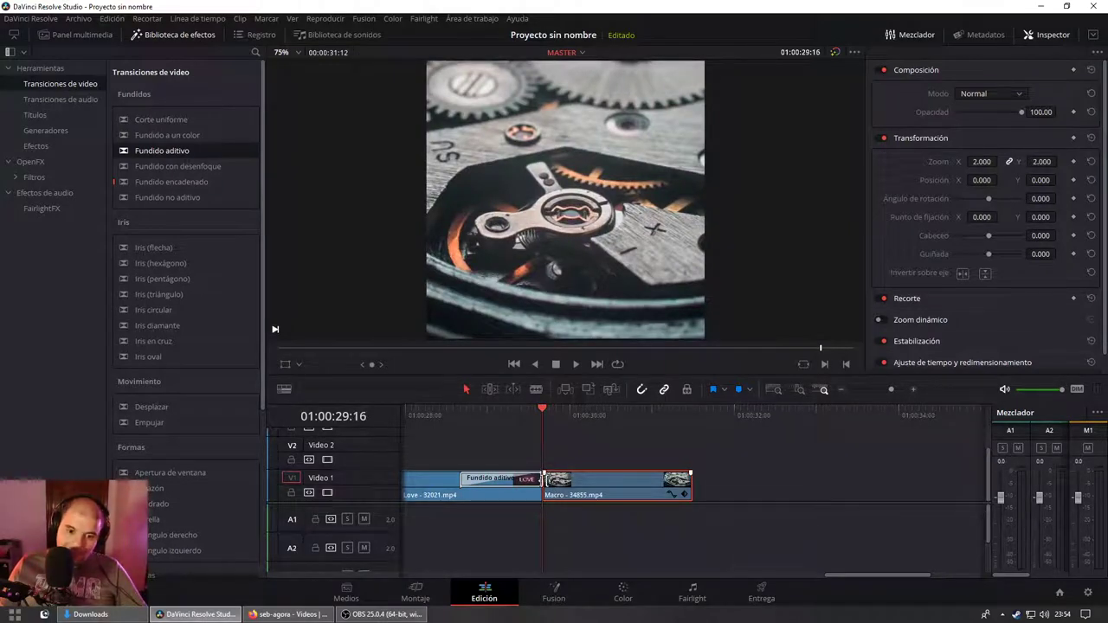
left_click(461, 414)
left_click_drag(459, 415, 571, 418)
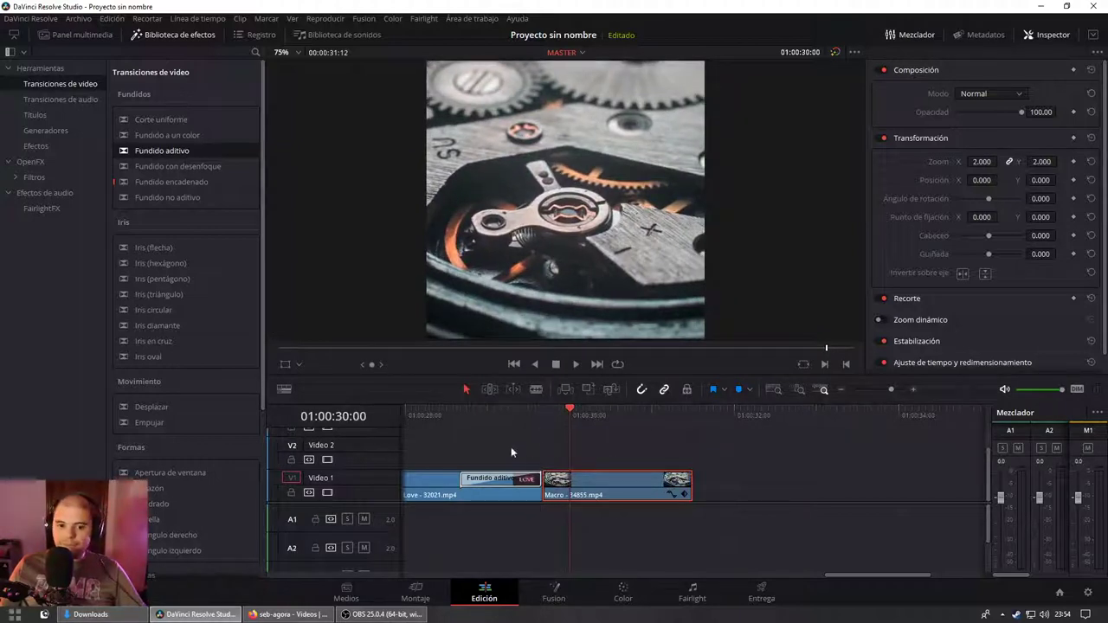
scroll(529, 472, "down", 3)
scroll(531, 473, "down", 3)
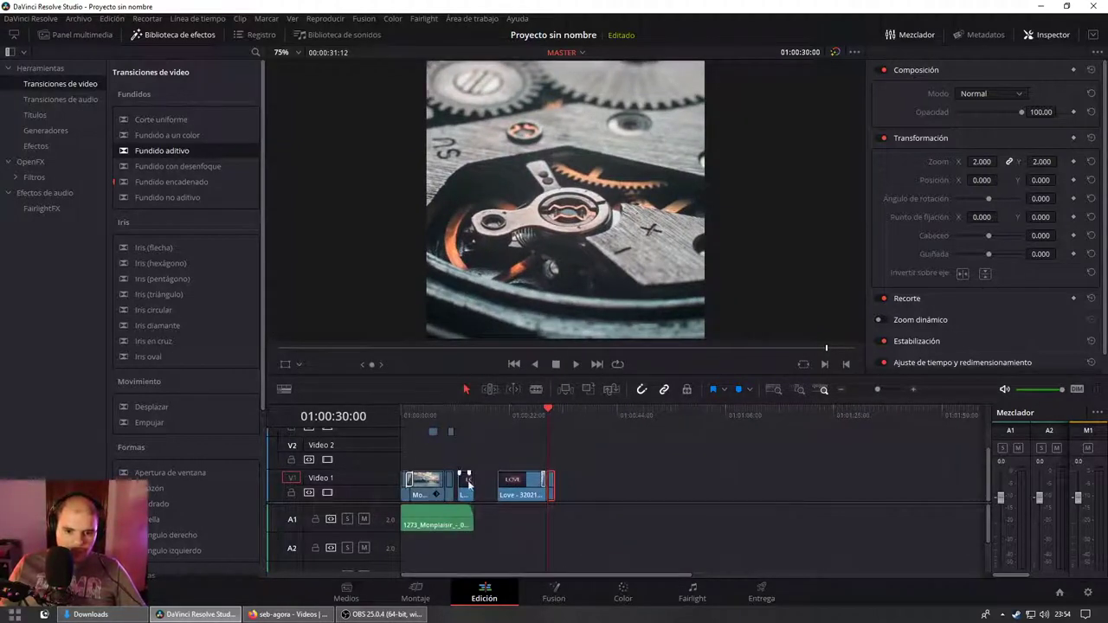
Step: Set the short Love clip to Zoom 1.800 and Position X -11.000, then play it back
left_click_drag(467, 422, 458, 418)
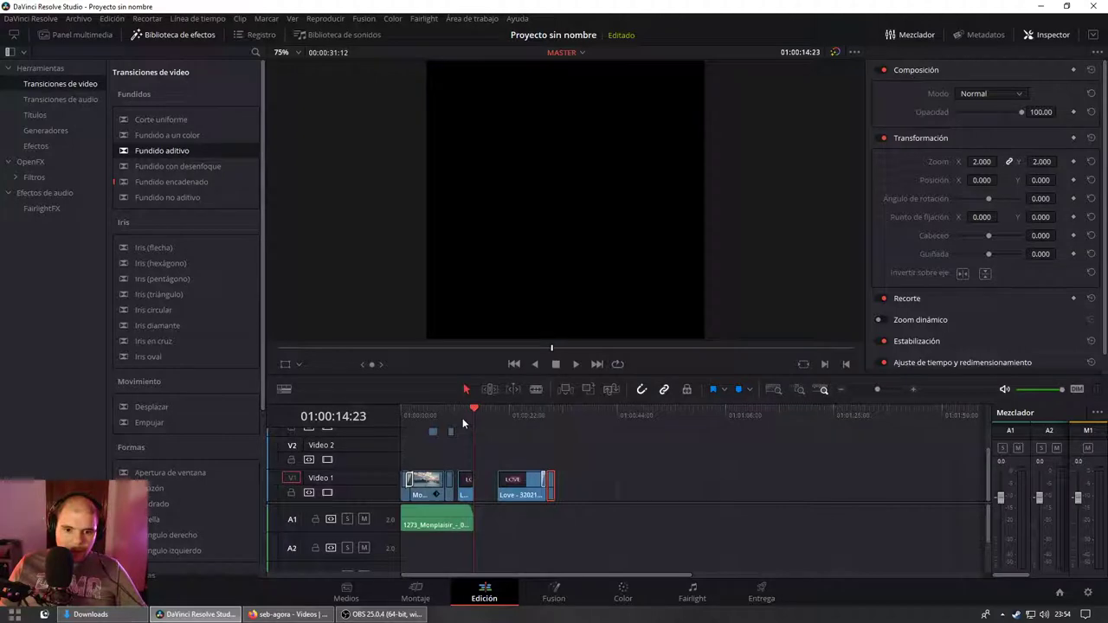
left_click(468, 491)
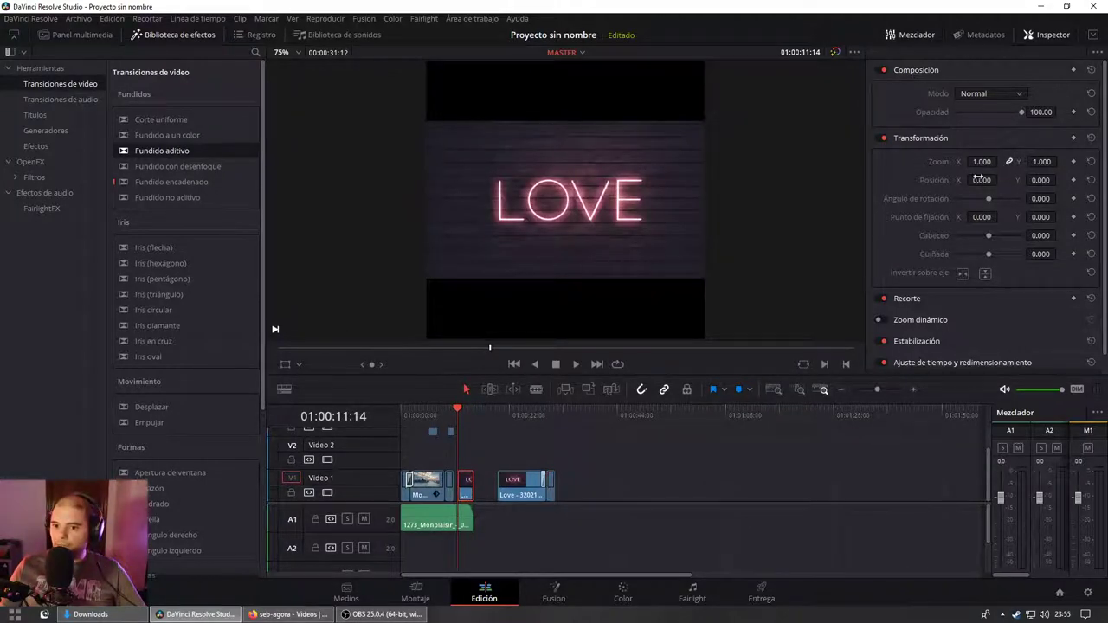
left_click_drag(982, 161, 1001, 161)
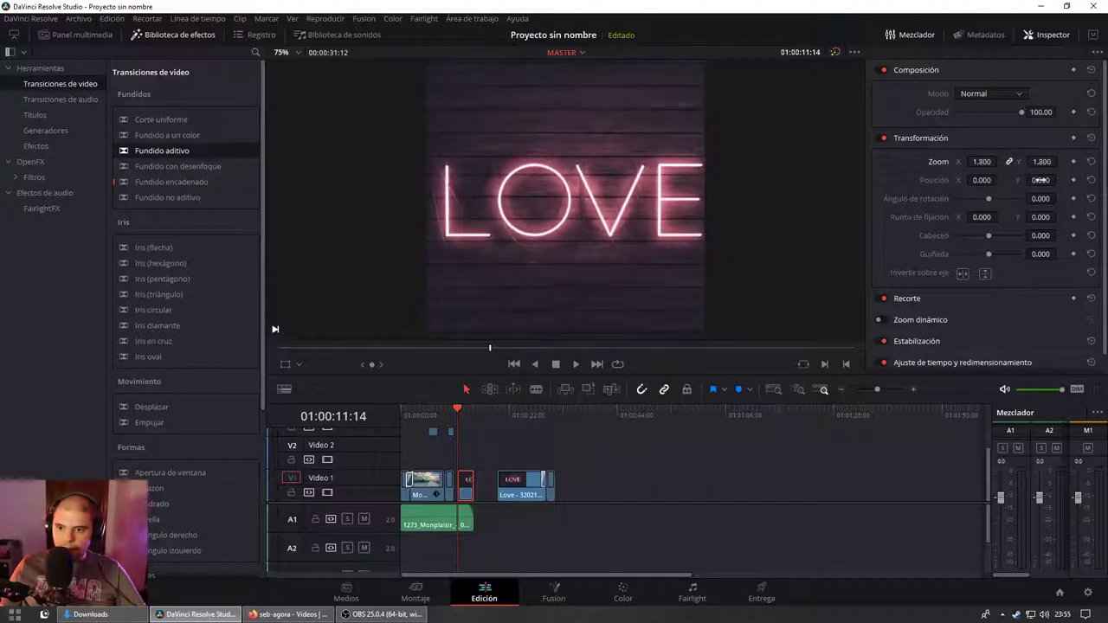
left_click_drag(981, 180, 973, 180)
key("space")
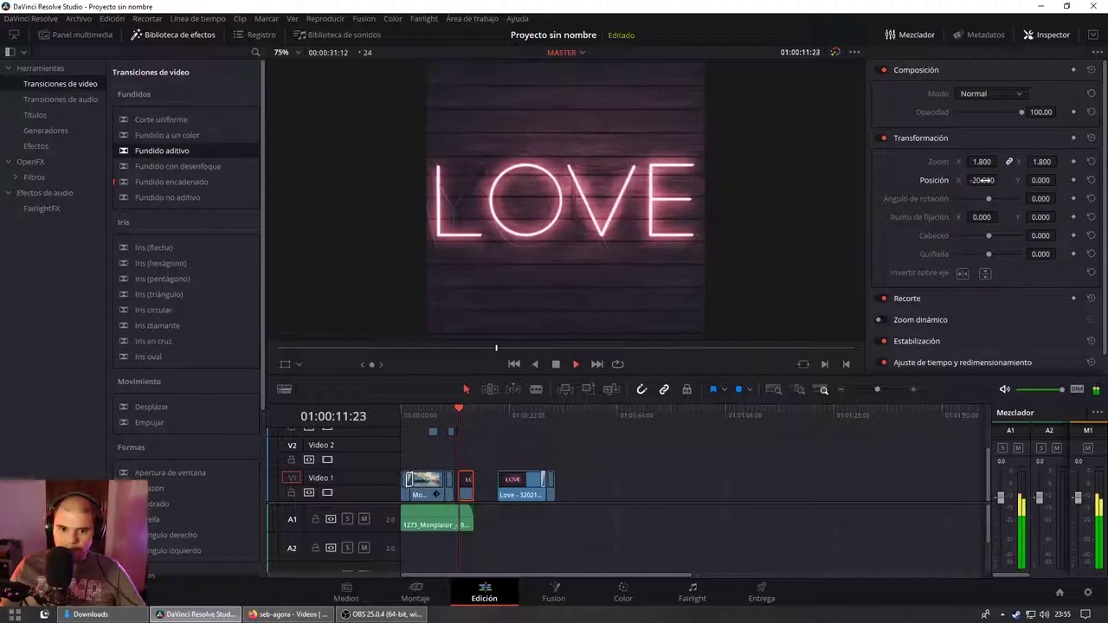
left_click_drag(983, 180, 992, 181)
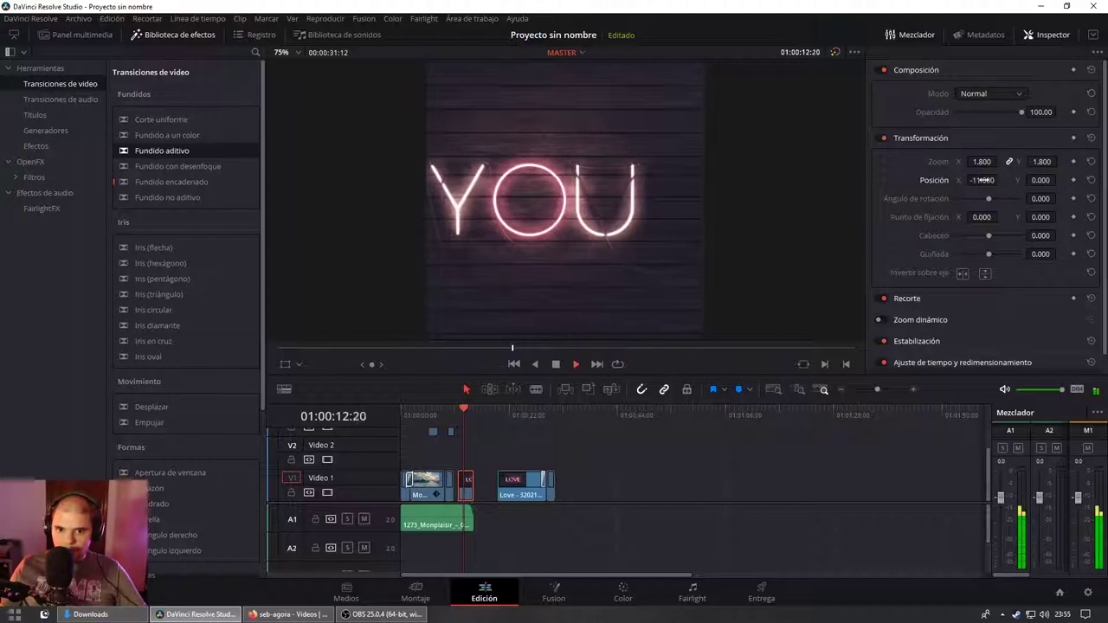
key("space")
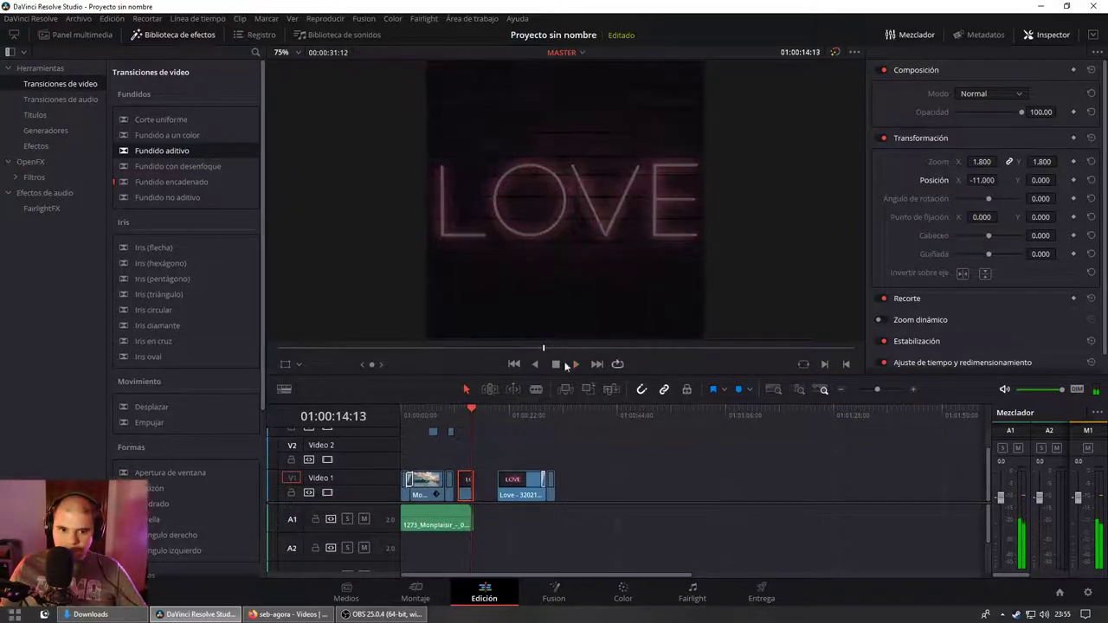
left_click_drag(603, 444, 532, 513)
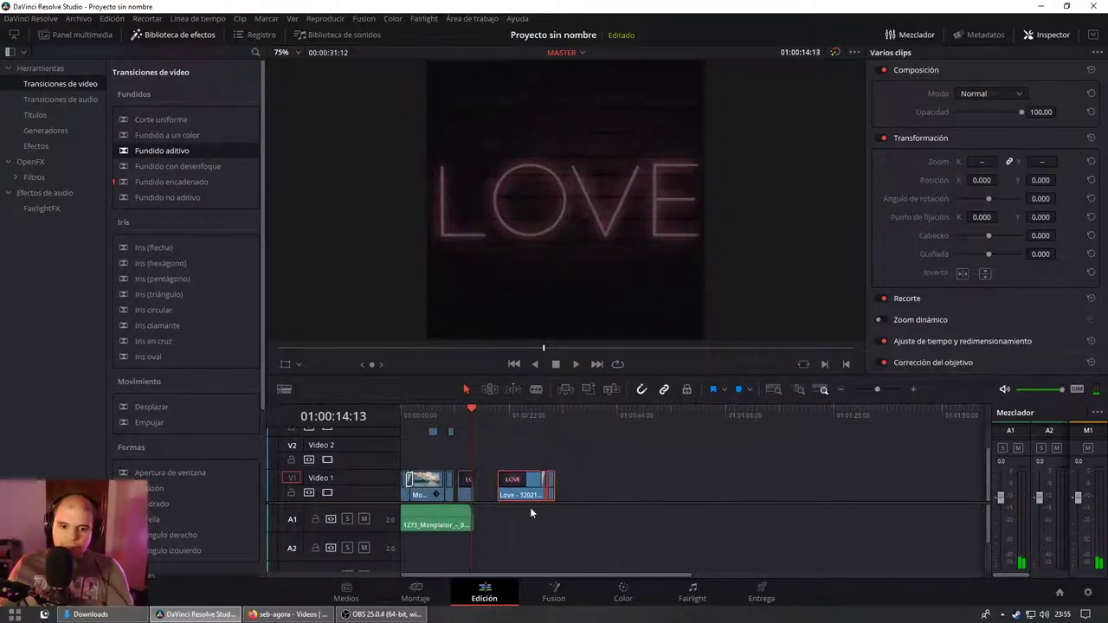
Step: Move the Fun Fair clip down to Video 2, then play the montage from the start
scroll(476, 472, "up", 3)
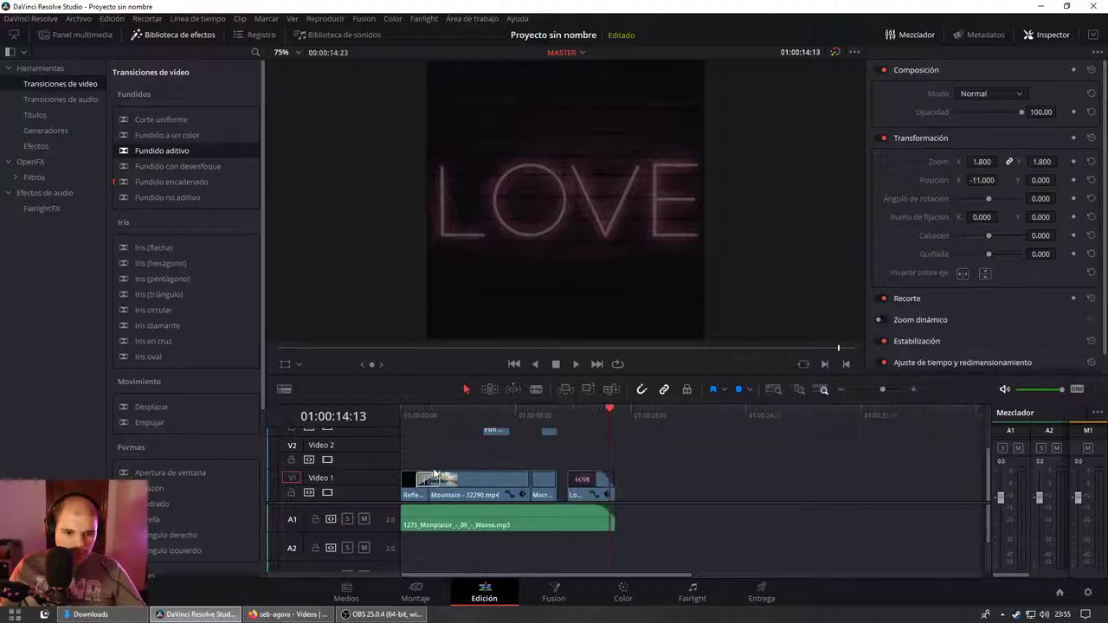
scroll(476, 472, "up", 3)
scroll(494, 466, "up", 1)
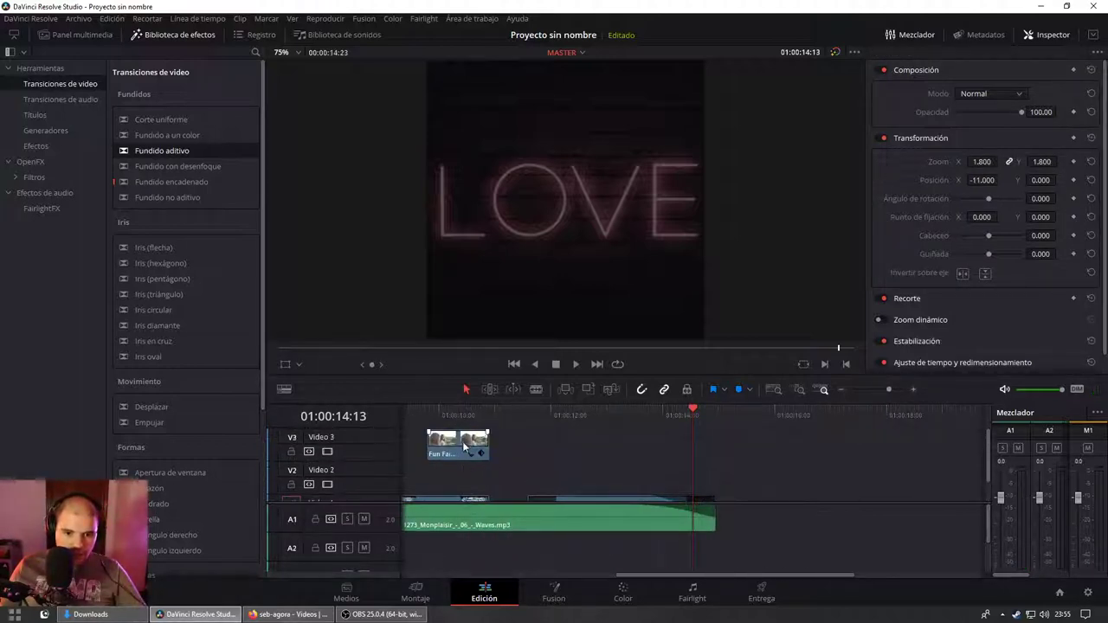
mouse_move(485, 455)
left_mouse_down()
mouse_move(540, 487)
mouse_move(527, 487)
left_mouse_up()
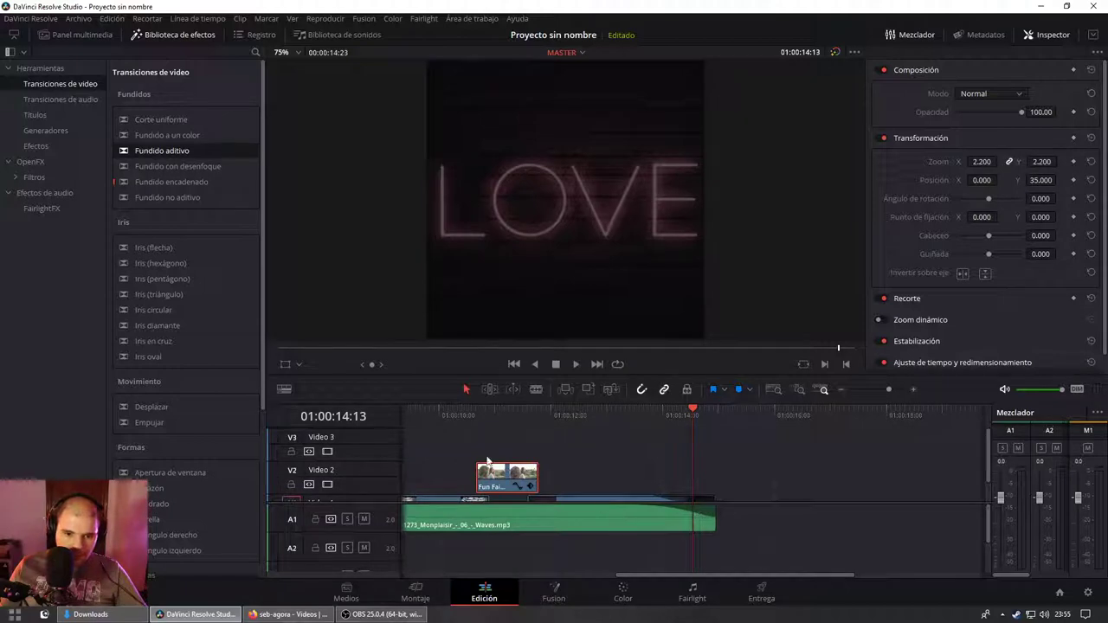
scroll(488, 460, "down", 1)
left_click_drag(683, 576, 576, 576)
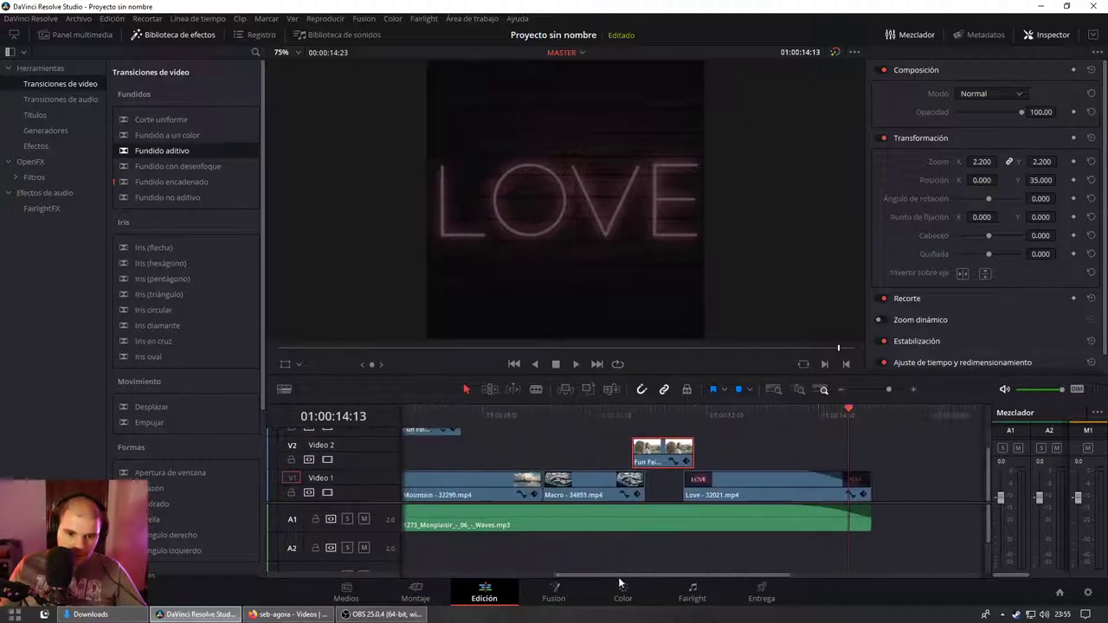
scroll(565, 497, "up", 1)
left_click_drag(522, 452, 522, 484)
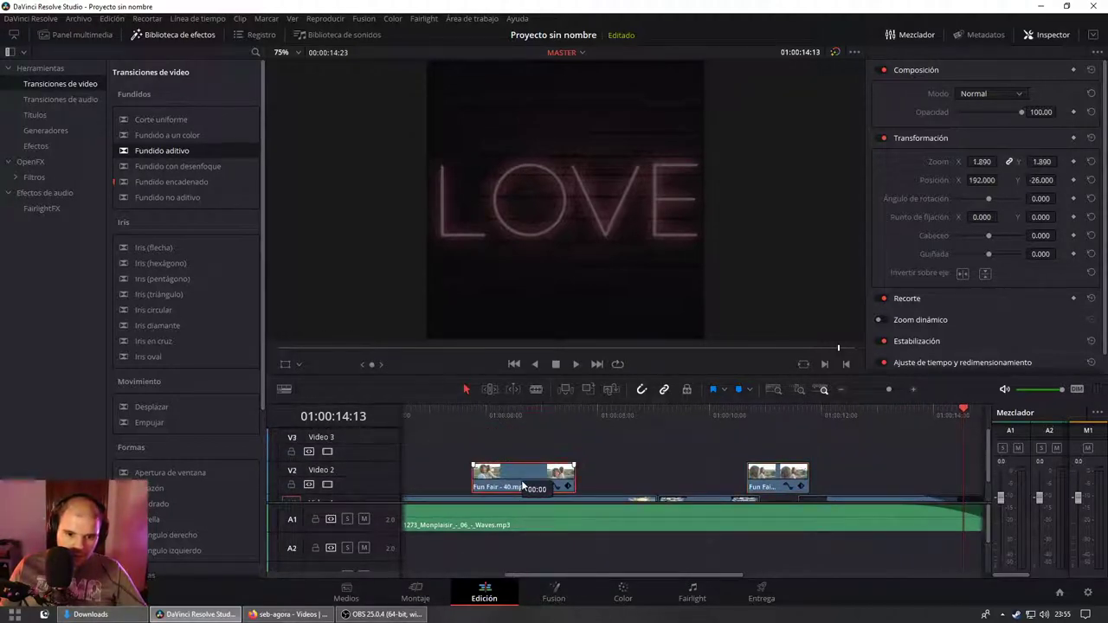
scroll(533, 463, "down", 2)
scroll(502, 458, "down", 3)
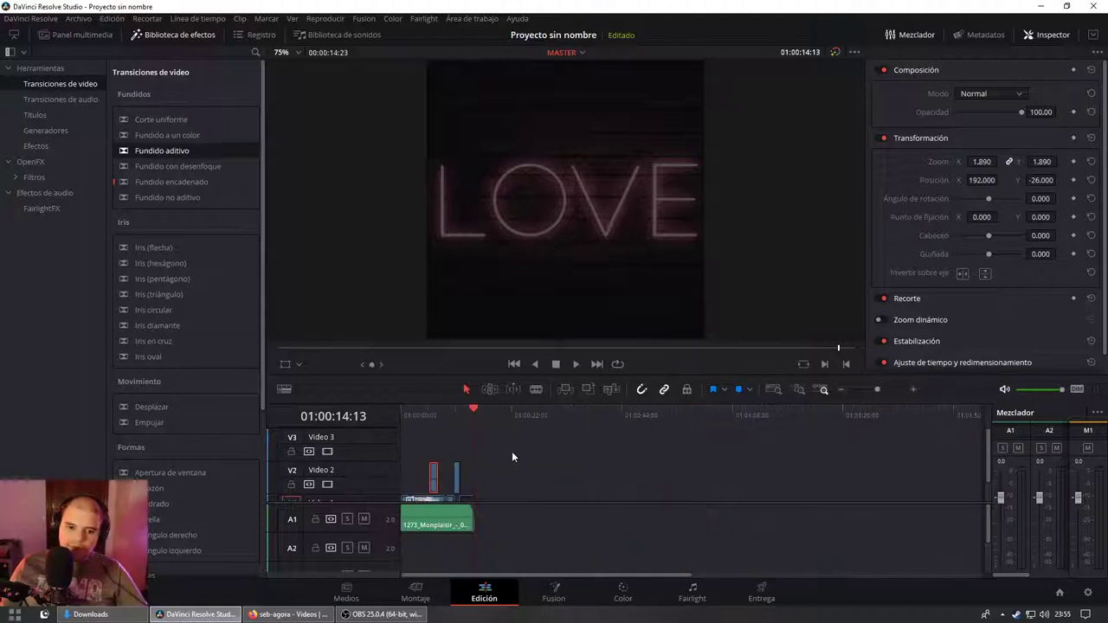
key("Home")
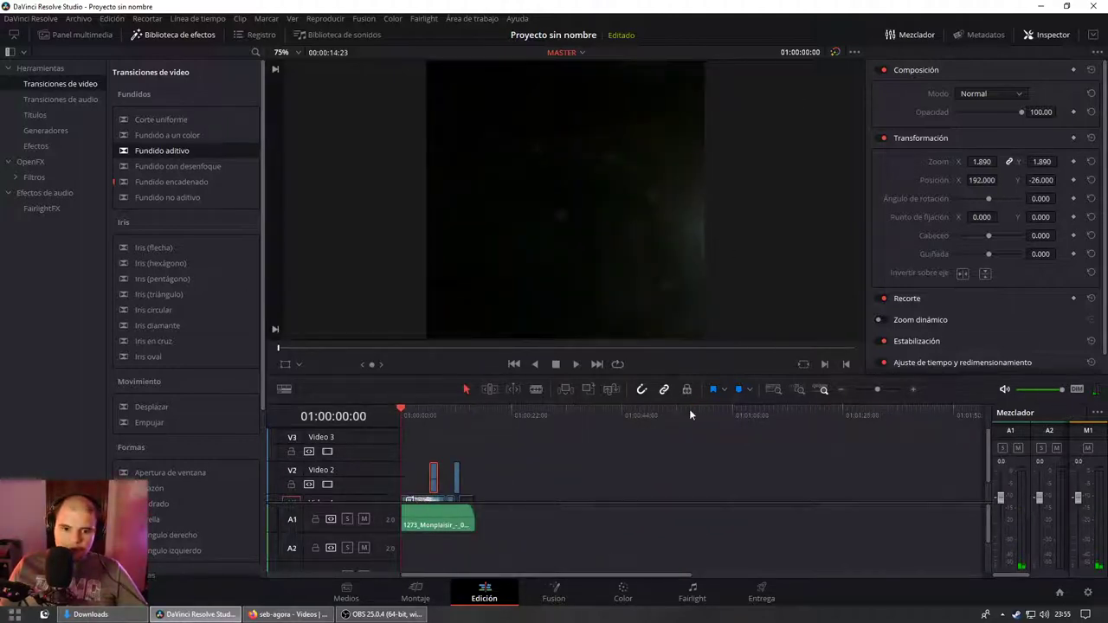
key("space")
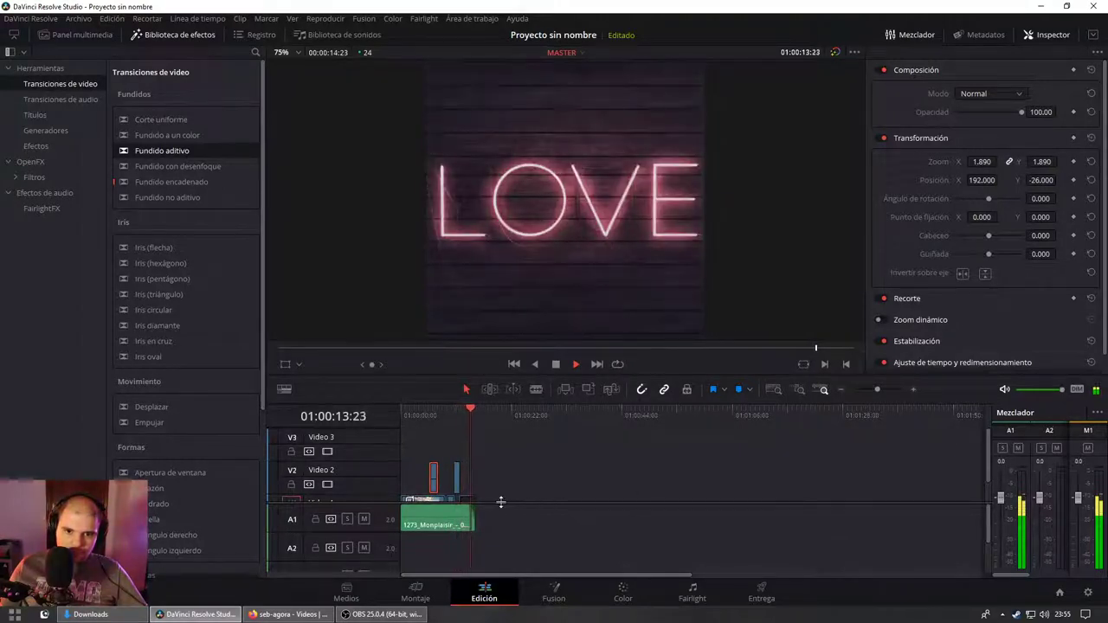
Step: Shorten the Mountain clip's end and extend Macro to close the gap, then play the cut
key("space")
scroll(537, 485, "up", 3)
scroll(537, 468, "down", 2)
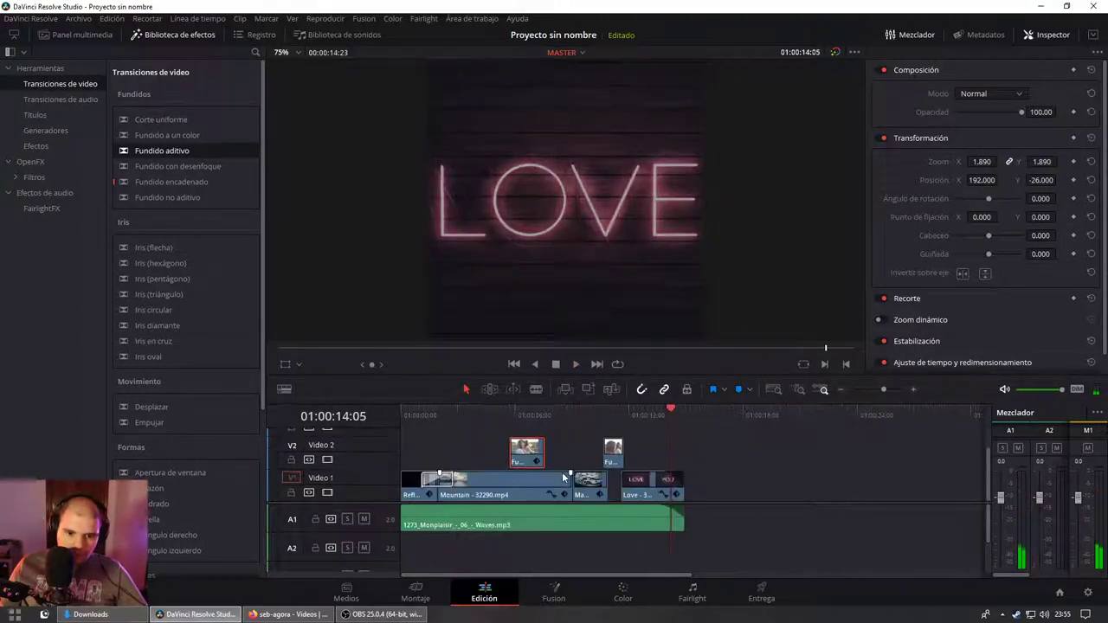
left_click_drag(565, 485, 545, 485)
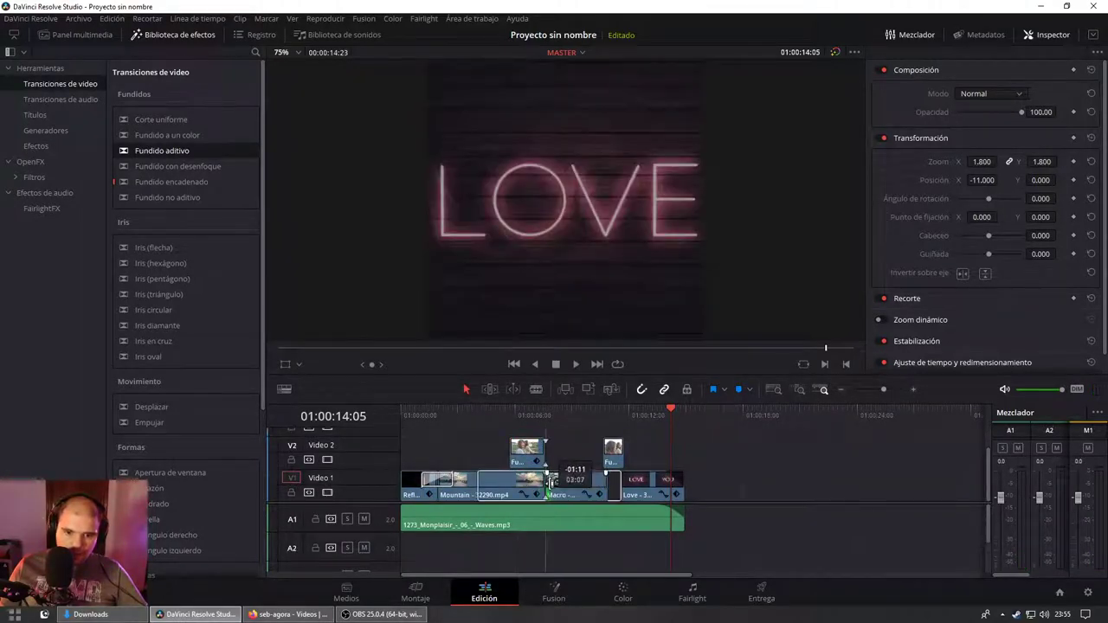
left_click(534, 419)
key("space")
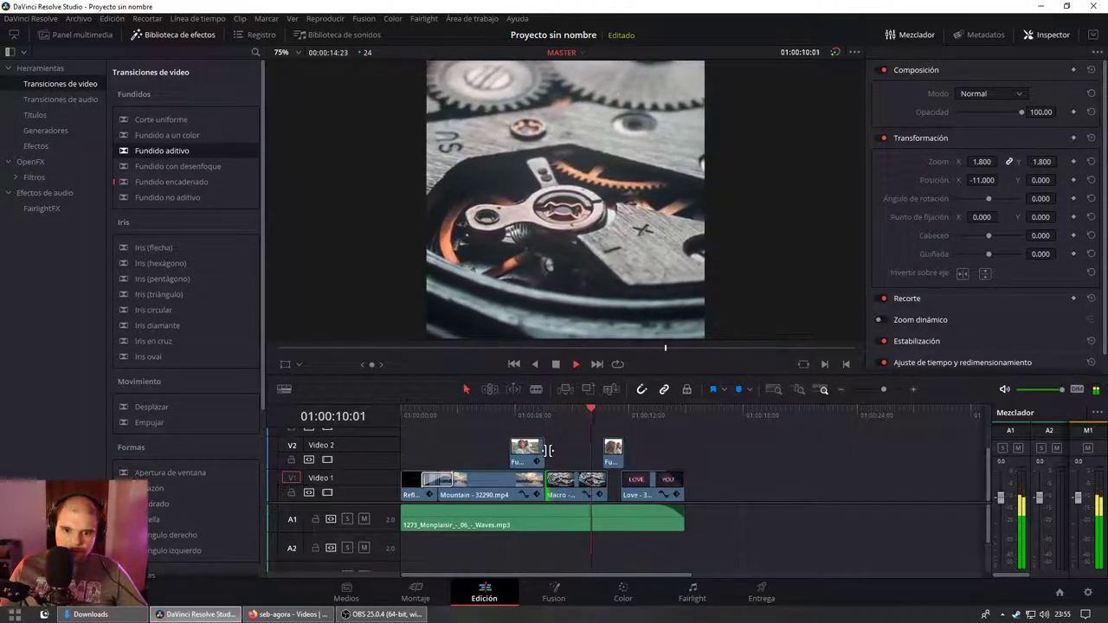
key("space")
Step: Trim the edge of the Fun Fair overlay on V2 and replay the section
scroll(611, 461, "up", 5)
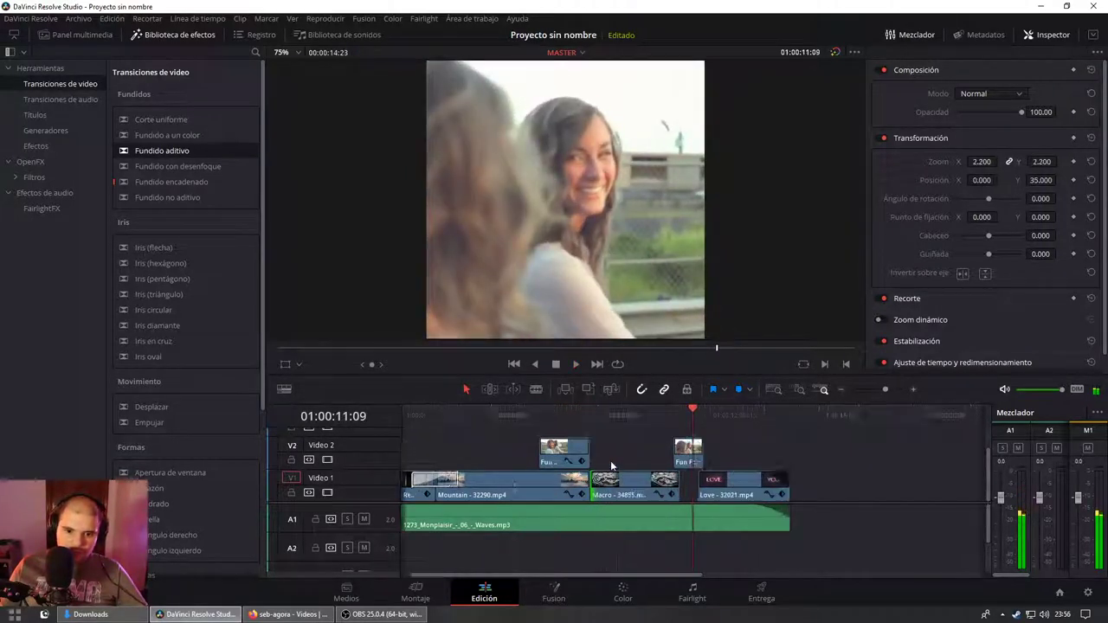
left_click_drag(614, 440, 642, 441)
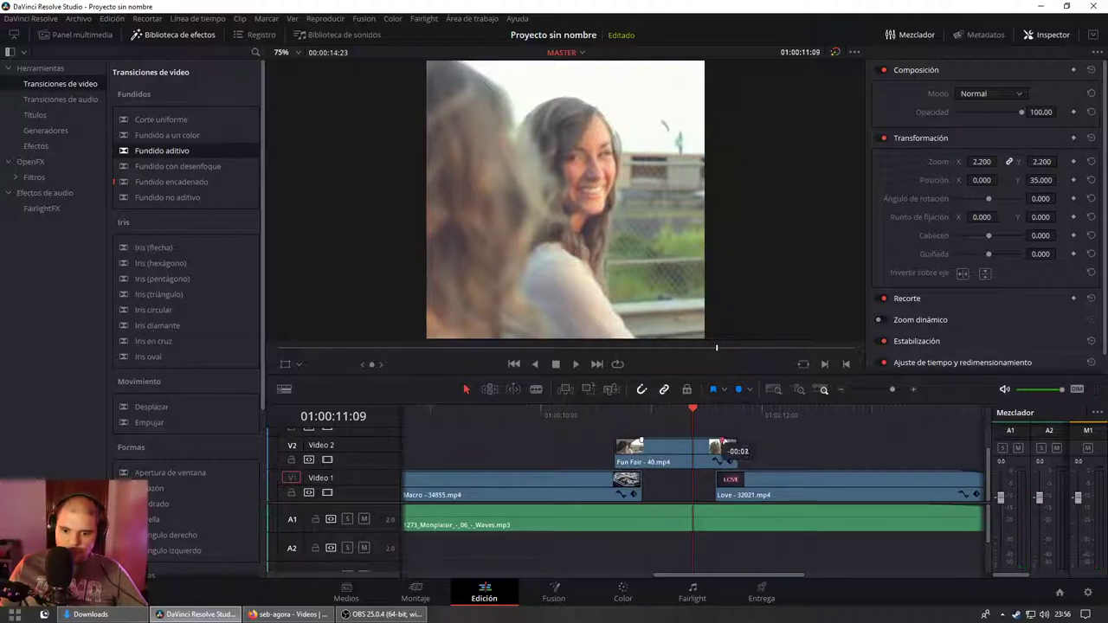
left_click(607, 421)
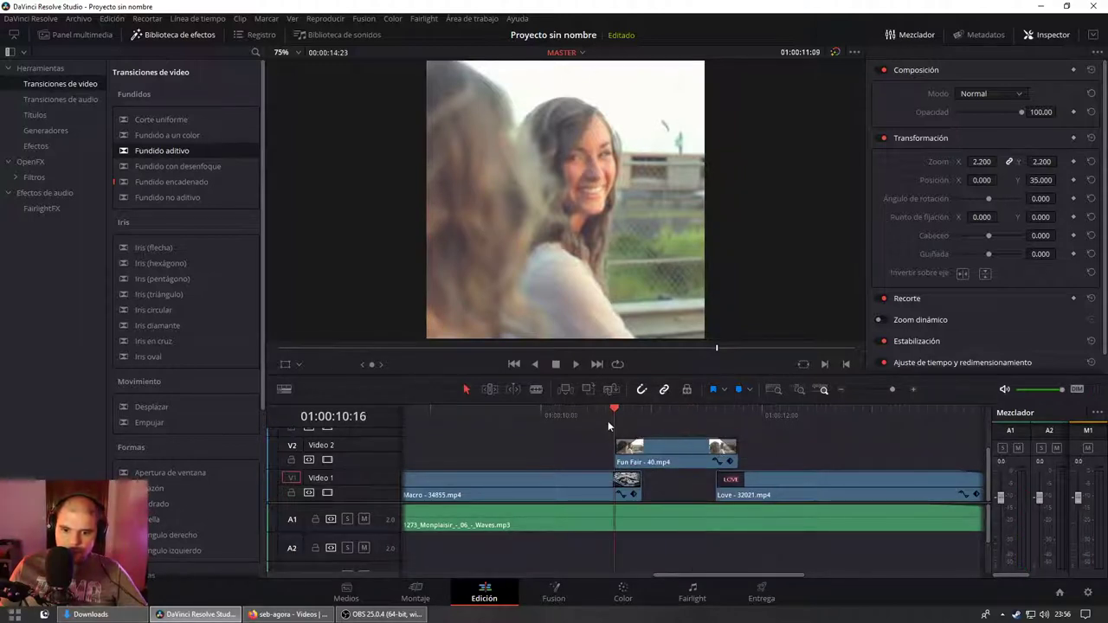
key("space")
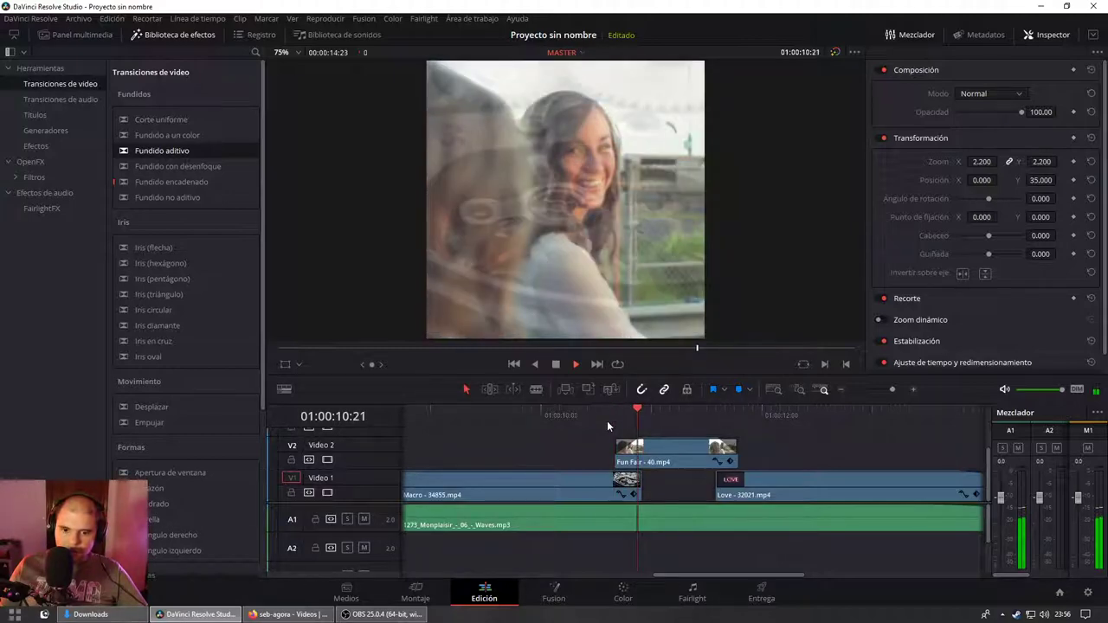
left_click(598, 415)
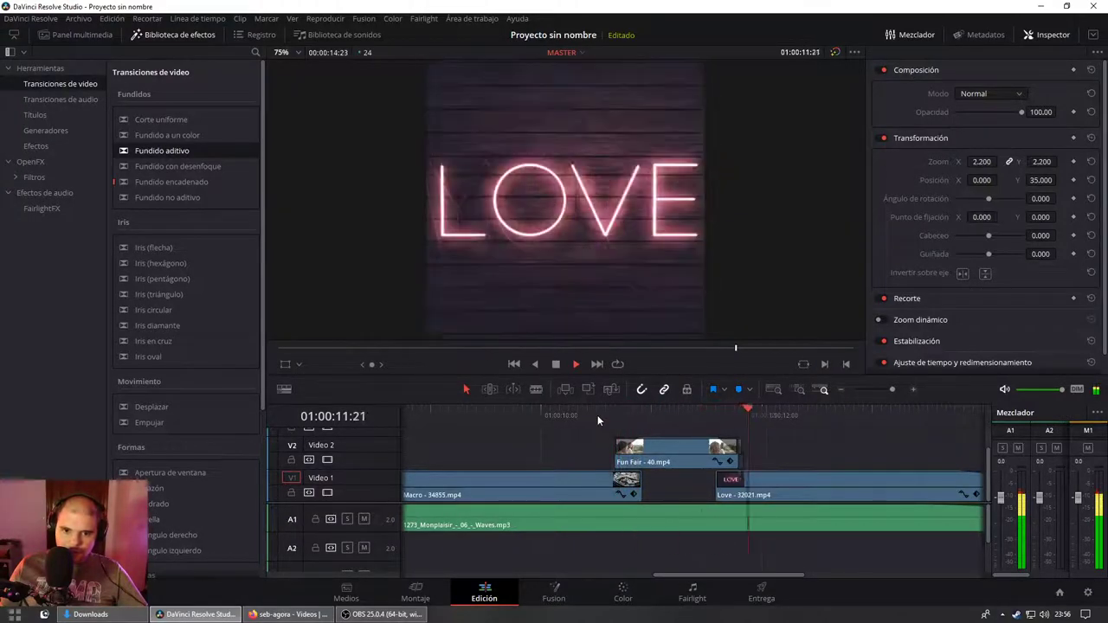
key("space")
scroll(597, 415, "down", 2)
scroll(606, 448, "down", 3)
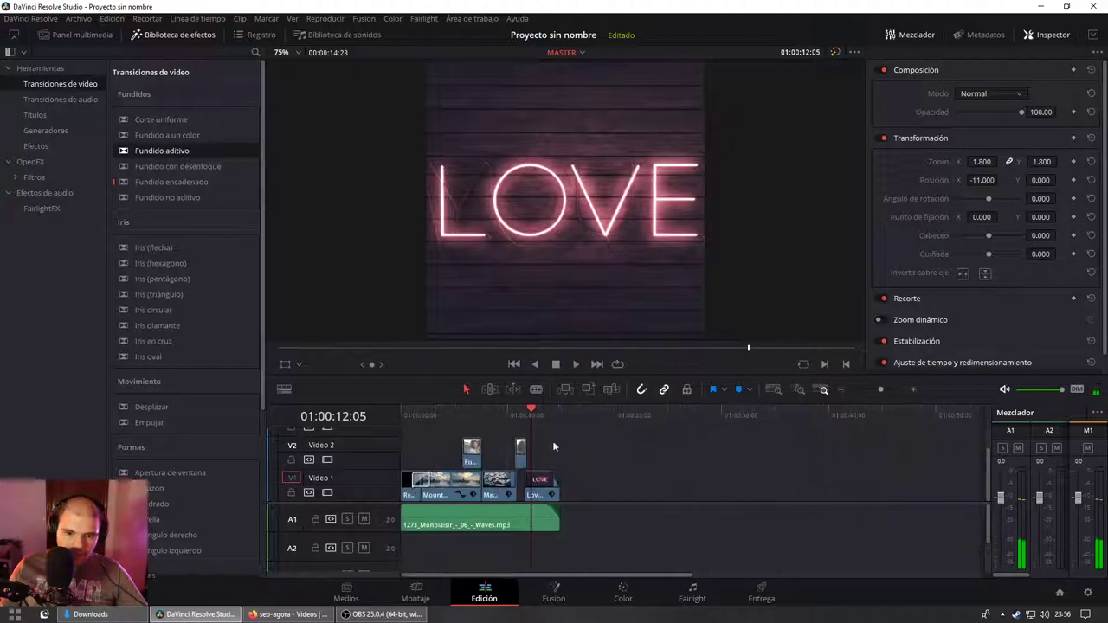
scroll(476, 433, "up", 5)
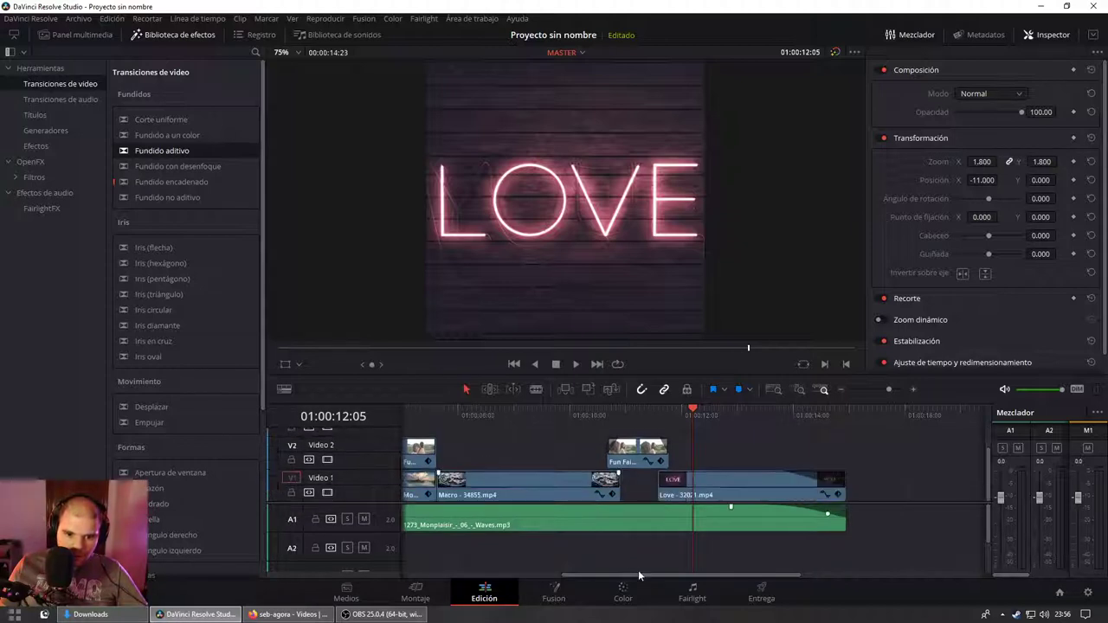
left_click_drag(601, 576, 441, 576)
left_click(495, 445)
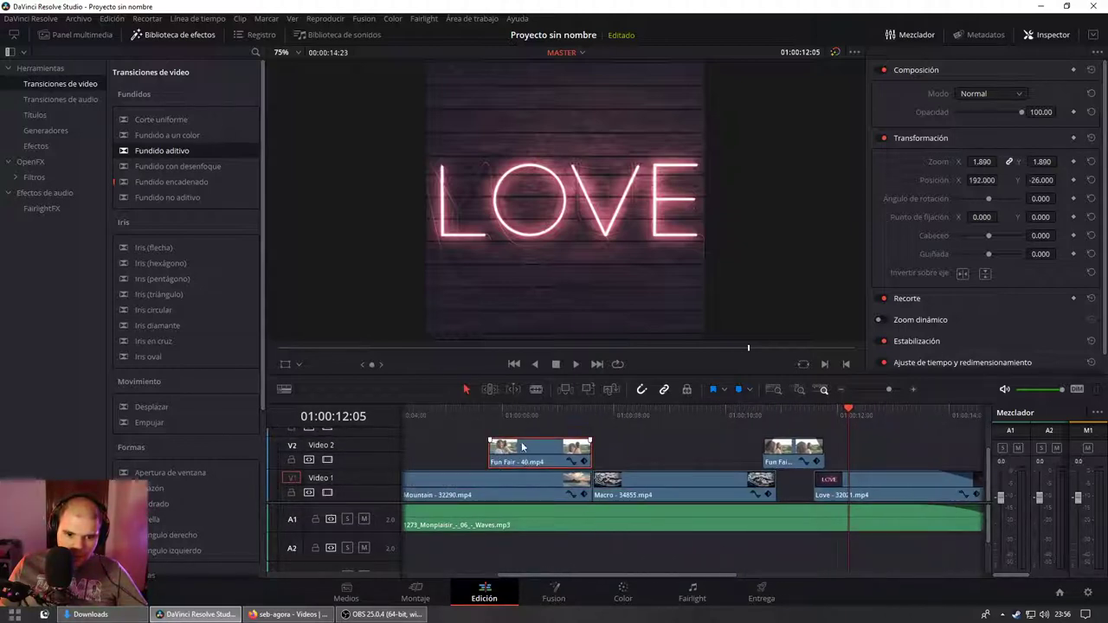
left_click(503, 421)
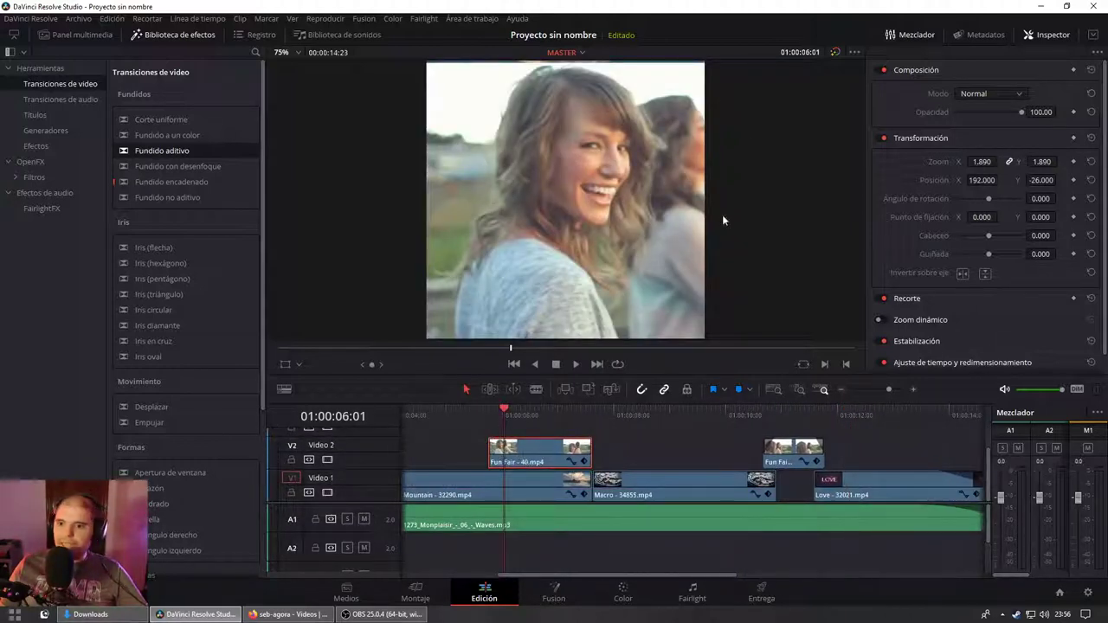
left_click_drag(1021, 111, 1010, 113)
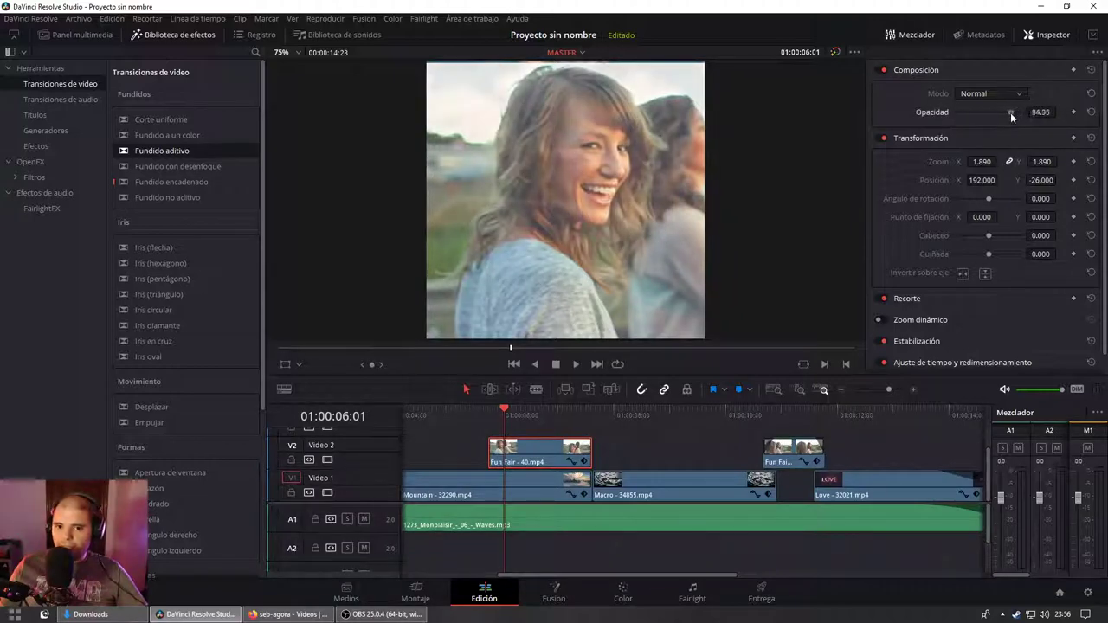
left_click(1050, 37)
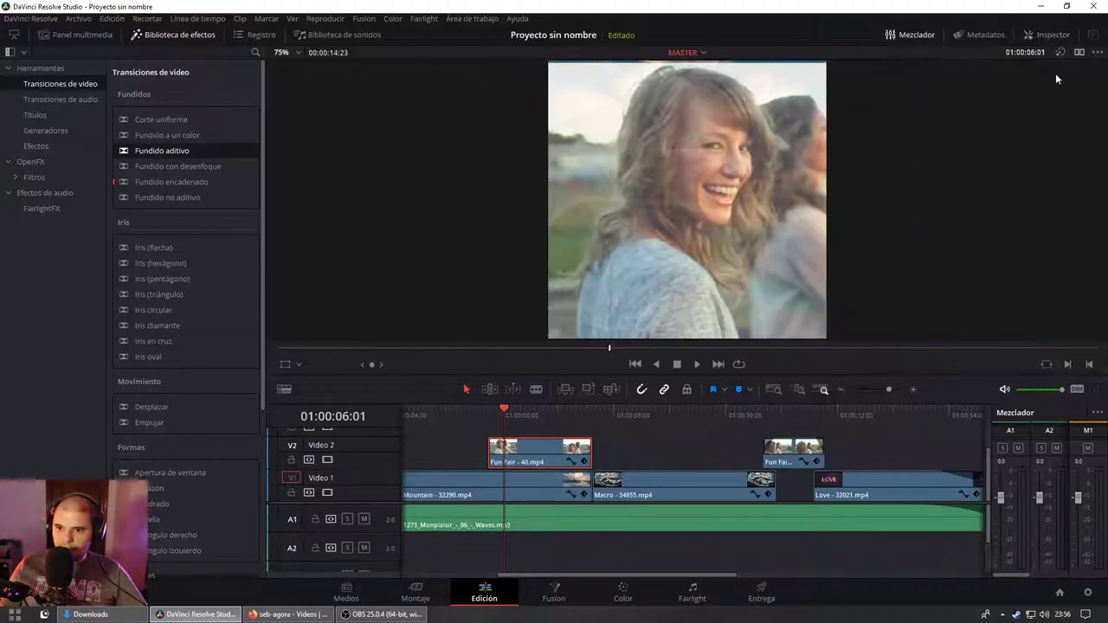
left_click(1052, 36)
left_click(984, 35)
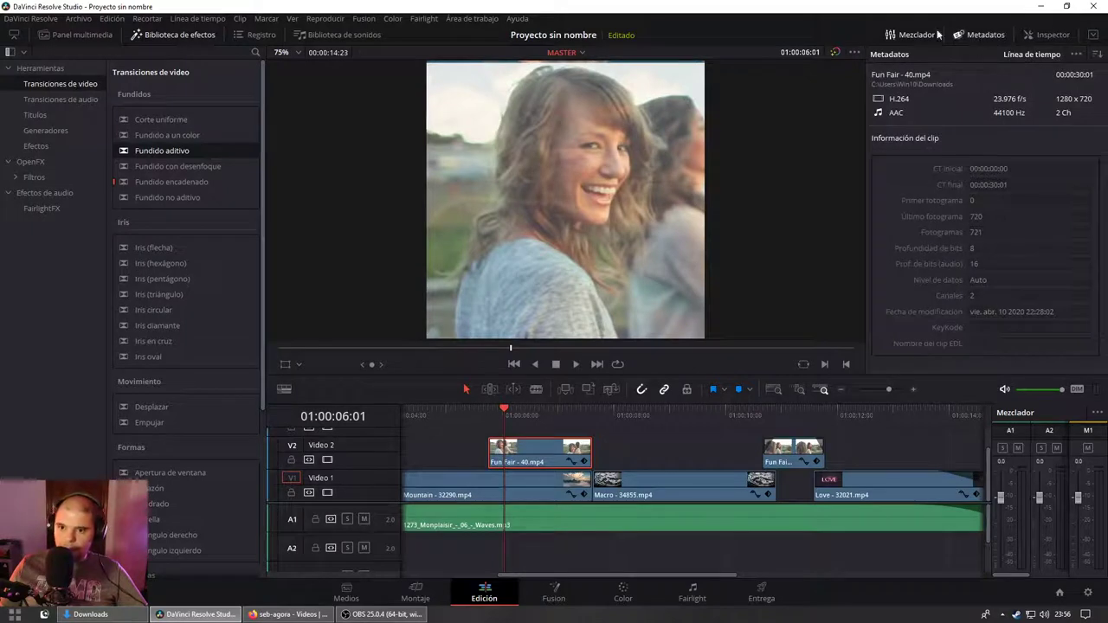
left_click(1043, 39)
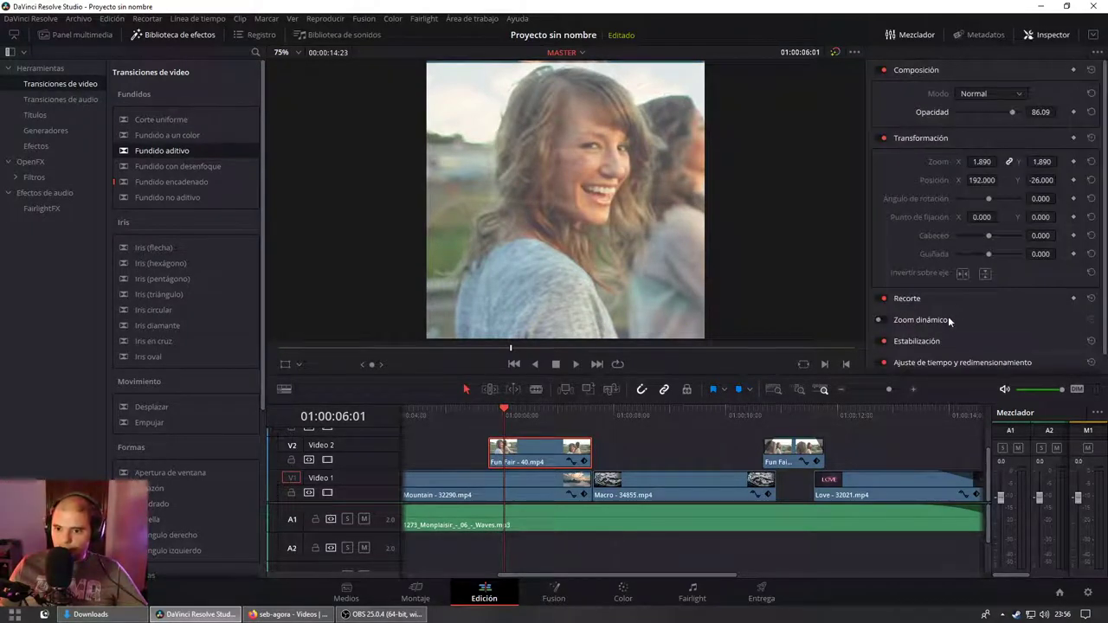
scroll(917, 309, "down", 1)
scroll(1043, 82, "up", 1)
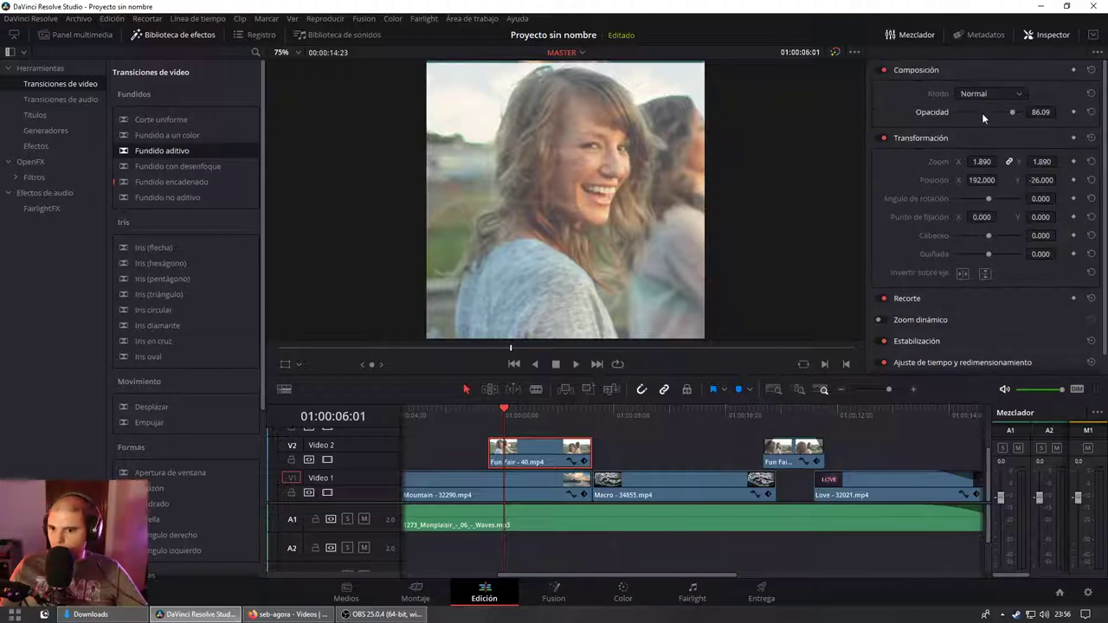
left_click(990, 92)
left_click(1007, 115)
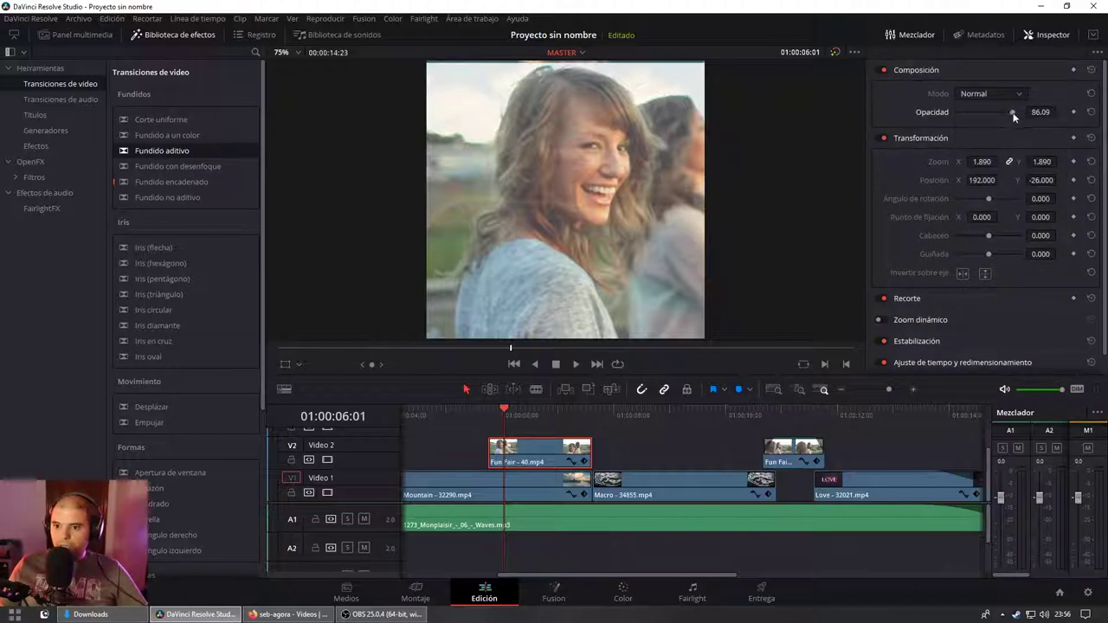
left_click_drag(1015, 117, 1035, 120)
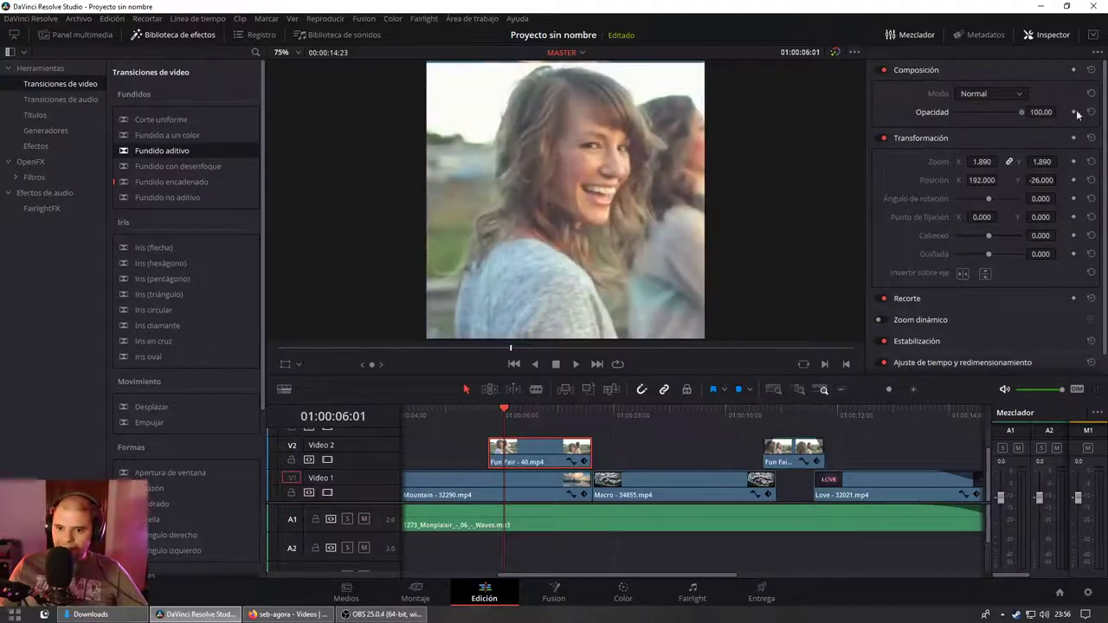
left_click(997, 94)
left_click(987, 122)
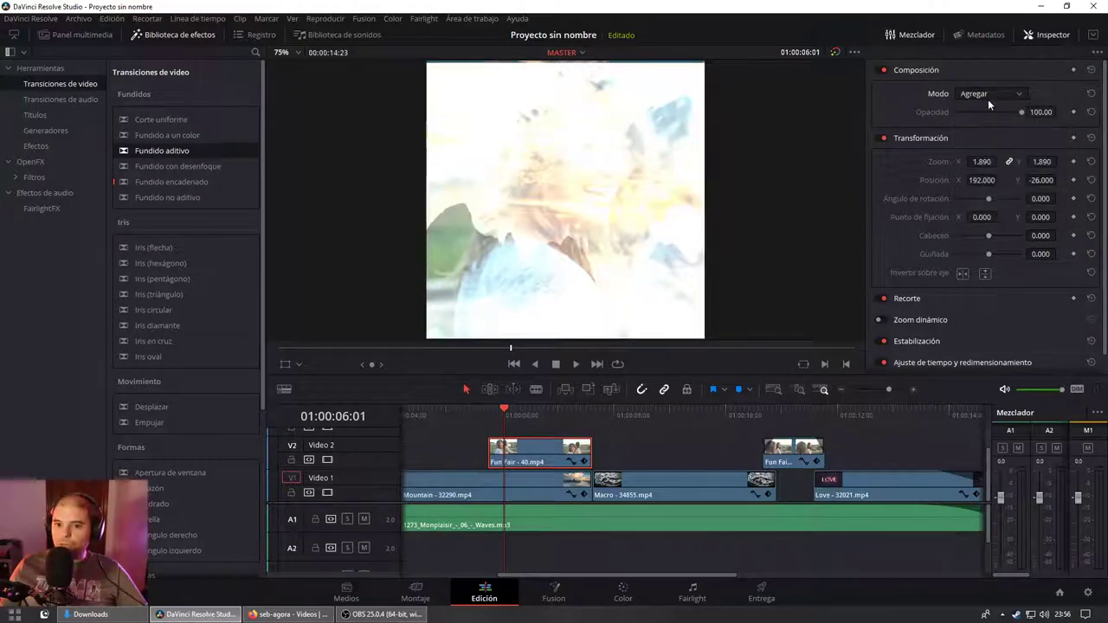
scroll(989, 94, "down", 2)
scroll(989, 94, "down", 1)
scroll(989, 94, "down", 2)
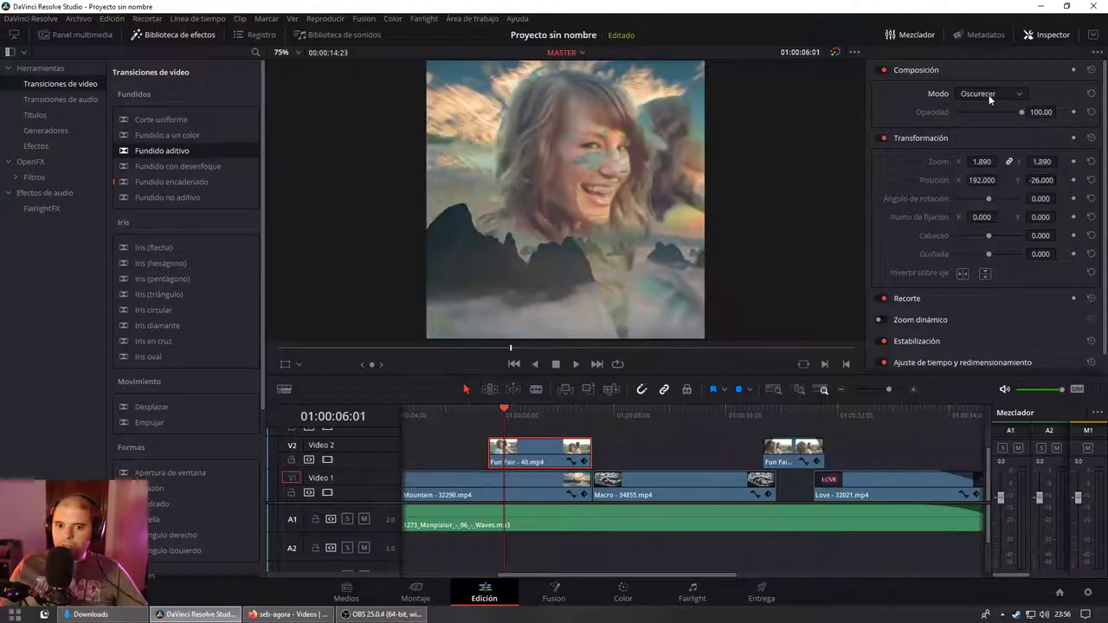
scroll(989, 95, "down", 1)
scroll(989, 94, "up", 15)
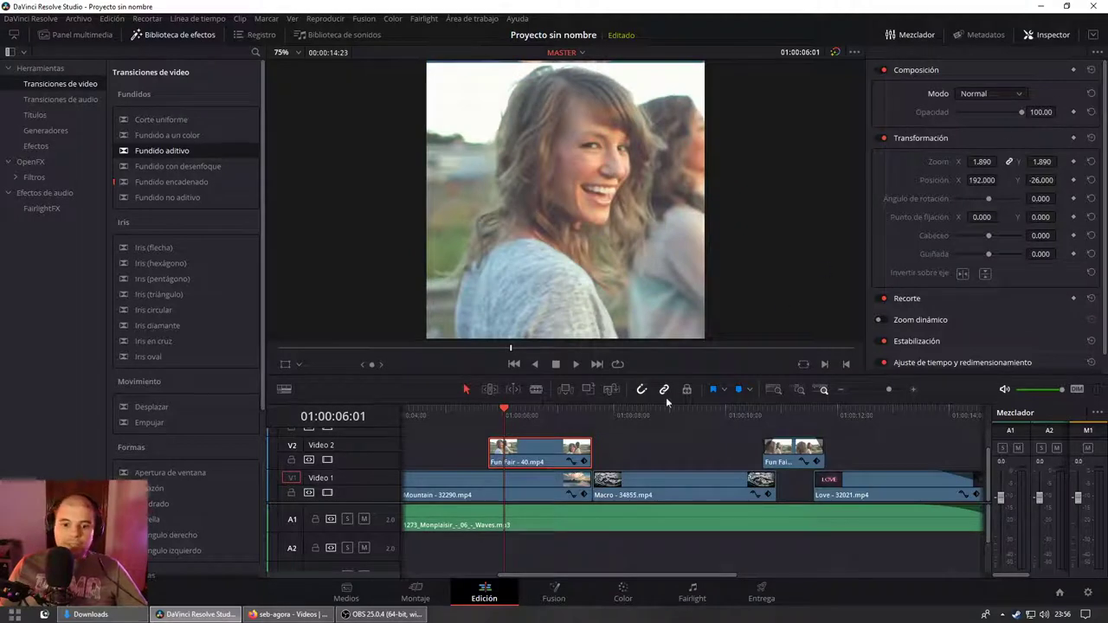
Step: Add the Countdown clip from the media pool at the end of the timeline, slightly earlier
left_click(89, 35)
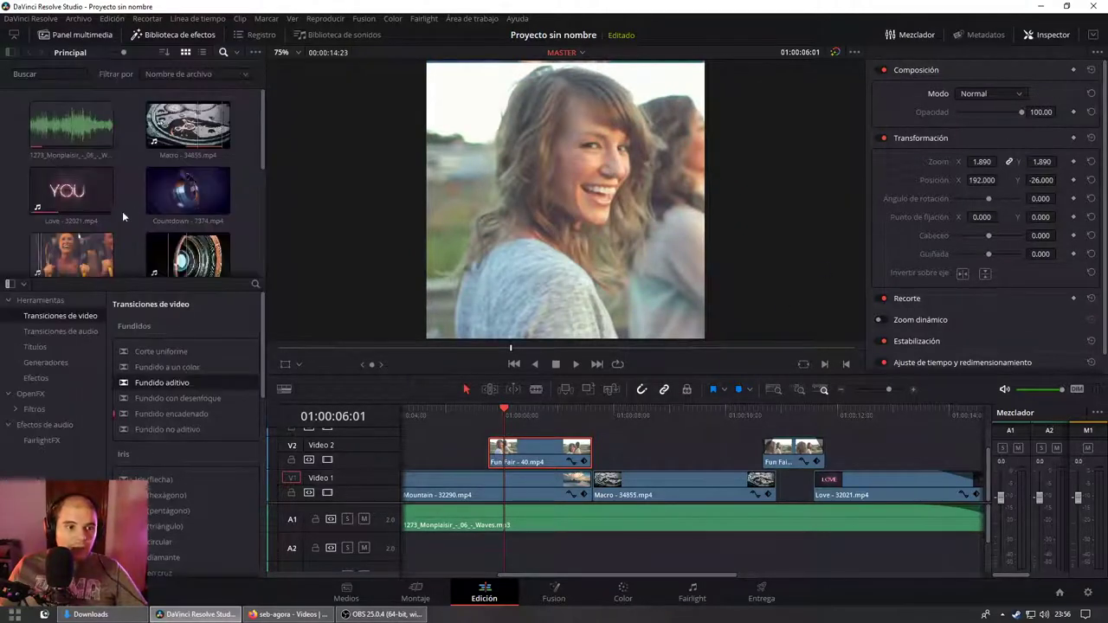
scroll(122, 216, "down", 2)
scroll(87, 217, "down", 2)
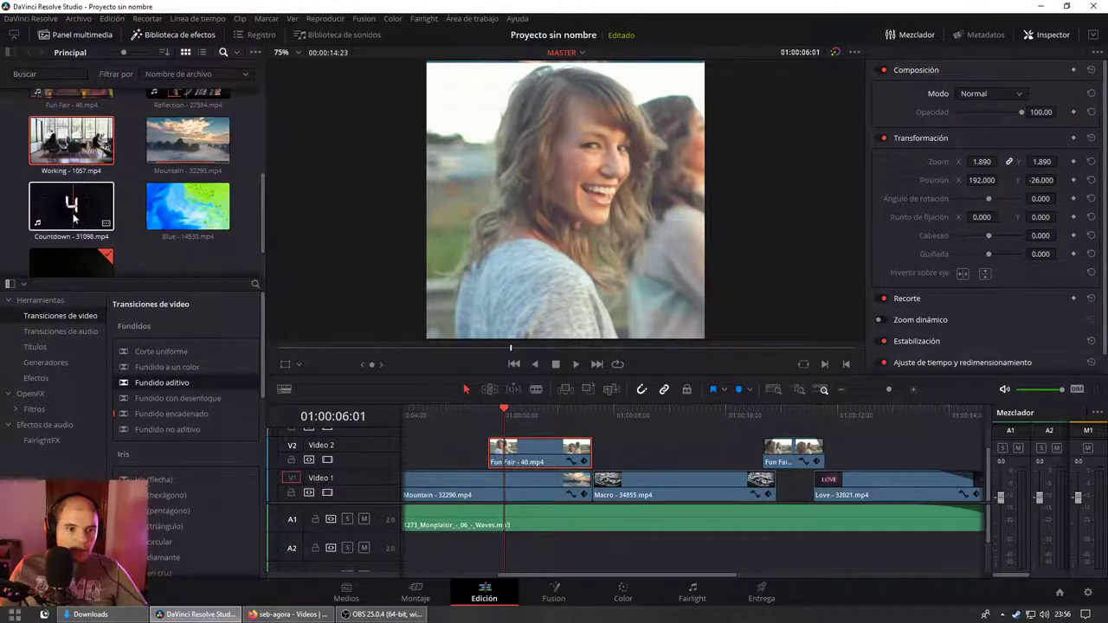
left_click_drag(71, 208, 924, 452)
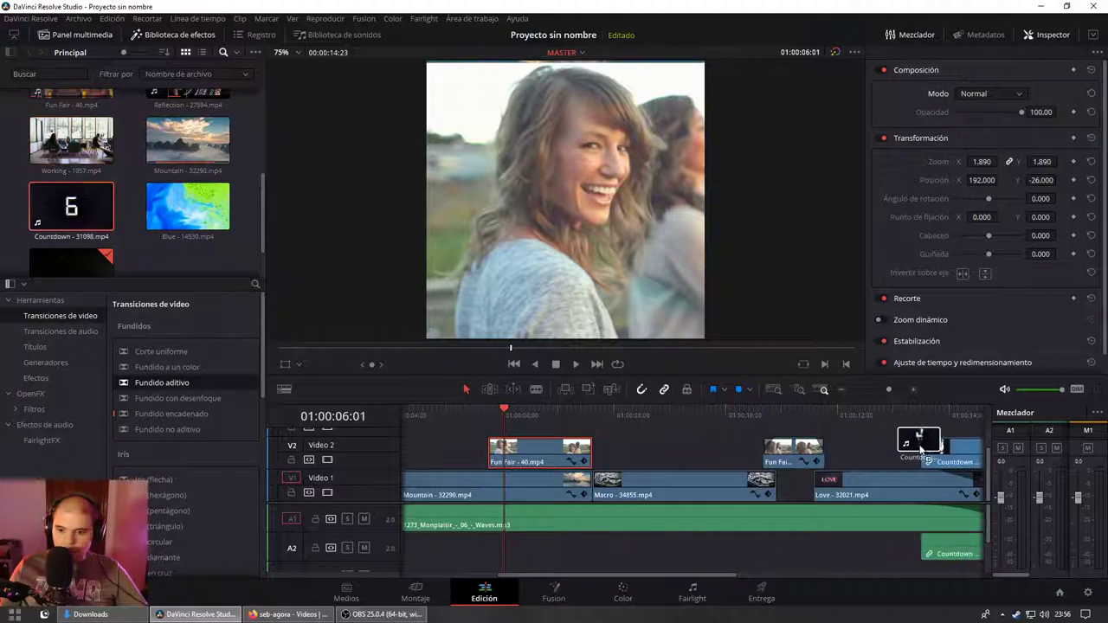
scroll(887, 458, "down", 5)
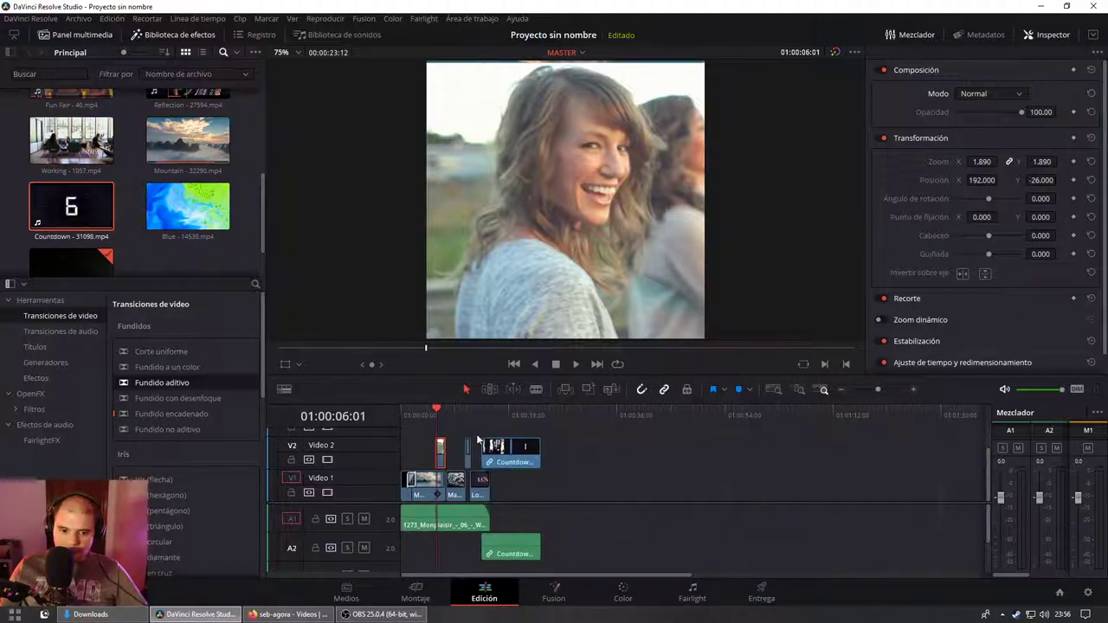
scroll(474, 440, "up", 2)
left_click_drag(578, 454, 561, 454)
Step: Blend the Countdown clip with Agregar, zoom it to 1.960 and trim its start
left_click(532, 420)
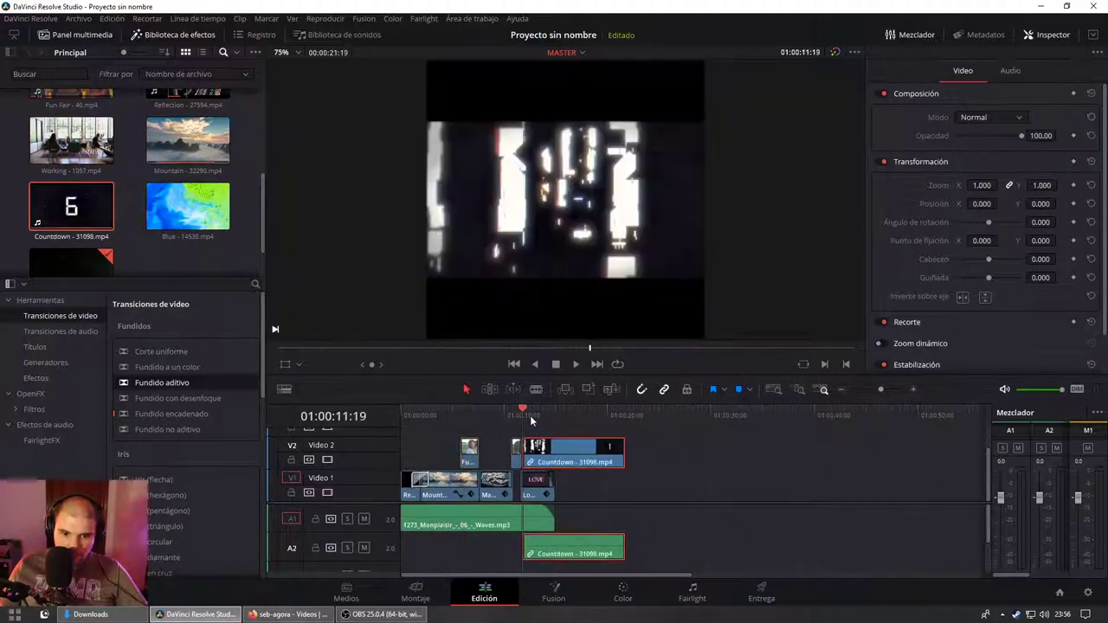
left_click(983, 117)
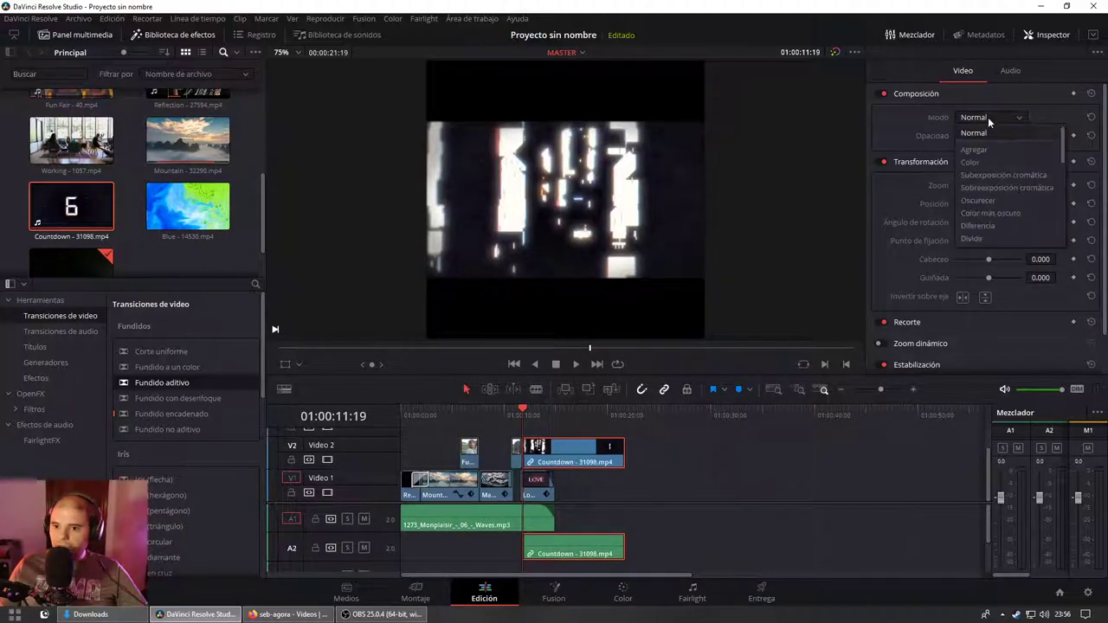
left_click(978, 150)
key("space")
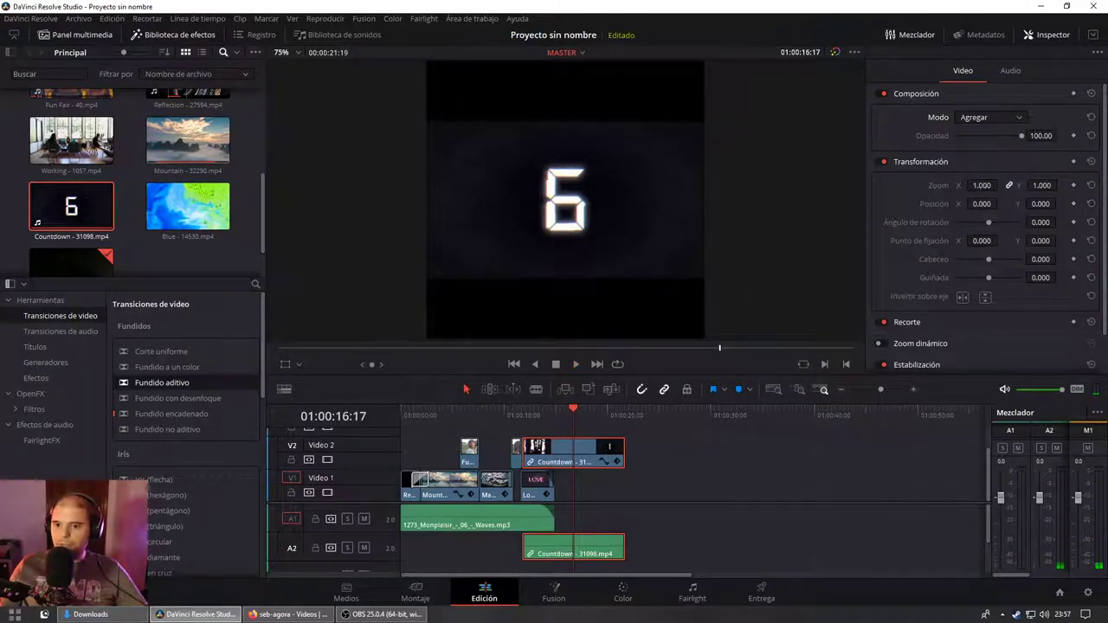
left_click_drag(982, 185, 1001, 186)
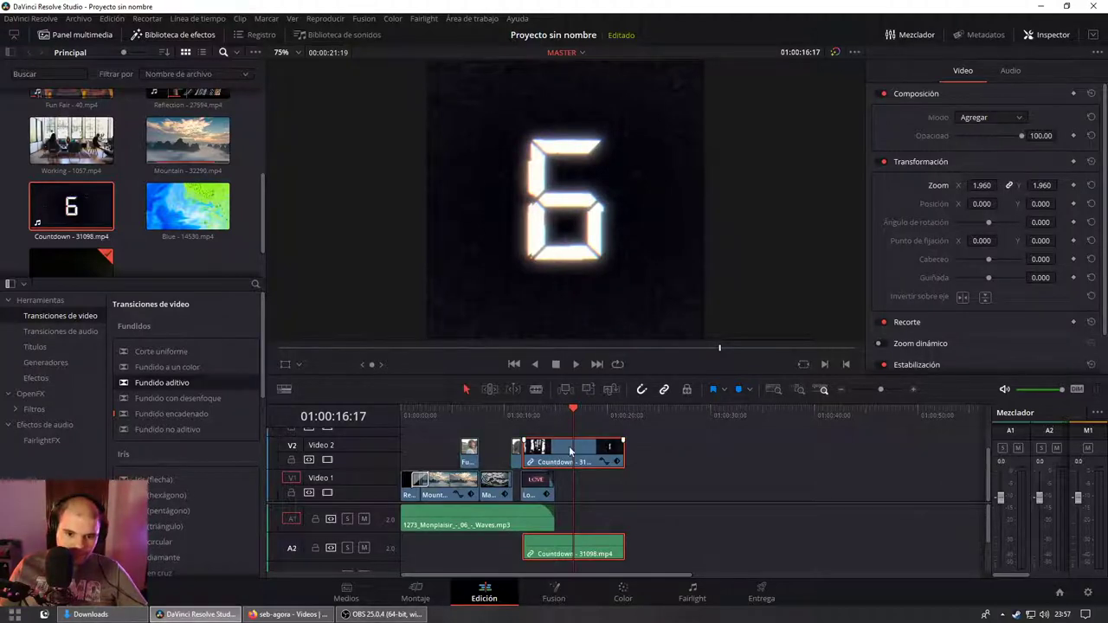
mouse_move(530, 450)
left_mouse_down()
mouse_move(617, 459)
mouse_move(548, 455)
left_mouse_up()
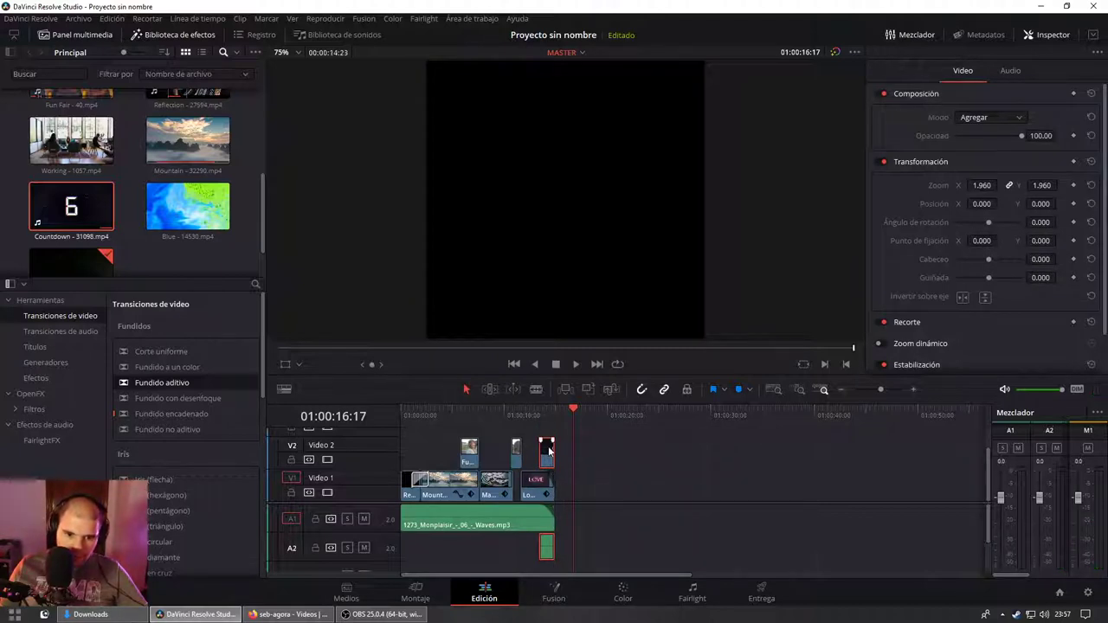
Step: Review the ending, then delete the Countdown clip and its linked audio
left_click(540, 418)
key("space")
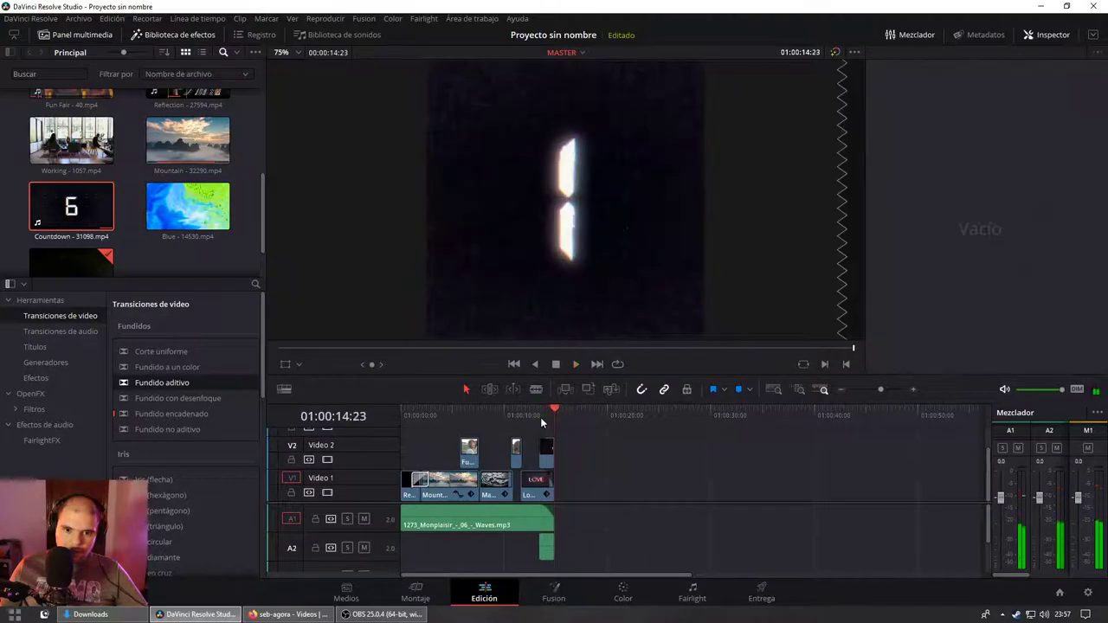
left_click(530, 415)
key("space")
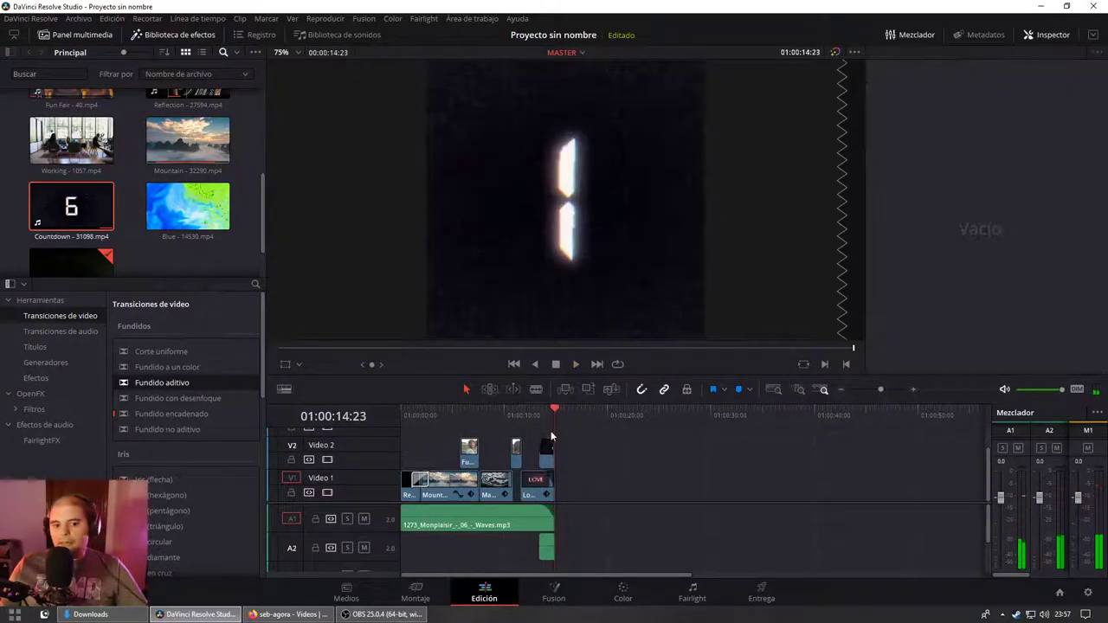
left_click(548, 452)
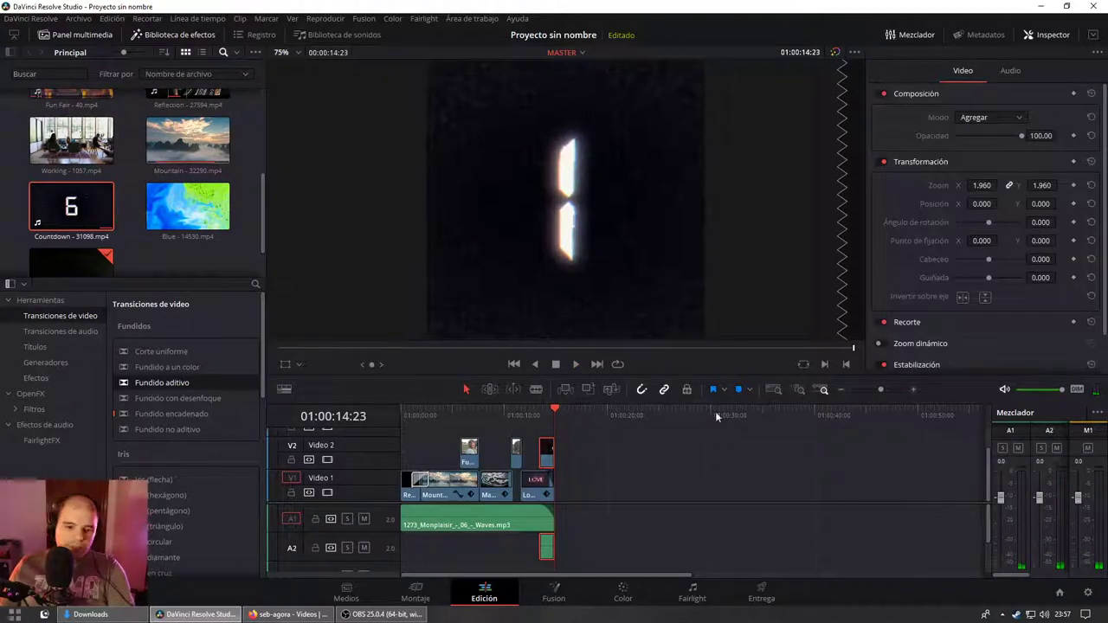
left_click(995, 120)
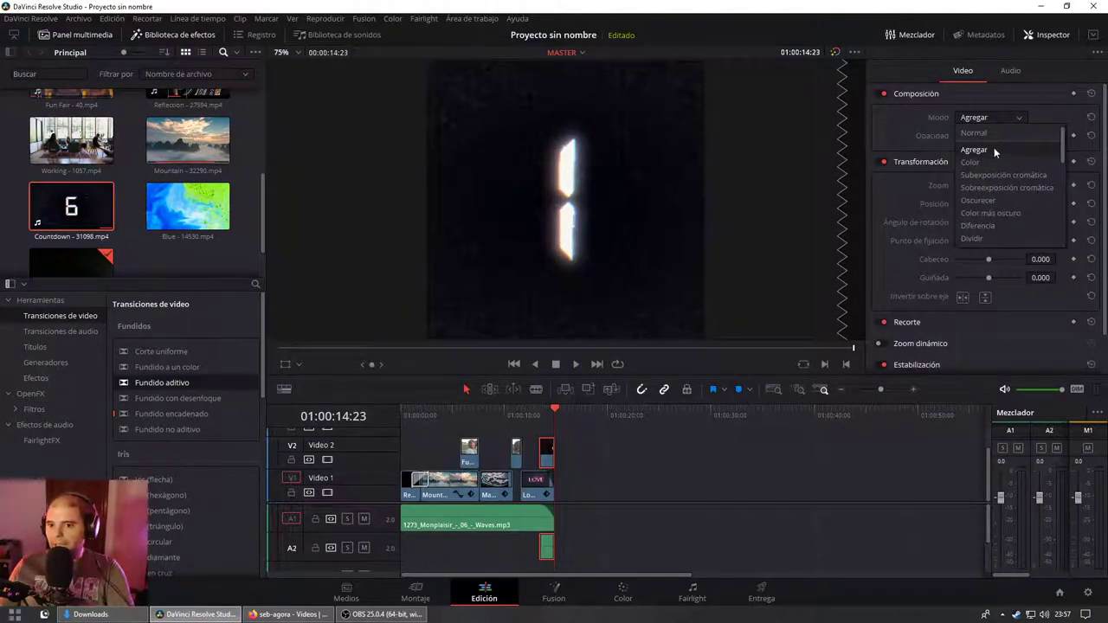
left_click(995, 151)
key("Delete")
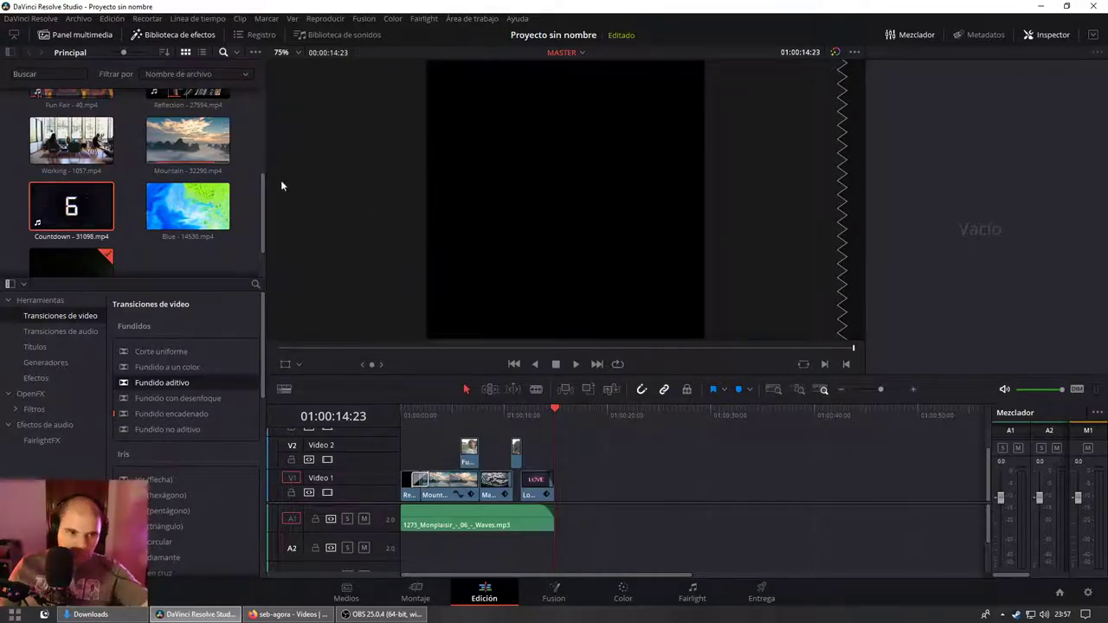
Step: Play the montage from the beginning to review the edit
scroll(111, 243, "up", 3)
scroll(111, 243, "up", 1)
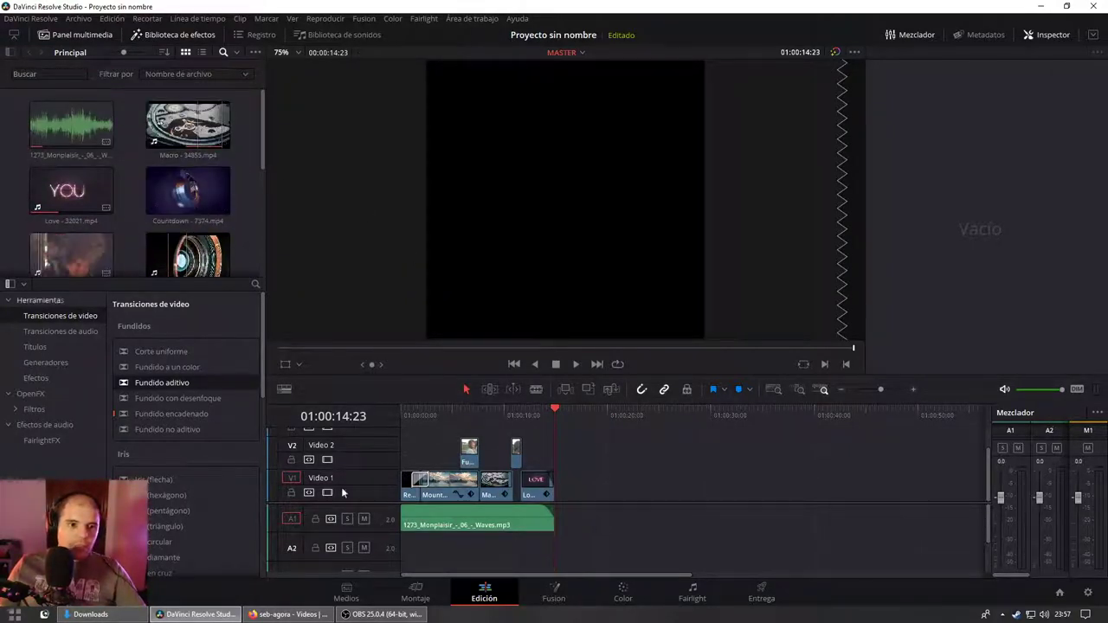
left_click_drag(414, 416, 376, 414)
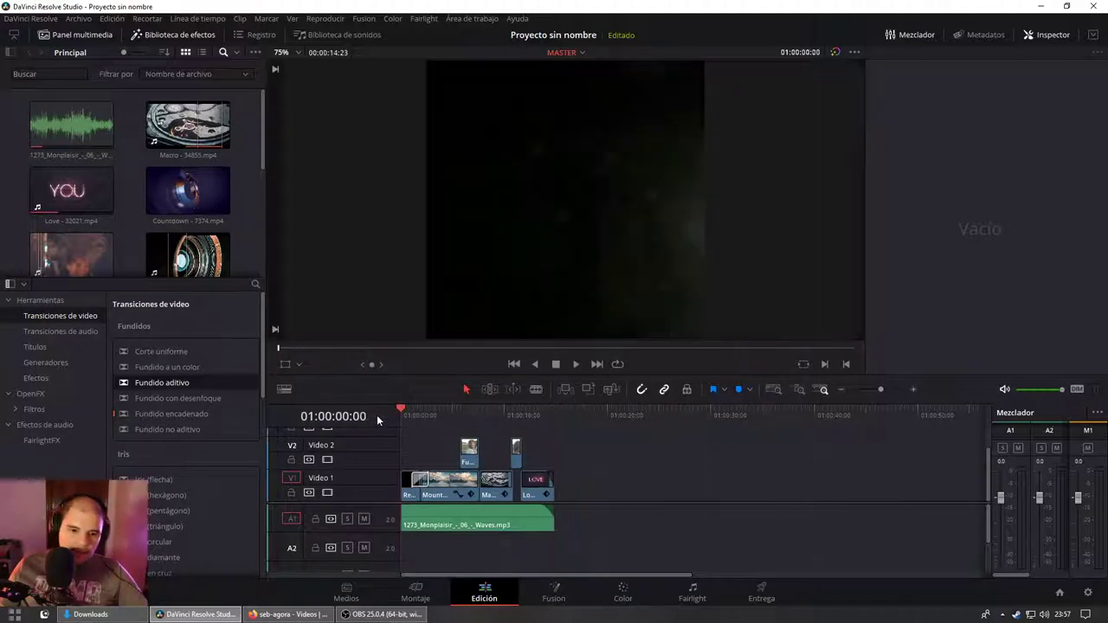
key("space")
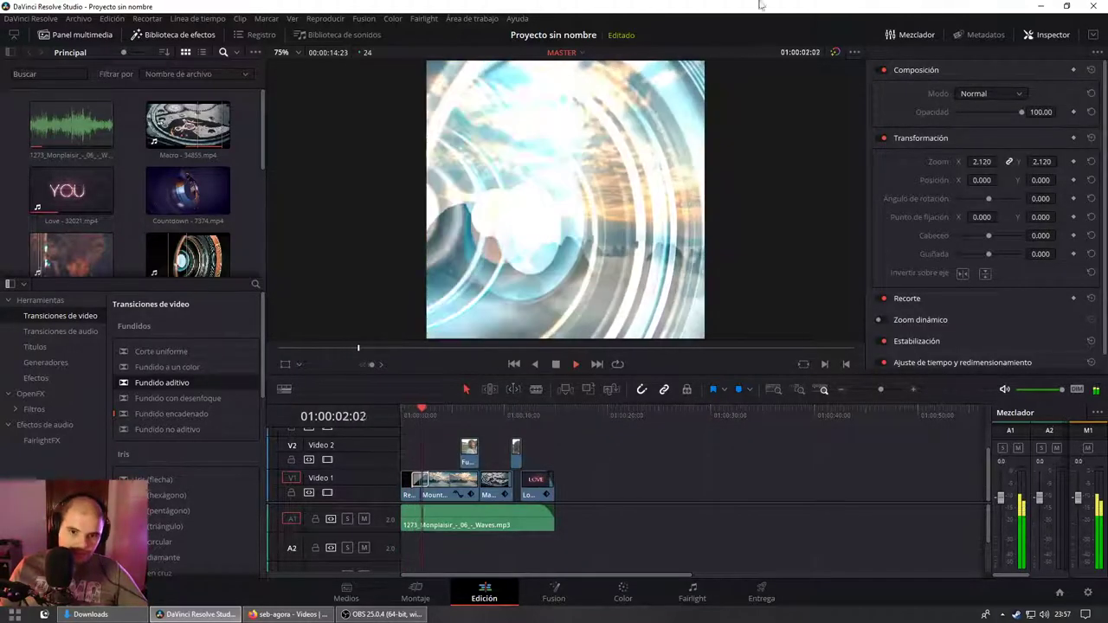
key("space")
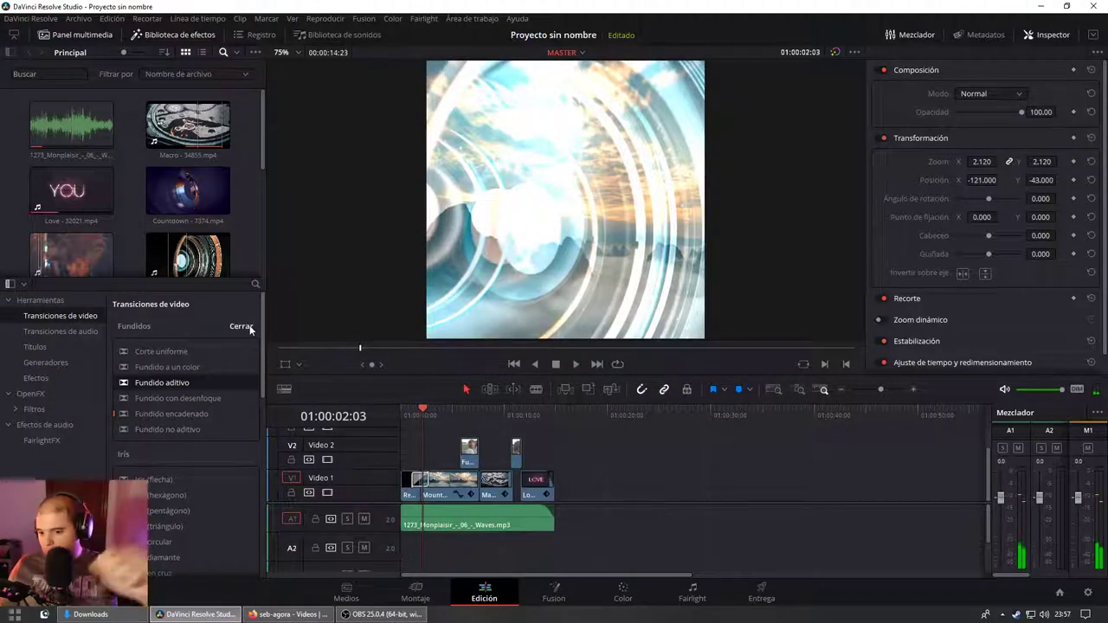
left_click(413, 614)
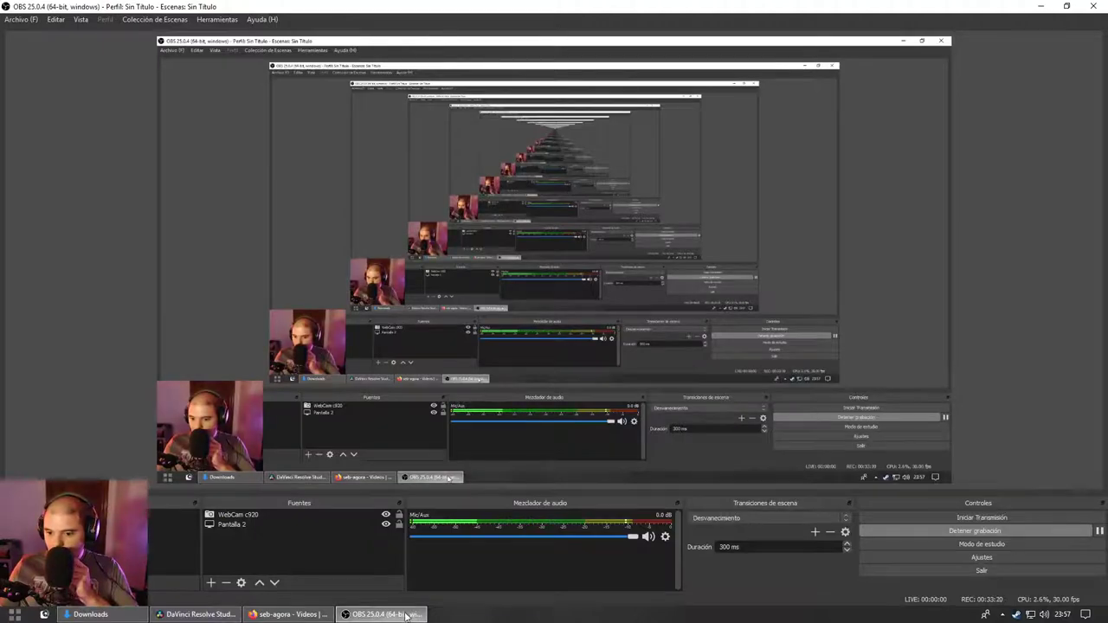
left_click(412, 615)
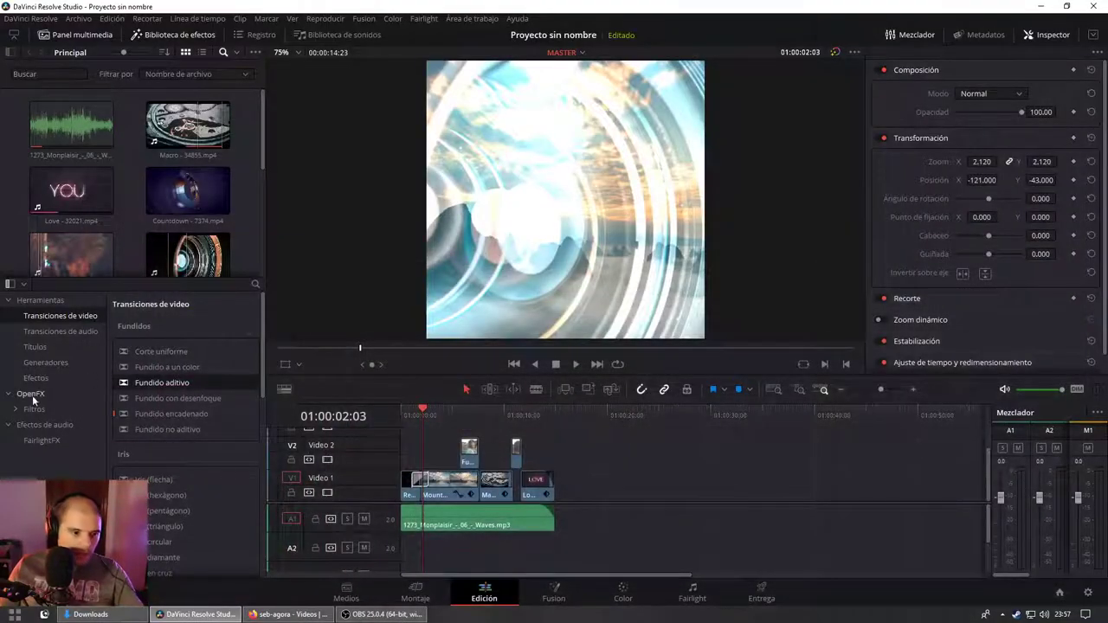
Step: Place the Desplazar title from the Títulos presets on Video 3 and preview it
scroll(474, 469, "up", 1)
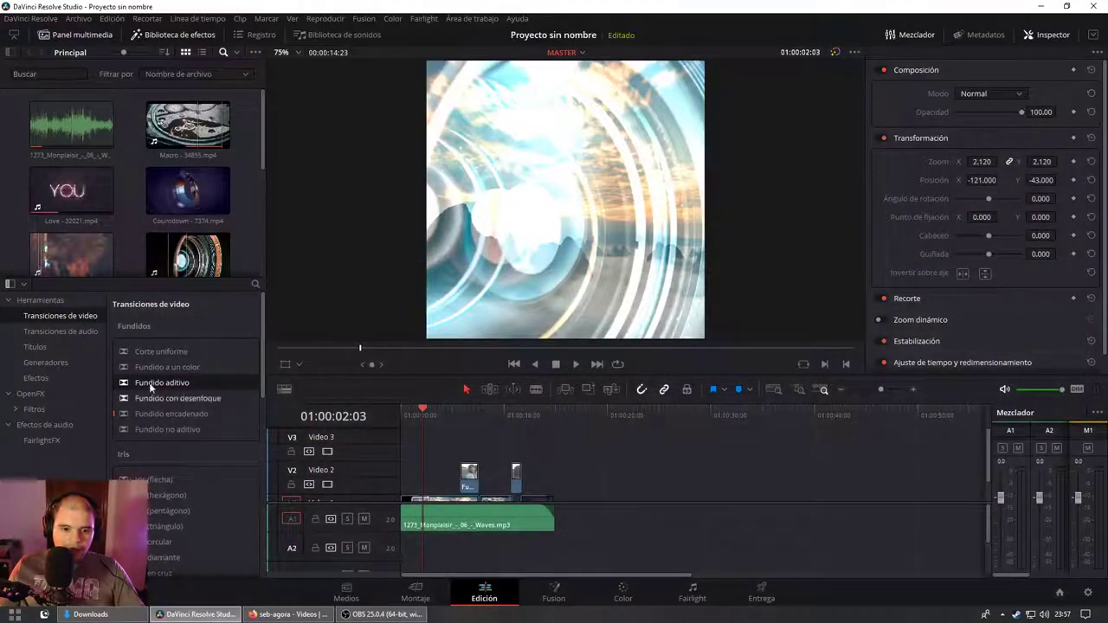
left_click(33, 346)
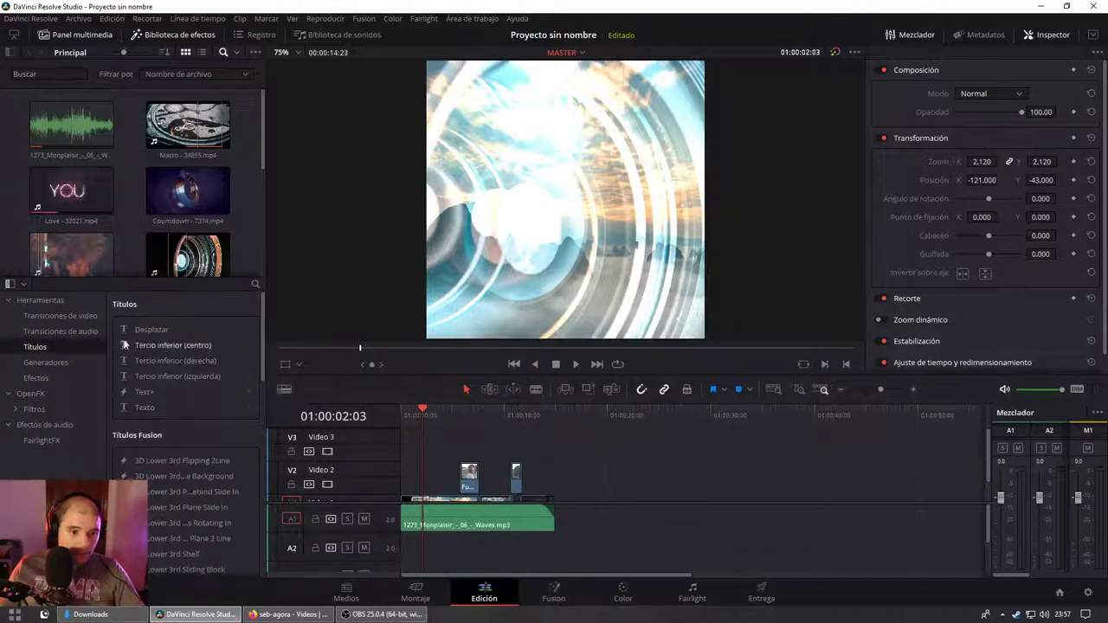
mouse_move(132, 329)
left_mouse_down()
mouse_move(384, 433)
mouse_move(402, 456)
left_mouse_up()
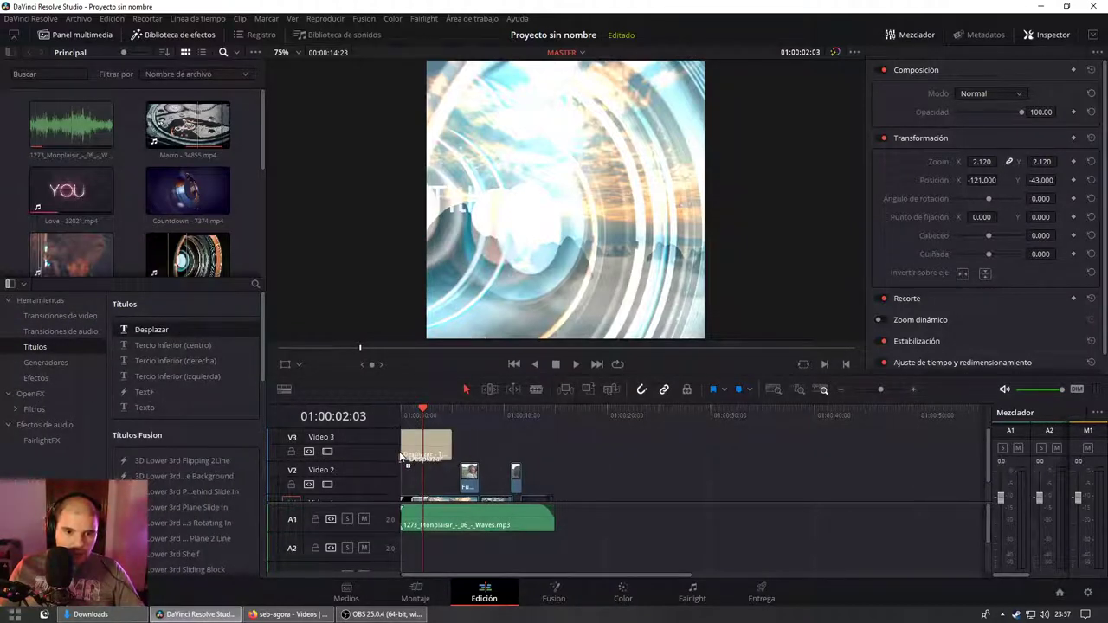
left_click(397, 412)
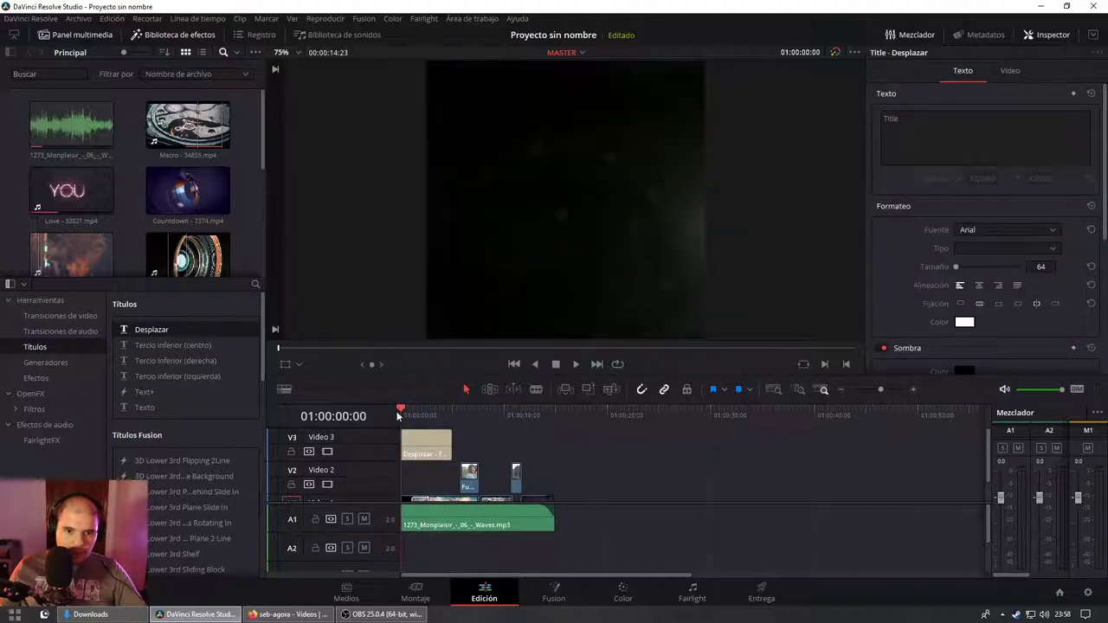
key("space")
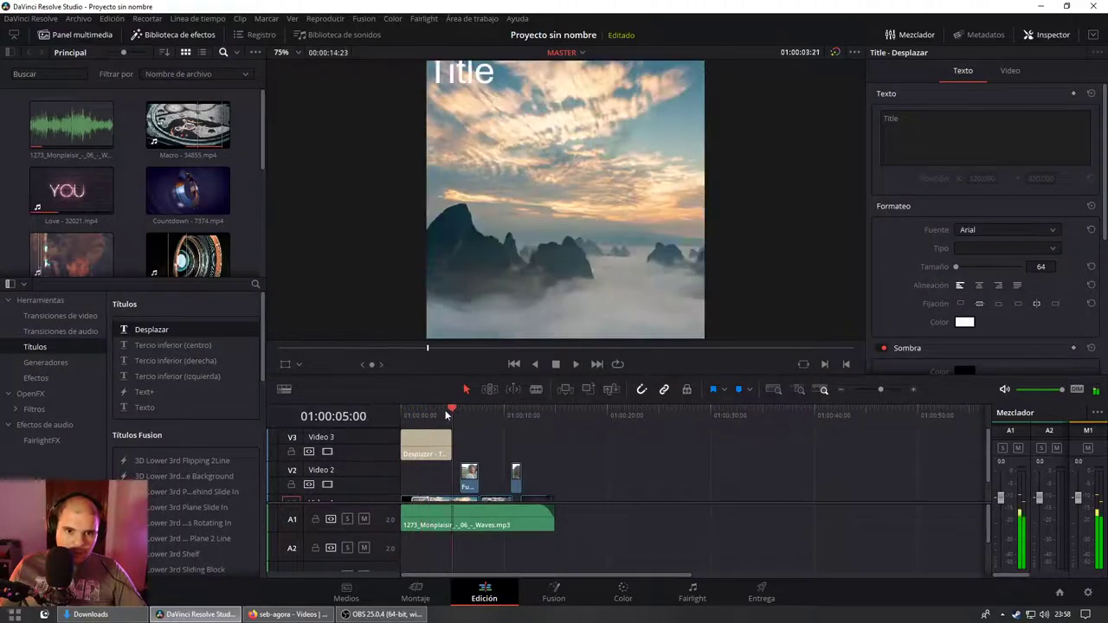
key("Home")
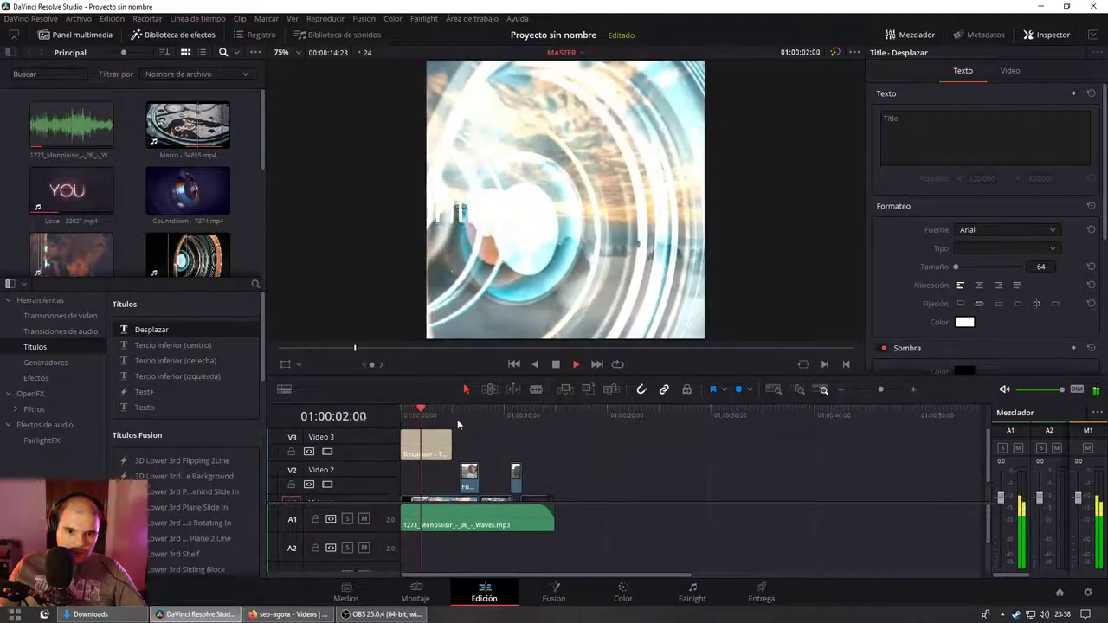
key("space")
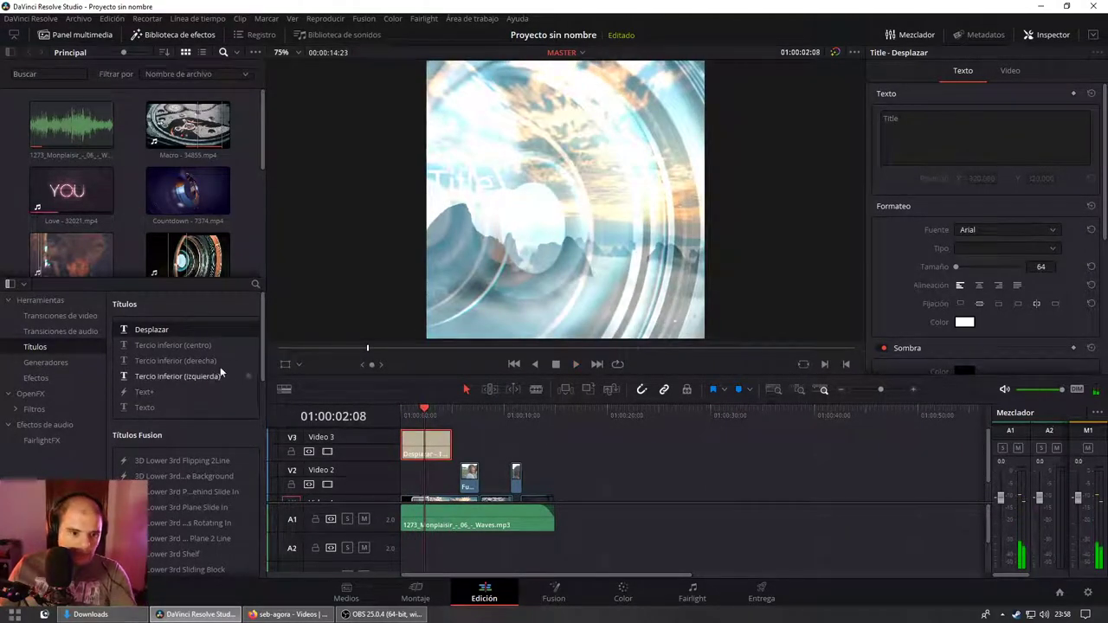
Step: Remove the Desplazar title so Video 3 is left empty
key("Delete")
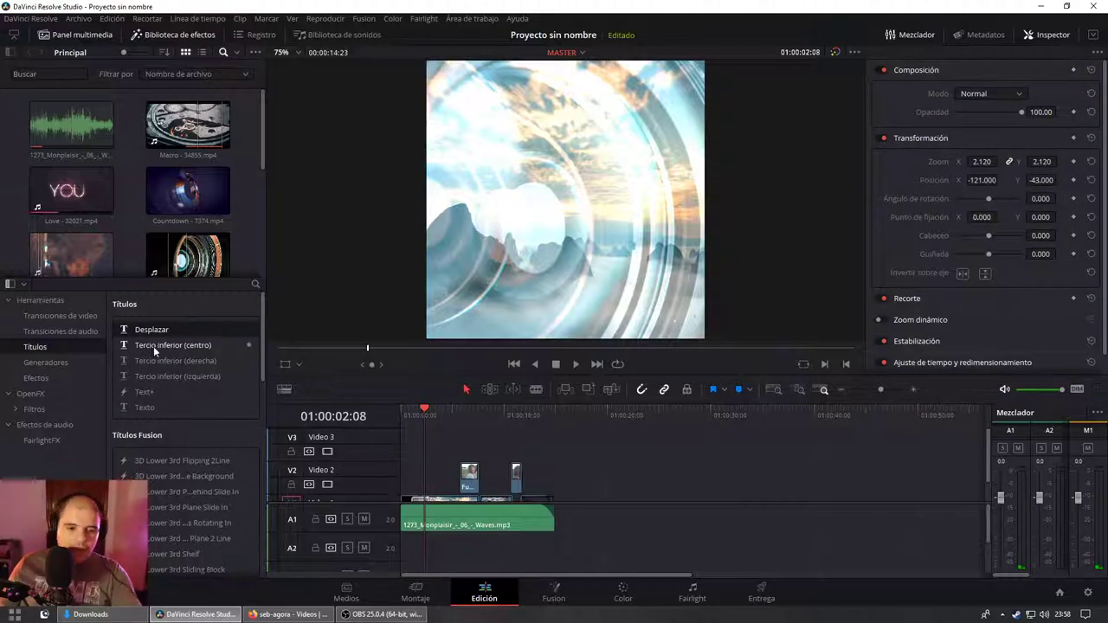
left_click_drag(152, 329, 425, 459)
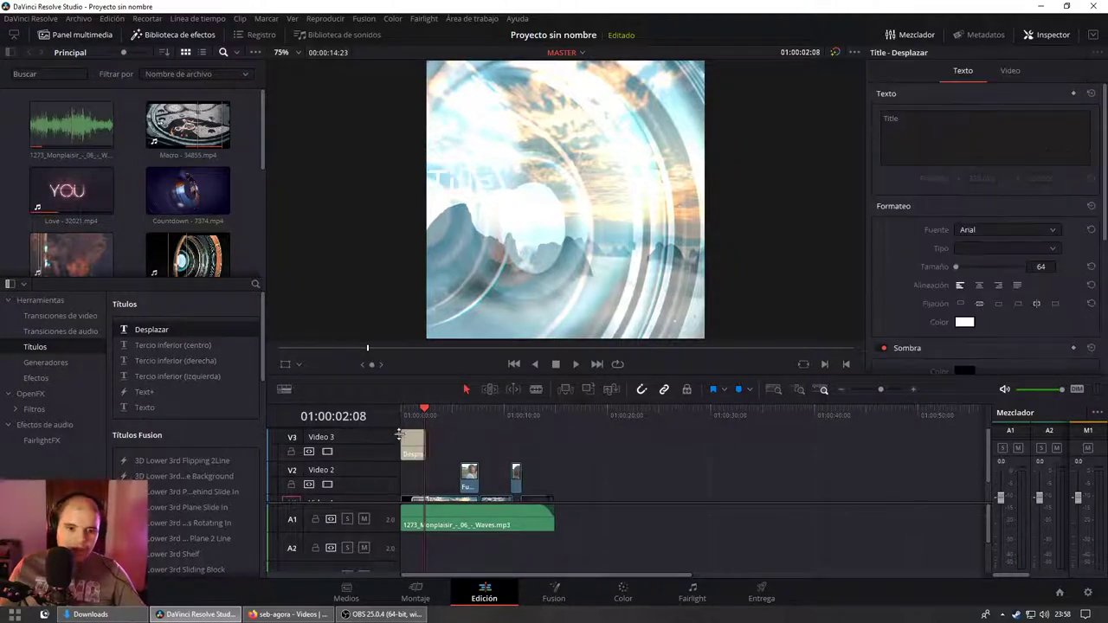
key("Delete")
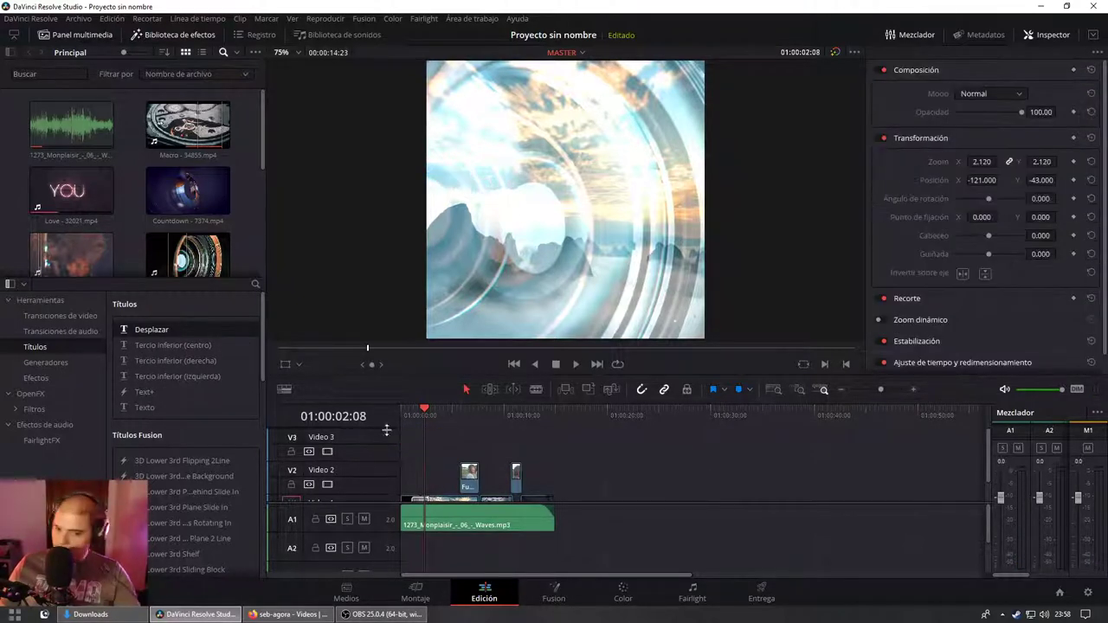
key("ctrl+z")
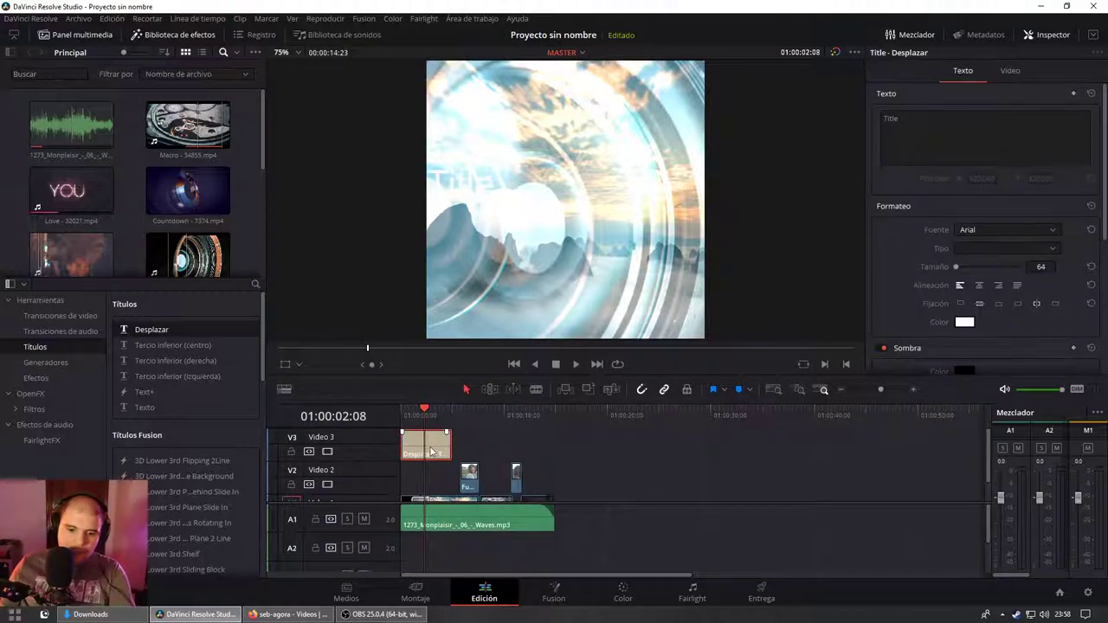
key("Delete")
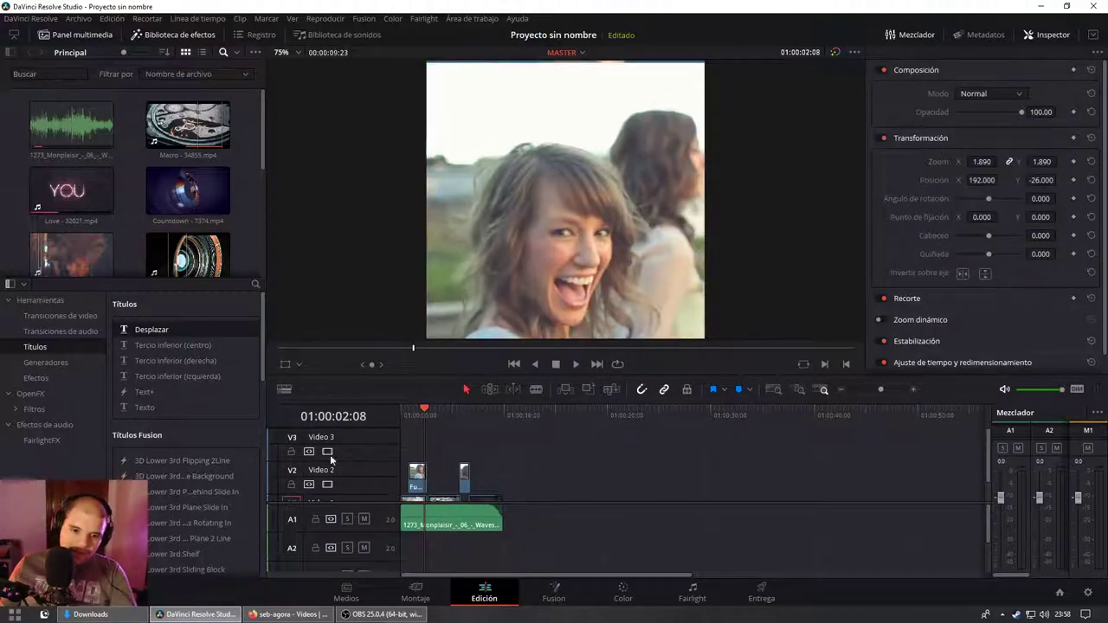
key("ctrl+z")
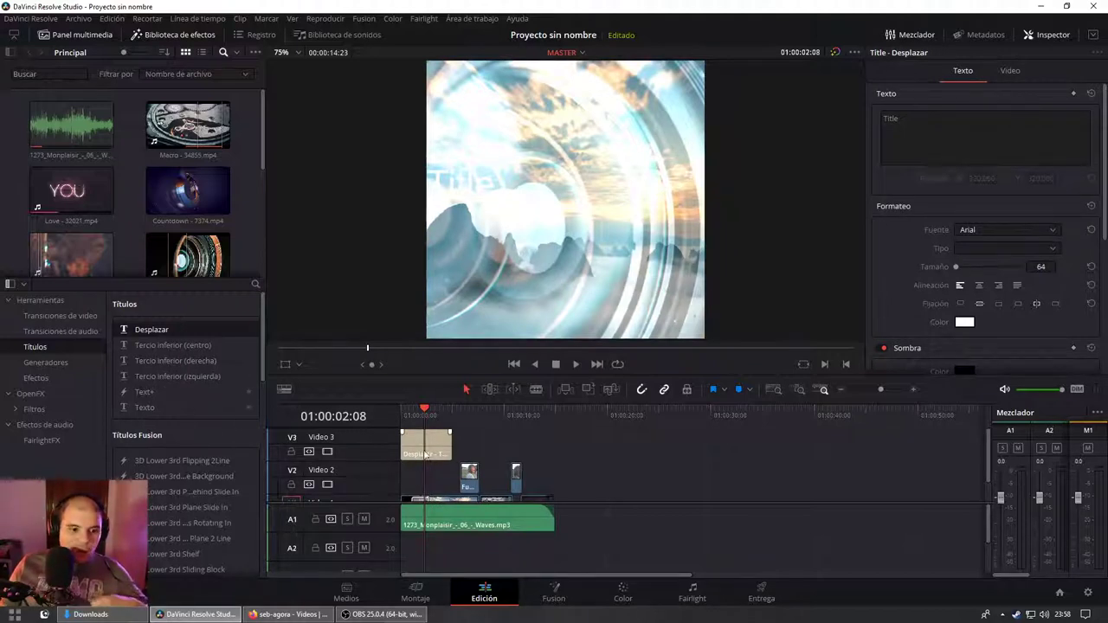
left_click(429, 452)
key("BackSpace")
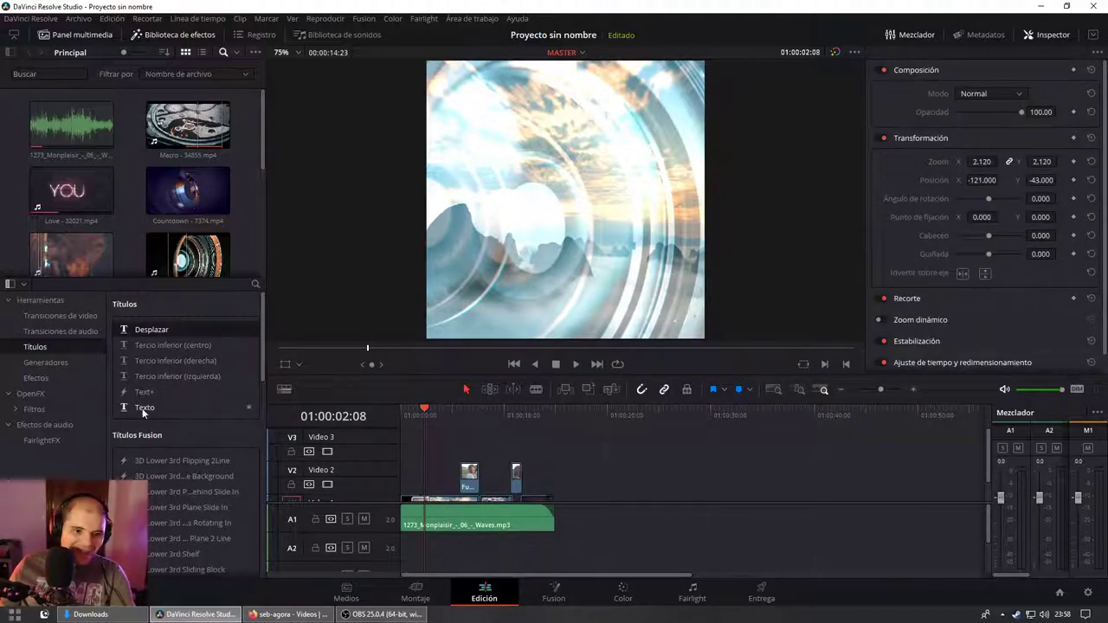
Step: Add a Texto title at the start of Video 3 reading 'Mantente' / 'Entretenido' on two lines
left_click_drag(144, 412, 402, 421)
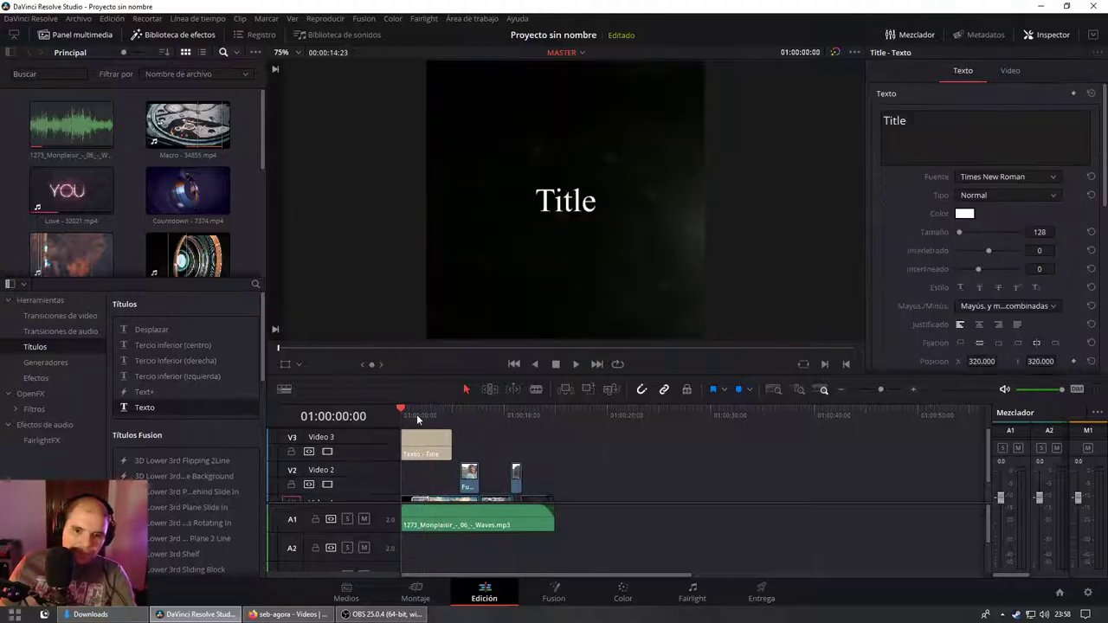
left_click(426, 443)
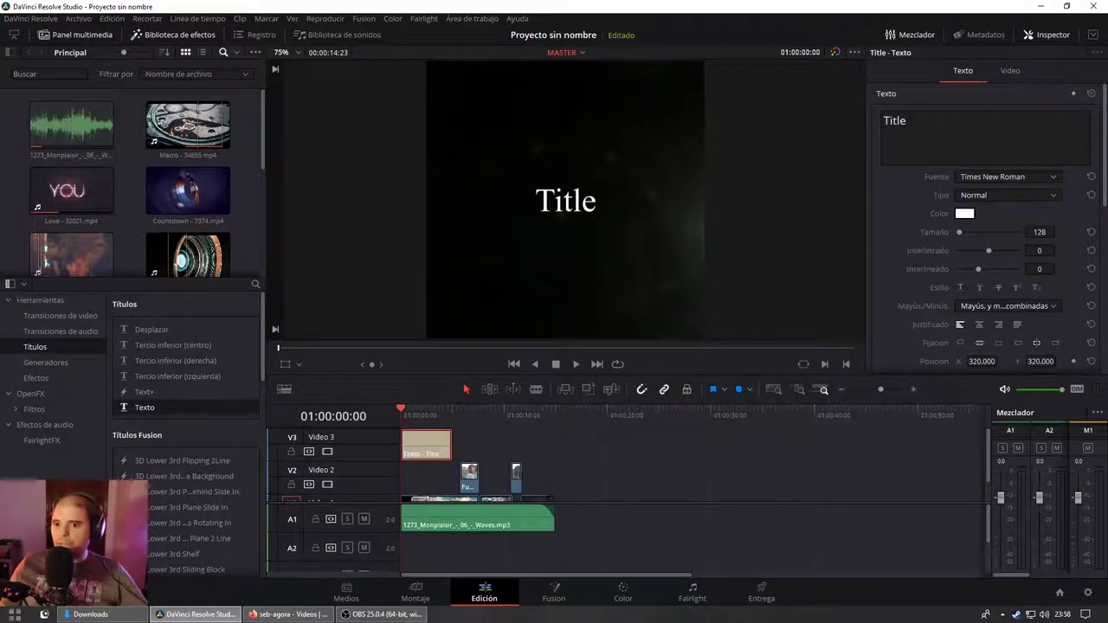
left_click(906, 121)
double_click(906, 121)
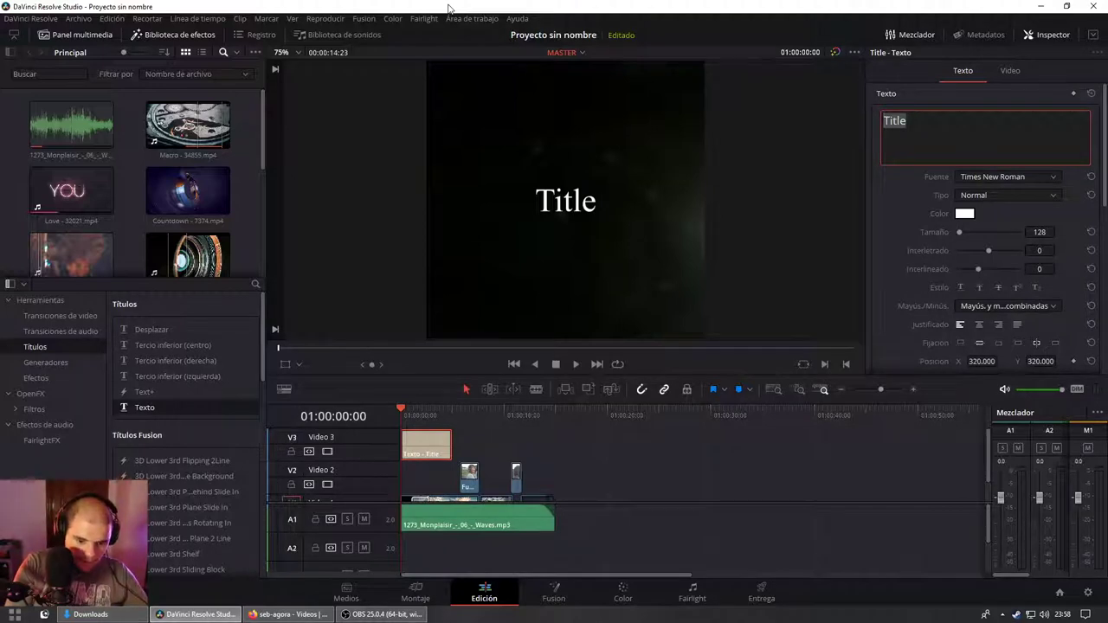
type("Mantente")
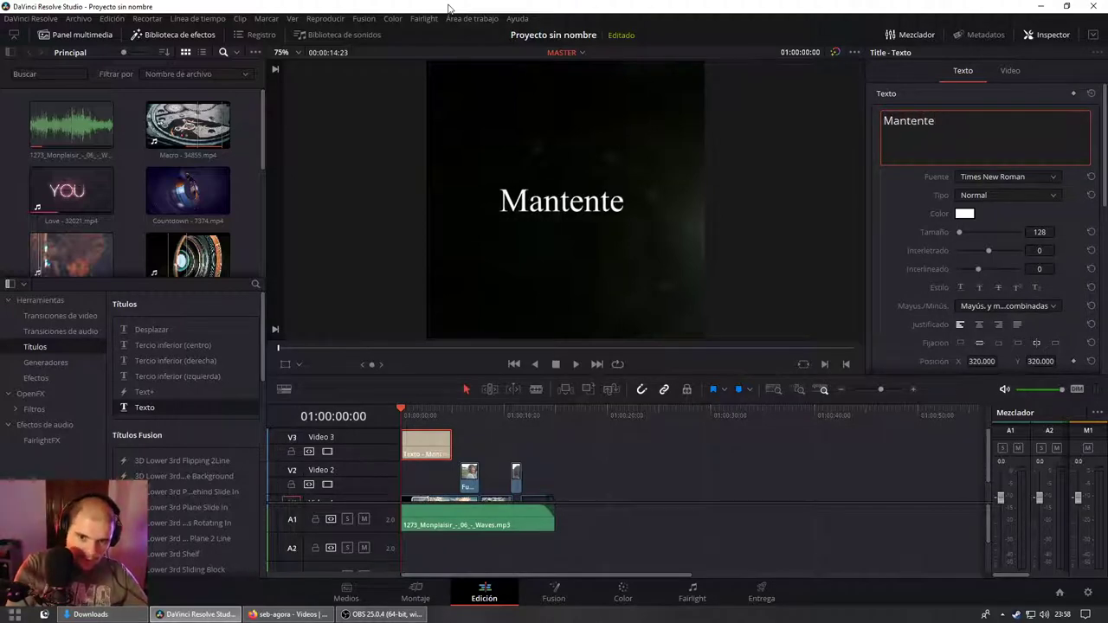
key("Return")
type("Entreteni")
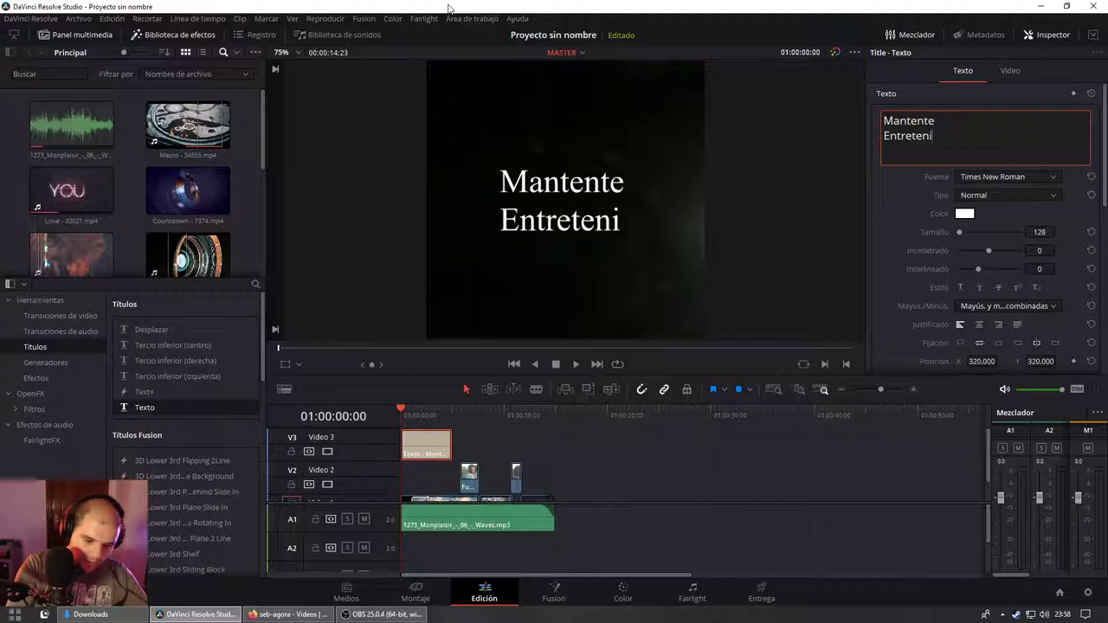
type("do")
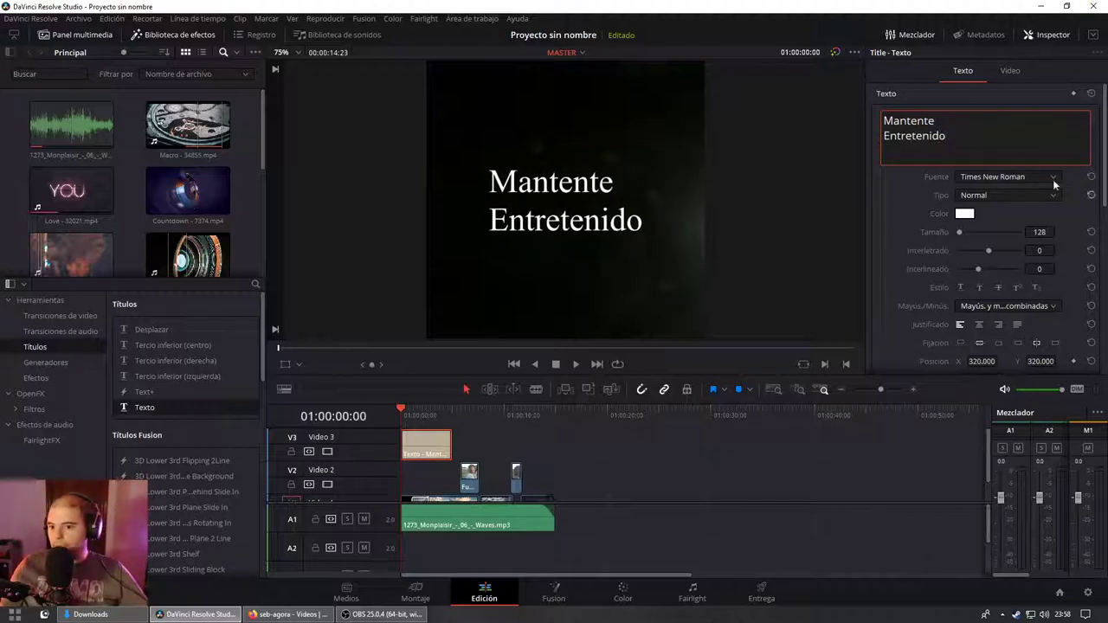
Step: Set the title font to Segoe UI Historic and centre-justify the text
left_click(971, 177)
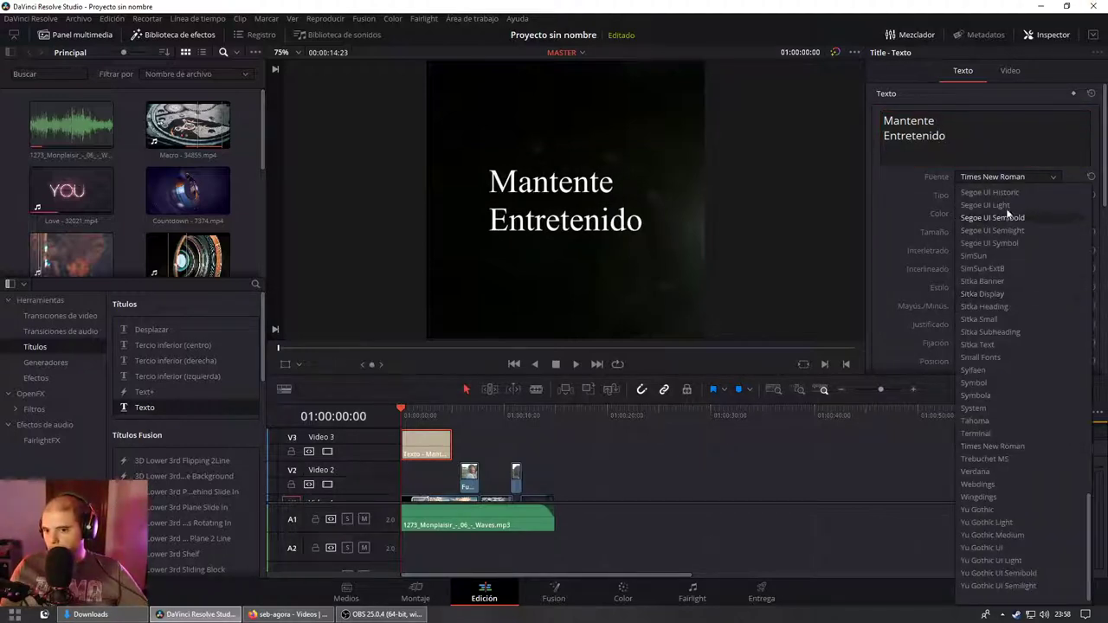
left_click(1006, 193)
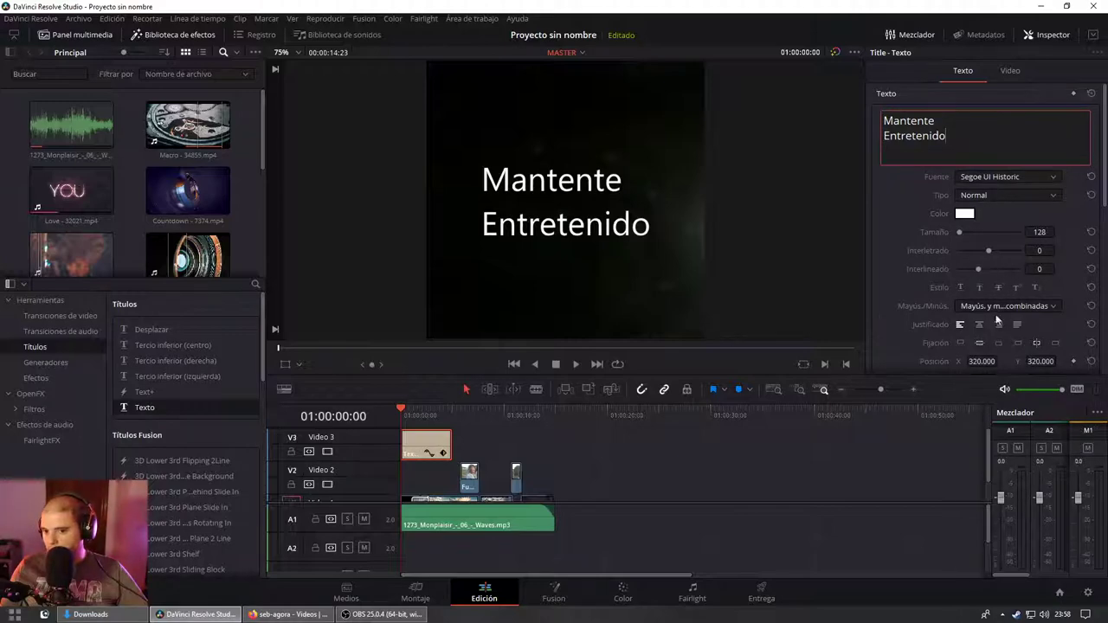
left_click(979, 323)
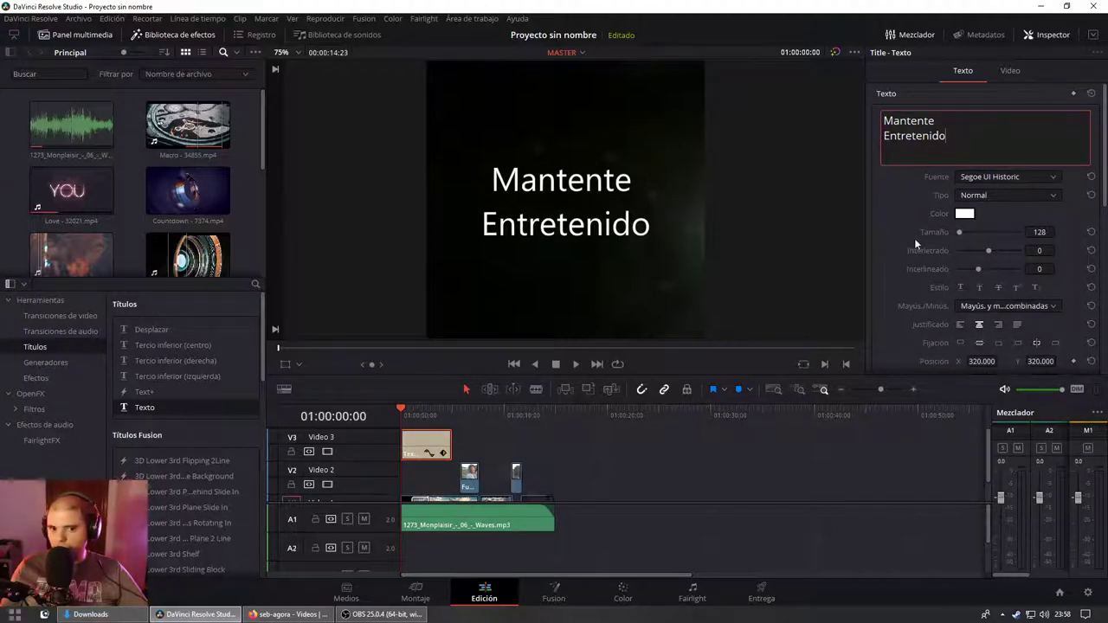
Step: Try a red colour for the title text
left_click(964, 213)
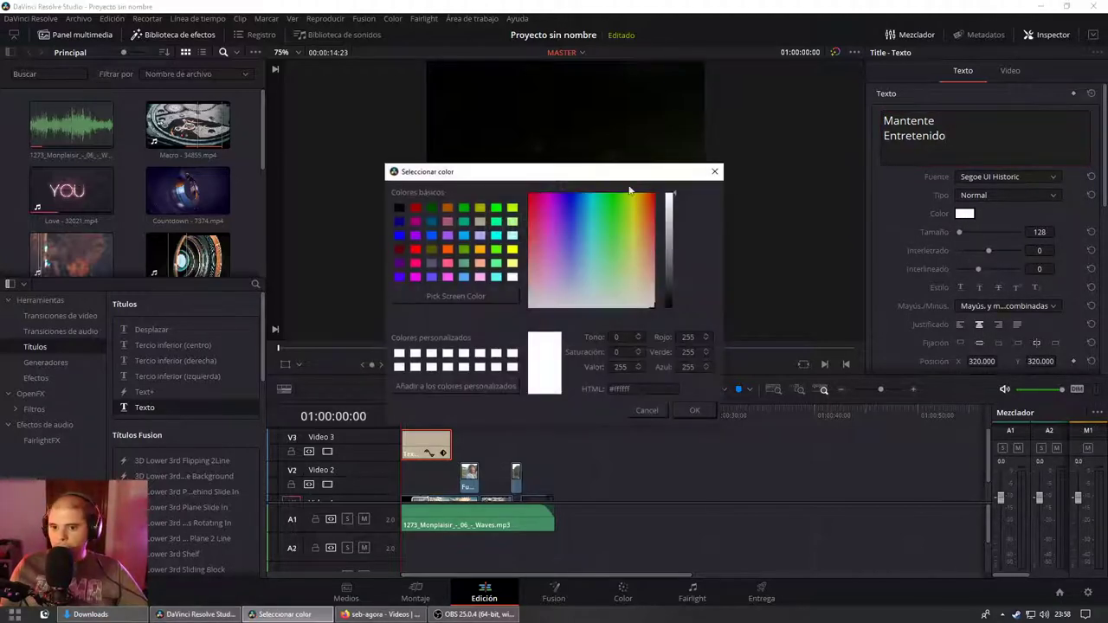
mouse_move(626, 218)
left_mouse_down()
mouse_move(680, 175)
mouse_move(412, 235)
left_mouse_up()
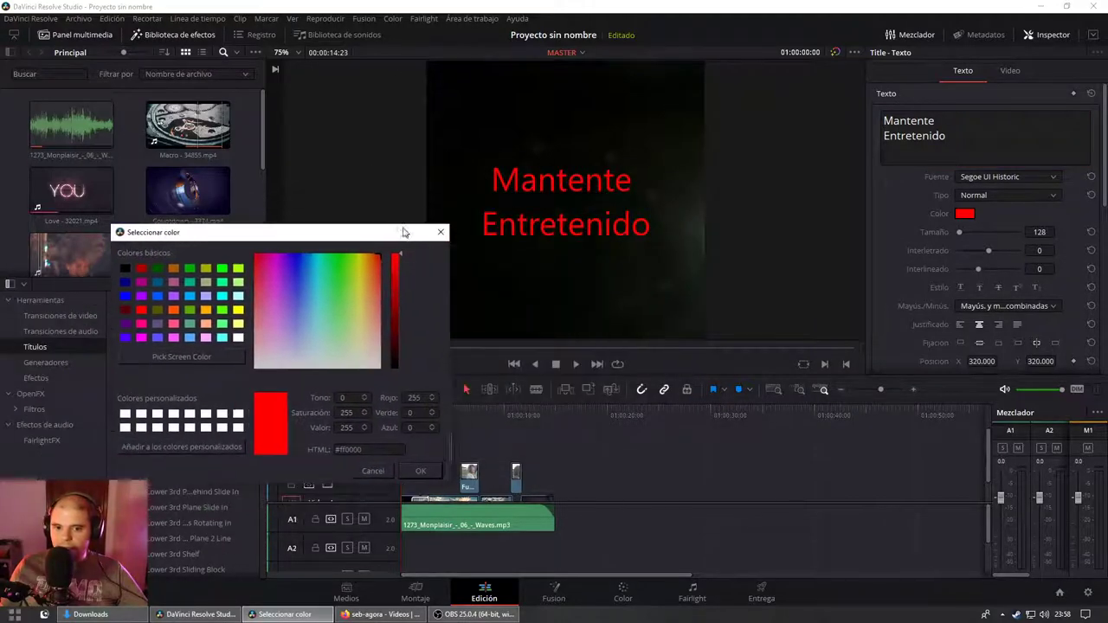
left_click(420, 467)
Step: Offset the title's drop shadow sideways and soften it with blur 44 and opacity 77
scroll(962, 285, "down", 4)
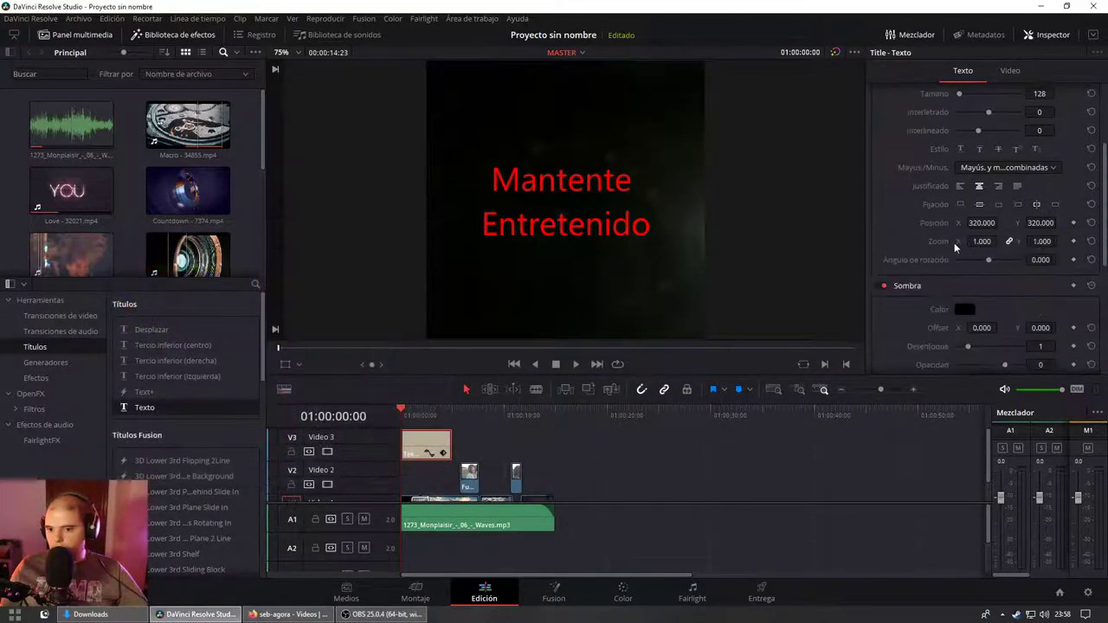
scroll(962, 311, "down", 2)
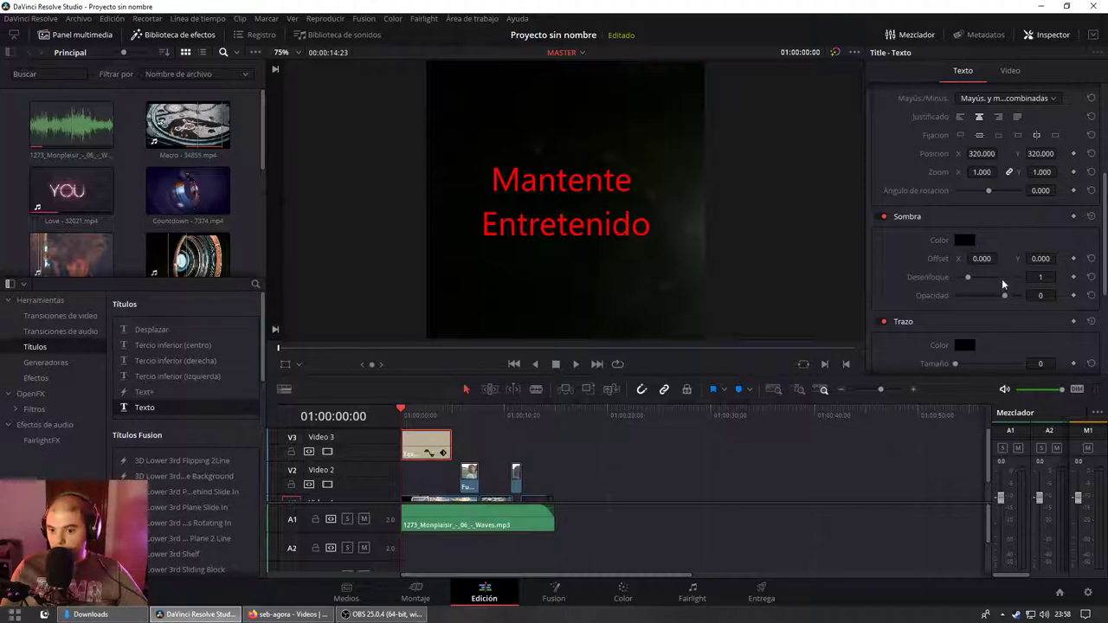
mouse_move(982, 258)
left_mouse_down()
mouse_move(1001, 258)
mouse_move(976, 200)
left_mouse_up()
left_click(420, 422)
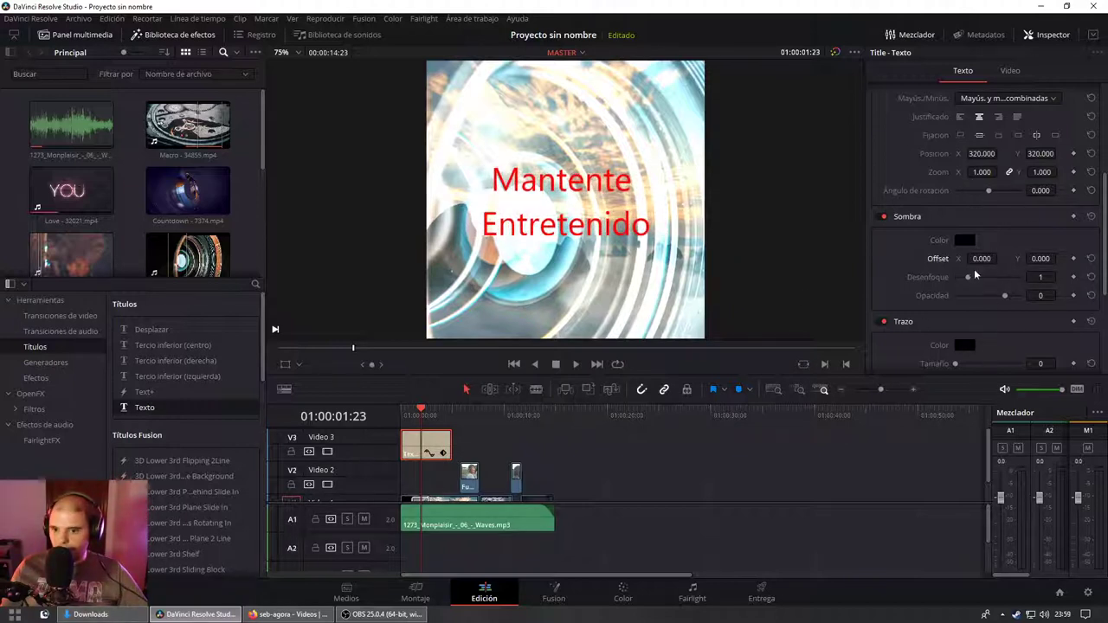
mouse_move(967, 277)
left_mouse_down()
mouse_move(1006, 295)
mouse_move(983, 277)
mouse_move(988, 258)
mouse_move(1059, 261)
left_mouse_up()
left_click(1021, 277)
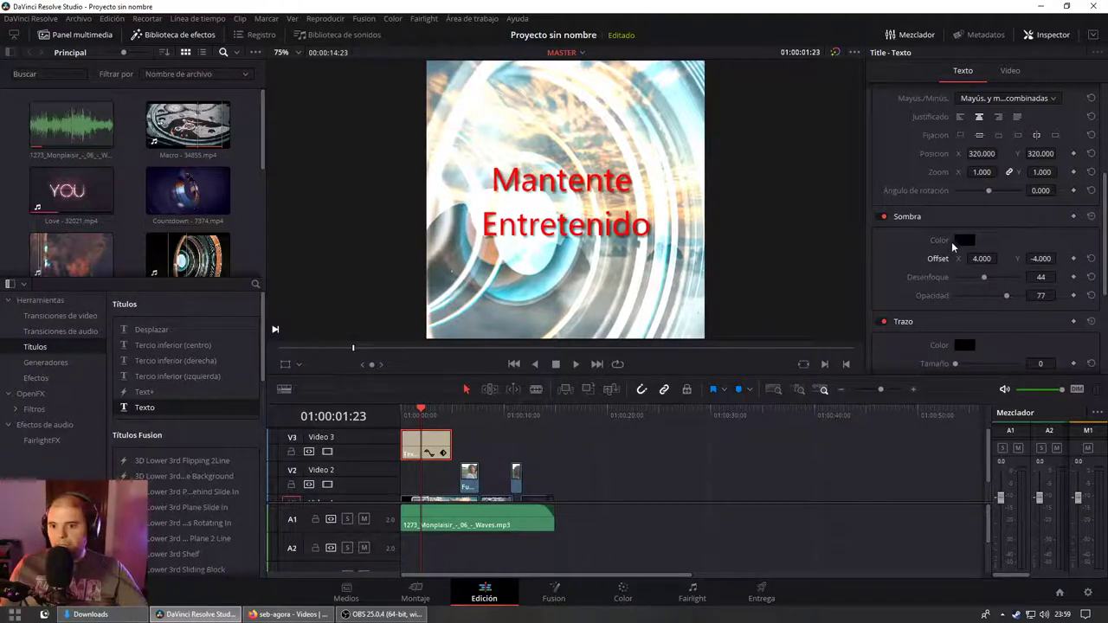
Step: Try light and deep blue title colours, then lower the text size to 116
scroll(964, 240, "up", 2)
scroll(952, 174, "up", 2)
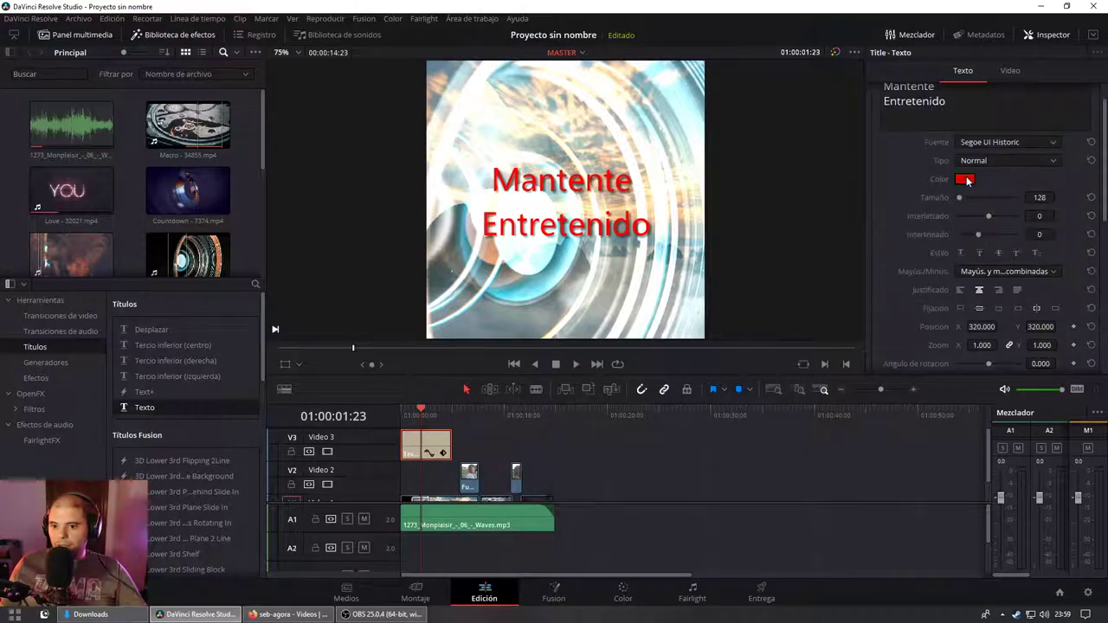
left_click(964, 179)
left_click(581, 218)
left_click(570, 194)
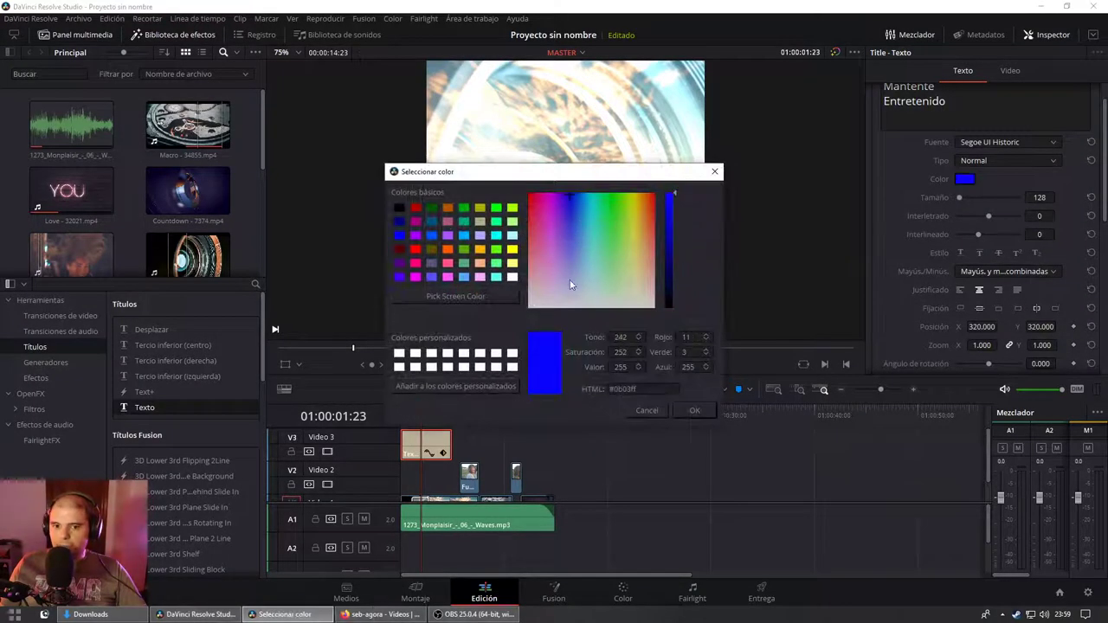
left_click(695, 410)
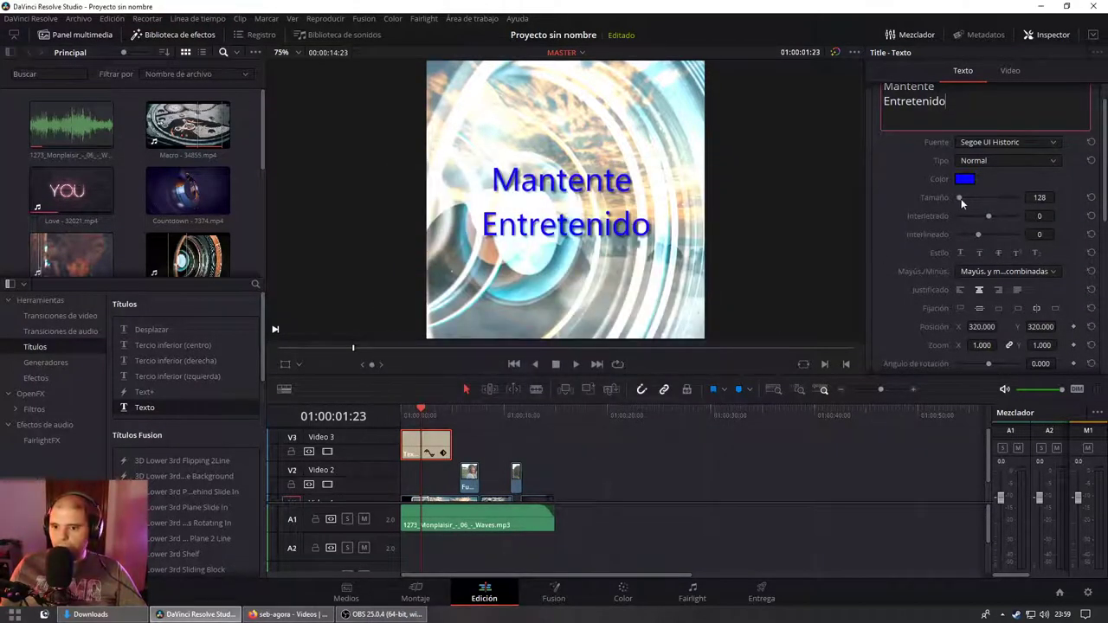
left_click_drag(961, 201, 959, 192)
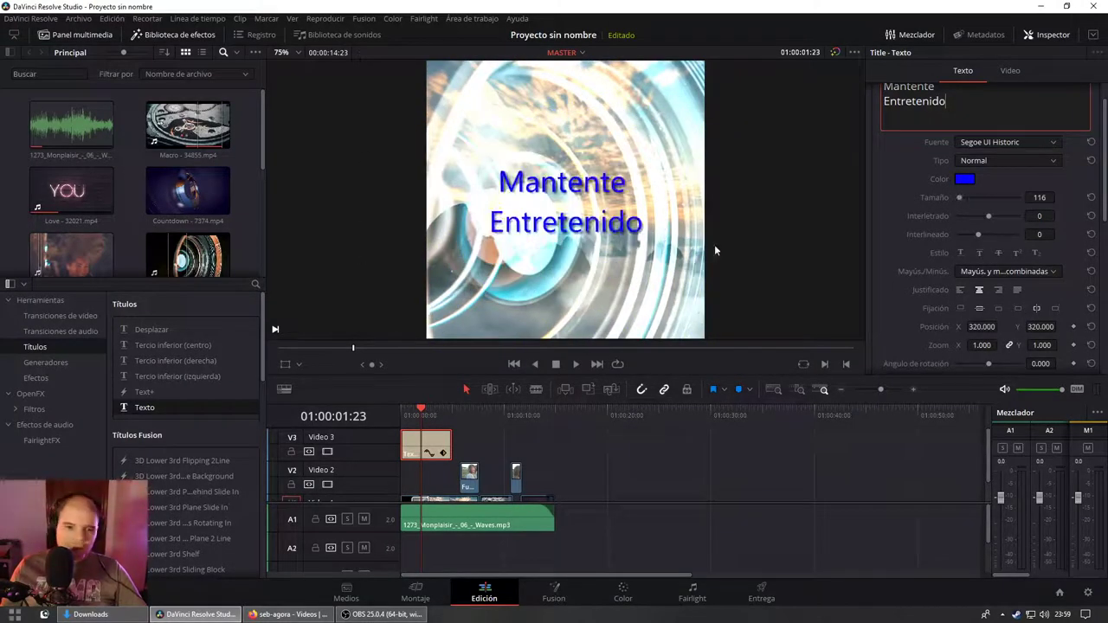
Step: Set the title text colour back to white
left_click(965, 178)
left_click_drag(563, 240, 436, 396)
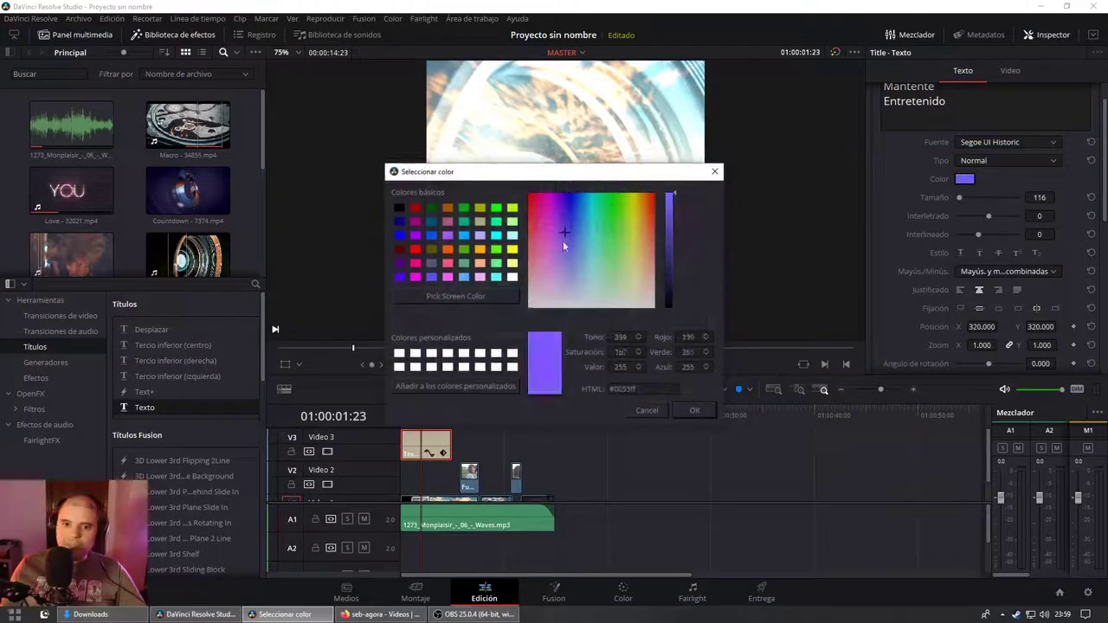
left_click(698, 414)
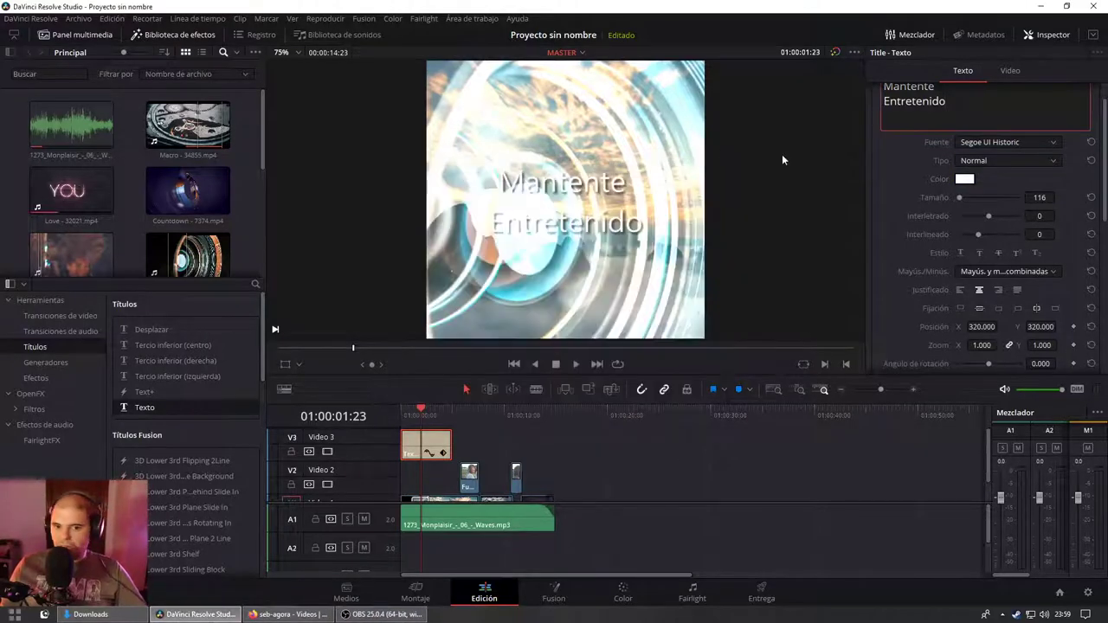
left_click_drag(414, 412, 373, 392)
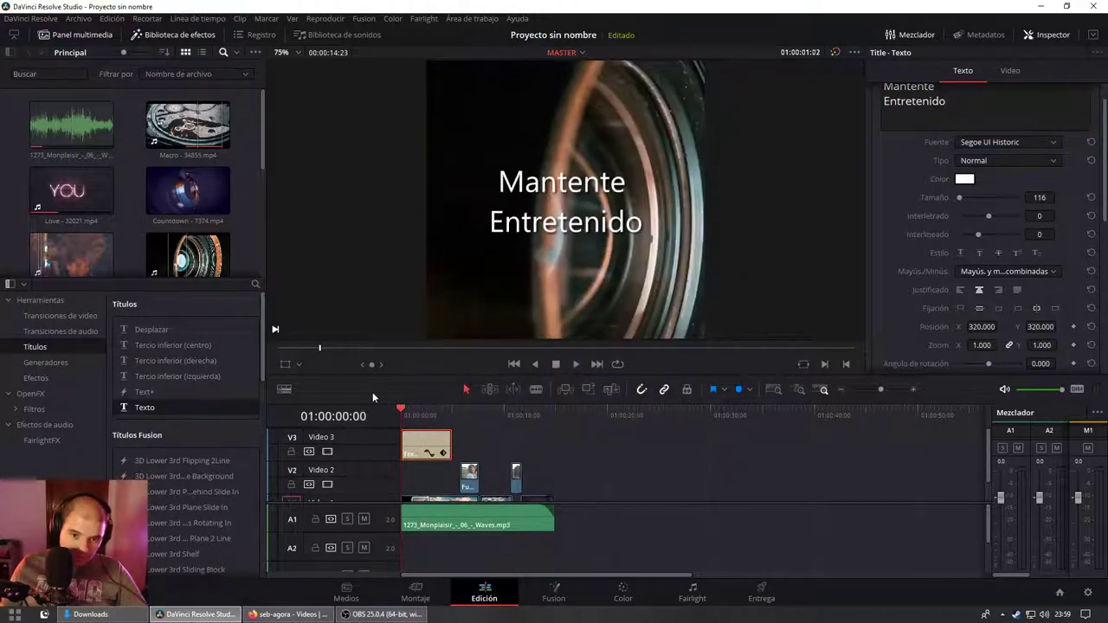
Step: Trim the V3 title clip to start about one second in and end near 3.8 seconds
scroll(403, 444, "up", 5)
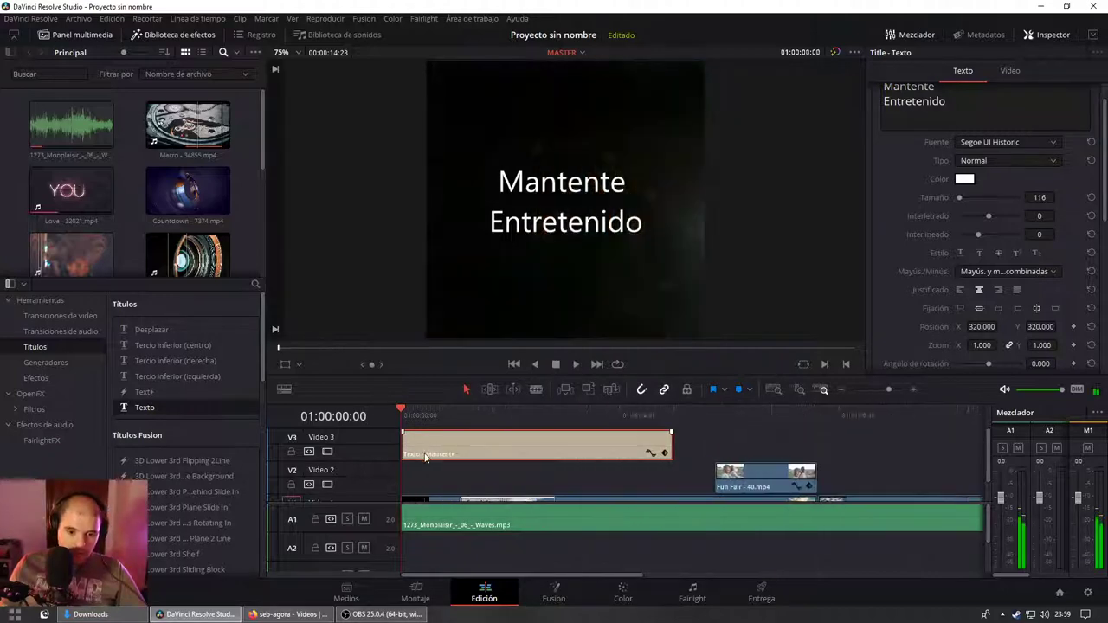
mouse_move(404, 443)
left_mouse_down()
mouse_move(451, 450)
mouse_move(481, 432)
left_mouse_up()
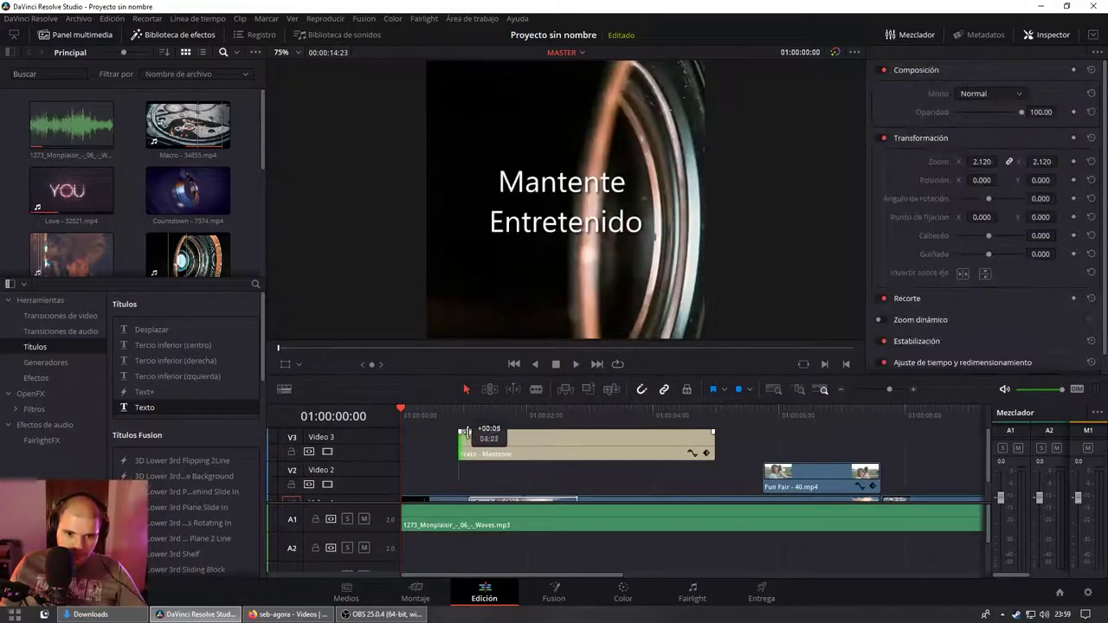
key("space")
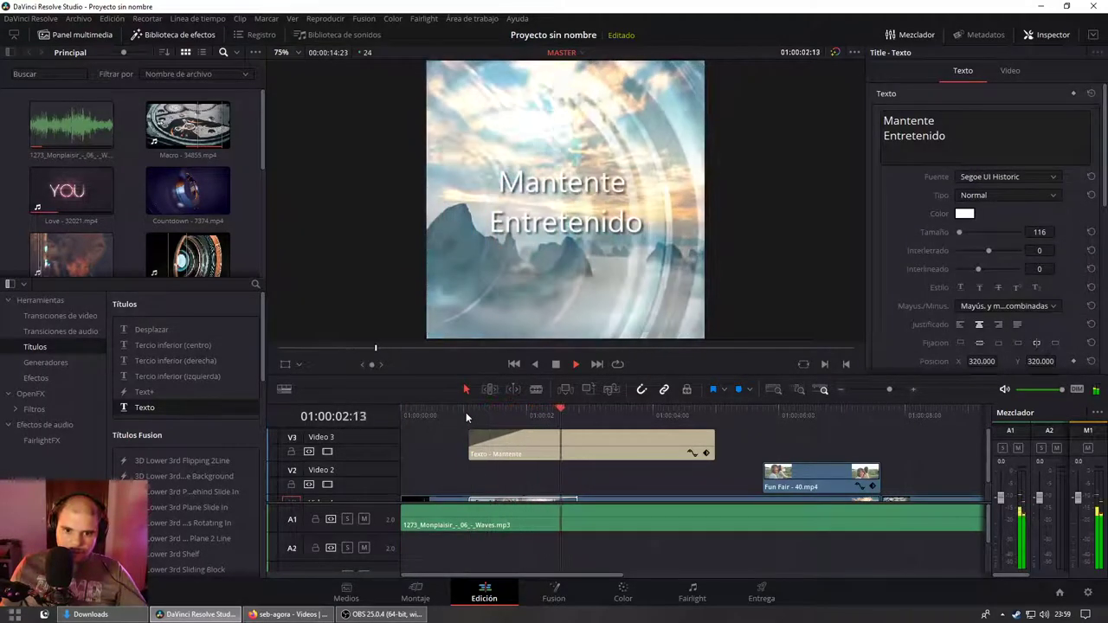
left_click_drag(713, 450, 619, 437)
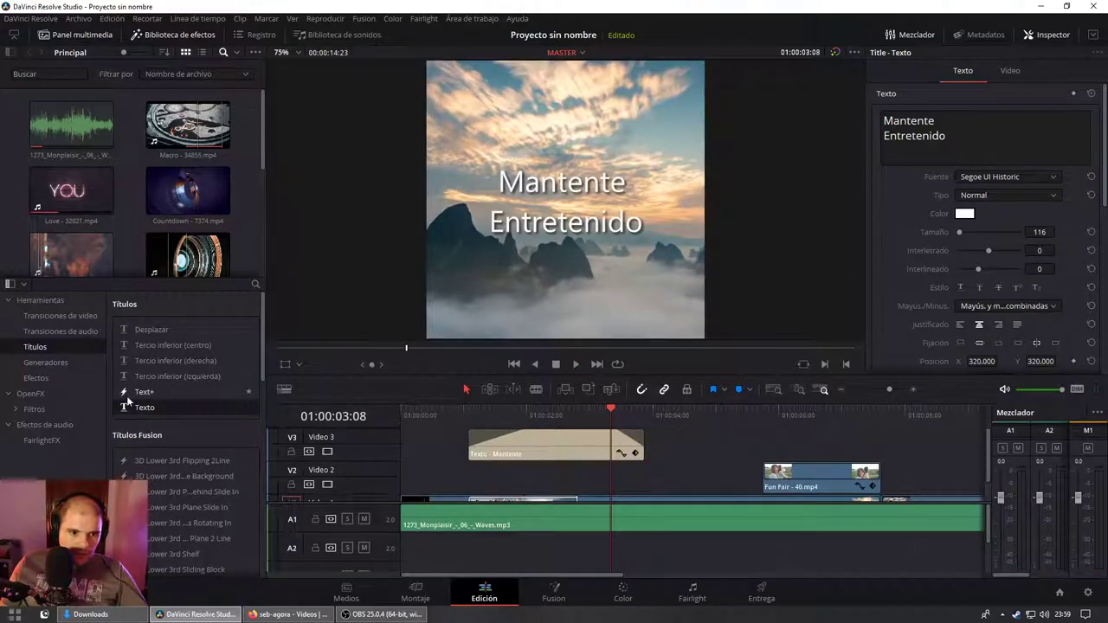
Step: Place a Text+ title on V3 right after the first title and select it
left_click_drag(132, 393, 710, 447)
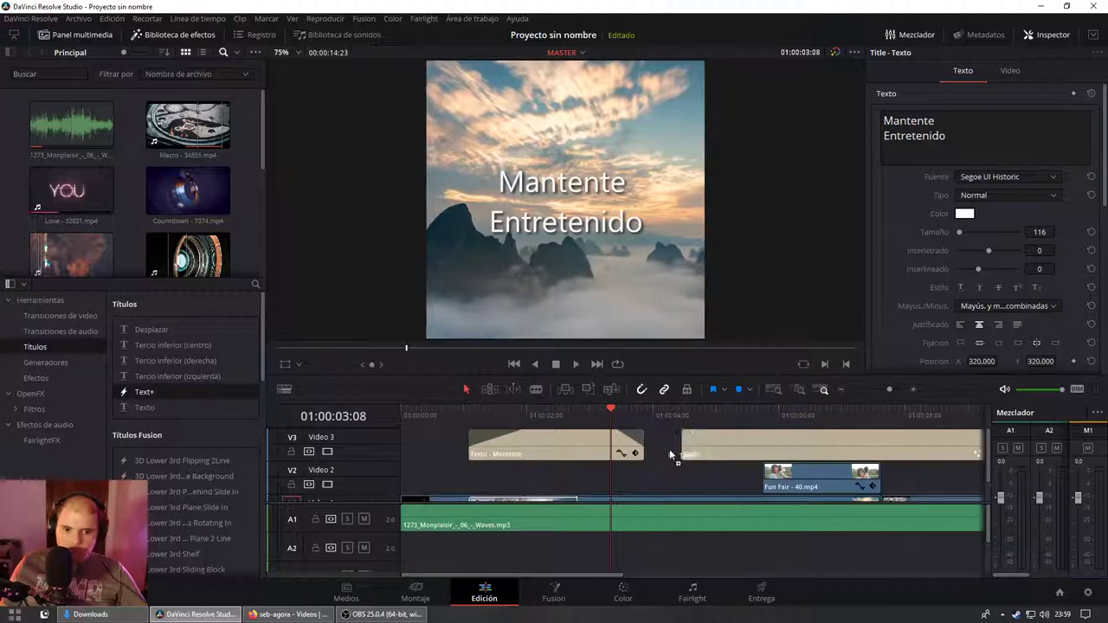
left_click(737, 412)
scroll(674, 460, "down", 1)
scroll(673, 459, "down", 3)
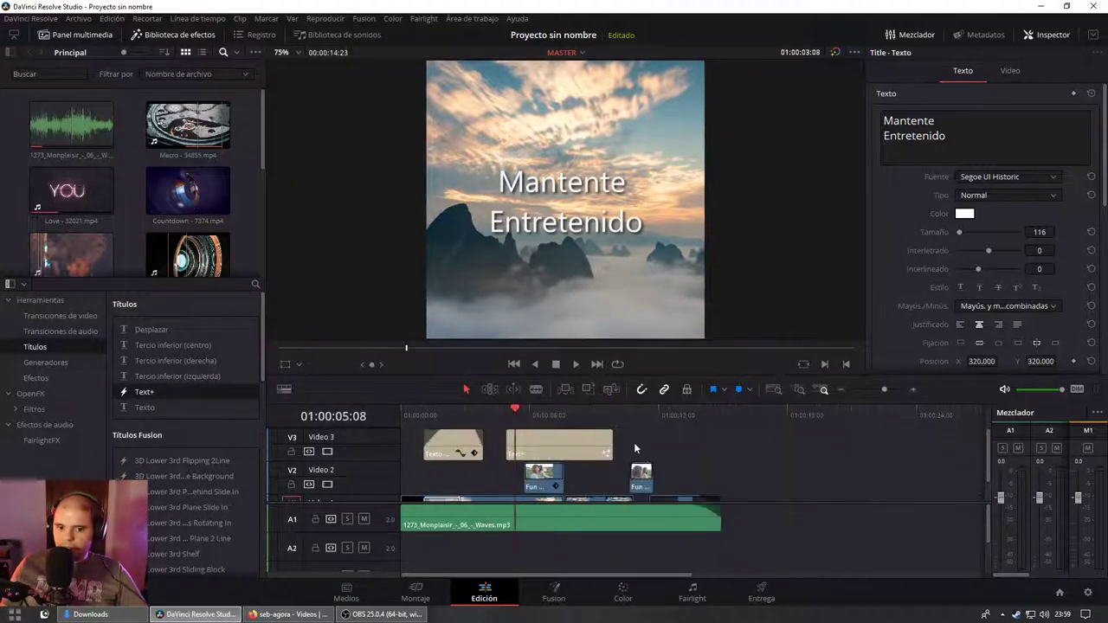
left_click(563, 451)
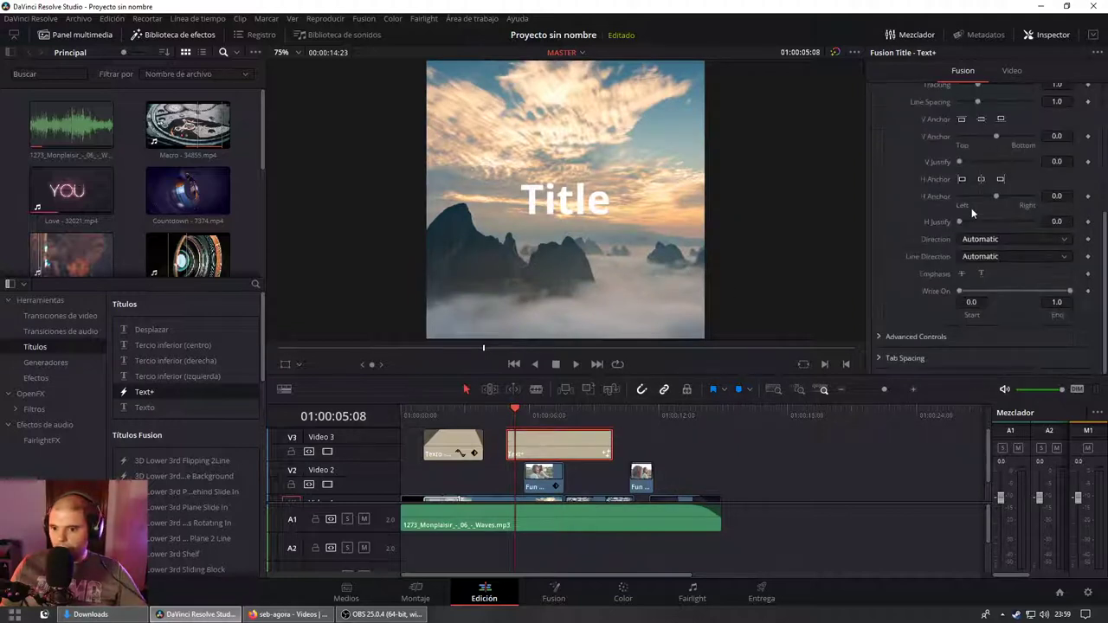
Step: Replace the placeholder text with 'Juega con' and 'cosas nuevas' on two lines
right_click(971, 208)
left_click(990, 154)
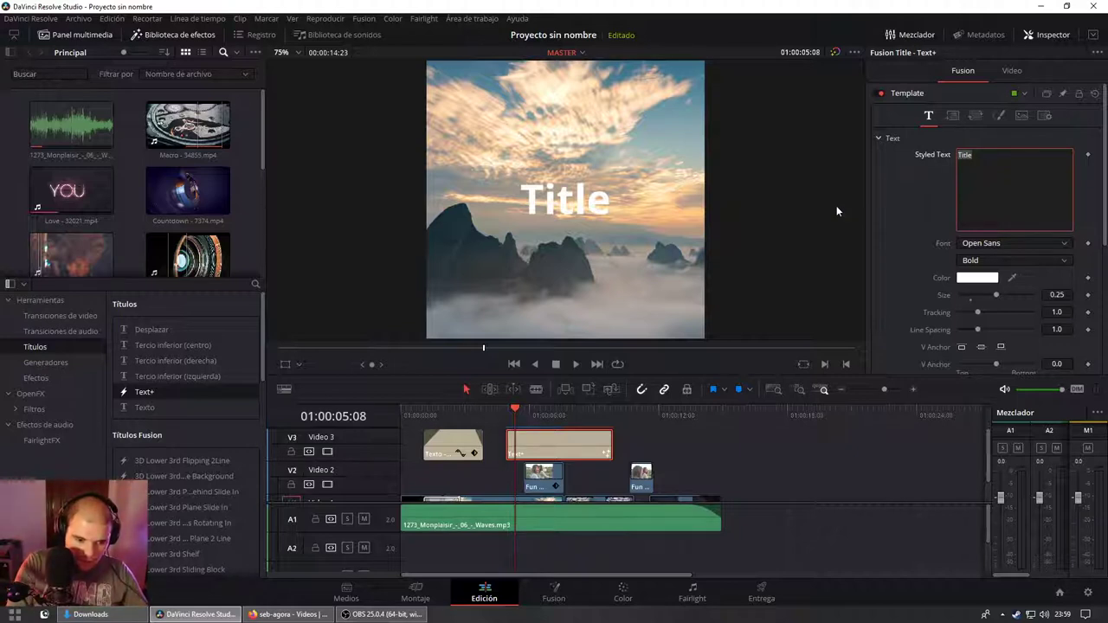
type("Ju")
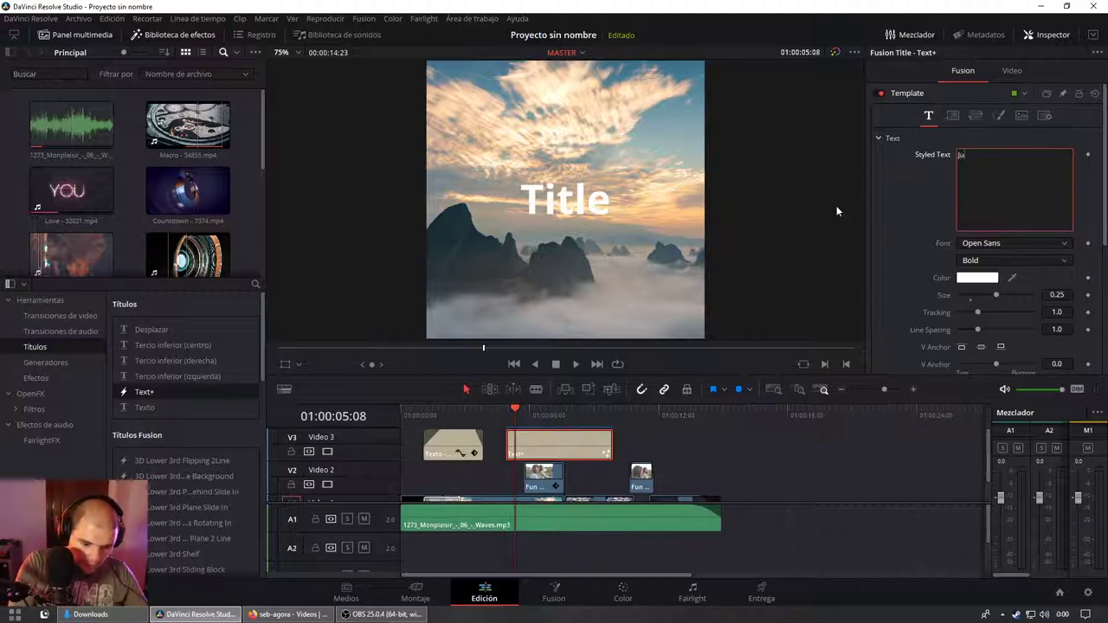
type("ega con")
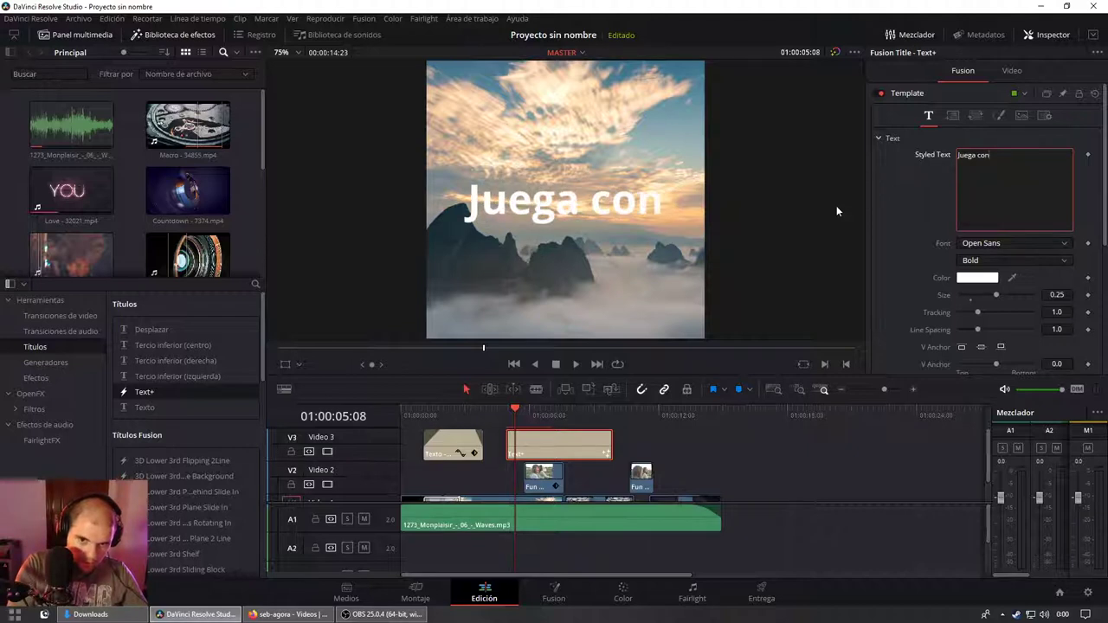
key("Return")
type("cosas nueva")
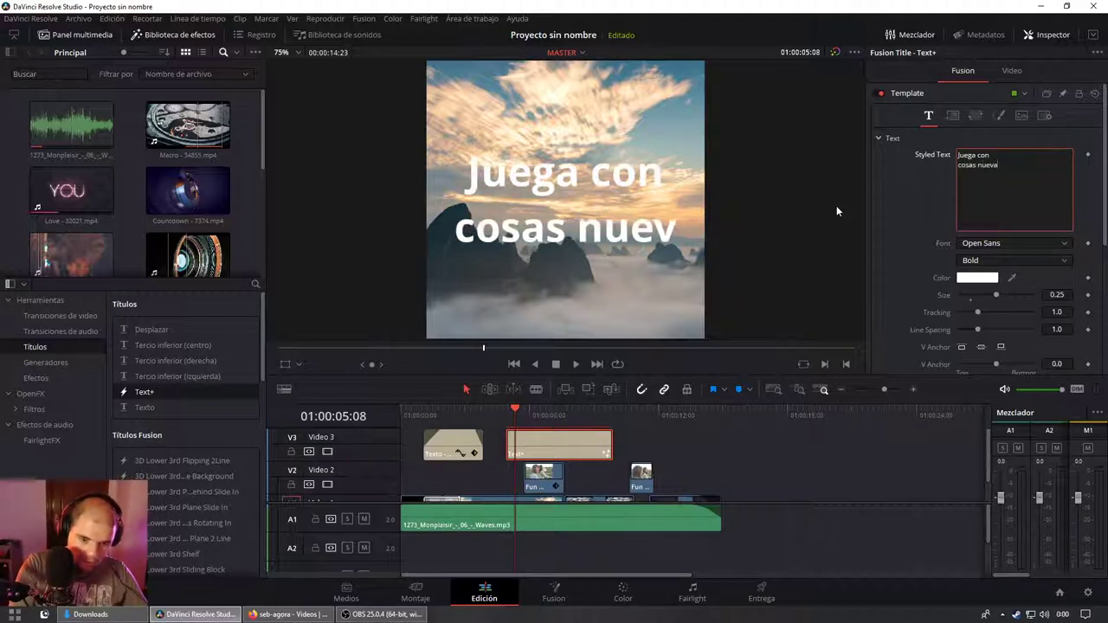
type("s")
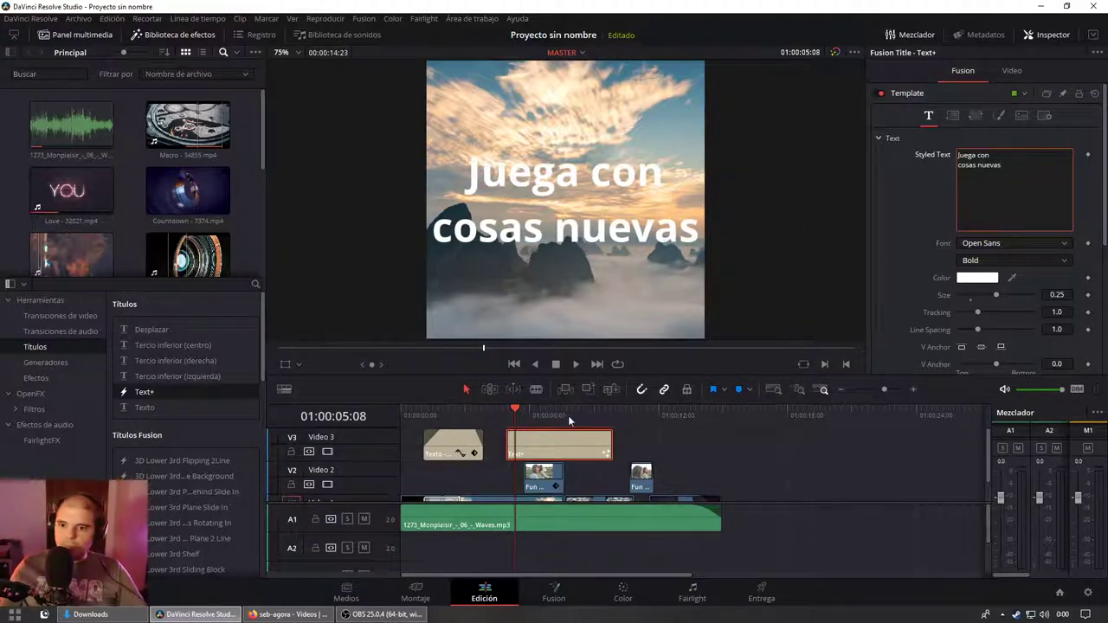
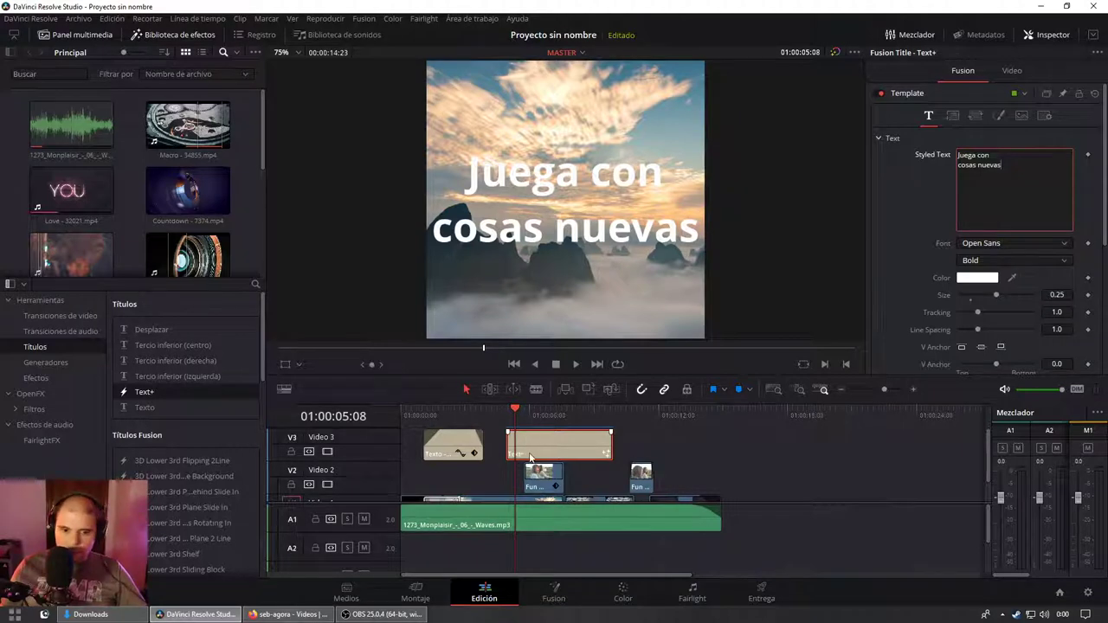
Step: Slide the 'Juega con cosas nuevas' Text+ title 9 frames earlier and replay to check timing
left_click(492, 411)
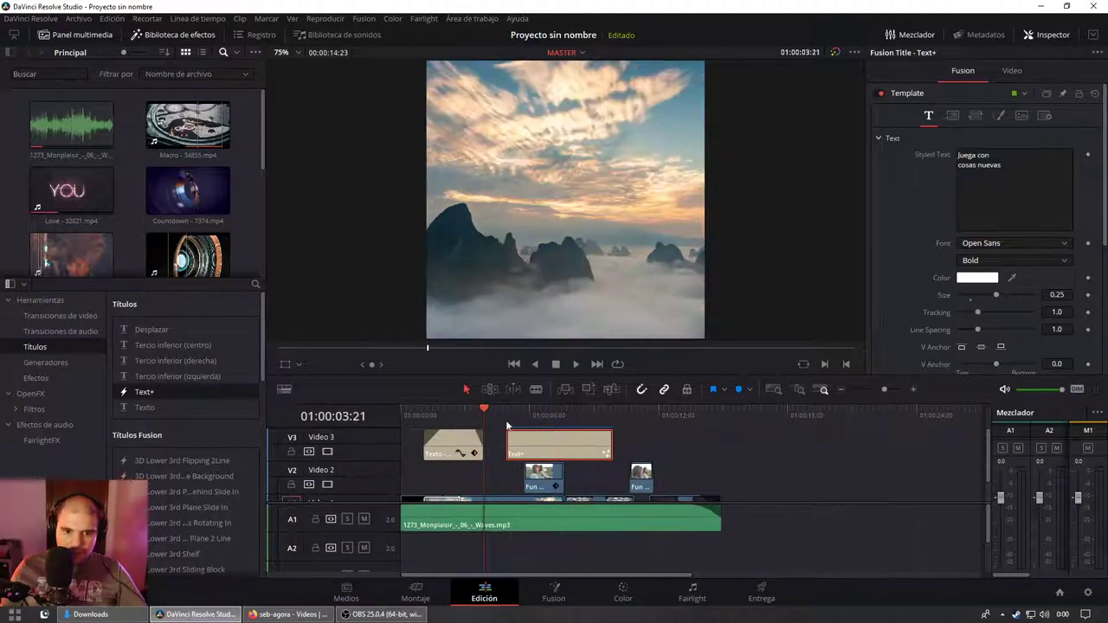
key("space")
left_click_drag(522, 443, 509, 447)
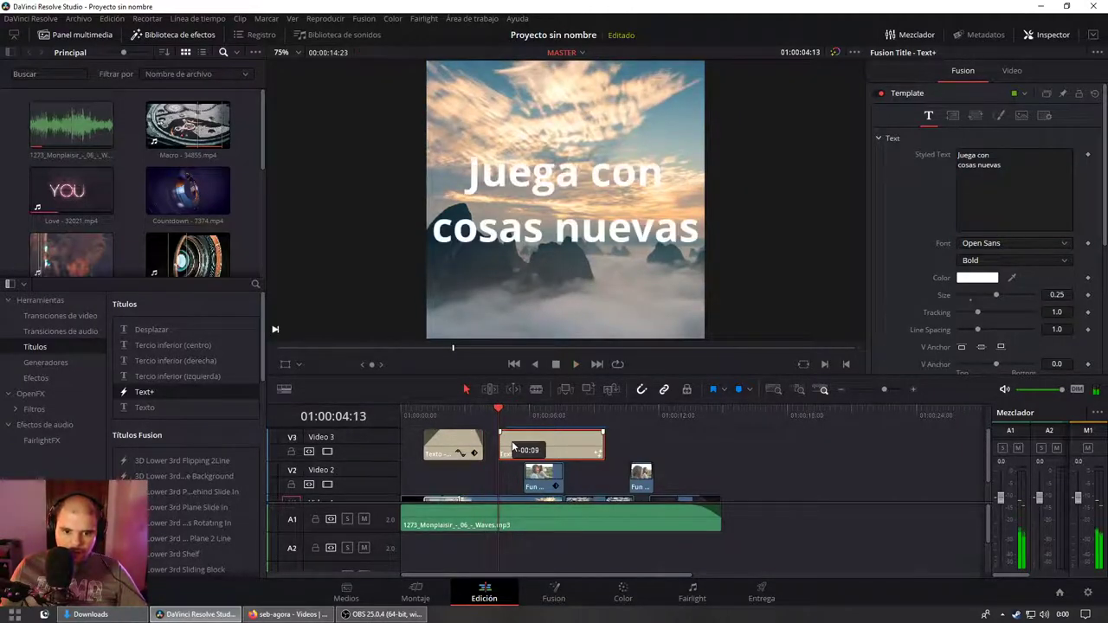
key("space")
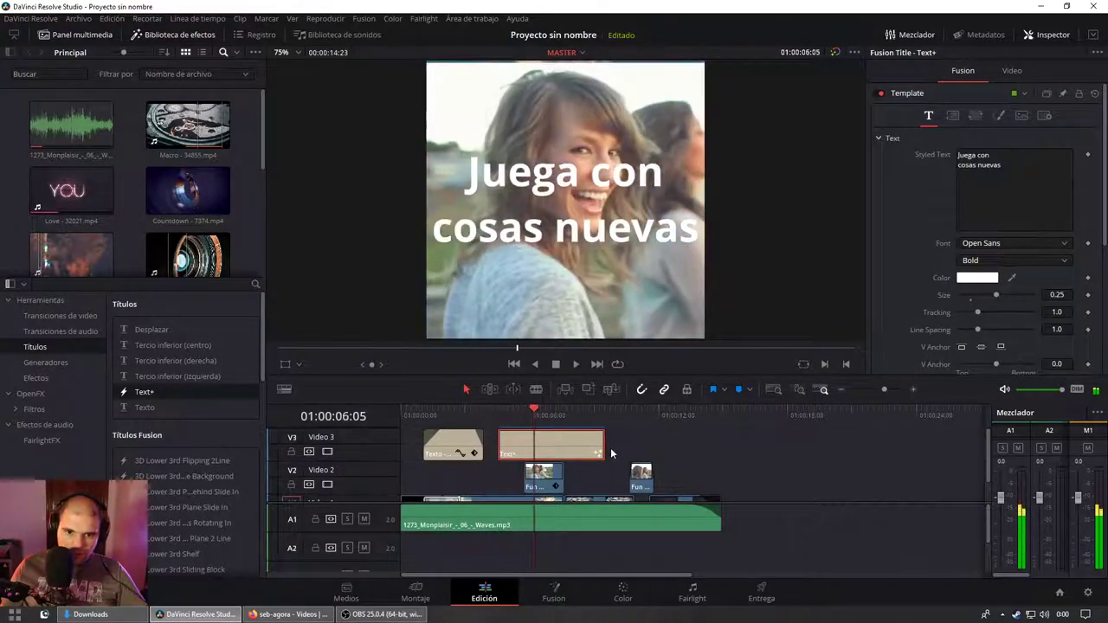
Step: Trim the title's right edge back so it ends at 01:00:06:08
left_click(606, 447)
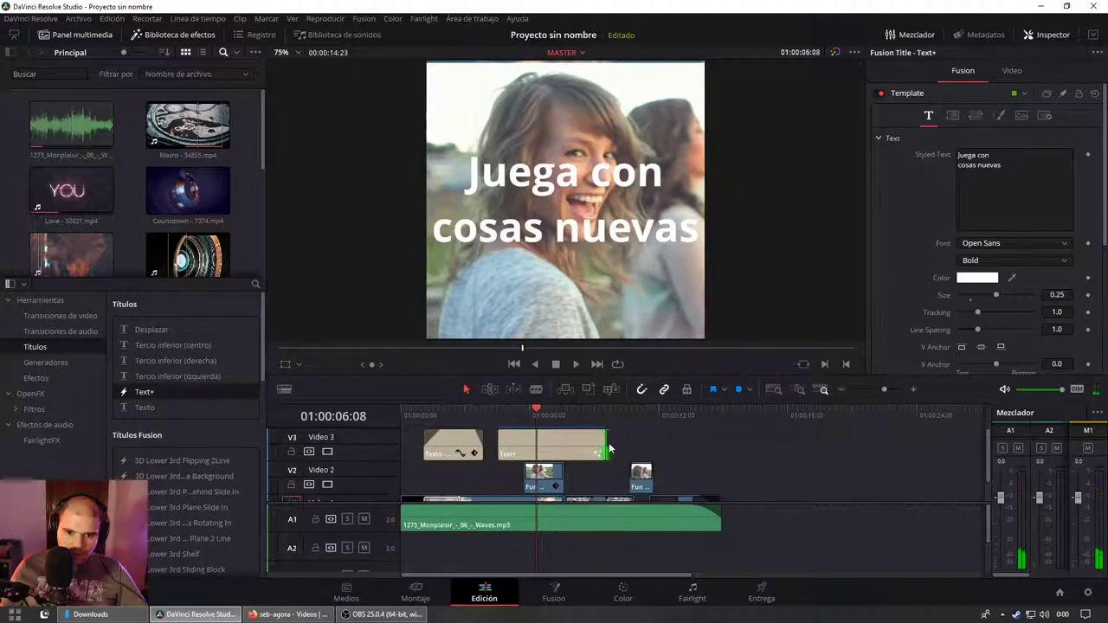
left_click_drag(608, 448, 536, 447)
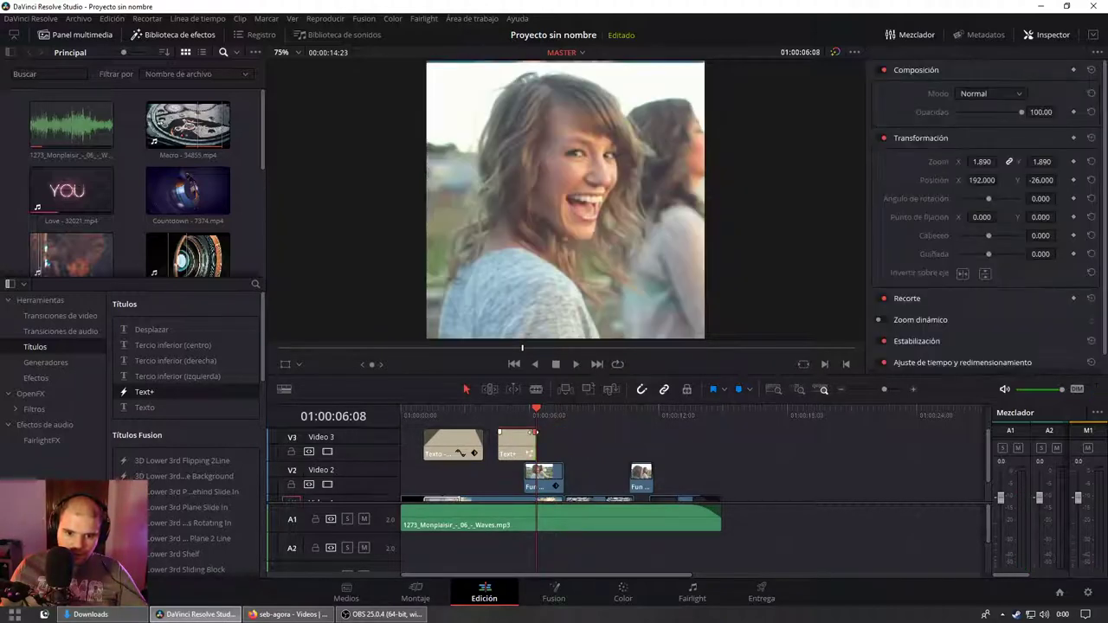
scroll(520, 464, "up", 5)
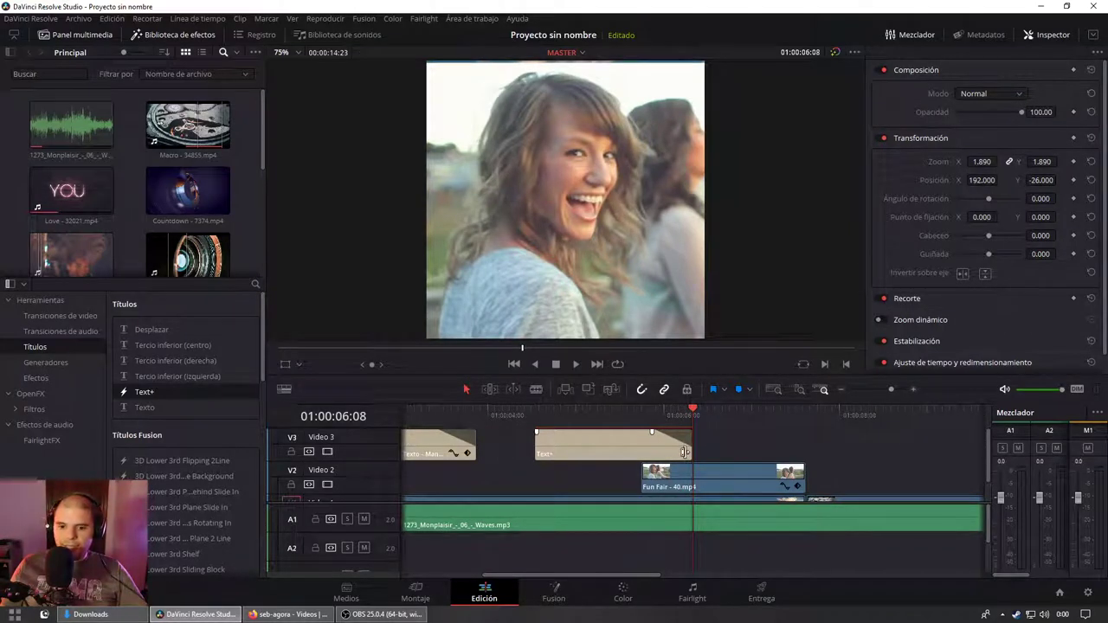
left_click(704, 488)
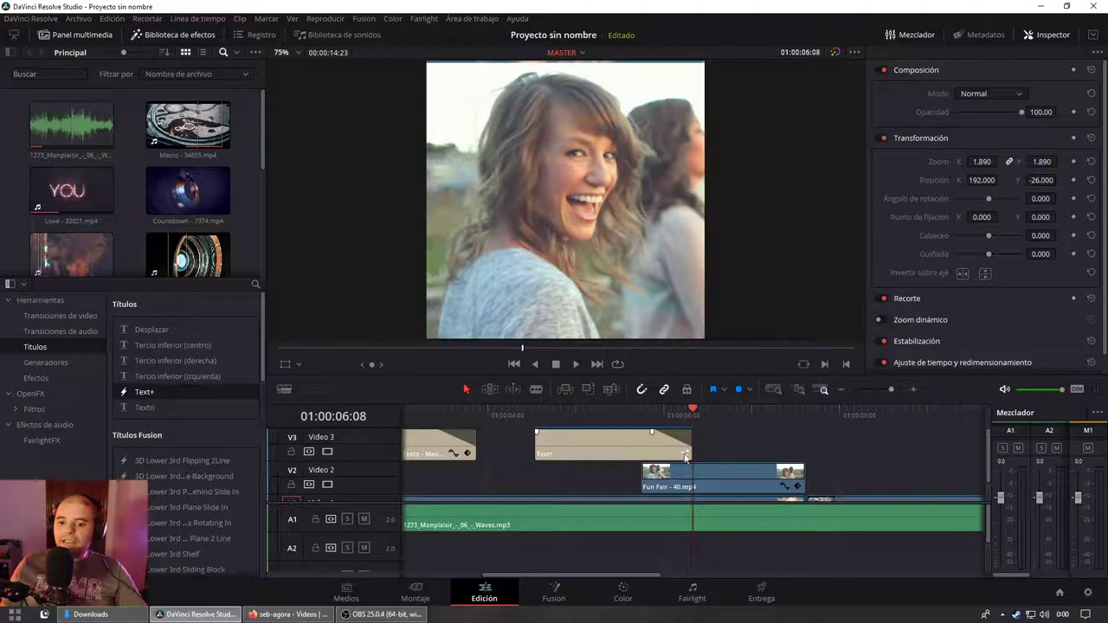
left_click(624, 446)
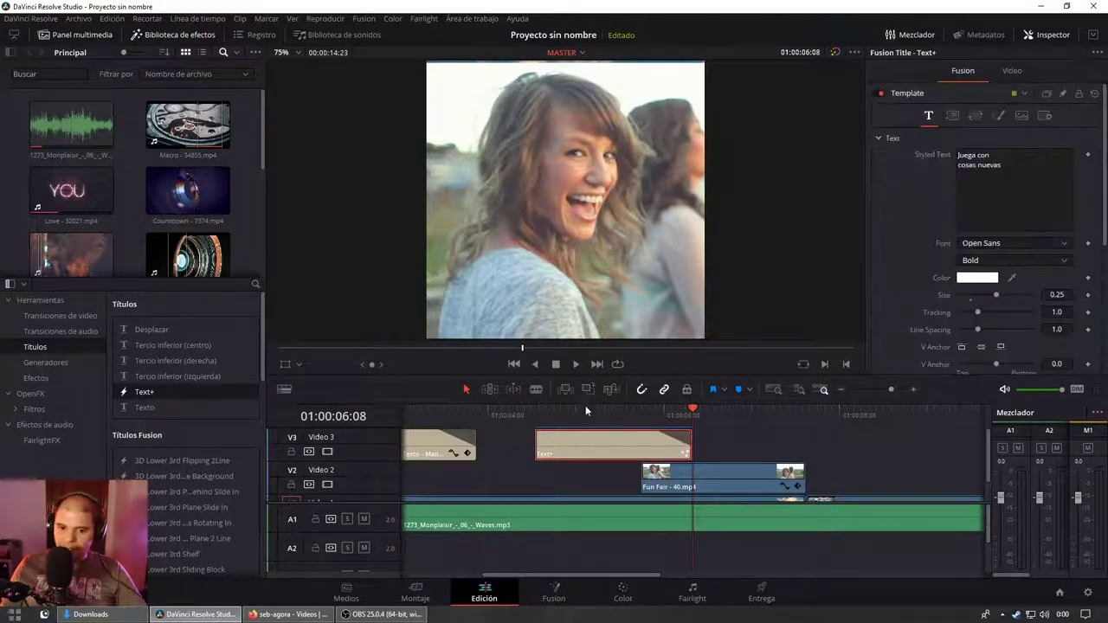
left_click(639, 411)
left_click(620, 412)
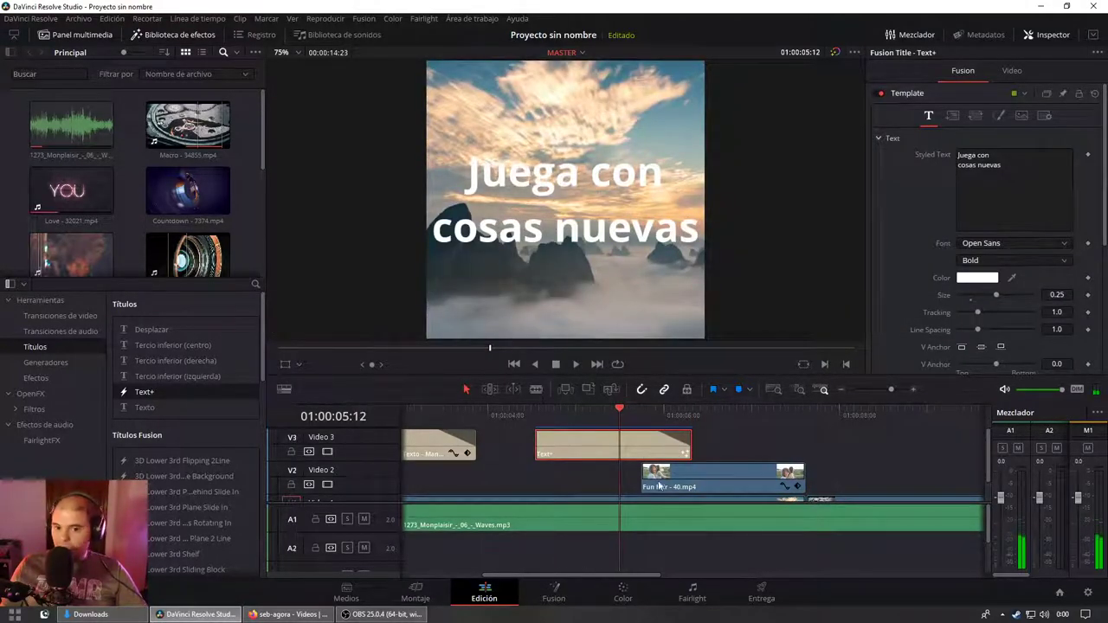
left_click(952, 118)
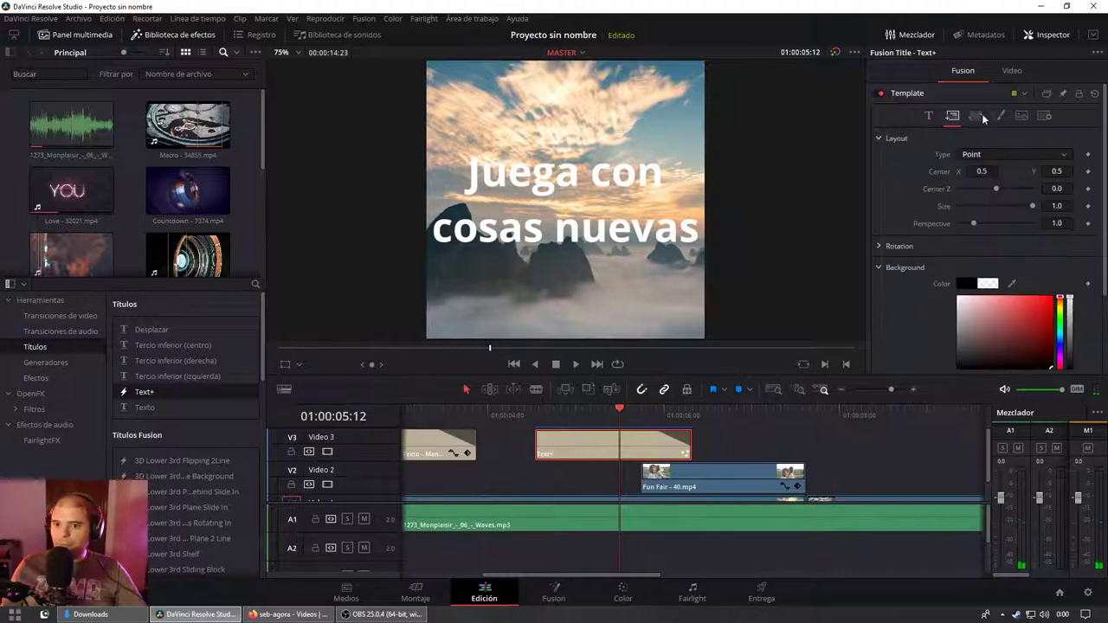
left_click(977, 116)
left_click(1021, 116)
left_click(1045, 116)
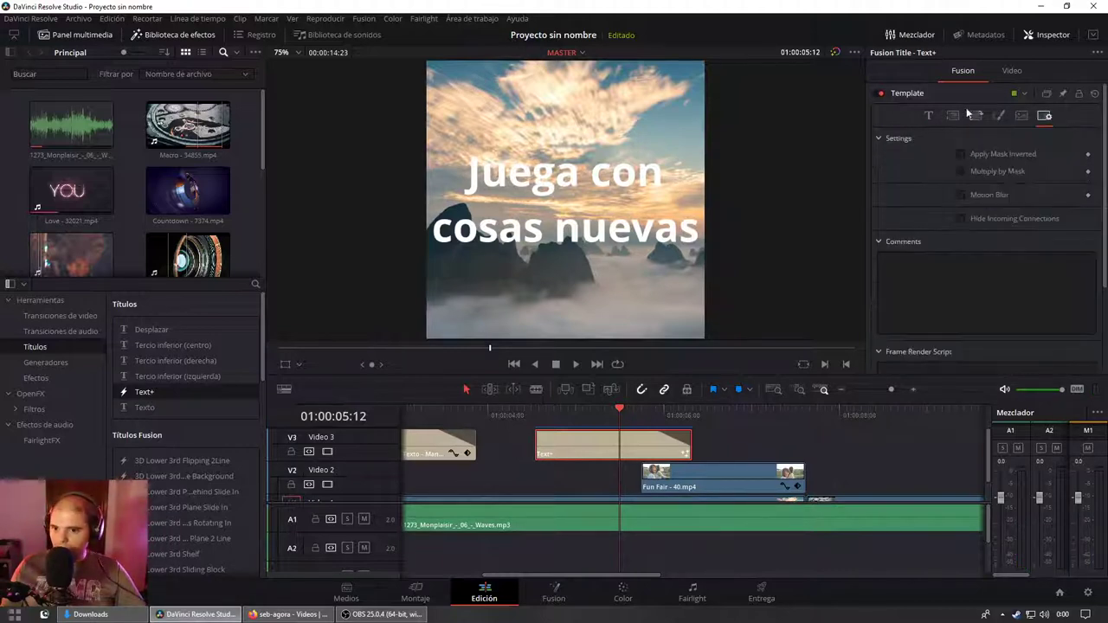
left_click(928, 116)
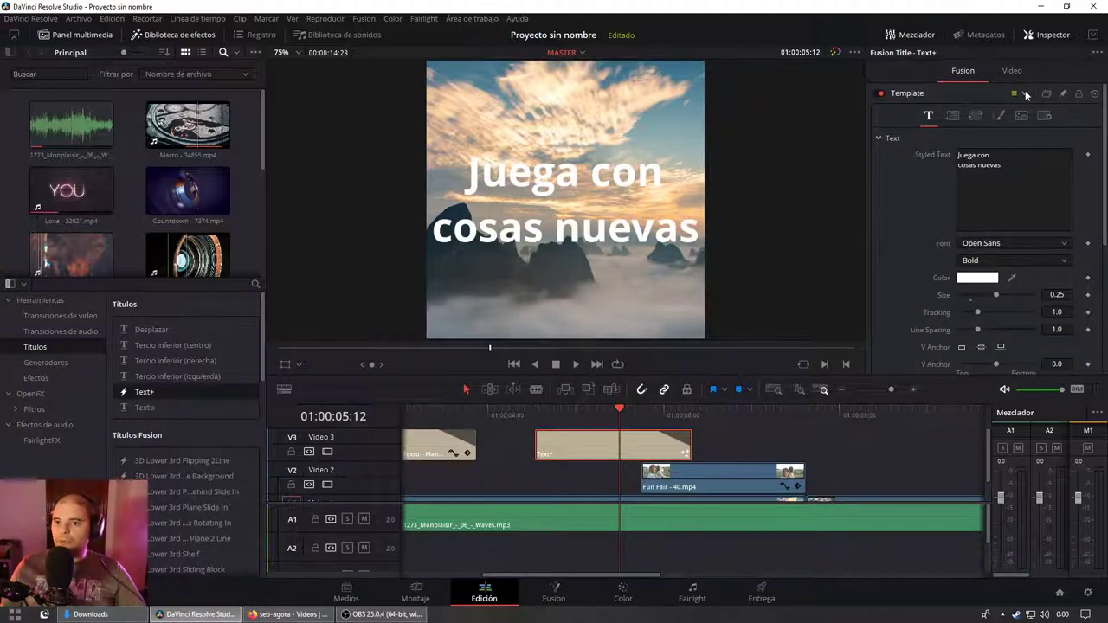
left_click(1025, 94)
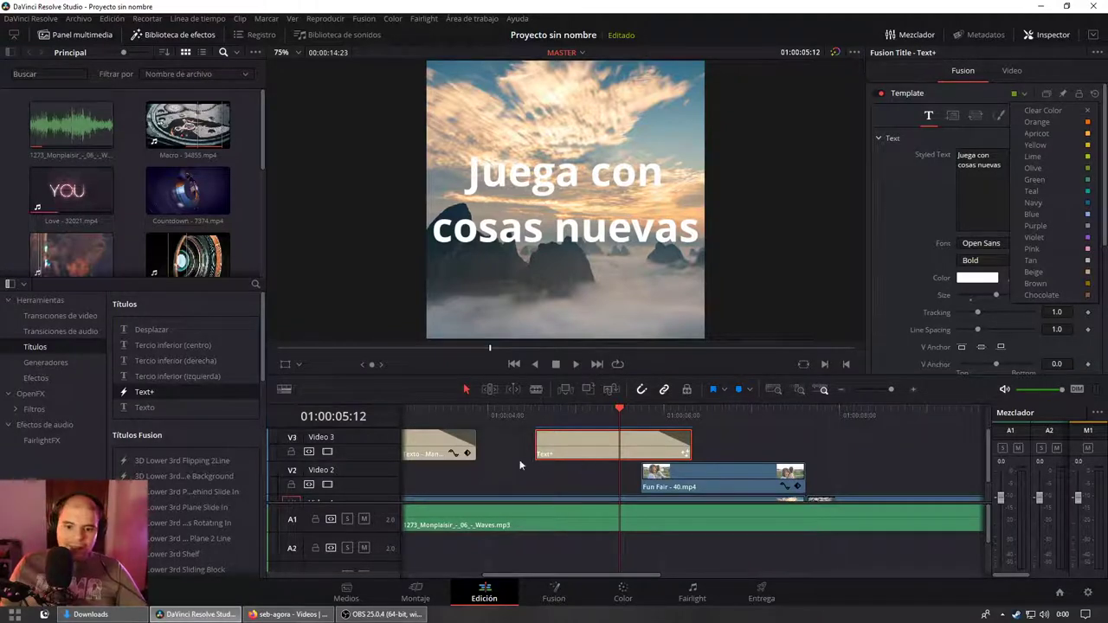
left_click(468, 453)
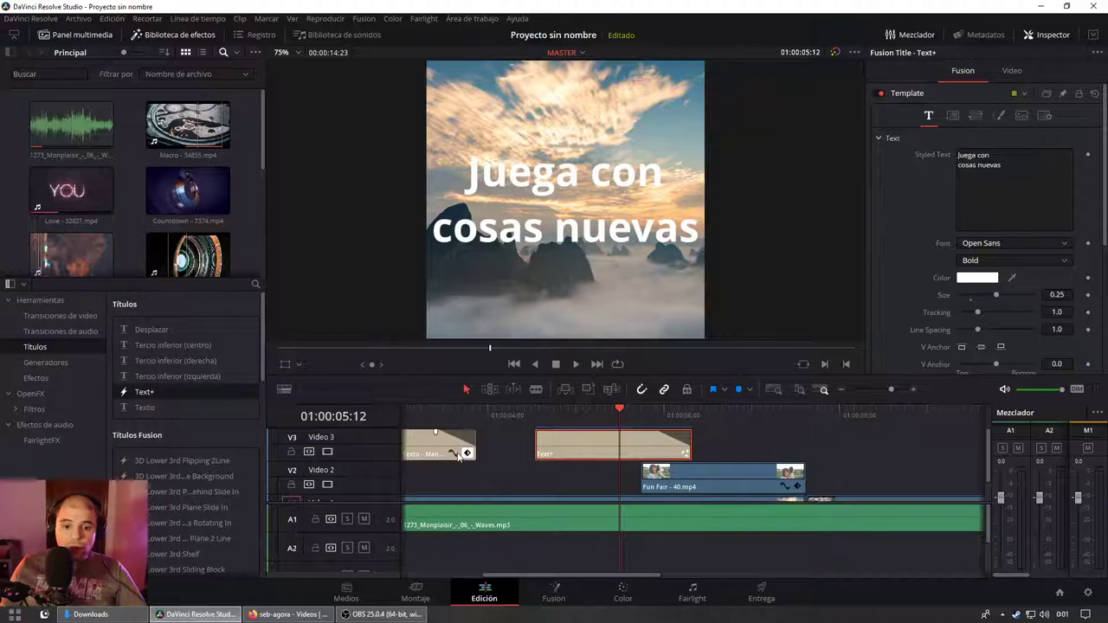
left_click(700, 491)
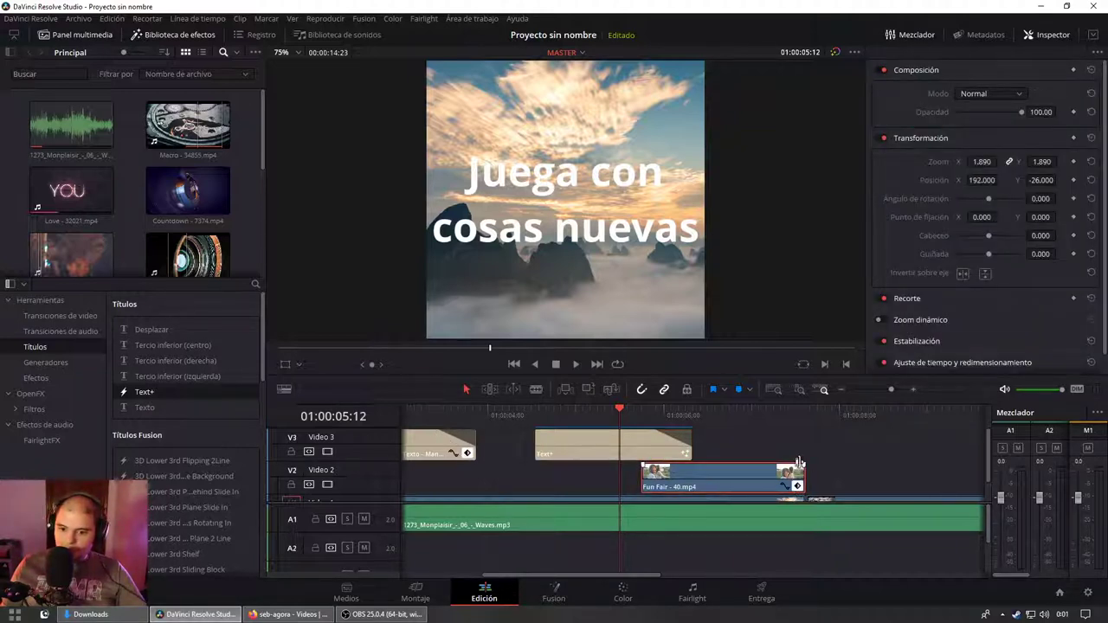
Step: Zoom the timeline in and park the playhead at 01:00:03:13 on the Mantente Entretenido title
left_click(819, 461)
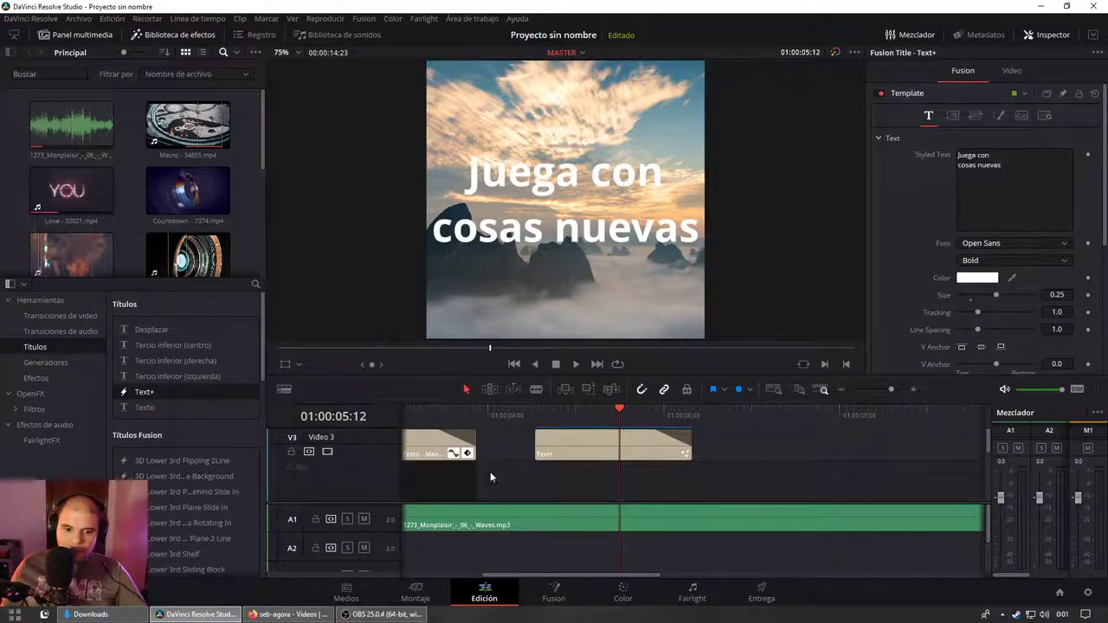
scroll(470, 462, "up", 2)
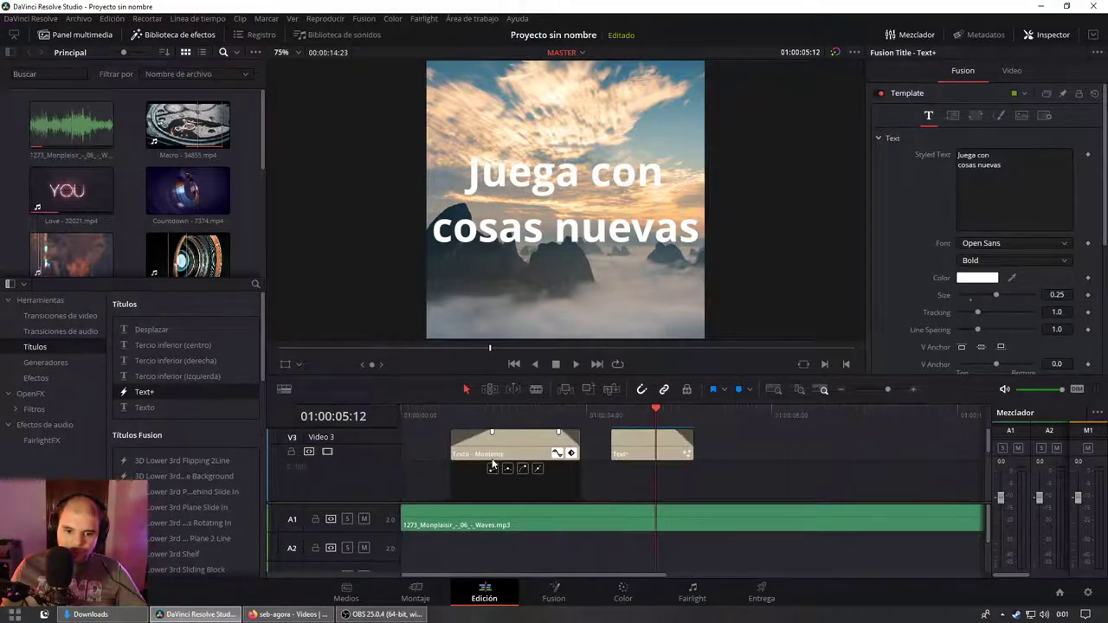
scroll(492, 460, "down", 2)
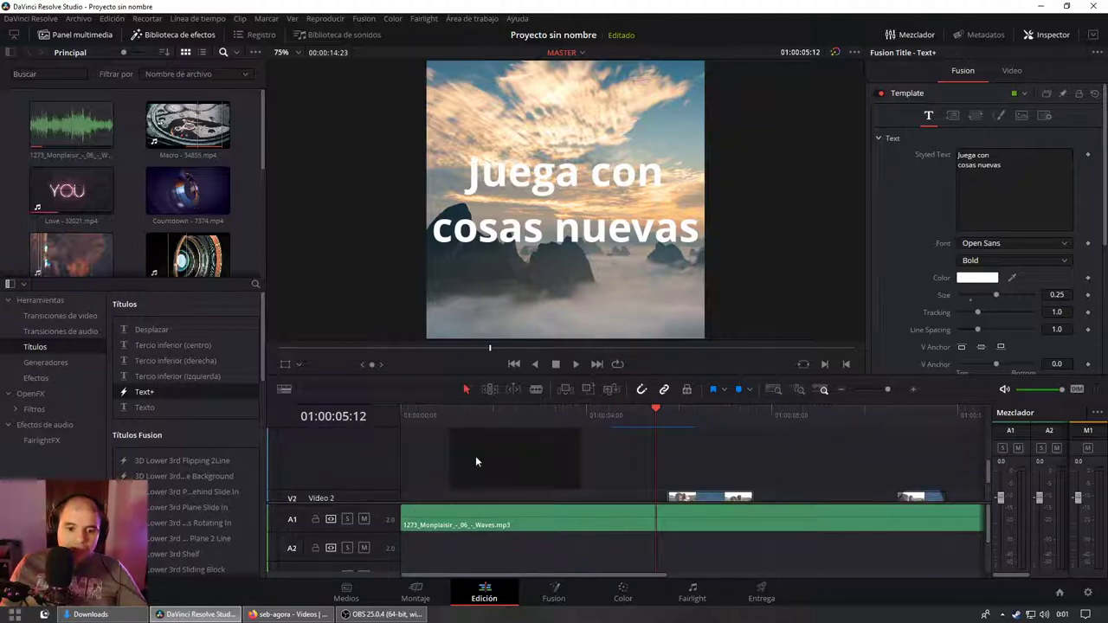
scroll(475, 456, "up", 2)
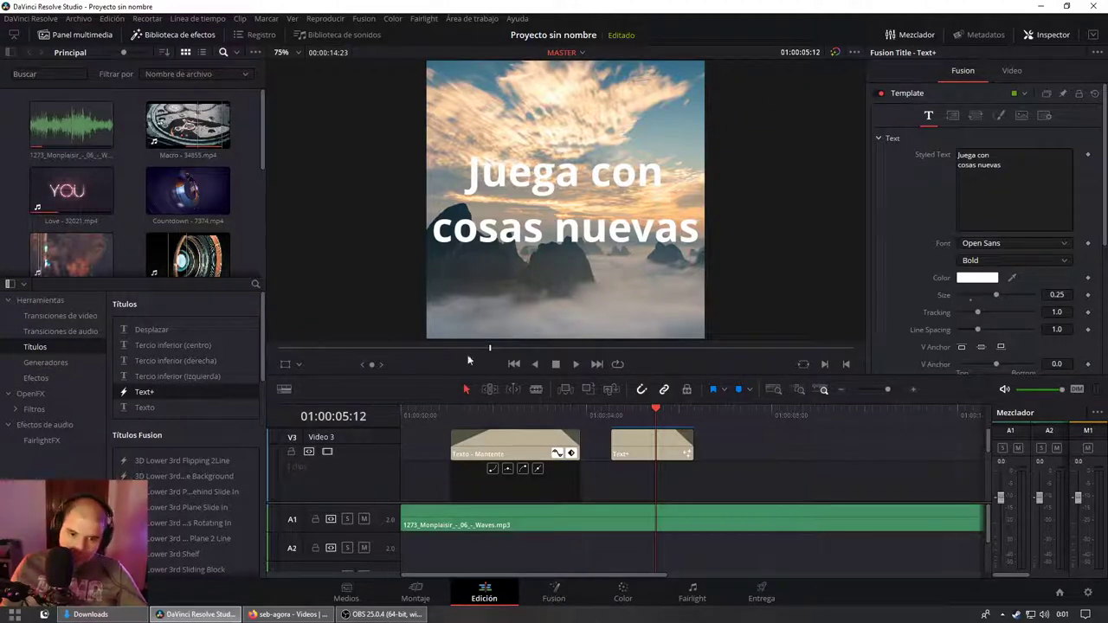
scroll(498, 490, "up", 2)
left_click(457, 483)
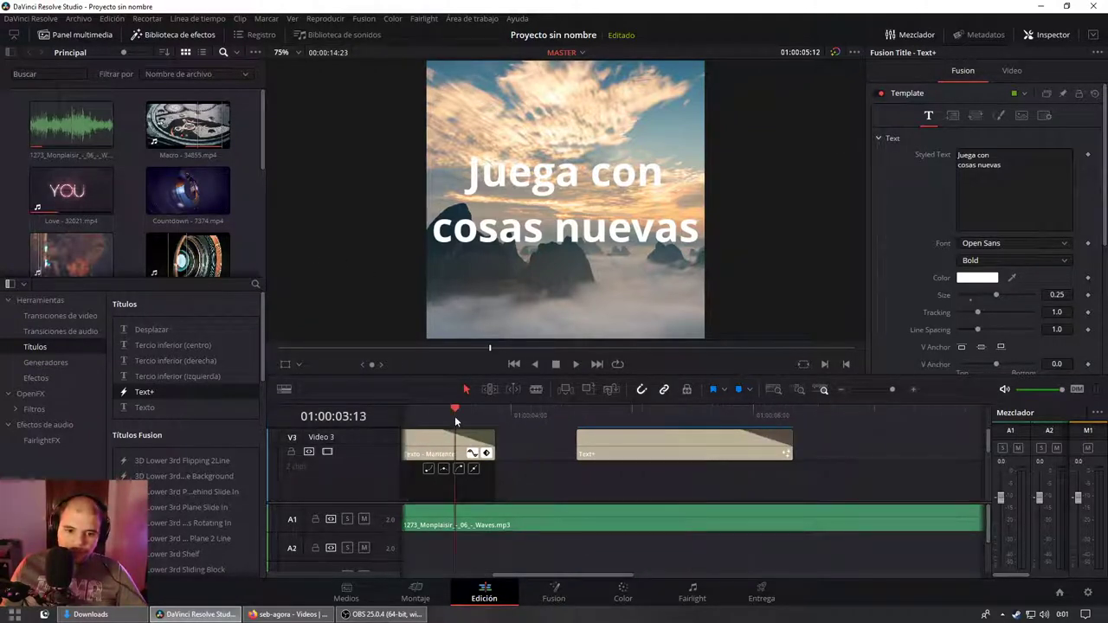
scroll(445, 484, "up", 3)
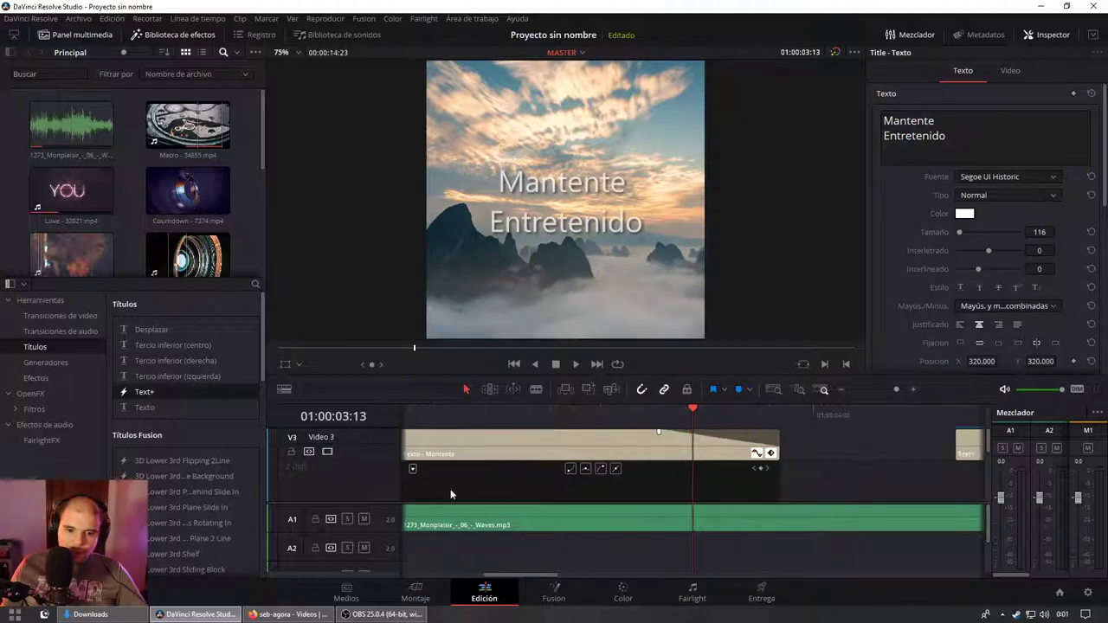
Step: Make the V3 track and the timeline area much taller, moving to an earlier title frame
left_click_drag(377, 506, 377, 567)
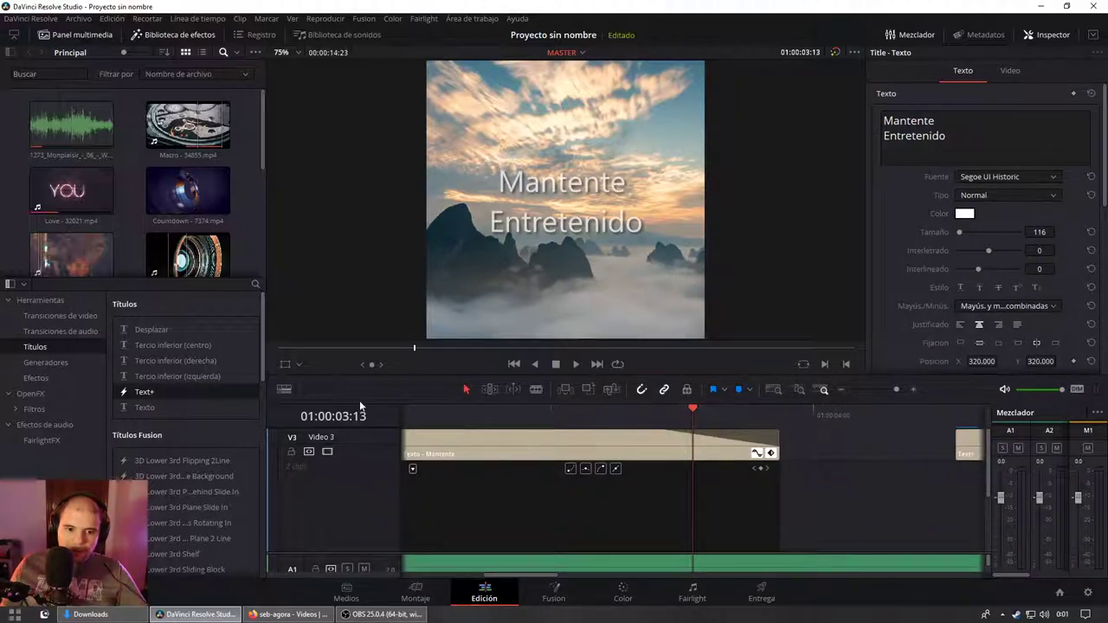
left_click_drag(360, 403, 360, 253)
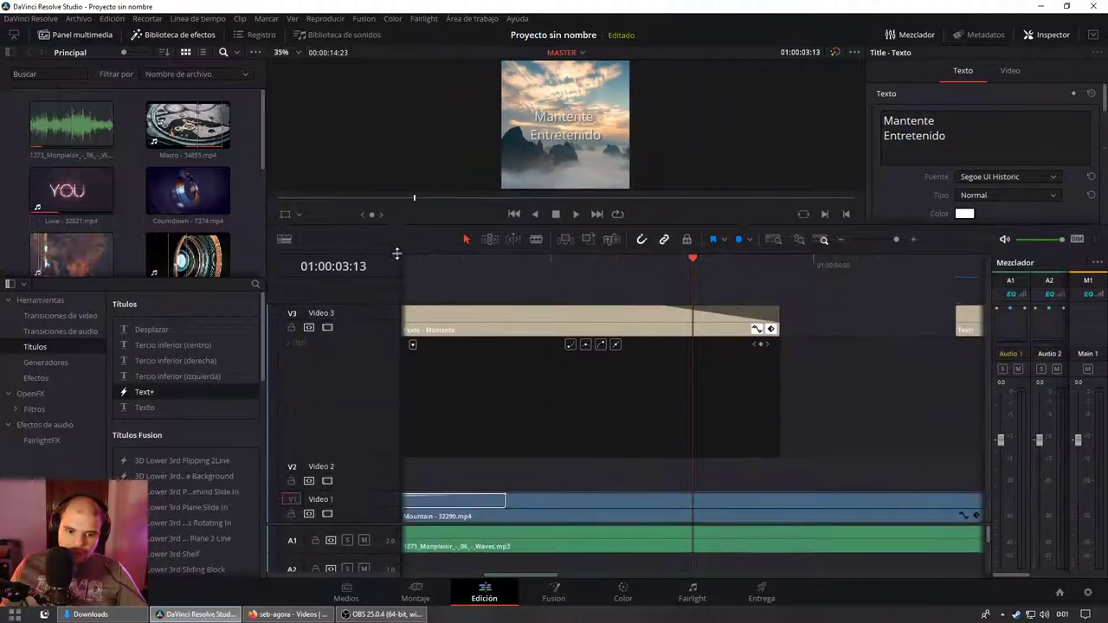
left_click_drag(433, 271, 562, 284)
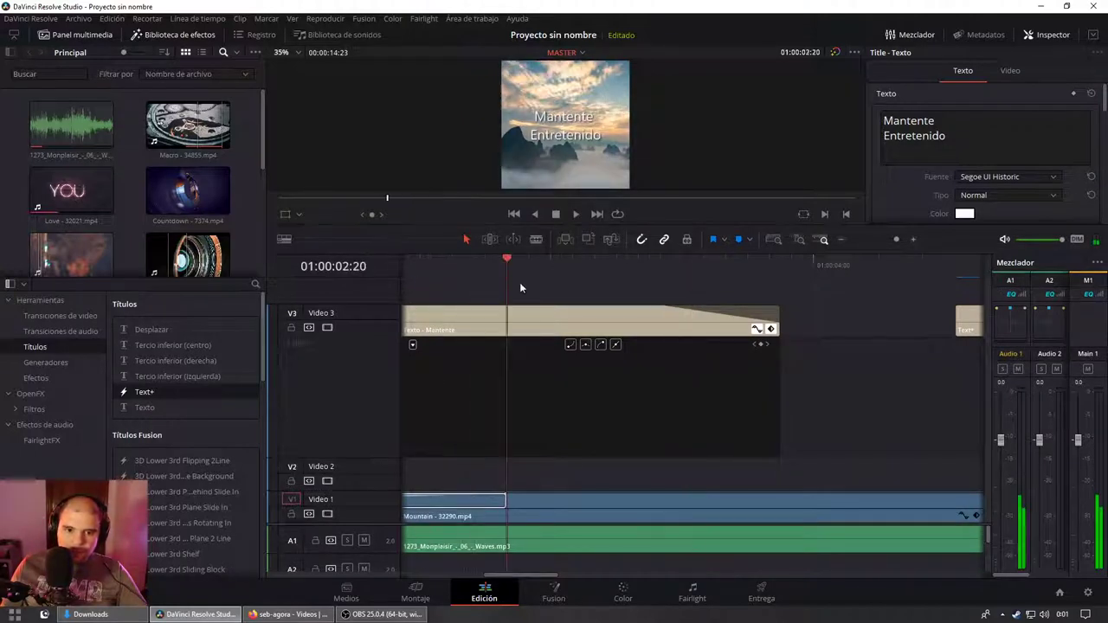
Step: Display the Mantente Entretenido title's Opacidad curve and play it back
left_click(502, 322)
left_click(412, 345)
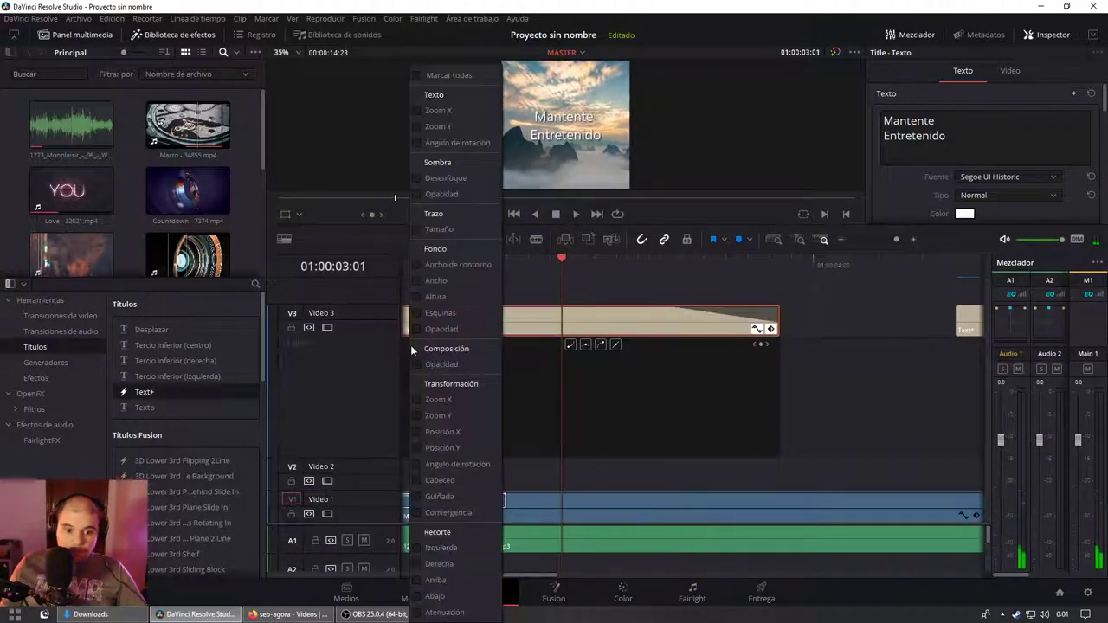
left_click(437, 364)
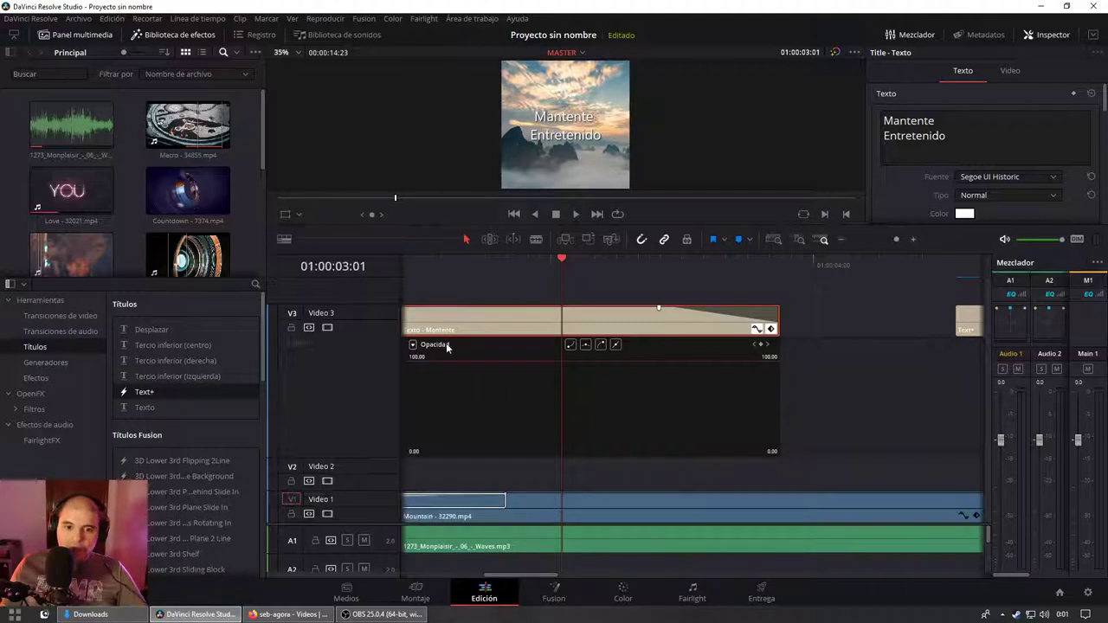
left_click_drag(419, 275, 407, 259)
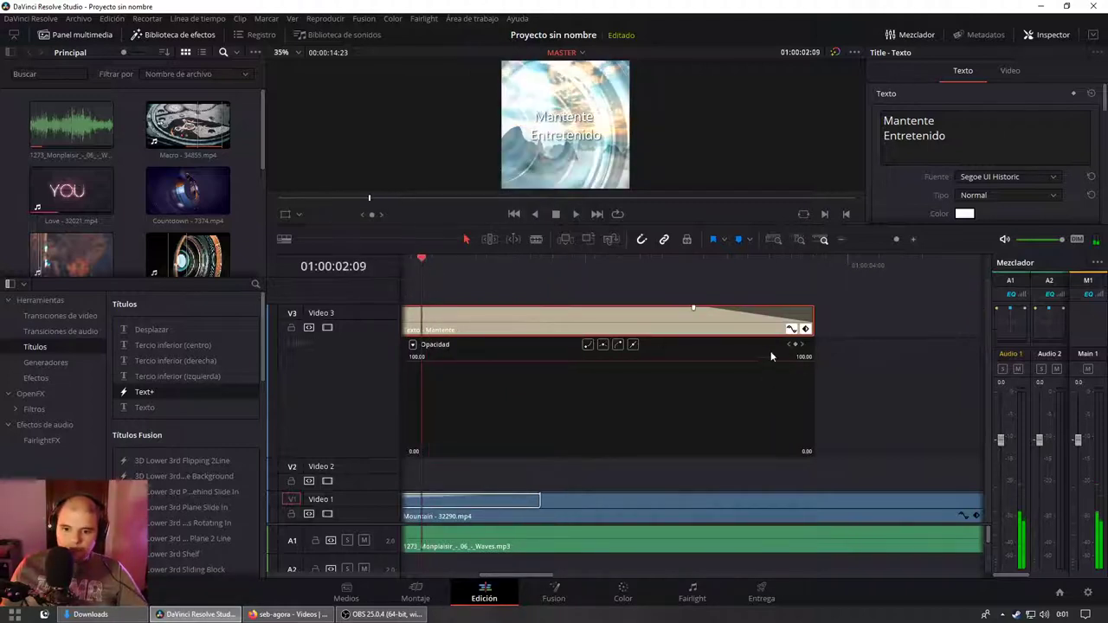
key("space")
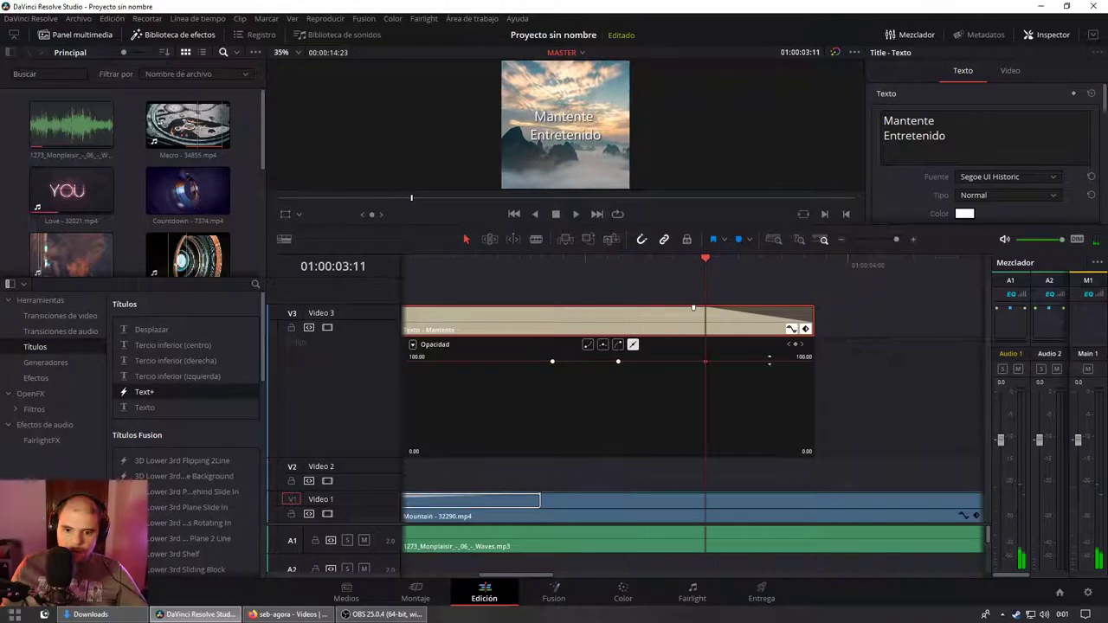
Step: Lower the closing opacity keyframe to about 55, replay from the start, and select the middle keyframe
left_click_drag(705, 362, 727, 400)
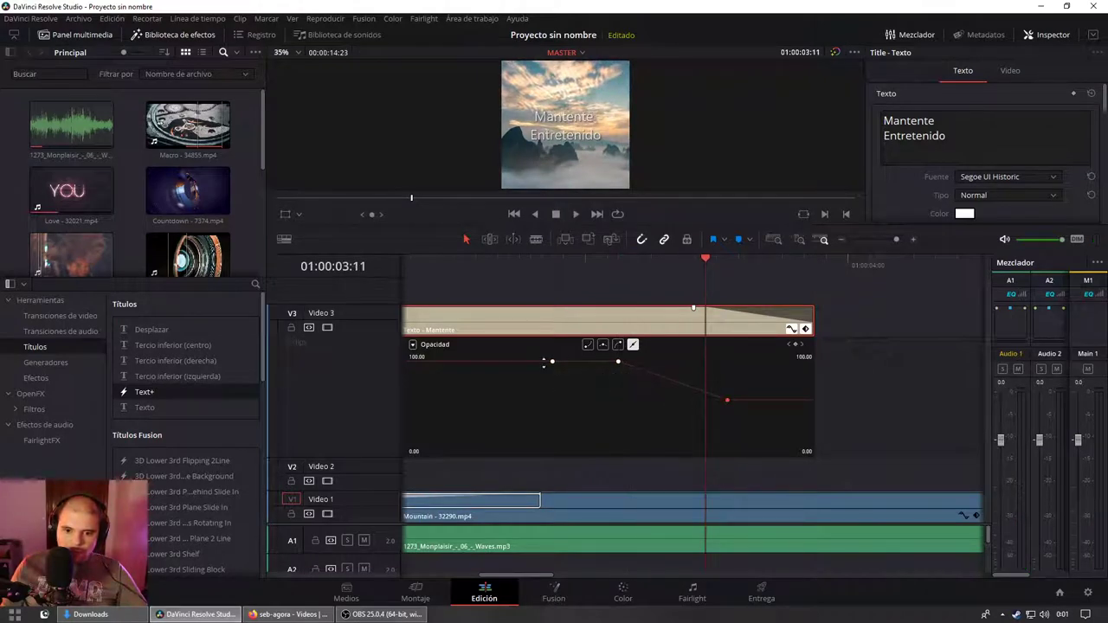
key("Up")
key("Up")
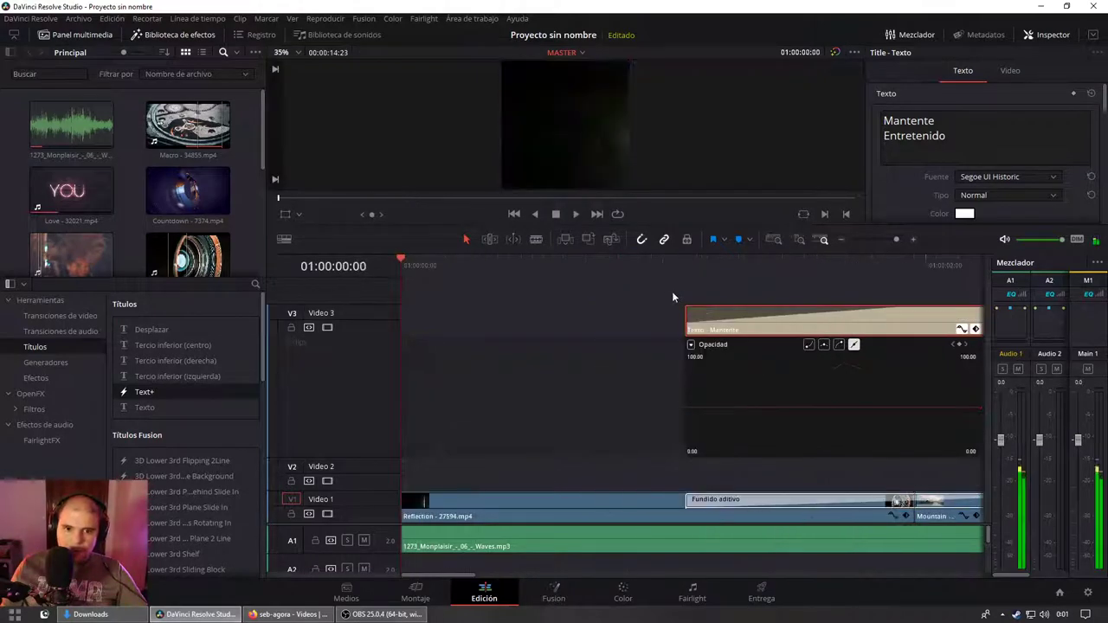
left_click(689, 282)
key("space")
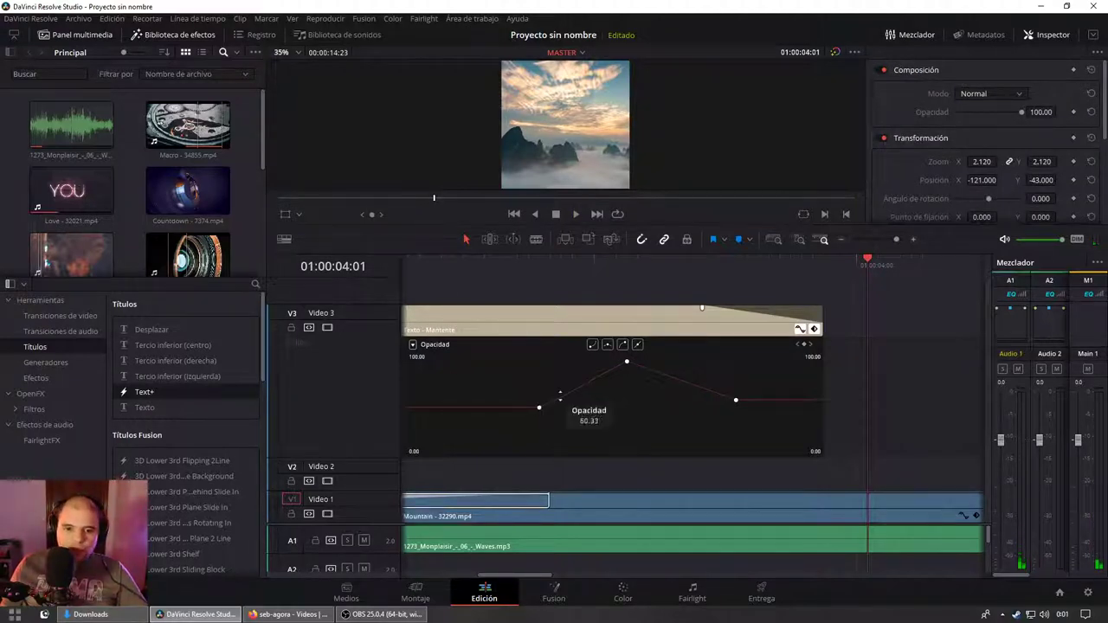
scroll(556, 397, "up", 1)
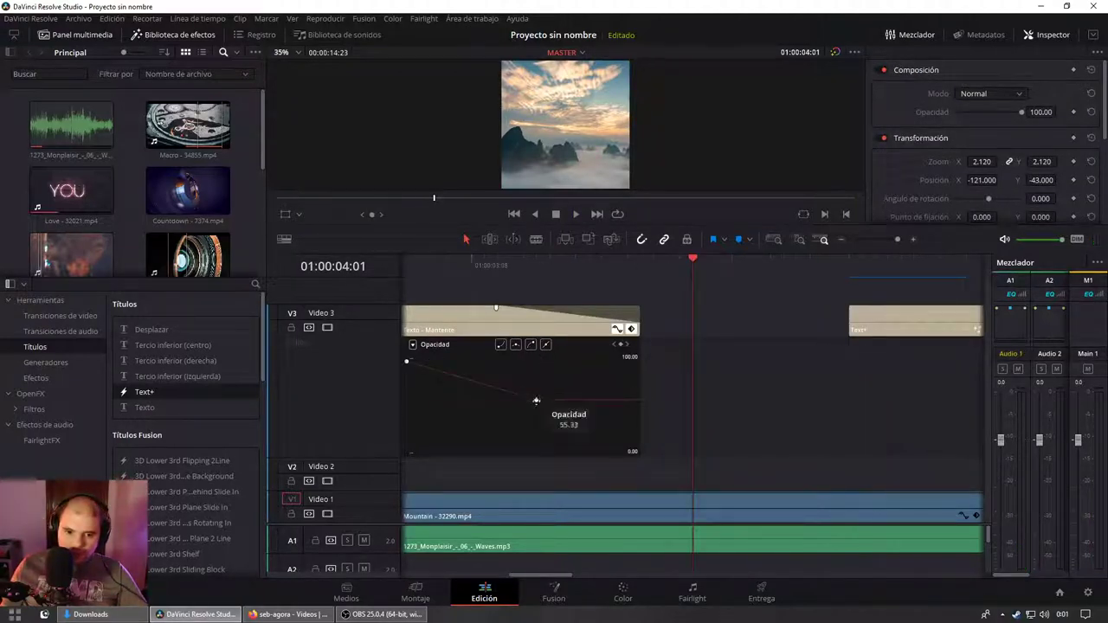
left_click(536, 400)
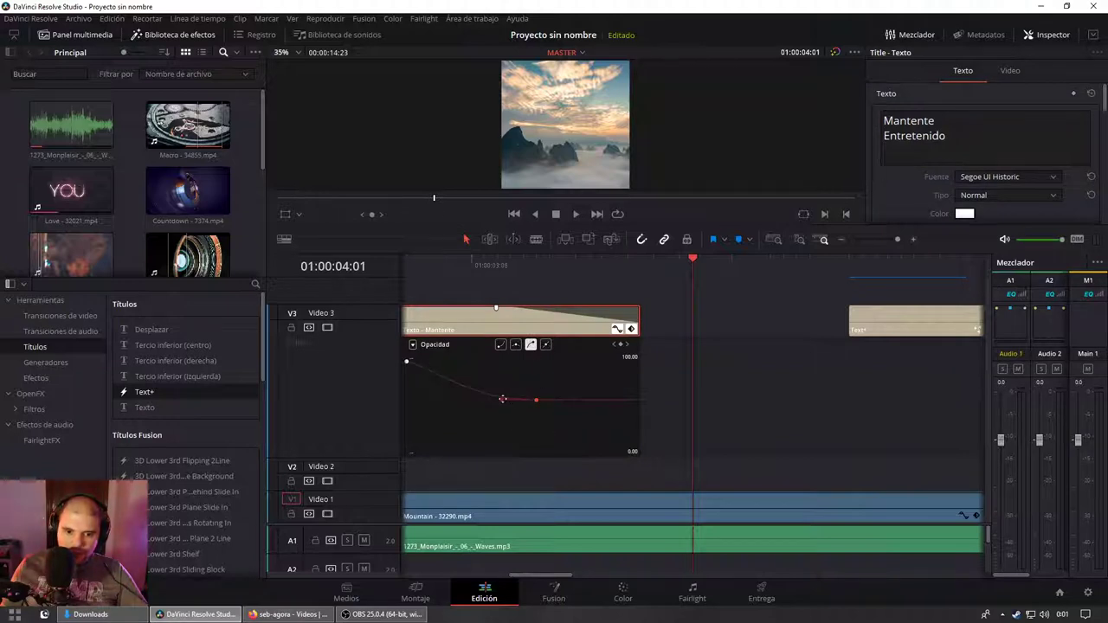
Step: Replay the fade, then shift the selected opacity keyframes up, earlier and lower
left_click(416, 265)
scroll(395, 258, "down", 1)
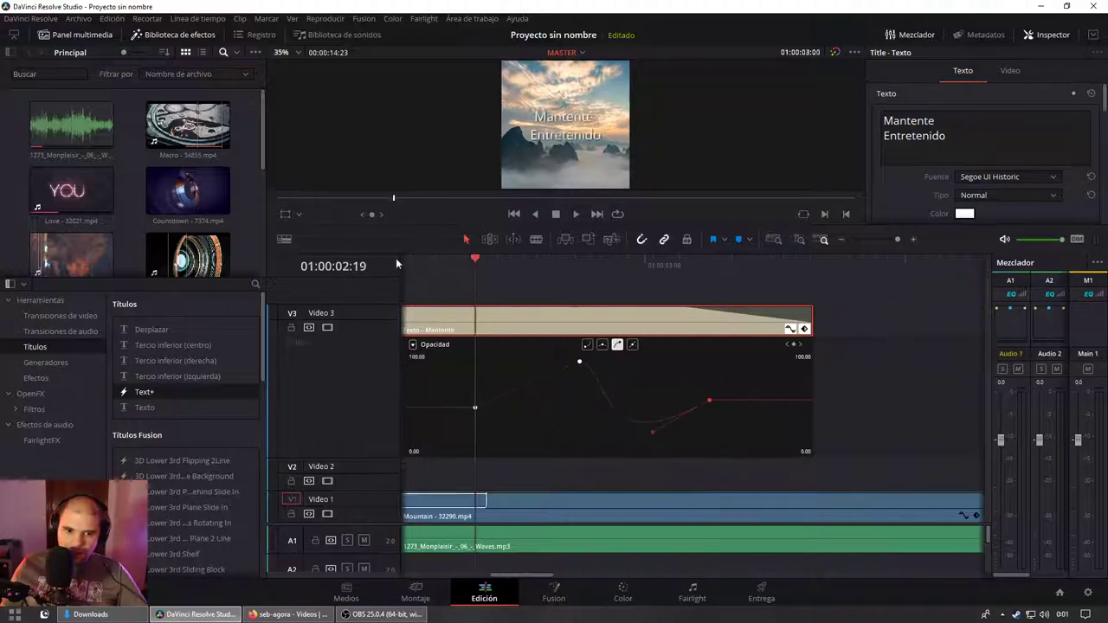
key("space")
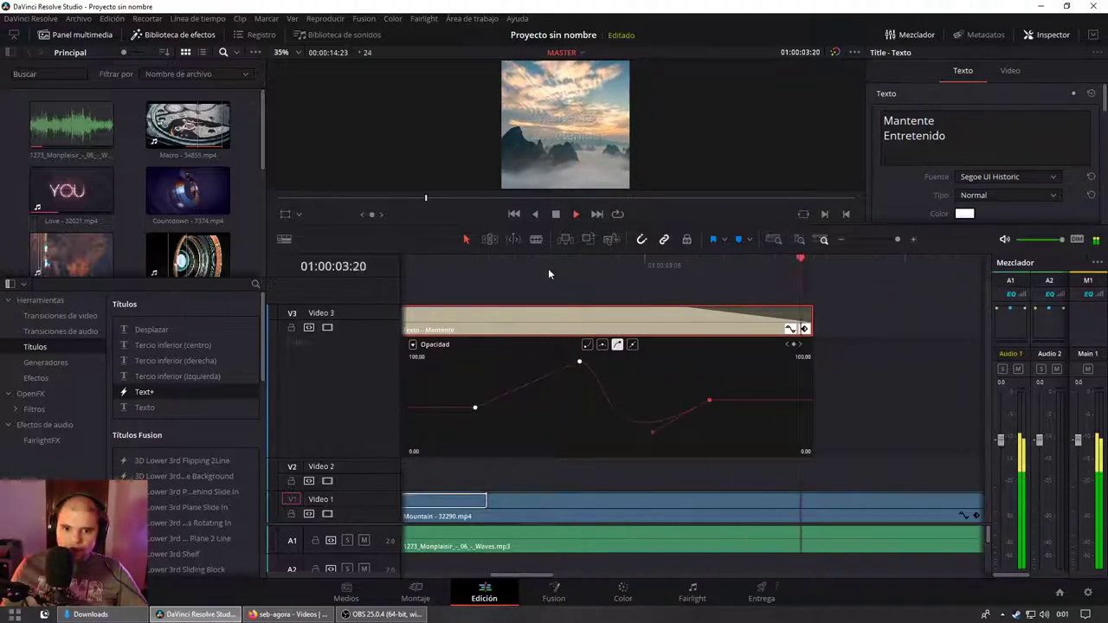
left_click_drag(666, 433, 654, 394)
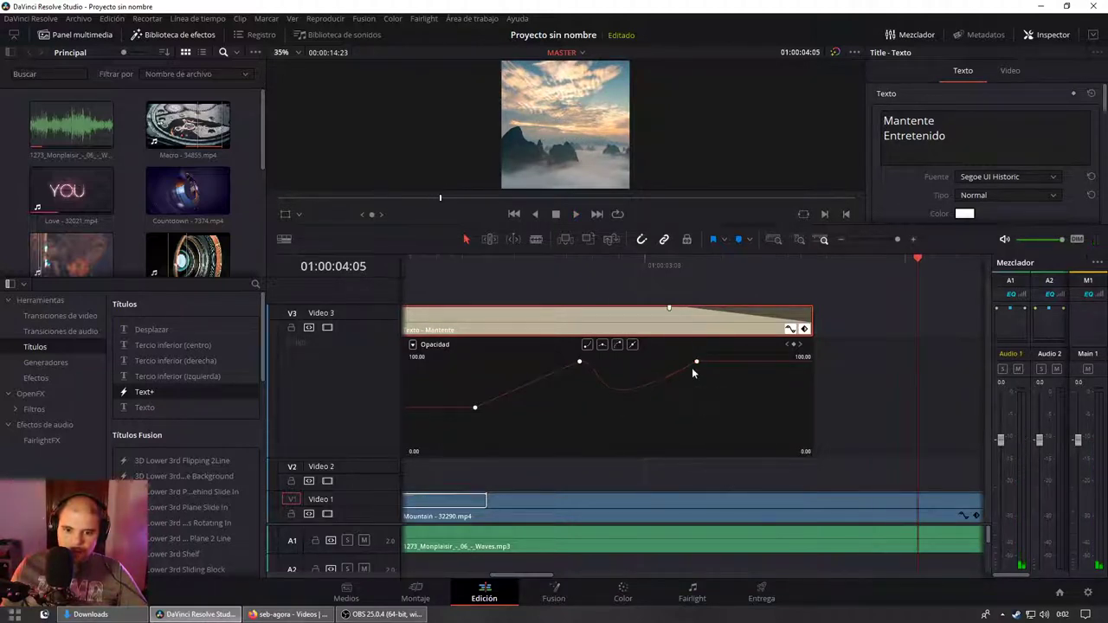
left_click(579, 361)
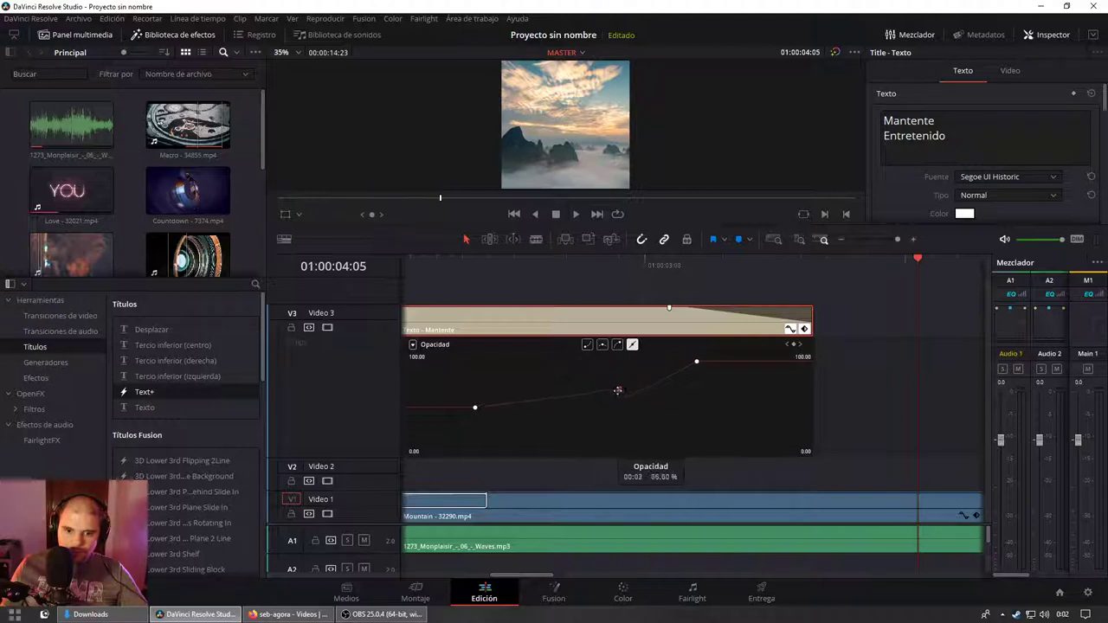
left_click_drag(579, 361, 592, 383)
Step: Reshape the curve so the text dips, then rises back to full 100 opacity
left_click(571, 269)
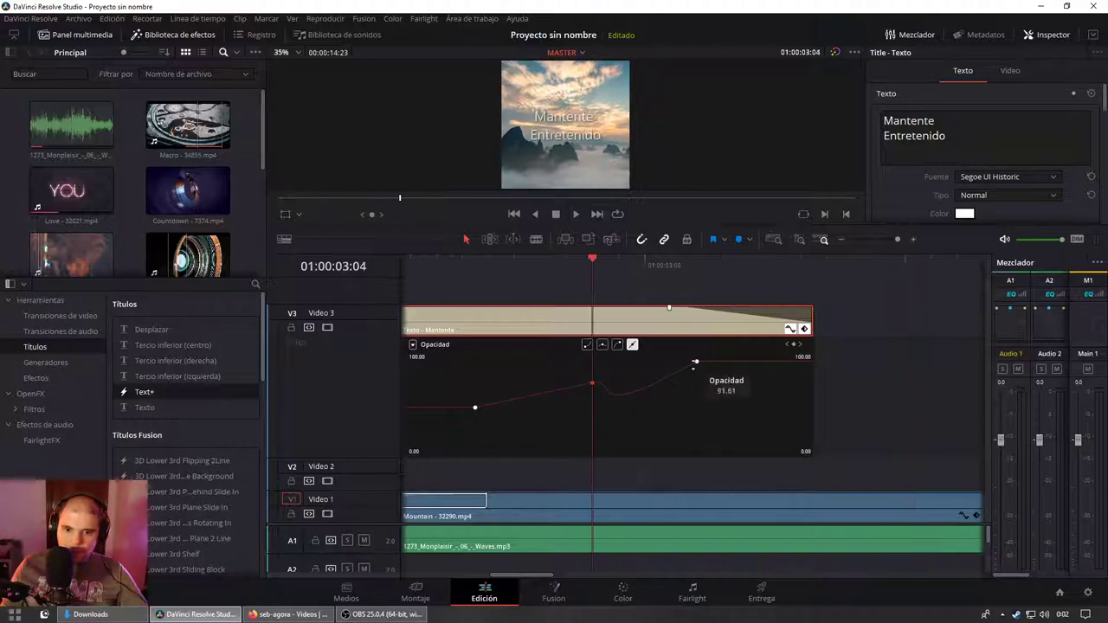
left_click(696, 362)
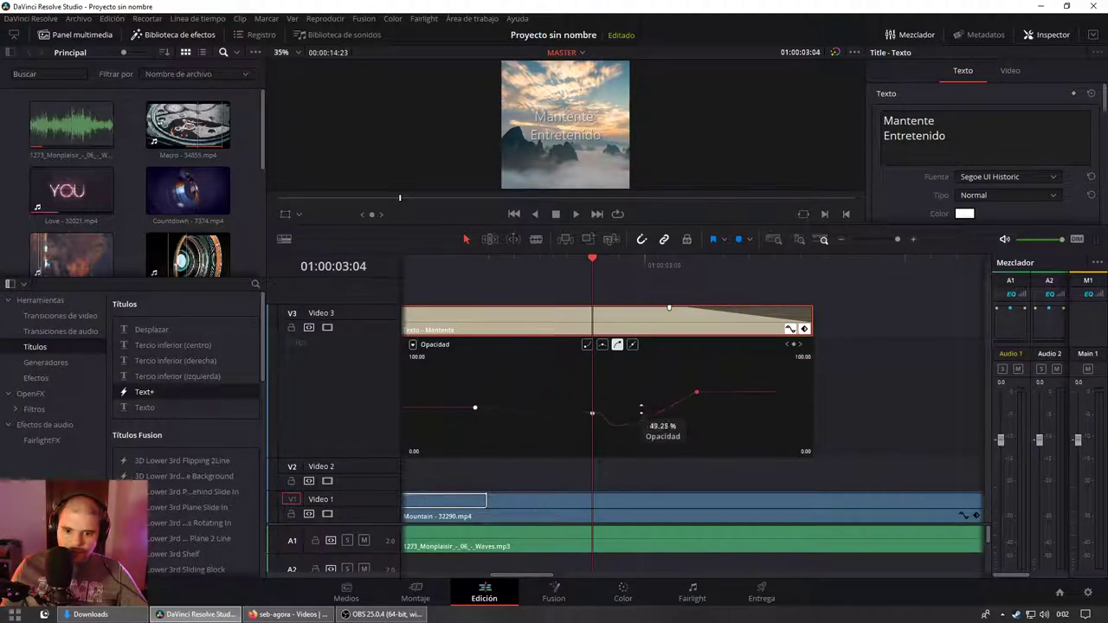
left_click_drag(640, 398, 697, 371)
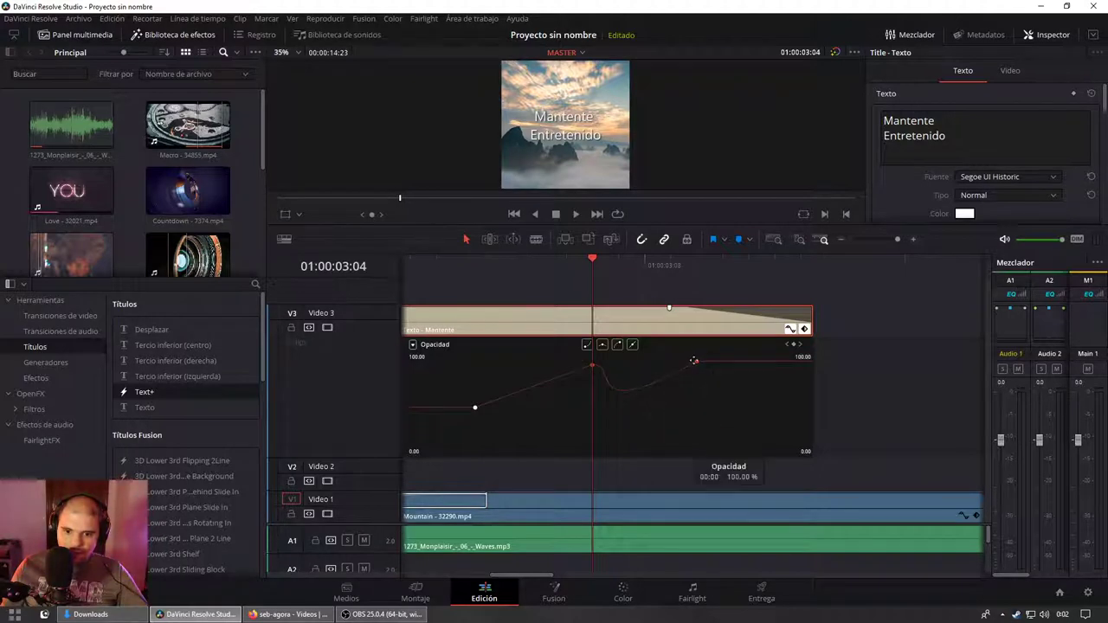
left_click_drag(592, 366, 590, 396)
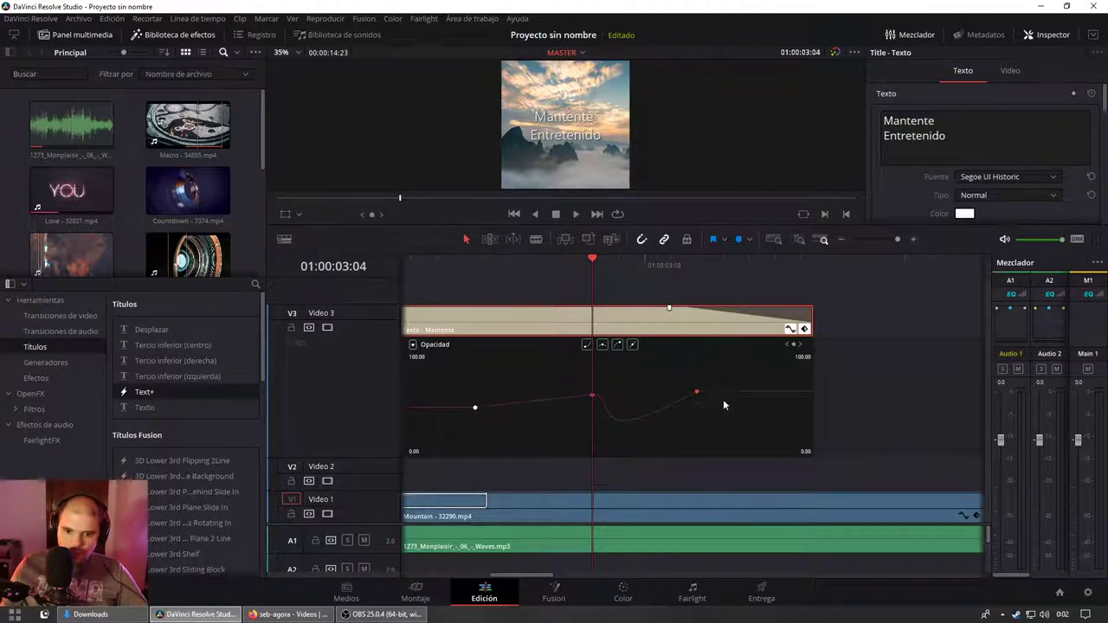
left_click_drag(698, 391, 696, 363)
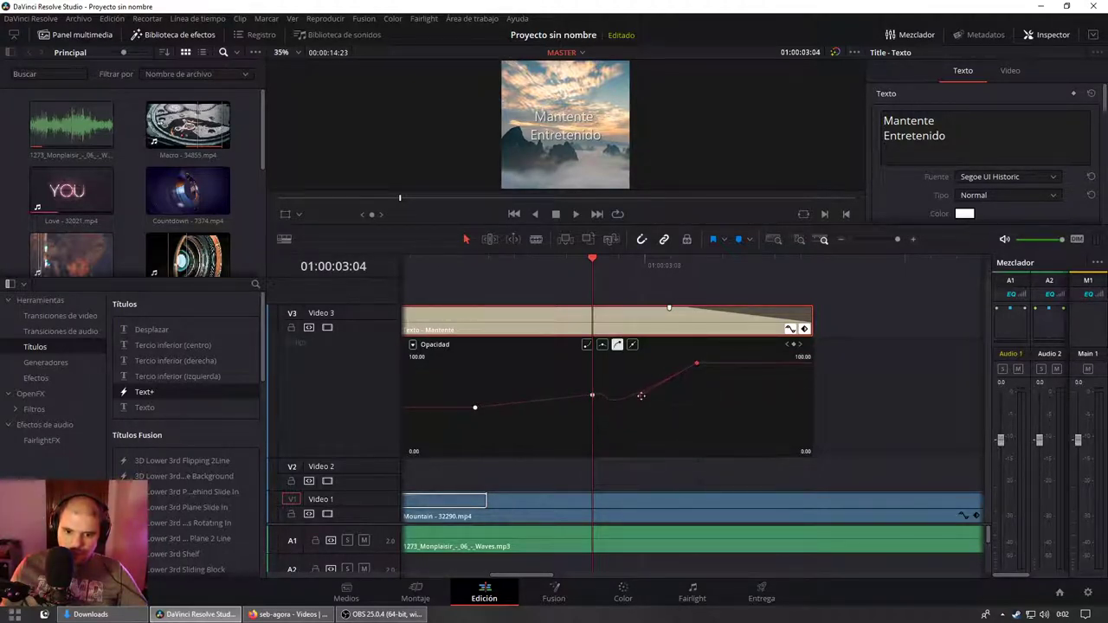
left_click_drag(666, 432, 637, 372)
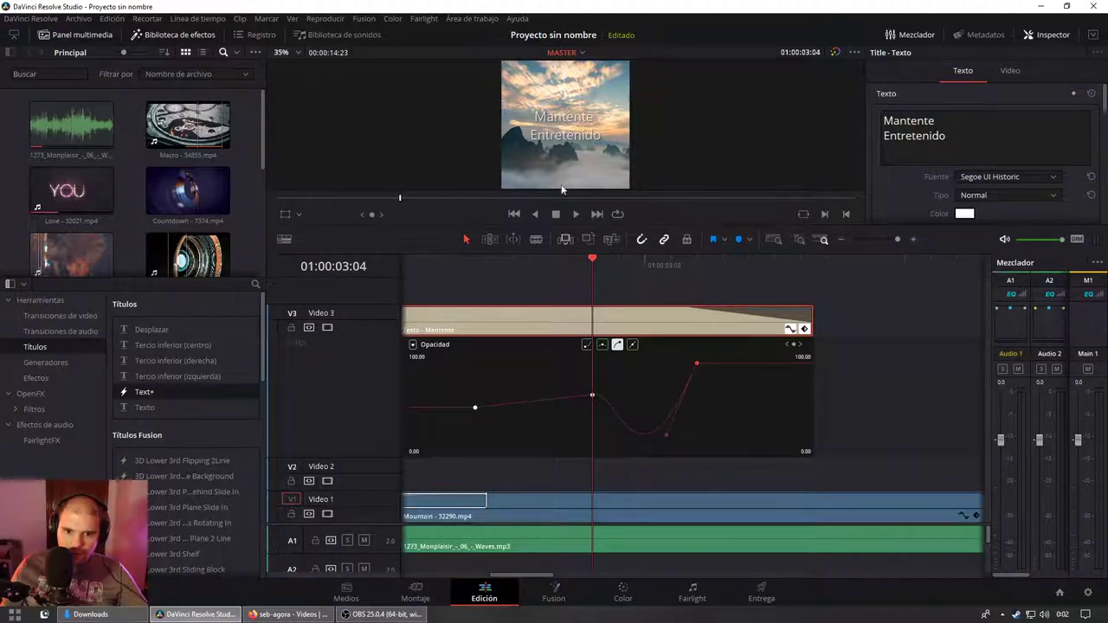
Step: Play and scrub through the revised fade, then toggle the opacity curve editor off and on
key("space")
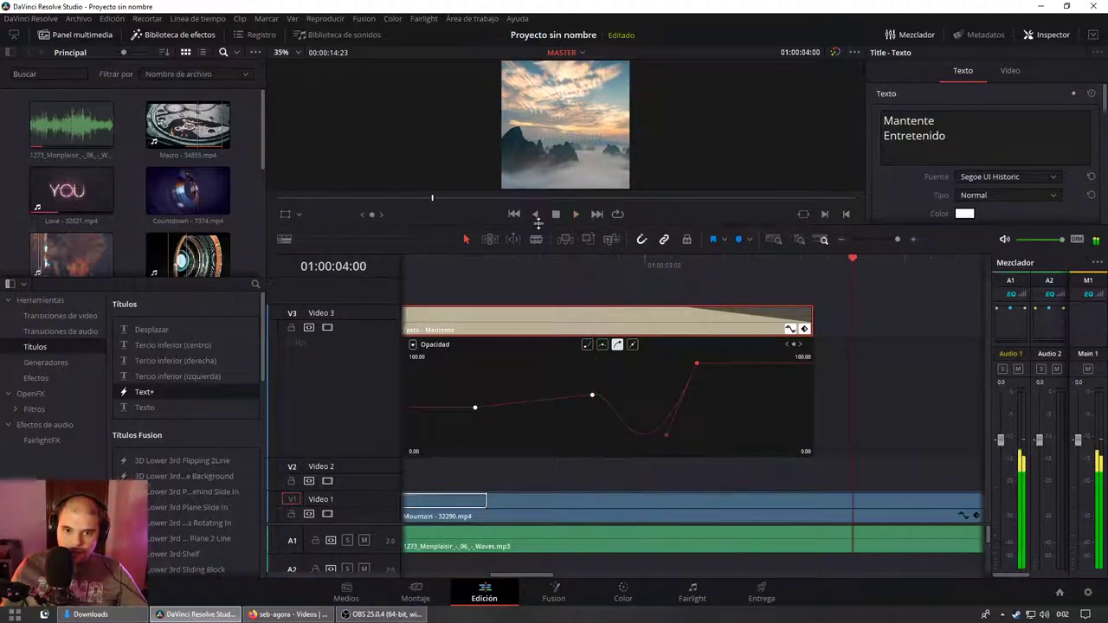
left_click_drag(596, 270, 698, 285)
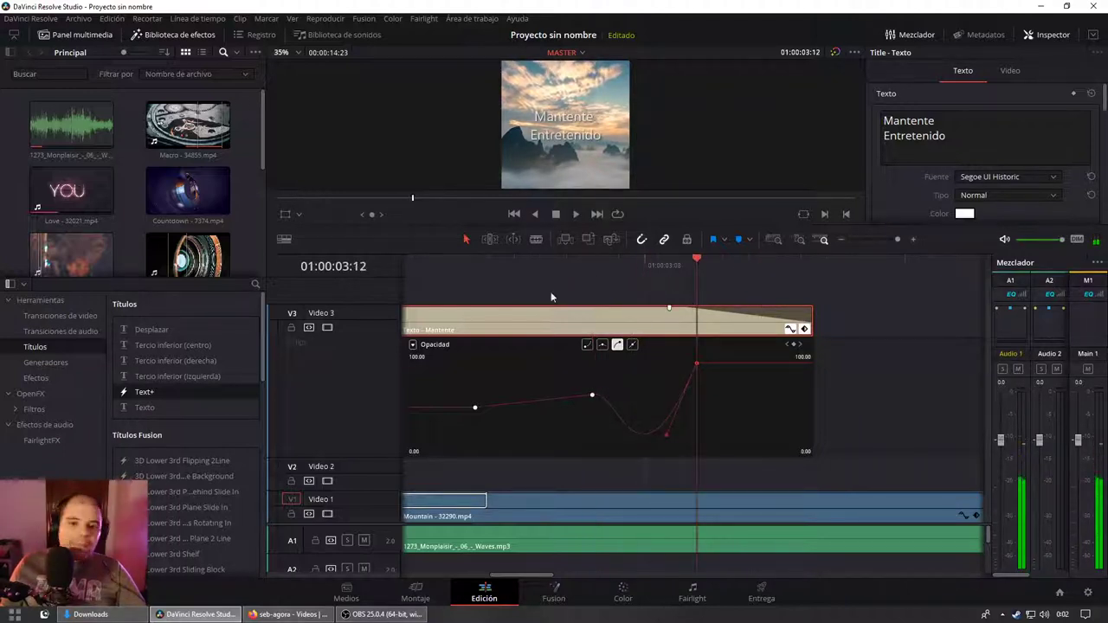
left_click(790, 329)
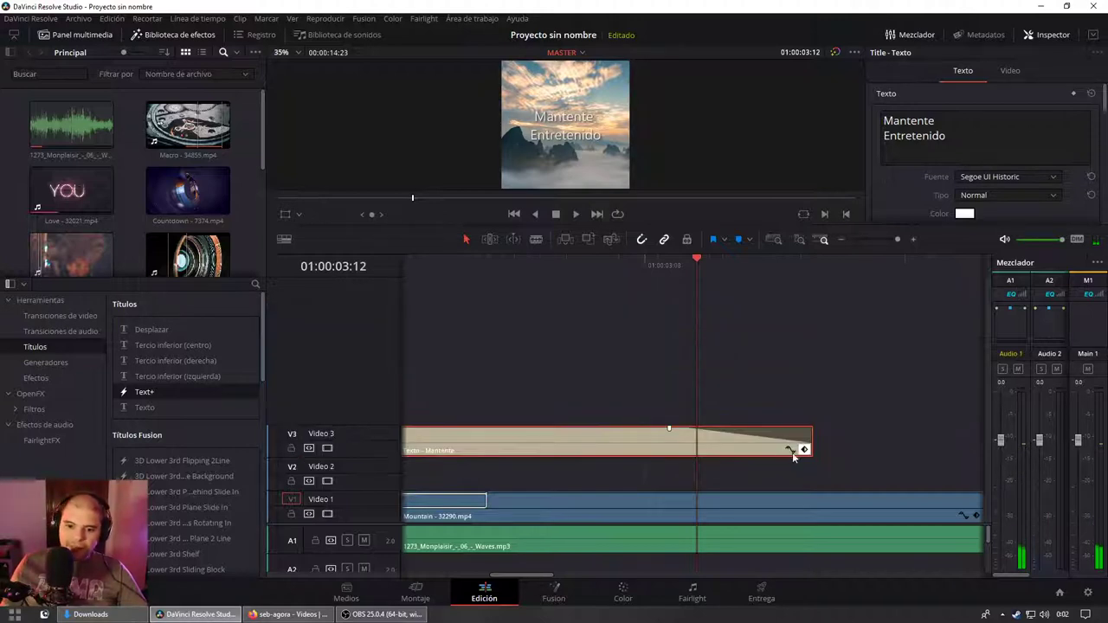
left_click(789, 450)
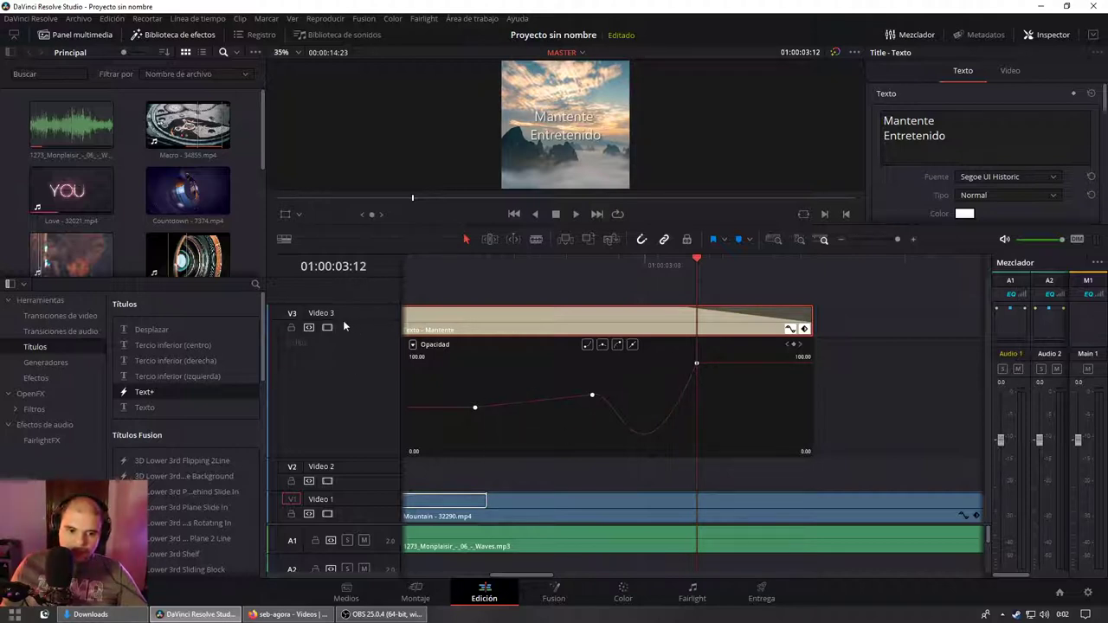
Step: Hide the opacity curve editor and enlarge the viewer above the timeline
left_click(790, 331)
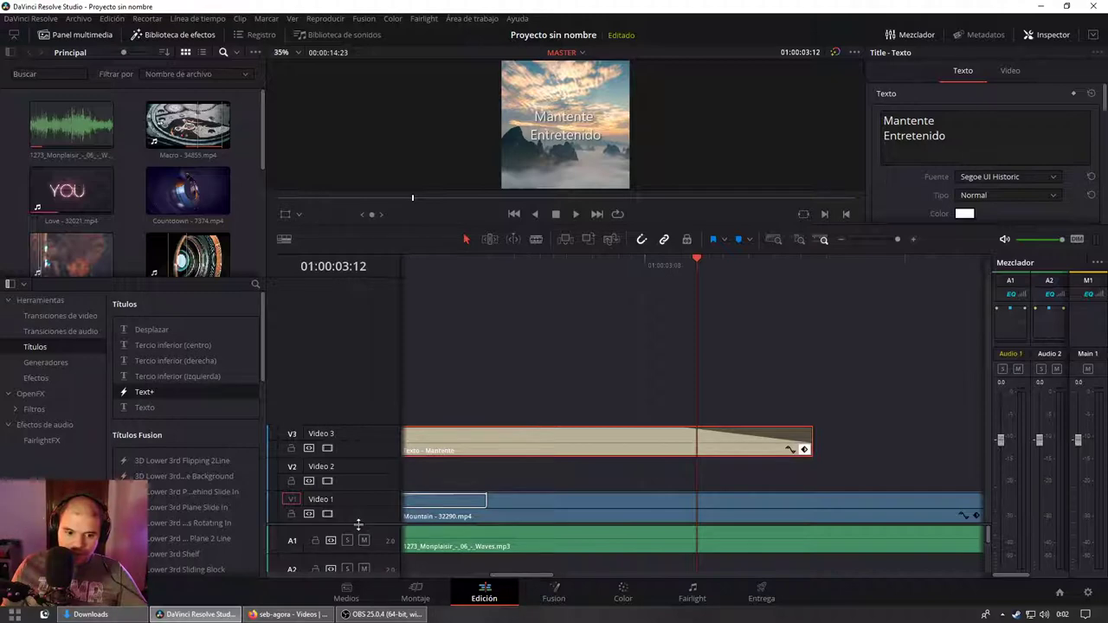
scroll(374, 415, "down", 2)
scroll(373, 460, "down", 1)
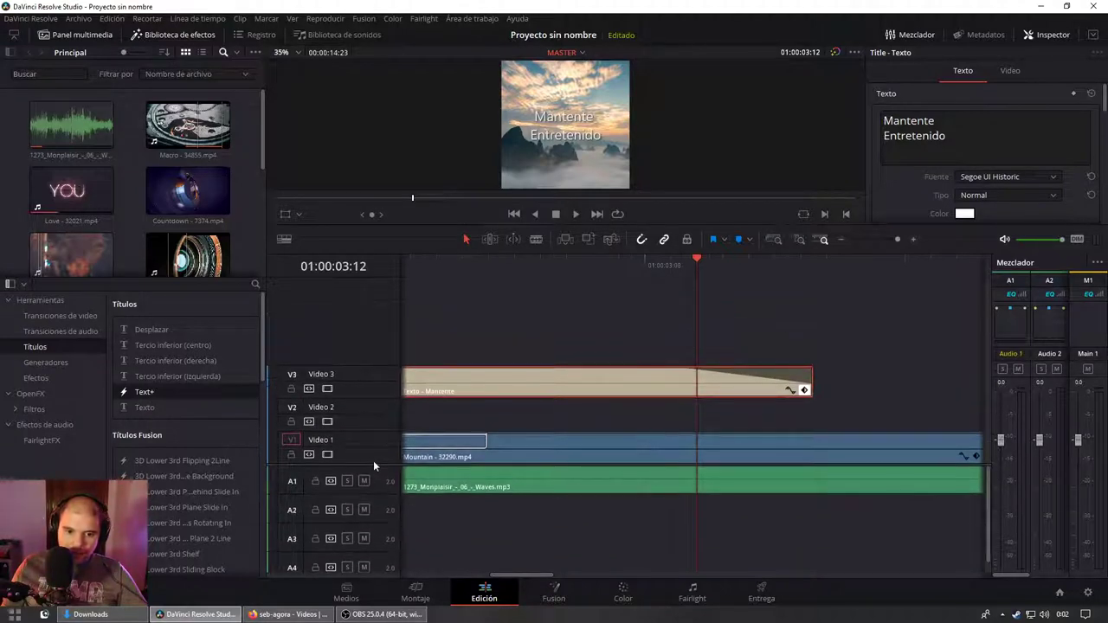
left_click_drag(341, 251, 341, 342)
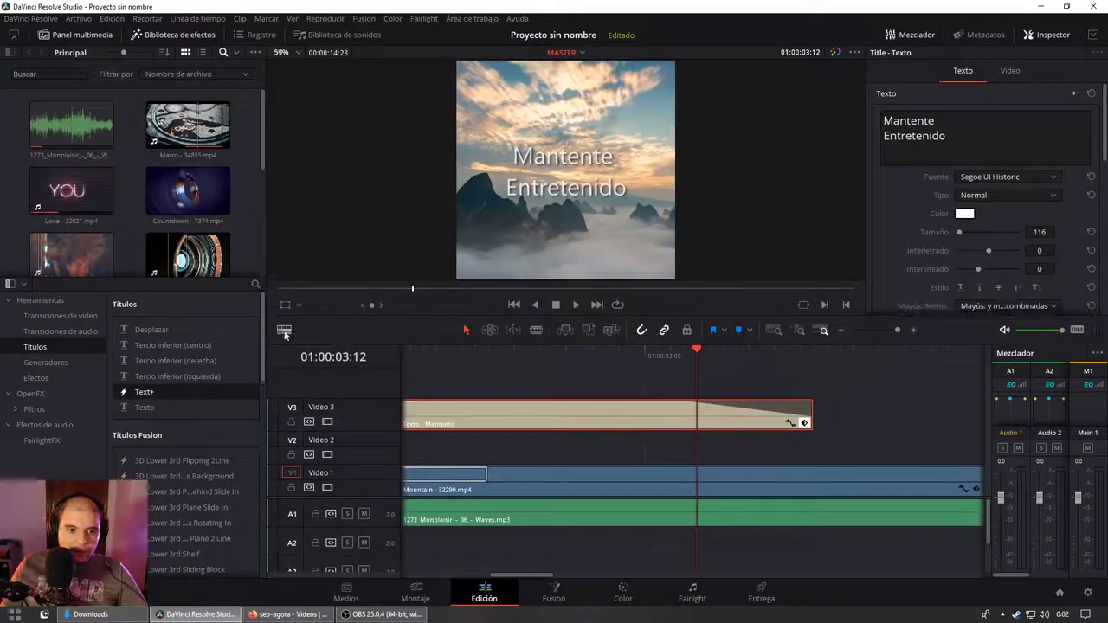
Step: Switch video tracks to the thumbnail view in Timeline View Options, keeping track height minimal
left_click(283, 329)
left_click(321, 419)
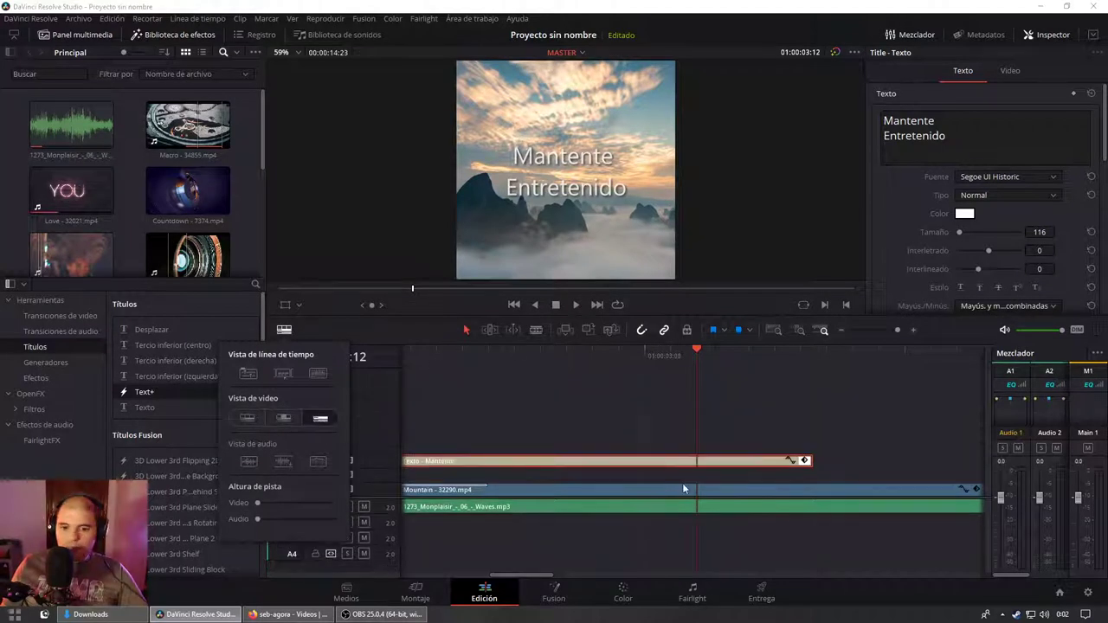
scroll(680, 482, "down", 1)
scroll(673, 479, "down", 1)
scroll(669, 476, "down", 2)
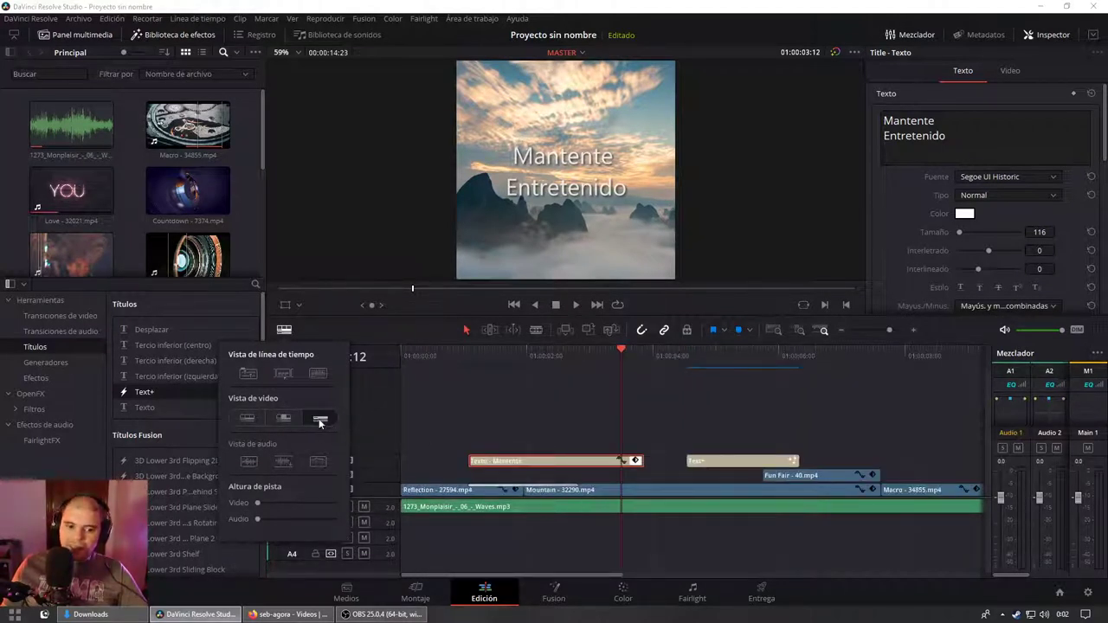
mouse_move(256, 504)
left_mouse_down()
mouse_move(302, 503)
mouse_move(257, 503)
left_mouse_up()
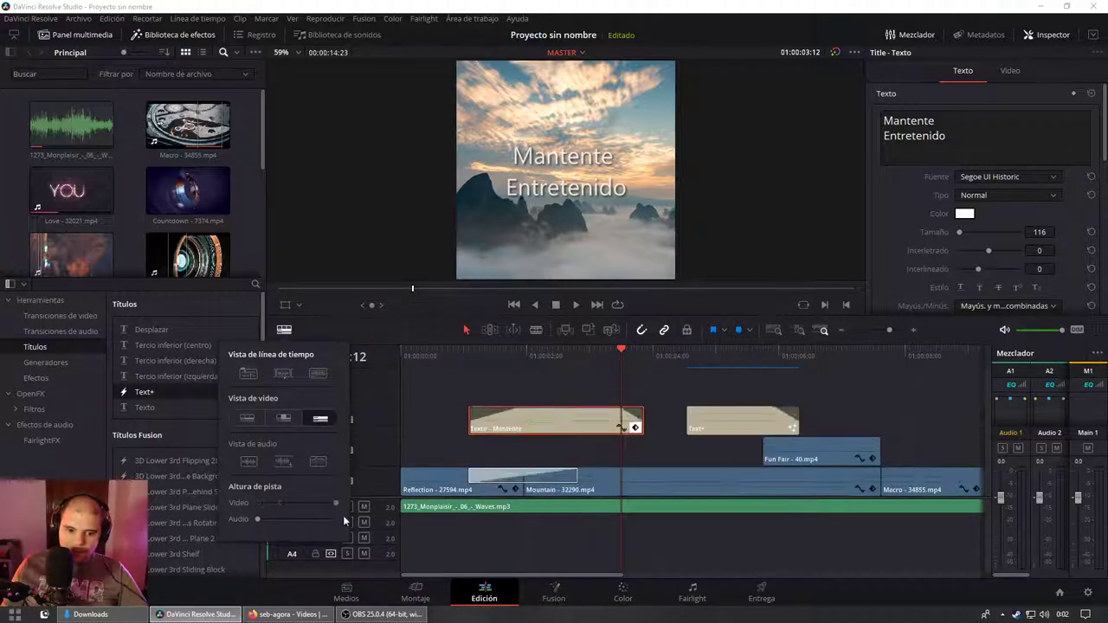
left_click(284, 418)
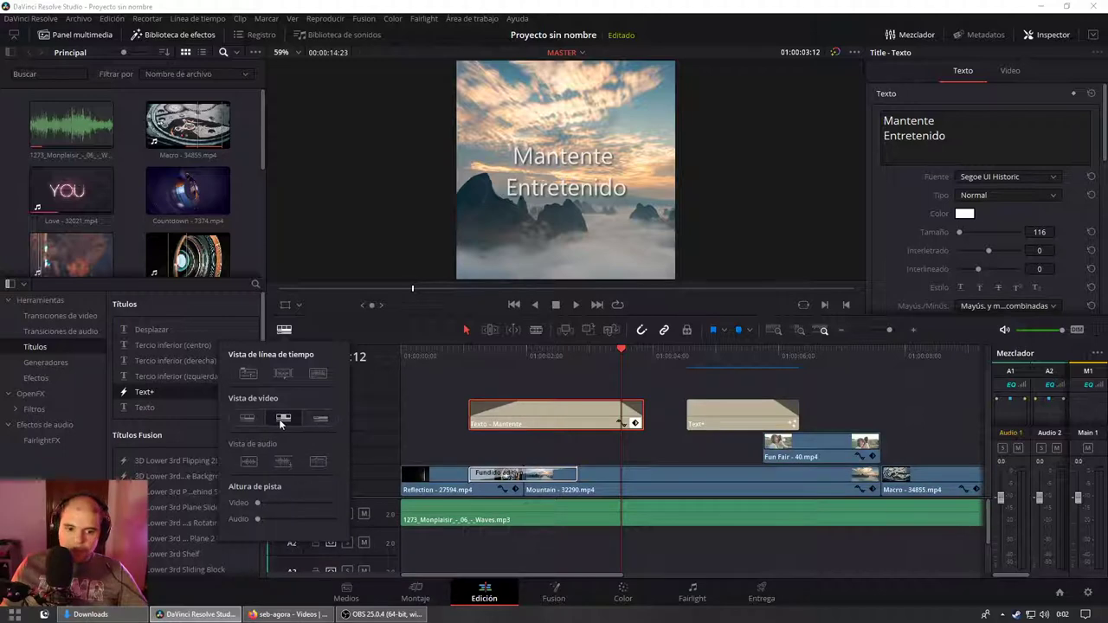
left_click_drag(259, 503, 219, 502)
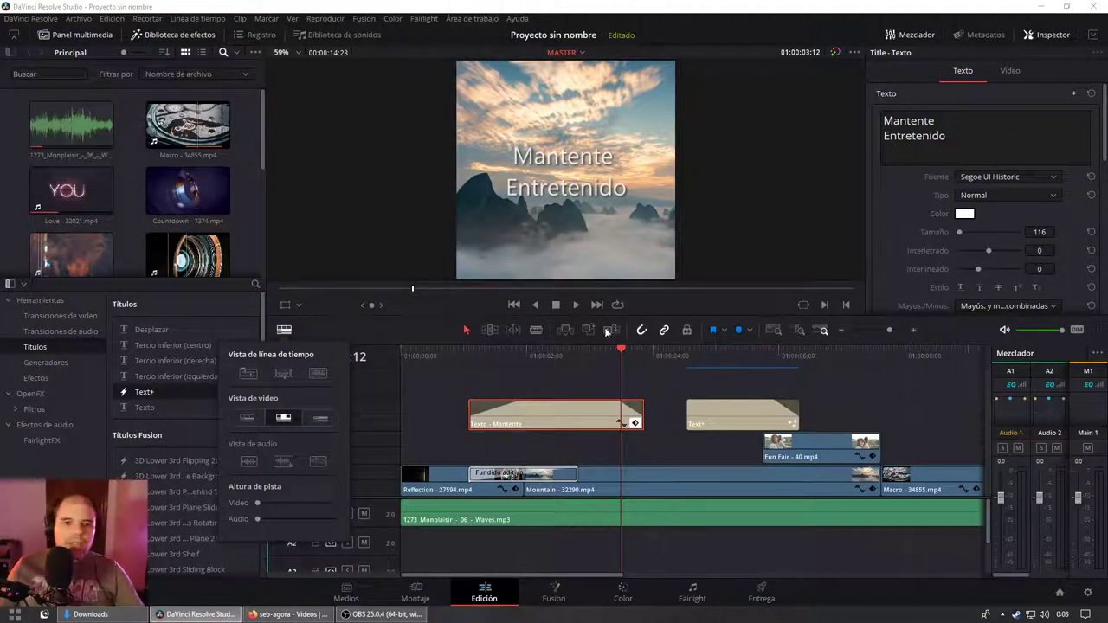
Step: Play from 01:00:00:17 to review the titles, then select the 'Juega con cosas nuevas' Text+ clip
left_click(469, 355)
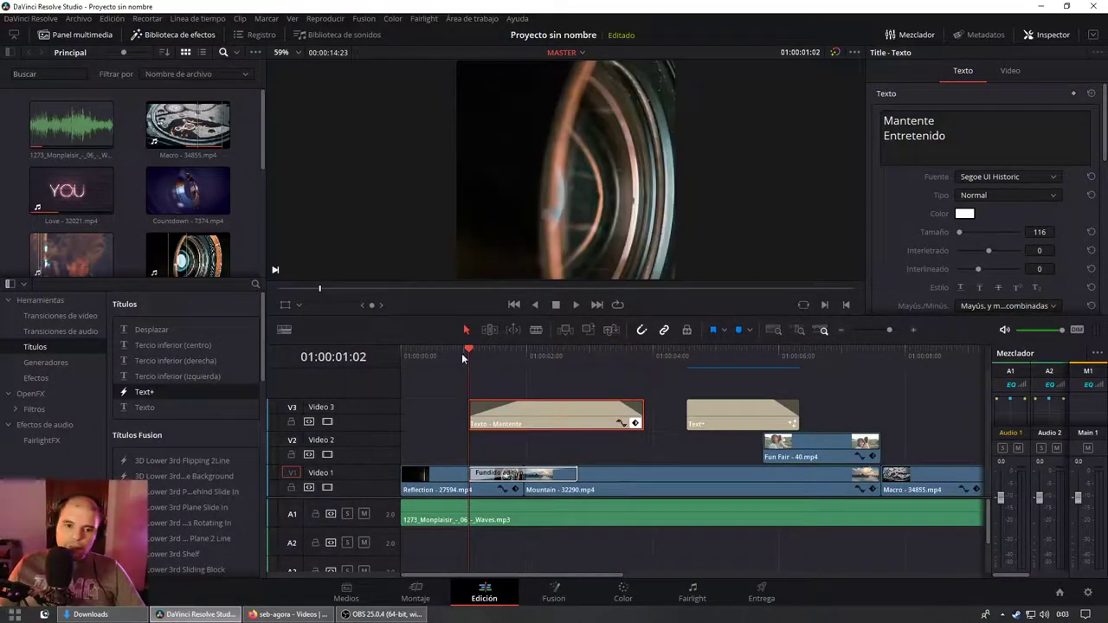
left_click_drag(461, 355, 446, 354)
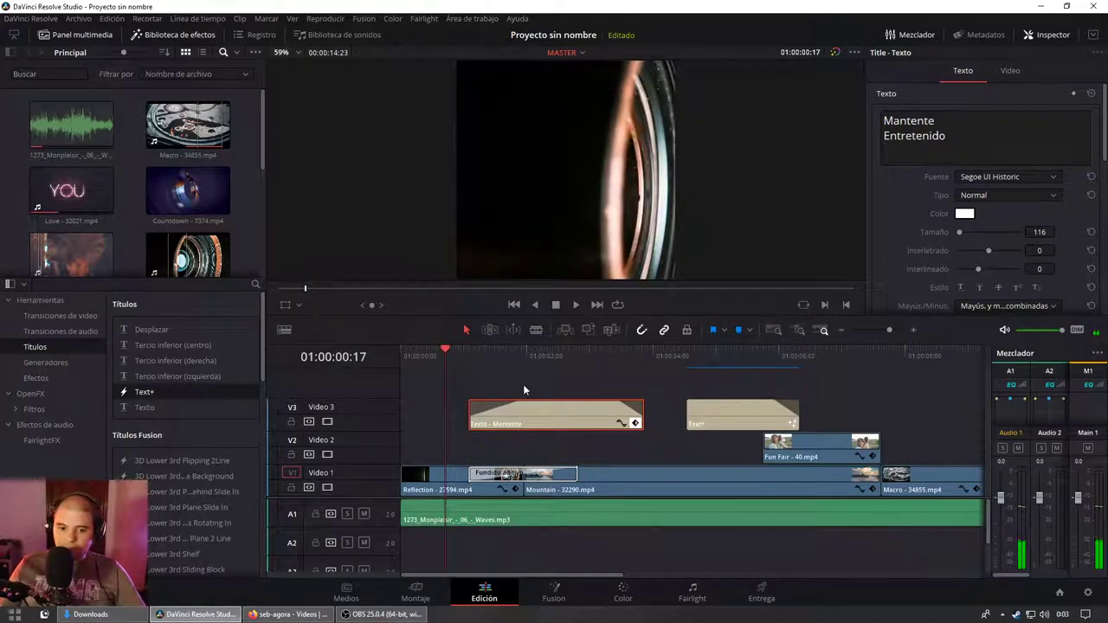
key("space")
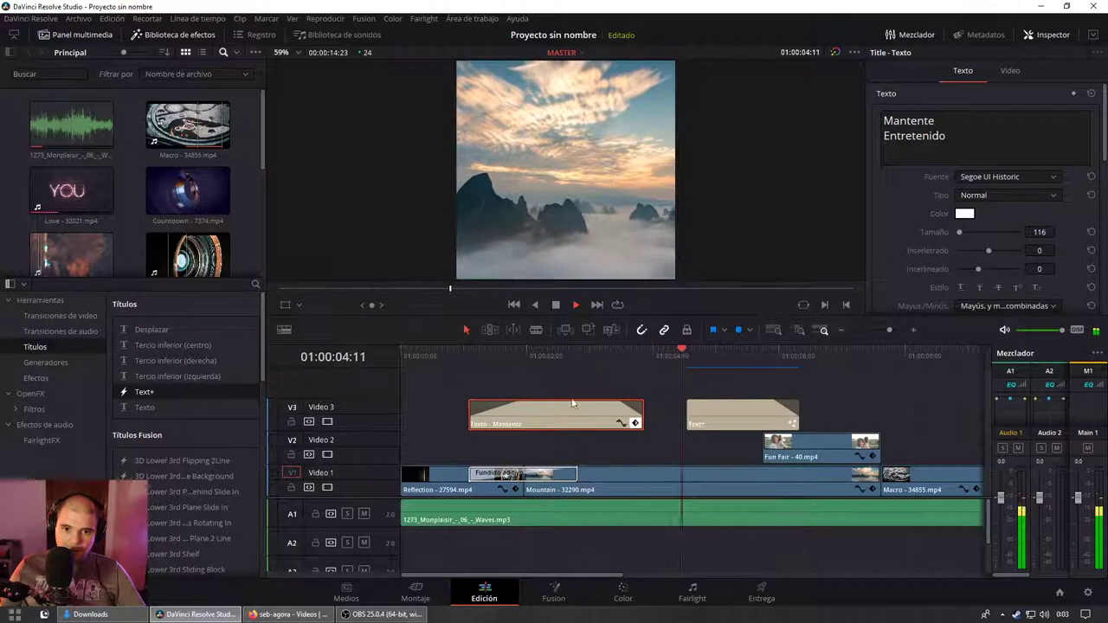
key("space")
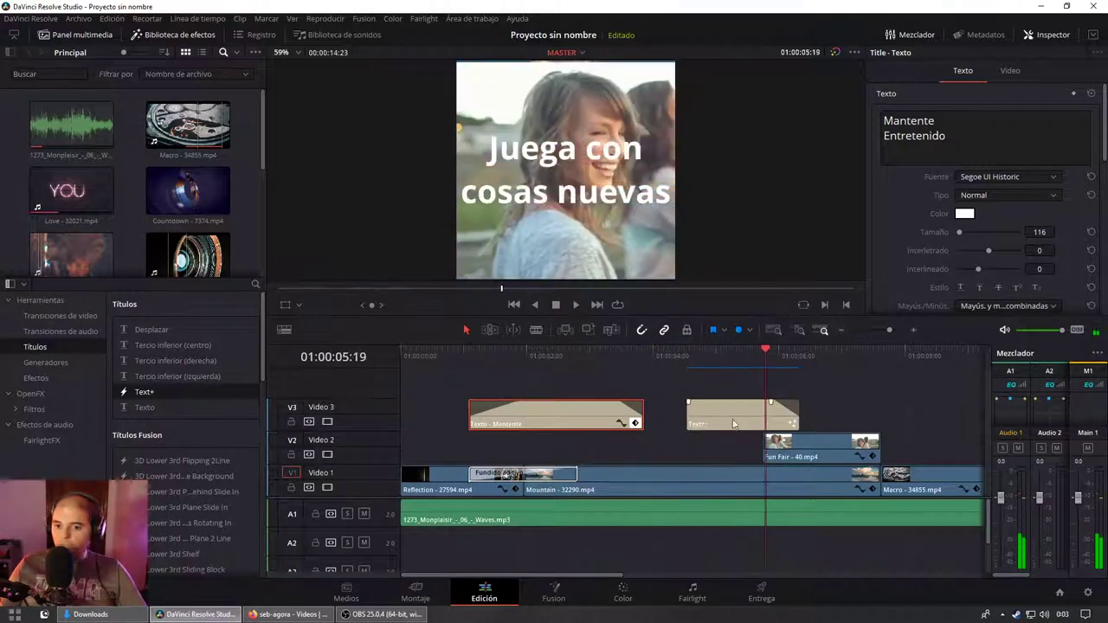
left_click(733, 423)
left_click(687, 353)
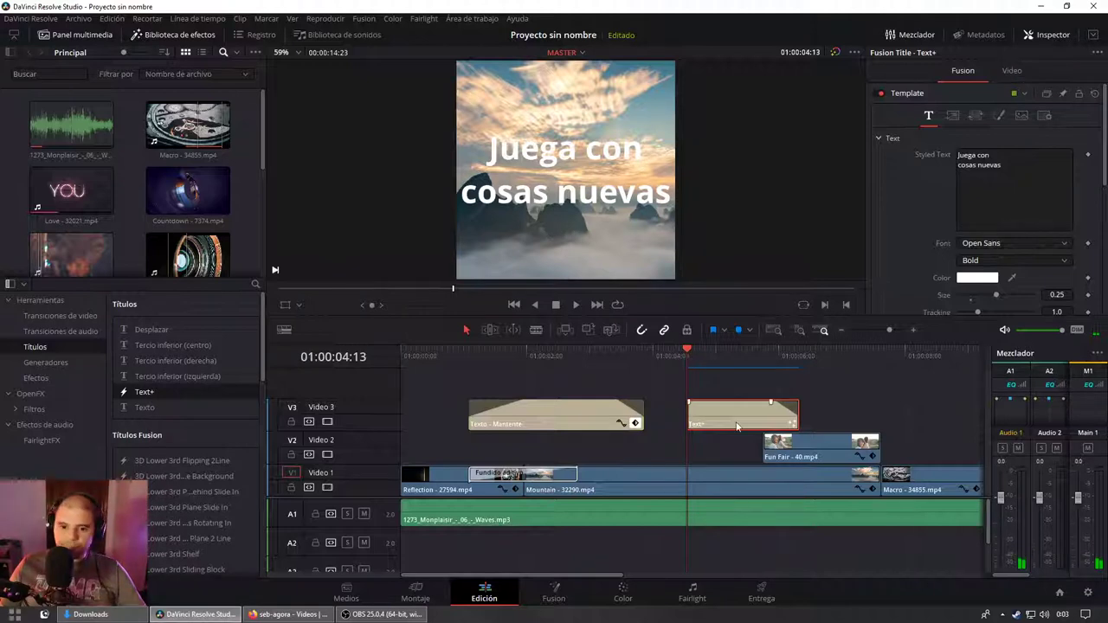
Step: Set the title's Zoom to 0.890 in the Inspector Video settings and preview it
left_click(1011, 70)
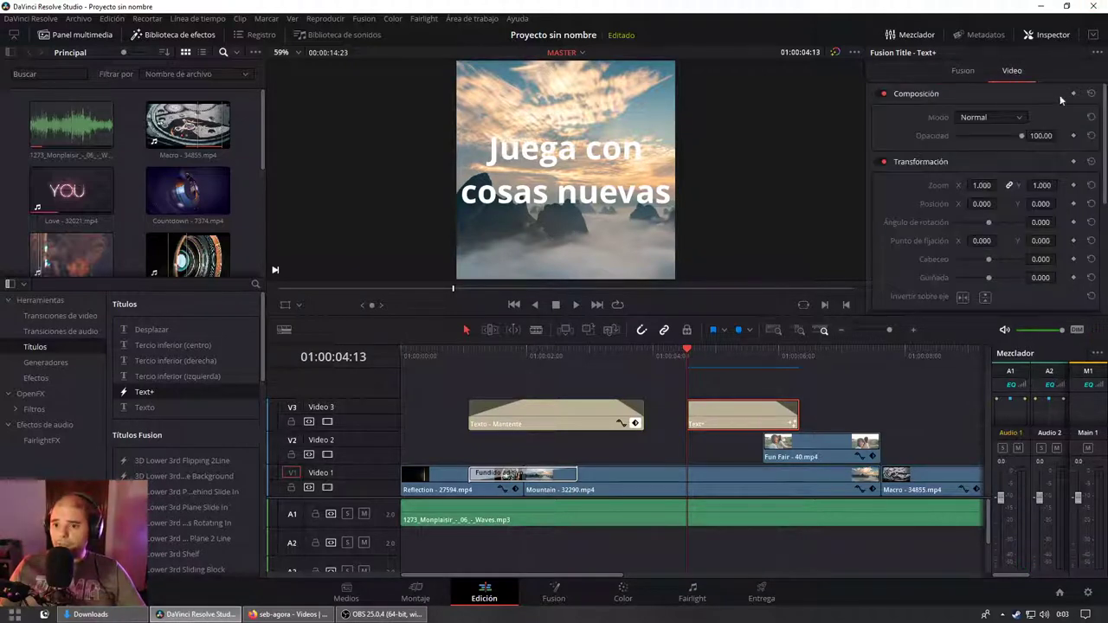
left_click_drag(977, 188, 953, 188)
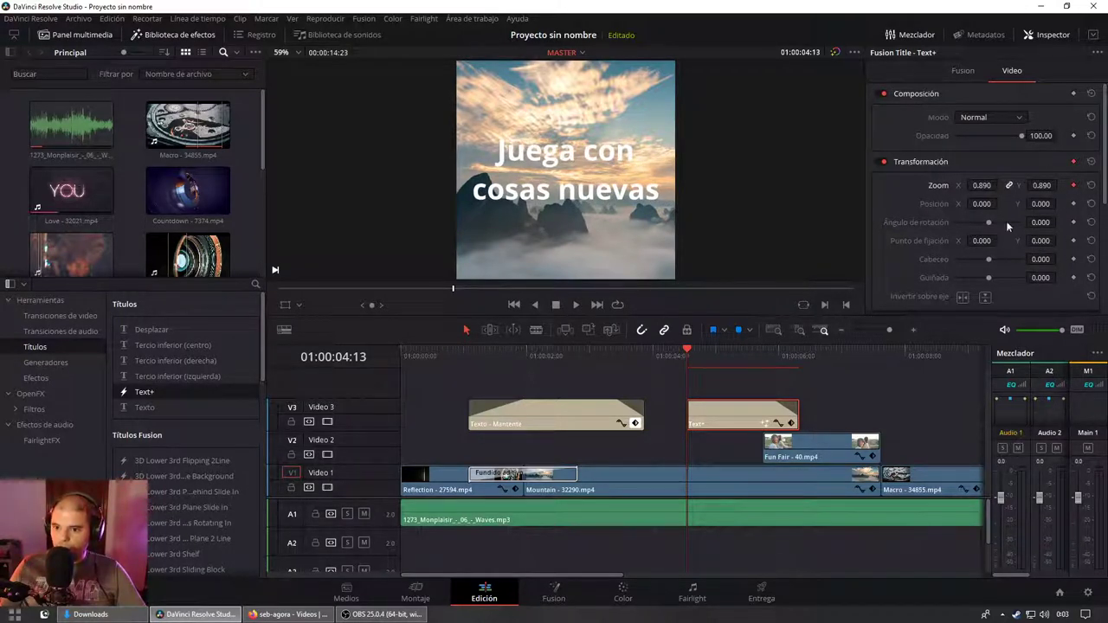
left_click_drag(686, 349, 796, 356)
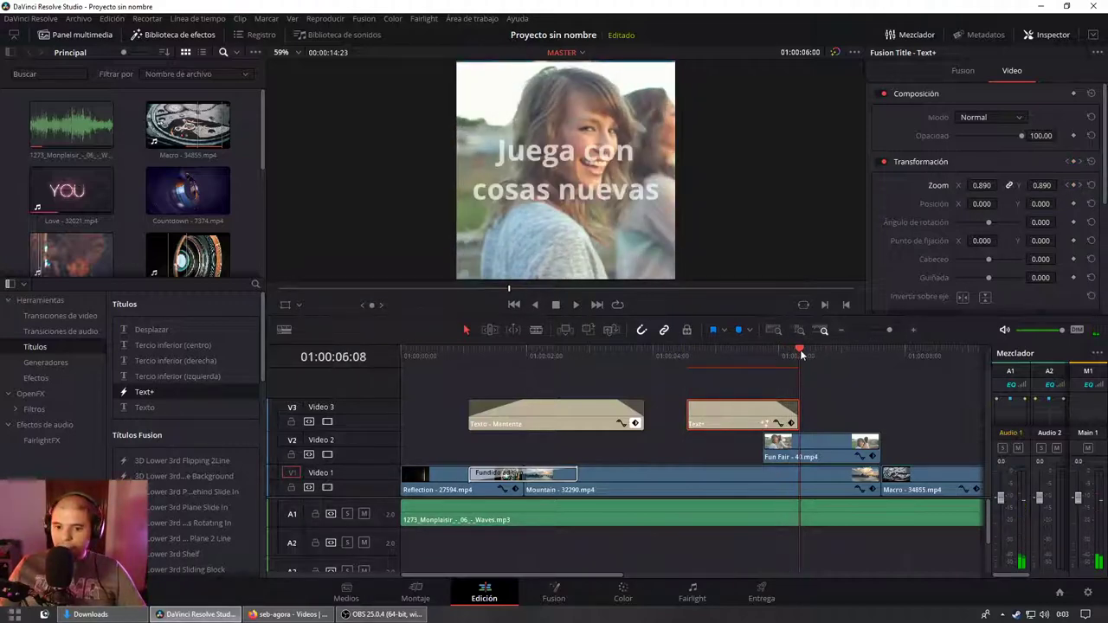
left_click_drag(801, 354, 732, 354)
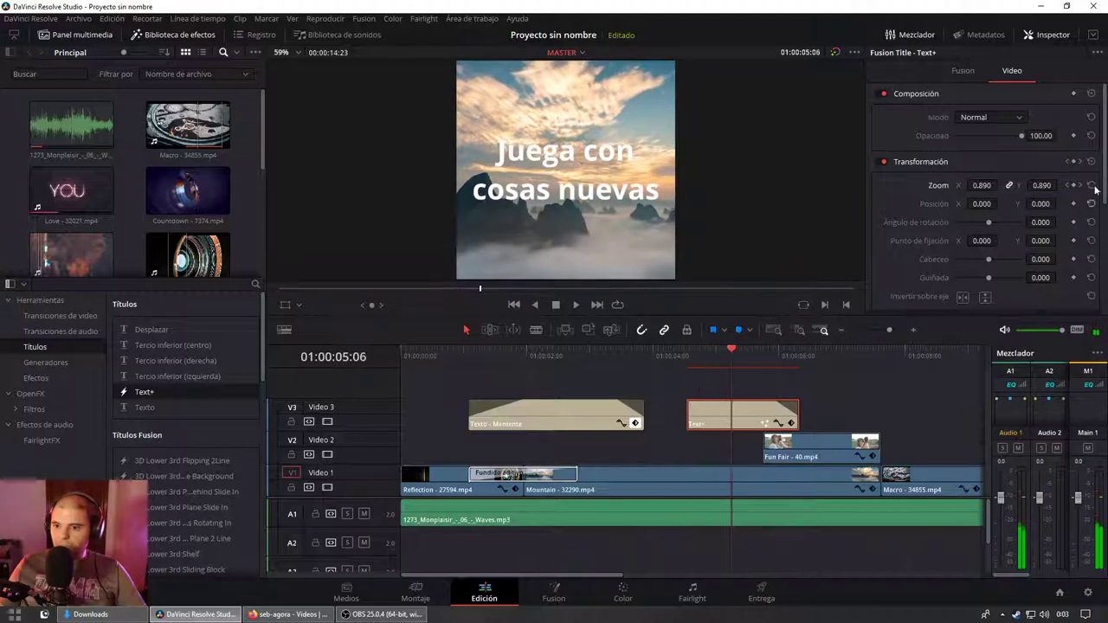
Step: Keyframe the title's starting Zoom at about 0.05 and play the grow animation
left_click(1068, 185)
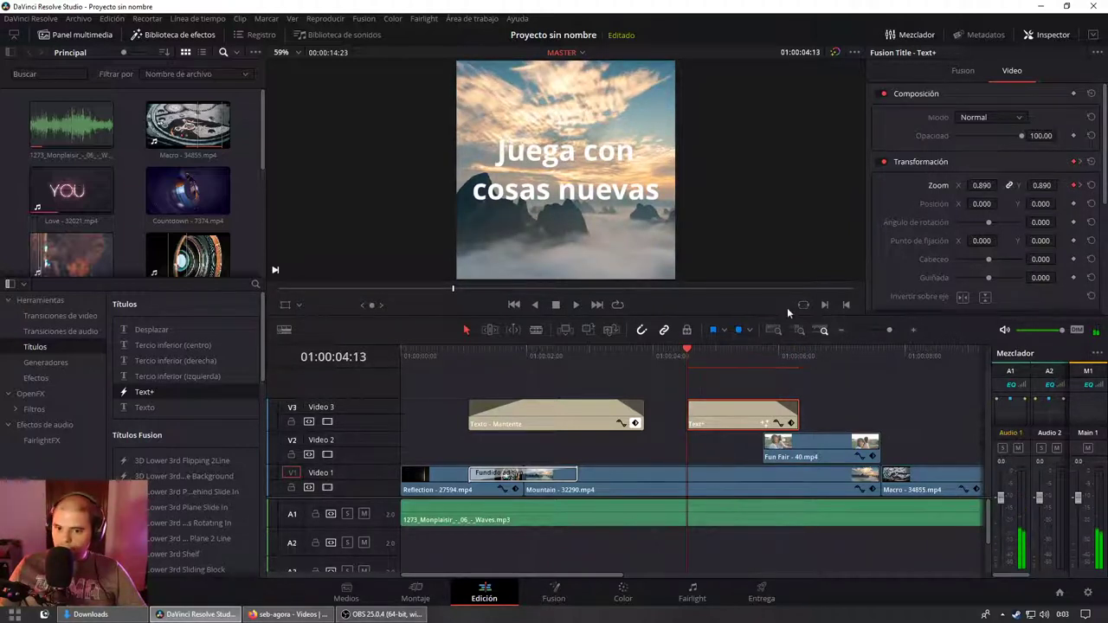
left_click_drag(982, 185, 1001, 184)
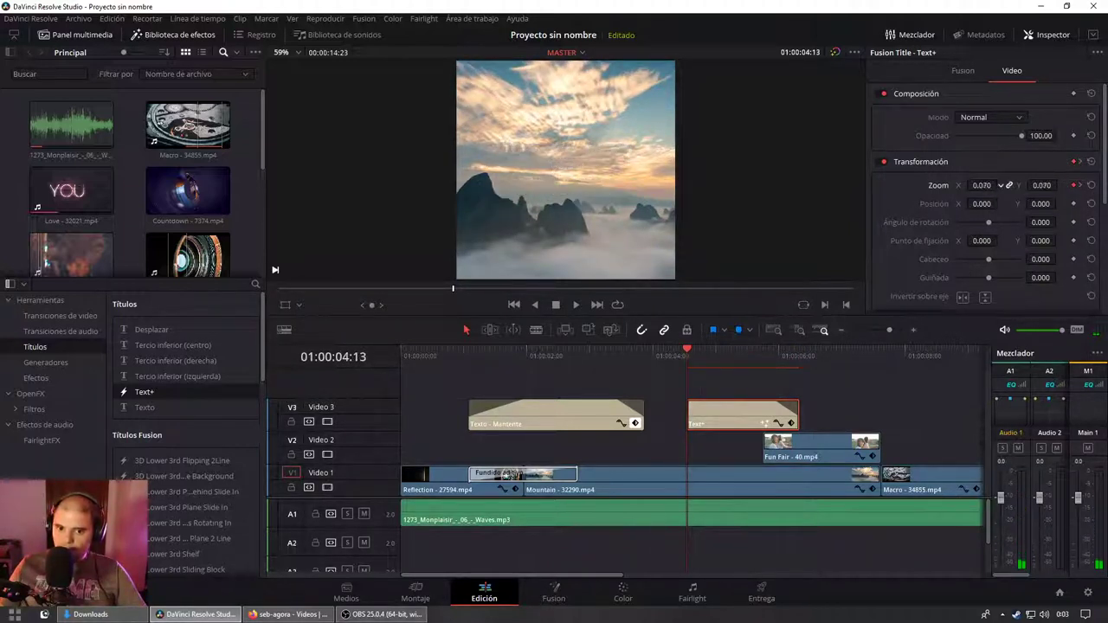
left_click(667, 355)
key("space")
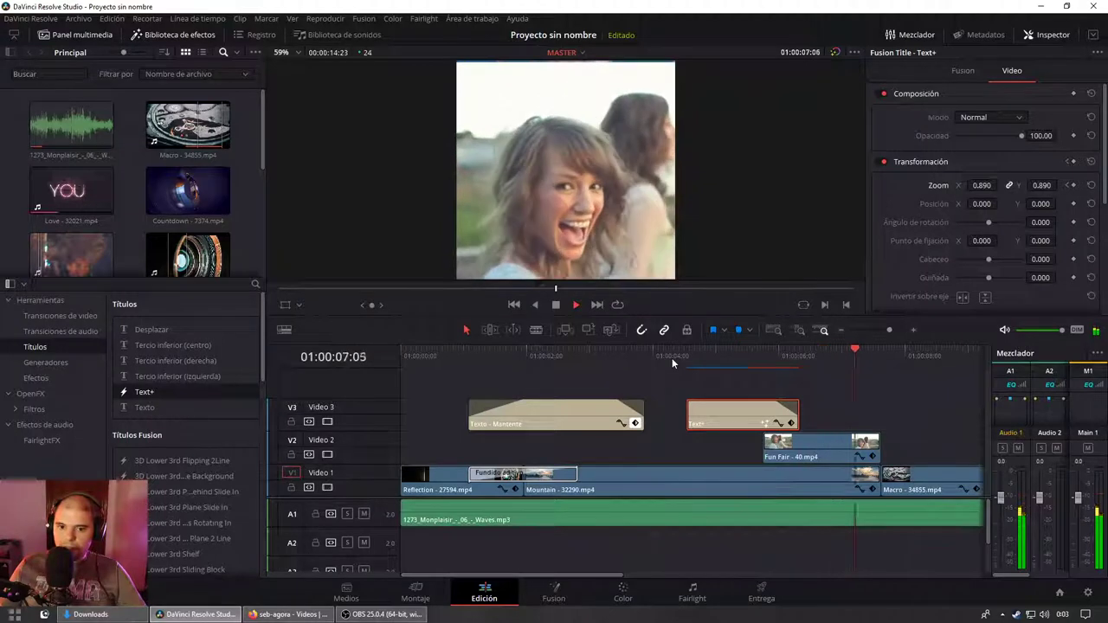
key("space")
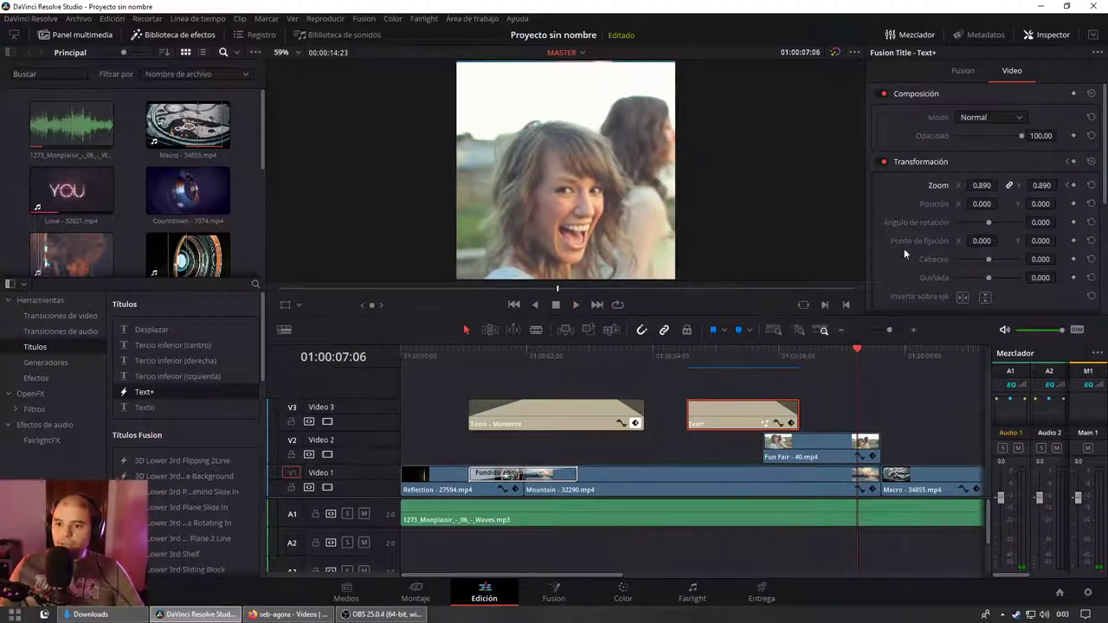
Step: Show the title's zoom keyframe curve and zoom the timeline to reach the clip's end
left_click(777, 422)
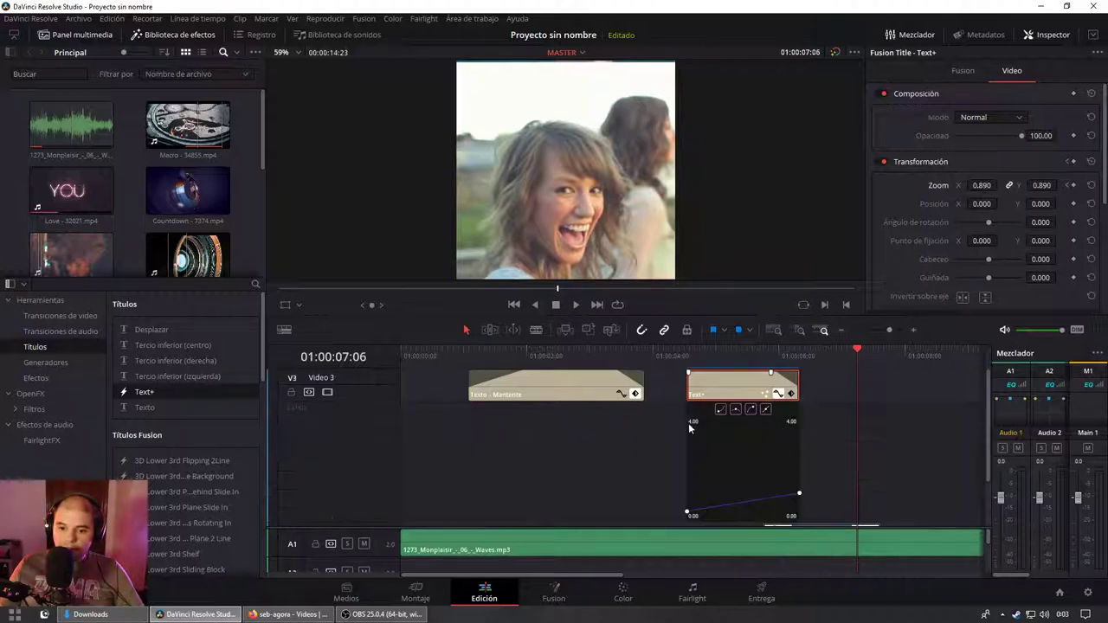
scroll(741, 435, "right", 3)
left_click(533, 351)
key("ctrl+equal")
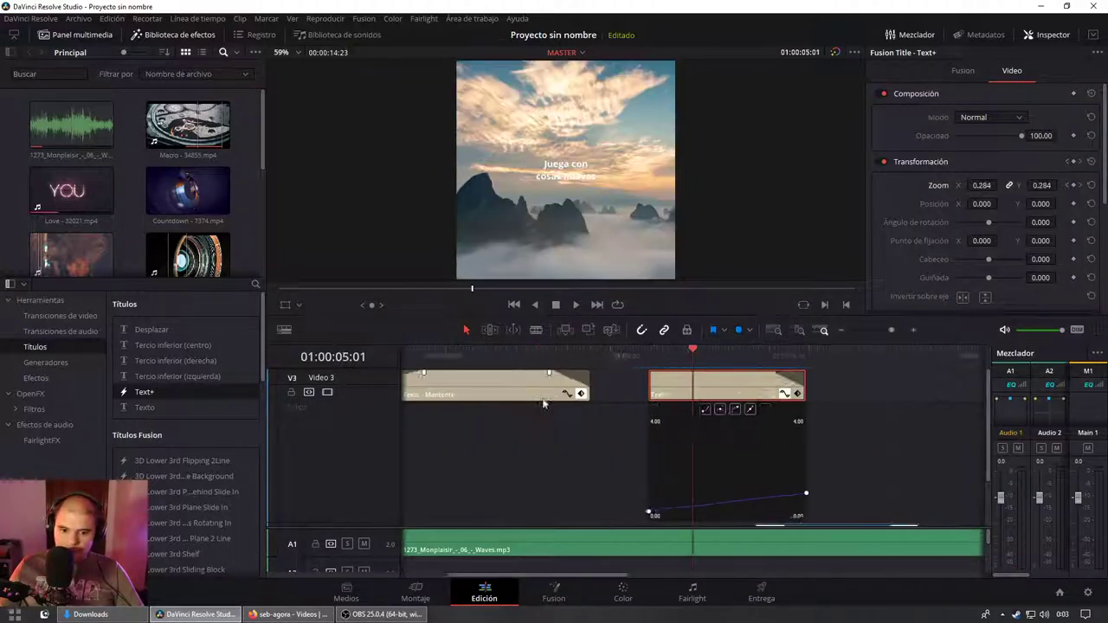
scroll(727, 421, "up", 2)
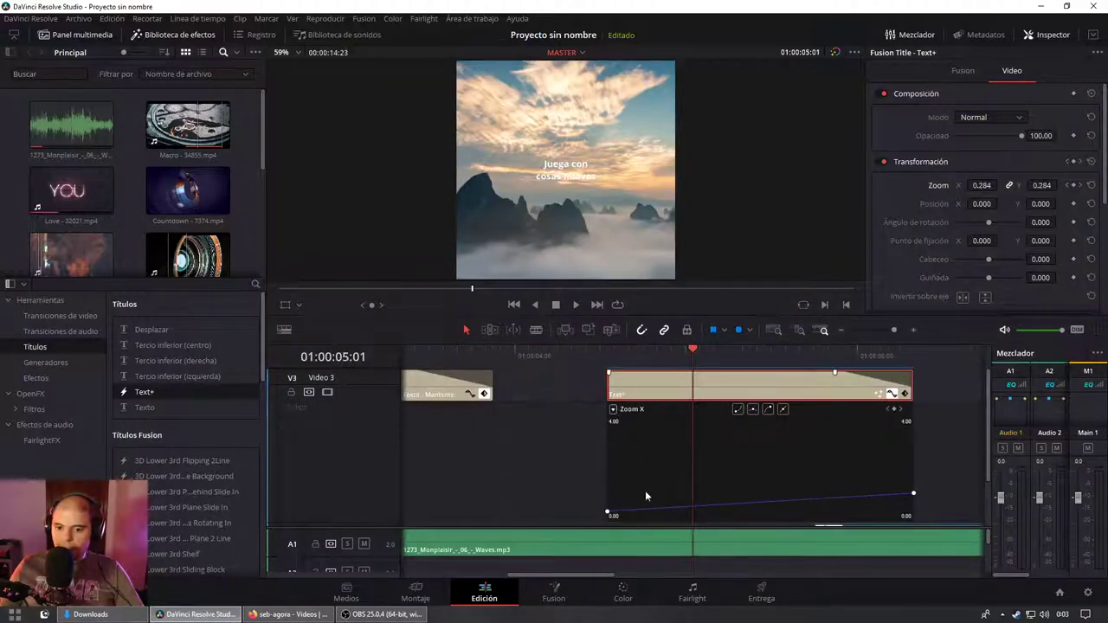
key("Up")
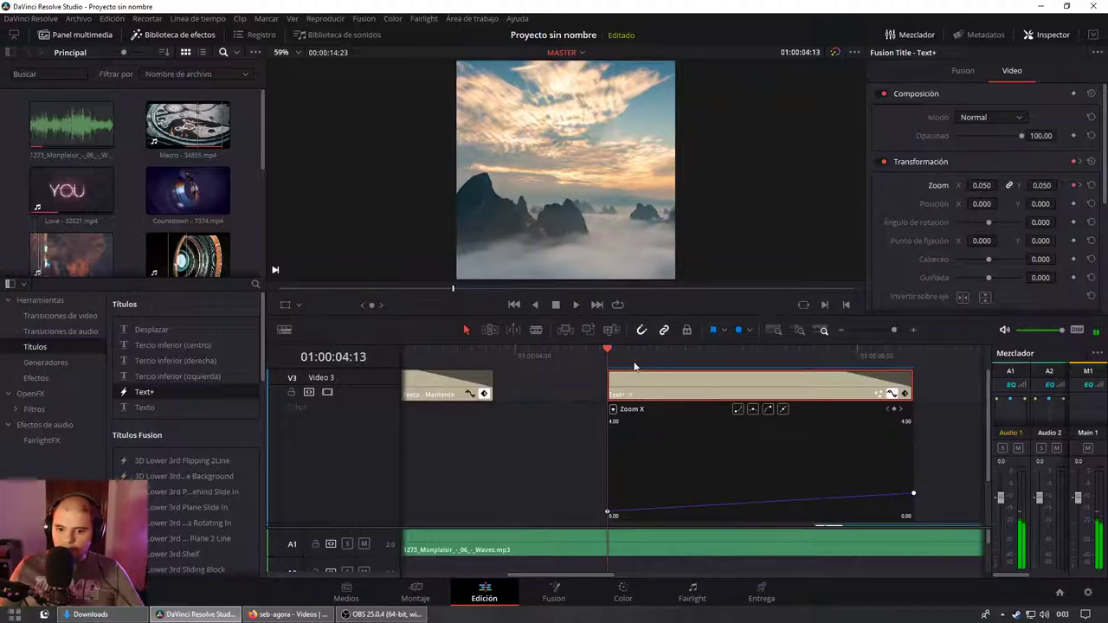
left_click_drag(634, 367, 910, 376)
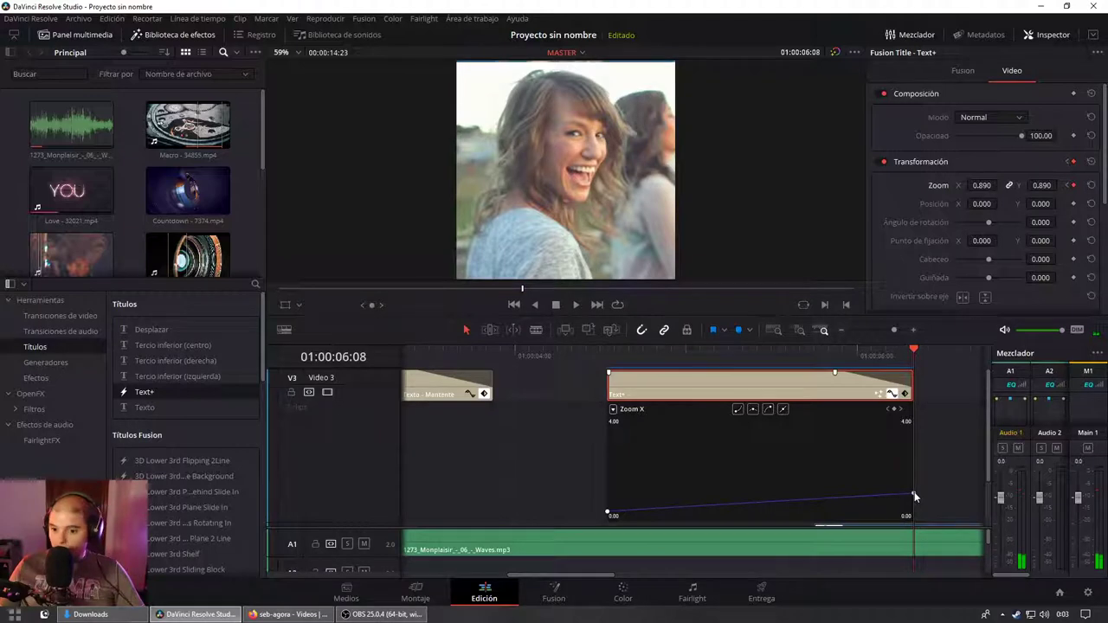
Step: Raise the final Zoom keyframe to about 2.25 and replay the animation to check it
left_click_drag(914, 495, 916, 444)
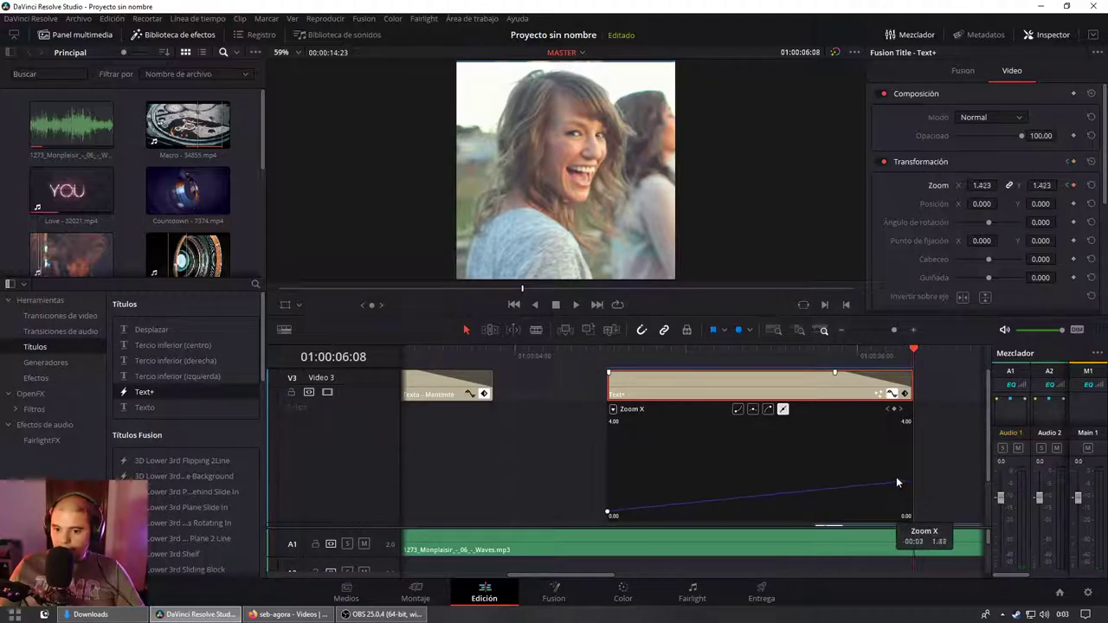
left_click(683, 355)
key("space")
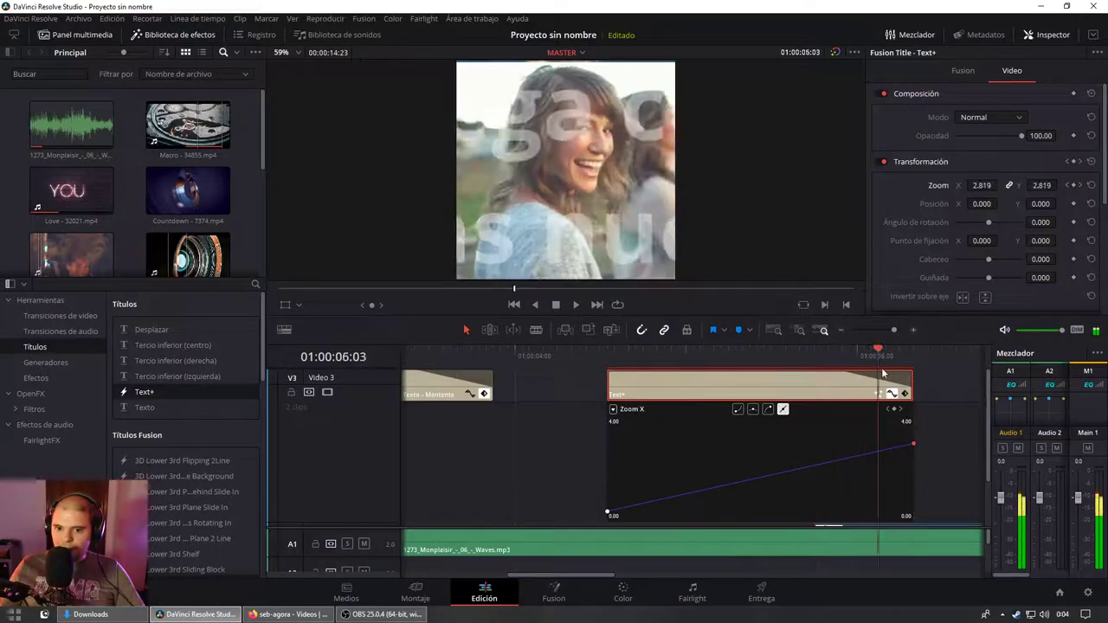
key("space")
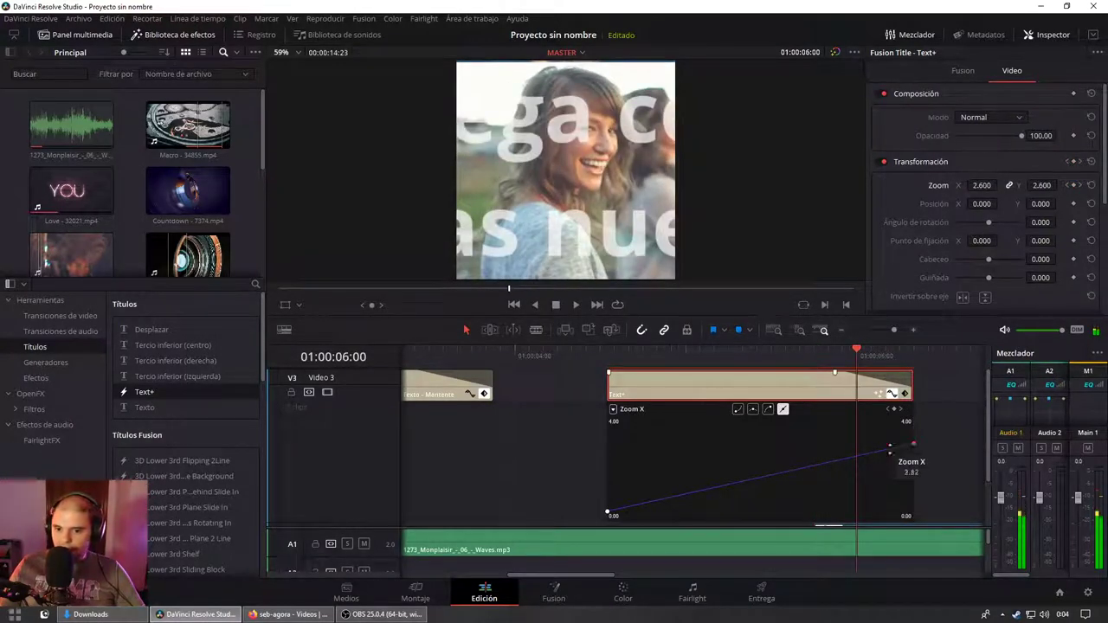
left_click_drag(912, 446, 907, 453)
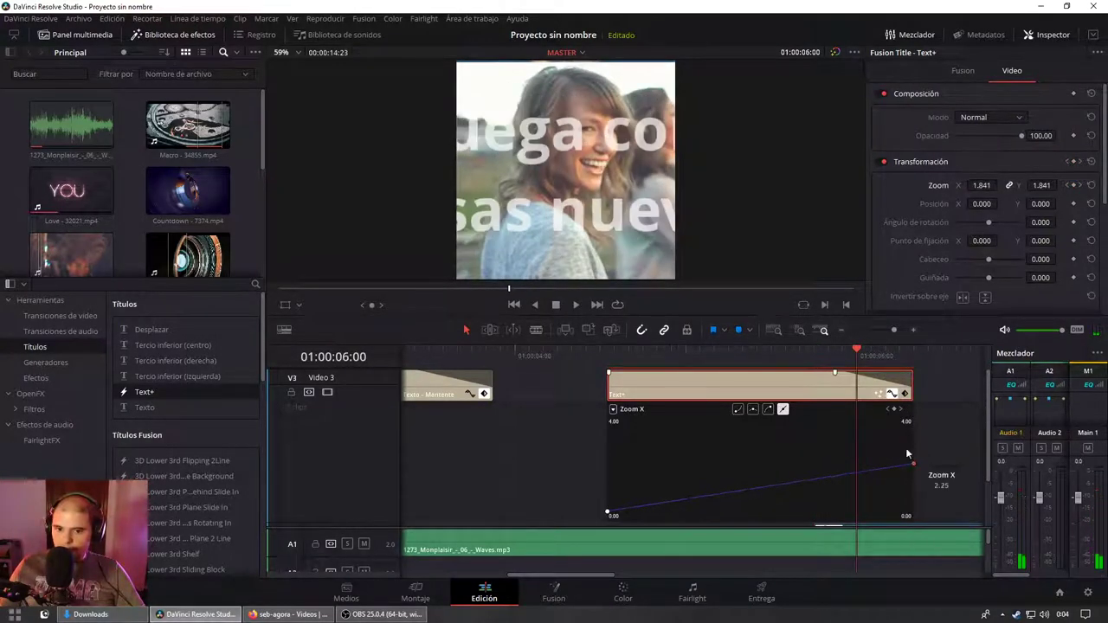
key("space")
left_click_drag(700, 354, 612, 367)
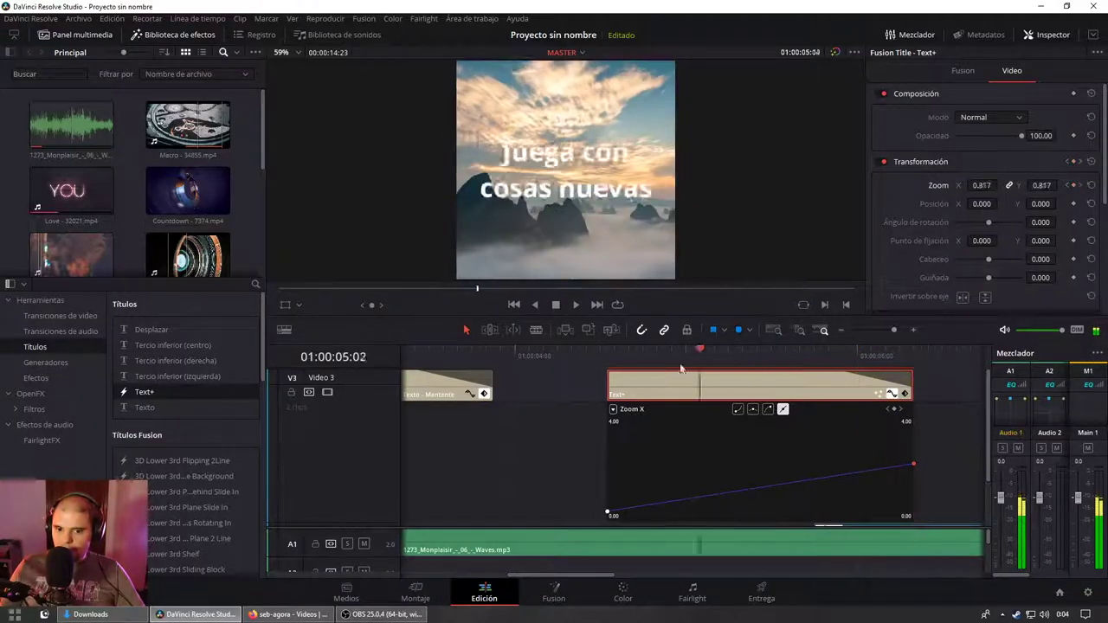
key("space")
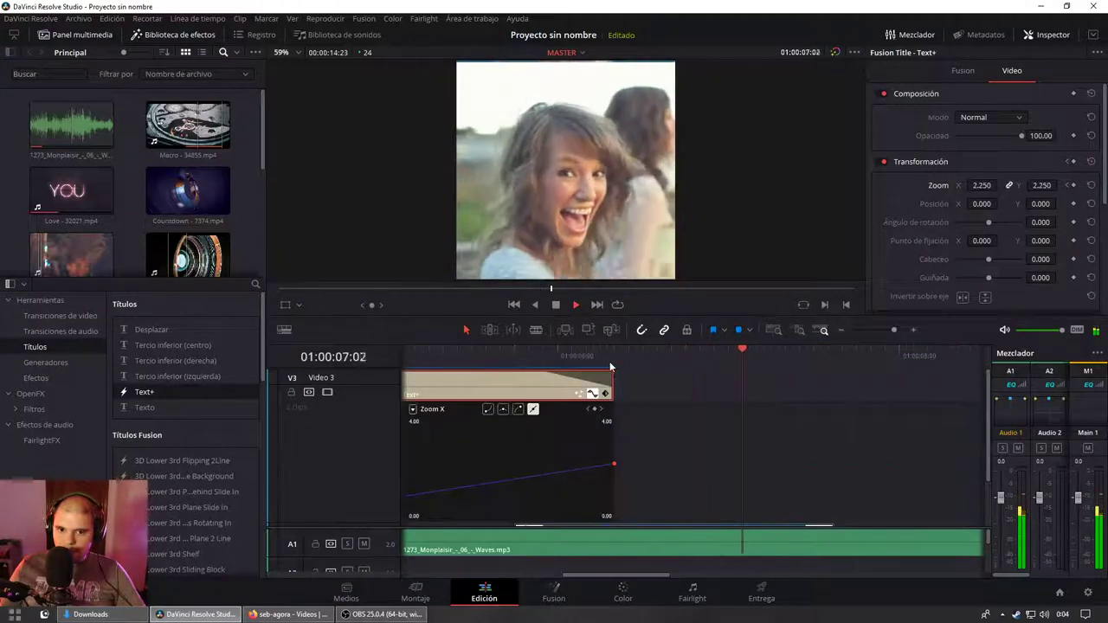
scroll(662, 415, "down", 3)
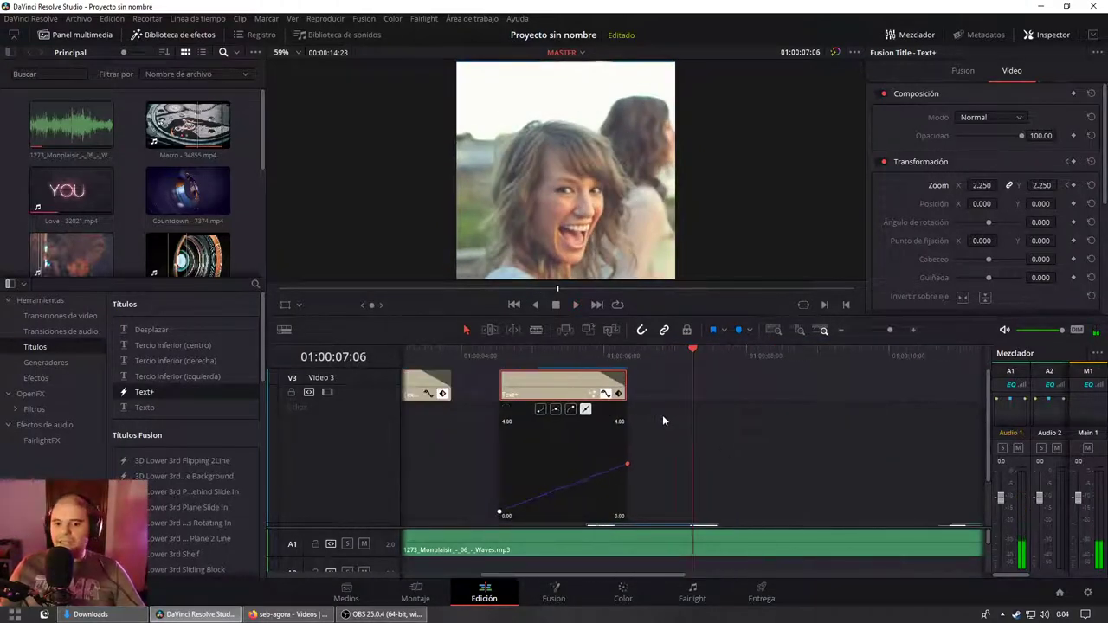
Step: Hide the keyframe curve and move the playhead to the Macro clip around 01:00:10
left_click(571, 396)
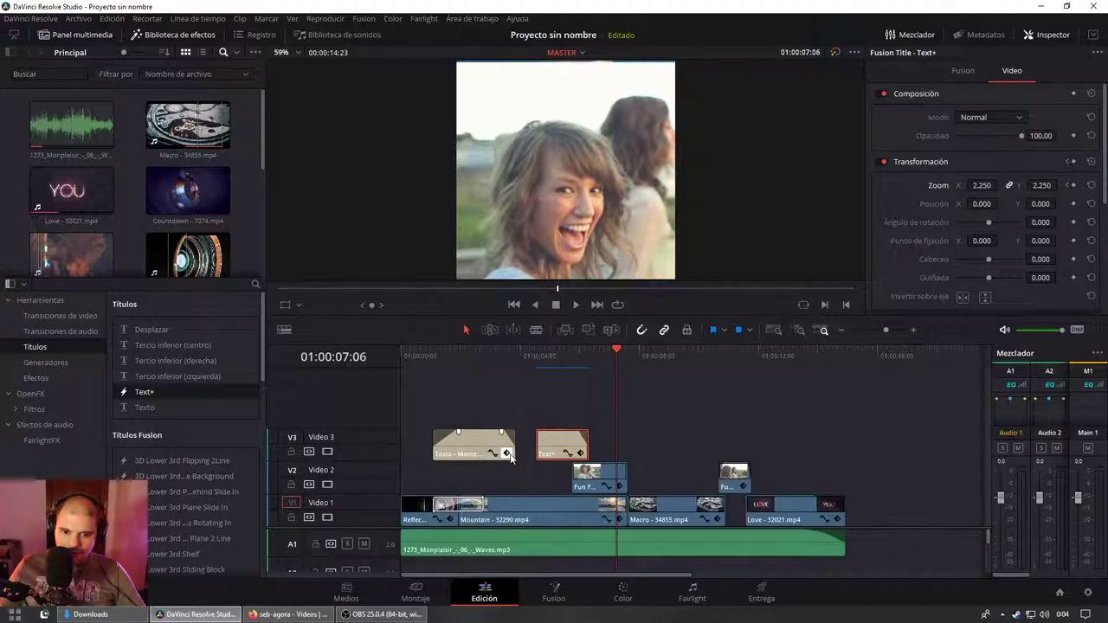
right_click(508, 457)
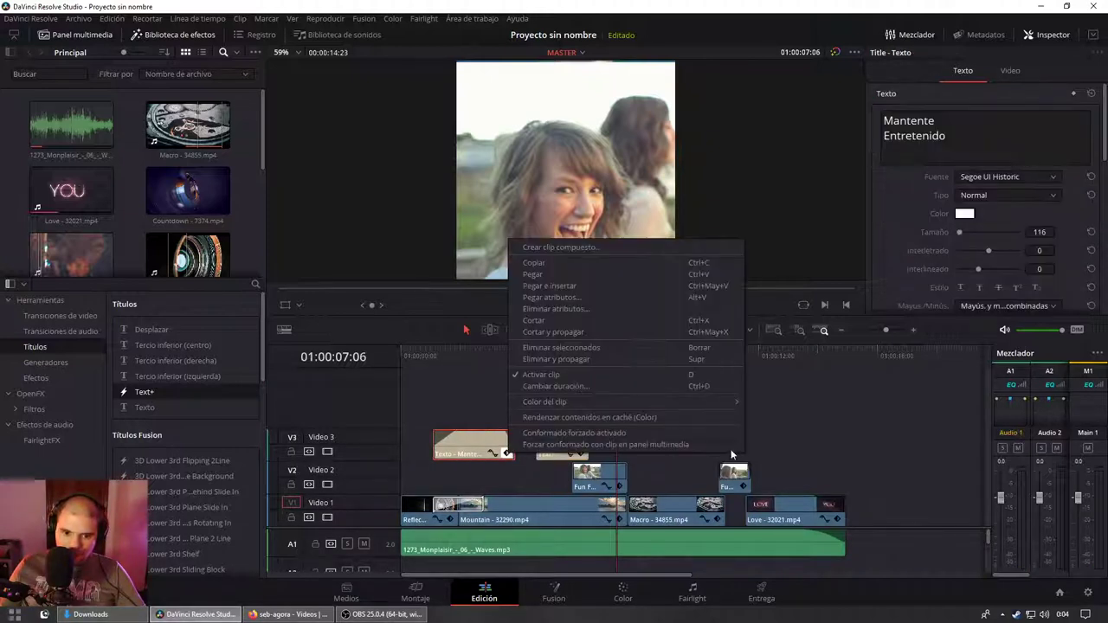
left_click(767, 409)
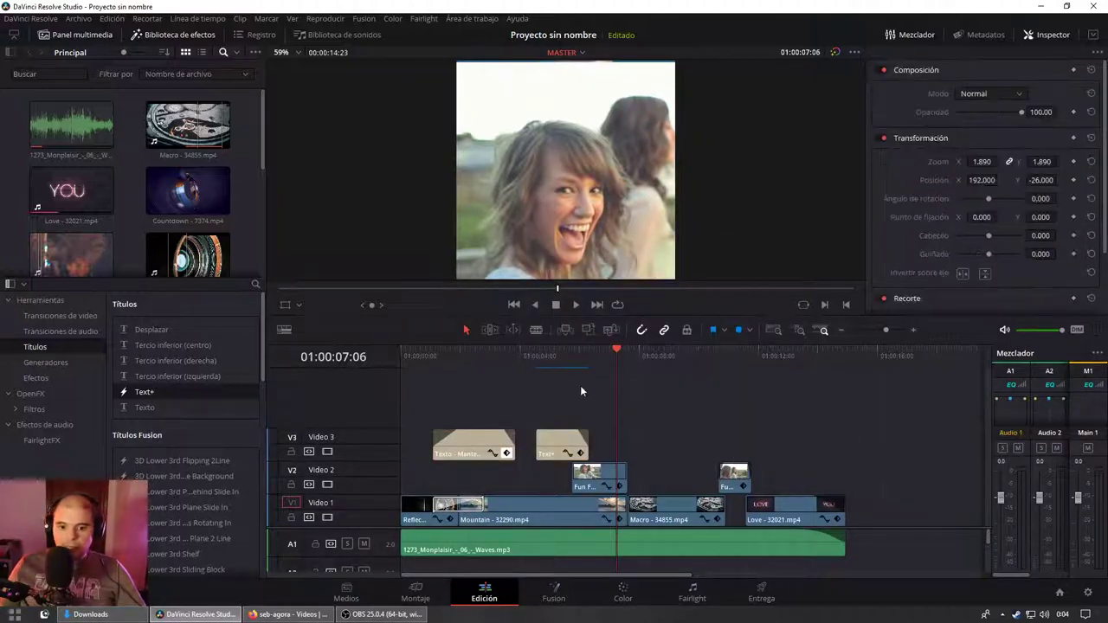
mouse_move(615, 351)
left_mouse_down()
mouse_move(721, 361)
mouse_move(652, 382)
left_mouse_up()
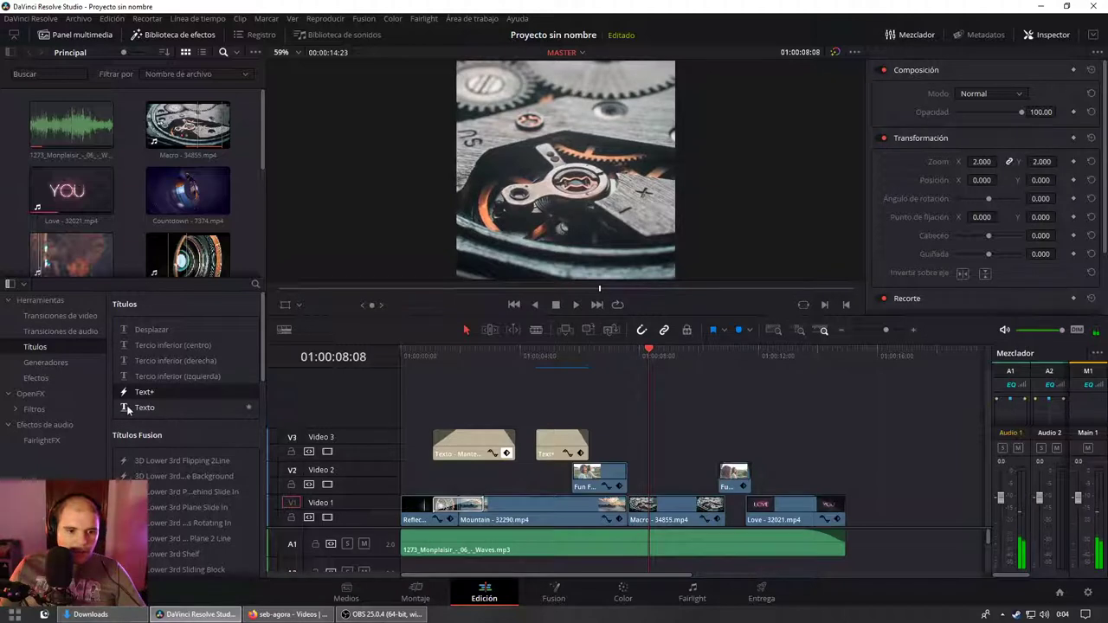
Step: Add a Texto title on Video 3 reading 'Este tiempo' / 'no esta muerto' on two lines
left_click_drag(126, 405, 687, 438)
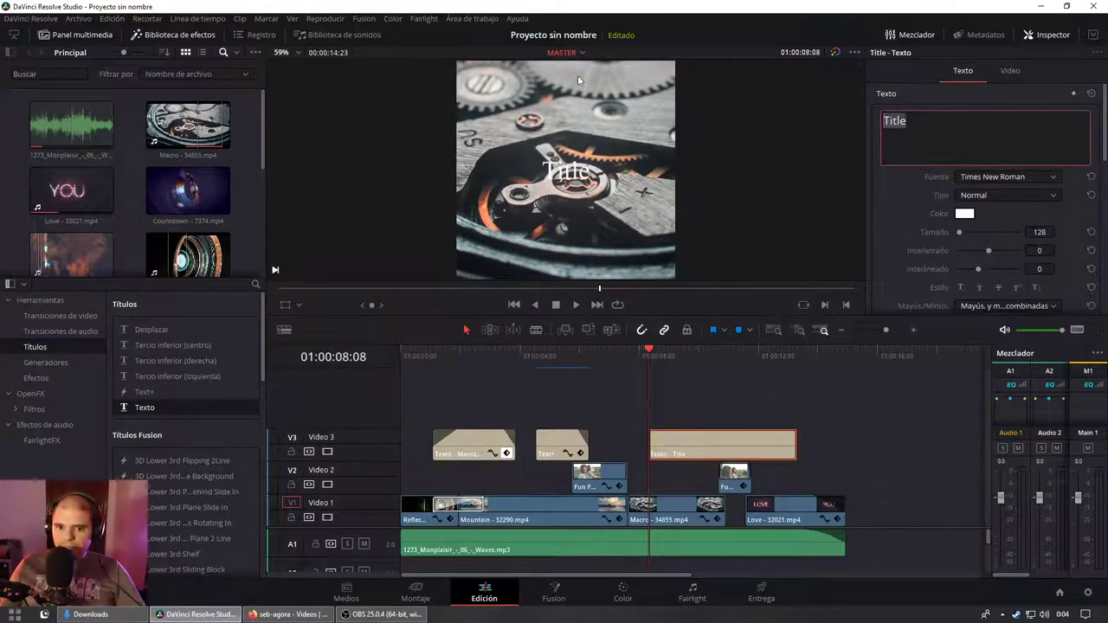
type("RE")
key("BackSpace")
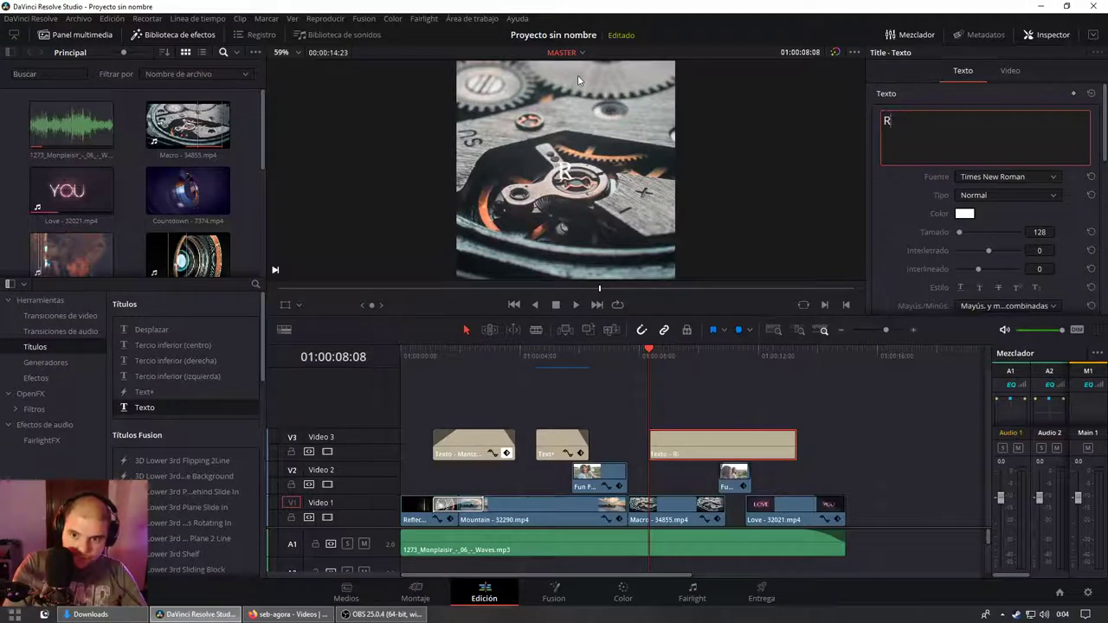
key("BackSpace")
type("Rdtr")
key("BackSpace")
key("BackSpace")
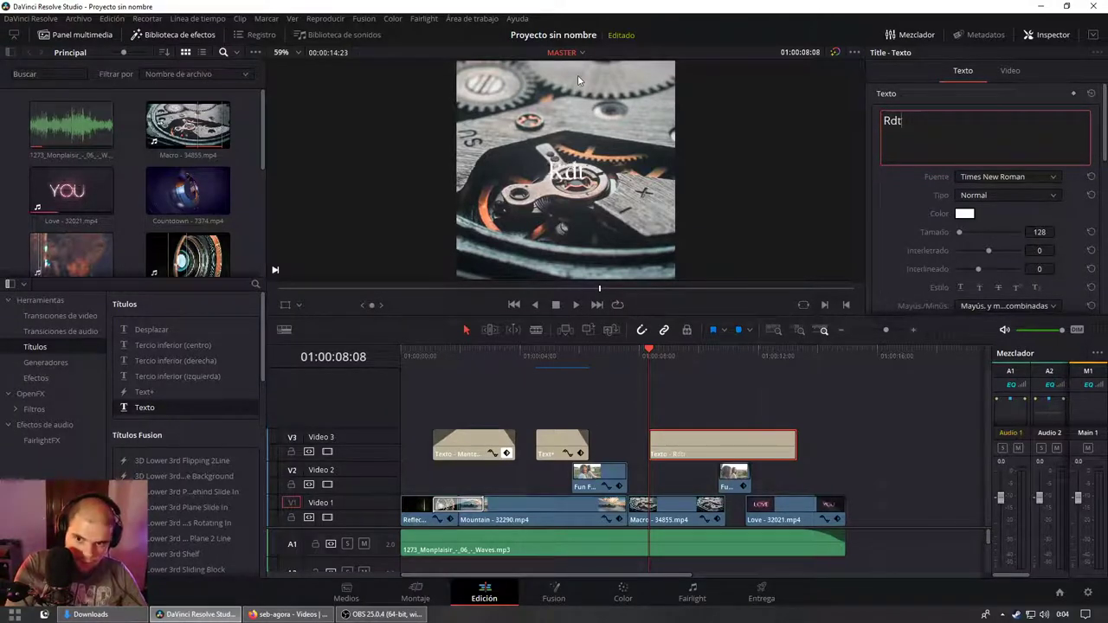
key("BackSpace")
key("BackSpace")
type("Este")
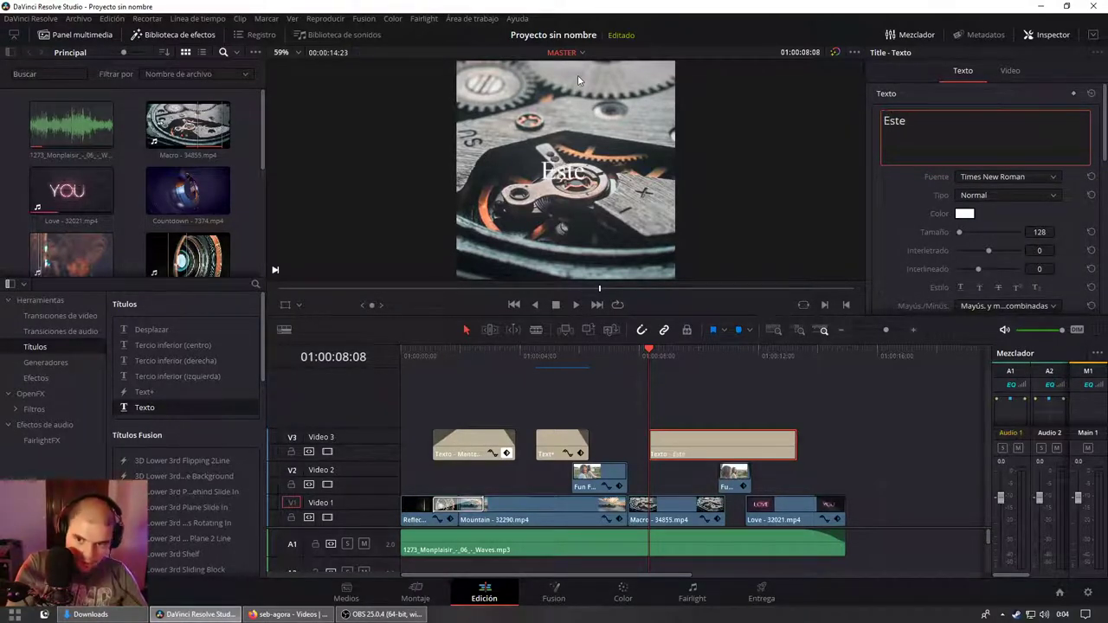
type(" tiempo")
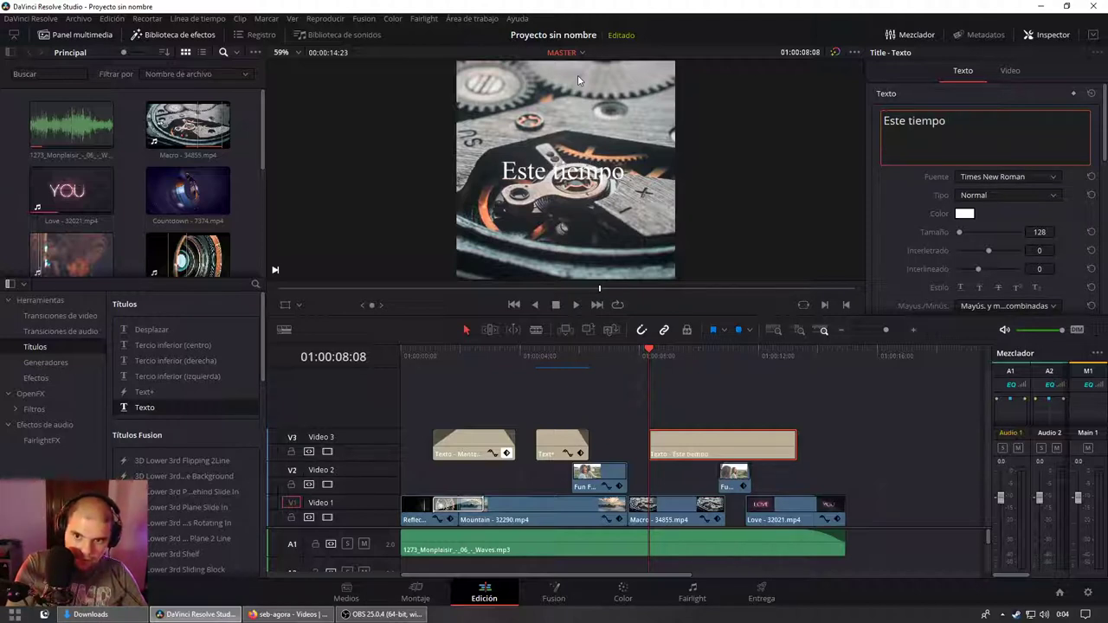
key("Return")
type("no e")
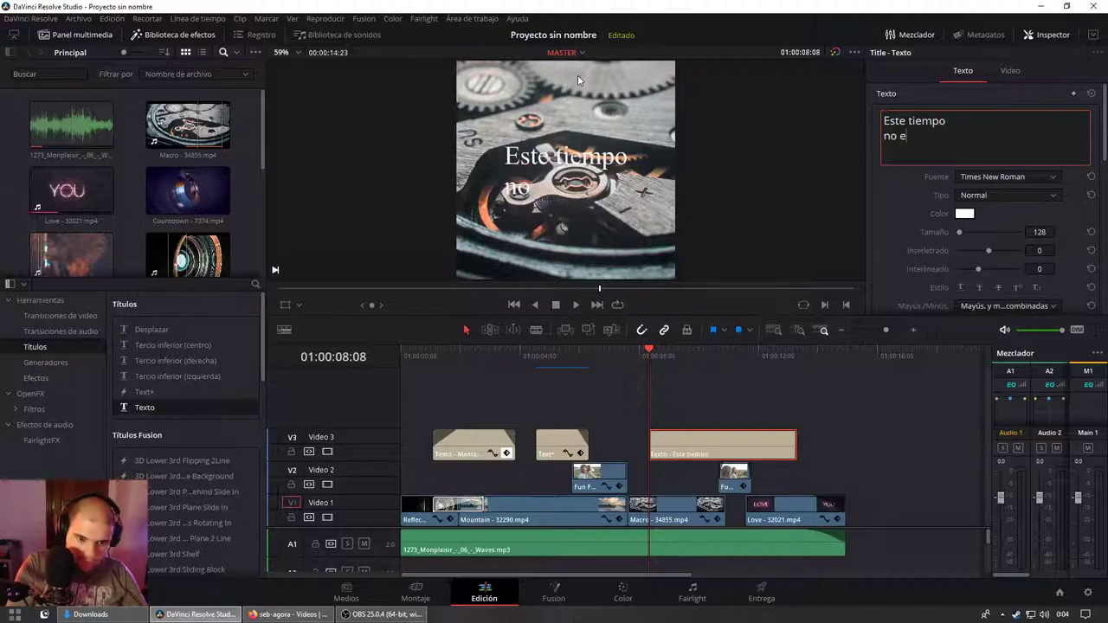
type("sta muerto")
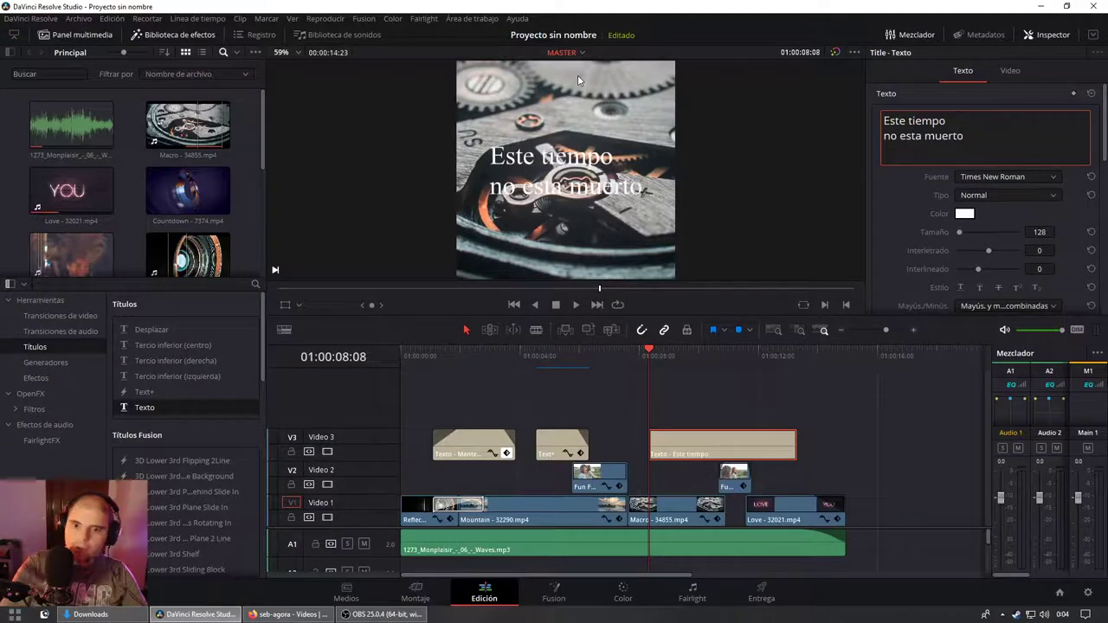
Step: Centre-justify the title text and raise Posición Y to about 202
scroll(995, 252, "down", 3)
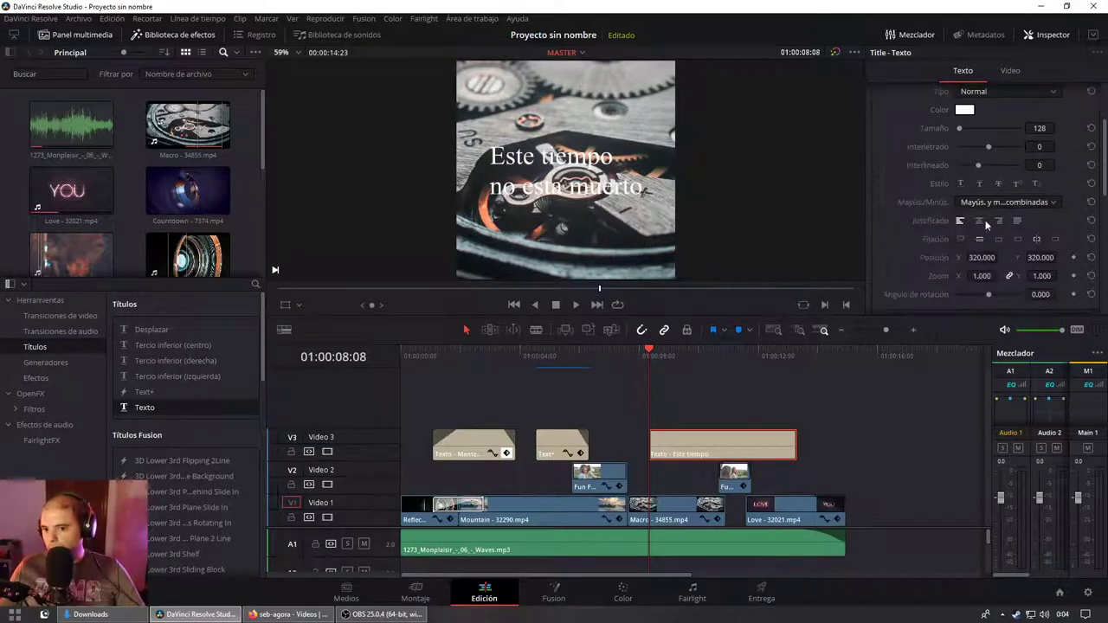
left_click(980, 221)
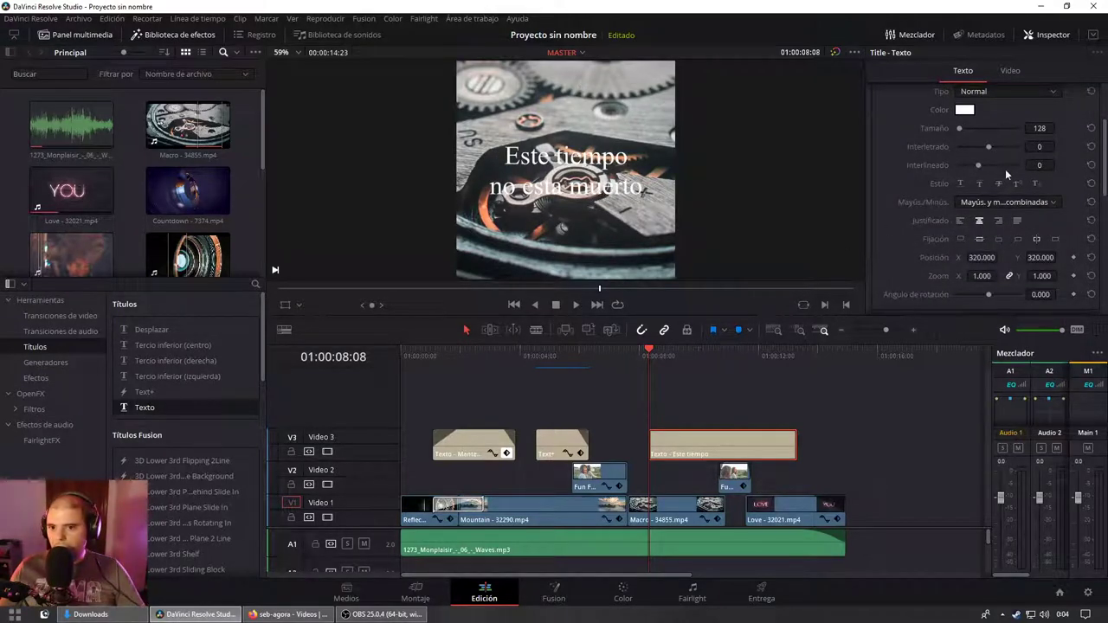
scroll(1006, 186, "up", 3)
left_click(1007, 69)
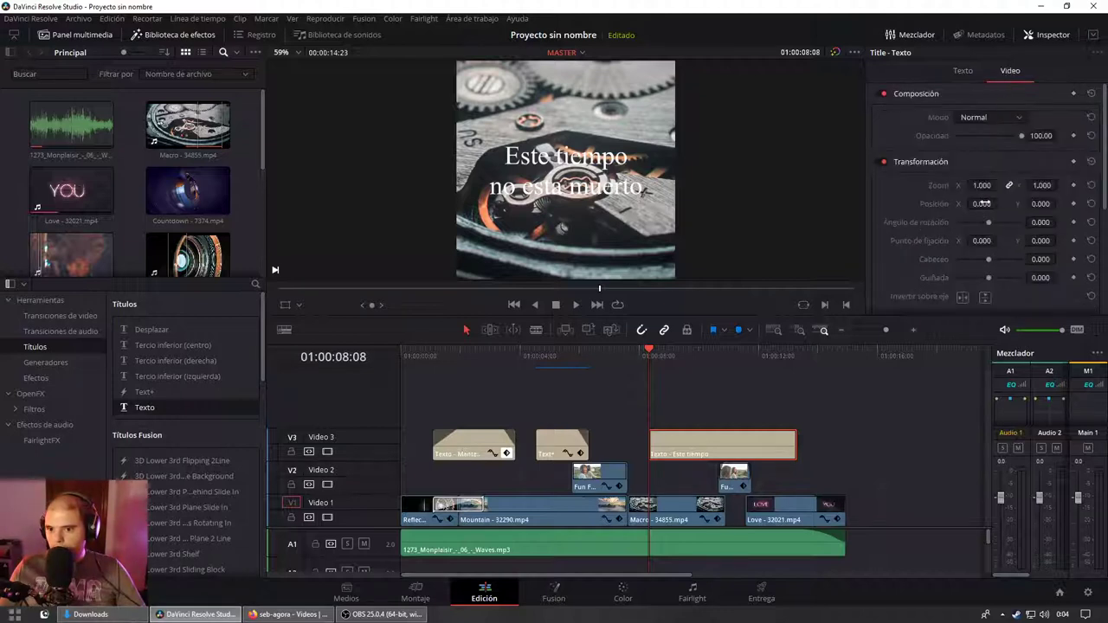
left_click_drag(1043, 203, 1082, 204)
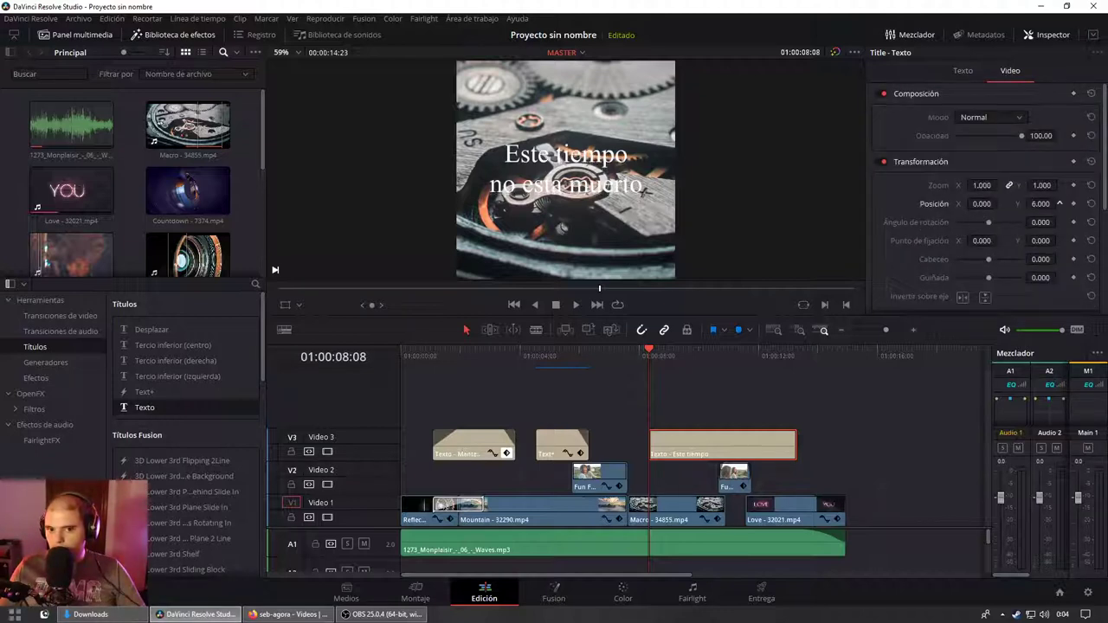
Step: Set the title text colour to black
left_click(962, 71)
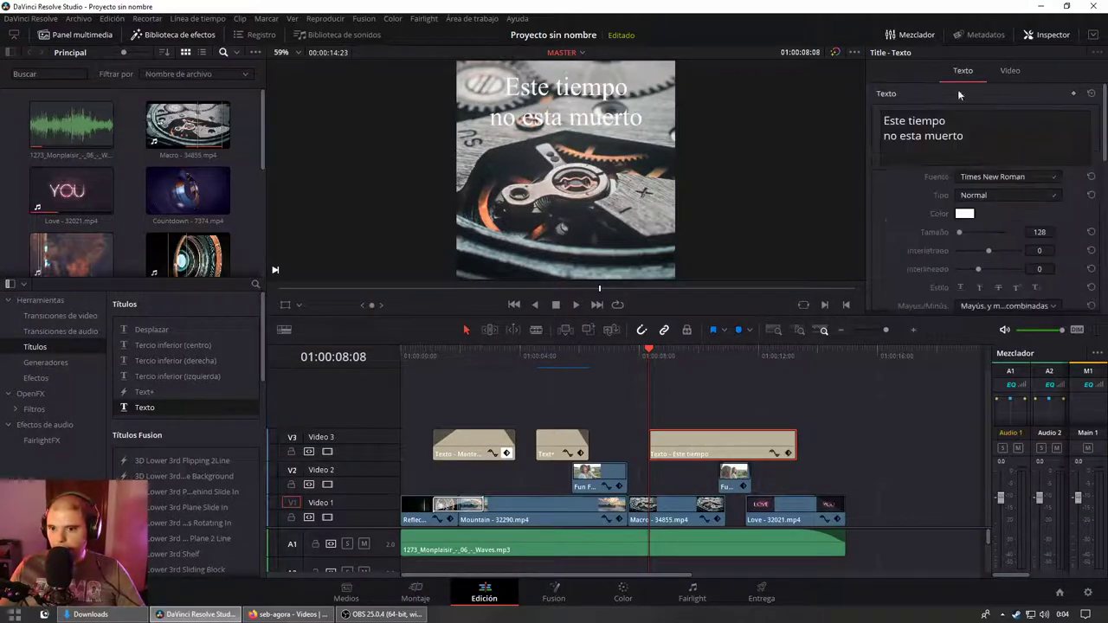
left_click(964, 215)
left_click_drag(574, 240, 522, 127)
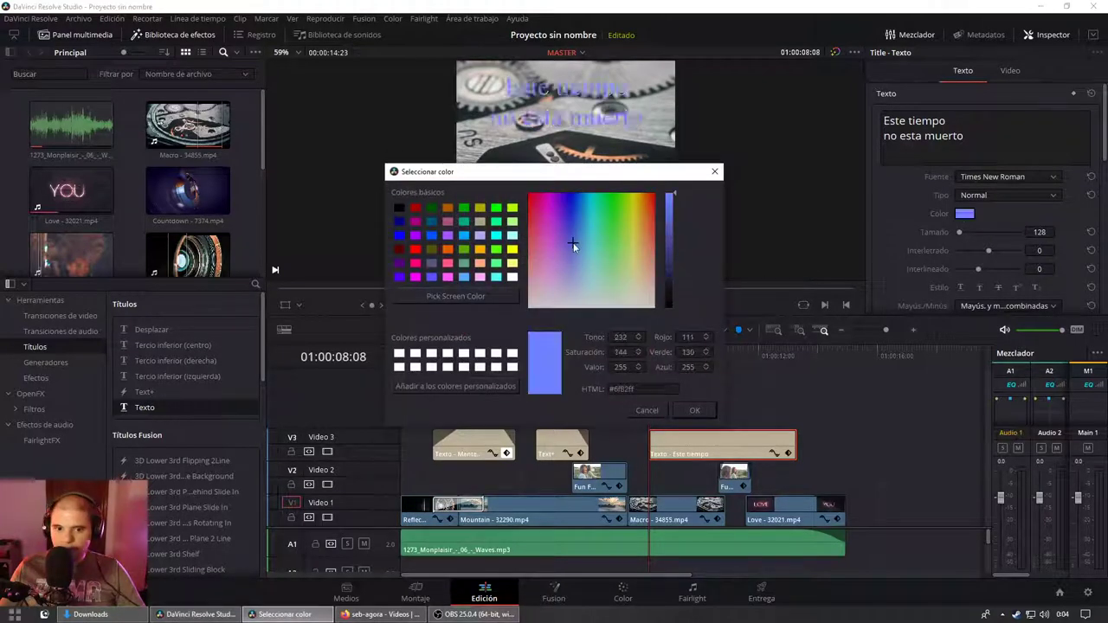
left_click_drag(661, 229, 555, 378)
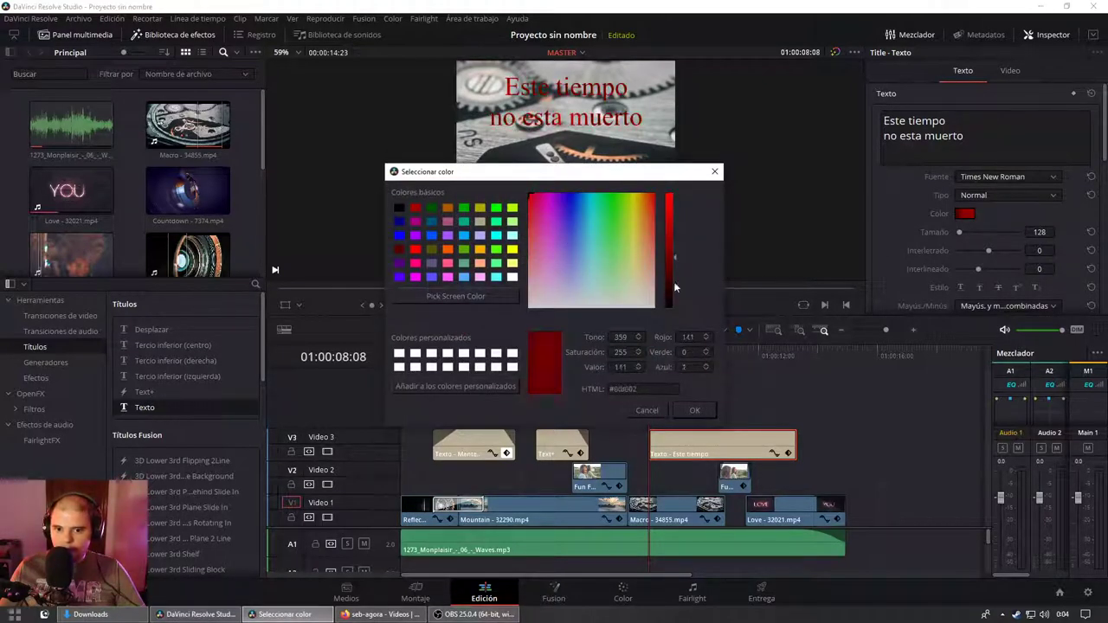
left_click(694, 412)
Step: Set the title's drop shadow colour to white
scroll(956, 216, "down", 3)
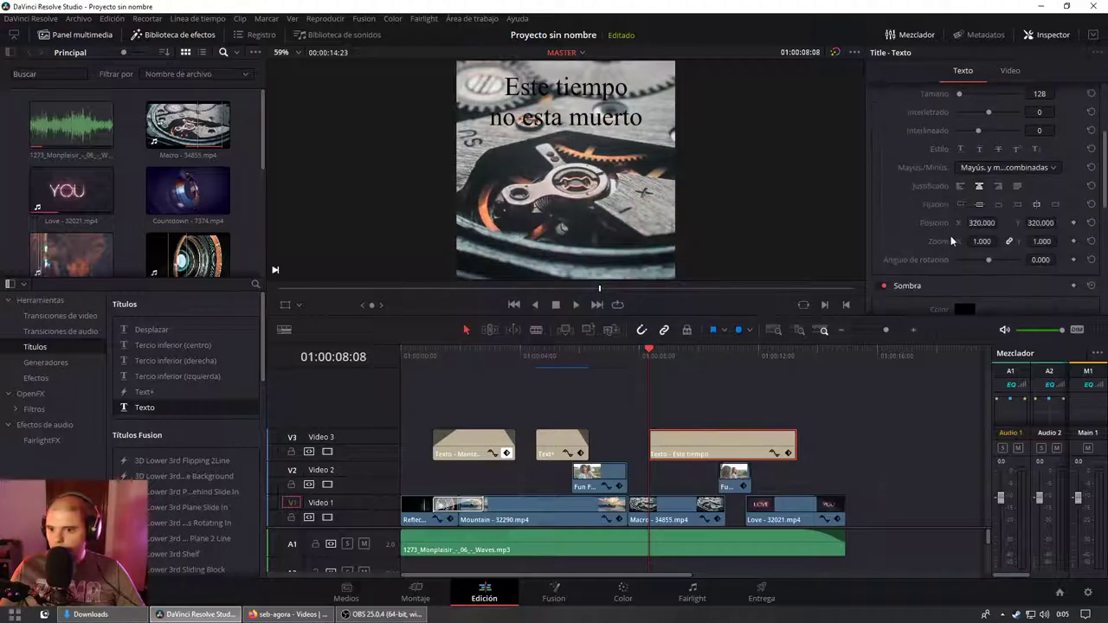
scroll(968, 222, "down", 2)
left_click(963, 240)
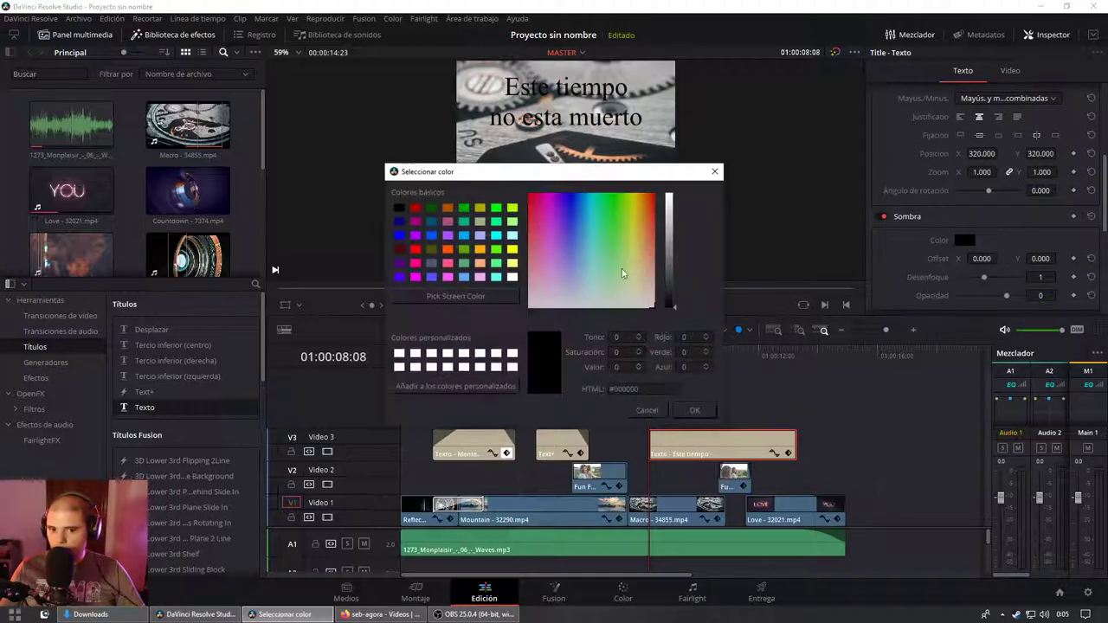
left_click(694, 412)
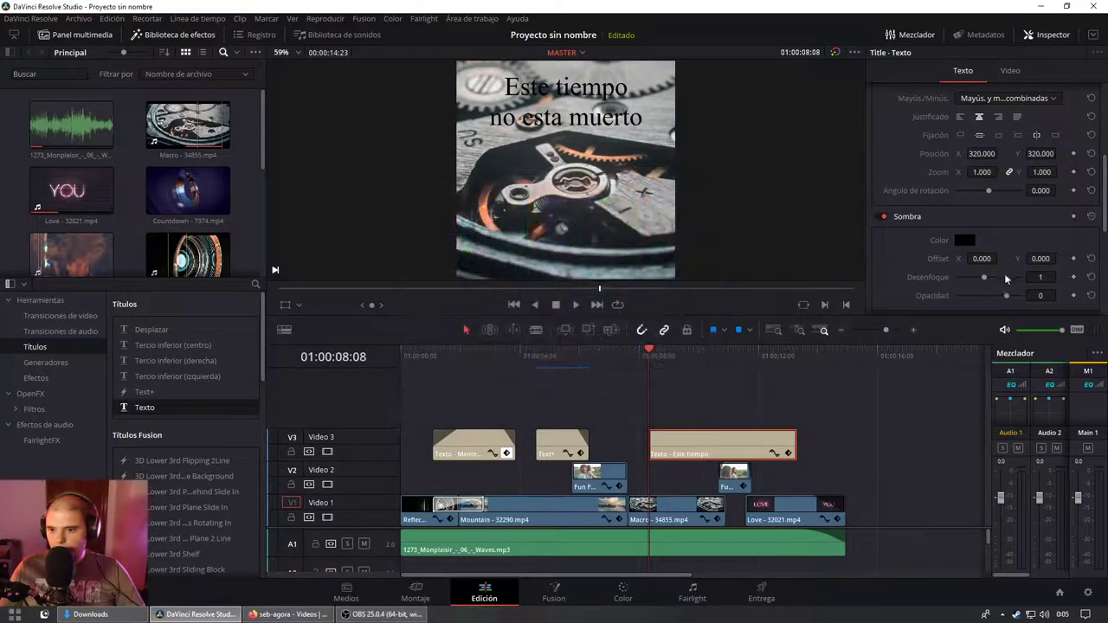
mouse_move(981, 258)
left_mouse_down()
mouse_move(1001, 258)
mouse_move(991, 258)
left_mouse_up()
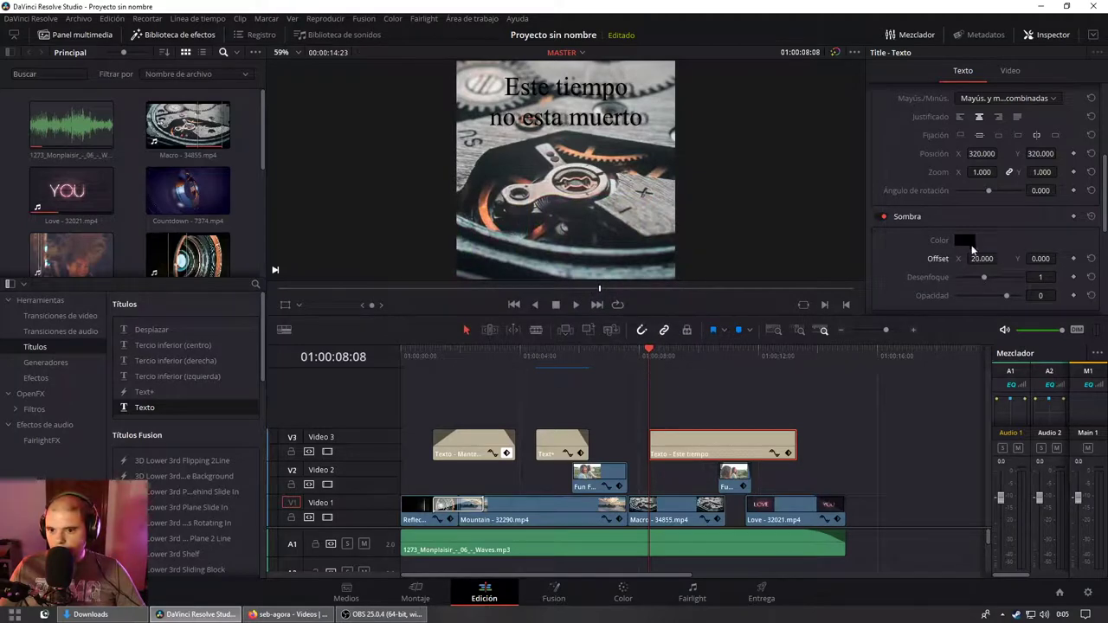
left_click(963, 239)
left_click_drag(618, 276, 695, 190)
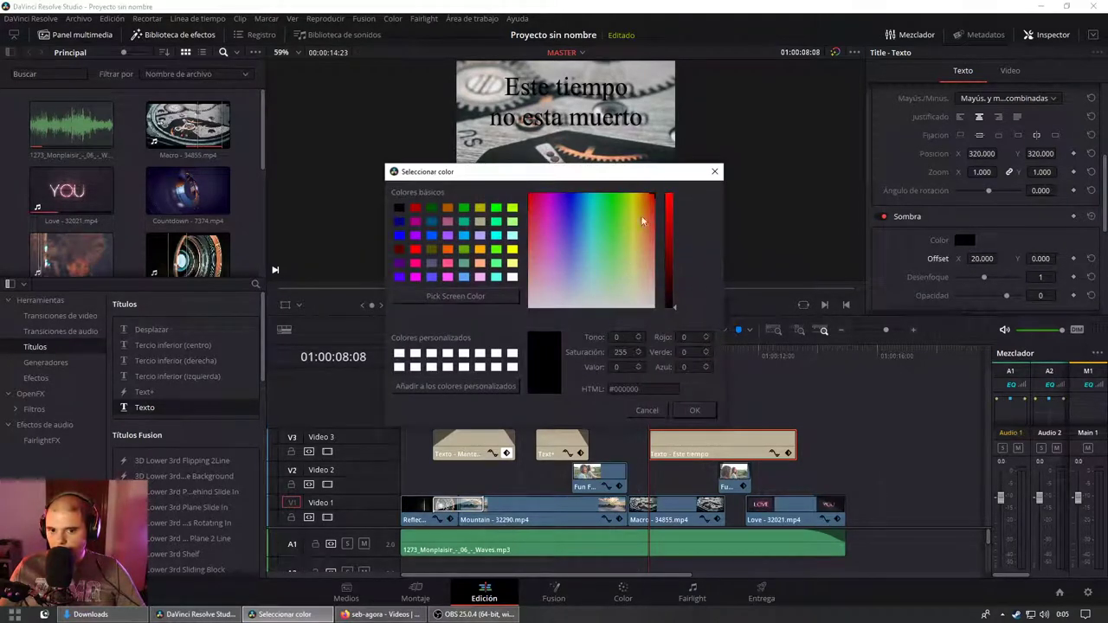
left_click_drag(642, 221, 658, 358)
left_click_drag(669, 286, 674, 196)
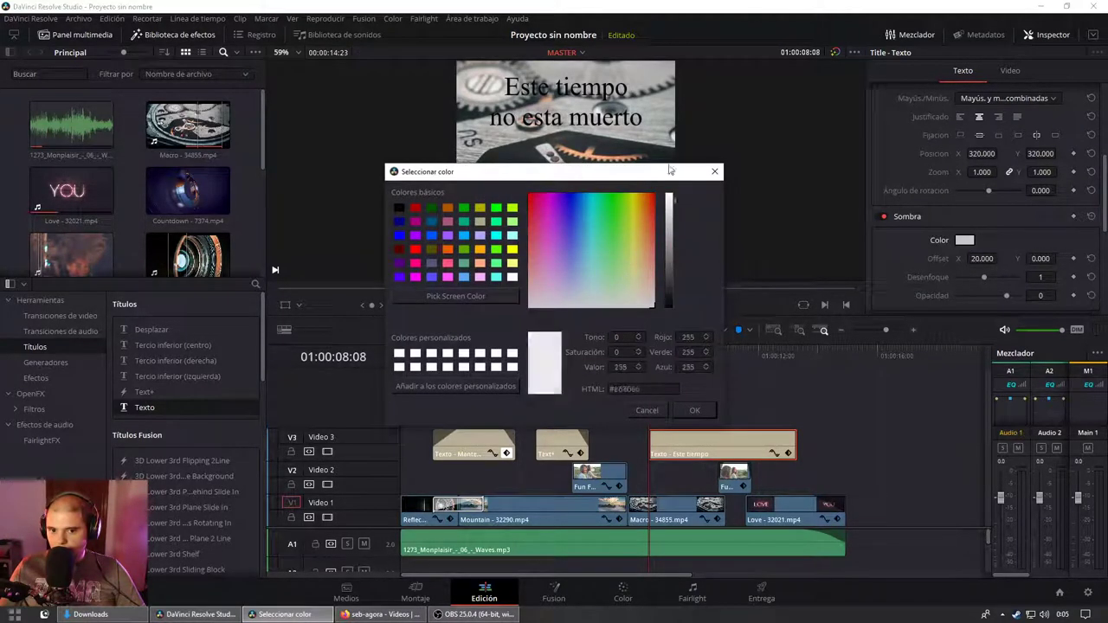
left_click(693, 410)
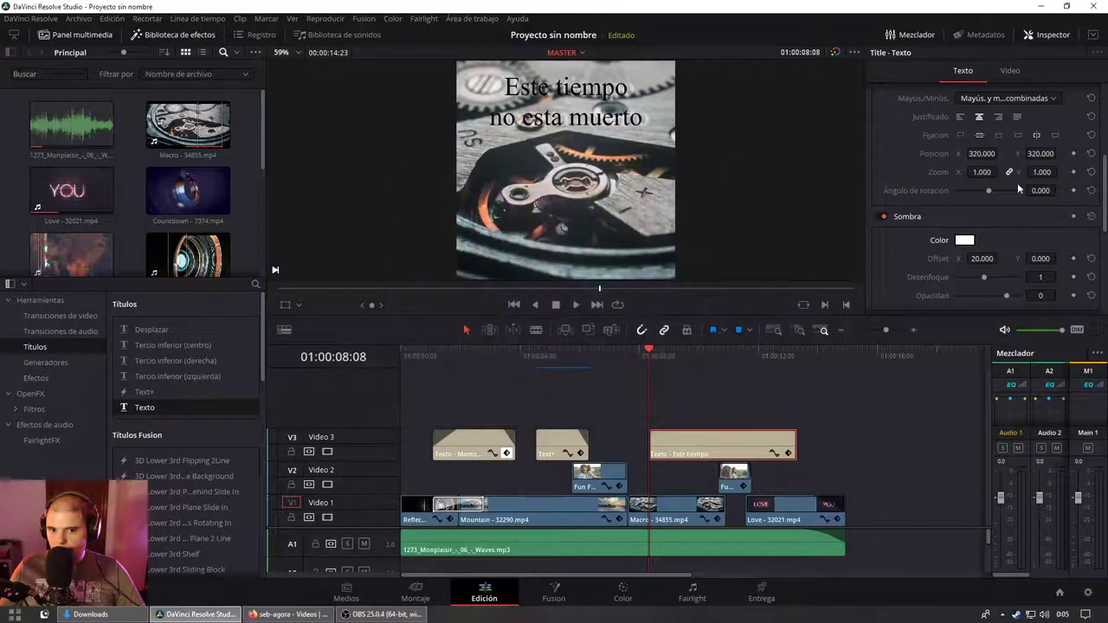
Step: Offset the shadow by 4 horizontally and 4 vertically
left_click(984, 258)
type("4")
key("Tab")
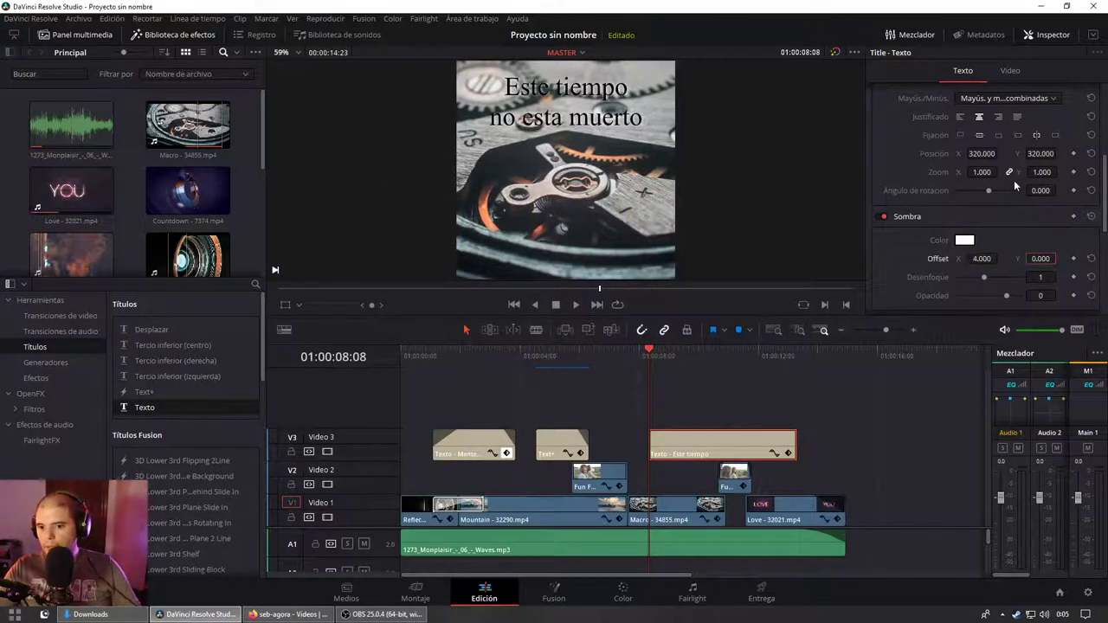
type("4")
key("Return")
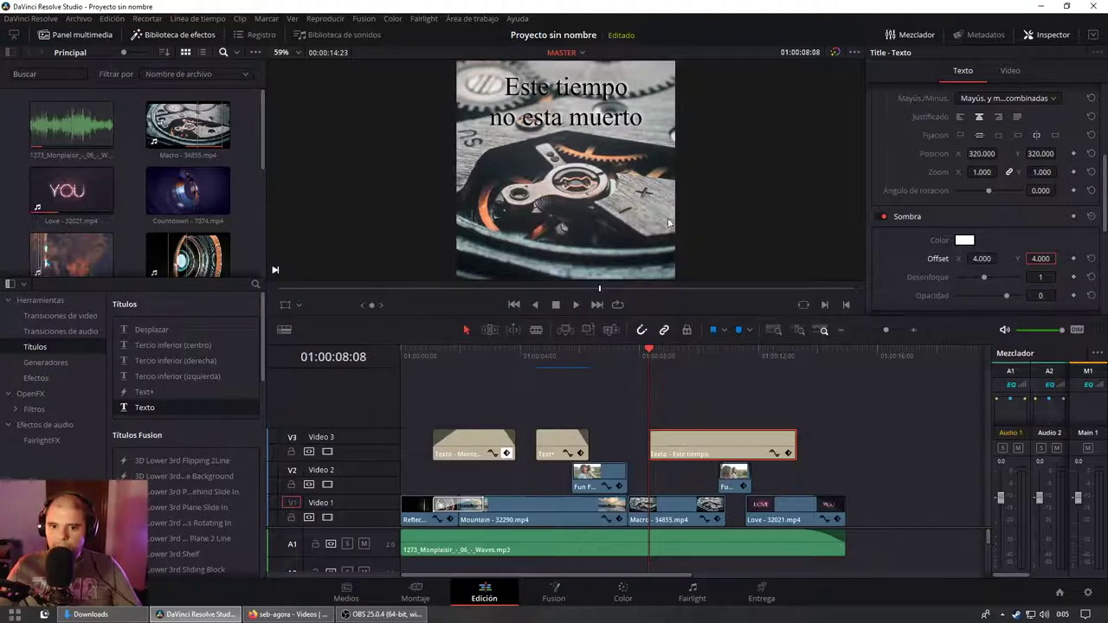
Step: Slide the title clip to start at 01:00:08:00 and play it back
left_click_drag(603, 362, 626, 359)
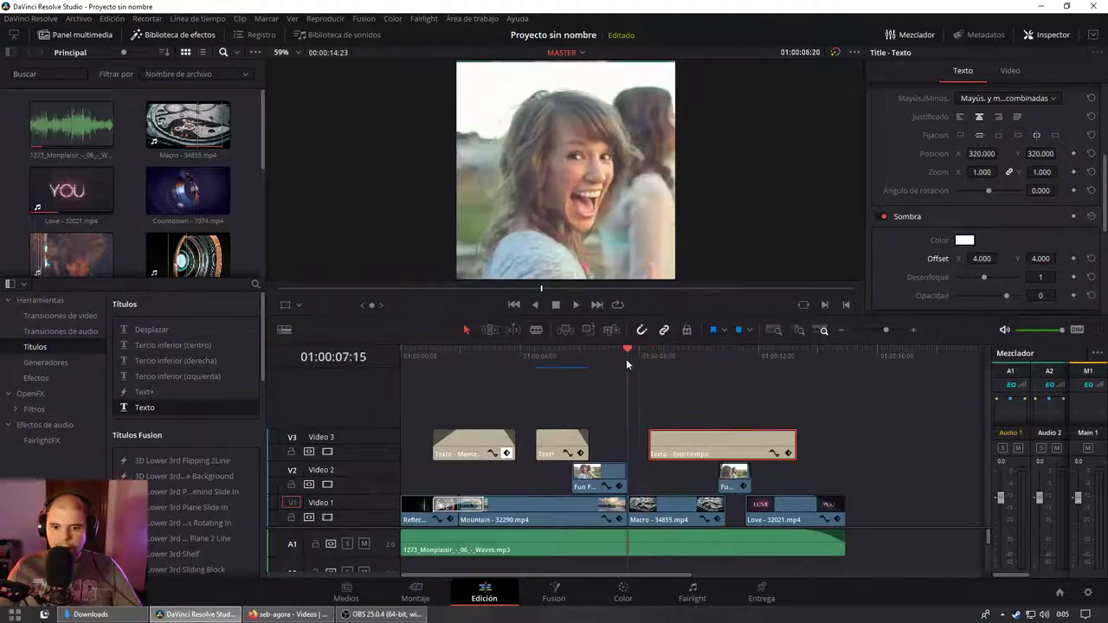
key("space")
left_click_drag(674, 449, 672, 450)
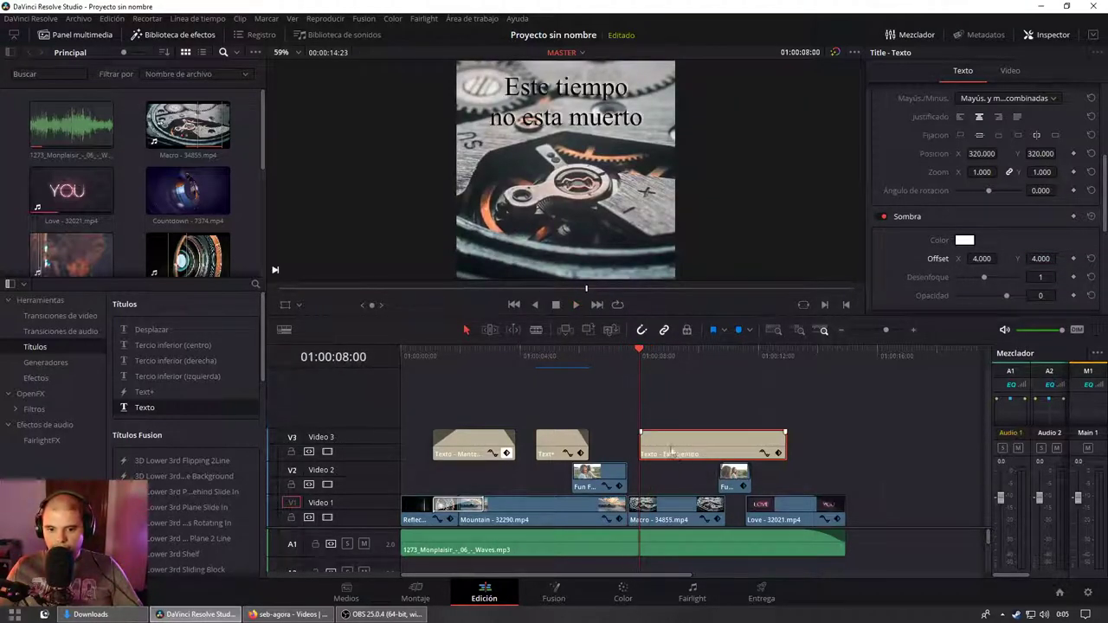
left_click(645, 433)
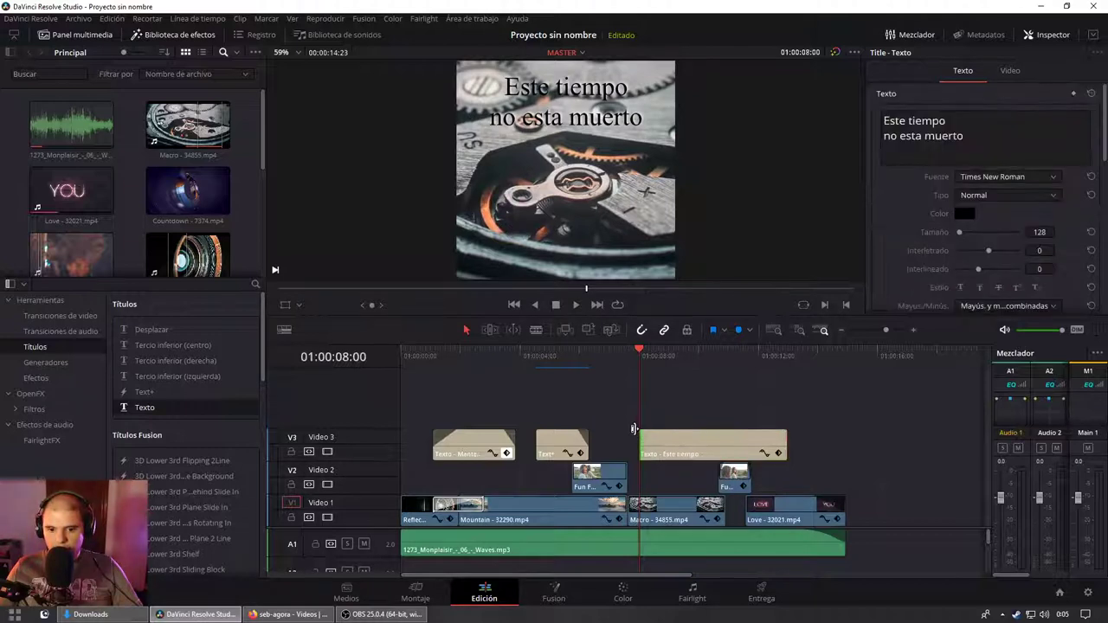
key("space")
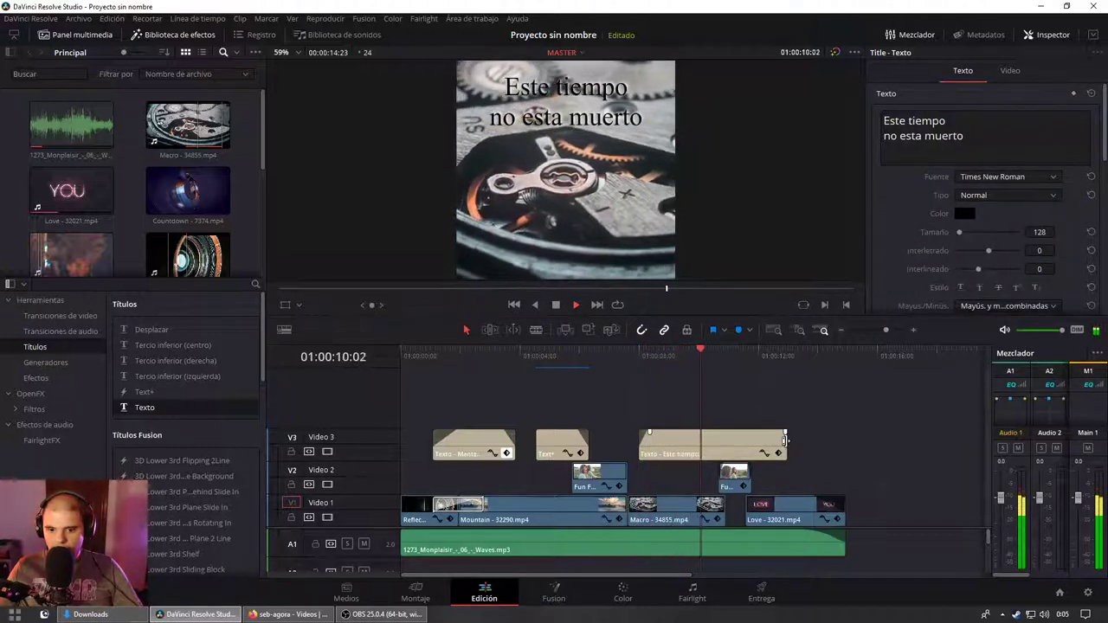
key("space")
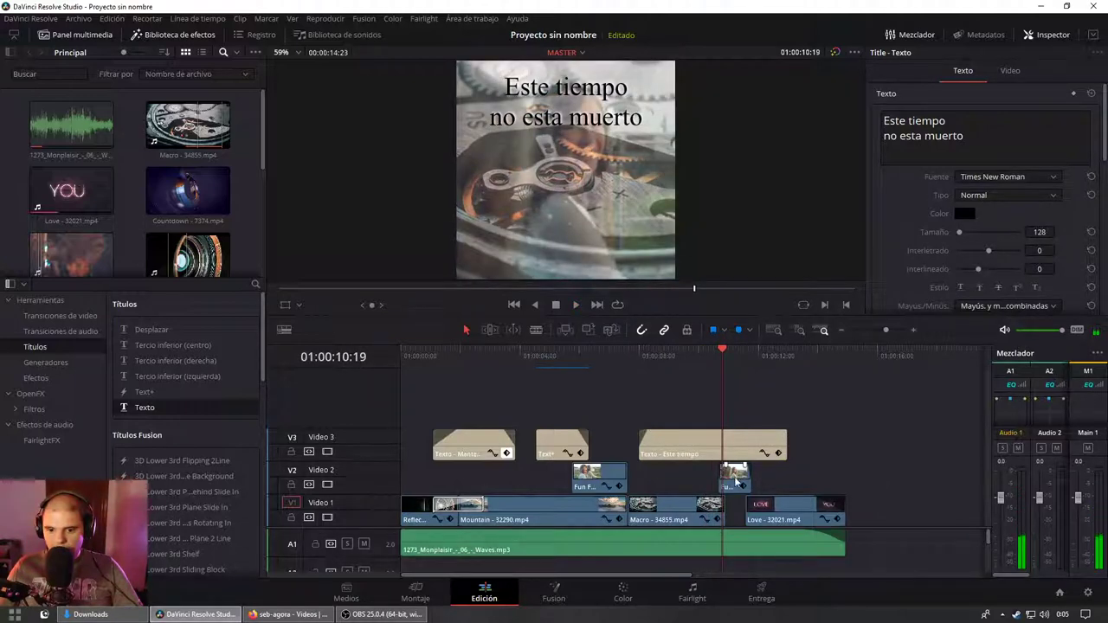
Step: Stack the overlay clip above the title, shorten the title, and move both down a track
left_click_drag(742, 477, 731, 422)
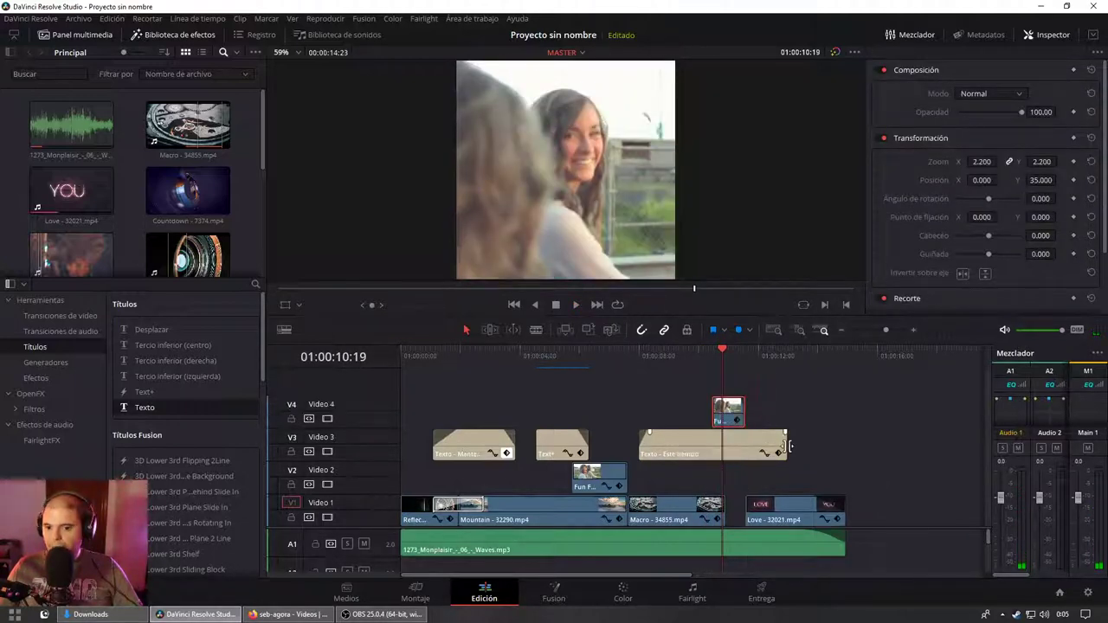
left_click_drag(784, 446, 725, 447)
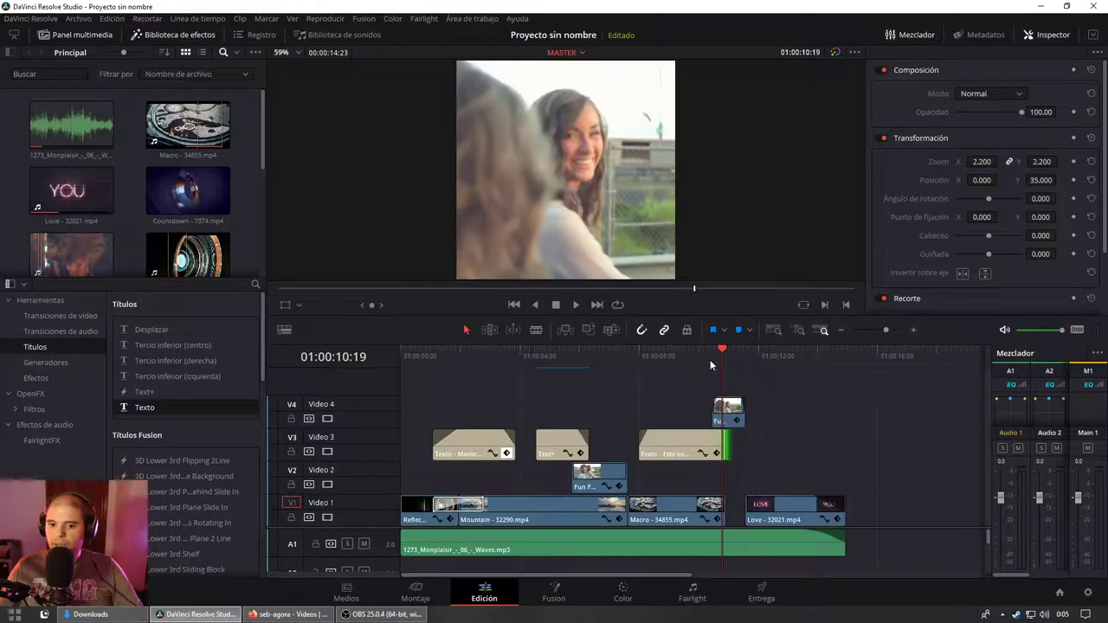
left_click(710, 353)
key("space")
key("j")
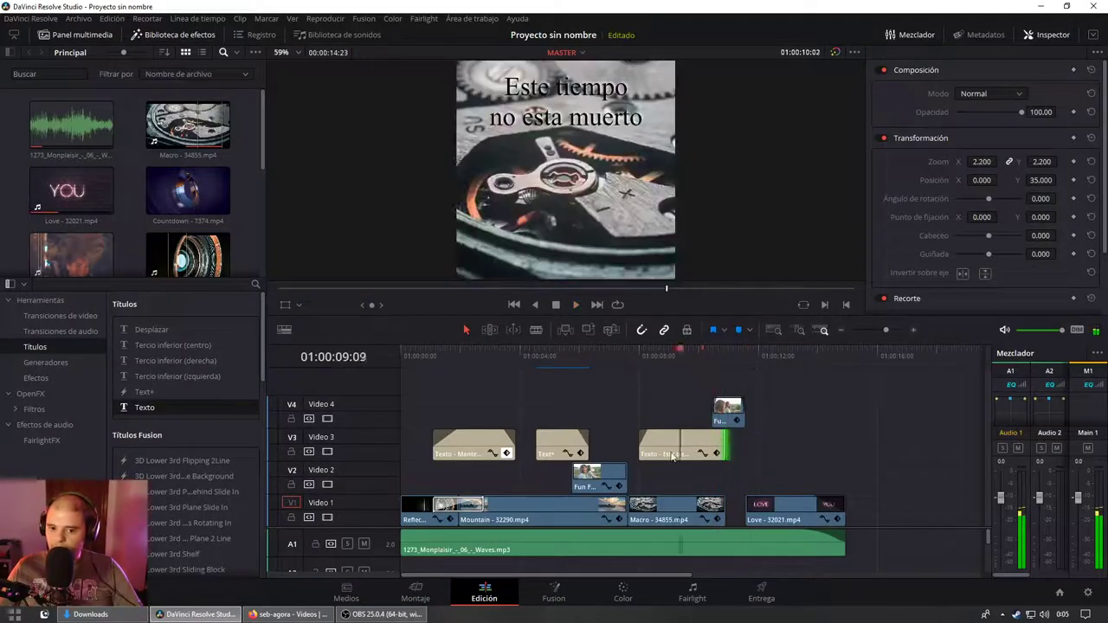
mouse_move(760, 410)
left_mouse_down()
mouse_move(693, 450)
mouse_move(693, 481)
left_mouse_up()
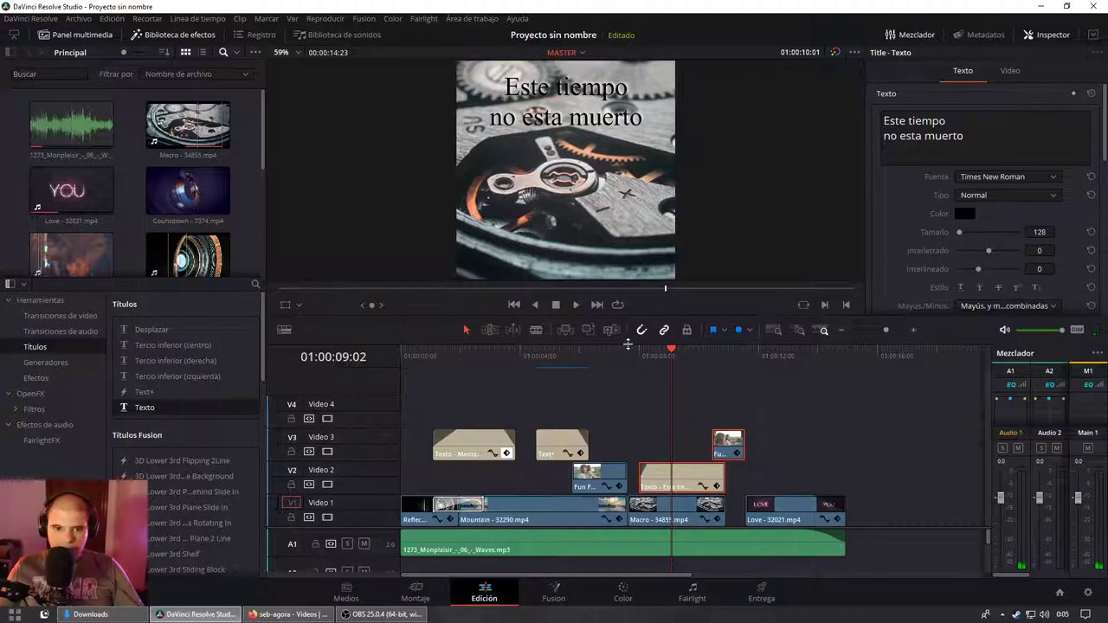
Step: Try Segoe UI Historic and Sitka Text, then settle on Gabriola as the title font
left_click(1009, 185)
left_click(1000, 195)
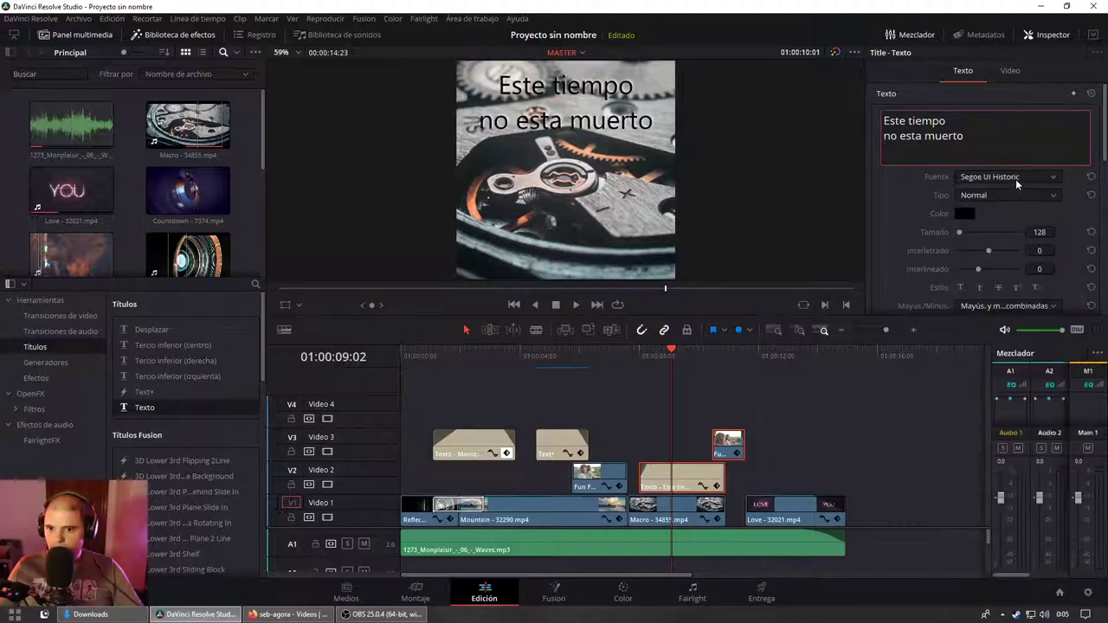
left_click(1014, 178)
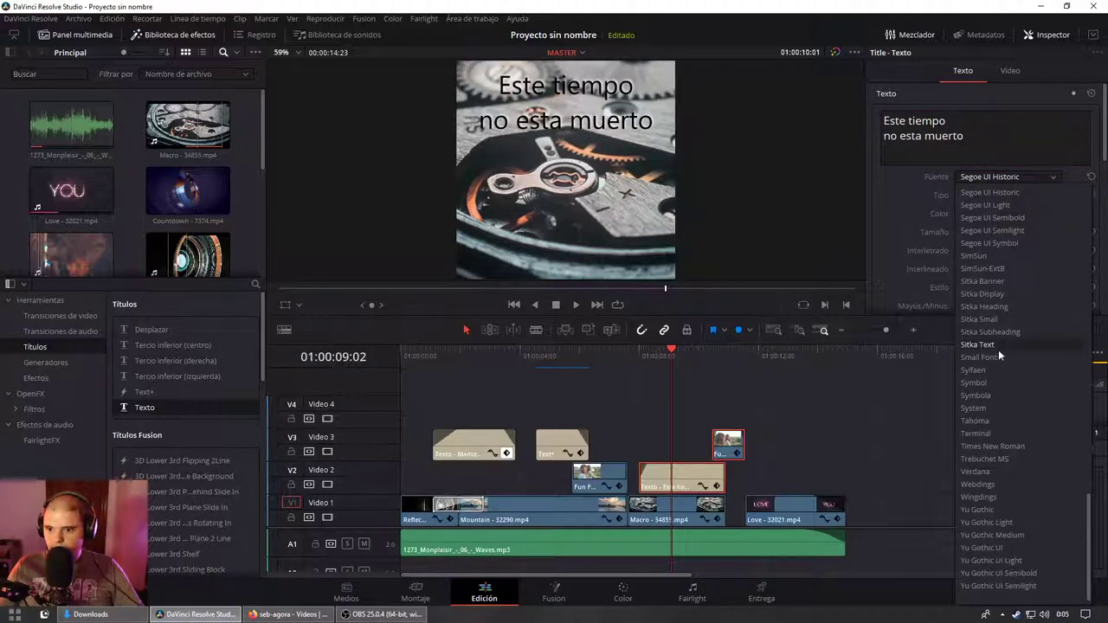
left_click(998, 348)
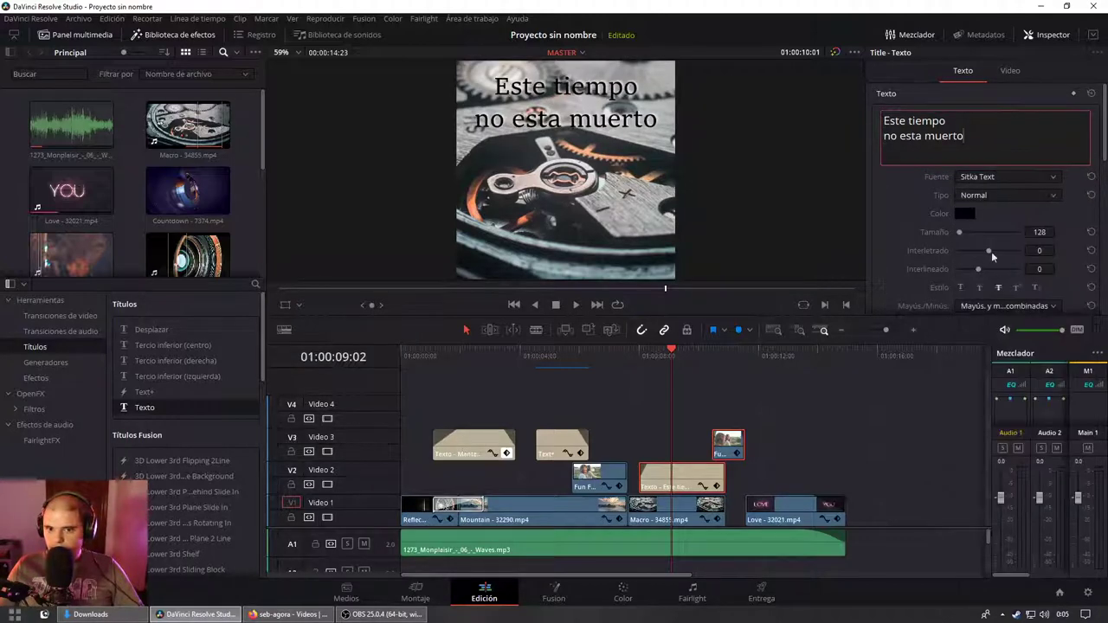
left_click(993, 177)
scroll(993, 353, "up", 5)
scroll(993, 347, "up", 5)
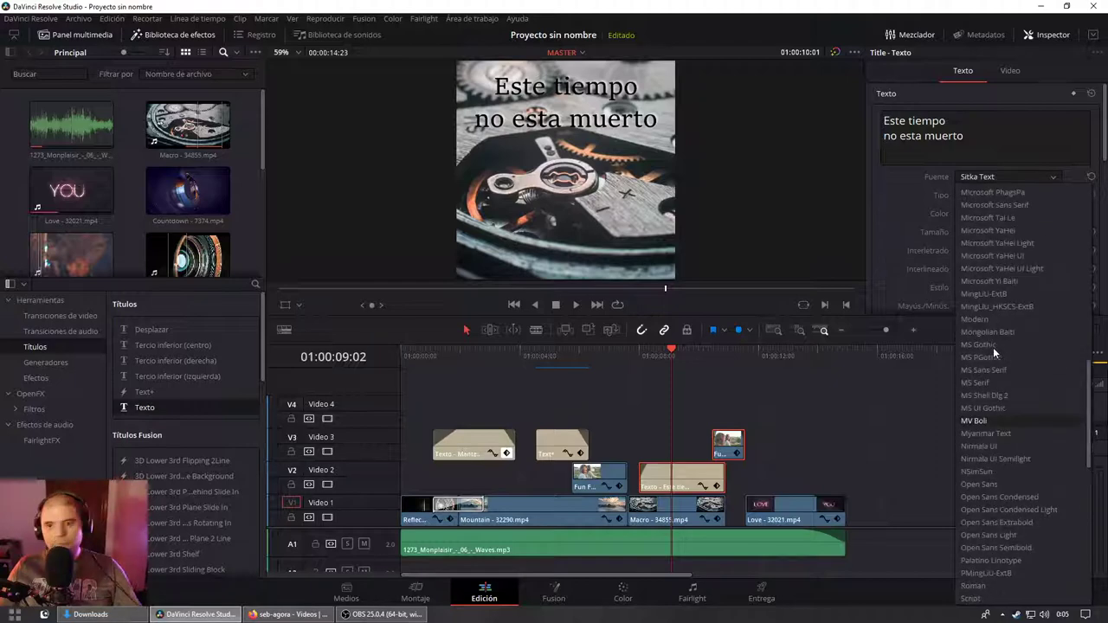
scroll(992, 347, "down", 4)
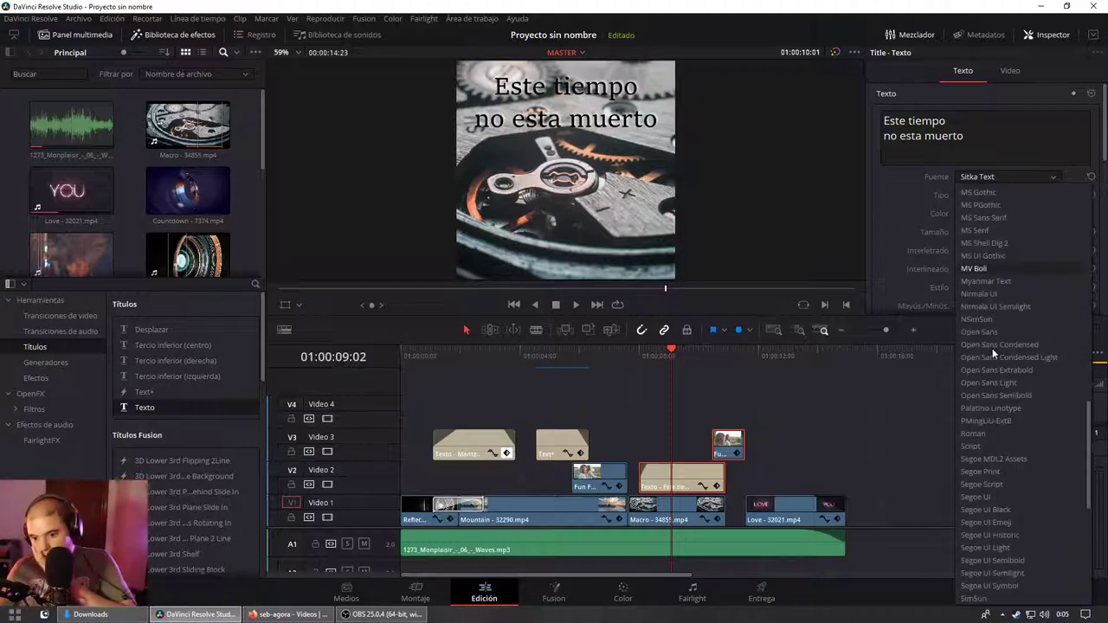
scroll(992, 348, "up", 5)
scroll(992, 348, "up", 5)
scroll(990, 348, "up", 5)
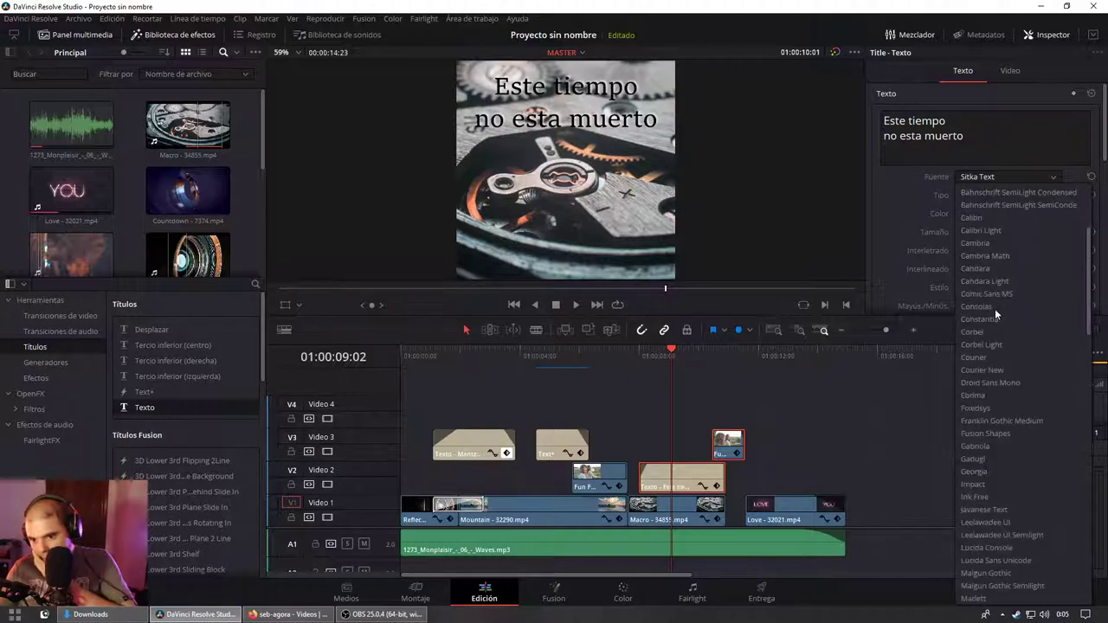
left_click(976, 443)
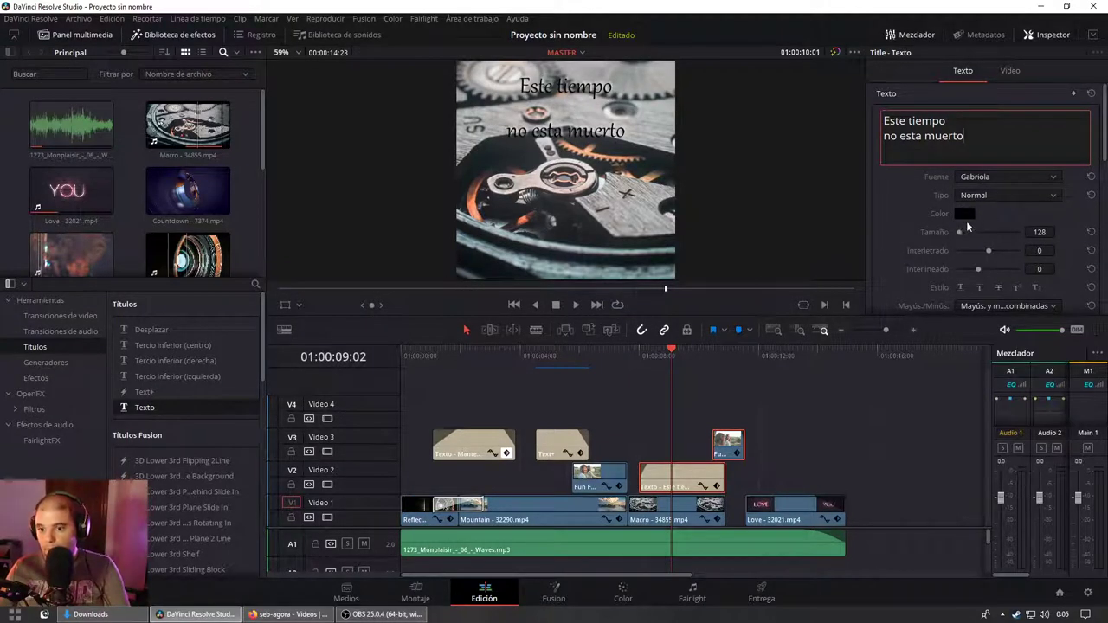
Step: Enlarge the title text to 192, reset its vertical offset, and zoom it to 1.010
left_click_drag(960, 235, 961, 235)
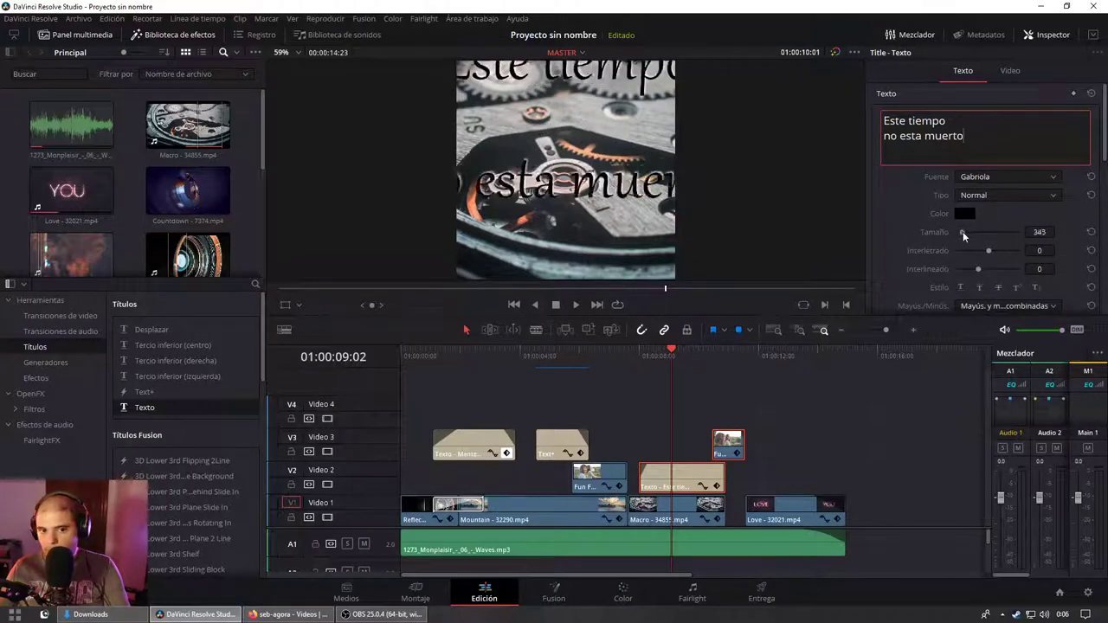
scroll(1010, 245, "down", 1)
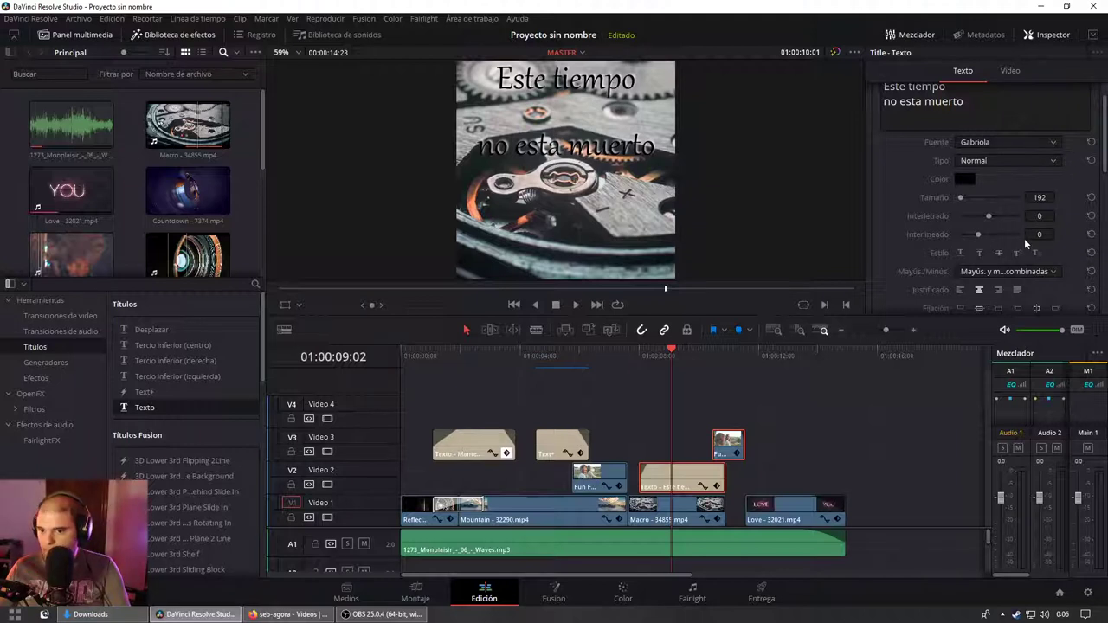
scroll(1032, 268, "down", 3)
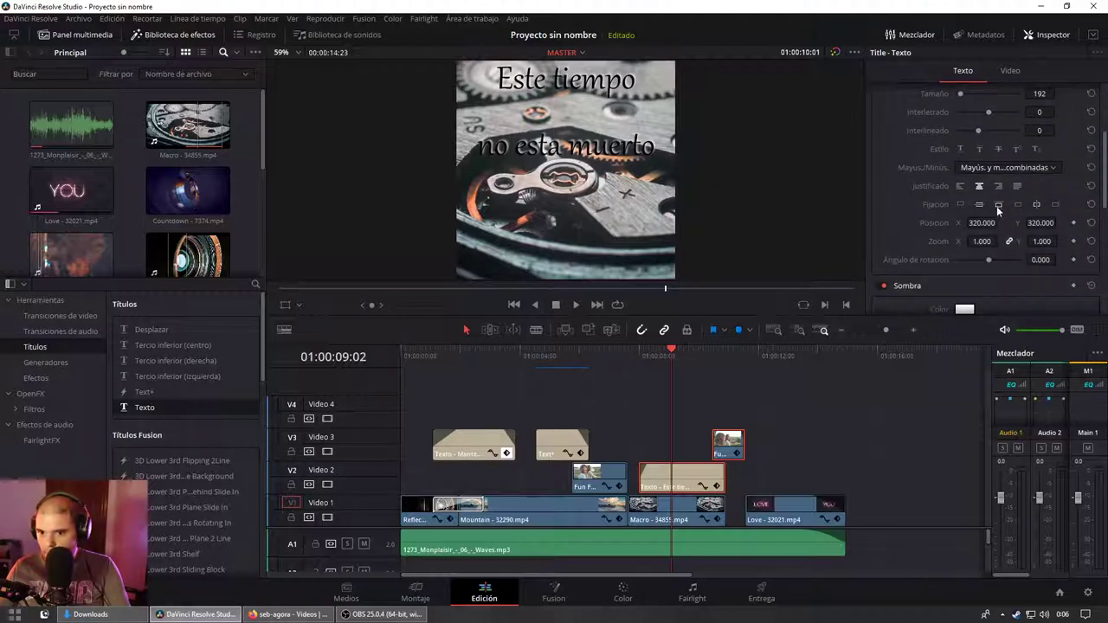
left_click(1010, 70)
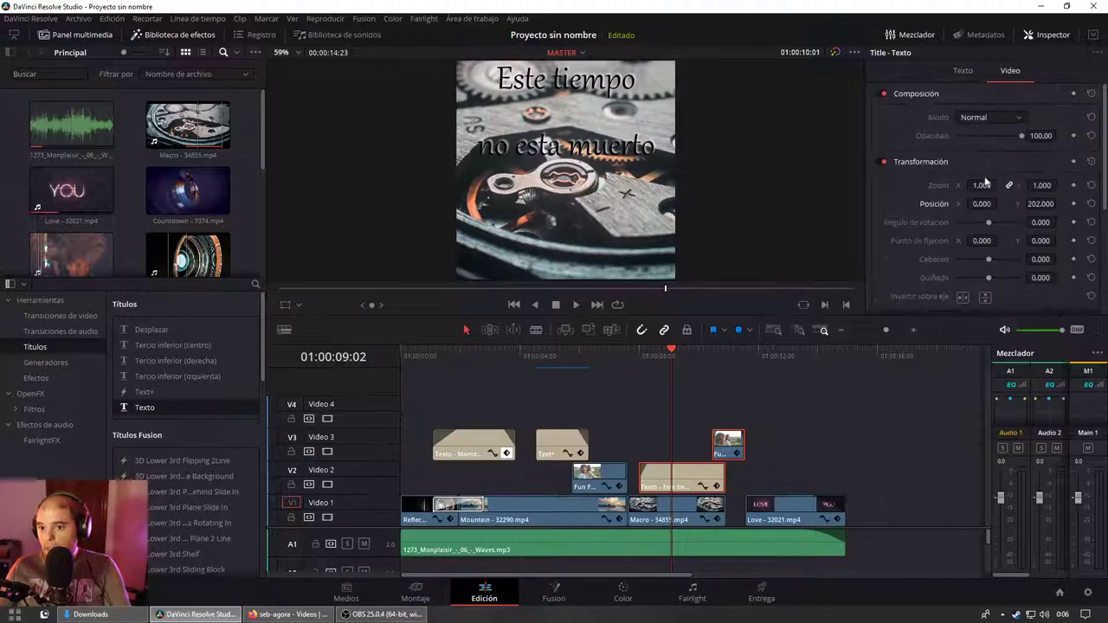
left_click(1089, 204)
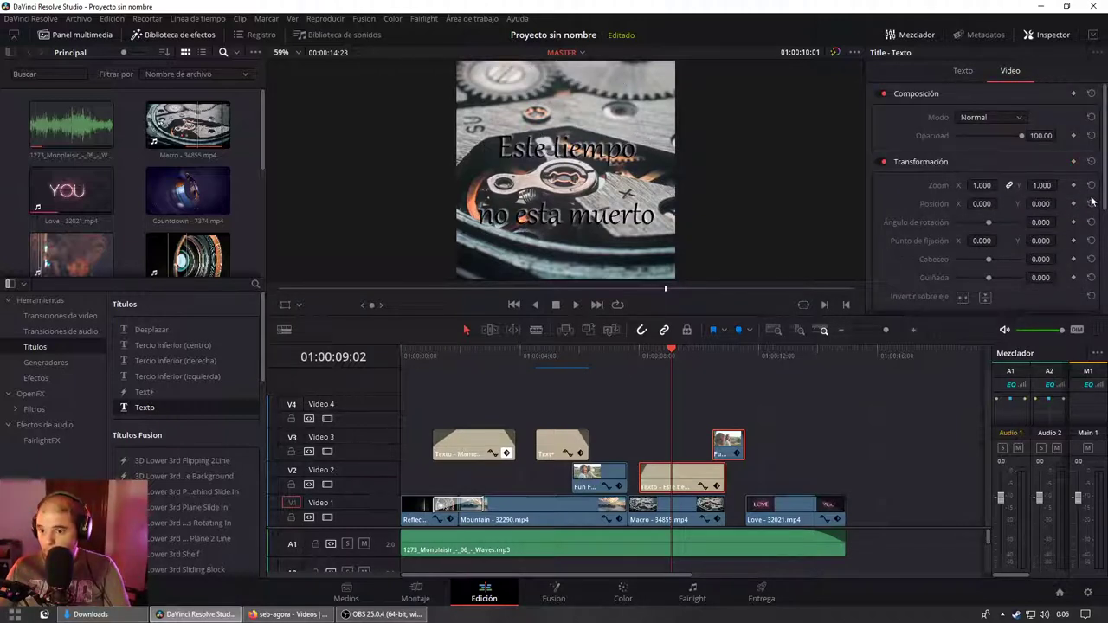
left_click(962, 70)
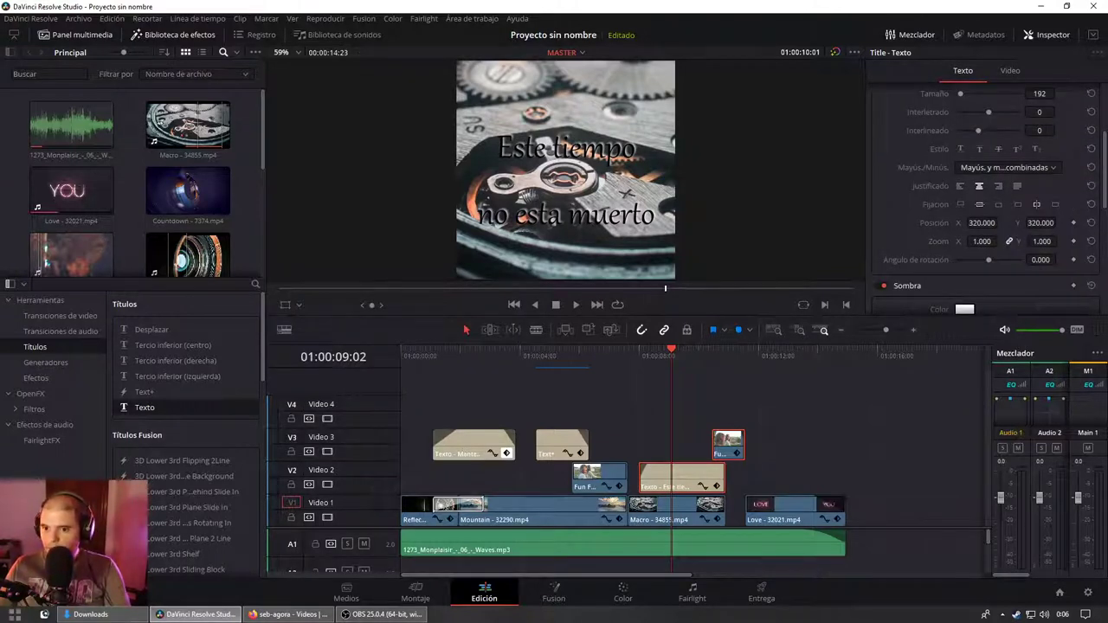
mouse_move(1036, 242)
left_mouse_down()
mouse_move(987, 223)
mouse_move(1040, 227)
left_mouse_up()
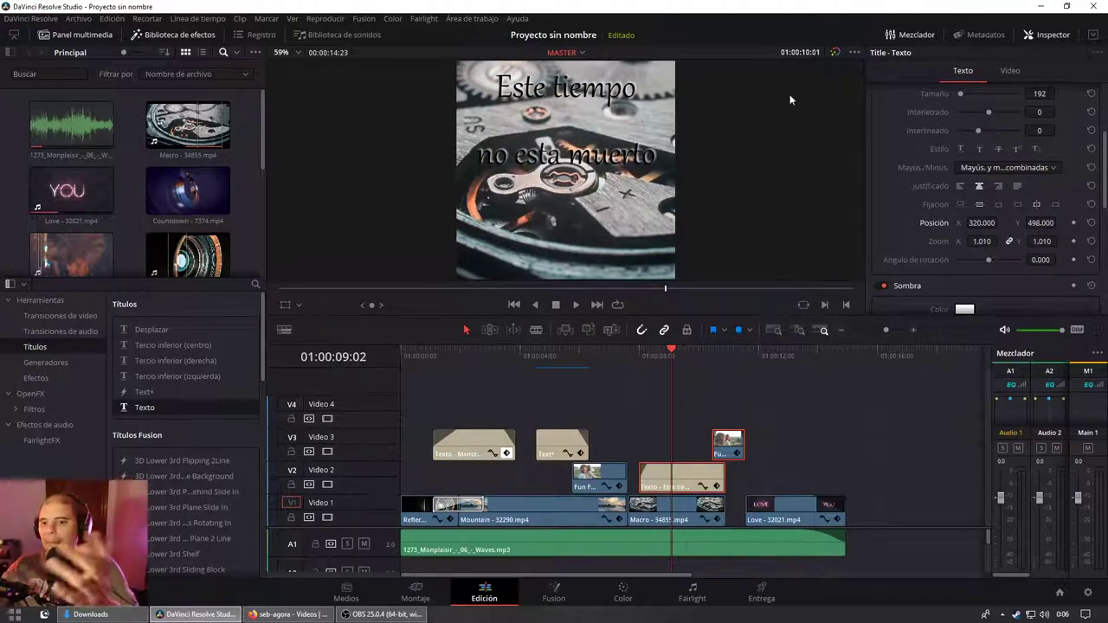
Step: Give the title a white size-4 outline and move the Fun clip up to track V4
scroll(957, 211, "down", 2)
scroll(961, 225, "down", 2)
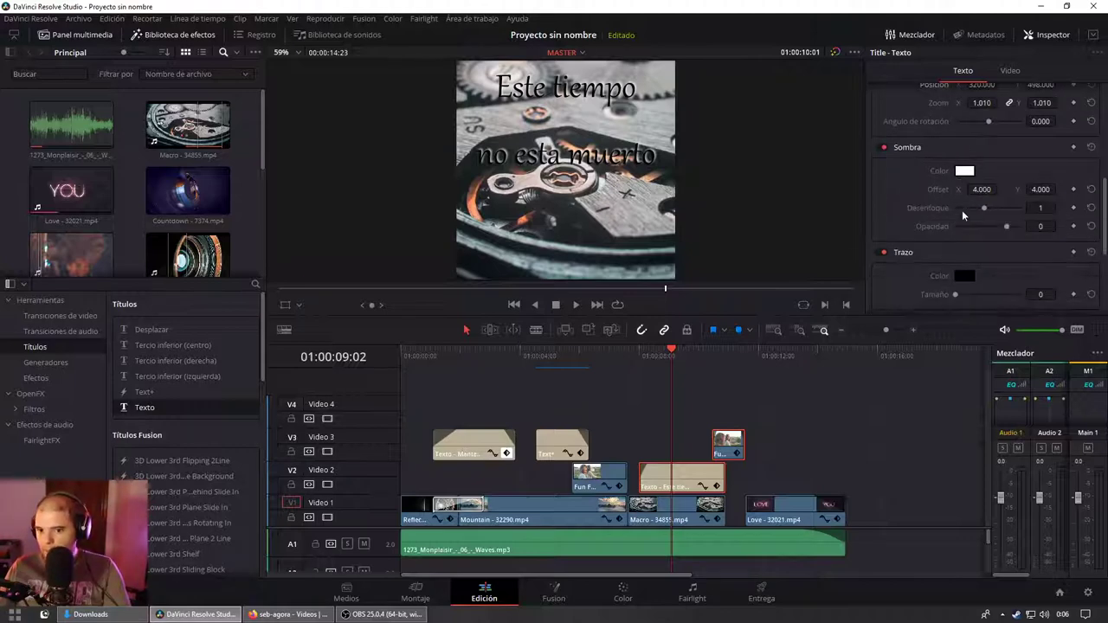
scroll(994, 207, "down", 1)
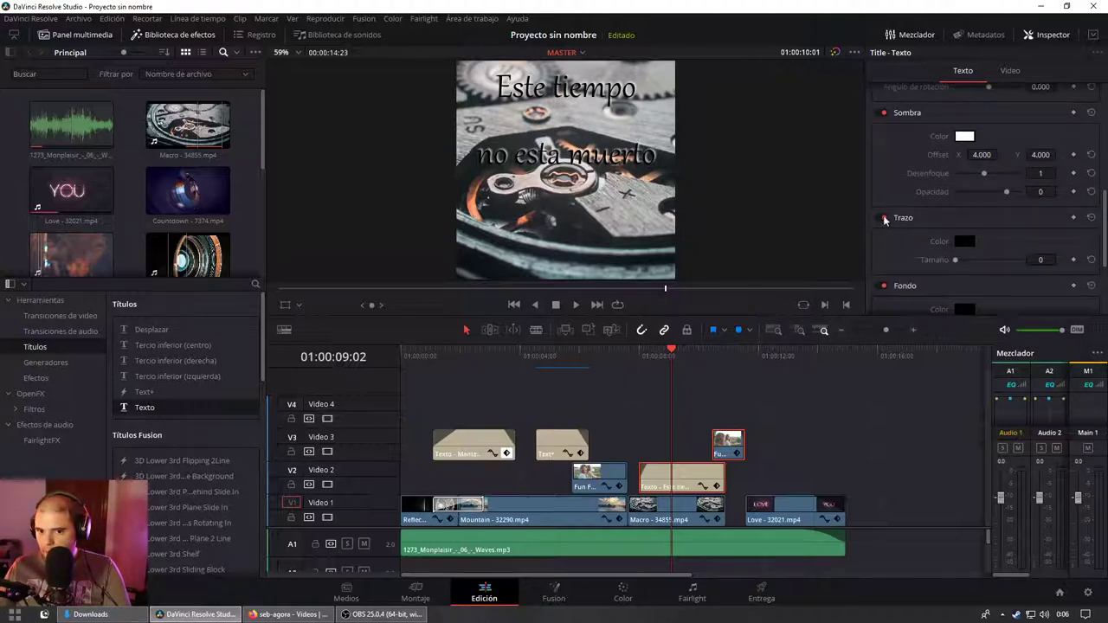
left_click(963, 241)
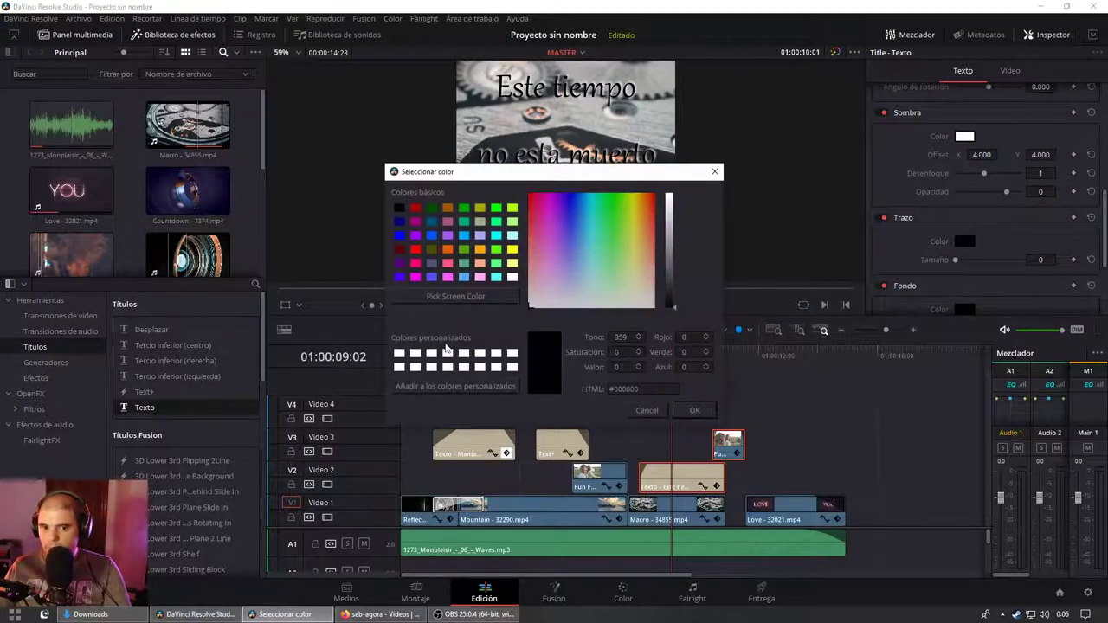
left_click_drag(665, 275, 668, 195)
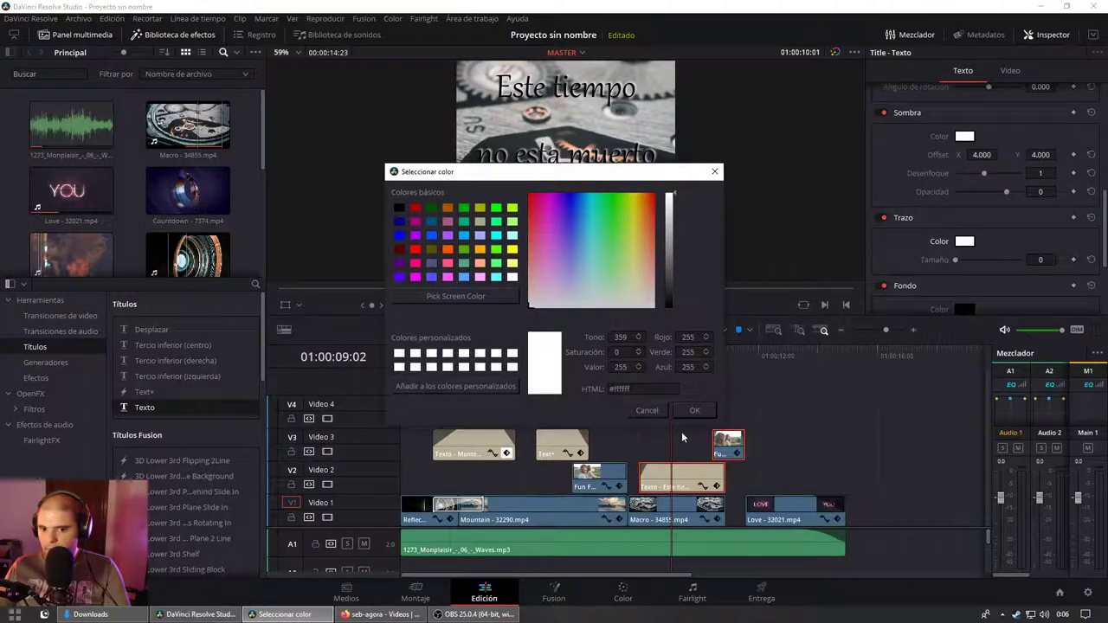
left_click(694, 410)
scroll(931, 245, "up", 3)
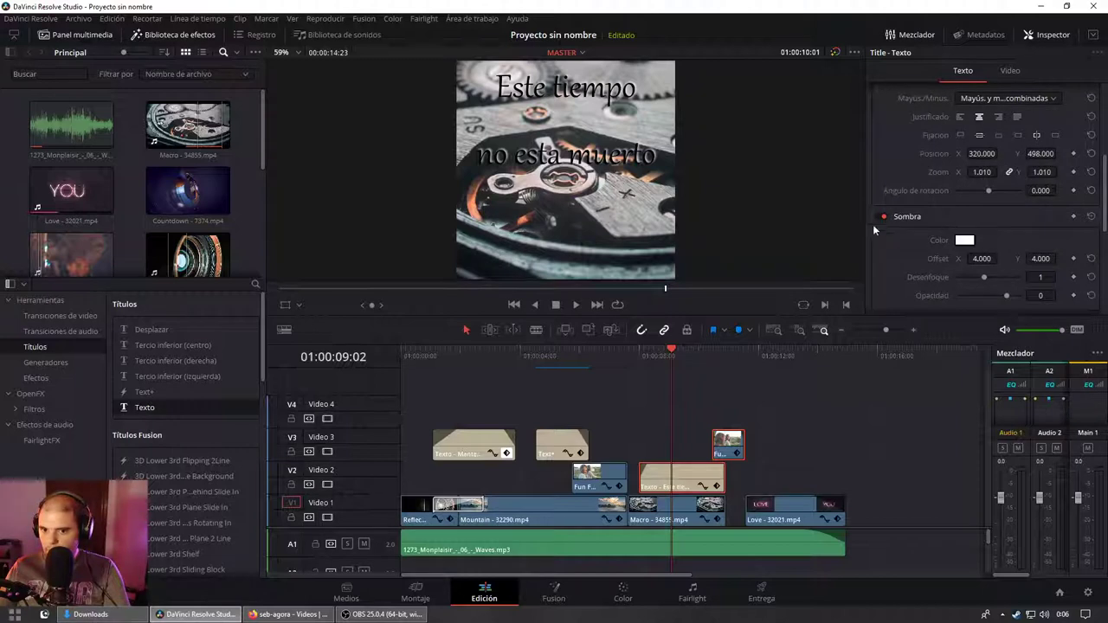
scroll(915, 230, "down", 5)
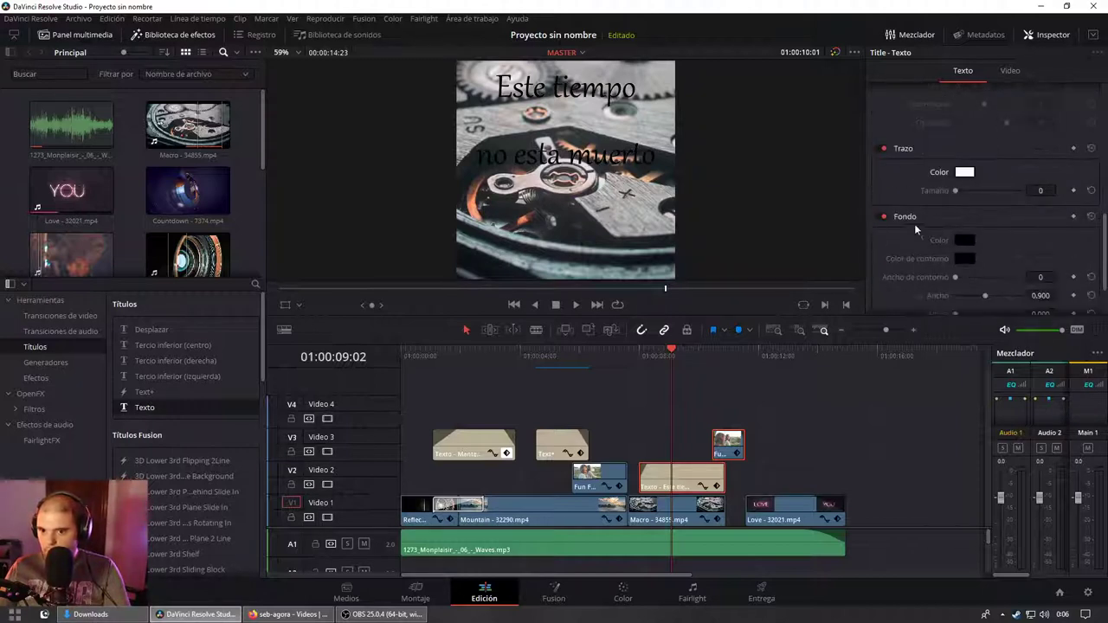
left_click_drag(956, 191, 970, 196)
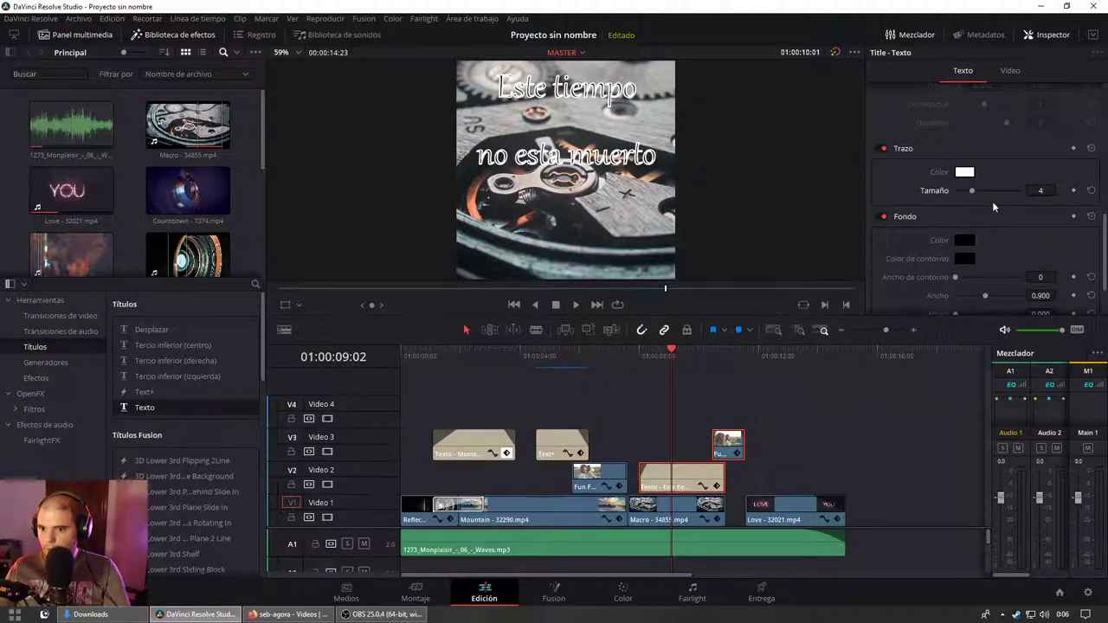
scroll(994, 206, "up", 2)
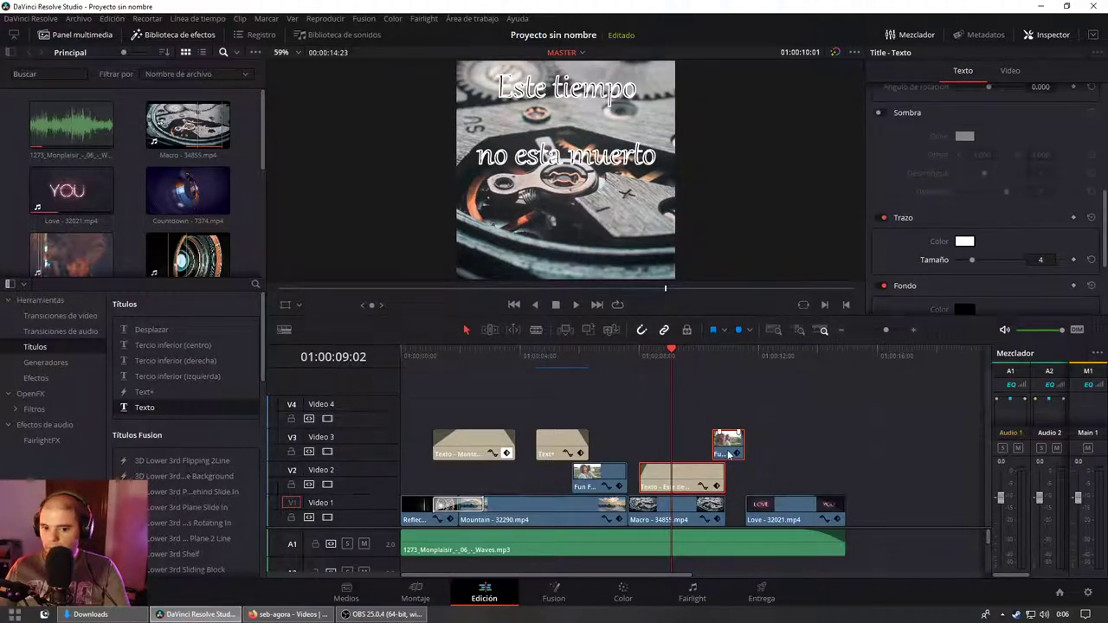
left_click_drag(727, 440, 727, 407)
Step: Paste a copy of the Texto title onto V2 beneath the original
left_click(660, 453)
left_click(660, 454)
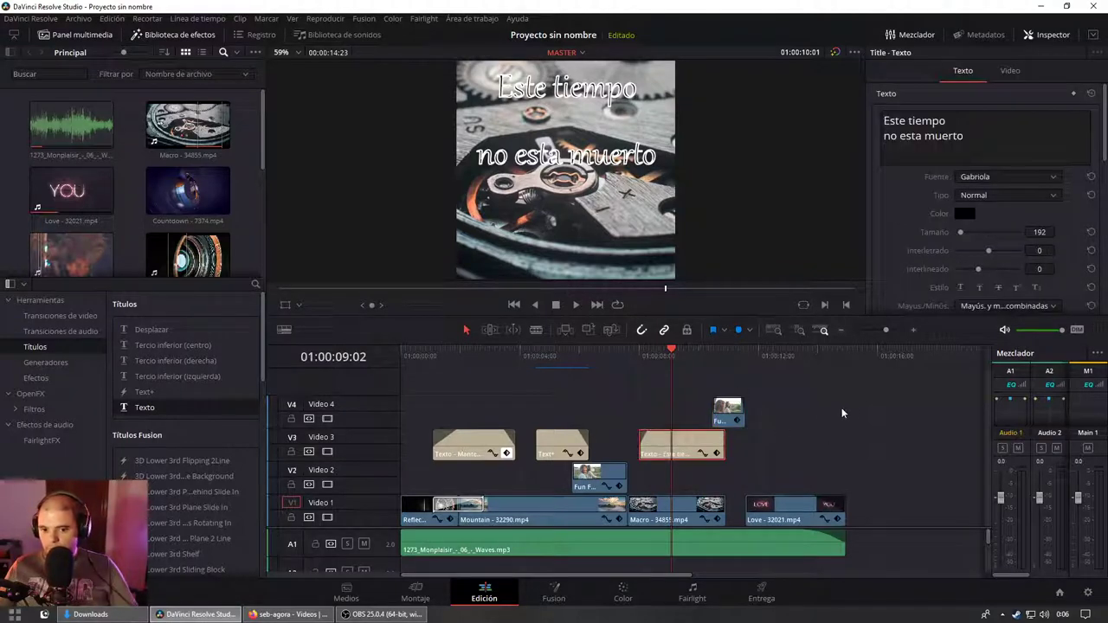
left_click(787, 356)
key("ctrl+v")
left_click_drag(830, 455, 684, 487)
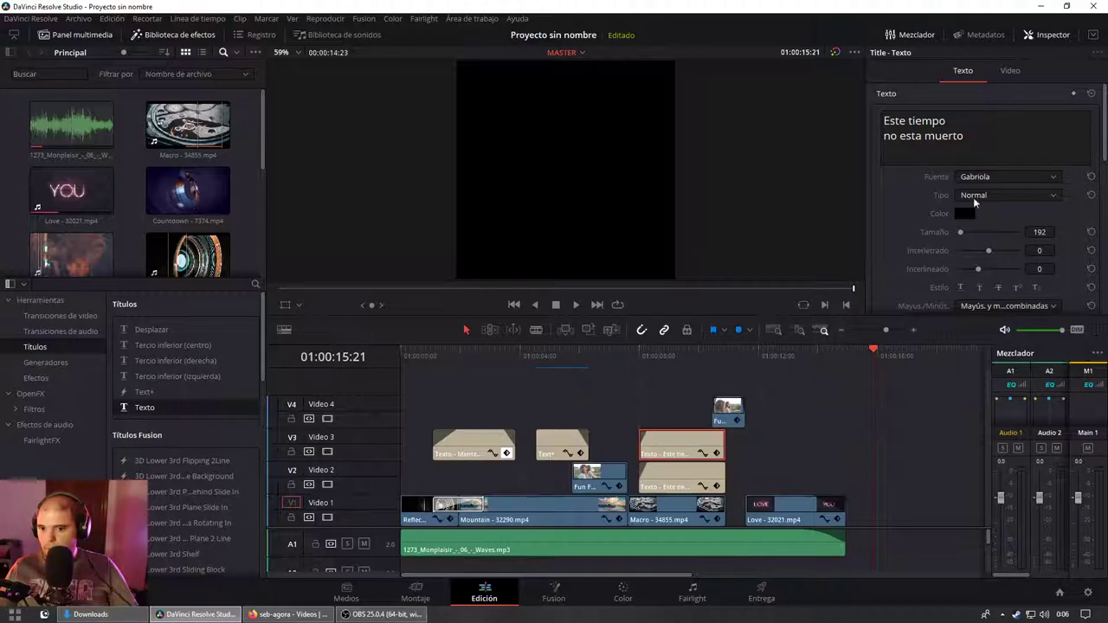
left_click(671, 446)
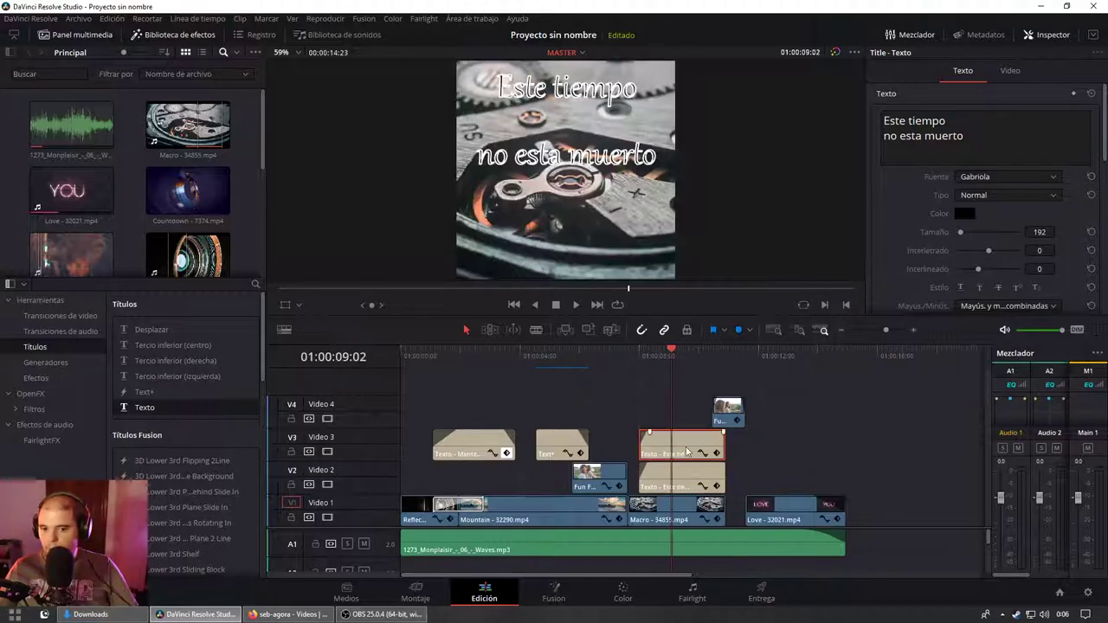
Step: Turn off the outline on the upper V3 title
scroll(961, 221, "down", 3)
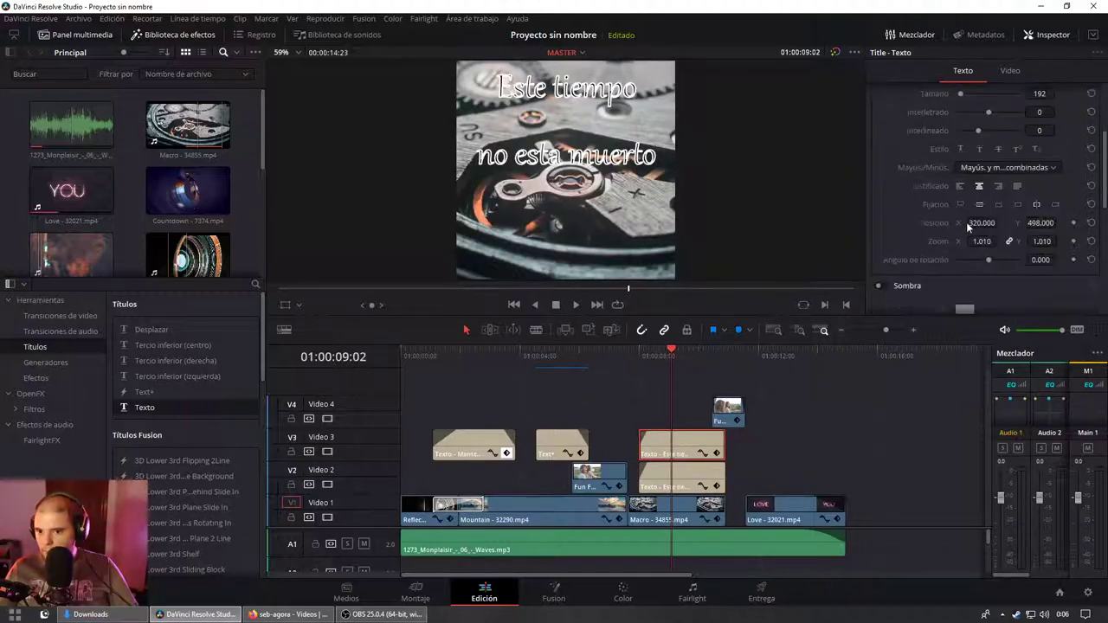
scroll(924, 243, "down", 3)
scroll(909, 225, "down", 3)
left_click(882, 184)
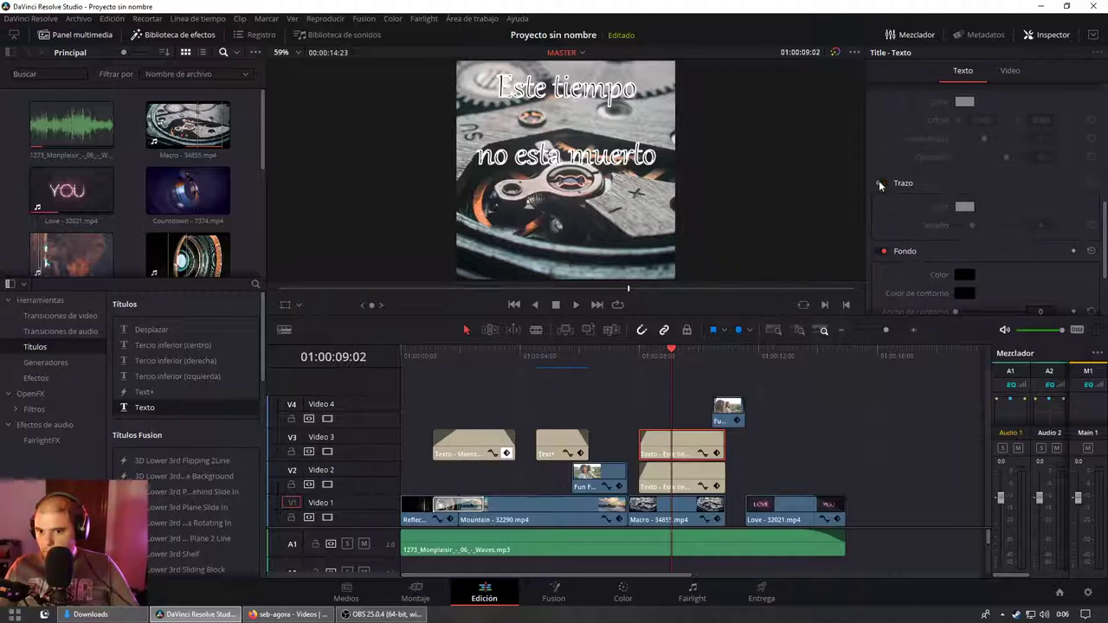
left_click(661, 361)
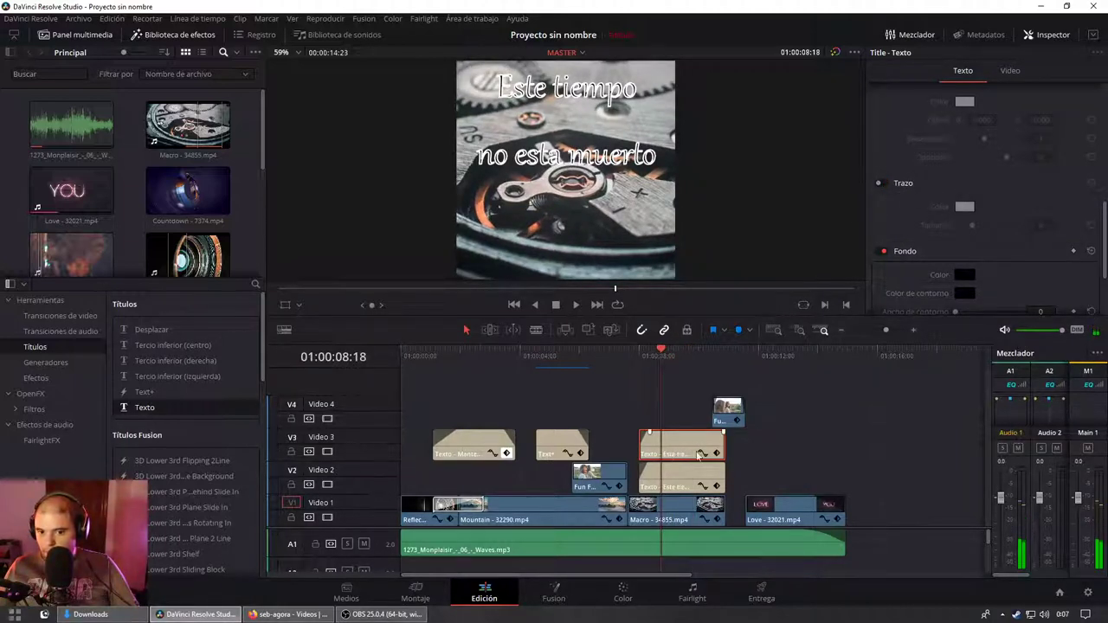
left_click(867, 440)
left_click(693, 447)
Step: Inspect the V2 title copy and replay the title section from 01:00:08:00
left_click(675, 484)
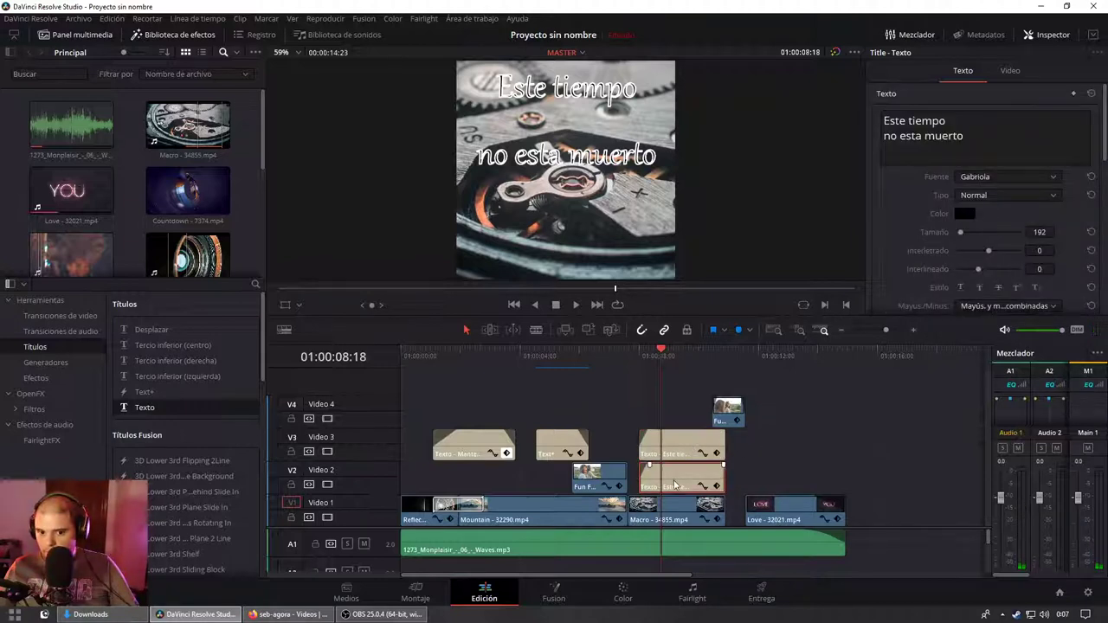
key("Right")
key("Right")
key("Right")
key("Right")
key("Right")
key("Right")
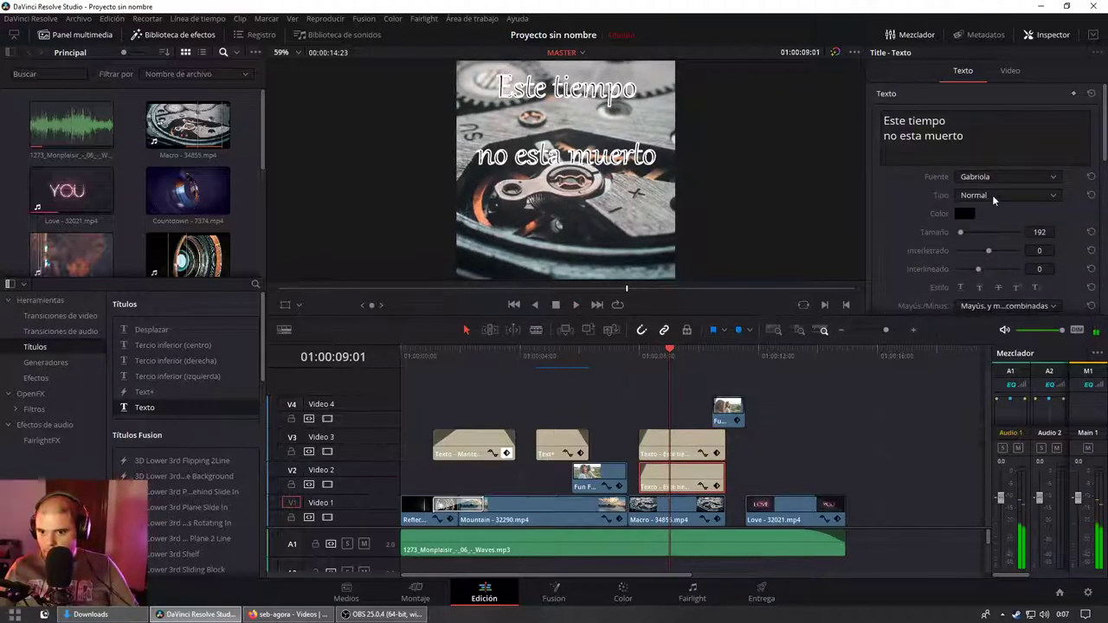
scroll(988, 206, "down", 3)
scroll(897, 246, "down", 3)
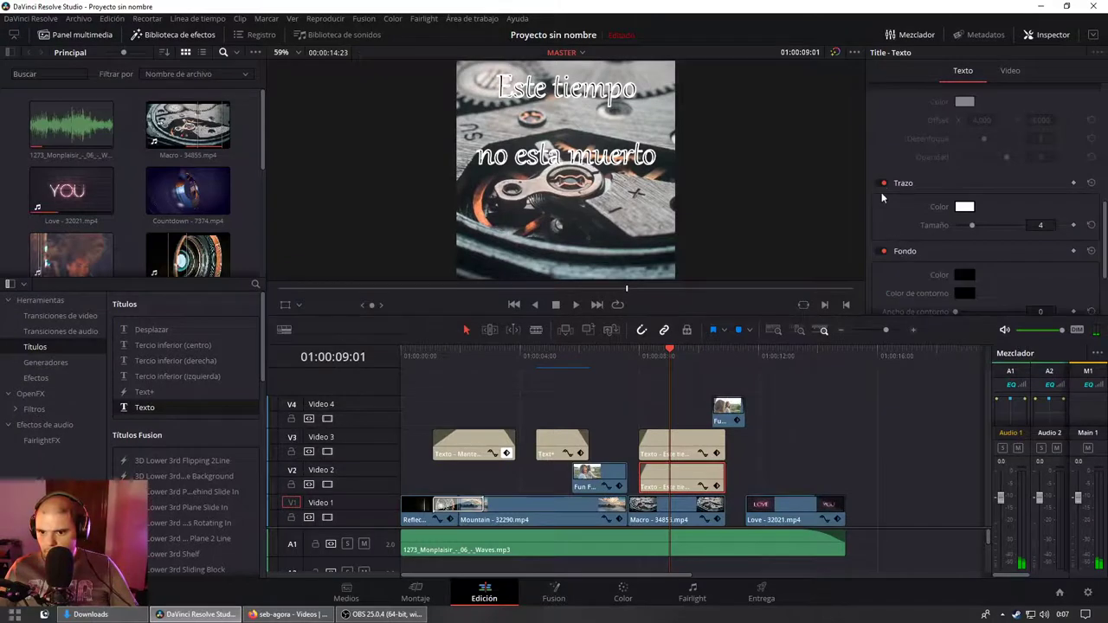
left_click(879, 430)
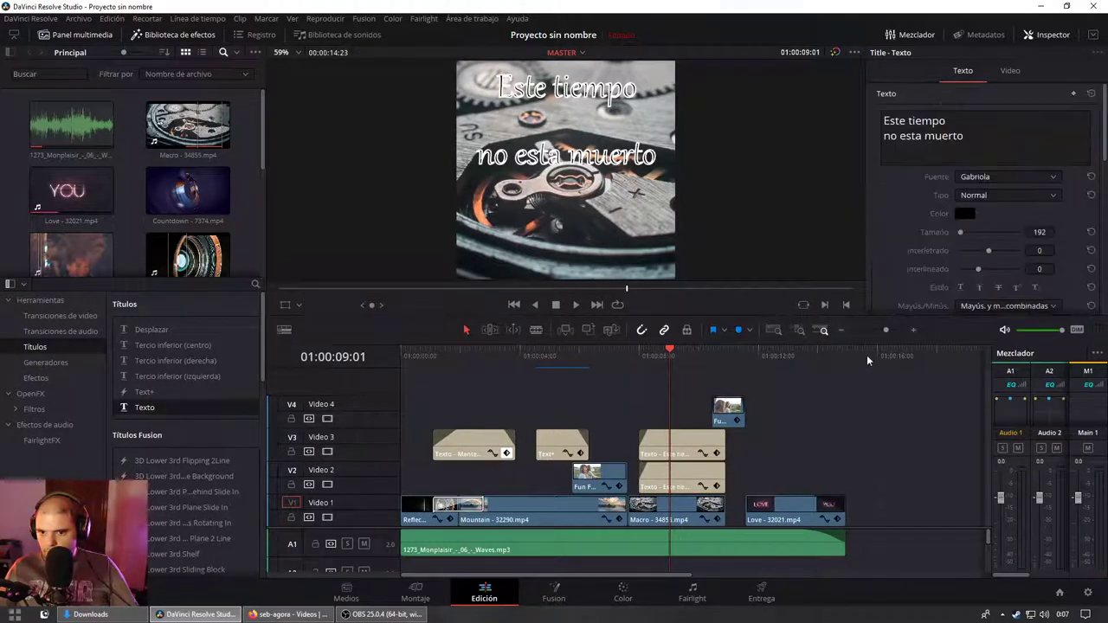
scroll(887, 201, "down", 2)
scroll(887, 208, "down", 3)
scroll(887, 207, "down", 1)
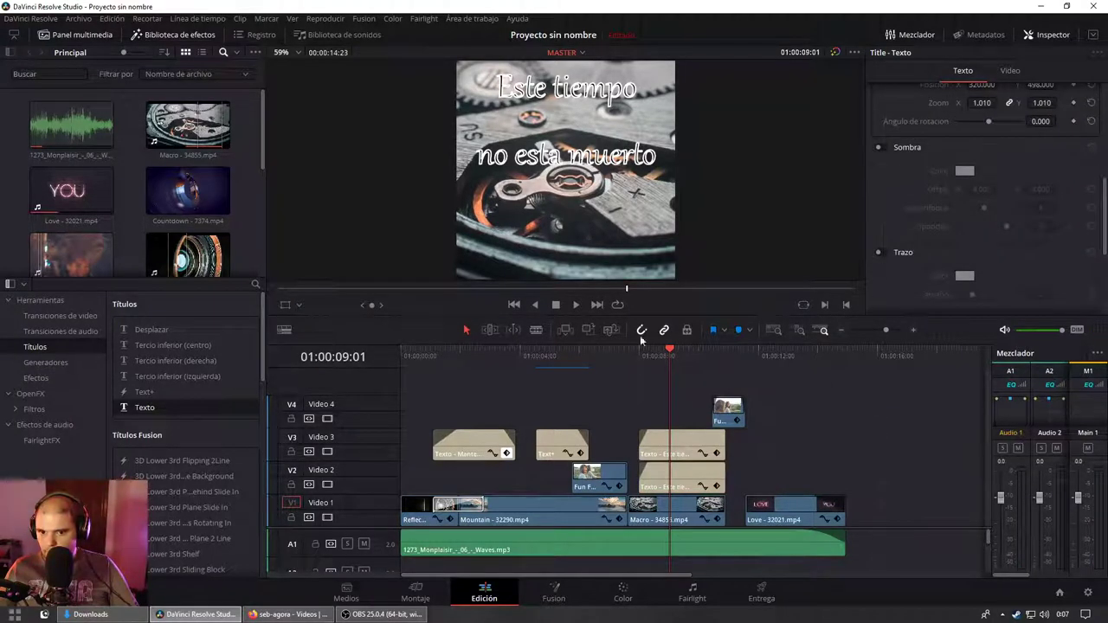
left_click(638, 361)
key("space")
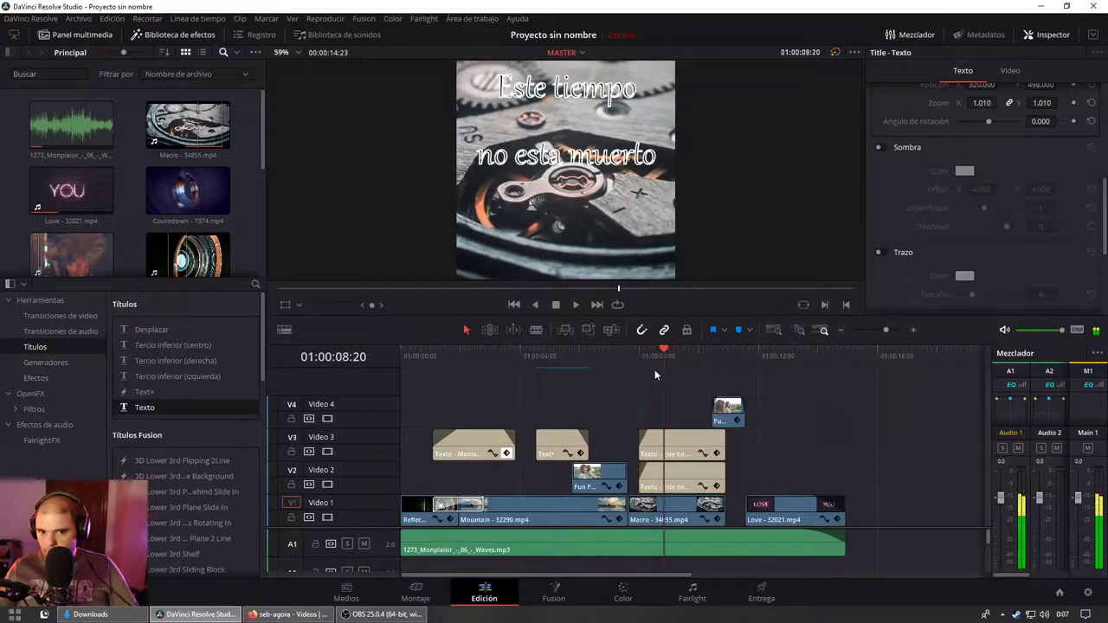
Step: Turn off the background box (Fondo) on the upper title
left_click(720, 450)
scroll(947, 228, "up", 4)
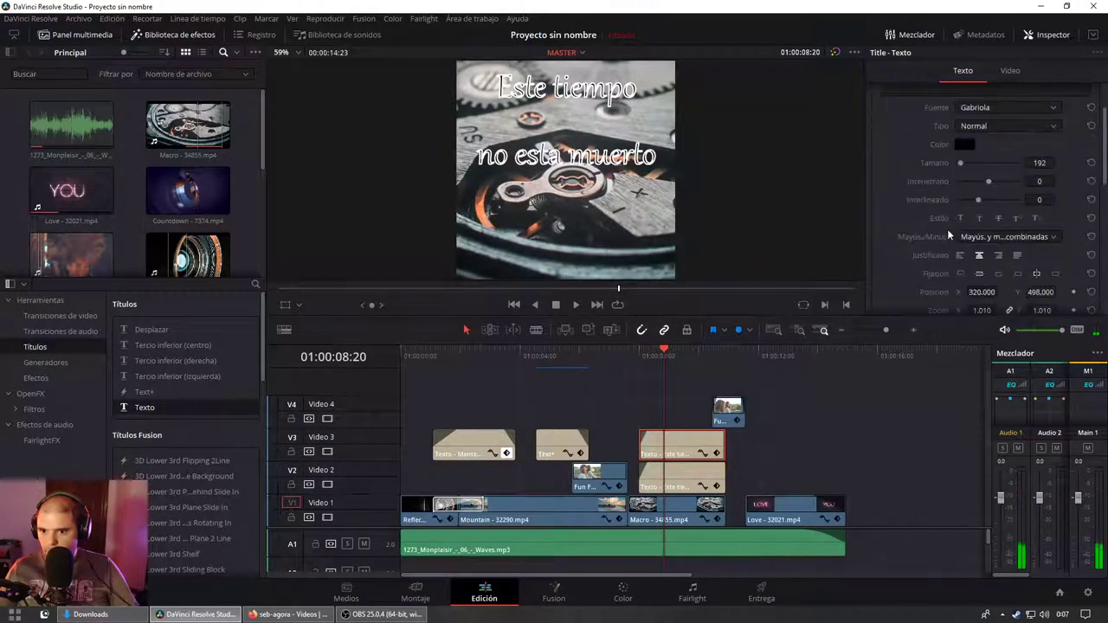
scroll(946, 208, "down", 2)
scroll(935, 234, "down", 2)
scroll(934, 244, "down", 2)
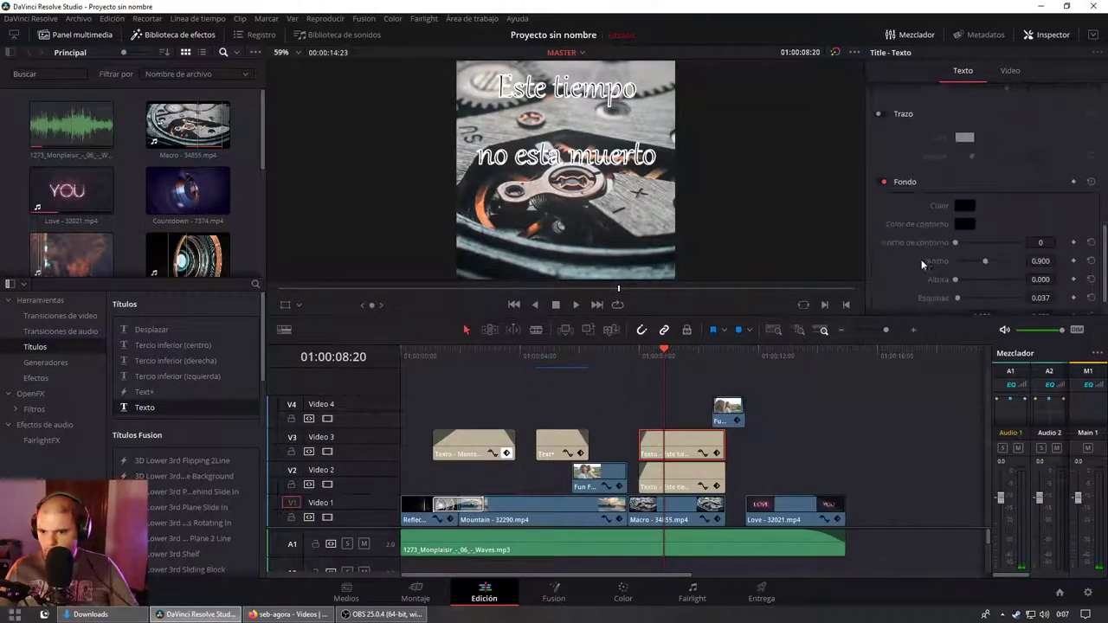
scroll(904, 224, "down", 2)
left_click(884, 147)
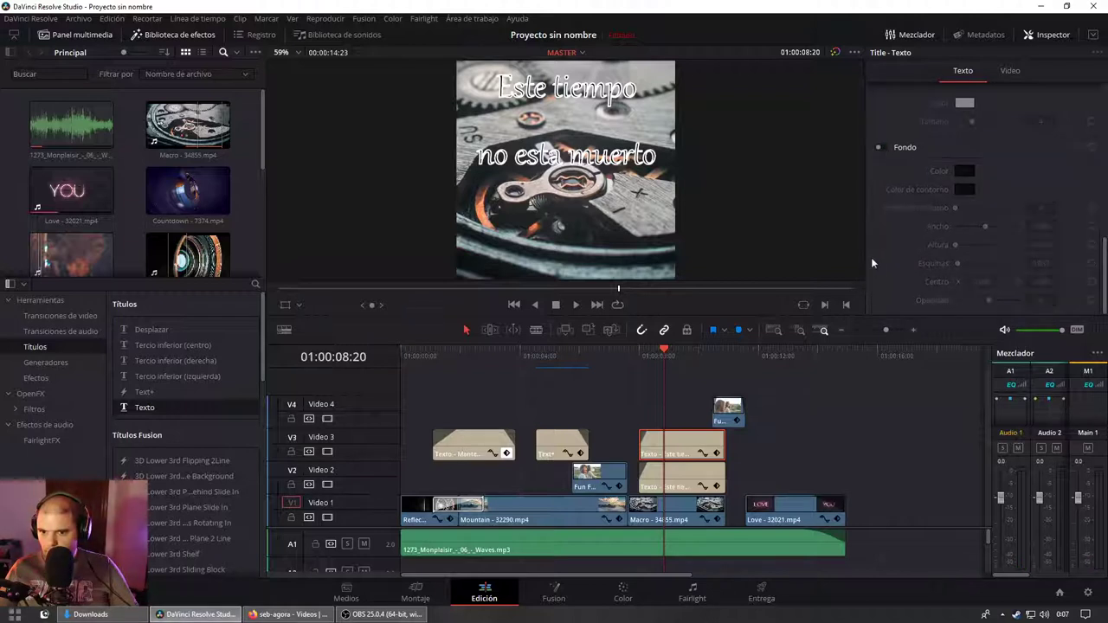
Step: Delete the stray letter after 'muerto' so the lower title reads 'no esta muerto'
left_click(700, 472)
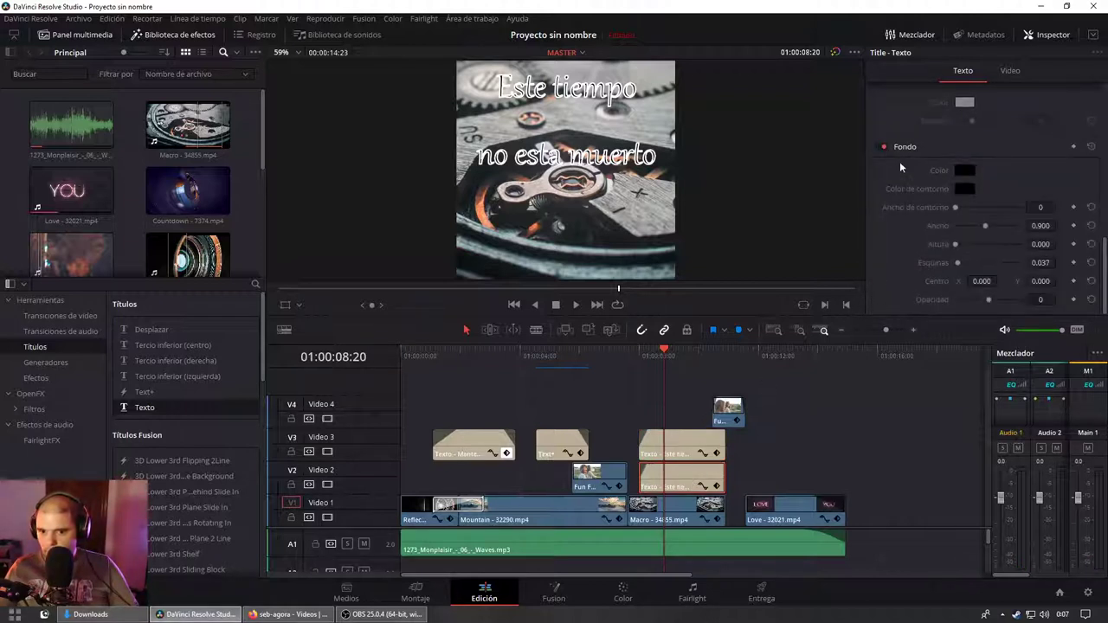
scroll(901, 161, "up", 2)
scroll(907, 165, "up", 2)
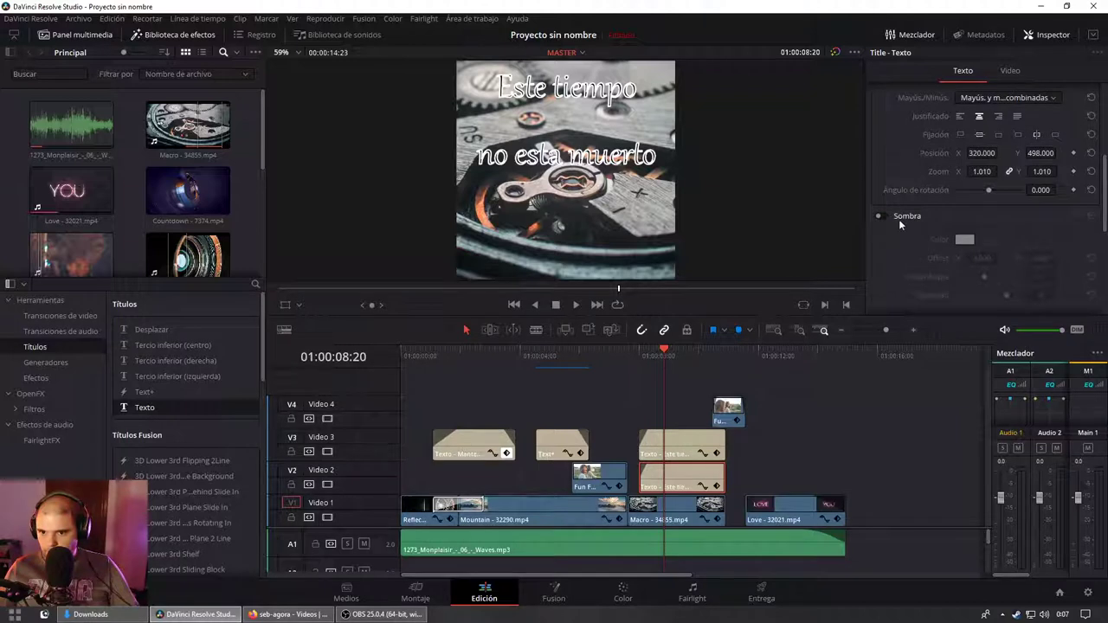
scroll(898, 216, "up", 3)
left_click(964, 135)
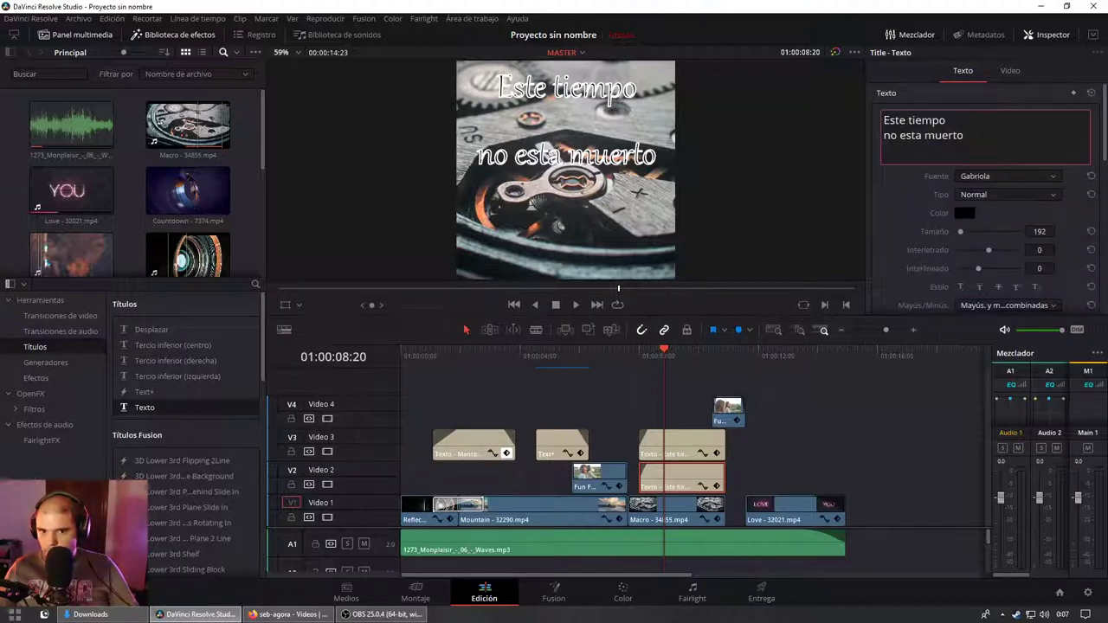
left_click(887, 424)
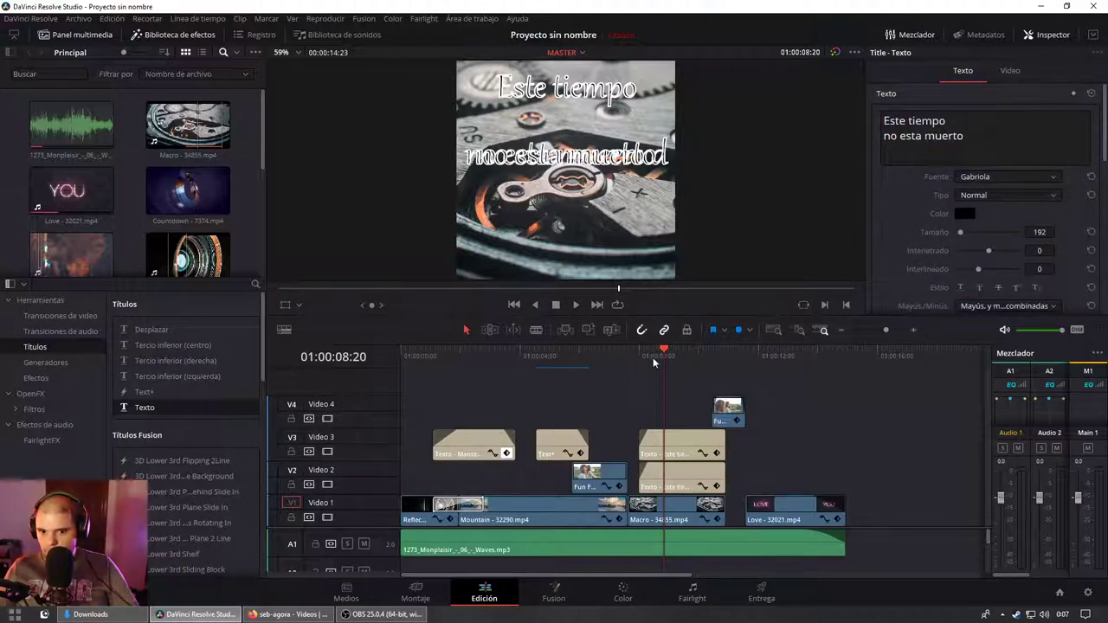
left_click_drag(642, 363, 663, 360)
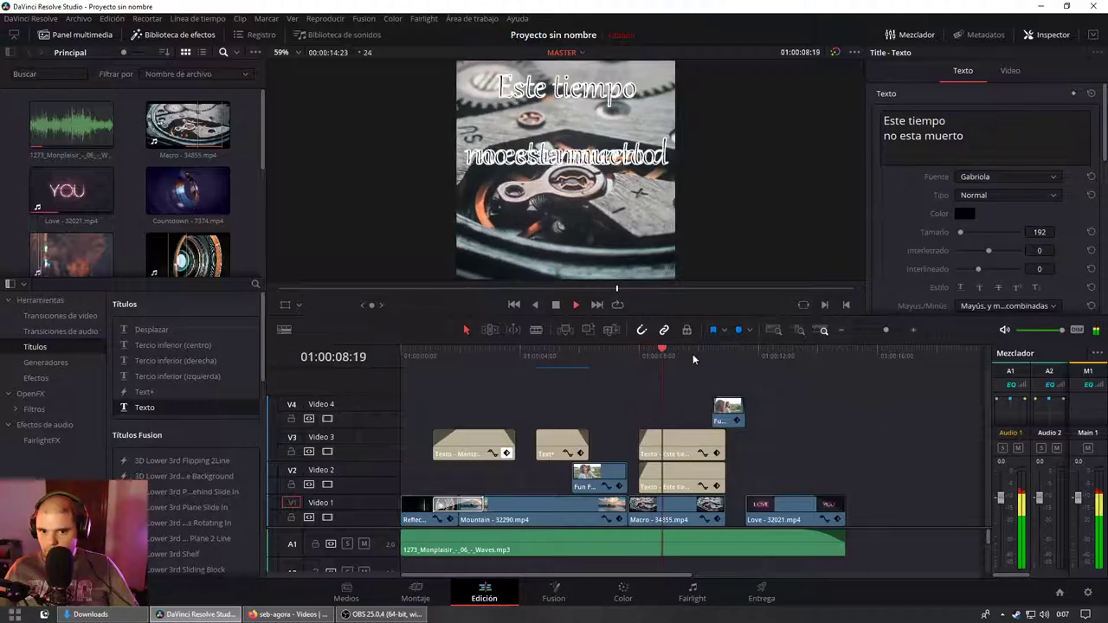
left_click(684, 477)
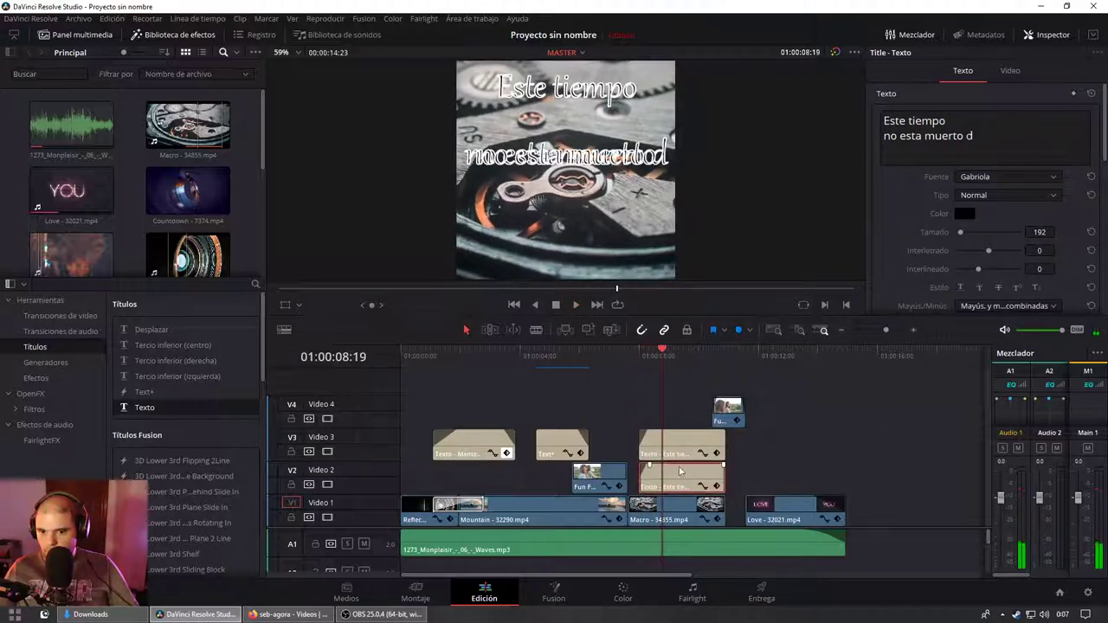
left_click(976, 136)
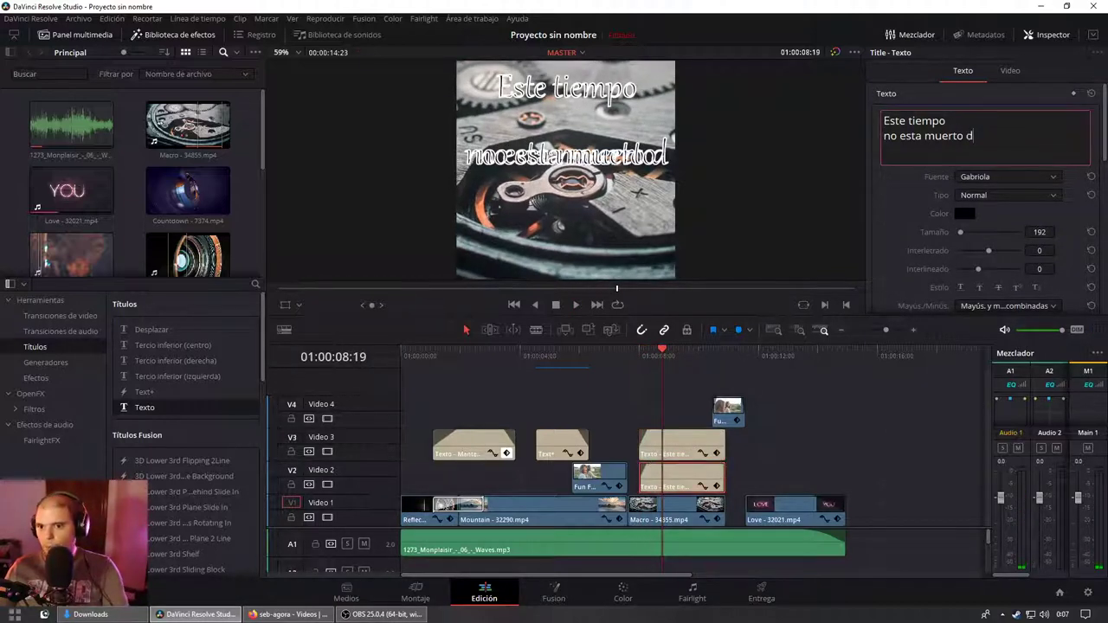
key("BackSpace")
key("BackSpace")
left_click(823, 393)
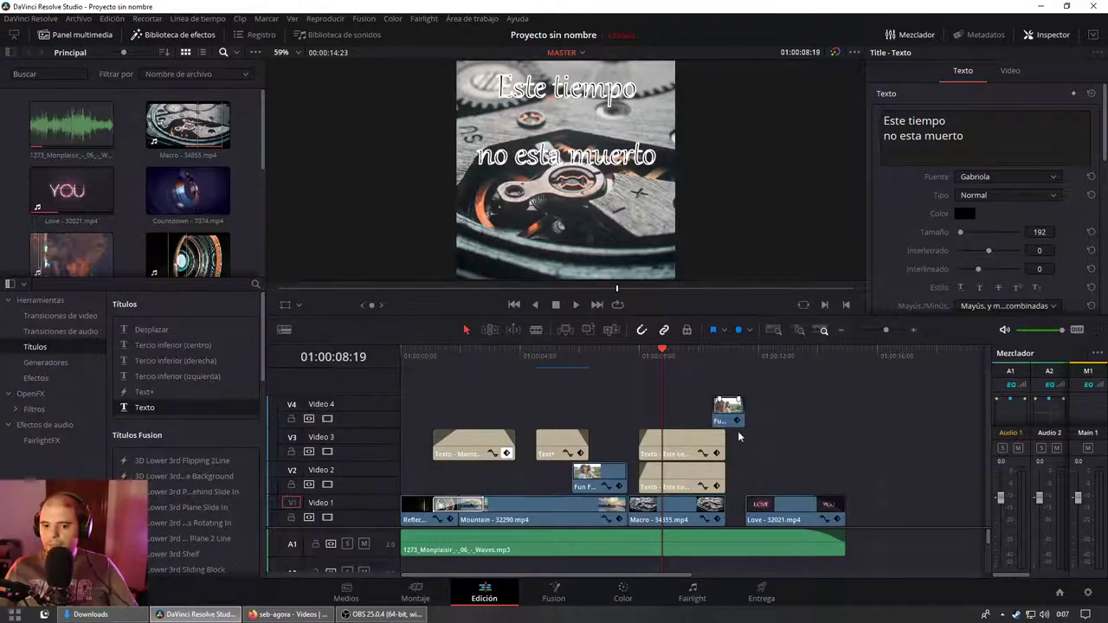
Step: Undo the earlier title edits and turn off the title's background box
key("ctrl+z")
key("ctrl+z")
key("ctrl+z")
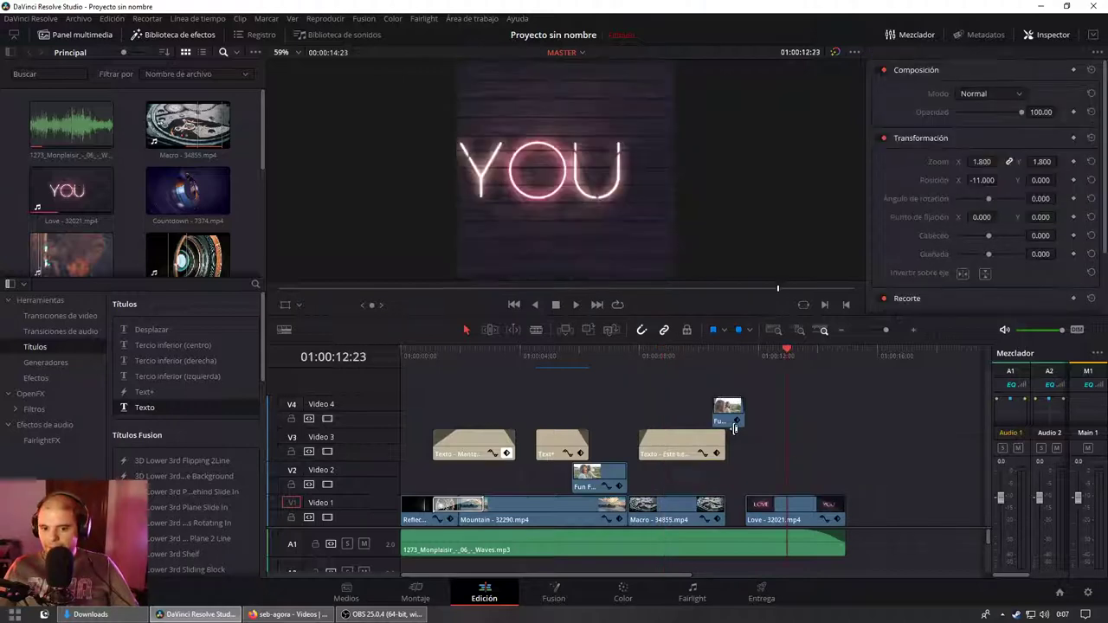
key("ctrl+z")
left_click(656, 351)
left_click(665, 482)
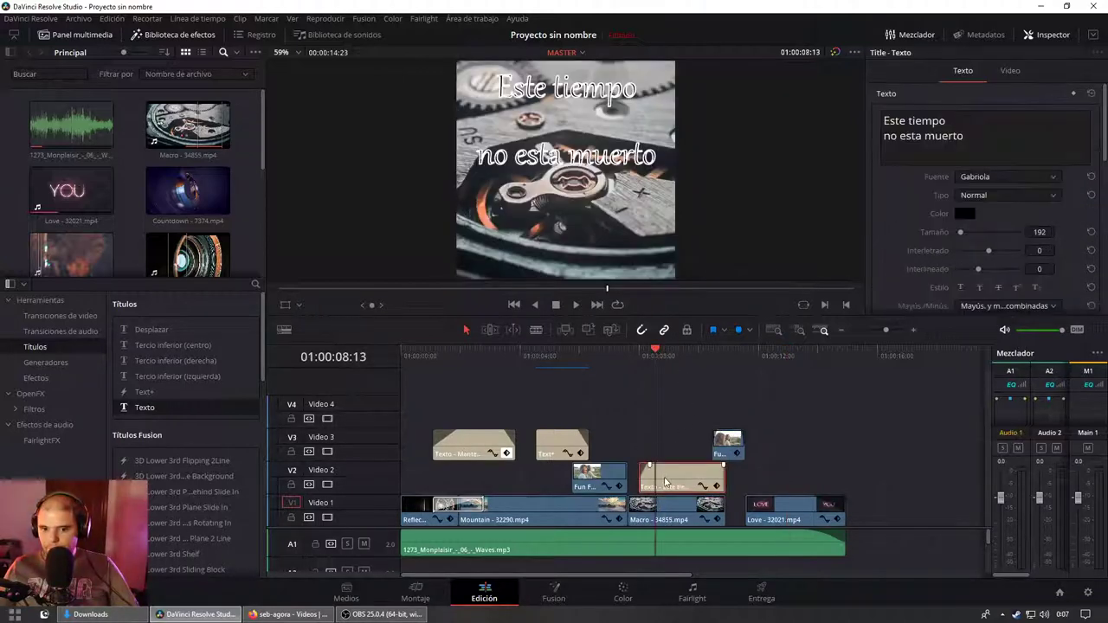
scroll(964, 221, "down", 5)
scroll(884, 216, "down", 3)
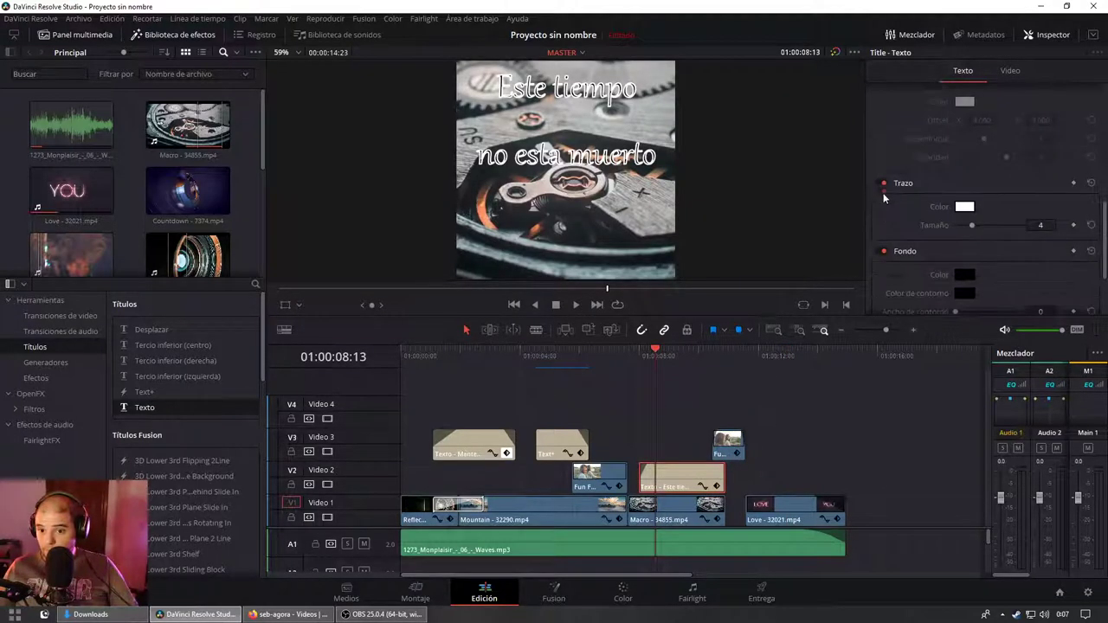
left_click(879, 251)
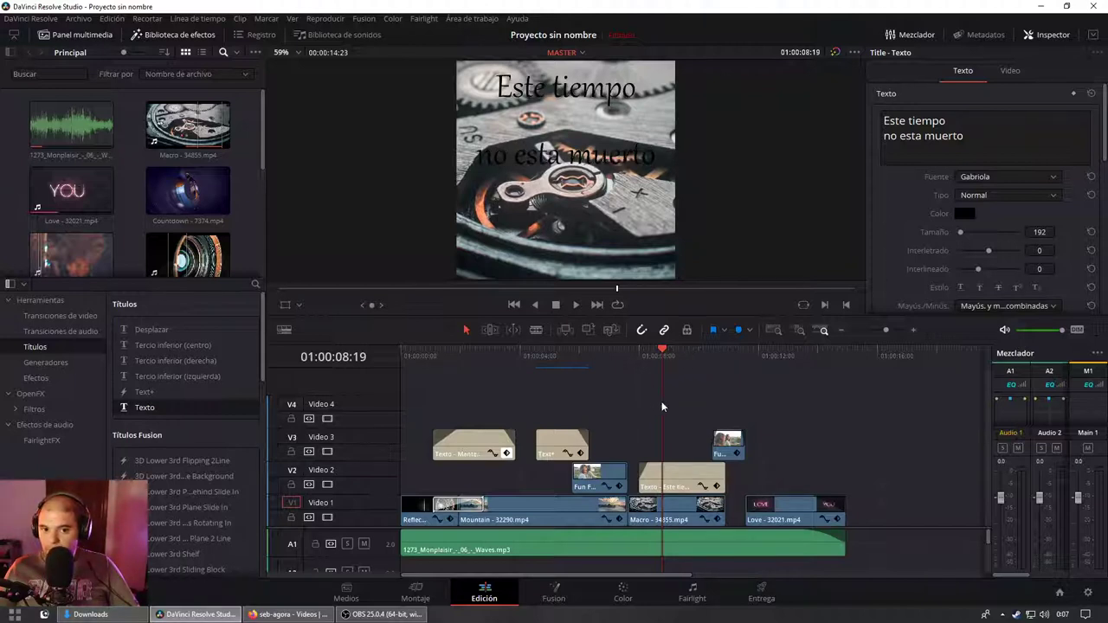
Step: Move the title and Fun clips up one track and paste a copy of the title
left_click(674, 469)
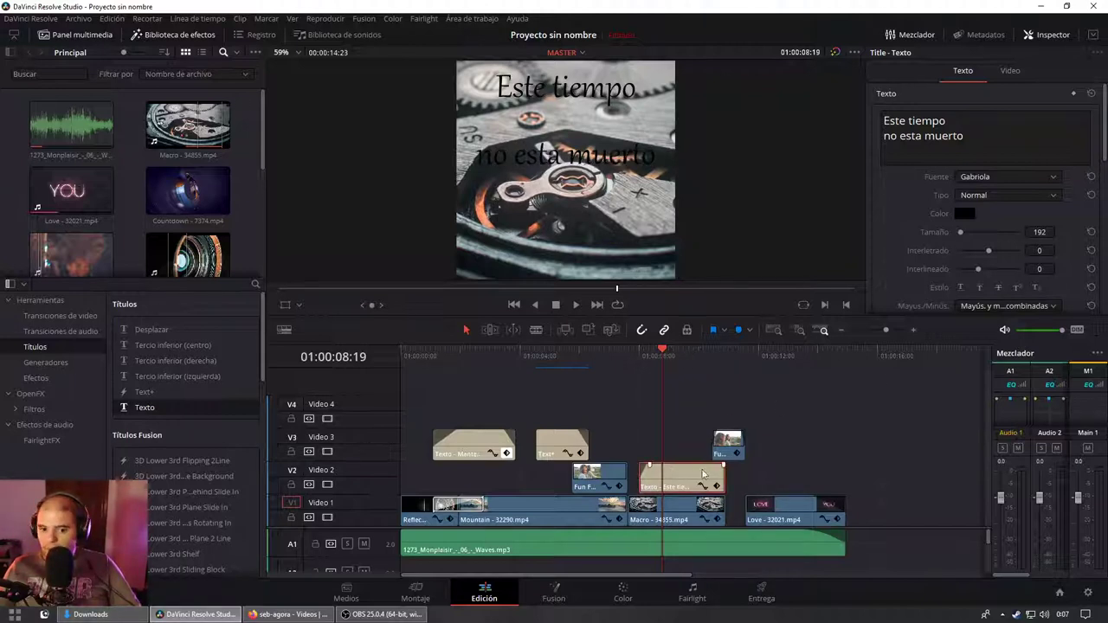
mouse_move(795, 424)
left_mouse_down()
mouse_move(691, 481)
mouse_move(688, 460)
left_mouse_up()
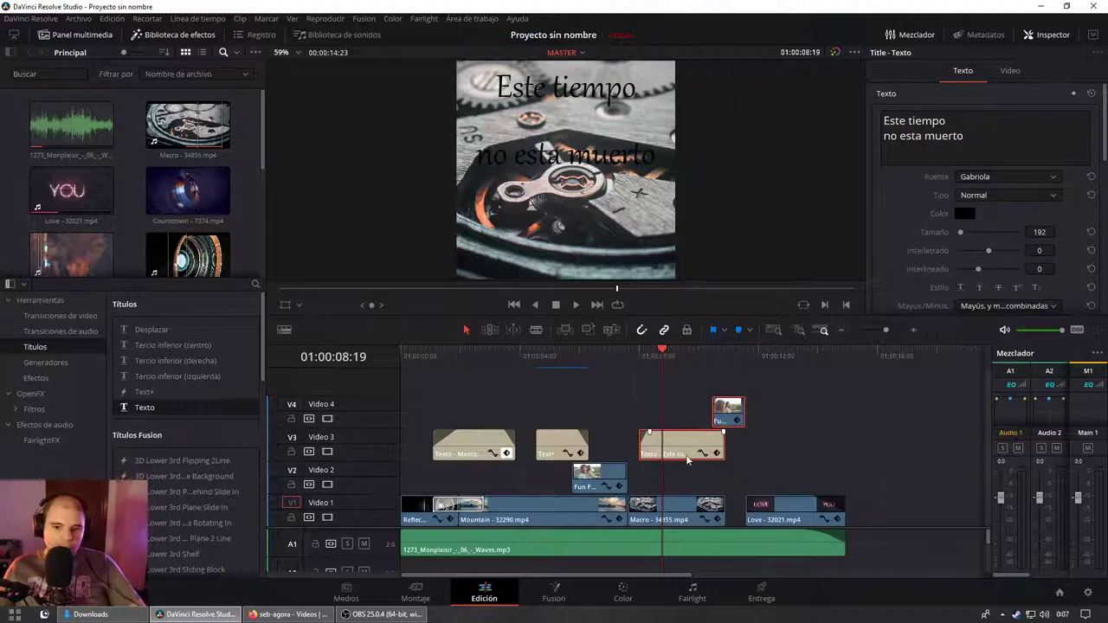
left_click(711, 444)
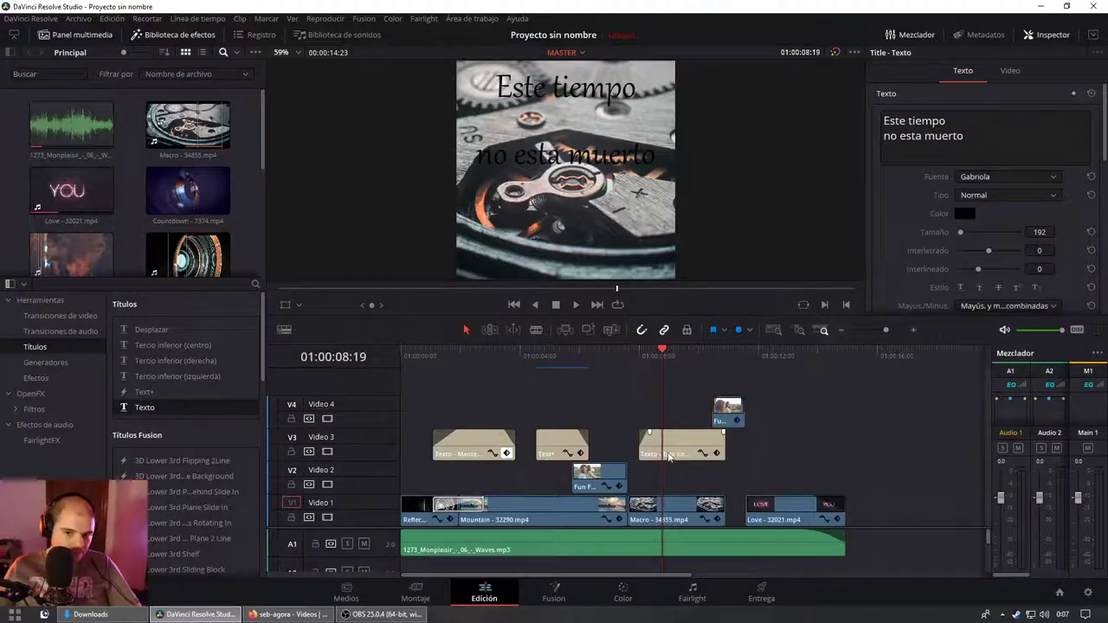
left_click(817, 361)
key("ctrl+v")
Step: Give the copy an outline of size 4 and place it on V2 under the original
scroll(946, 224, "down", 5)
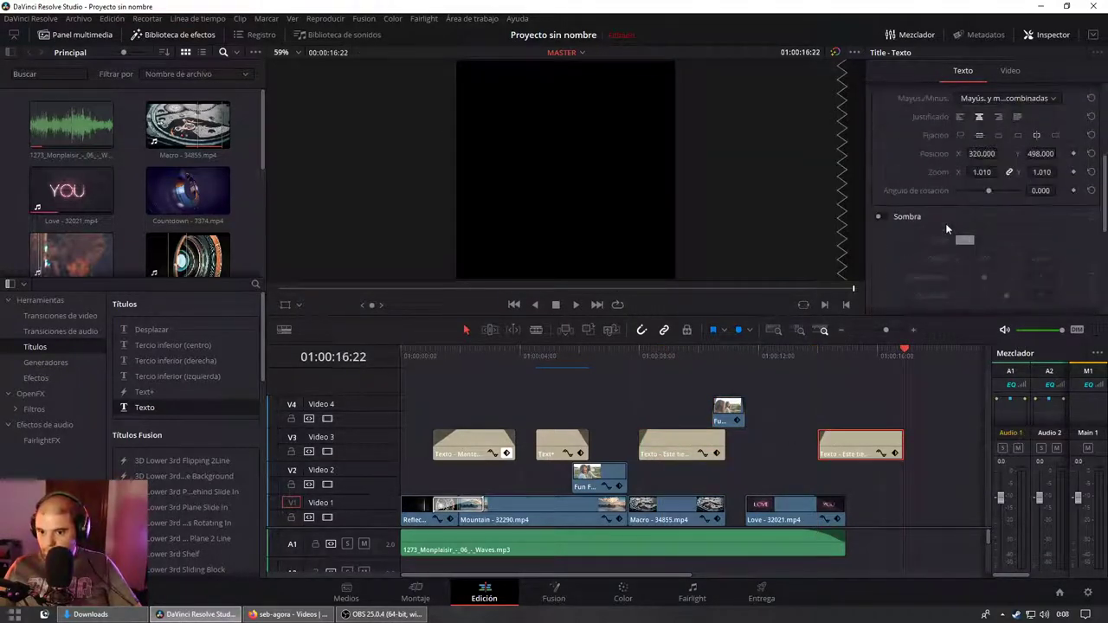
scroll(909, 217, "down", 4)
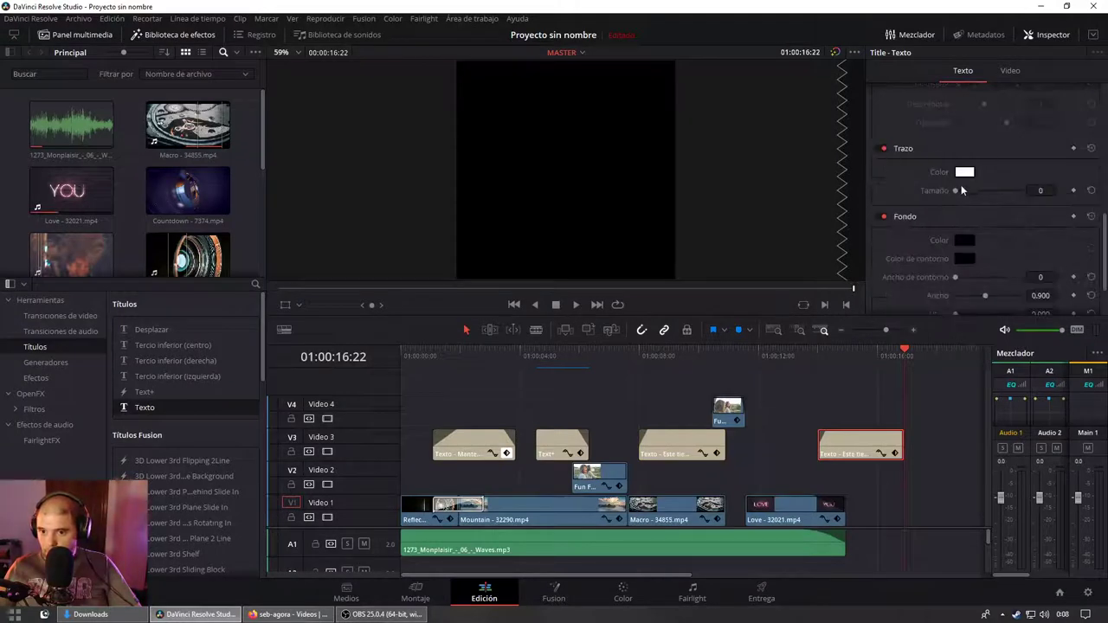
left_click_drag(959, 192, 971, 191)
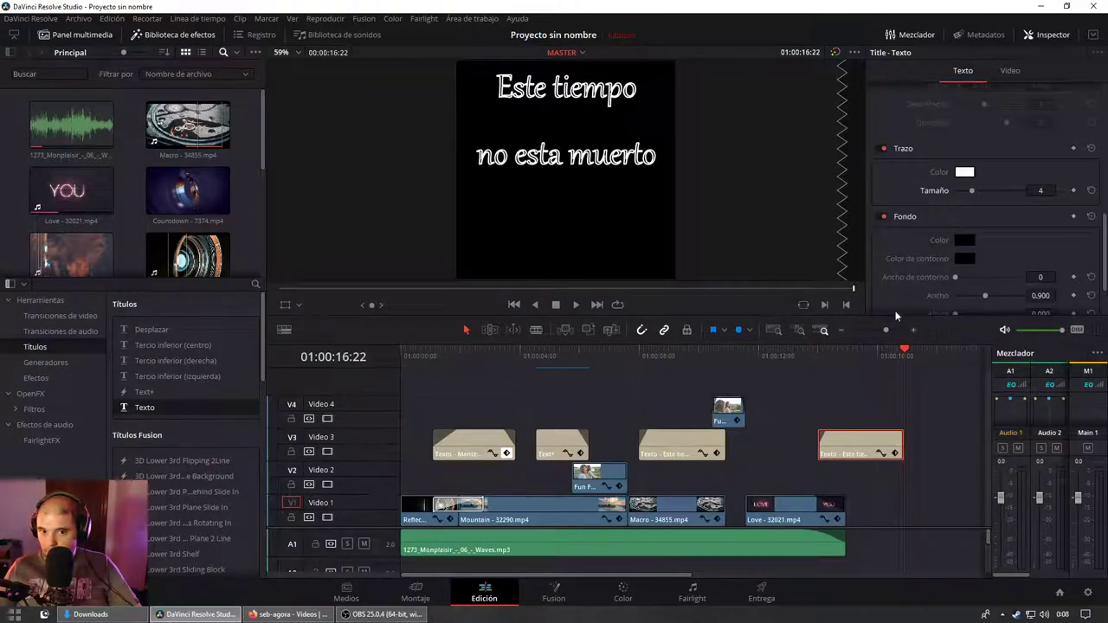
left_click_drag(868, 438, 690, 472)
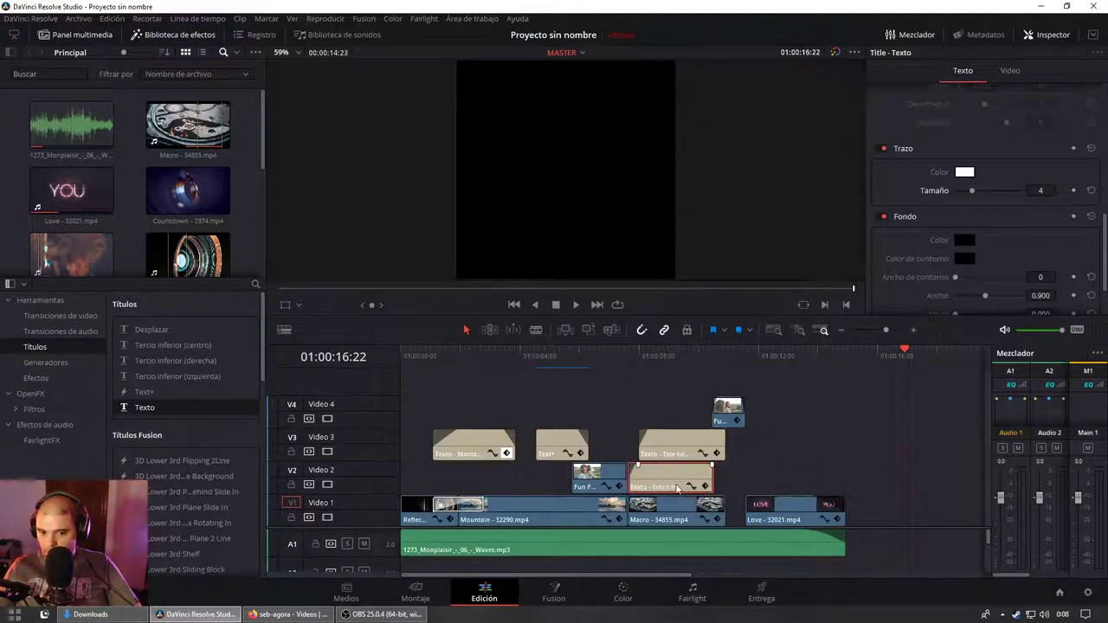
left_click(676, 355)
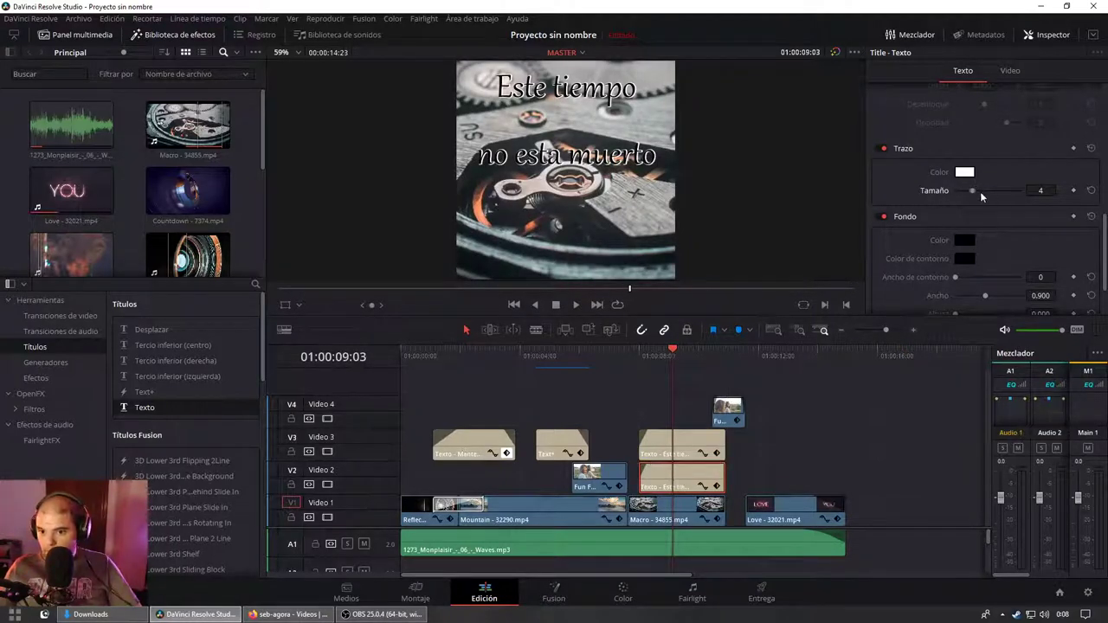
Step: Thicken the title outline to 8 and reset the title's position and zoom to defaults
left_click_drag(981, 191, 988, 191)
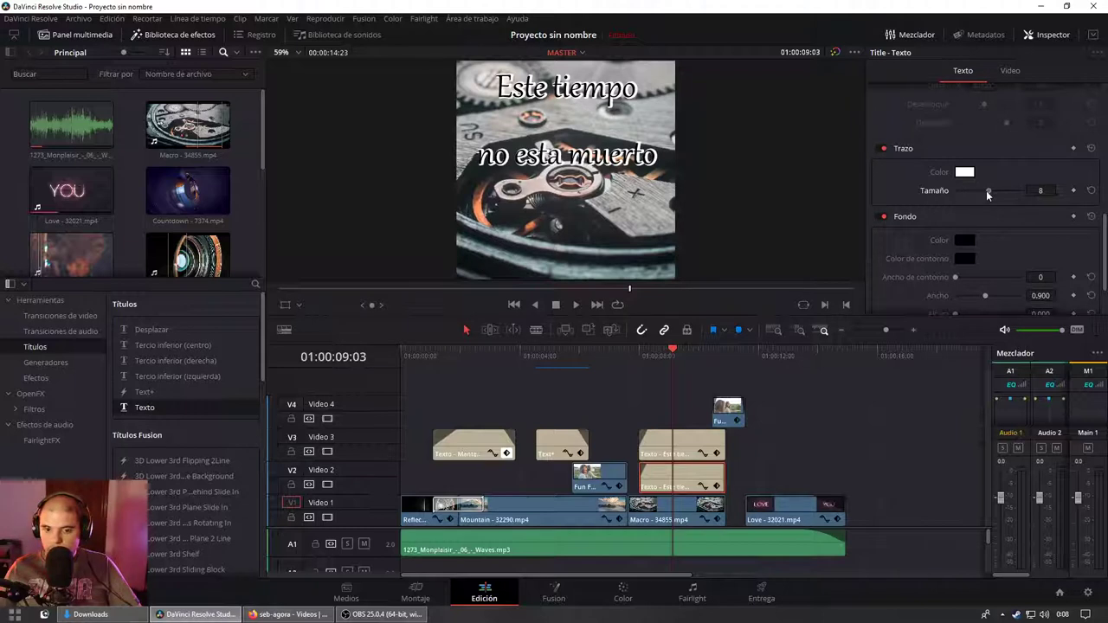
scroll(991, 186, "up", 5)
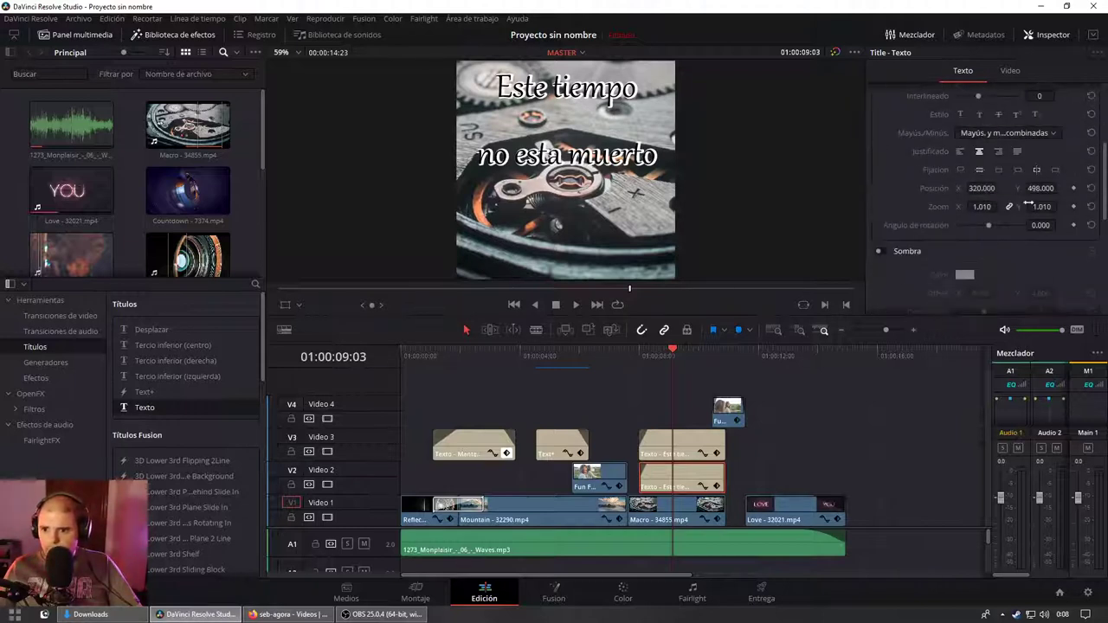
left_click(1090, 206)
left_click(1091, 188)
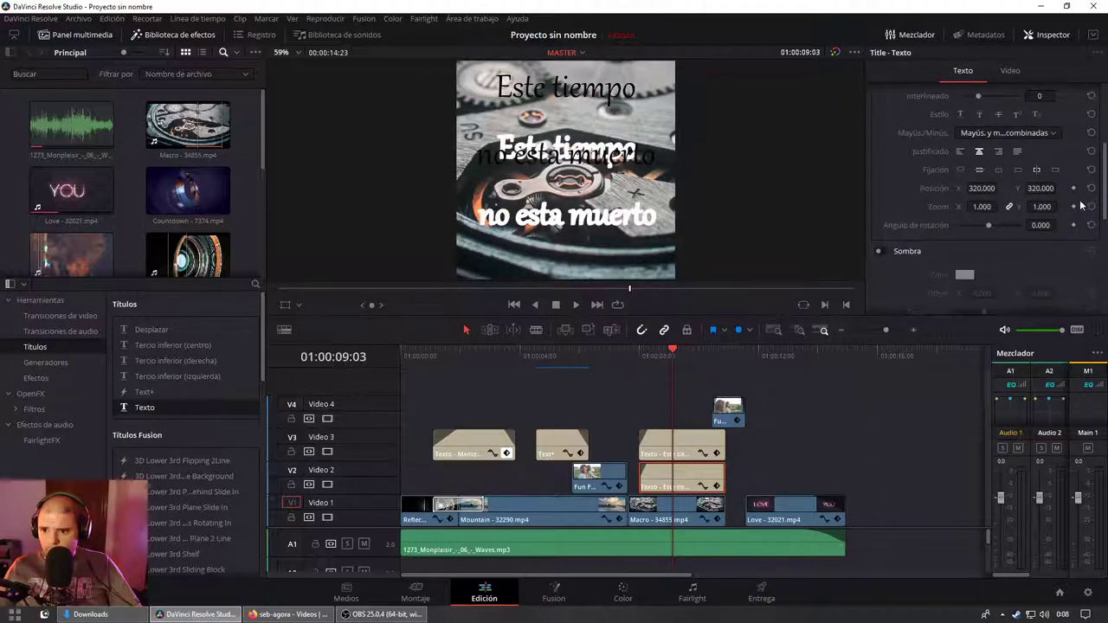
Step: Reset the upper title's position and zoom to their defaults
left_click(703, 453)
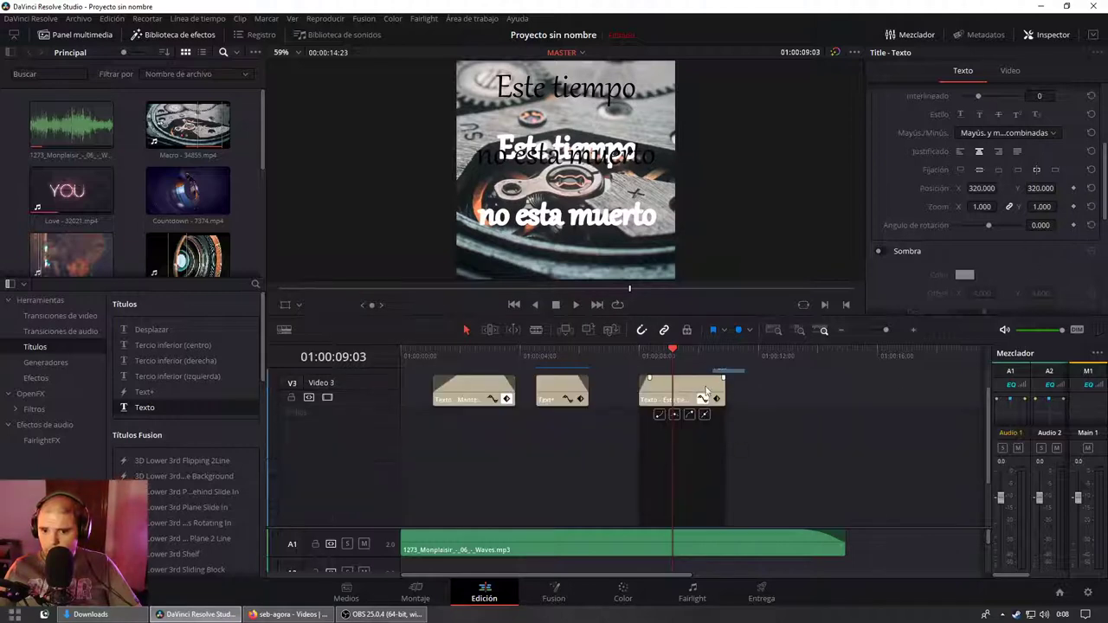
left_click(669, 394)
left_click(702, 399)
left_click(680, 486)
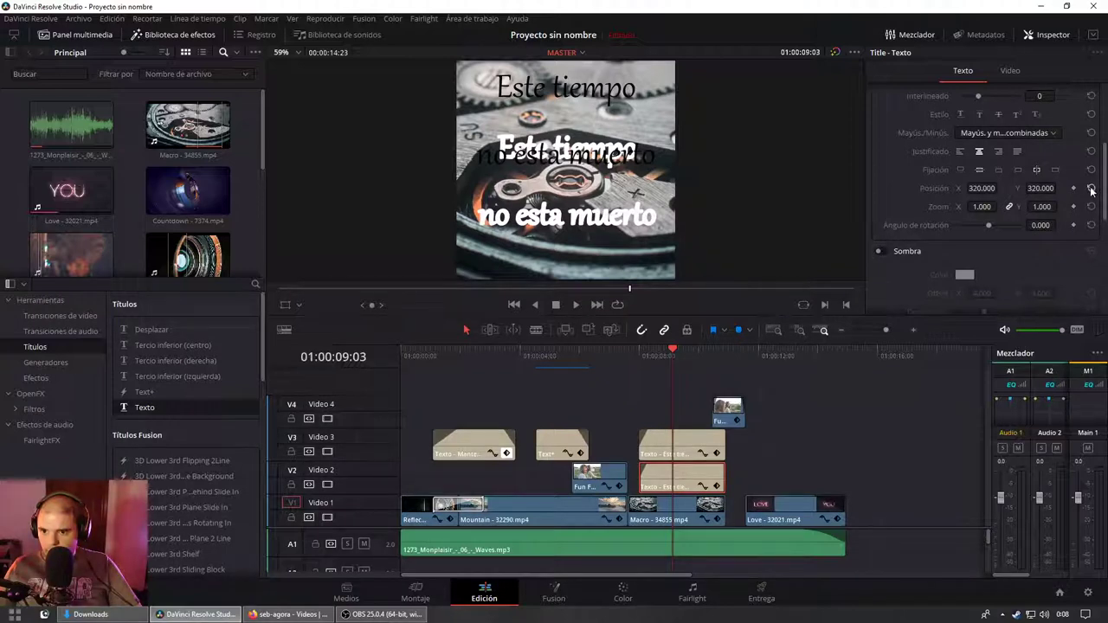
left_click(684, 446)
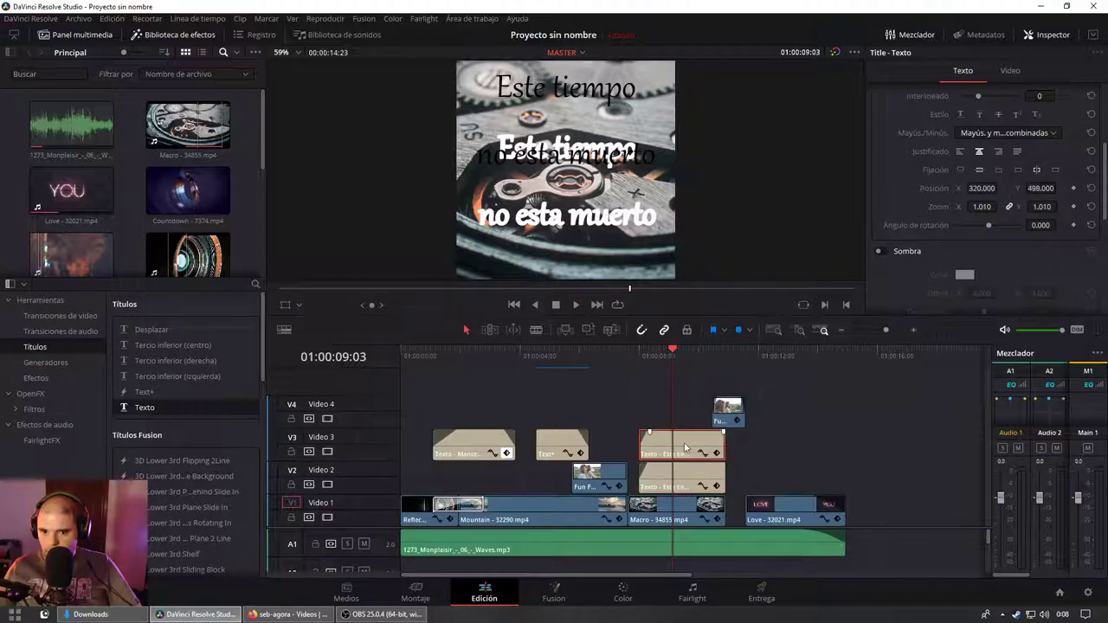
left_click(1092, 189)
left_click(1092, 207)
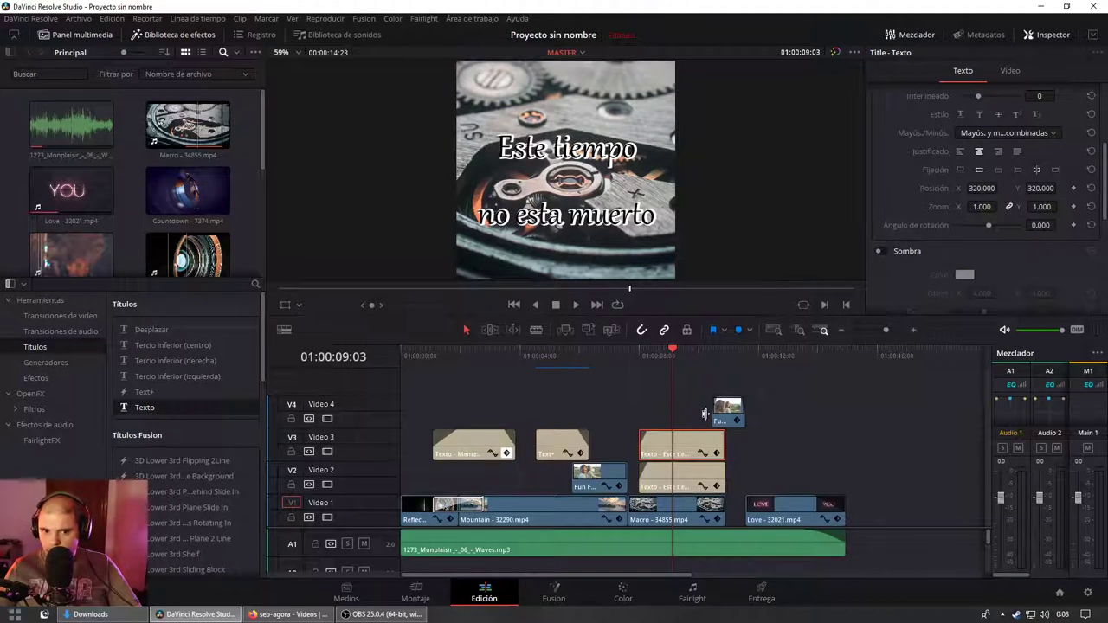
left_click(674, 486)
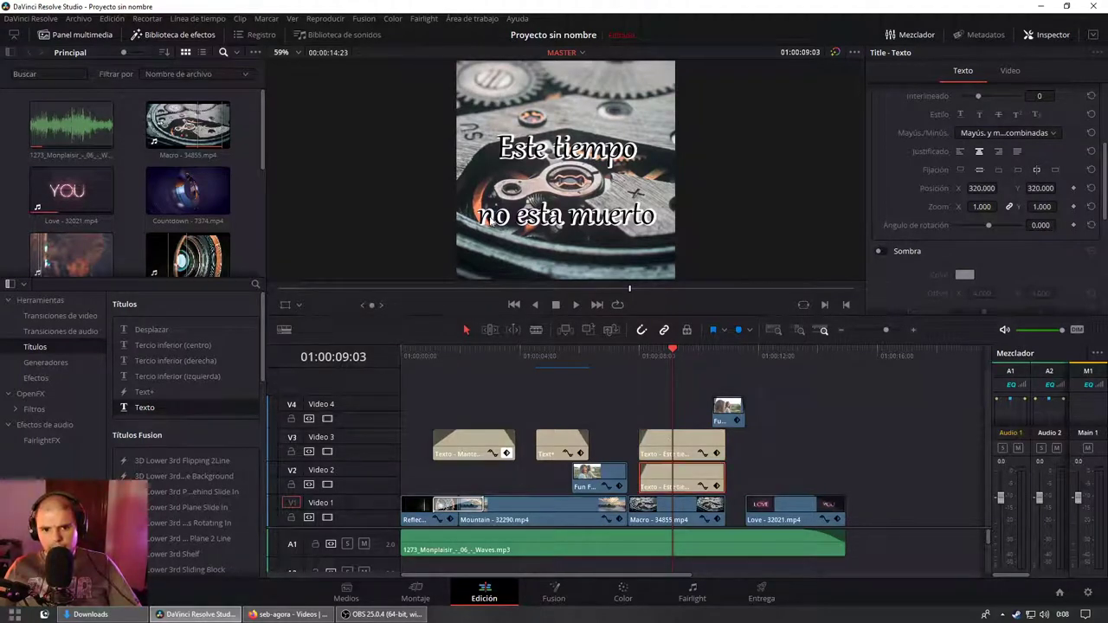
Step: Compare the Video 3 and Video 2 titles' transform settings in the Inspector
left_click(690, 445)
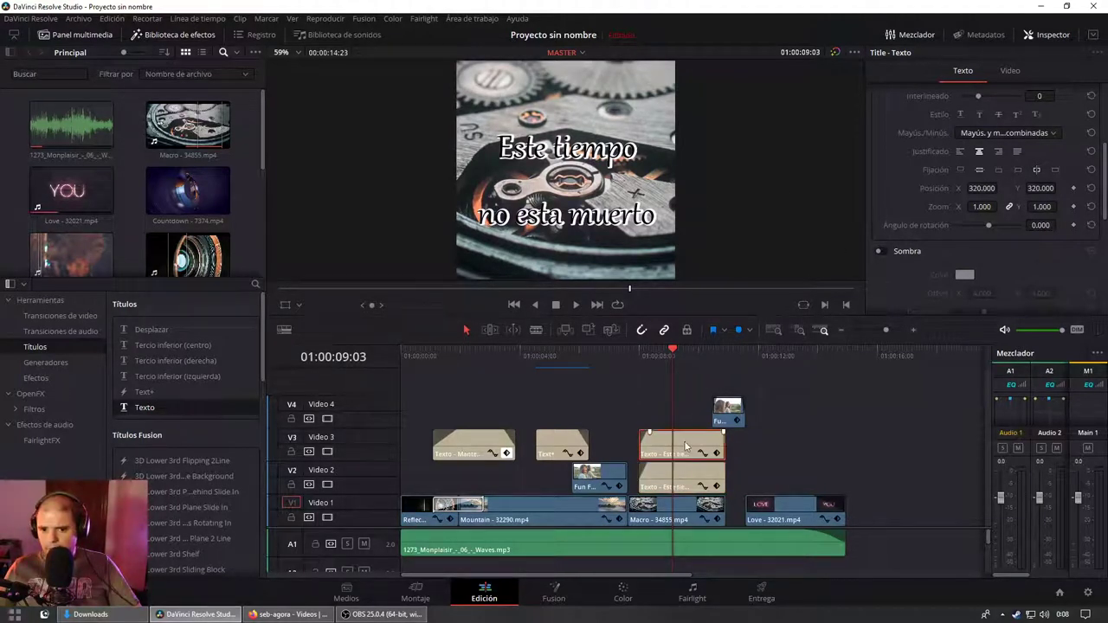
left_click(1009, 72)
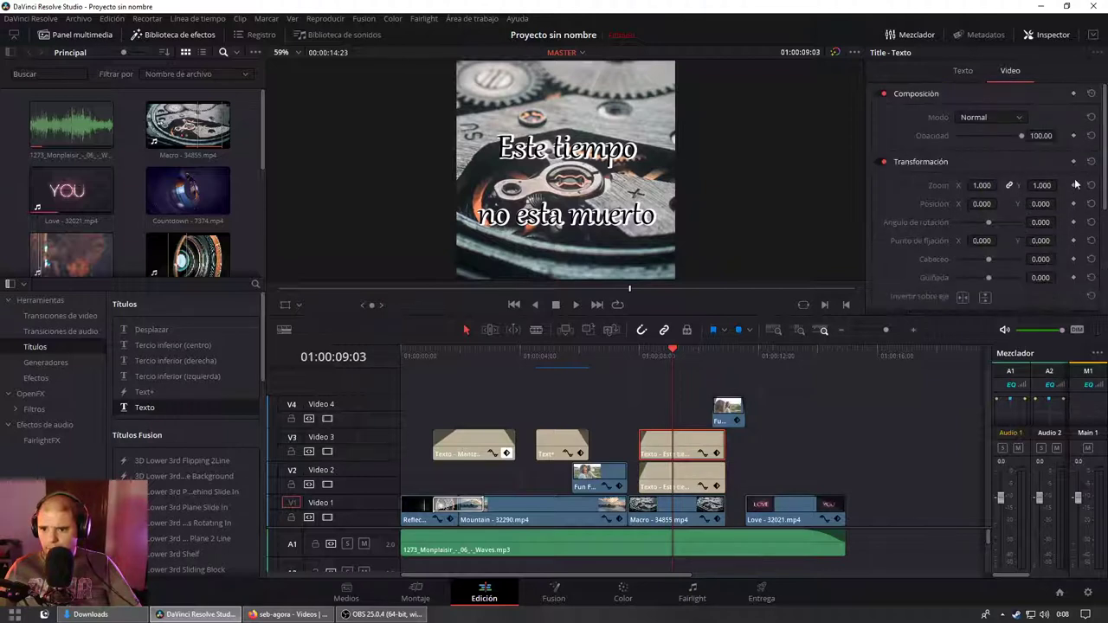
left_click(677, 482)
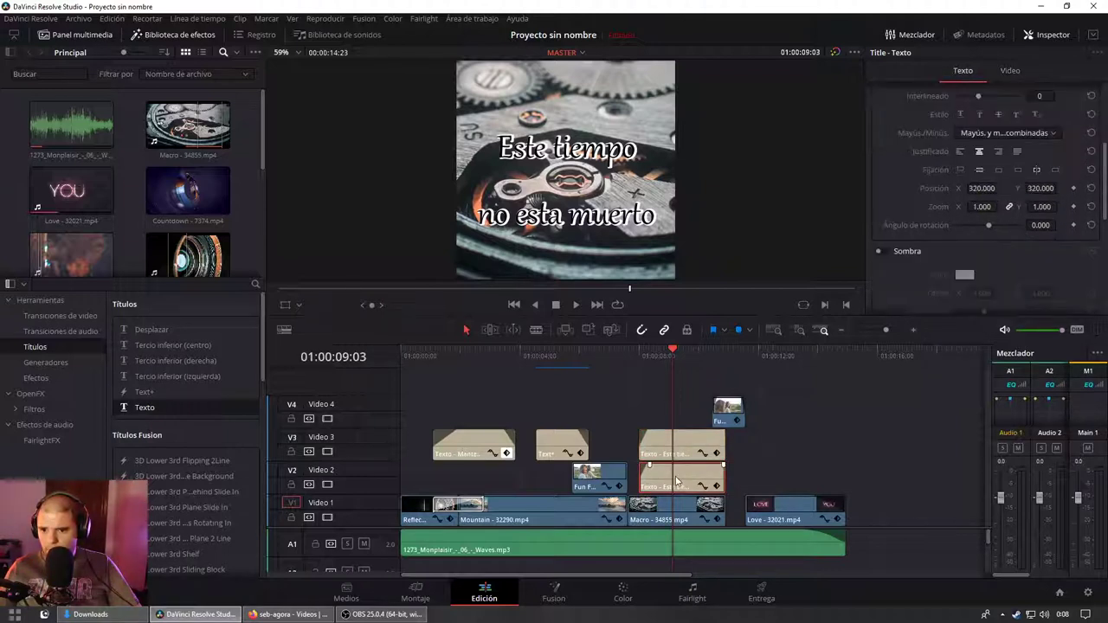
left_click(1013, 73)
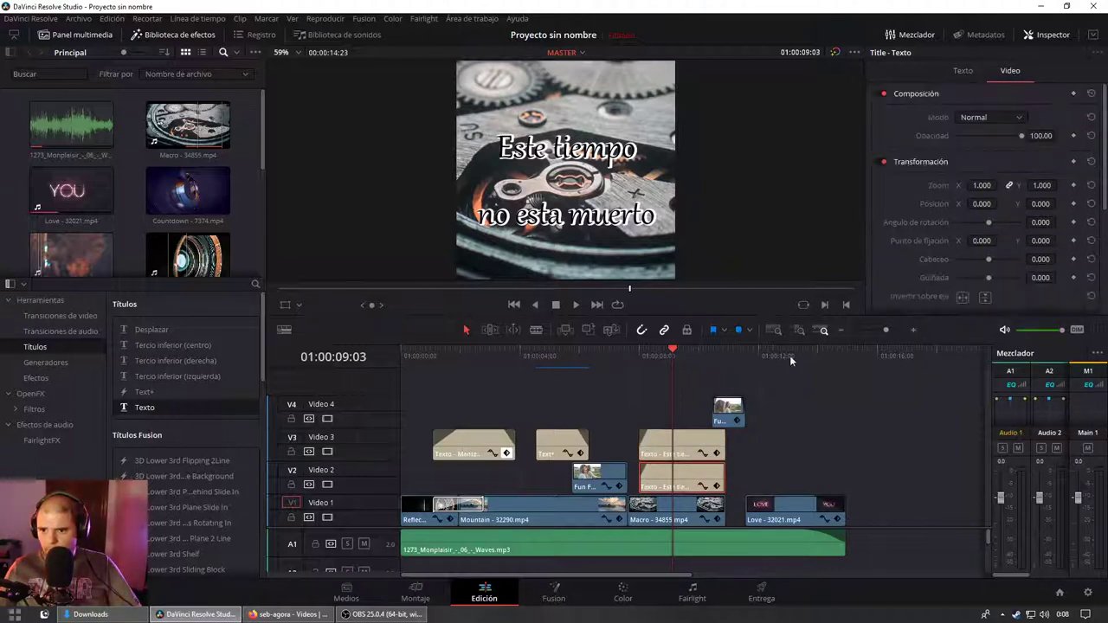
left_click(686, 438)
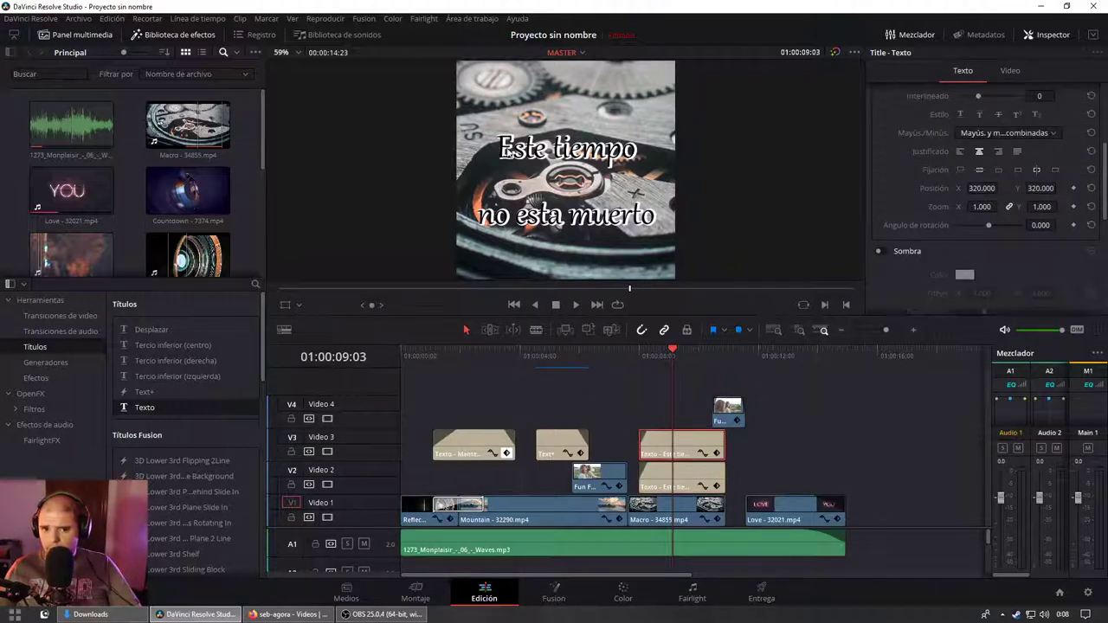
left_click(682, 475)
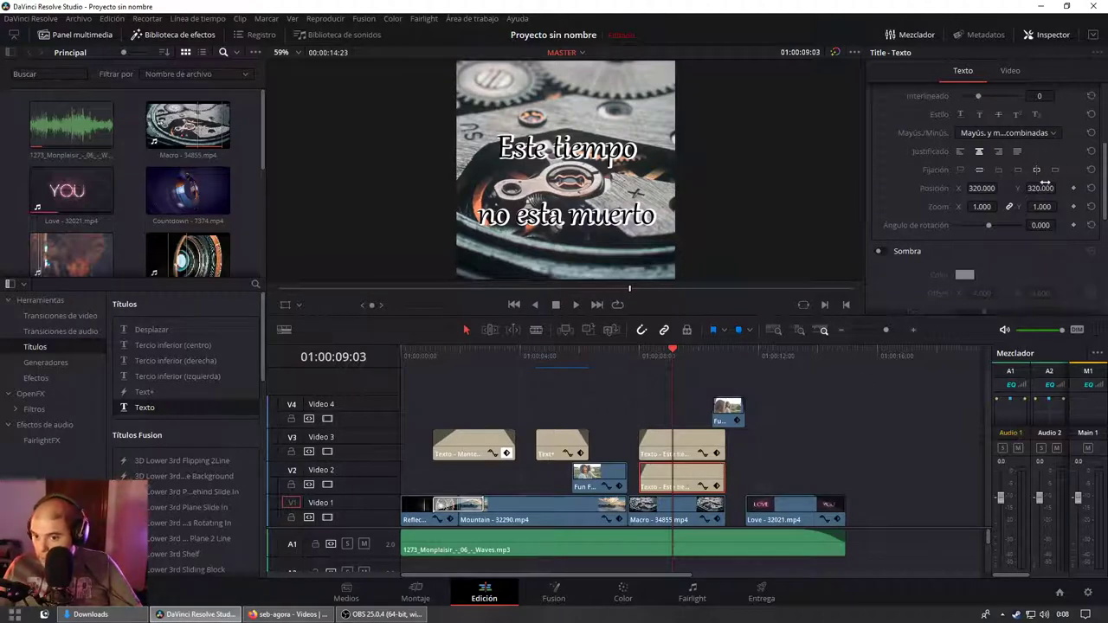
Step: Raise both the Video 3 and Video 2 titles to position 317, 449 so they align
left_click_drag(1042, 188, 1059, 188)
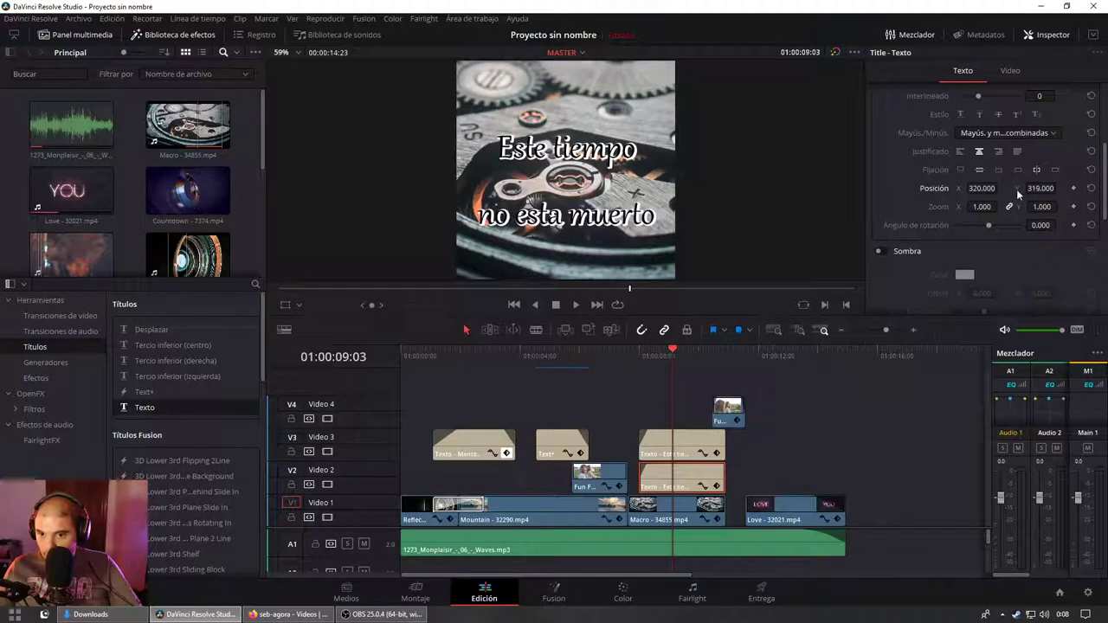
left_click_drag(986, 188, 979, 188)
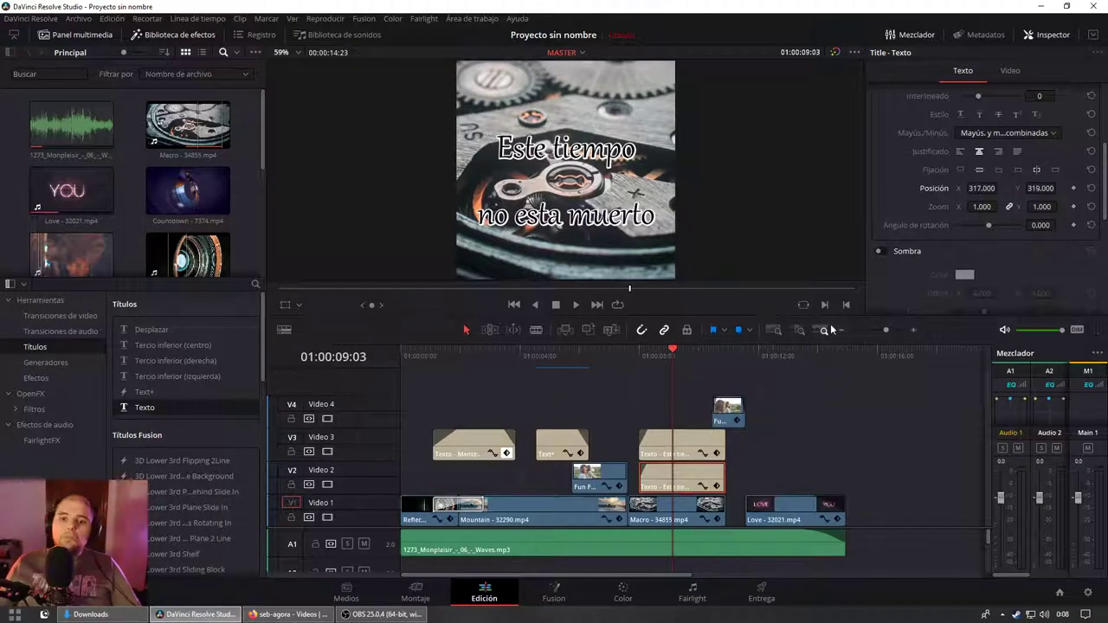
left_click(680, 454)
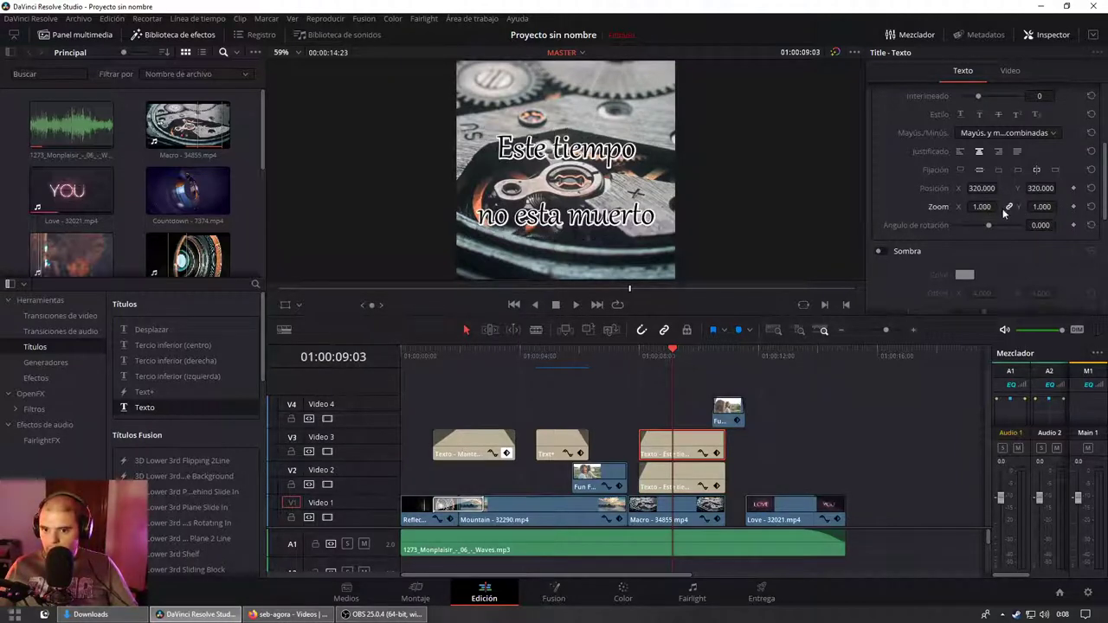
left_click_drag(1039, 187, 1059, 188)
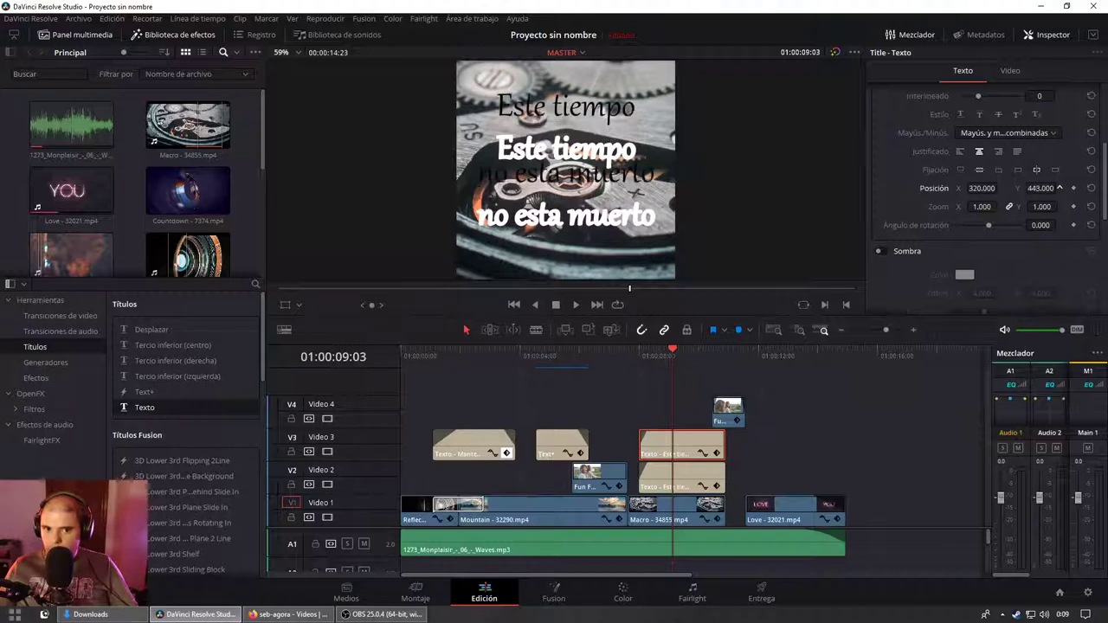
left_click(680, 478)
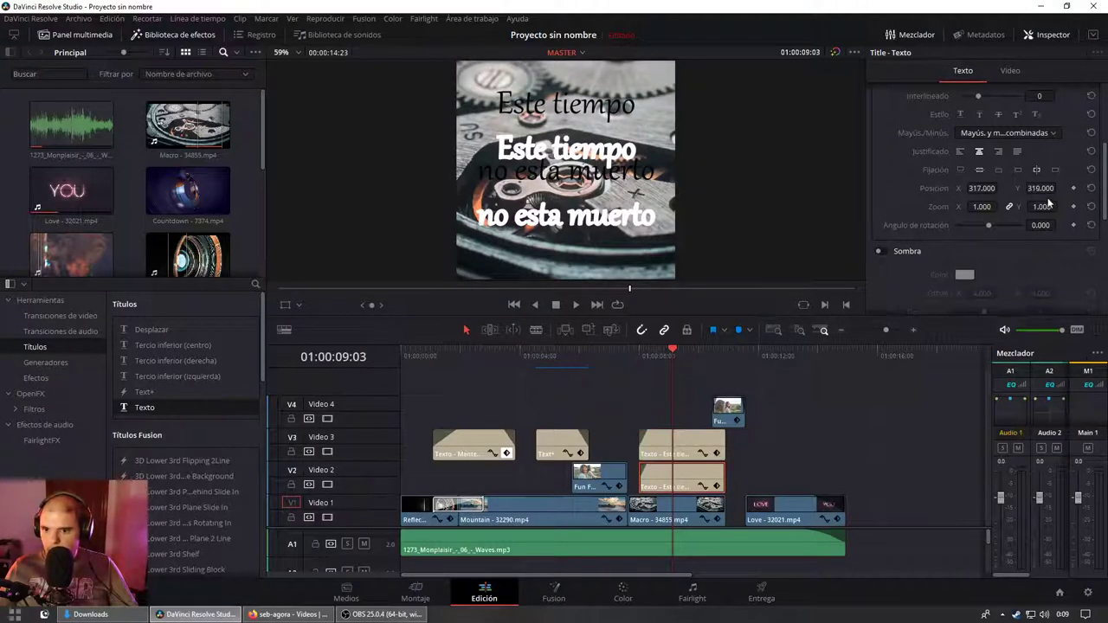
left_click_drag(1039, 187, 1059, 188)
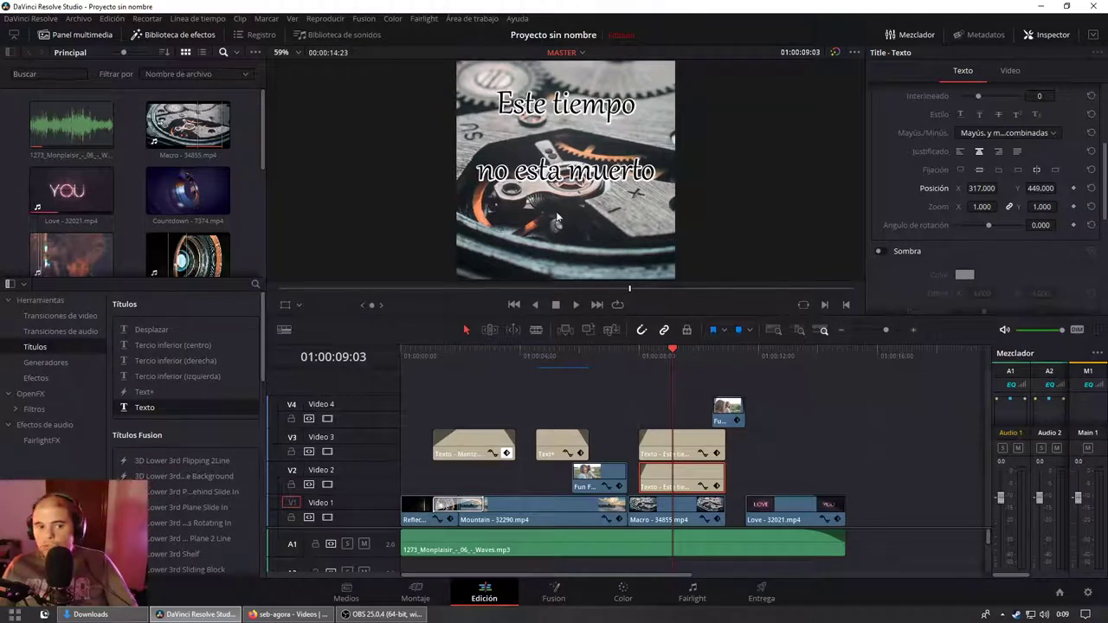
left_click(641, 355)
left_click(620, 361)
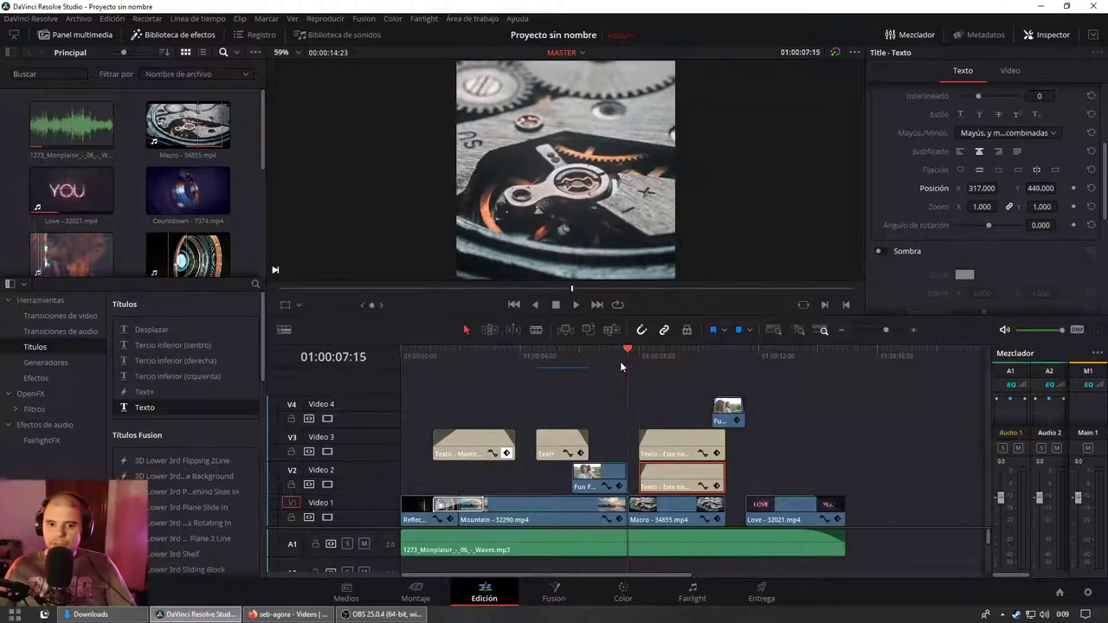
key("space")
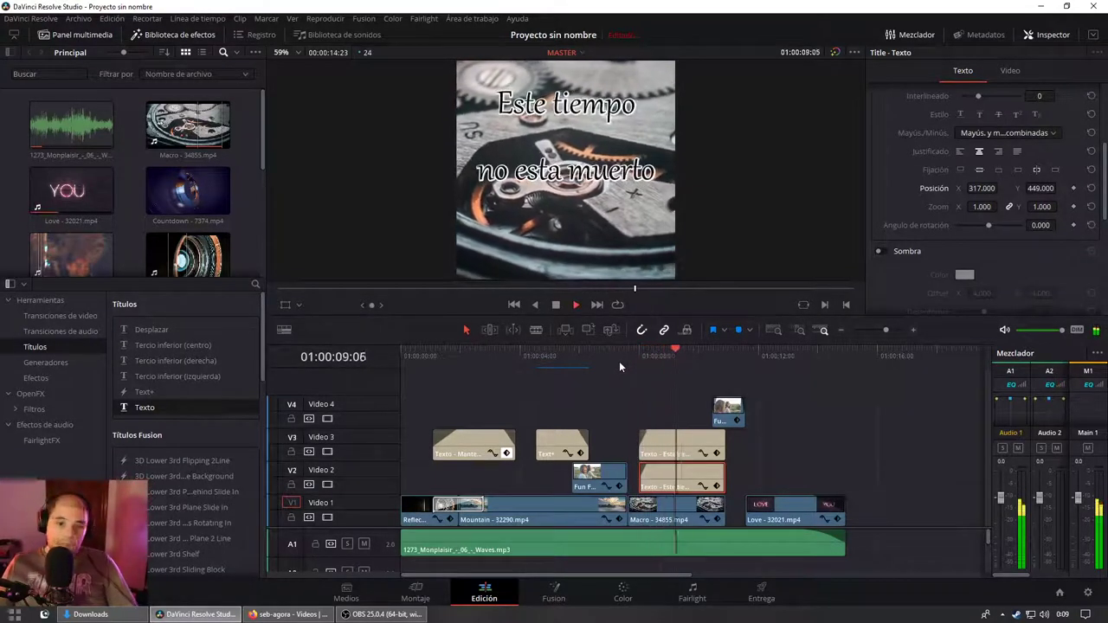
key("space")
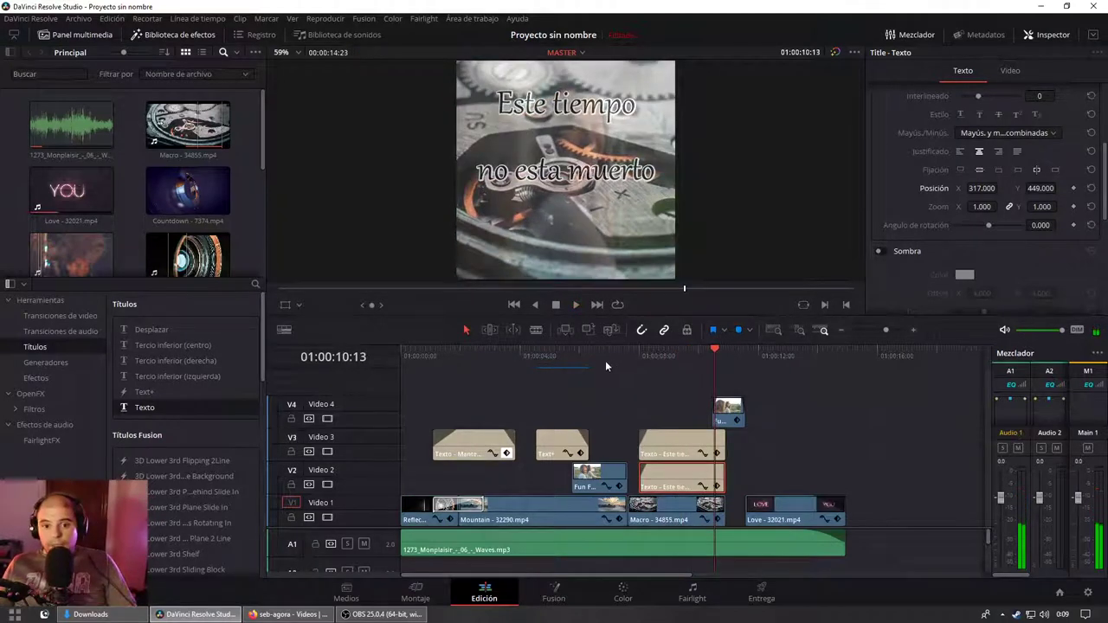
key("Up")
key("Right")
key("Right")
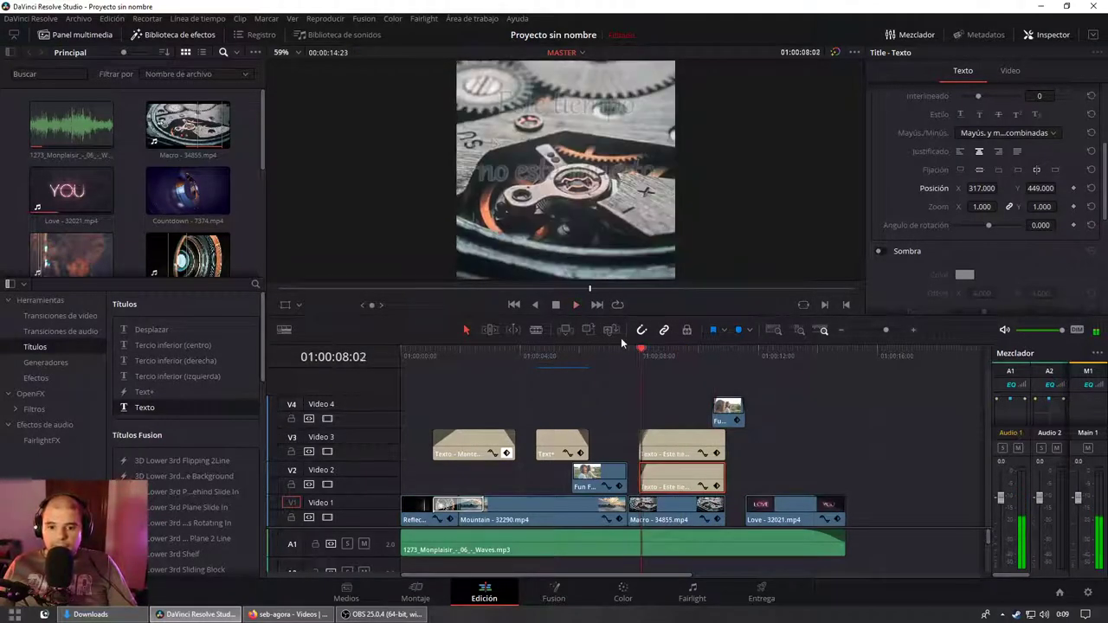
key("Right")
key("Right")
key("Right")
key("Right")
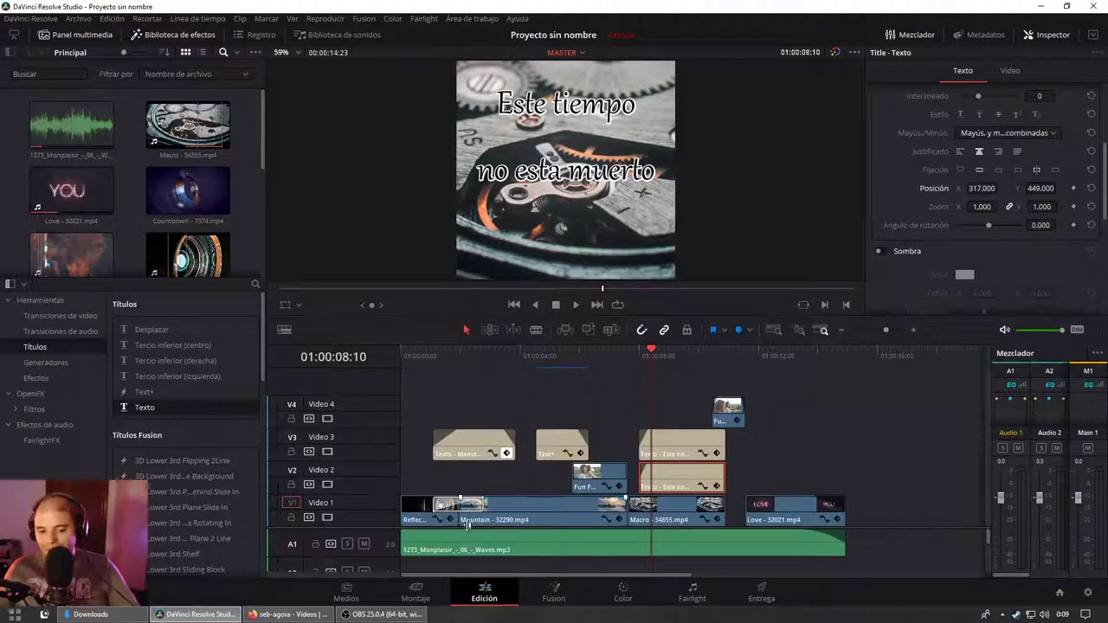
left_click(385, 615)
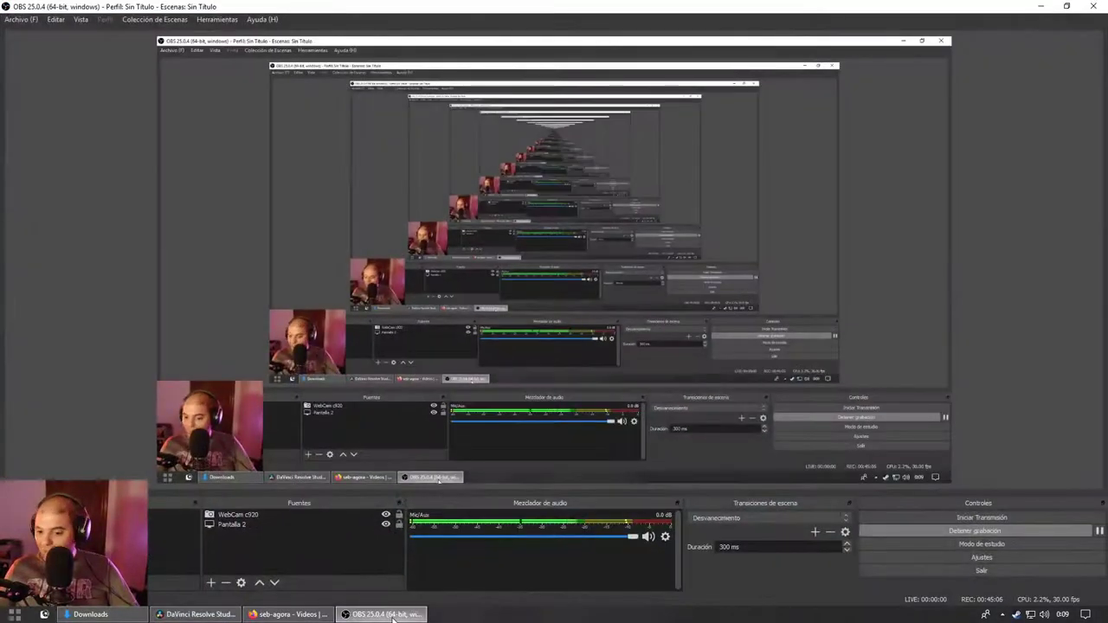
left_click(393, 616)
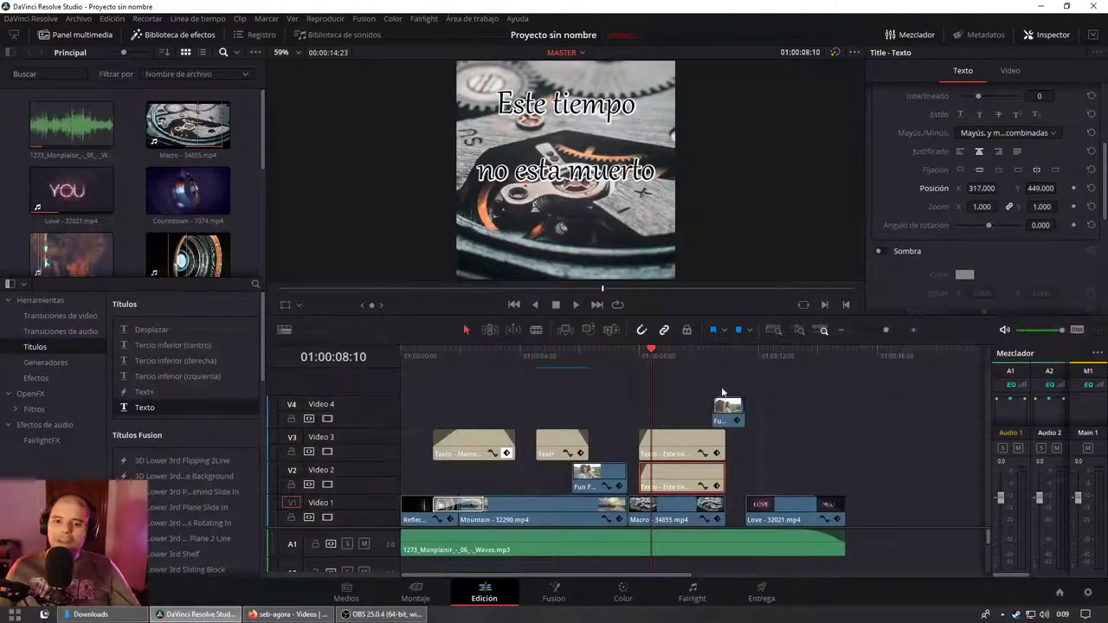
mouse_move(715, 365)
left_mouse_down()
mouse_move(807, 364)
mouse_move(729, 381)
left_mouse_up()
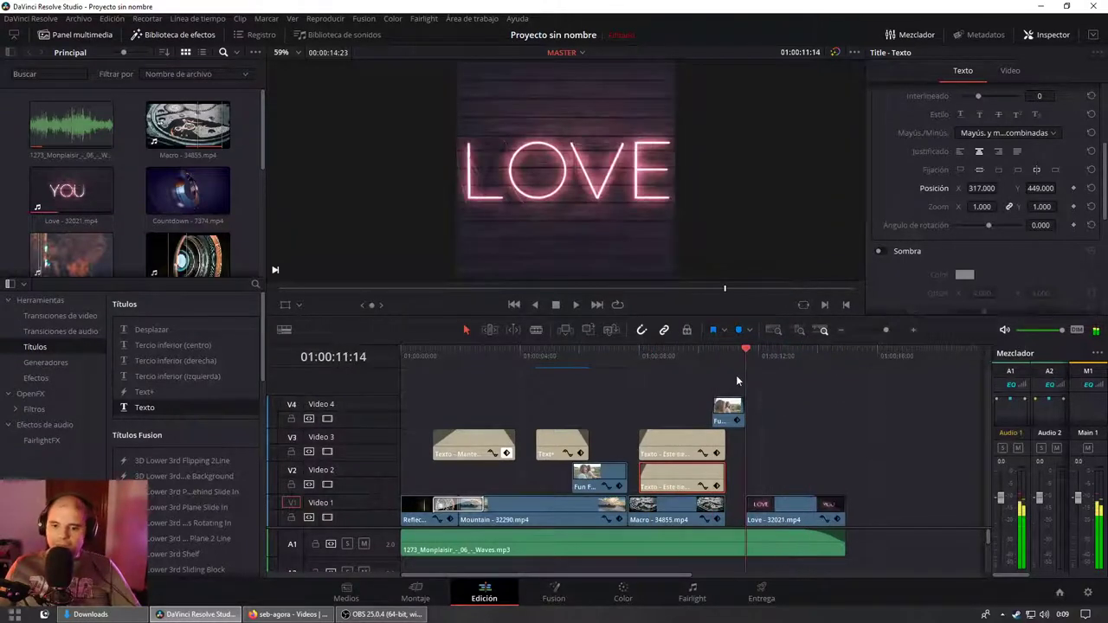
Step: Shift the Love clip on Video 1 left toward the Macro clip
left_click(750, 510)
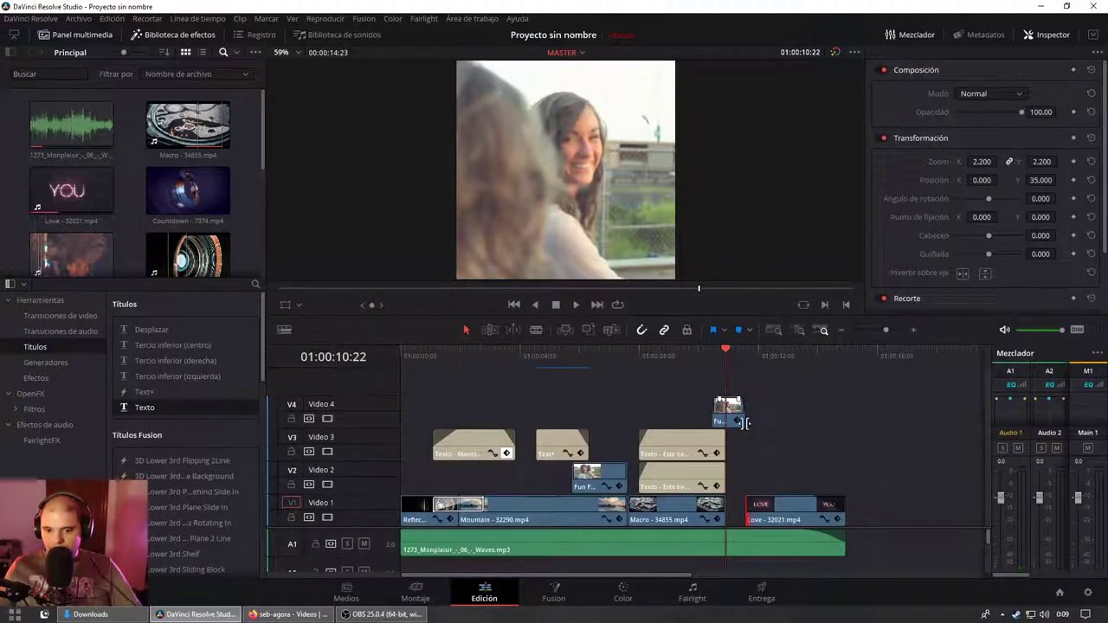
scroll(745, 423, "up", 2)
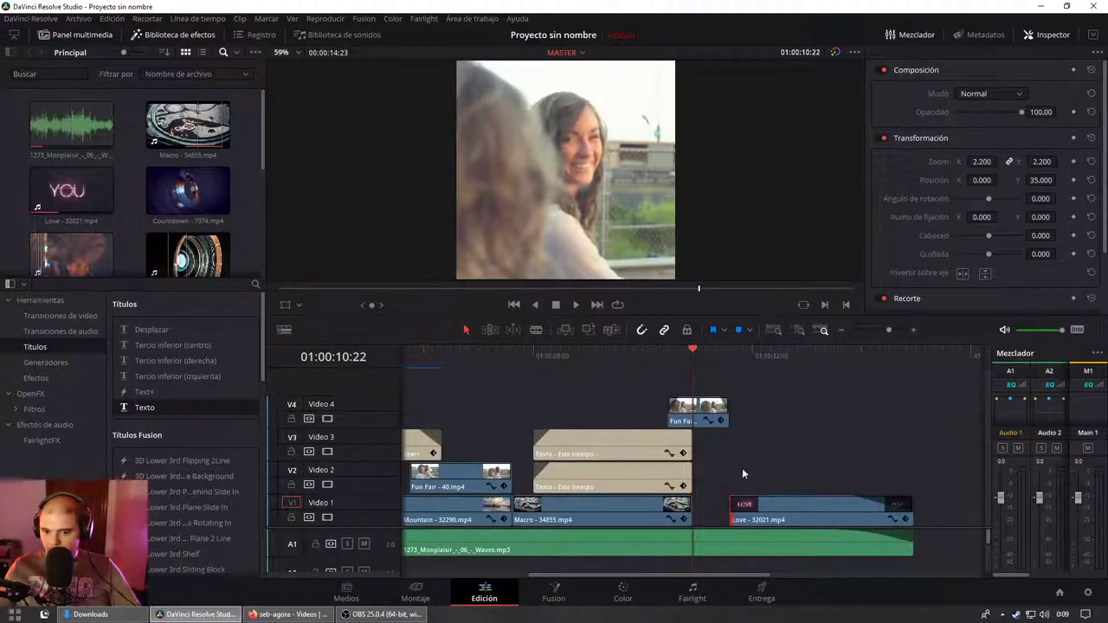
left_click(717, 357)
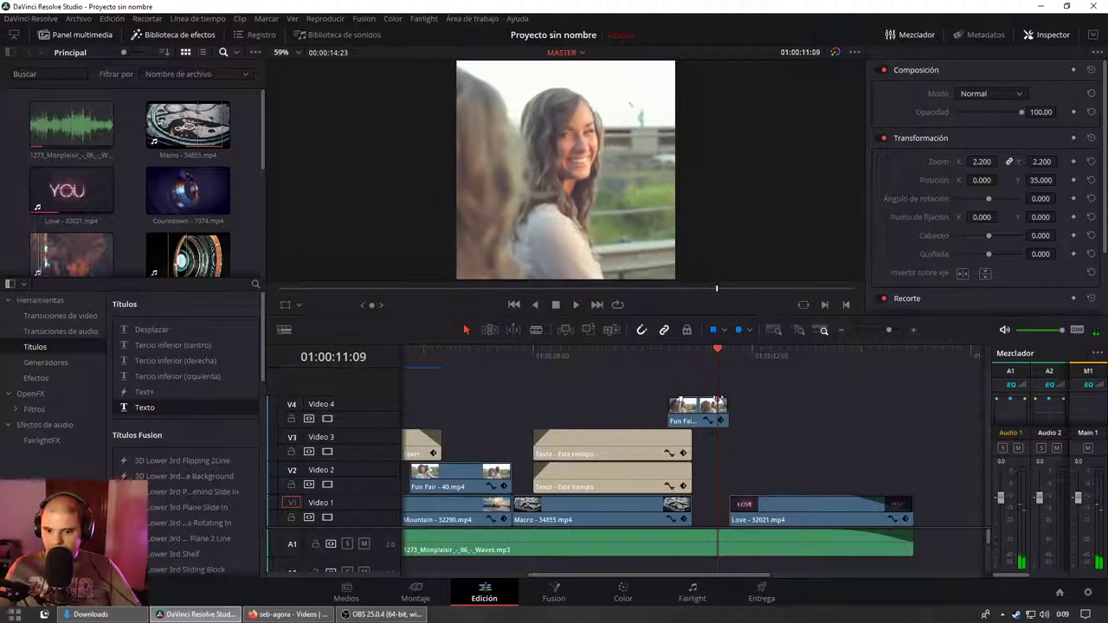
left_click_drag(785, 520, 759, 519)
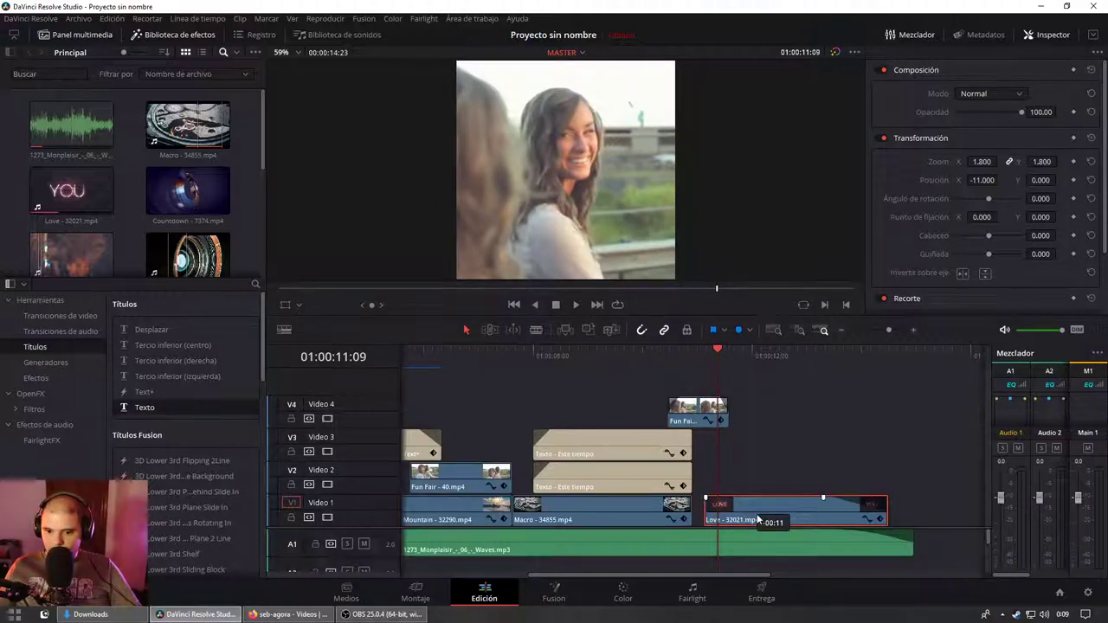
left_click(723, 404)
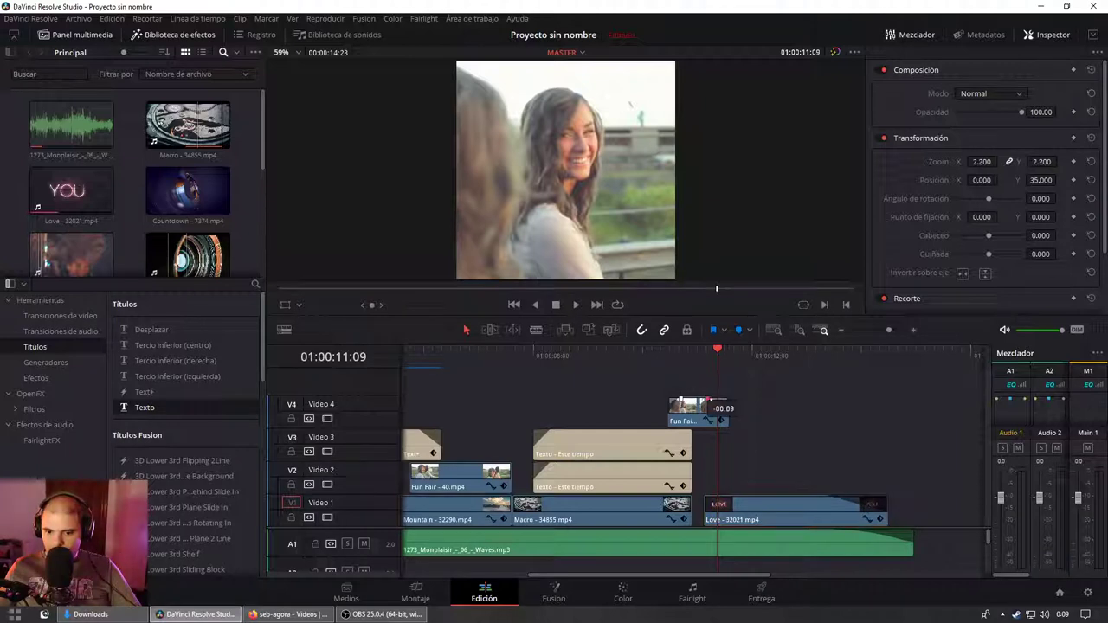
Step: Trim the Love clip's end and adjust its fade-out so it ends with the music
left_click_drag(882, 513, 911, 513)
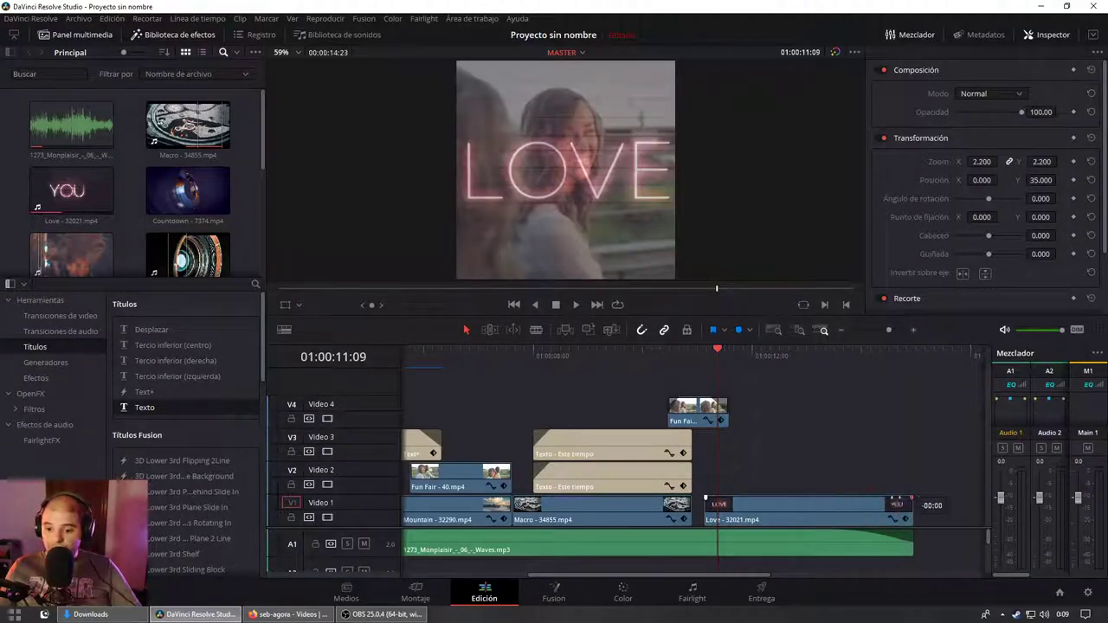
left_click_drag(906, 511, 857, 513)
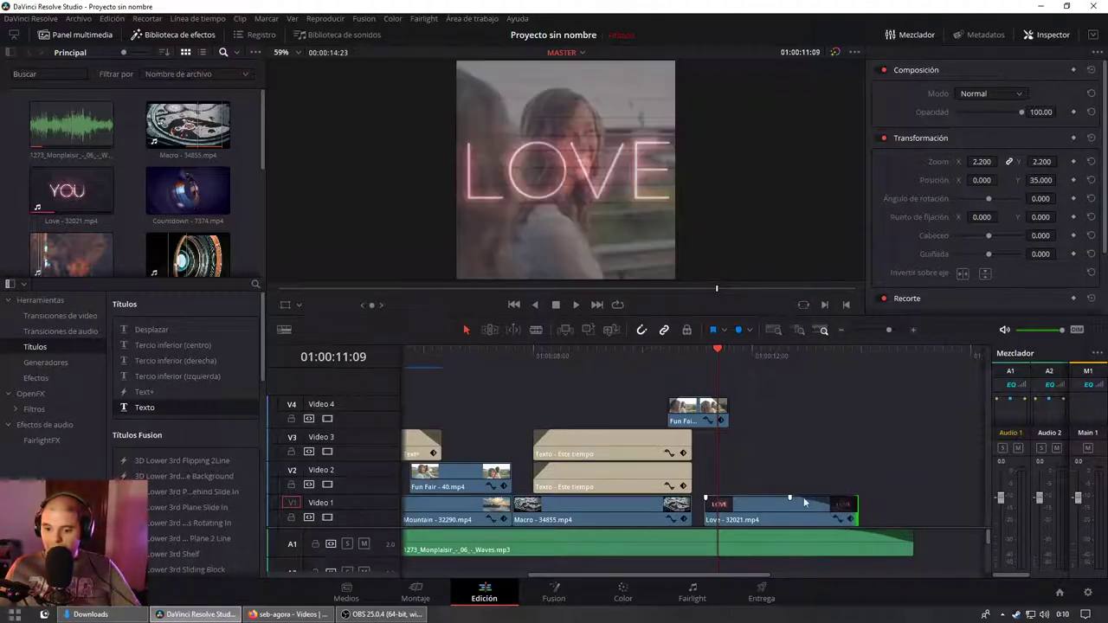
left_click_drag(789, 497, 802, 500)
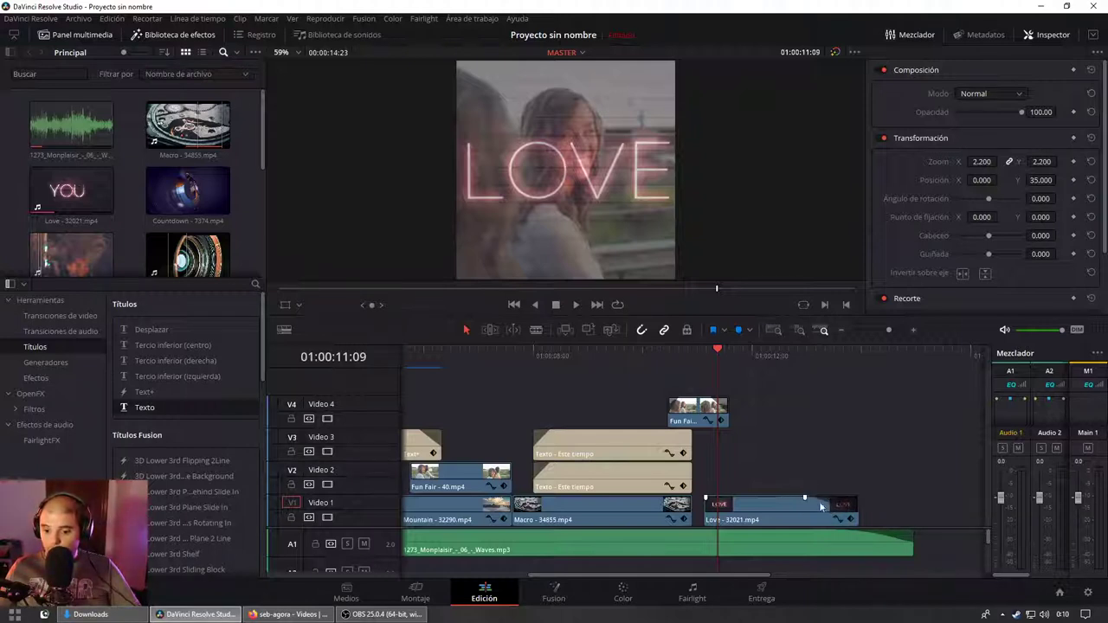
mouse_move(857, 509)
left_mouse_down()
mouse_move(906, 506)
mouse_move(606, 517)
left_mouse_up()
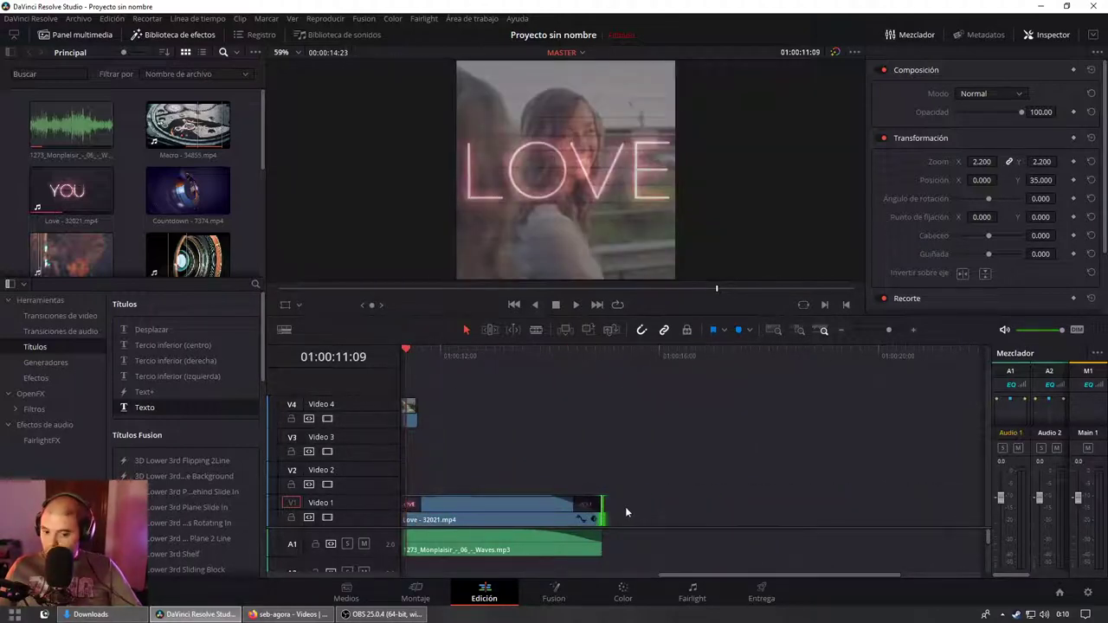
Step: Zoom the timeline out and play the edit from the start through 01:00:14:23
scroll(628, 485, "down", 3)
scroll(629, 464, "down", 5)
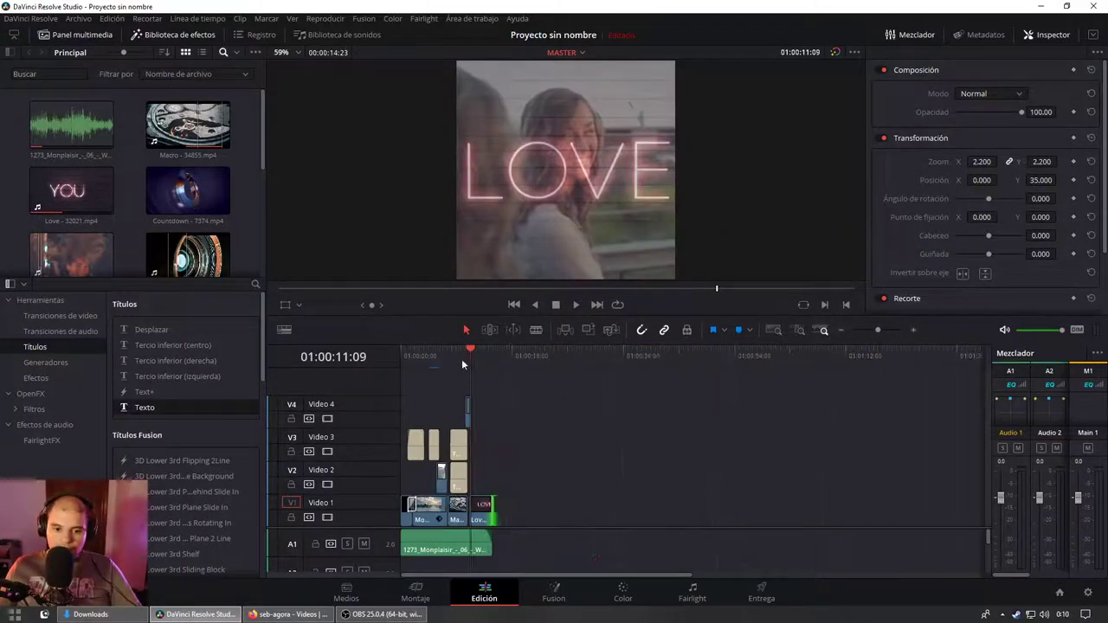
key("Home")
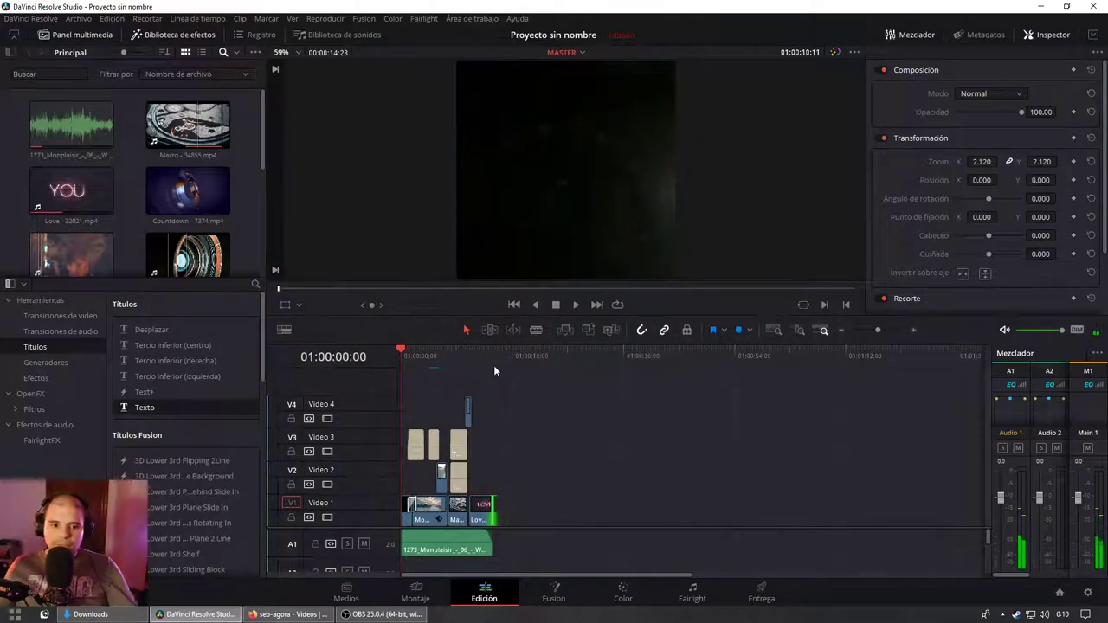
key("space")
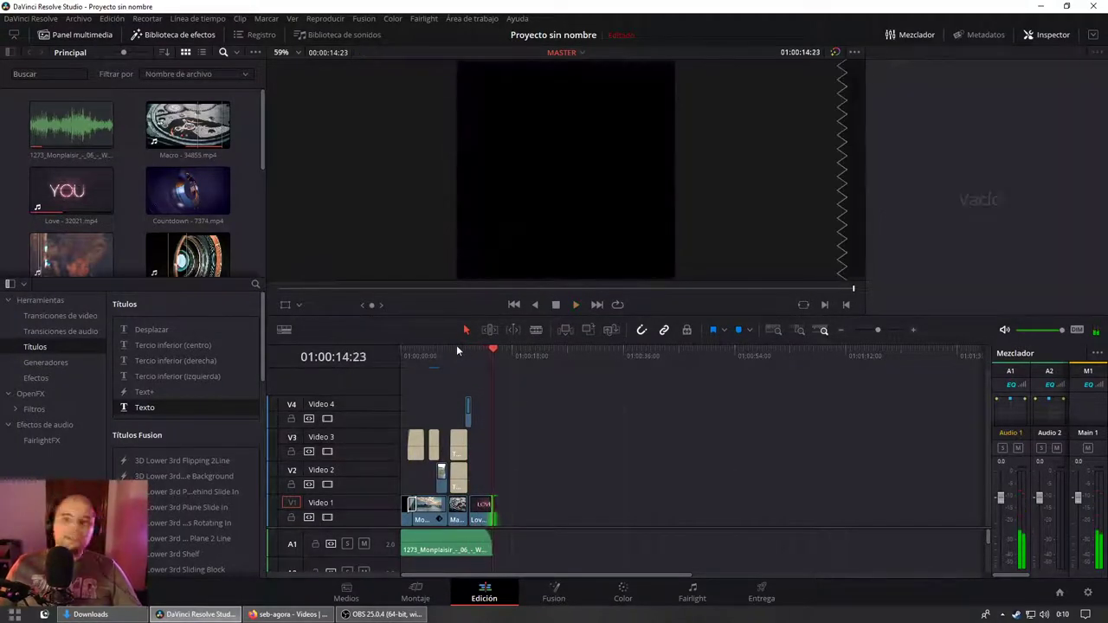
Step: Name the render output 'cosas' and set the Desktop as its location
left_click(773, 599)
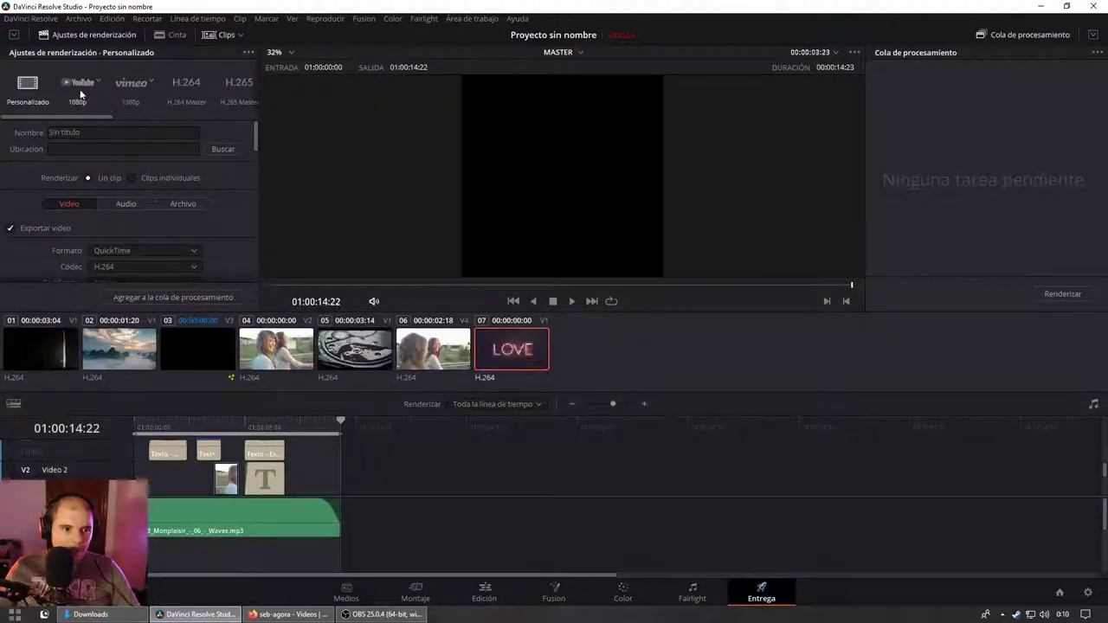
left_click(69, 132)
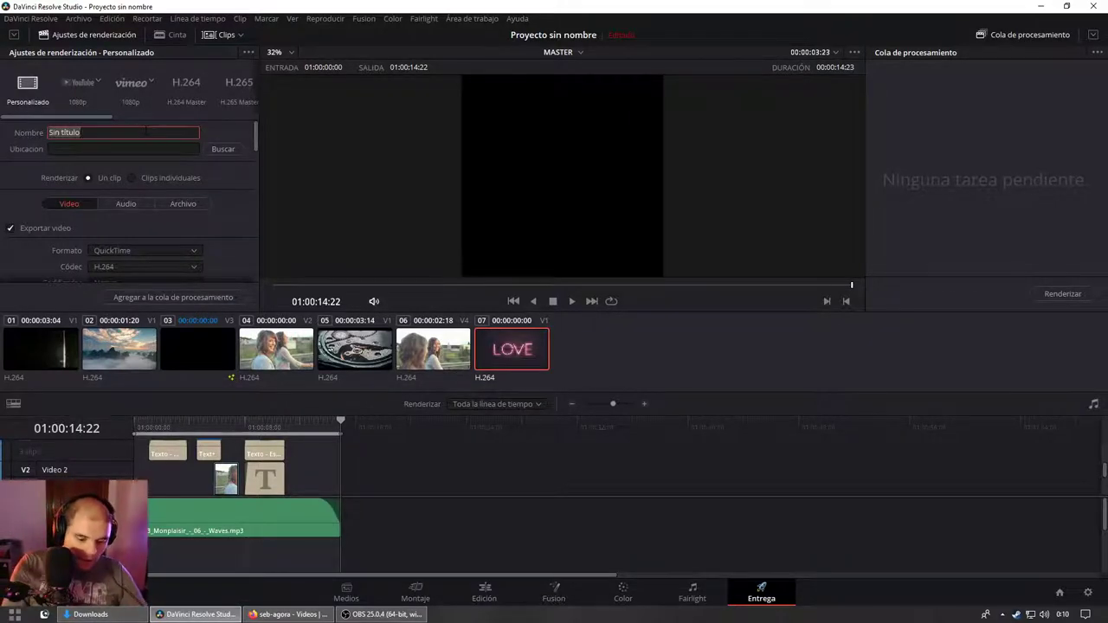
type("cosas")
left_click(223, 149)
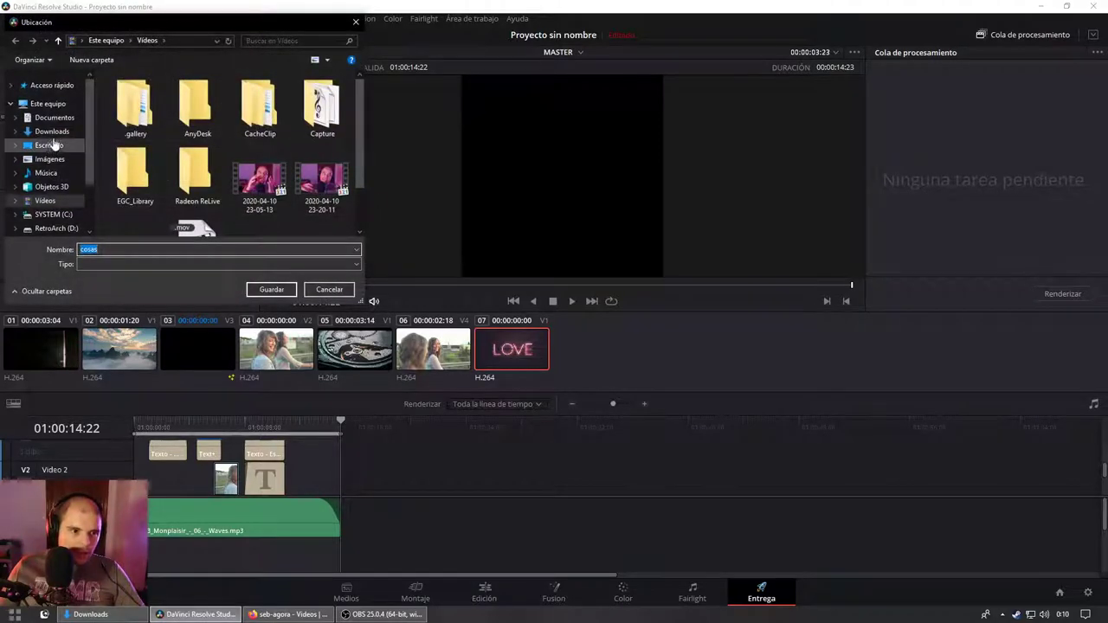
left_click(49, 144)
left_click(271, 290)
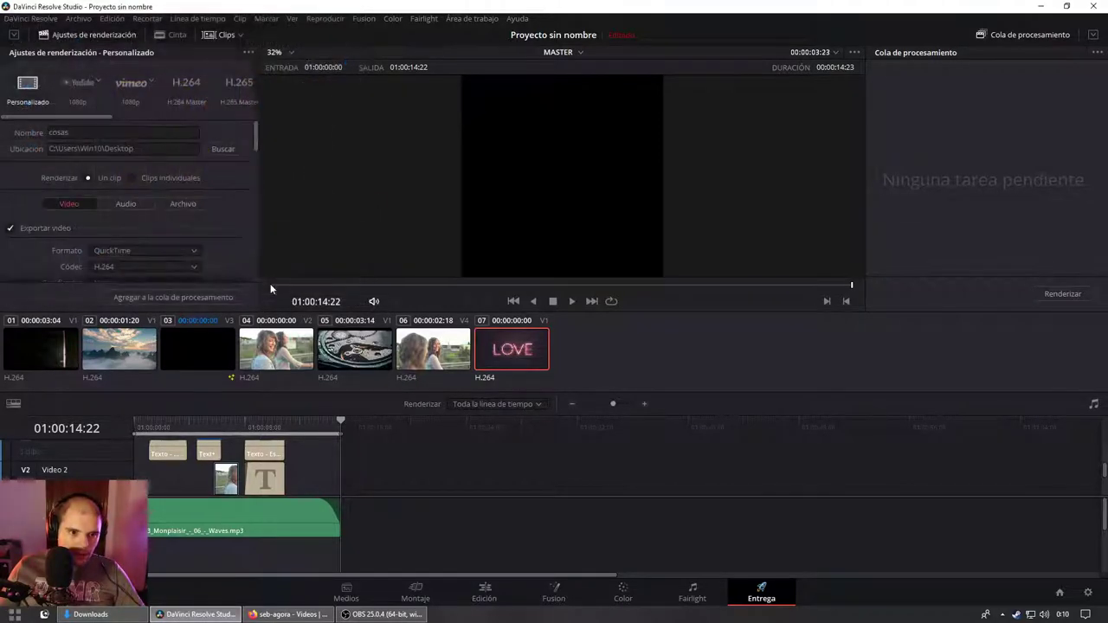
Step: Set a custom 640x640 output resolution on the custom render preset
scroll(90, 174, "down", 5)
scroll(91, 174, "down", 1)
scroll(136, 230, "down", 1)
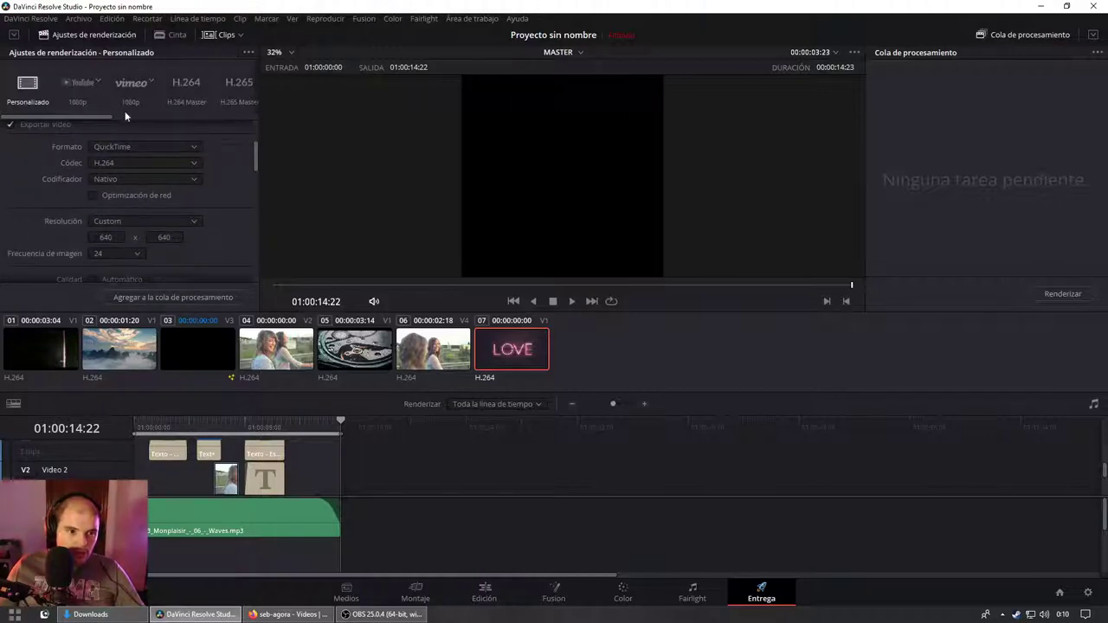
left_click(75, 93)
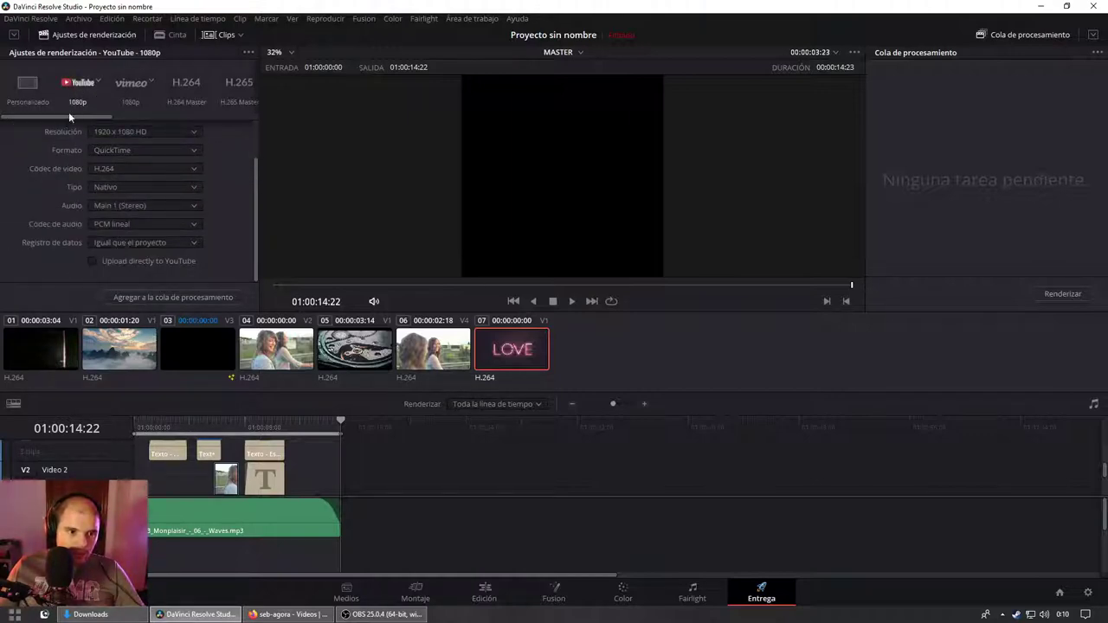
left_click(37, 104)
scroll(143, 221, "down", 1)
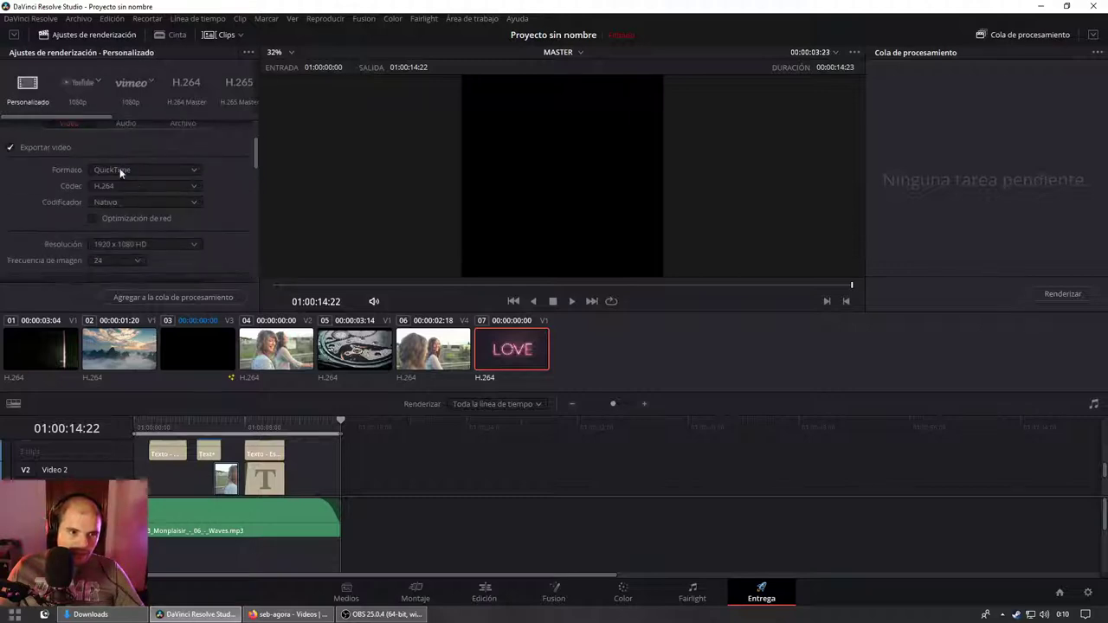
left_click(133, 243)
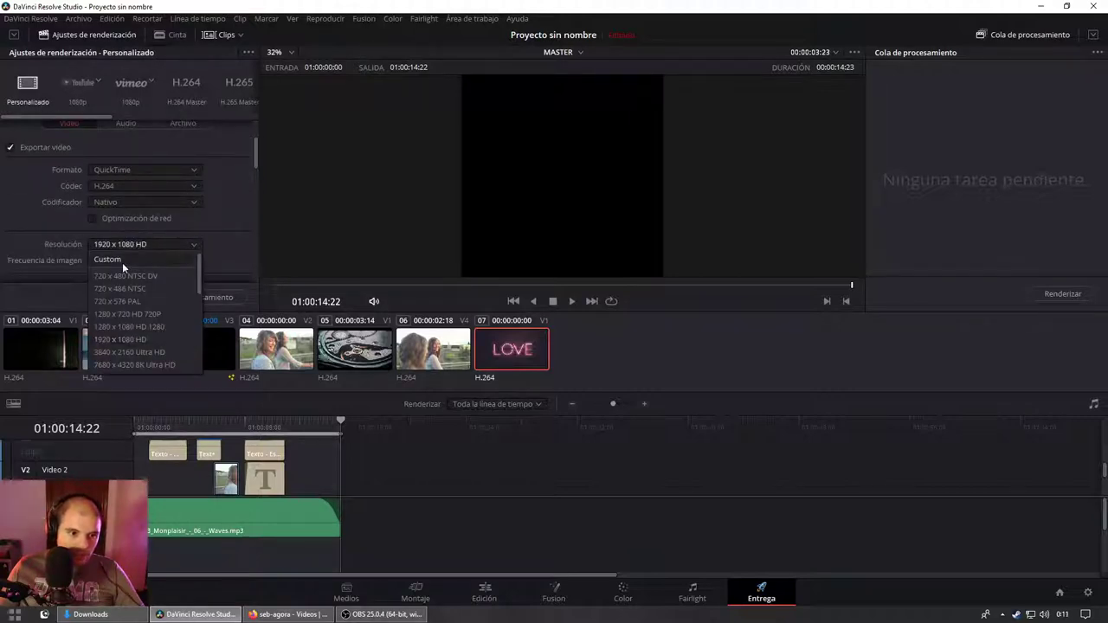
left_click(122, 260)
left_click(108, 260)
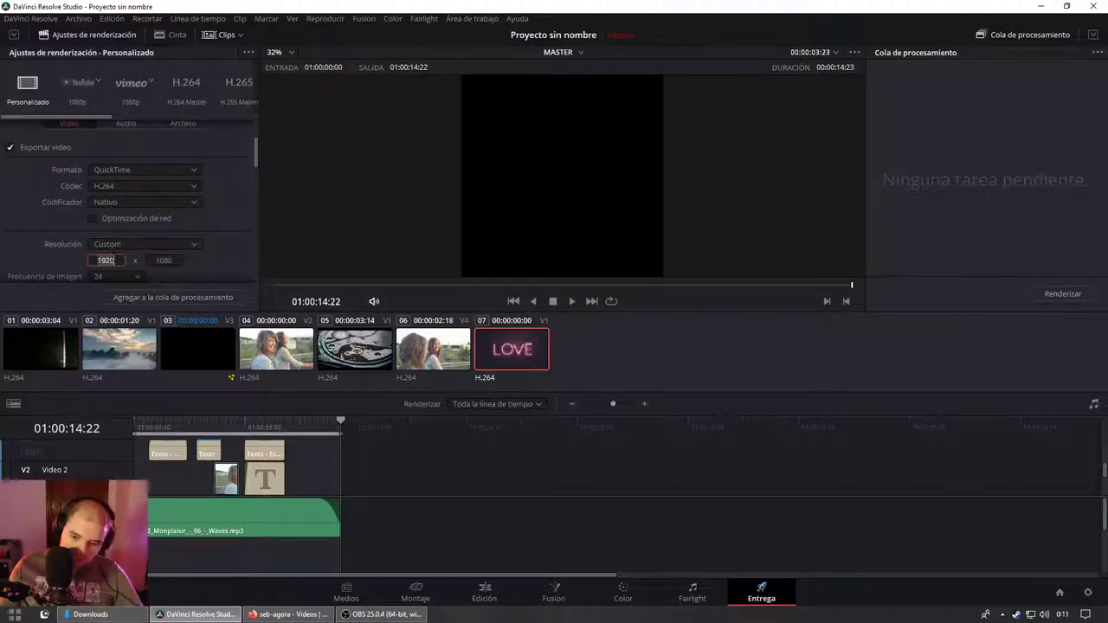
type("640")
key("Tab")
type("64")
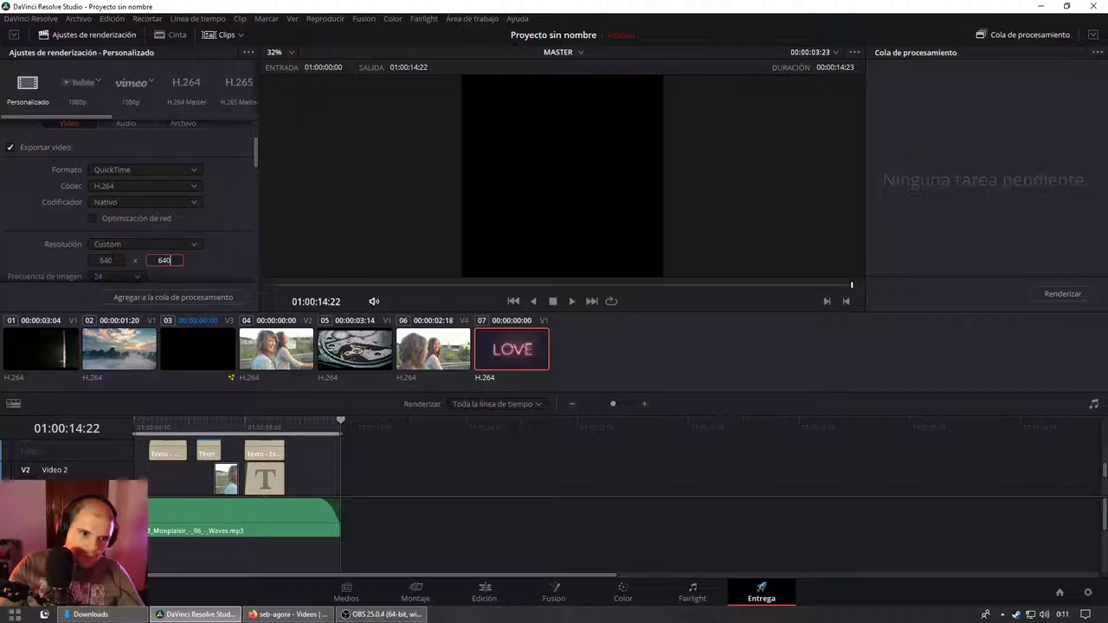
Step: Add the 640x640 QuickTime H.264 job to the render queue
scroll(97, 191, "down", 3)
type("2000")
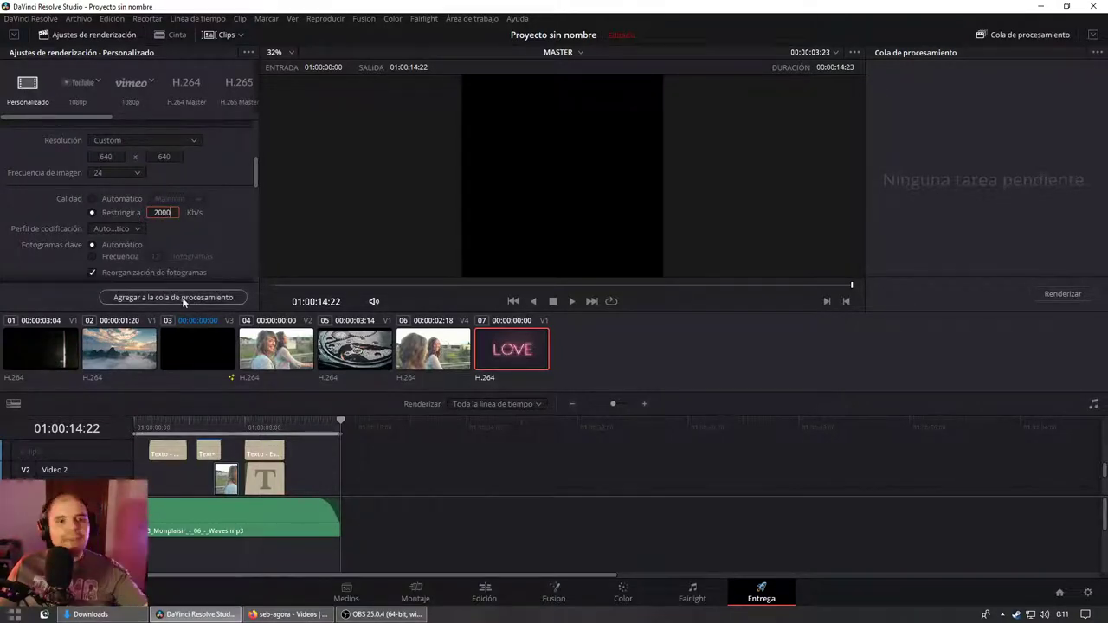
scroll(116, 204, "down", 5)
scroll(113, 192, "down", 3)
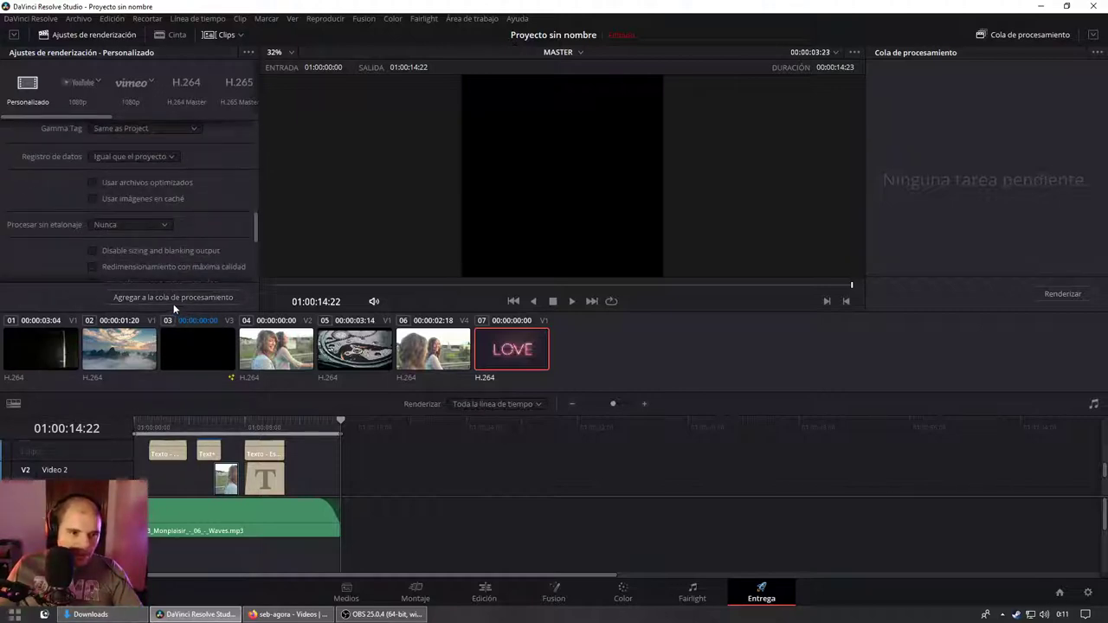
left_click(181, 295)
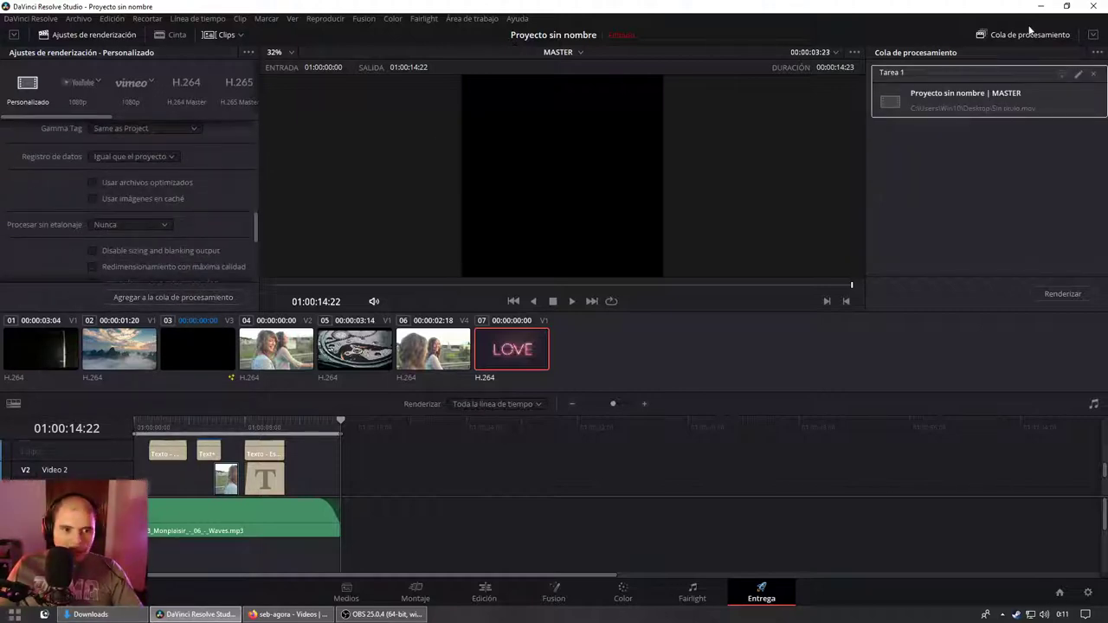
Step: Render the queued MASTER job while watching CPU load in Task Manager
left_click(1064, 295)
right_click(892, 615)
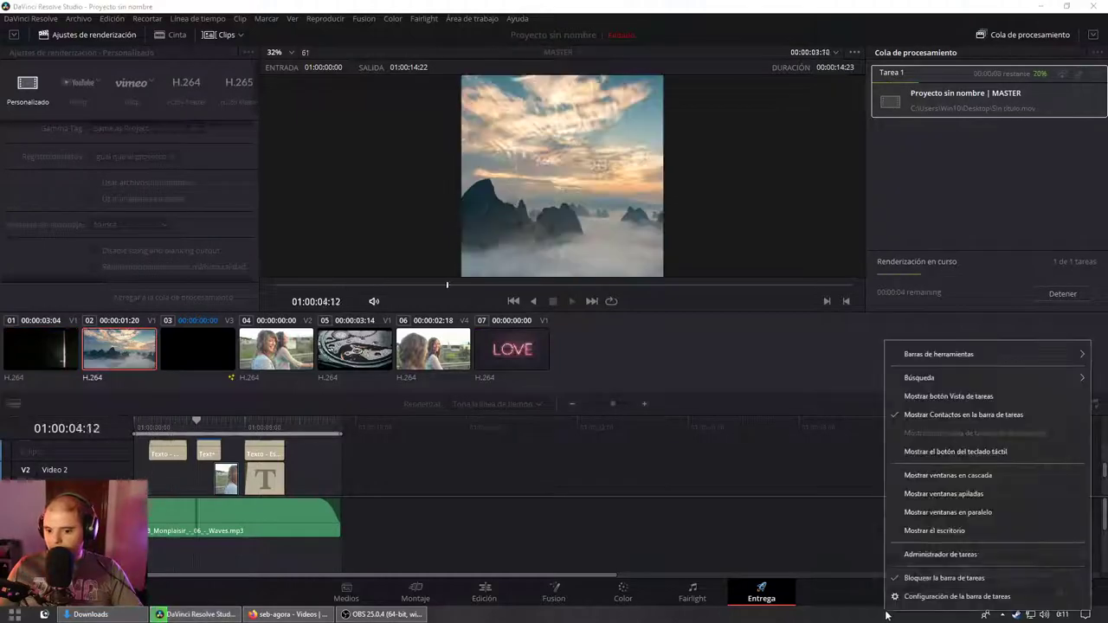
left_click(931, 559)
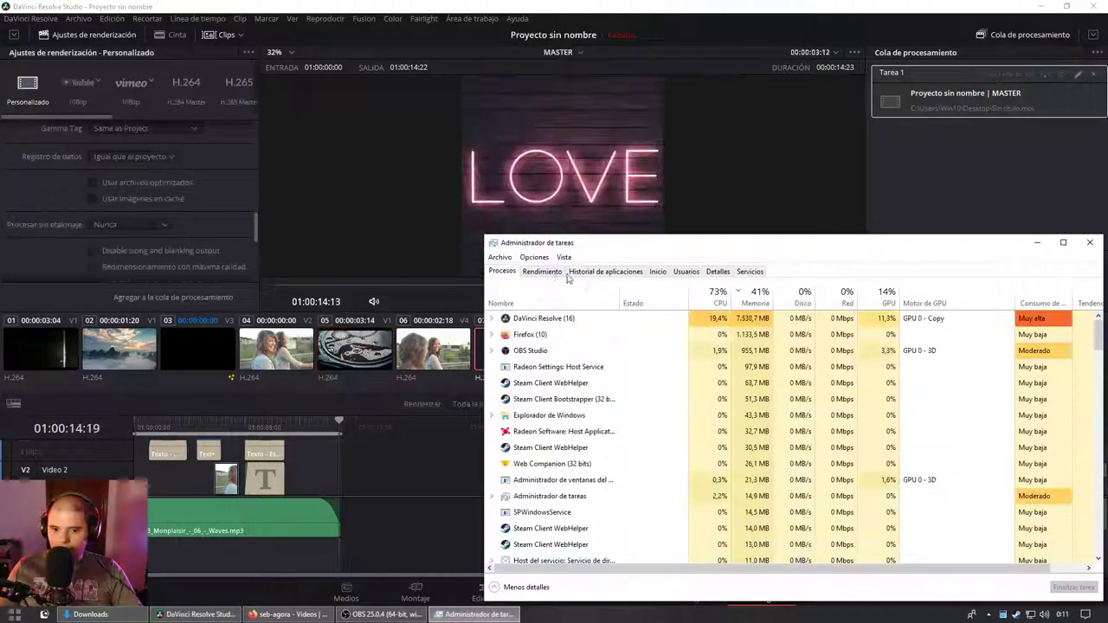
left_click(542, 271)
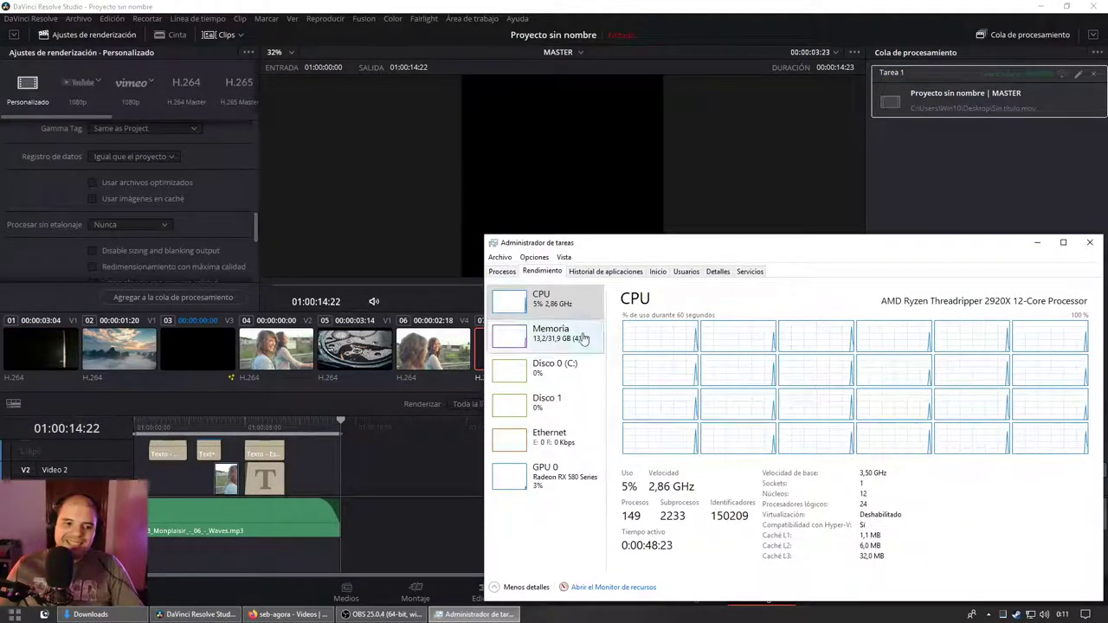
left_click(1089, 243)
key("alt+Tab")
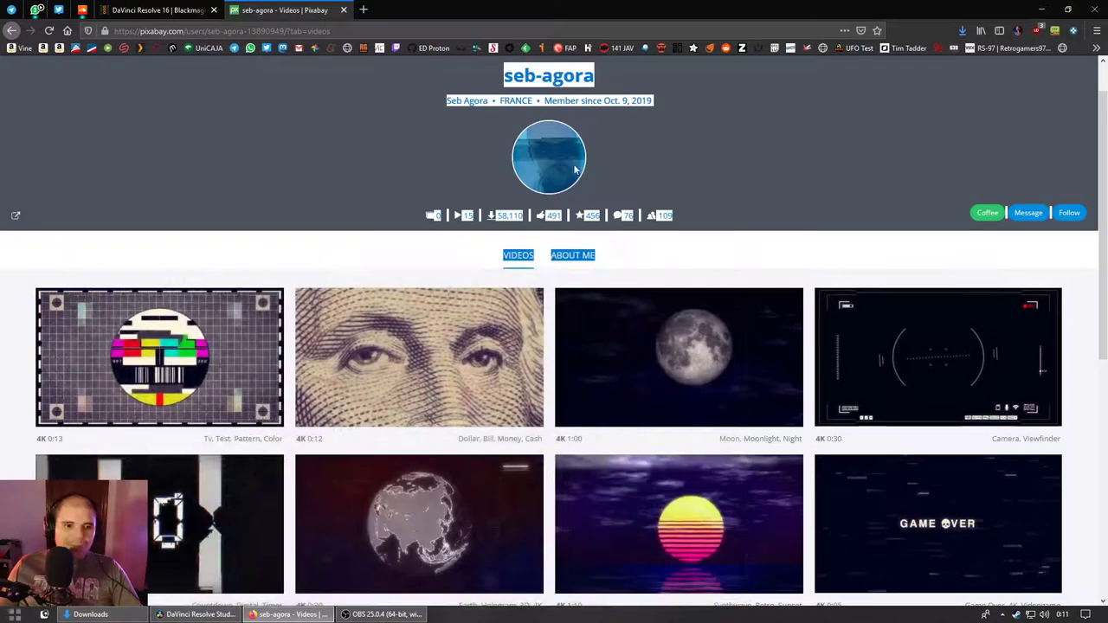
Step: Go to the Desktop folder in File Explorer and open the rendered Sin título video
left_click_drag(614, 5, 279, 26)
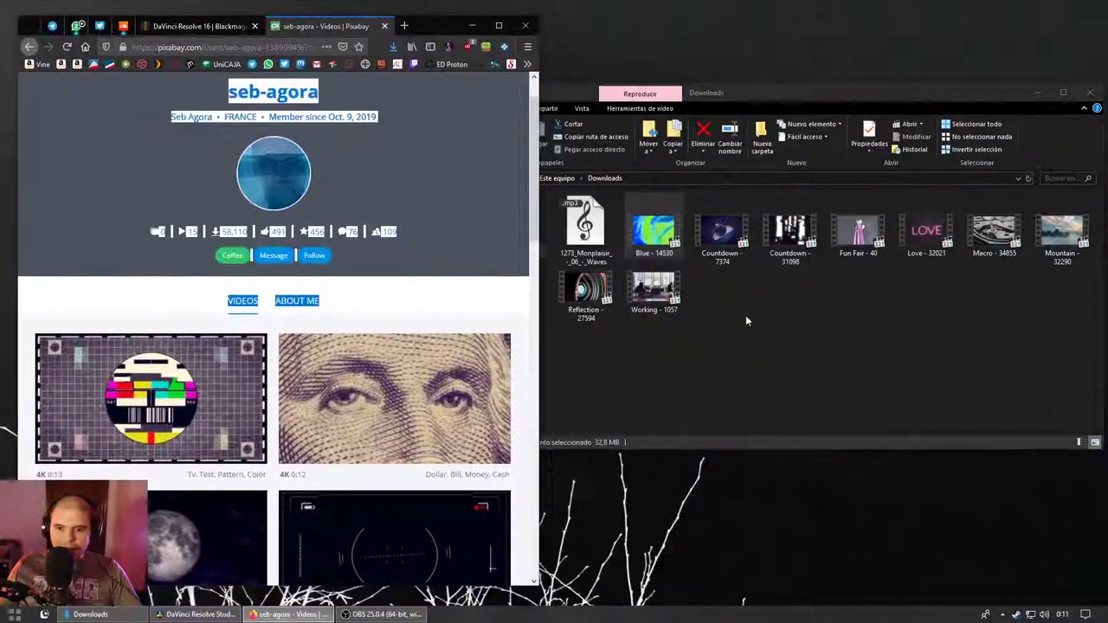
left_click(746, 321)
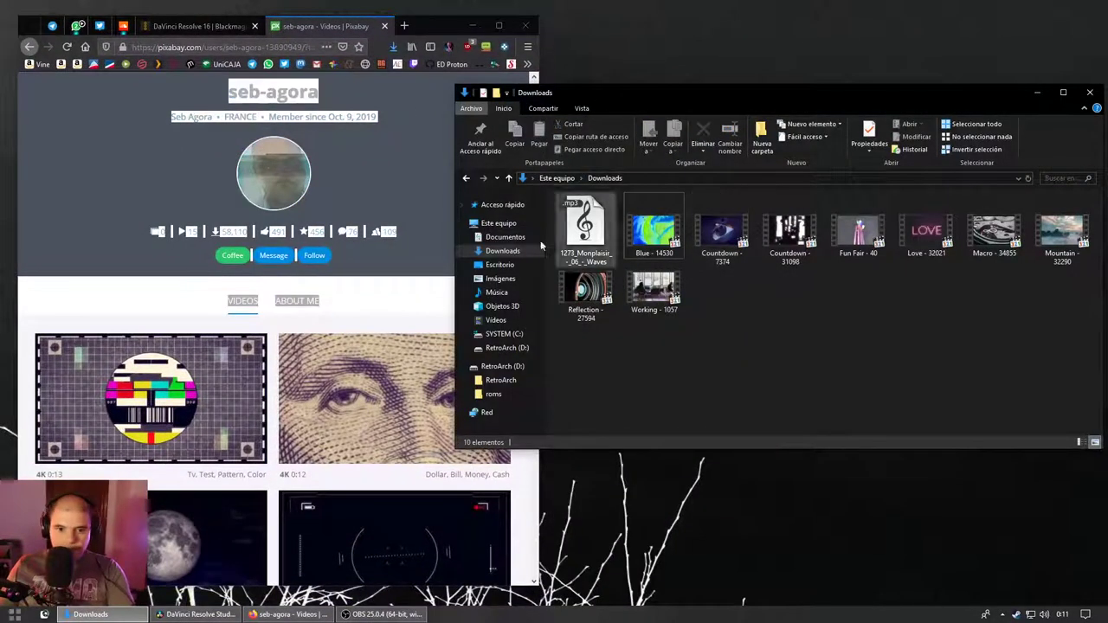
key("BackSpace")
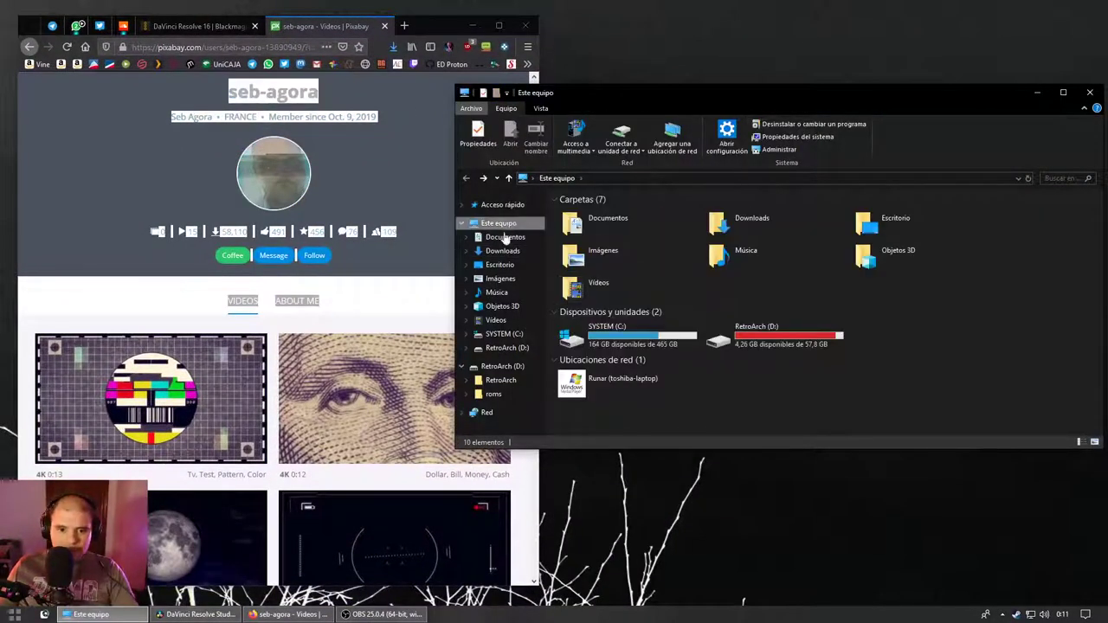
left_click(512, 269)
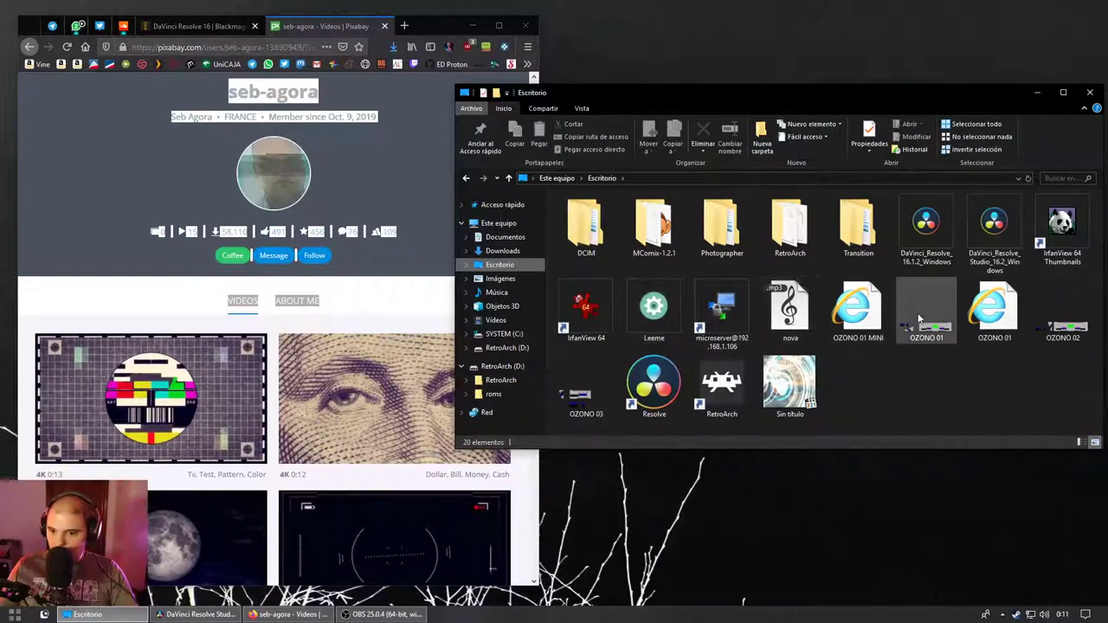
left_click(715, 299)
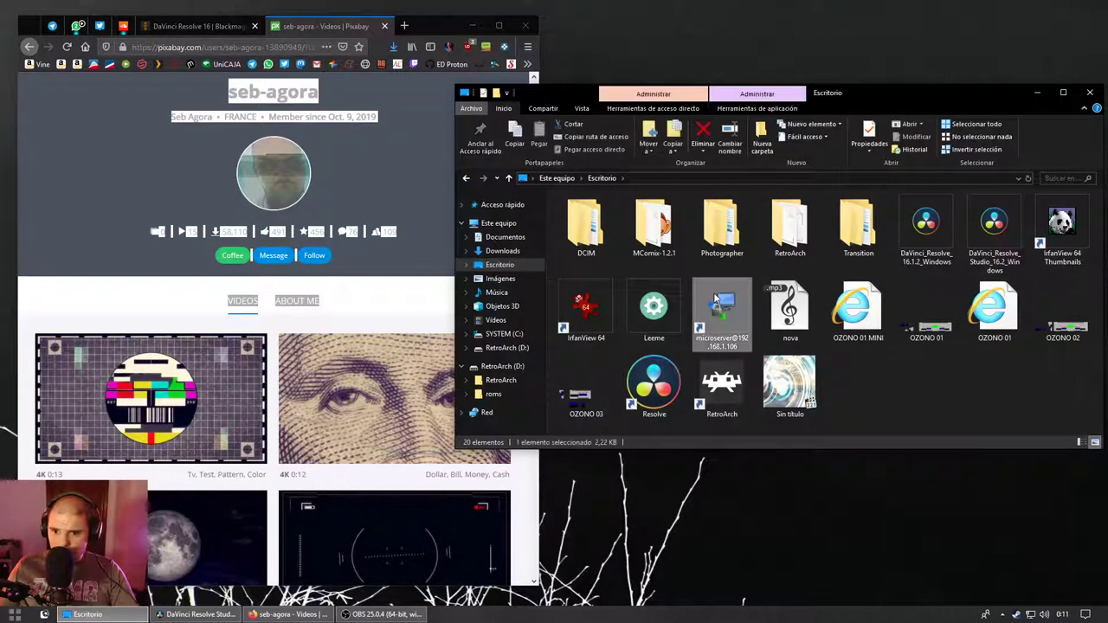
double_click(778, 379)
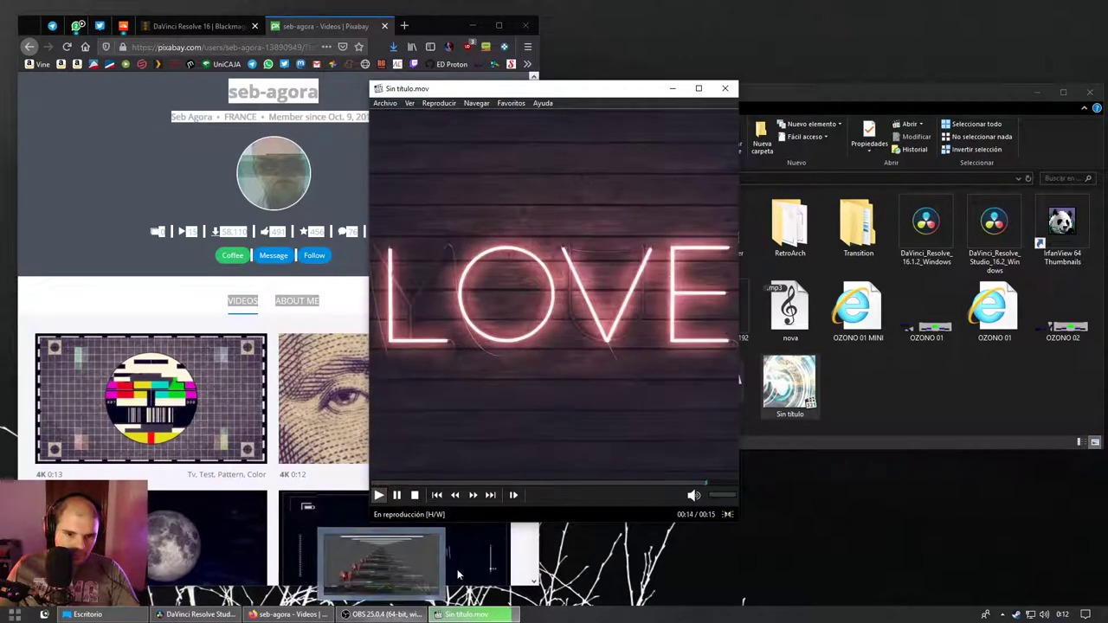
Step: Close the media player after playback and return to OBS
left_click(727, 89)
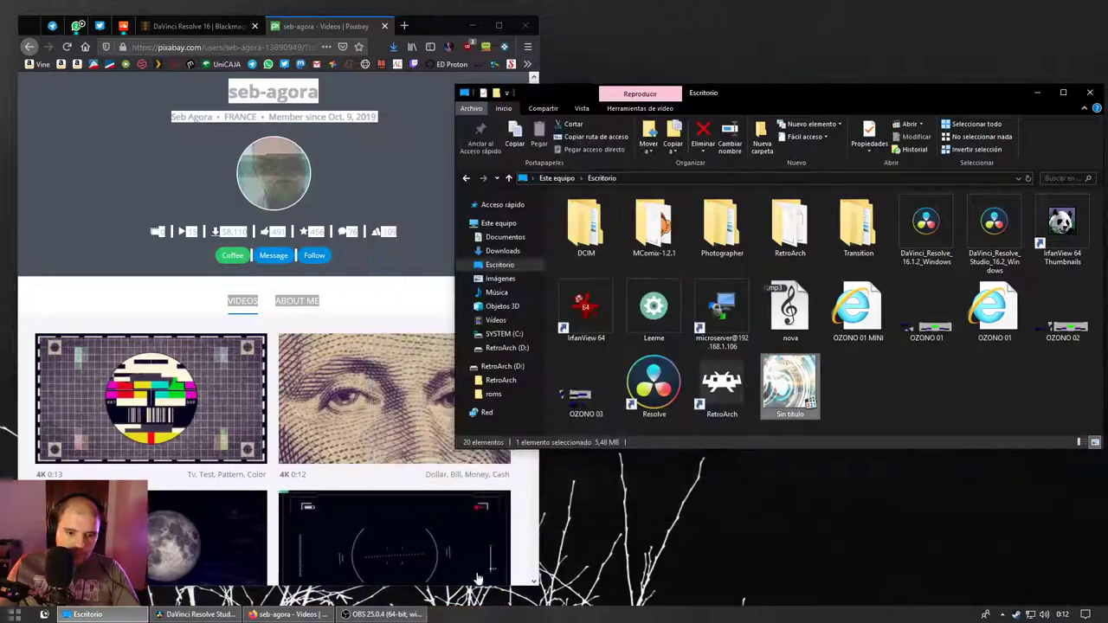
left_click(381, 613)
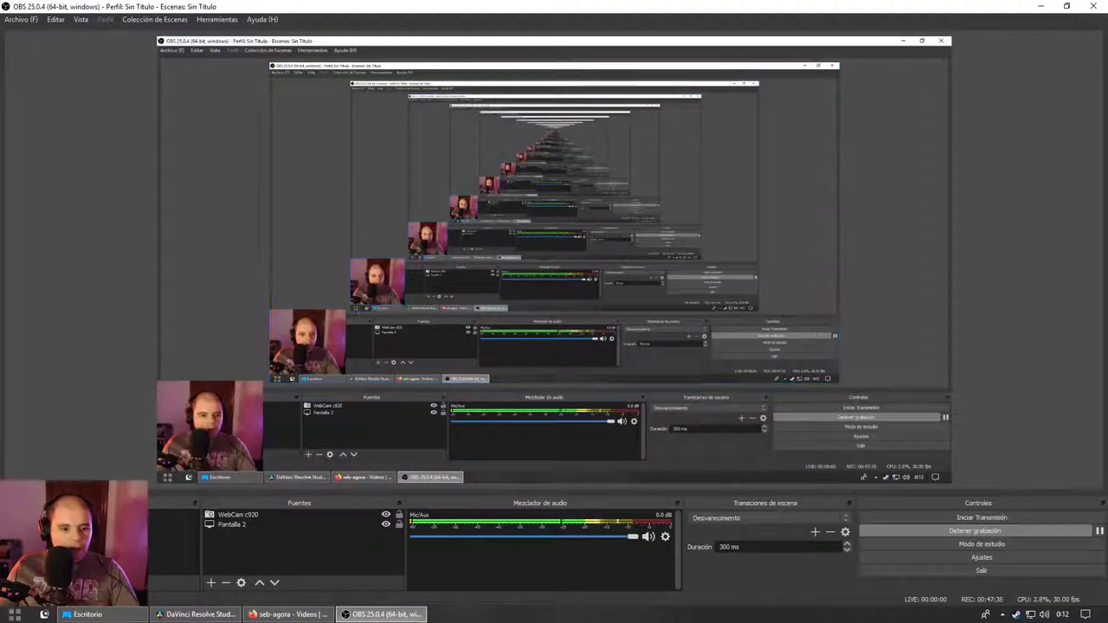